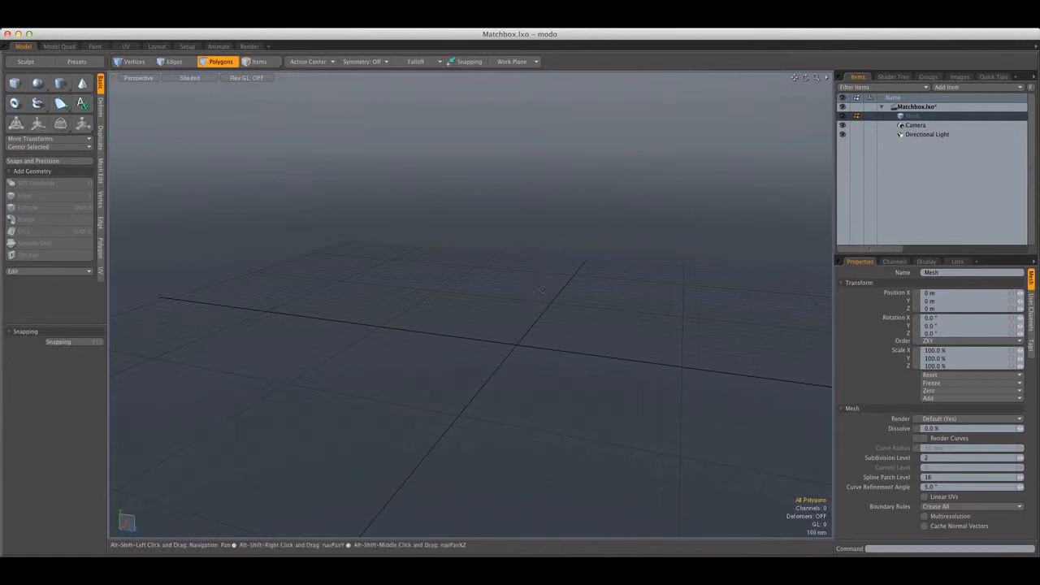
Draw a flat, zero-thickness cube primitive along the X axis, about 815 mm in Y and 970 mm in Z, as an upright panel
{"action": "left_click_drag", "start_coordinate": [528, 296], "coordinate": [522, 302], "text": "alt+shift"}
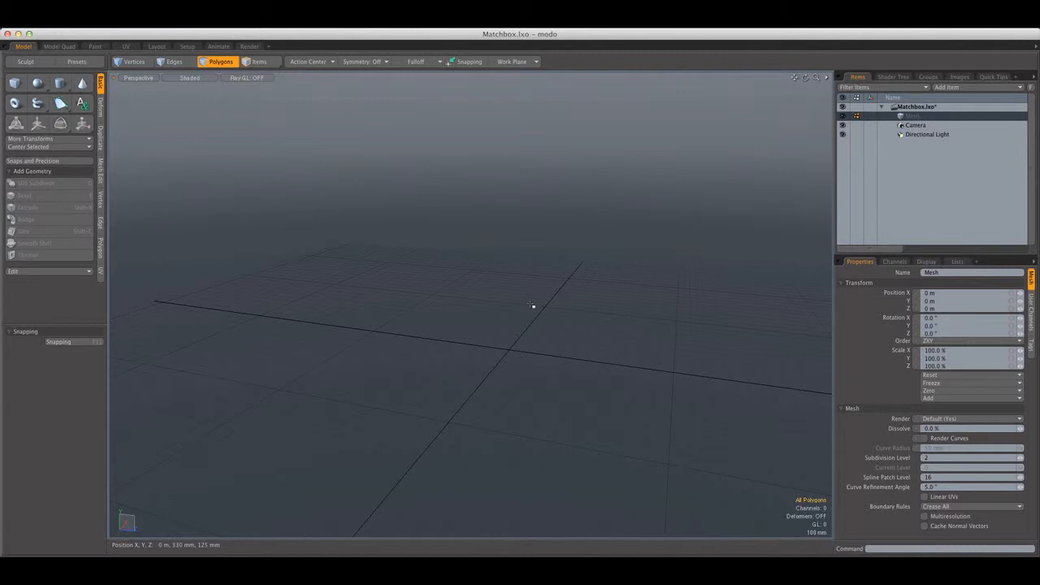
{"action": "left_click_drag", "start_coordinate": [532, 306], "coordinate": [327, 229], "text": "alt"}
{"action": "left_click", "coordinate": [14, 83]}
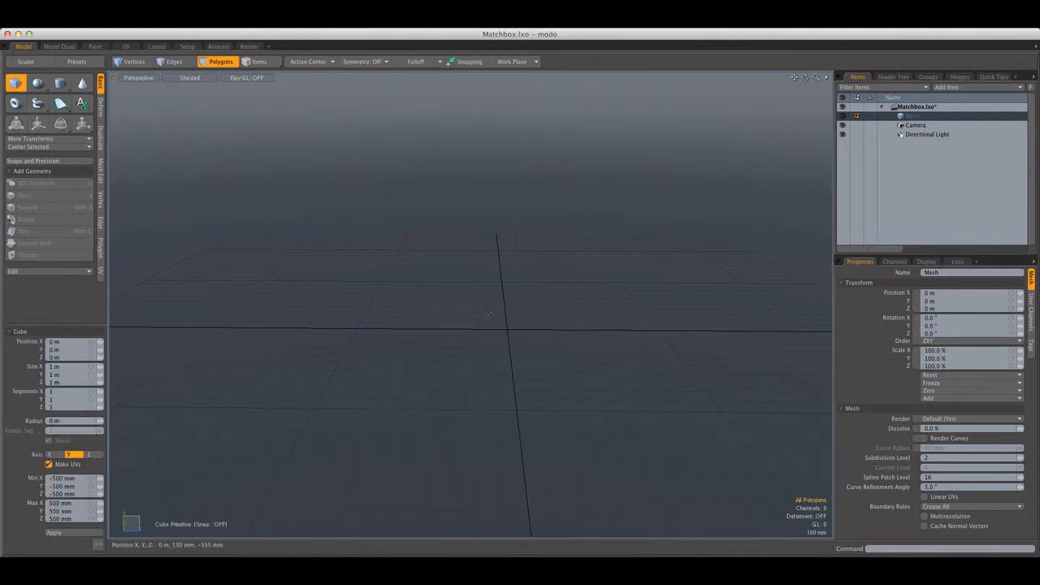
{"action": "left_click_drag", "start_coordinate": [438, 276], "coordinate": [578, 365], "text": "alt"}
{"action": "left_click_drag", "start_coordinate": [434, 192], "coordinate": [388, 223], "text": "alt"}
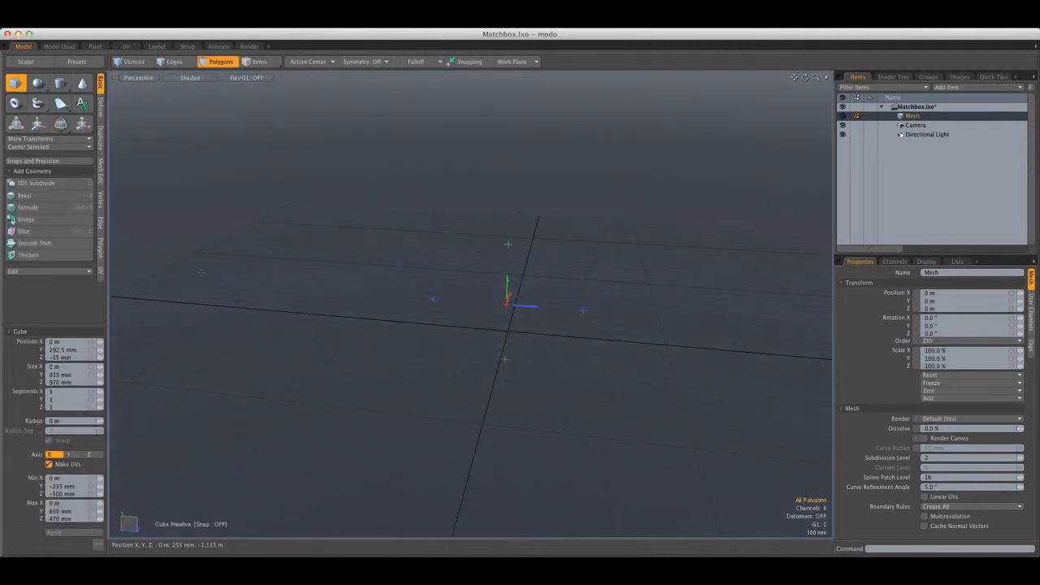
{"action": "left_click", "coordinate": [225, 67]}
{"action": "left_click_drag", "start_coordinate": [406, 175], "coordinate": [409, 262], "text": "alt"}
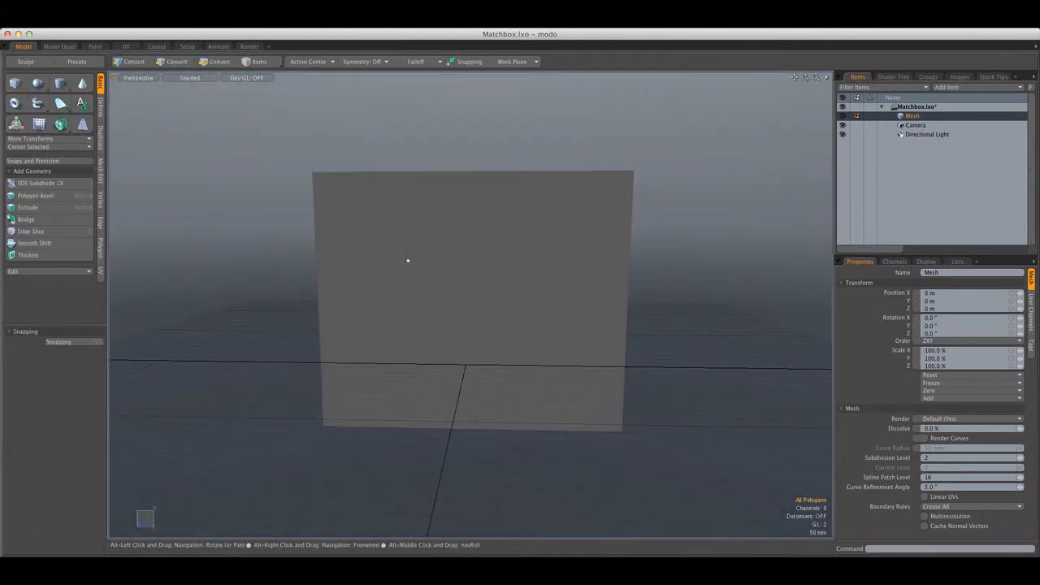
Scale the panel down to 93.5% in Y and reduce its width in Z slightly
{"action": "left_click", "coordinate": [61, 148]}
{"action": "left_click", "coordinate": [70, 151]}
{"action": "scroll", "coordinate": [345, 272], "scroll_direction": "down", "scroll_amount": 8}
{"action": "left_click_drag", "start_coordinate": [358, 284], "coordinate": [483, 235], "text": "alt"}
{"action": "scroll", "coordinate": [402, 288], "scroll_direction": "up", "scroll_amount": 6}
{"action": "scroll", "coordinate": [443, 294], "scroll_direction": "down", "scroll_amount": 5}
{"action": "key", "text": "w"}
{"action": "scroll", "coordinate": [467, 200], "scroll_direction": "up", "scroll_amount": 5}
{"action": "scroll", "coordinate": [483, 242], "scroll_direction": "down", "scroll_amount": 5}
{"action": "scroll", "coordinate": [479, 258], "scroll_direction": "up", "scroll_amount": 5}
{"action": "scroll", "coordinate": [493, 260], "scroll_direction": "down", "scroll_amount": 5}
{"action": "key", "text": "r"}
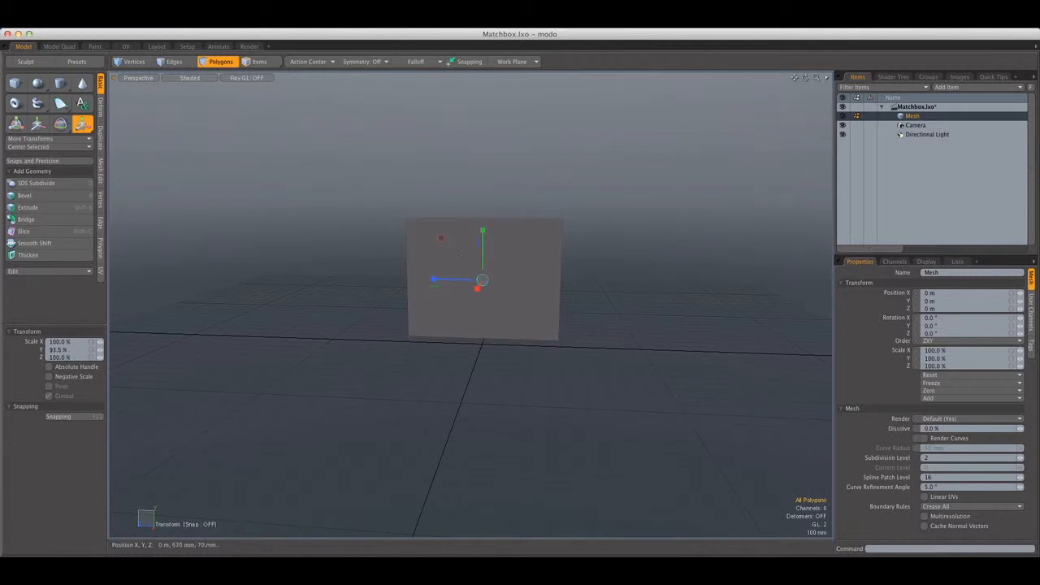
{"action": "left_click_drag", "start_coordinate": [452, 283], "coordinate": [454, 283]}
{"action": "key", "text": "space"}
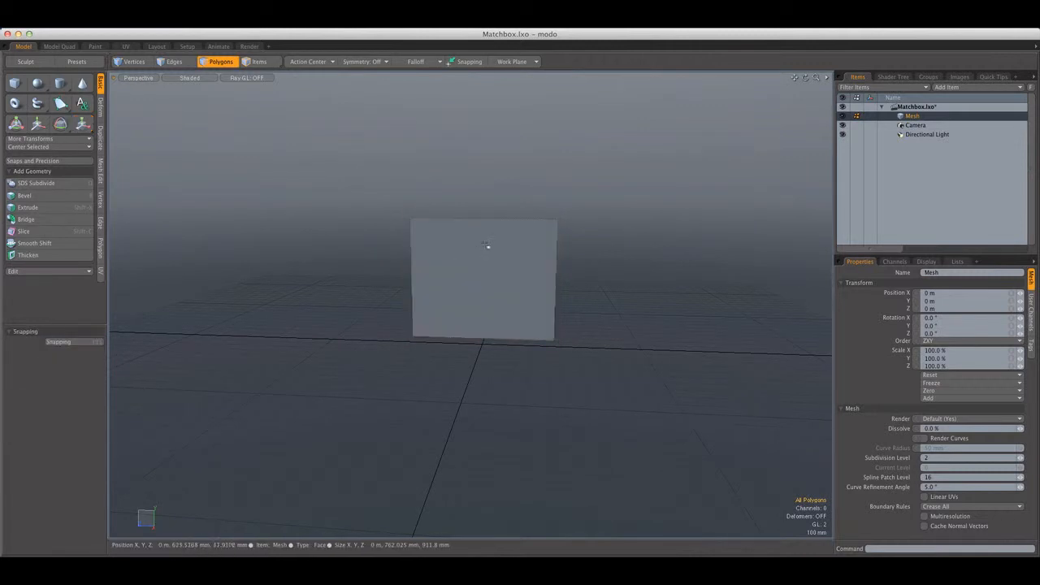
Move the panel 20 mm down along Y
{"action": "key", "text": "w"}
{"action": "left_click_drag", "start_coordinate": [481, 234], "coordinate": [482, 238]}
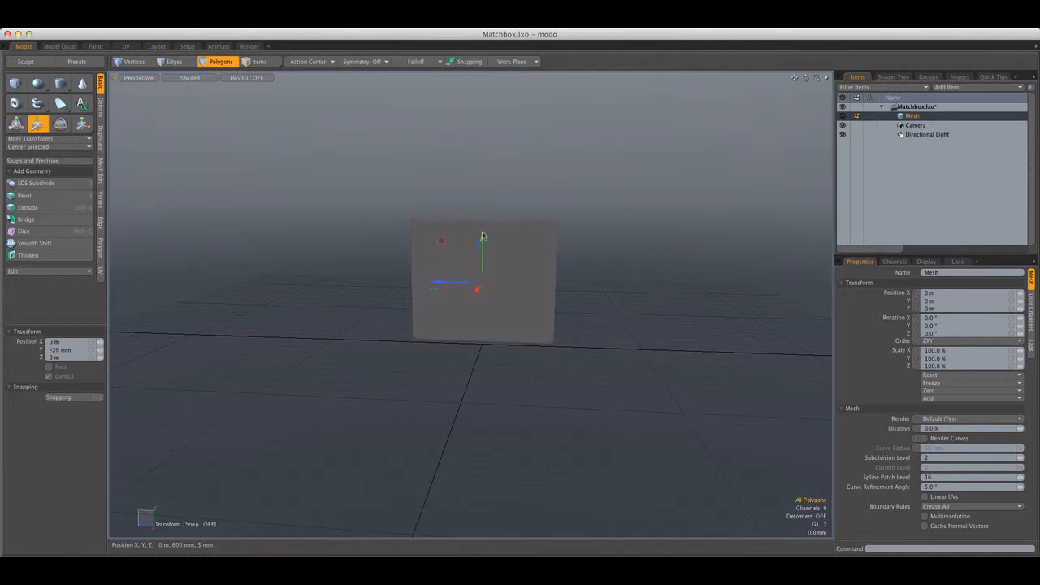
{"action": "key", "text": "space"}
{"action": "left_click_drag", "start_coordinate": [500, 195], "coordinate": [366, 207], "text": "alt"}
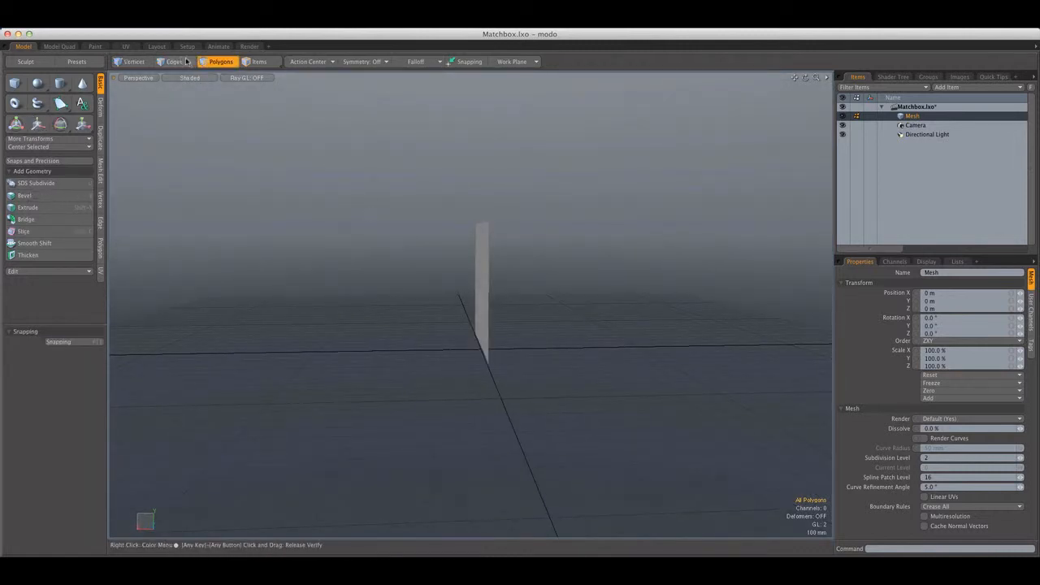
Select the panel's top edge and show the model in the front view as wireframe
{"action": "key", "text": "2"}
{"action": "left_click", "coordinate": [485, 221]}
{"action": "left_click_drag", "start_coordinate": [508, 218], "coordinate": [452, 213], "text": "alt"}
{"action": "key", "text": "ctrl+space"}
{"action": "left_click", "coordinate": [382, 213]}
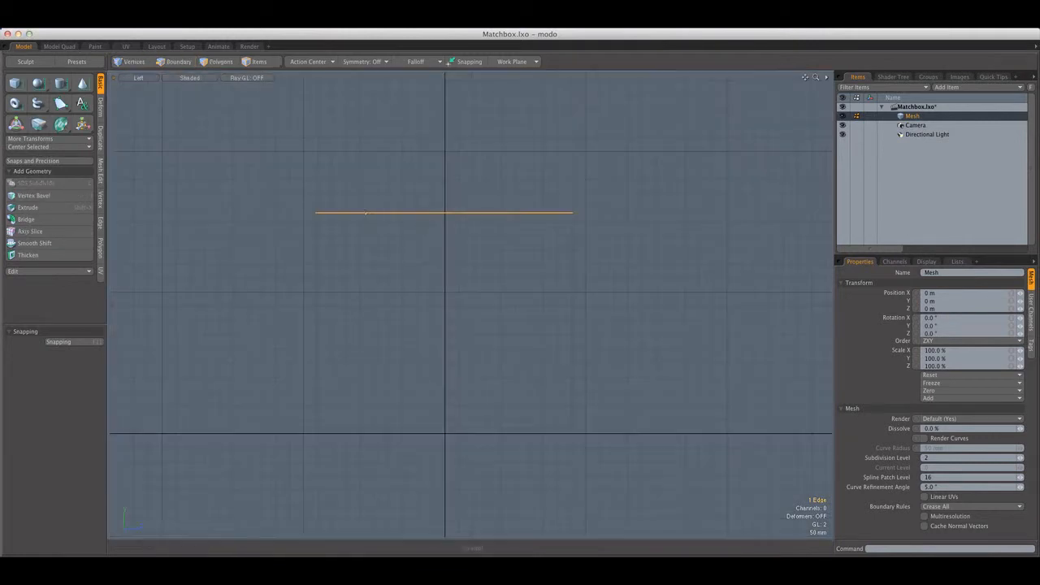
{"action": "key", "text": "ctrl+space"}
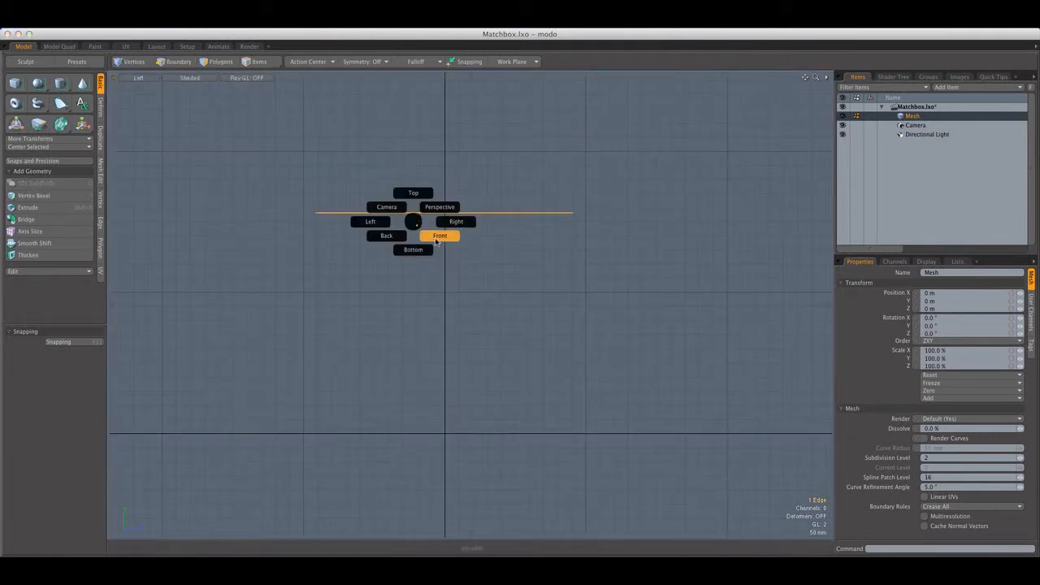
{"action": "left_click", "coordinate": [441, 234]}
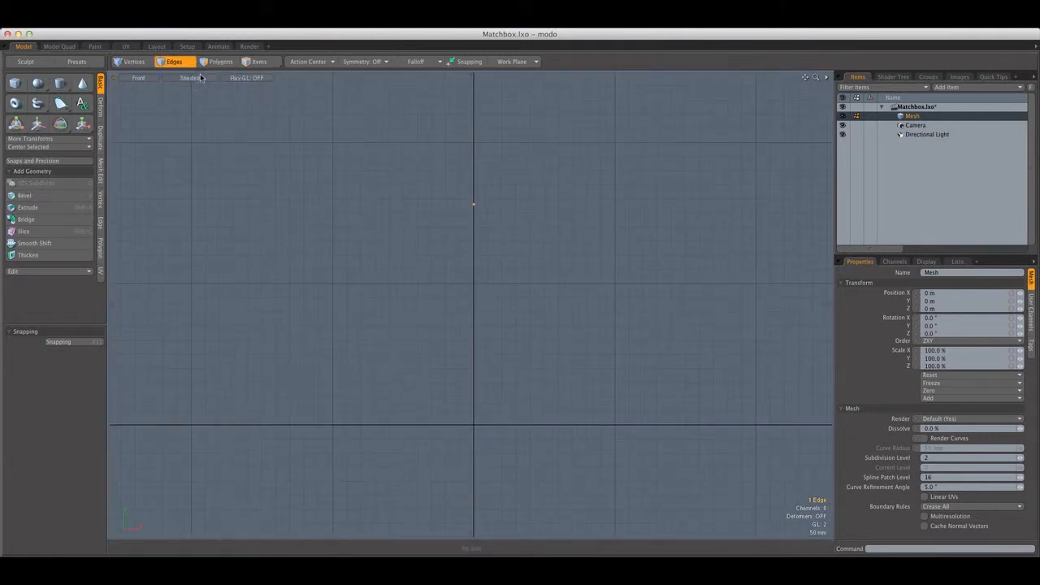
{"action": "scroll", "coordinate": [201, 79], "scroll_direction": "up", "scroll_amount": 2}
{"action": "mouse_move", "coordinate": [438, 190]}
{"action": "left_mouse_down", "text": "alt"}
{"action": "mouse_move", "coordinate": [487, 182]}
{"action": "mouse_move", "coordinate": [441, 183]}
{"action": "mouse_move", "coordinate": [463, 196]}
{"action": "left_mouse_up", "text": "alt"}
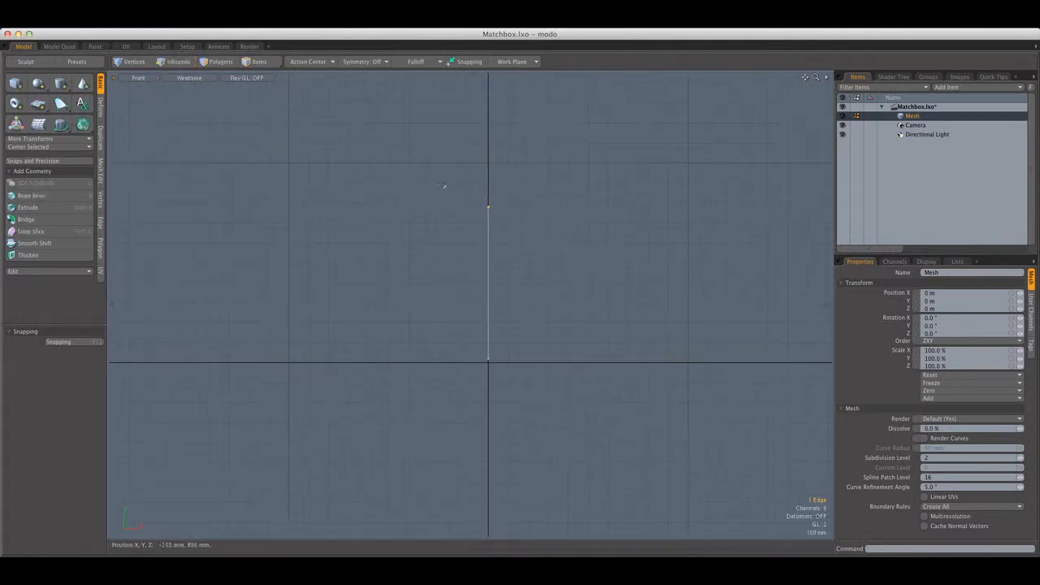
Extend the panel's top edge a short distance along negative X, then extend it down with a Y offset of -763 mm and X offset of 14 mm
{"action": "scroll", "coordinate": [464, 198], "scroll_direction": "up", "scroll_amount": 2}
{"action": "key", "text": "z"}
{"action": "left_click_drag", "start_coordinate": [405, 219], "coordinate": [400, 169], "text": "alt"}
{"action": "left_click", "coordinate": [400, 169]}
{"action": "left_click_drag", "start_coordinate": [532, 170], "coordinate": [519, 170]}
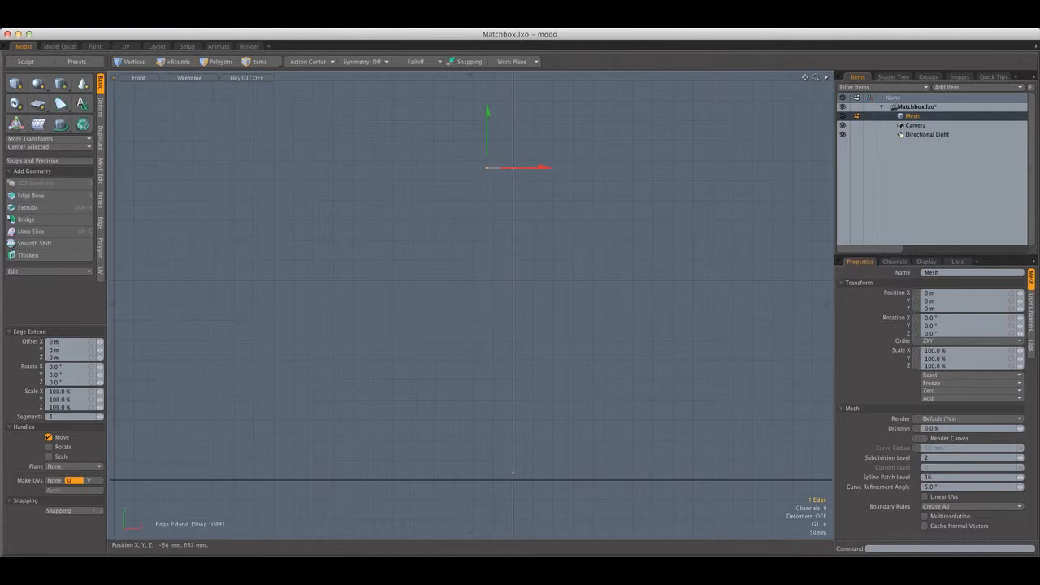
{"action": "left_click_drag", "start_coordinate": [490, 130], "coordinate": [491, 406]}
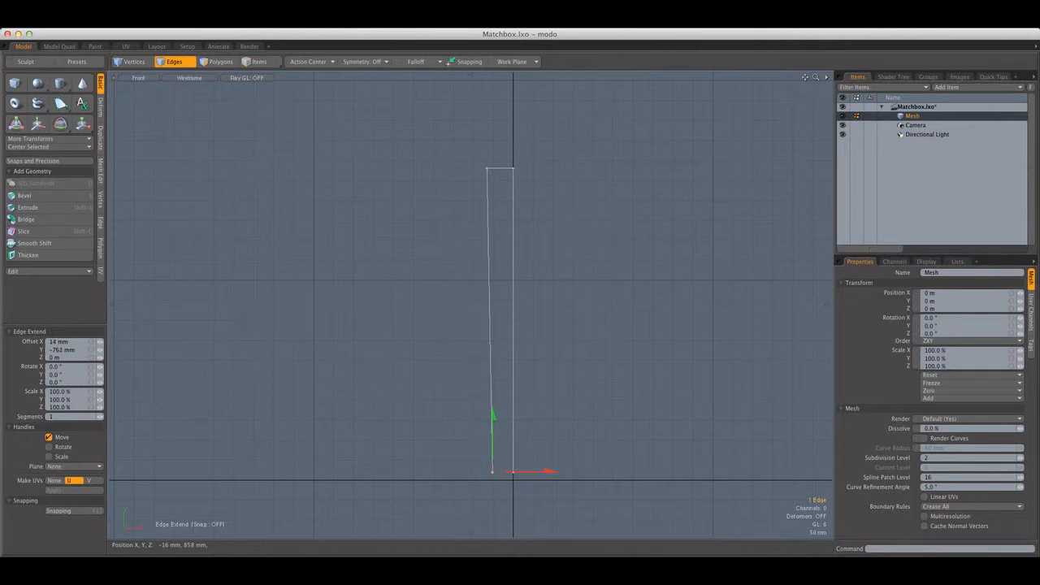
{"action": "key", "text": "space"}
Extend the panel's bottom edge a short distance along negative X, then extend it upward by 183 mm to form a small flap
{"action": "left_click_drag", "start_coordinate": [540, 422], "coordinate": [526, 295], "text": "alt+shift"}
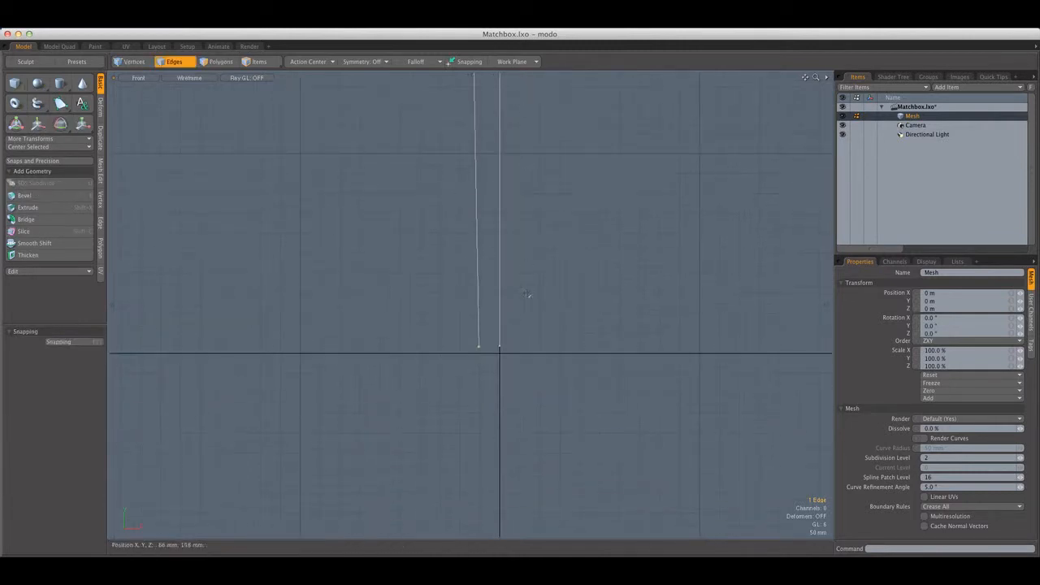
{"action": "scroll", "coordinate": [529, 296], "scroll_direction": "up", "scroll_amount": 5}
{"action": "key", "text": "z"}
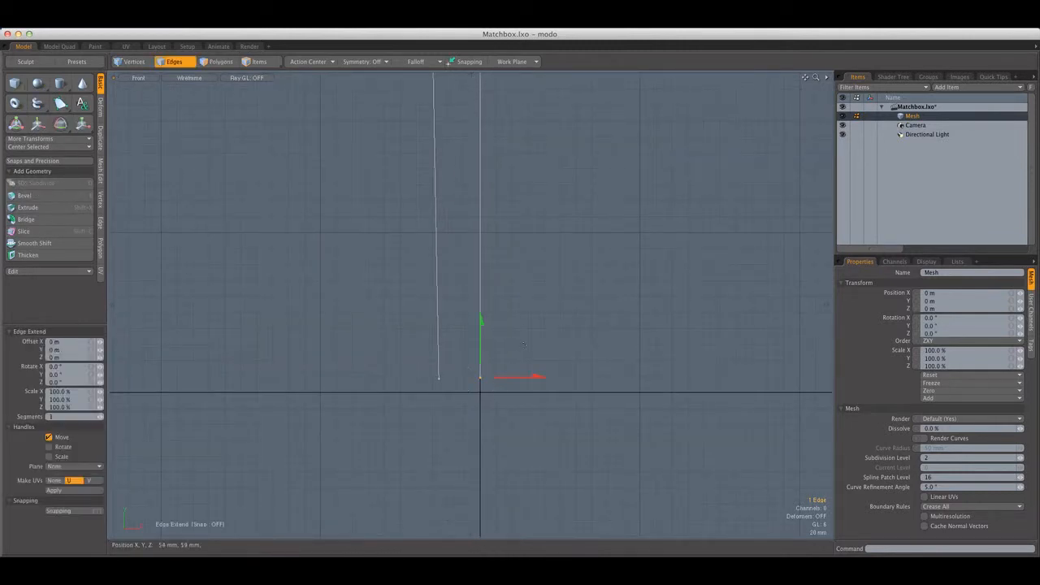
{"action": "left_click_drag", "start_coordinate": [517, 378], "coordinate": [498, 378]}
{"action": "left_click", "coordinate": [468, 366]}
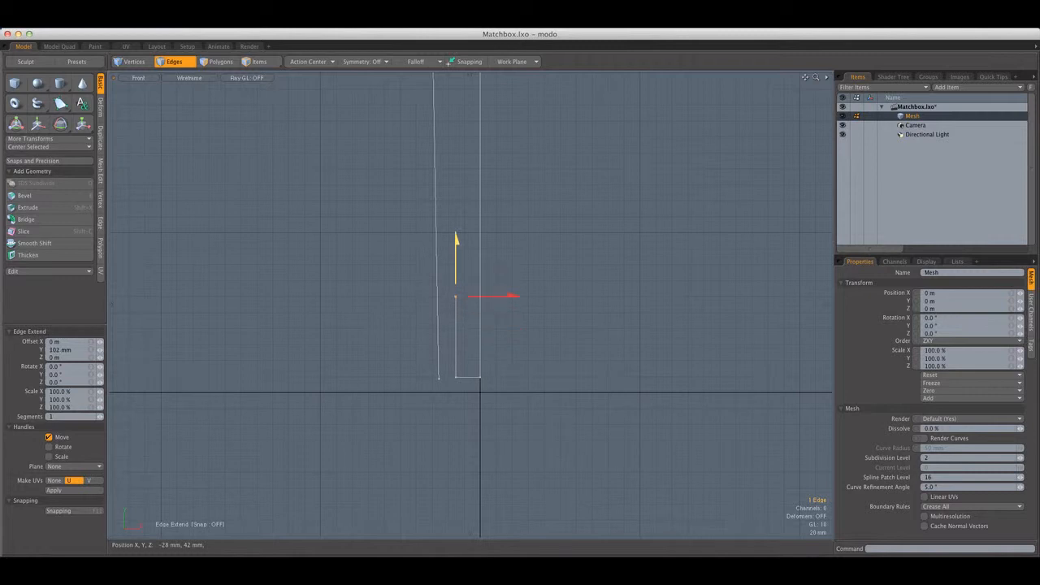
{"action": "scroll", "coordinate": [456, 250], "scroll_direction": "down", "scroll_amount": 4}
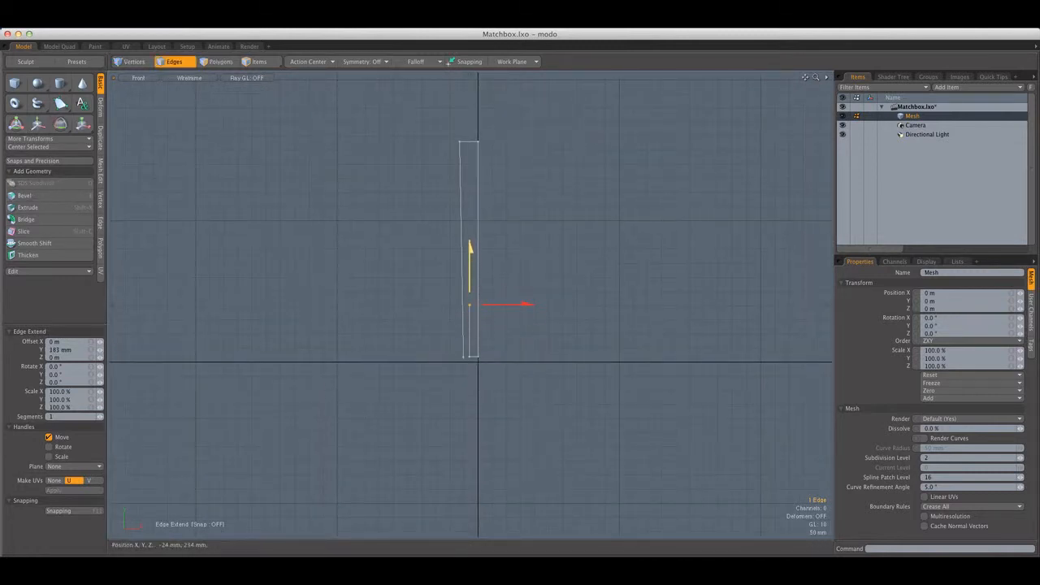
{"action": "key", "text": "space"}
Examine the folded profile in the perspective view
{"action": "key", "text": "ctrl+space"}
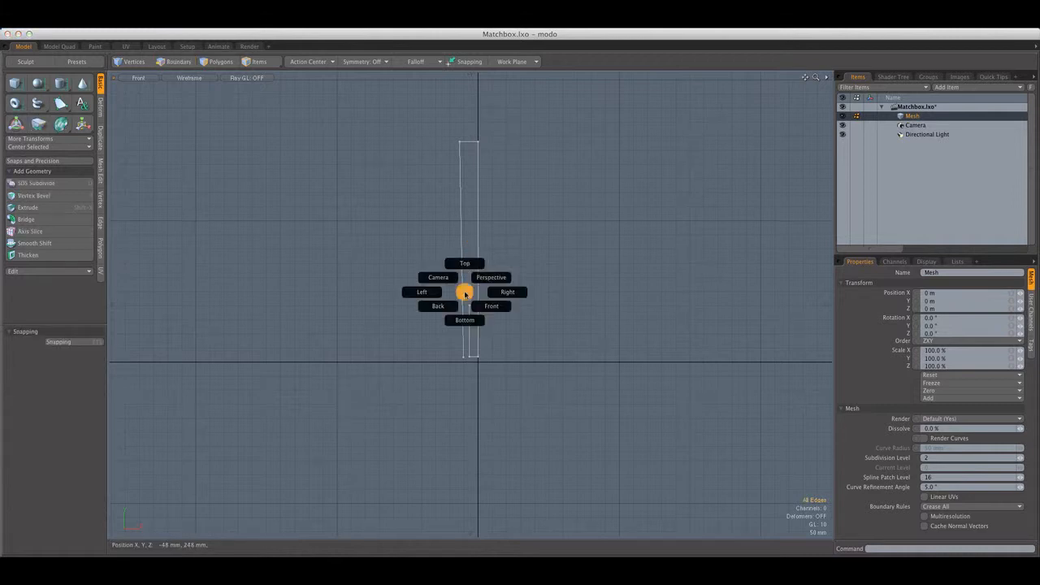
{"action": "left_click", "coordinate": [506, 283]}
{"action": "left_click", "coordinate": [174, 61]}
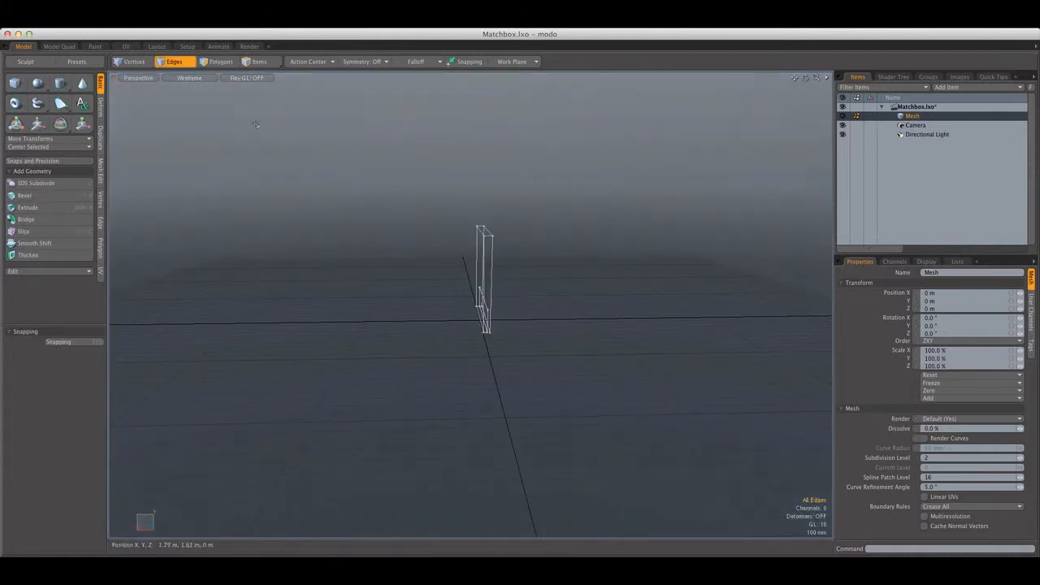
{"action": "left_click", "coordinate": [140, 78]}
{"action": "left_click", "coordinate": [150, 85]}
{"action": "left_click", "coordinate": [194, 78]}
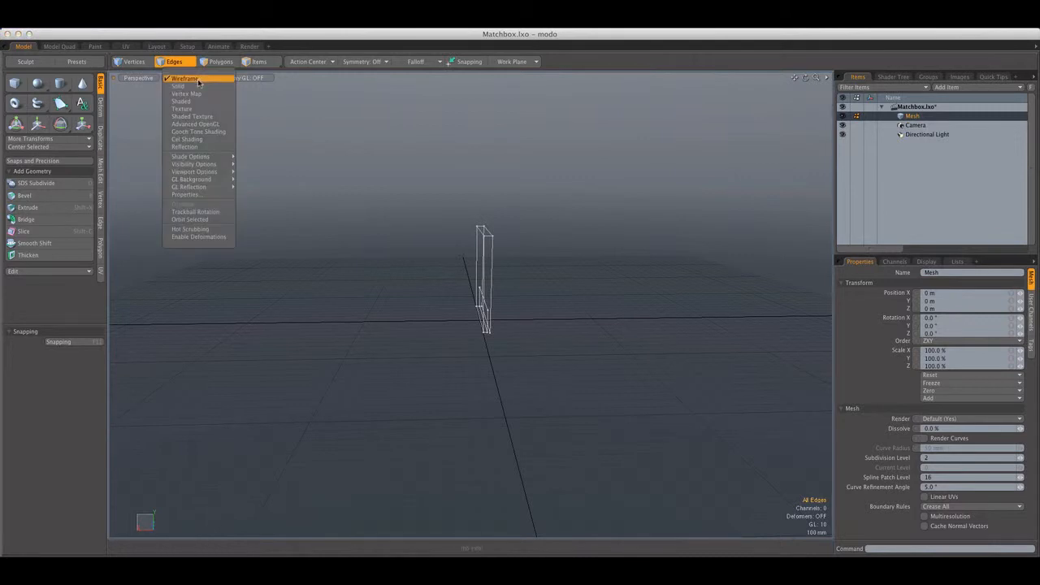
{"action": "left_click", "coordinate": [340, 135]}
{"action": "left_click_drag", "start_coordinate": [479, 214], "coordinate": [474, 204], "text": "alt"}
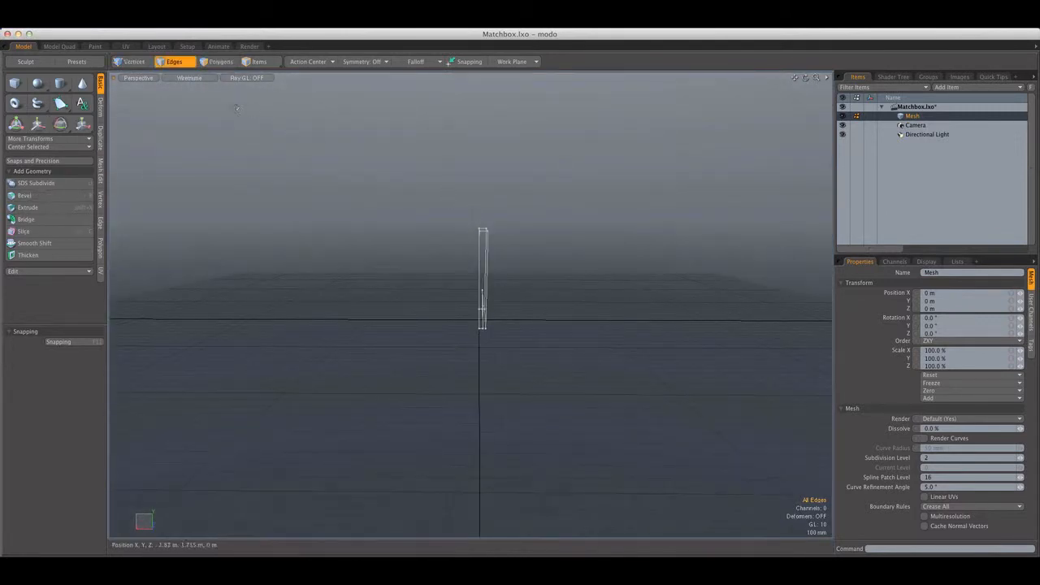
{"action": "left_click", "coordinate": [195, 79]}
{"action": "left_click", "coordinate": [411, 164]}
In the front view, move the free end vertices of the long flap up 1.09 m along Y
{"action": "key", "text": "ctrl+space"}
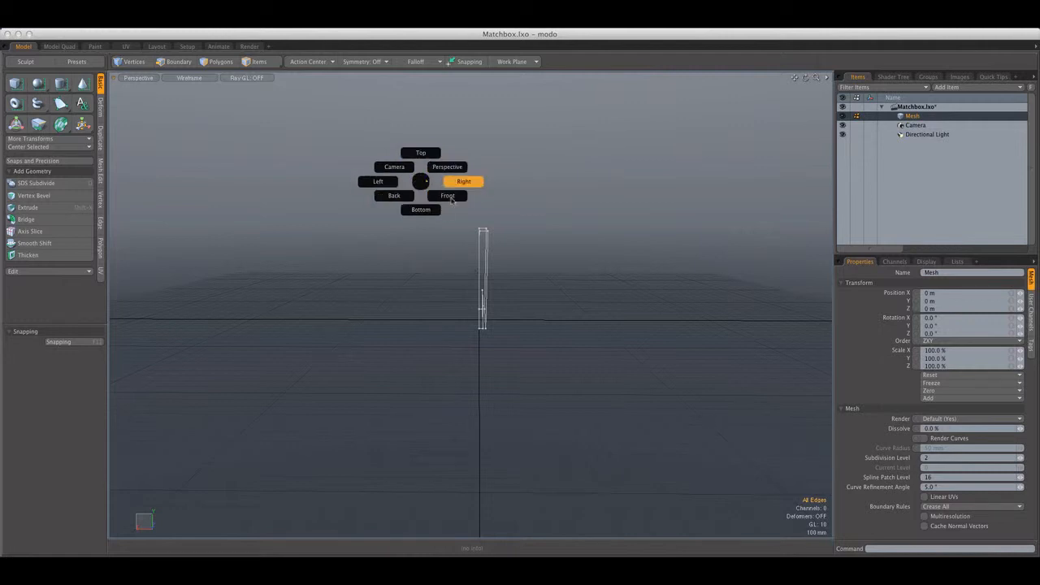
{"action": "left_click", "coordinate": [452, 200]}
{"action": "left_click_drag", "start_coordinate": [473, 215], "coordinate": [490, 223], "text": "alt+shift"}
{"action": "scroll", "coordinate": [435, 195], "scroll_direction": "up", "scroll_amount": 2}
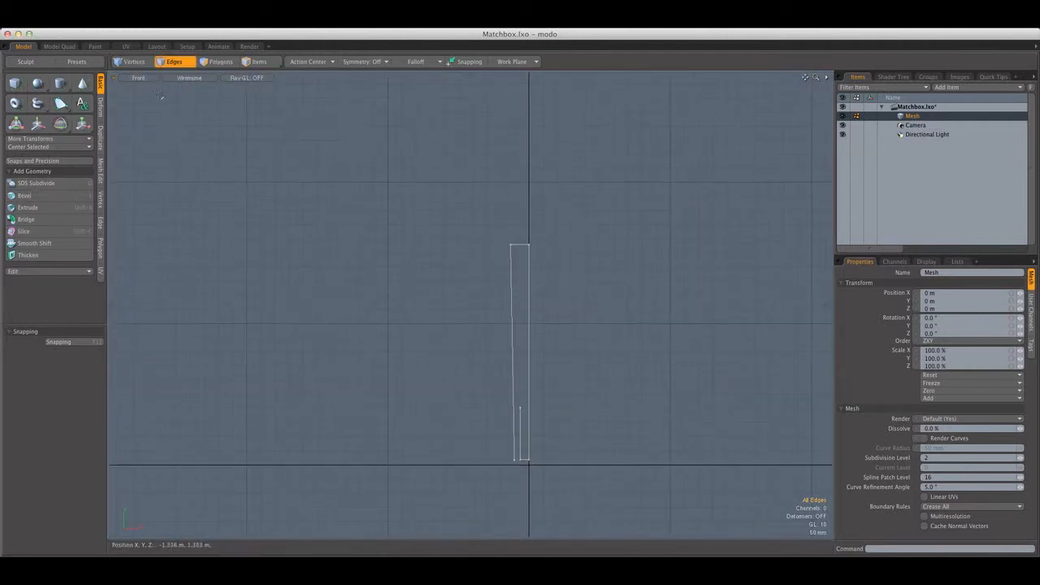
{"action": "left_click", "coordinate": [132, 61]}
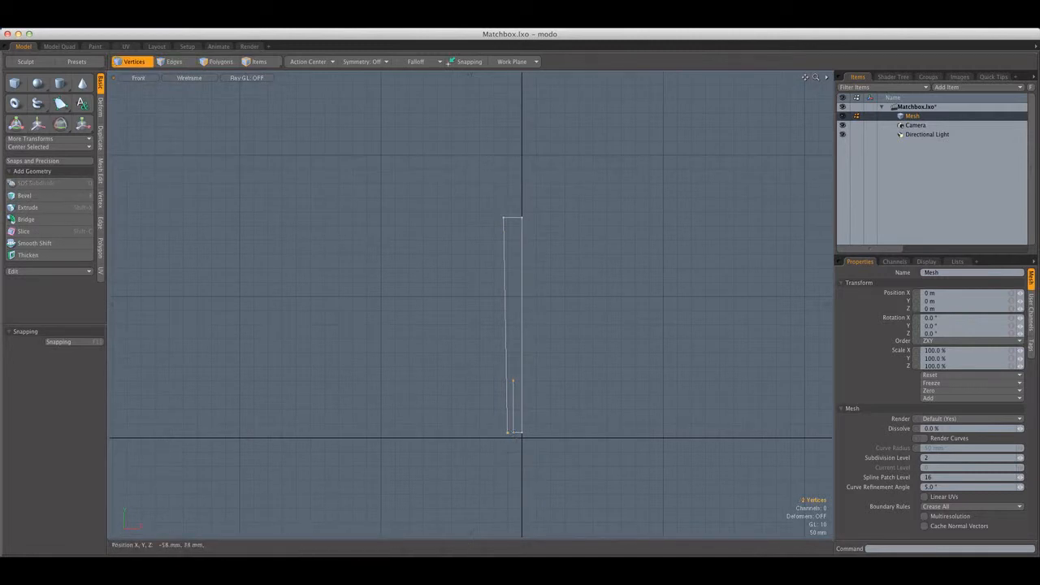
{"action": "key", "text": "w"}
{"action": "left_click_drag", "start_coordinate": [557, 379], "coordinate": [559, 107]}
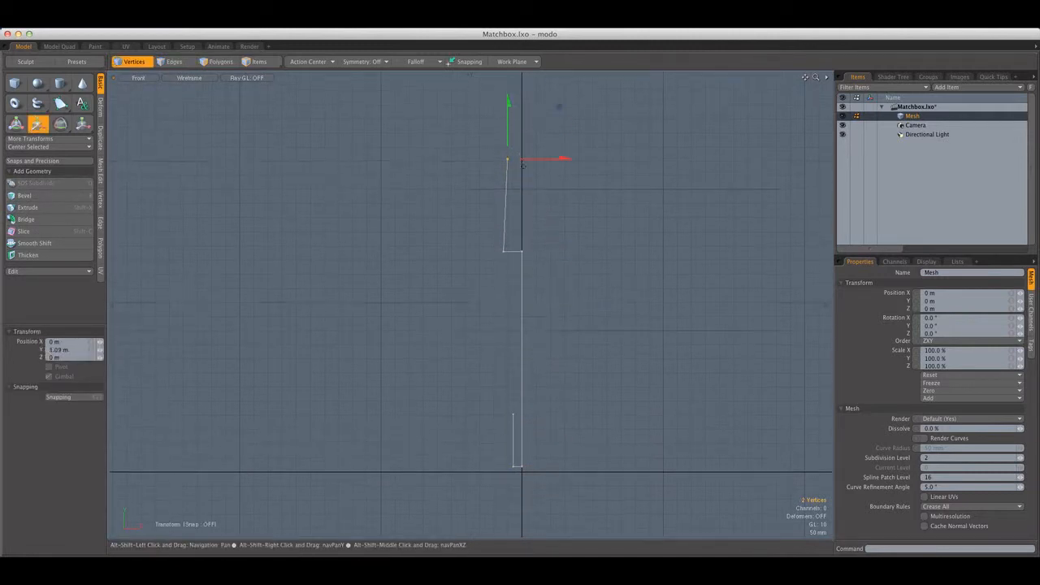
Move the long flap's end vertices another 335 mm up in Y and -150 mm in X so the flap tilts open
{"action": "left_click_drag", "start_coordinate": [523, 166], "coordinate": [535, 95], "text": "alt+shift"}
{"action": "scroll", "coordinate": [526, 228], "scroll_direction": "down", "scroll_amount": 3}
{"action": "key", "text": "q"}
{"action": "key", "text": "w"}
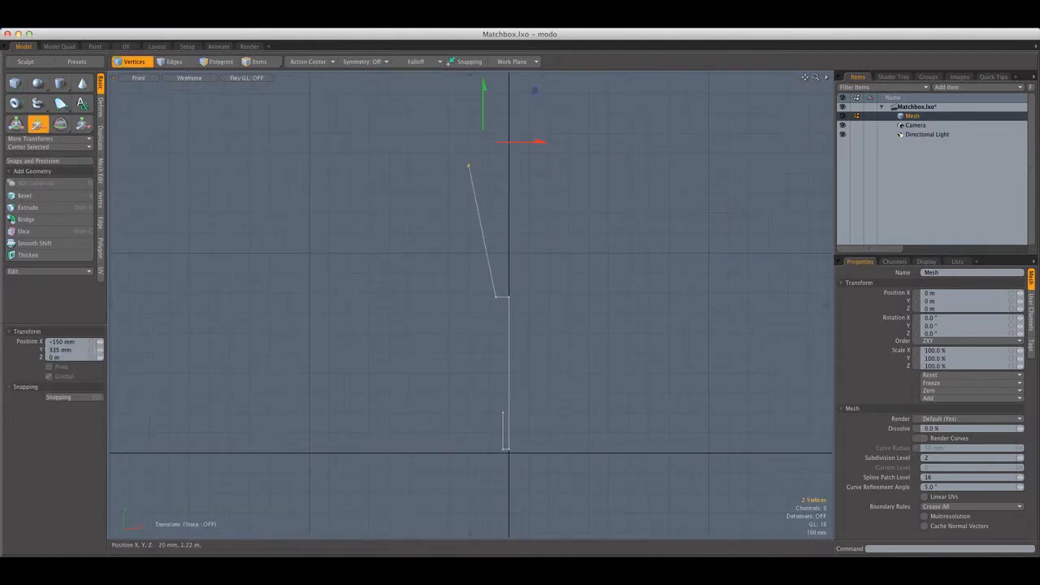
{"action": "key", "text": "q"}
Show the model in the perspective view with shaded display and activate polygon selection
{"action": "key", "text": "ctrl+space"}
{"action": "left_click", "coordinate": [494, 216]}
{"action": "left_click_drag", "start_coordinate": [498, 227], "coordinate": [560, 257], "text": "alt"}
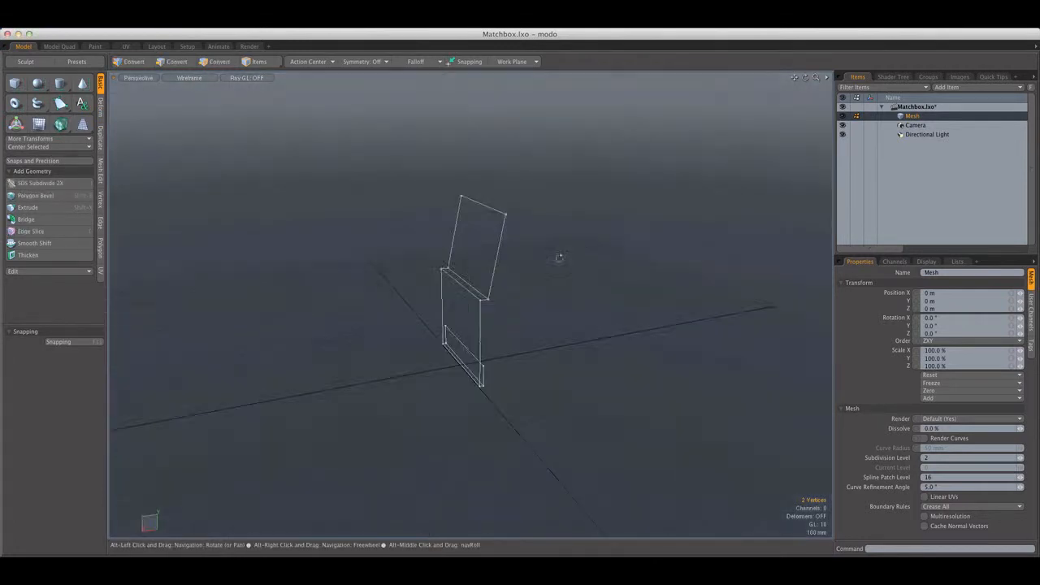
{"action": "left_click", "coordinate": [135, 62]}
{"action": "left_click", "coordinate": [189, 77]}
{"action": "left_click", "coordinate": [199, 96]}
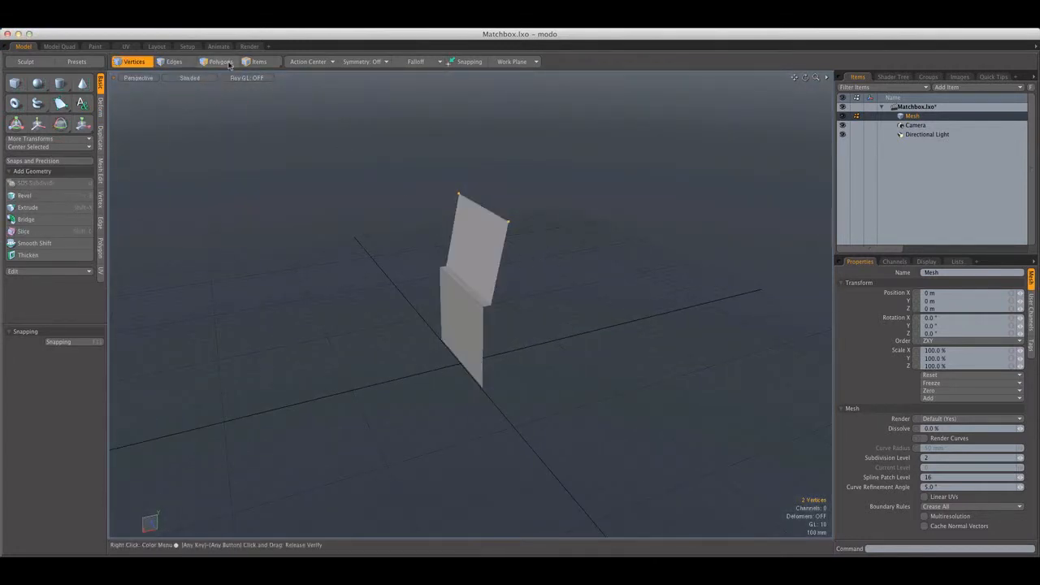
{"action": "left_click", "coordinate": [220, 62]}
Add a new empty mesh item to the scene
{"action": "left_click_drag", "start_coordinate": [497, 203], "coordinate": [195, 168], "text": "alt"}
{"action": "scroll", "coordinate": [469, 271], "scroll_direction": "up", "scroll_amount": 3}
{"action": "scroll", "coordinate": [473, 290], "scroll_direction": "down", "scroll_amount": 5}
{"action": "scroll", "coordinate": [445, 245], "scroll_direction": "up", "scroll_amount": 2}
{"action": "scroll", "coordinate": [509, 312], "scroll_direction": "up", "scroll_amount": 4}
{"action": "scroll", "coordinate": [511, 325], "scroll_direction": "down", "scroll_amount": 5}
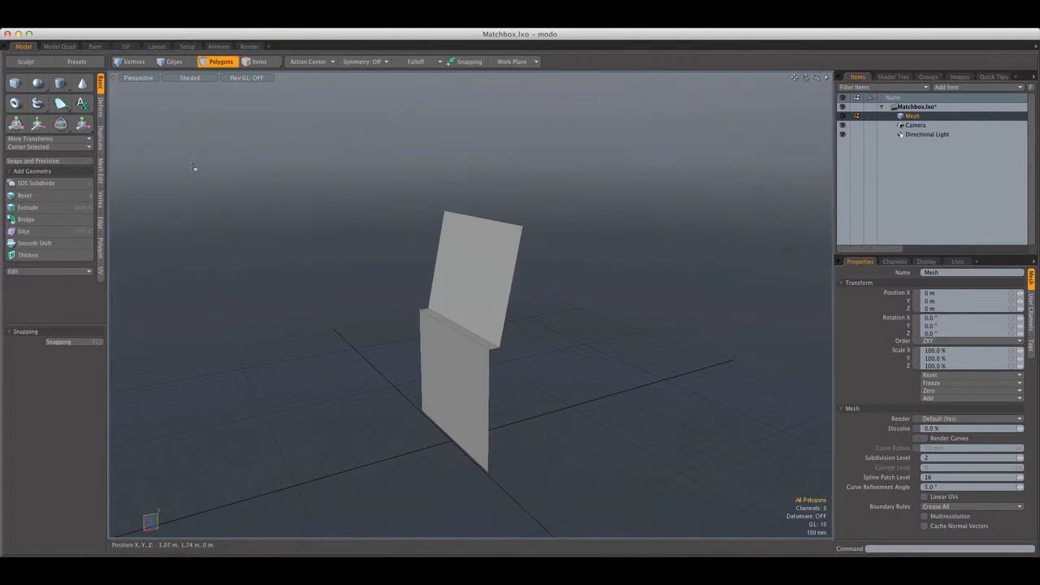
{"action": "left_click_drag", "start_coordinate": [417, 238], "coordinate": [455, 248], "text": "alt"}
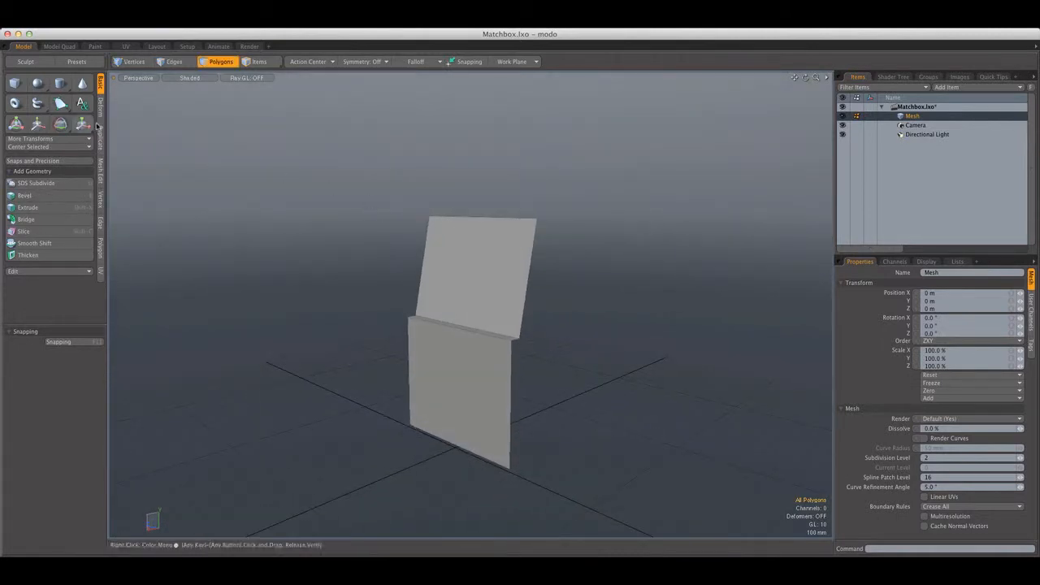
{"action": "key", "text": "n"}
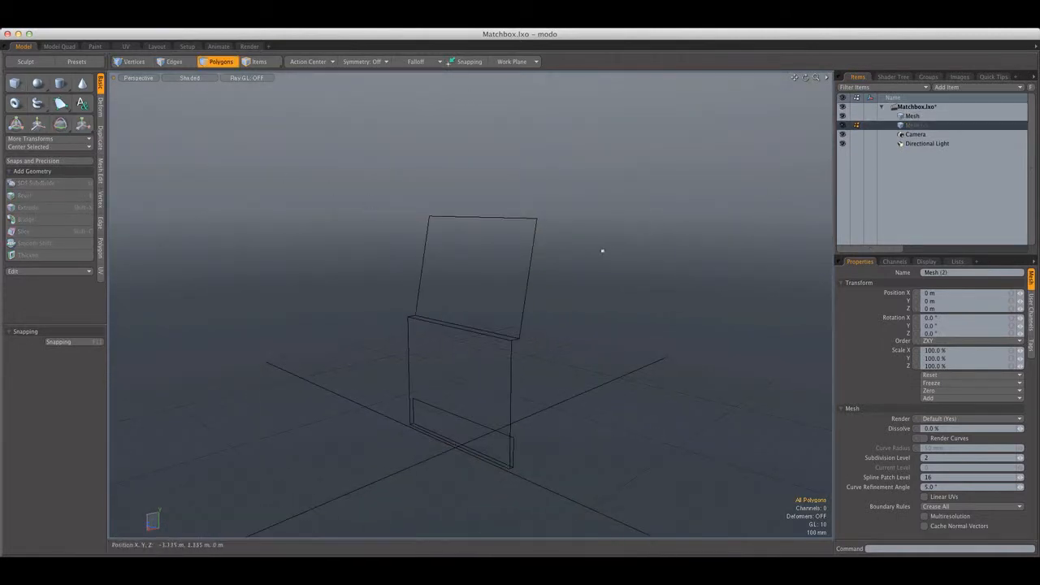
{"action": "left_click_drag", "start_coordinate": [601, 250], "coordinate": [579, 242], "text": "alt"}
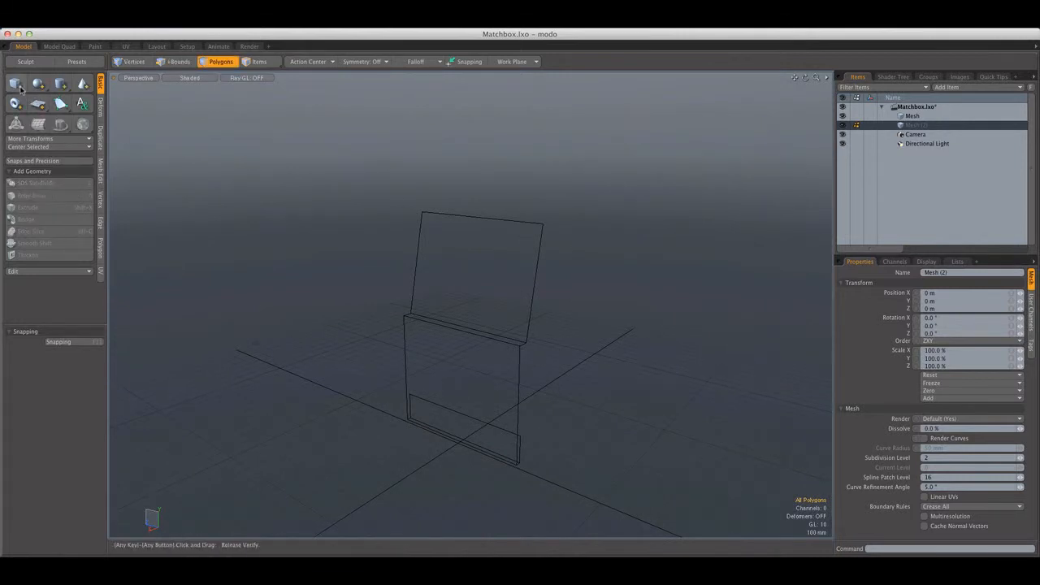
Create a unit cube as its own item and scale it to 46% in Y and Z
{"action": "left_click", "coordinate": [15, 83]}
{"action": "left_click_drag", "start_coordinate": [392, 235], "coordinate": [463, 210], "text": "alt"}
{"action": "double_click", "coordinate": [483, 346]}
{"action": "key", "text": "shift+a"}
{"action": "mouse_move", "coordinate": [485, 345]}
{"action": "left_mouse_down", "text": "alt"}
{"action": "mouse_move", "coordinate": [495, 300]}
{"action": "mouse_move", "coordinate": [498, 321]}
{"action": "mouse_move", "coordinate": [481, 326]}
{"action": "left_mouse_up", "text": "alt"}
{"action": "scroll", "coordinate": [499, 321], "scroll_direction": "down", "scroll_amount": 5}
{"action": "key", "text": "y"}
{"action": "mouse_move", "coordinate": [434, 290]}
{"action": "left_mouse_down", "text": "alt"}
{"action": "mouse_move", "coordinate": [448, 263]}
{"action": "mouse_move", "coordinate": [434, 291]}
{"action": "mouse_move", "coordinate": [443, 301]}
{"action": "left_mouse_up", "text": "alt"}
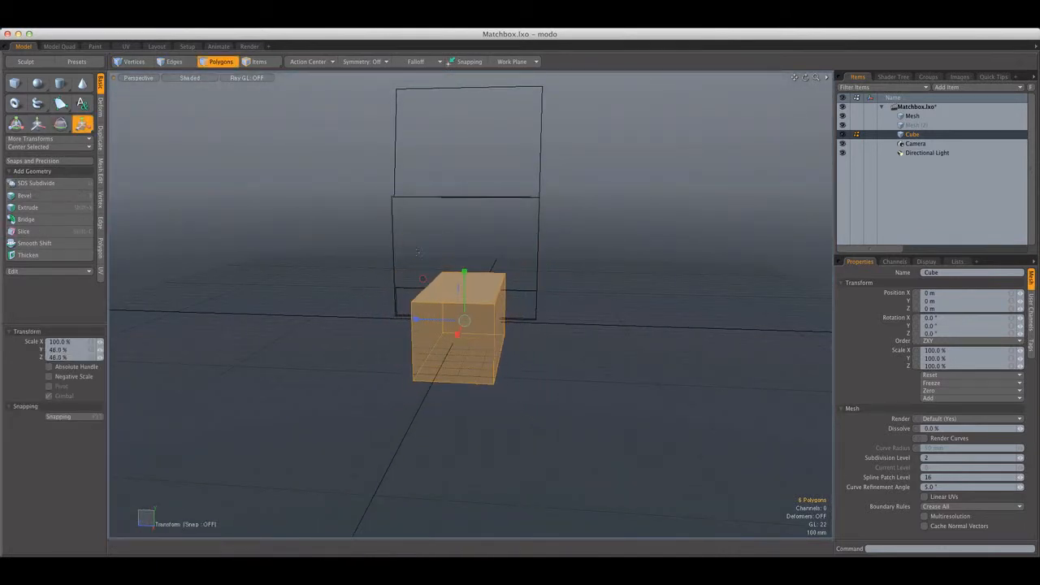
Raise the cube in front of the open flap and scale it to about 425 mm in Y and Z
{"action": "key", "text": "shift+a"}
{"action": "left_click_drag", "start_coordinate": [532, 293], "coordinate": [511, 215], "text": "alt"}
{"action": "key", "text": "w"}
{"action": "key", "text": "q"}
{"action": "left_click_drag", "start_coordinate": [510, 215], "coordinate": [644, 189], "text": "alt"}
{"action": "key", "text": "r"}
{"action": "left_click_drag", "start_coordinate": [496, 237], "coordinate": [423, 252]}
{"action": "key", "text": "q"}
Select the cube's end polygon facing the open flap and move it along X
{"action": "left_click", "coordinate": [506, 260]}
{"action": "left_click_drag", "start_coordinate": [506, 260], "coordinate": [562, 232], "text": "alt"}
{"action": "left_click", "coordinate": [467, 244]}
{"action": "key", "text": "w"}
{"action": "key", "text": "q"}
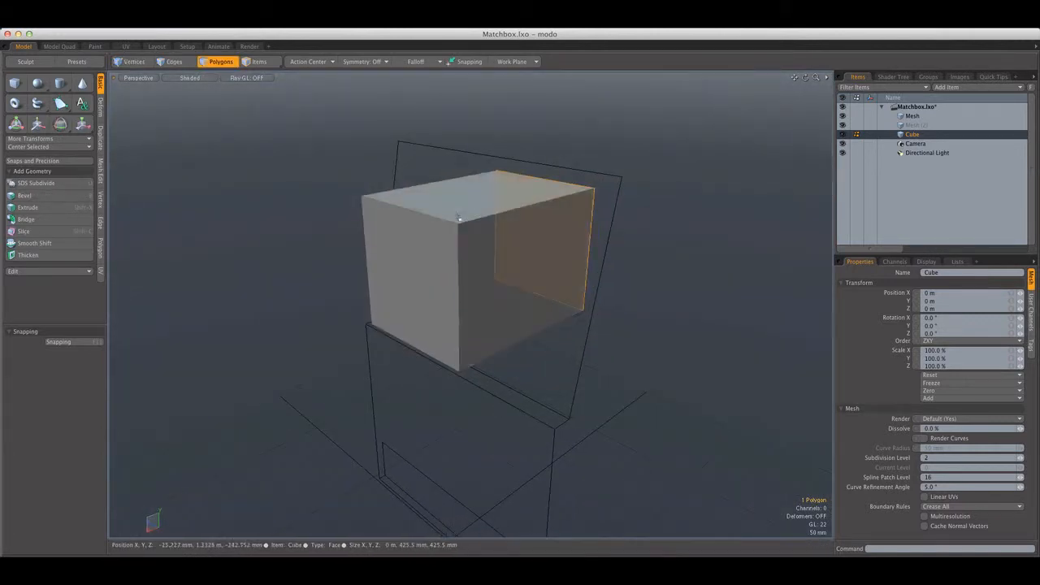
Select the cube's two opposite top end edges and loop-slice it lengthwise through the middle at 50%
{"action": "left_click", "coordinate": [616, 258]}
{"action": "left_click_drag", "start_coordinate": [616, 258], "coordinate": [398, 261], "text": "alt"}
{"action": "left_click_drag", "start_coordinate": [398, 262], "coordinate": [570, 215], "text": "alt"}
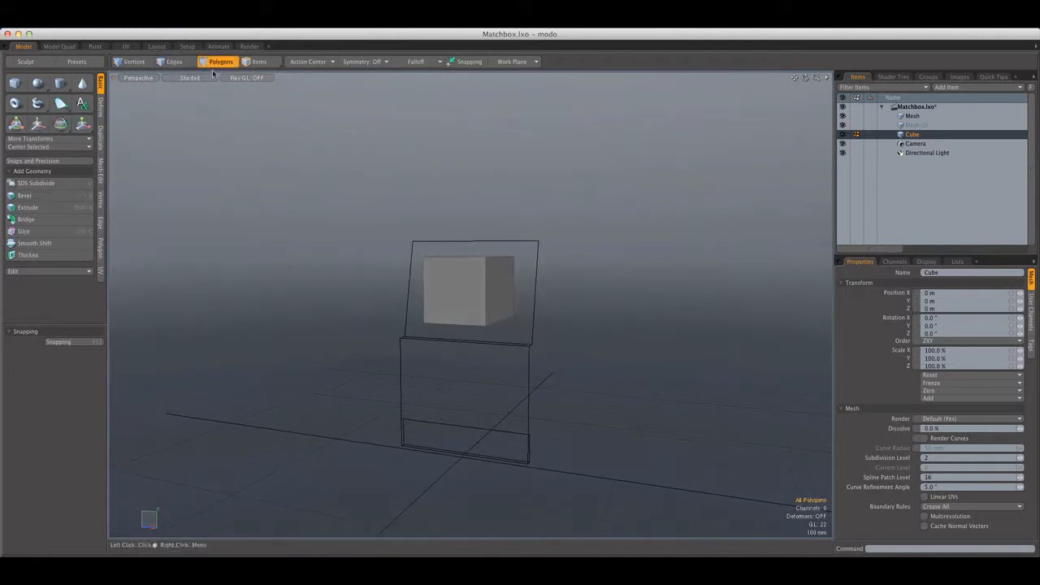
{"action": "left_click", "coordinate": [176, 64]}
{"action": "left_click_drag", "start_coordinate": [479, 280], "coordinate": [532, 282], "text": "ctrl+alt"}
{"action": "left_click_drag", "start_coordinate": [533, 283], "coordinate": [445, 290], "text": "alt"}
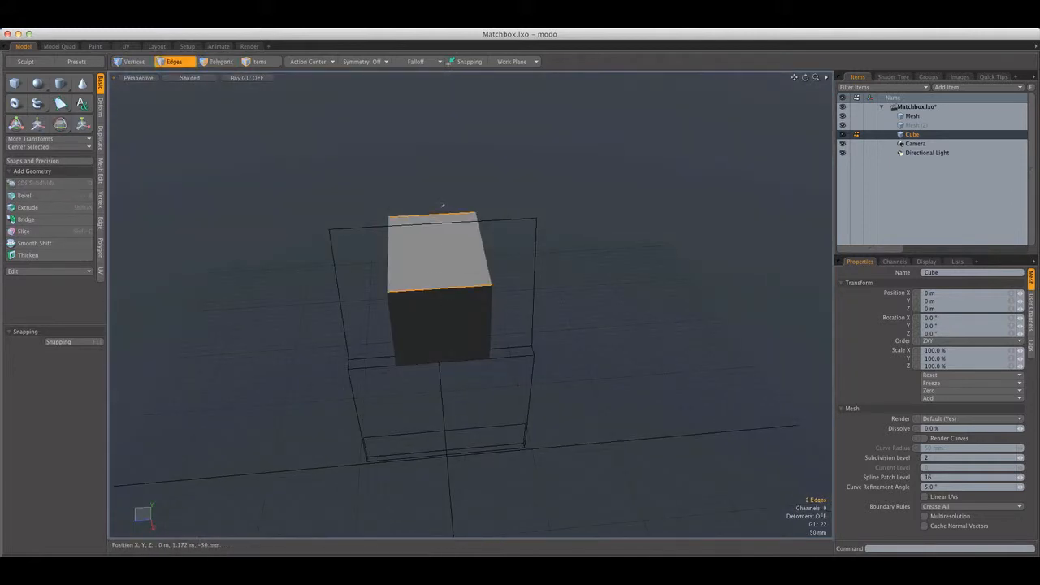
{"action": "key", "text": "alt+c"}
{"action": "left_click", "coordinate": [50, 445]}
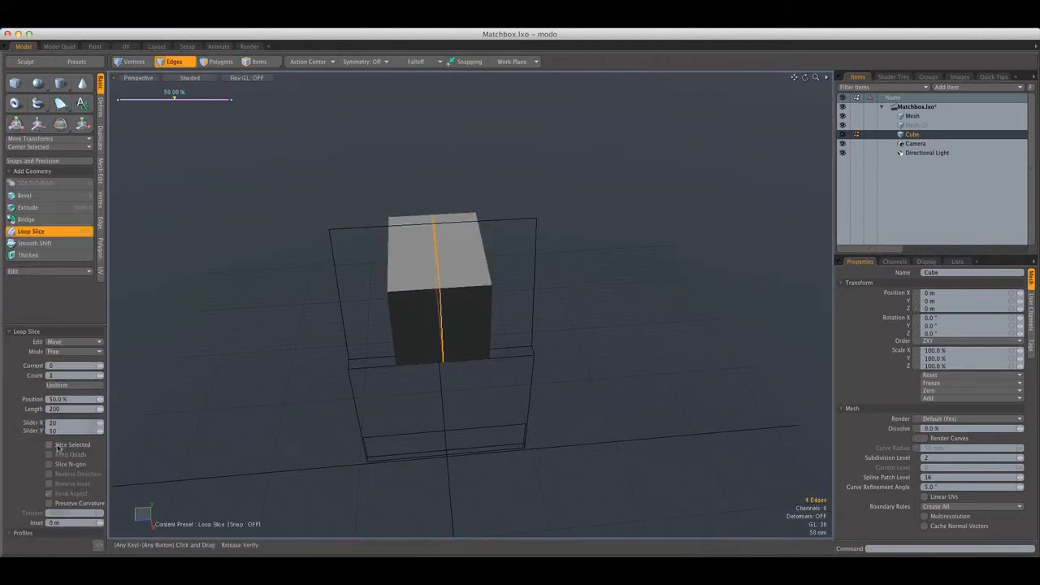
{"action": "key", "text": "space"}
Move the cube's middle top edge downward so the top forms a V-shaped notch along its length
{"action": "left_click", "coordinate": [353, 265]}
{"action": "left_click_drag", "start_coordinate": [353, 265], "coordinate": [447, 267], "text": "alt"}
{"action": "left_click_drag", "start_coordinate": [456, 400], "coordinate": [550, 399], "text": "alt"}
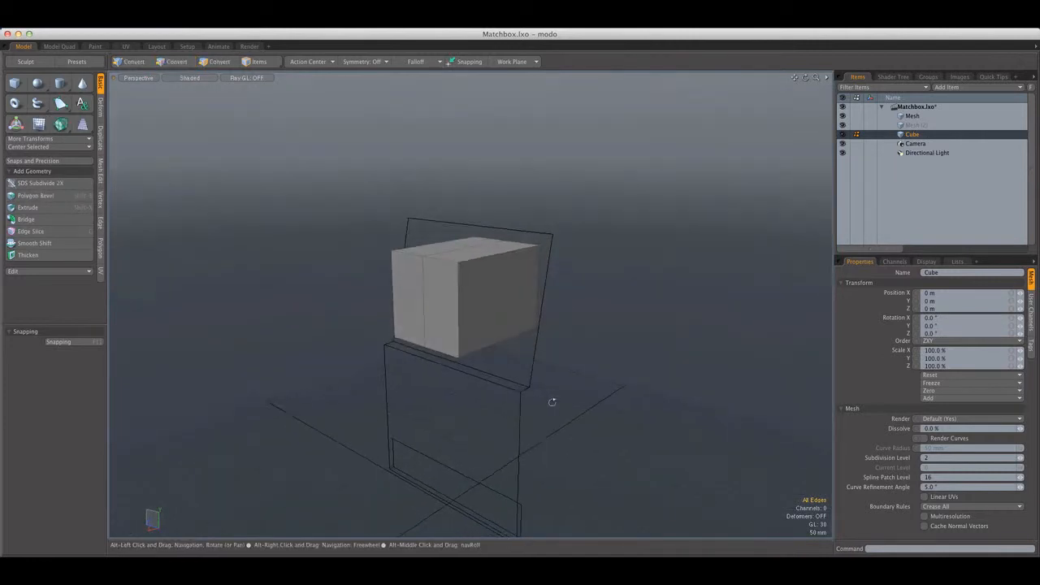
{"action": "key", "text": "w"}
{"action": "left_click_drag", "start_coordinate": [467, 243], "coordinate": [268, 110]}
{"action": "key", "text": "q"}
{"action": "key", "text": "3"}
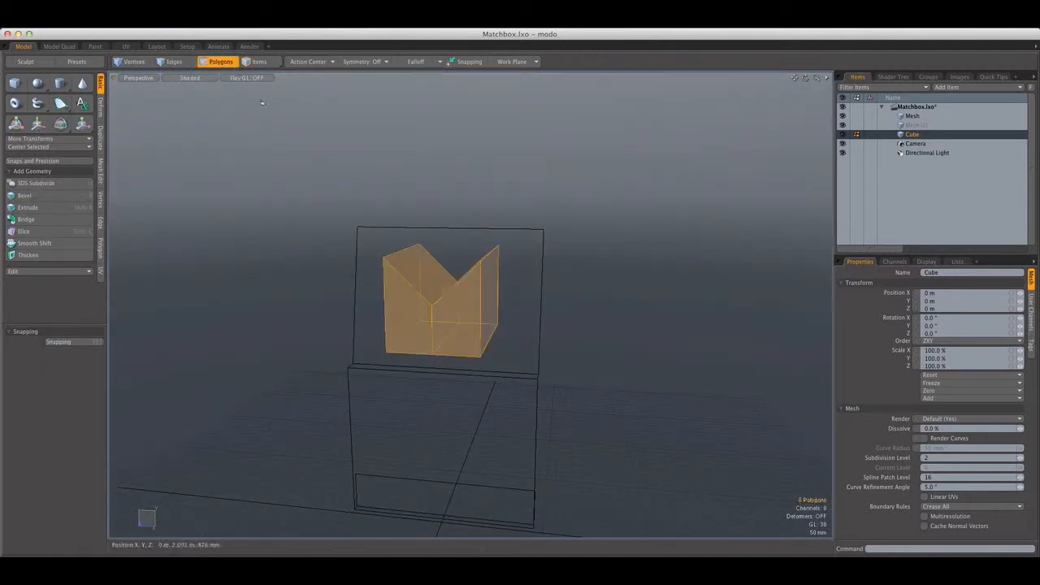
Try to rotate the whole notched cube upside down about the X axis
{"action": "double_click", "coordinate": [462, 295]}
{"action": "key", "text": "e"}
{"action": "left_click_drag", "start_coordinate": [480, 264], "coordinate": [482, 274]}
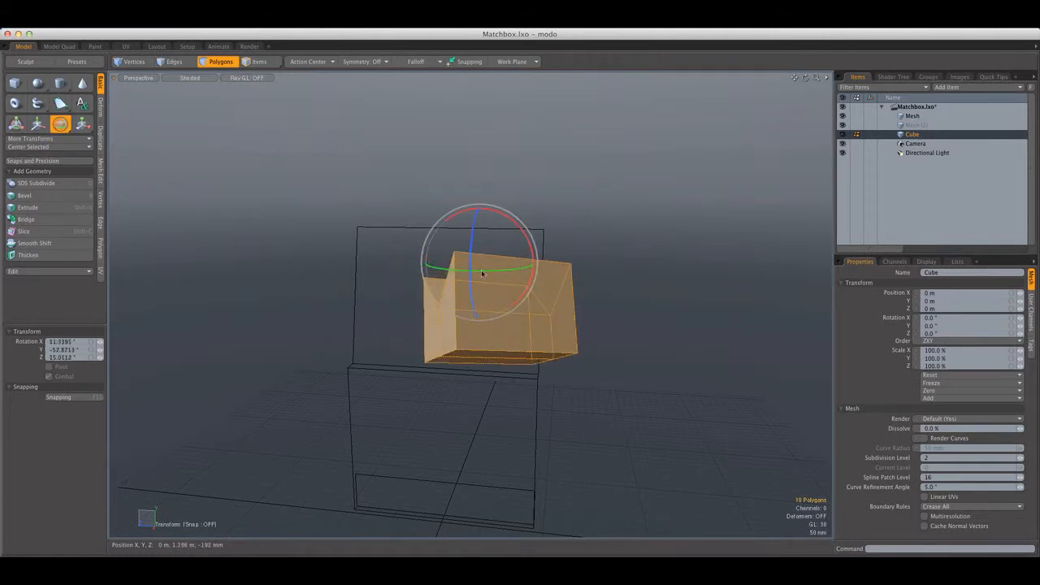
{"action": "key", "text": "ctrl+z"}
{"action": "left_click_drag", "start_coordinate": [451, 241], "coordinate": [411, 264]}
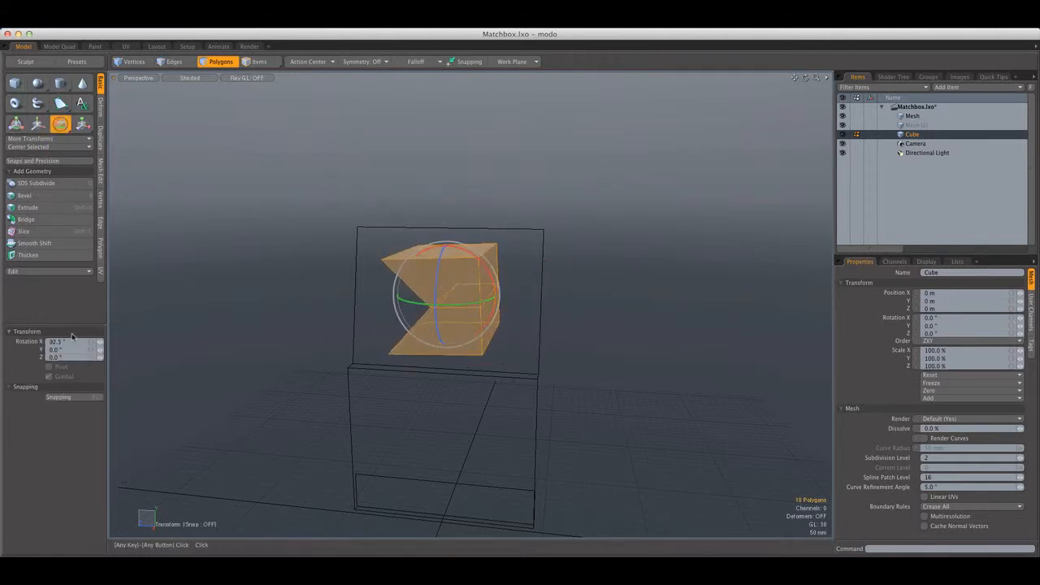
{"action": "key", "text": "Return"}
{"action": "key", "text": "space"}
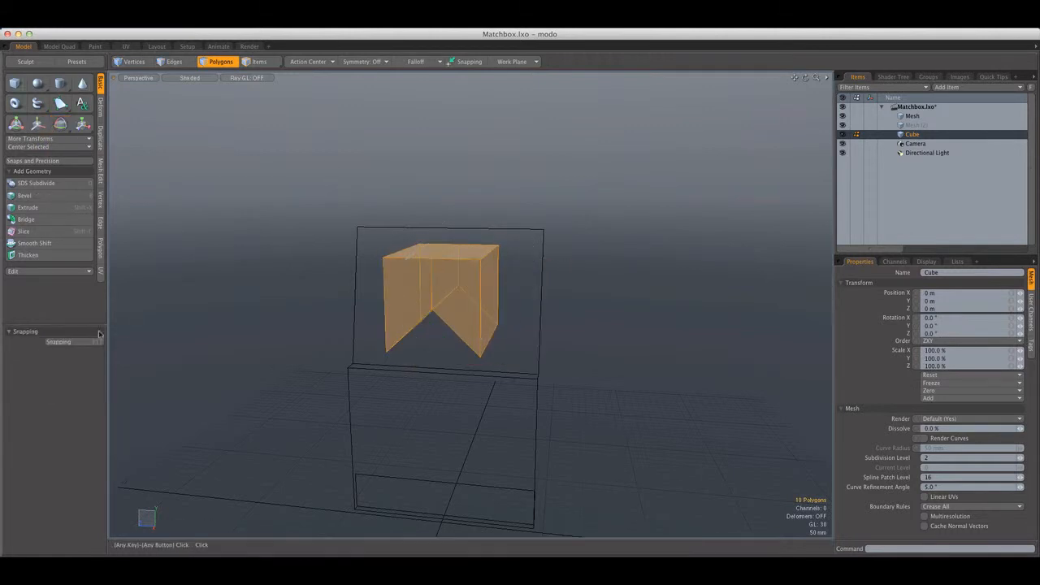
{"action": "left_click_drag", "start_coordinate": [124, 325], "coordinate": [213, 327], "text": "alt"}
{"action": "left_click", "coordinate": [307, 336]}
{"action": "left_click_drag", "start_coordinate": [462, 333], "coordinate": [511, 375], "text": "alt"}
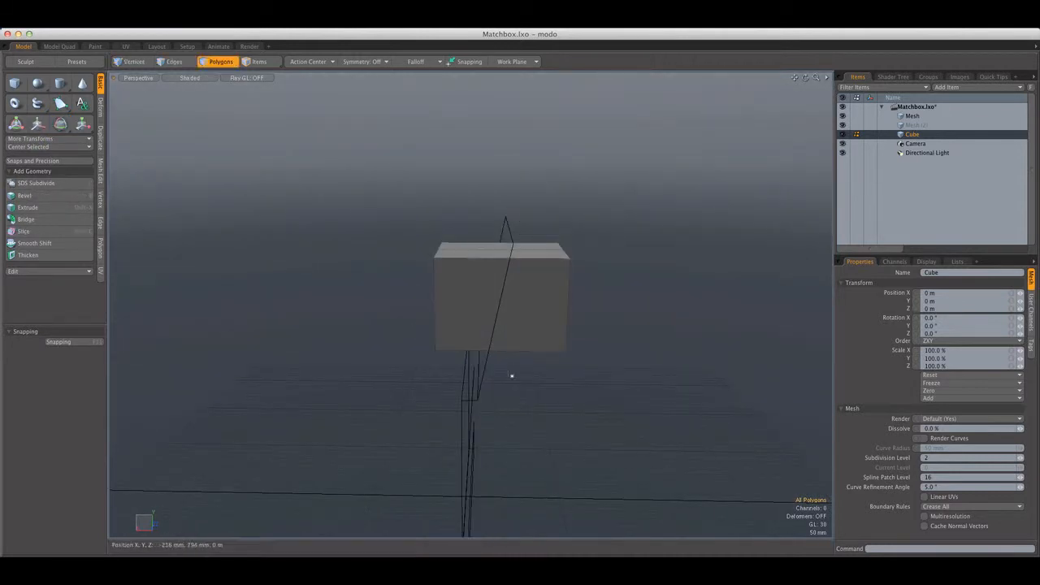
{"action": "double_click", "coordinate": [494, 349]}
{"action": "left_click", "coordinate": [409, 378]}
Delete the empty second mesh item from the scene
{"action": "left_click_drag", "start_coordinate": [352, 361], "coordinate": [531, 346], "text": "alt"}
{"action": "scroll", "coordinate": [452, 301], "scroll_direction": "up", "scroll_amount": 5}
{"action": "scroll", "coordinate": [453, 302], "scroll_direction": "down", "scroll_amount": 8}
{"action": "left_click_drag", "start_coordinate": [436, 314], "coordinate": [557, 329], "text": "alt"}
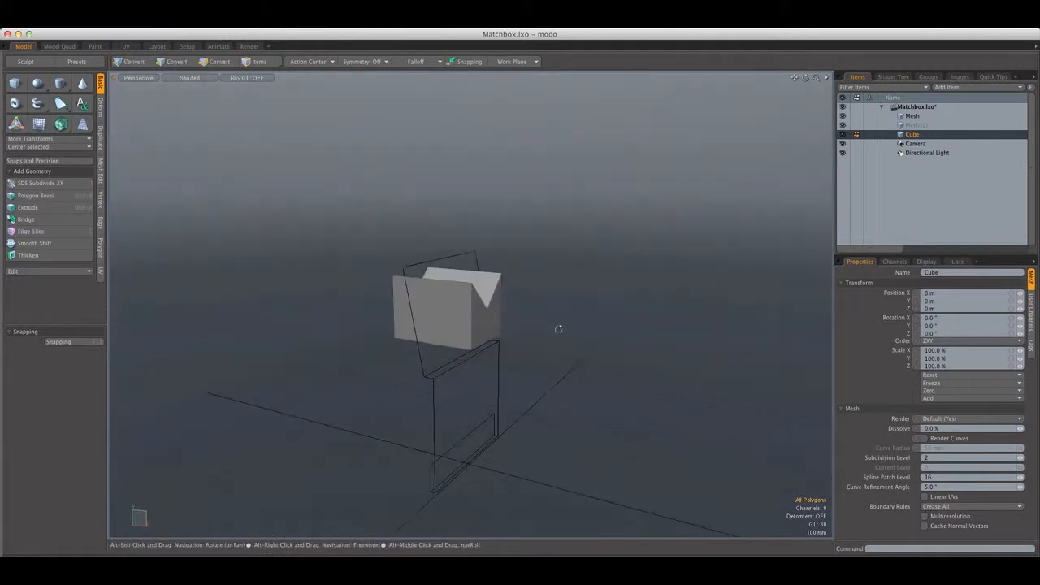
{"action": "left_click", "coordinate": [917, 118]}
{"action": "left_click", "coordinate": [922, 127]}
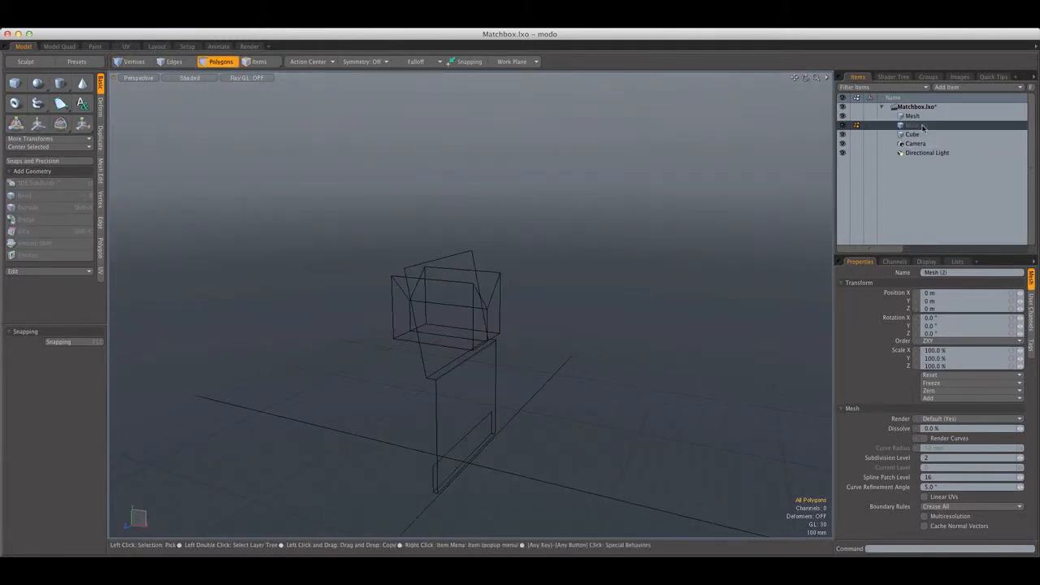
{"action": "key", "text": "Delete"}
Solid-drill the cover mesh with the background cube using Stencil and the Default material, and hide the cube item
{"action": "left_click", "coordinate": [920, 117]}
{"action": "left_click_drag", "start_coordinate": [512, 262], "coordinate": [245, 113], "text": "alt+shift"}
{"action": "left_click", "coordinate": [208, 30]}
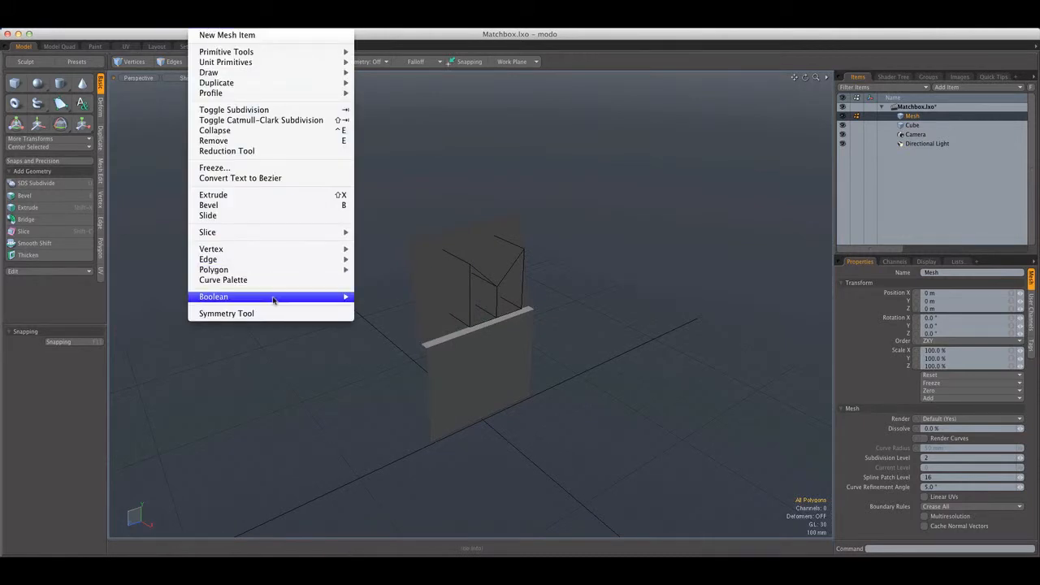
{"action": "mouse_move", "coordinate": [275, 298]}
{"action": "left_click", "coordinate": [387, 307]}
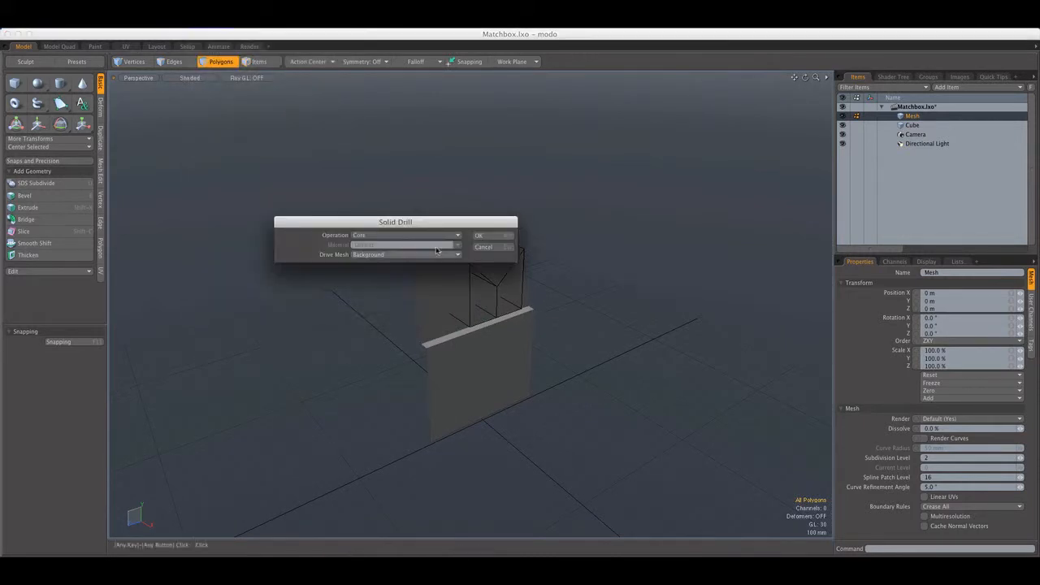
{"action": "left_click", "coordinate": [415, 234]}
{"action": "left_click", "coordinate": [415, 254]}
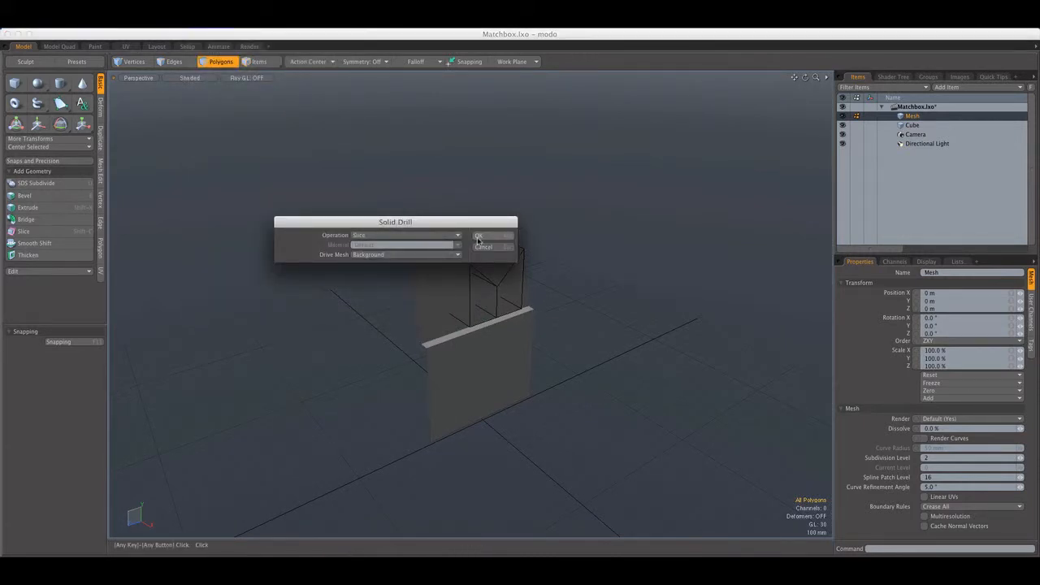
{"action": "left_click", "coordinate": [458, 237]}
{"action": "left_click", "coordinate": [457, 222]}
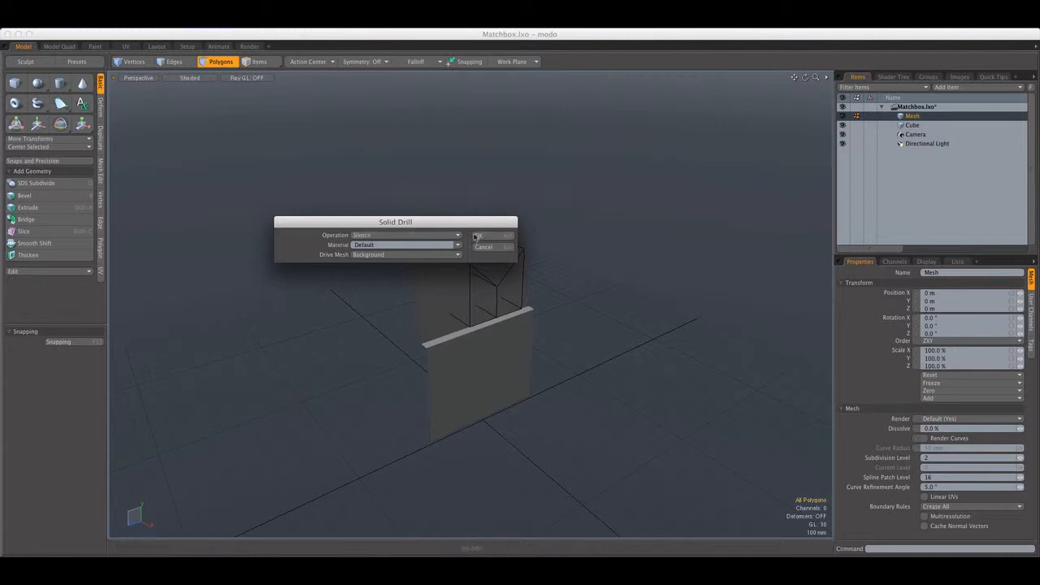
{"action": "left_click", "coordinate": [486, 235]}
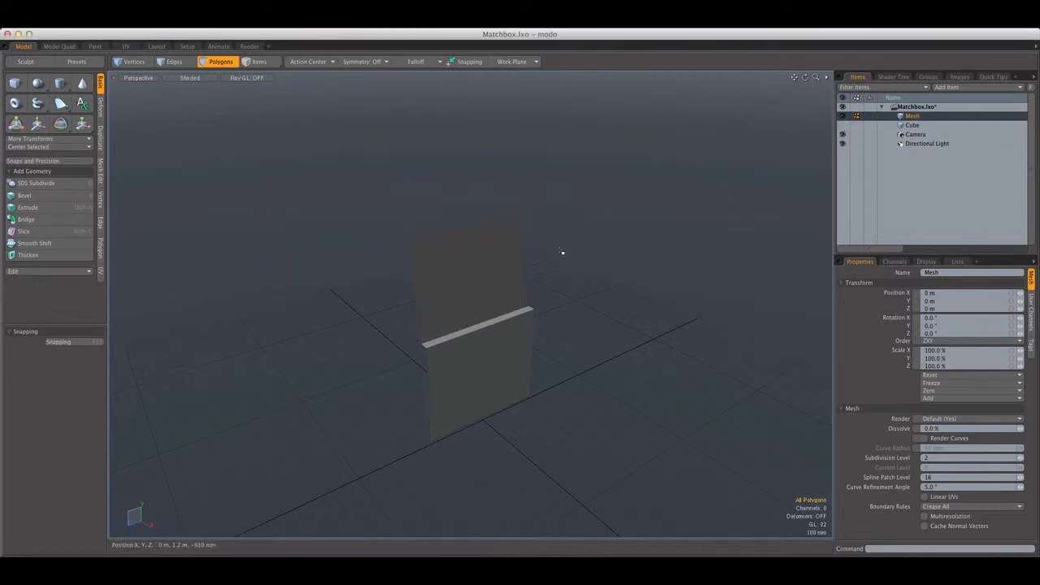
Try deleting the flap area beside the stencilled notch outline
{"action": "left_click_drag", "start_coordinate": [467, 272], "coordinate": [367, 327], "text": "alt"}
{"action": "scroll", "coordinate": [464, 274], "scroll_direction": "up", "scroll_amount": 5}
{"action": "scroll", "coordinate": [464, 273], "scroll_direction": "down", "scroll_amount": 5}
{"action": "left_click", "coordinate": [366, 325]}
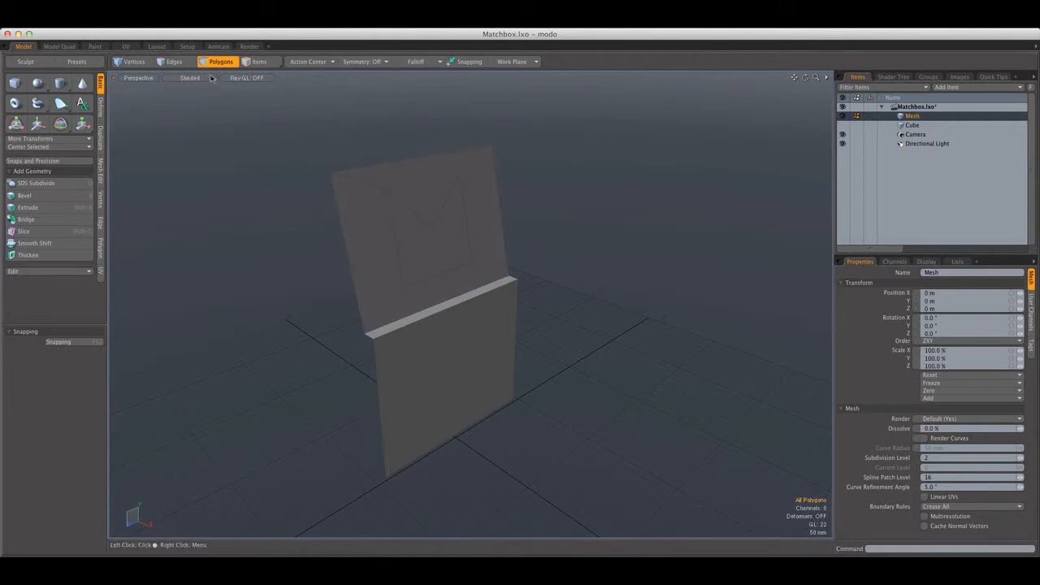
{"action": "key", "text": "2"}
{"action": "key", "text": "Delete"}
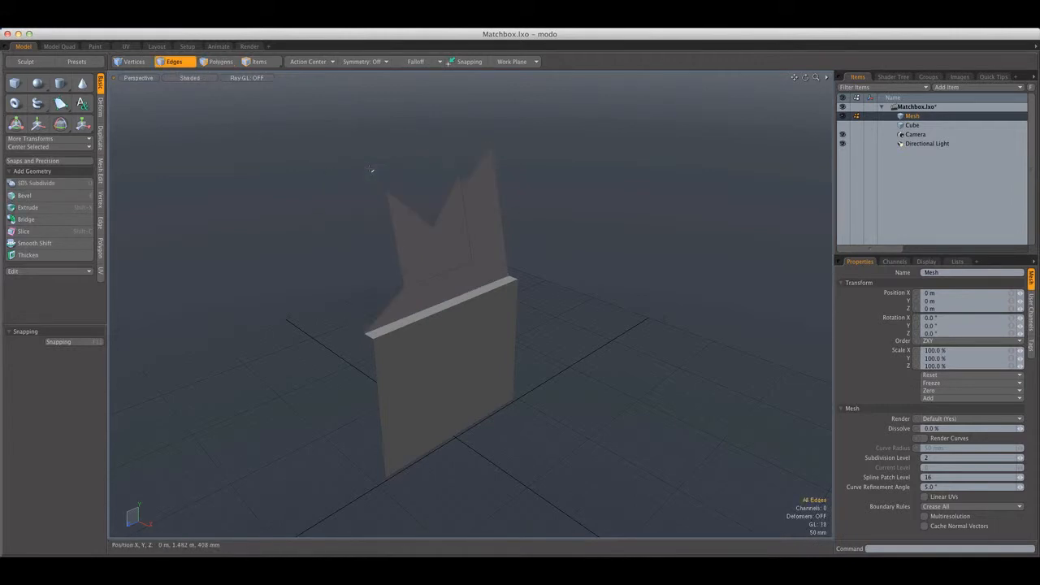
{"action": "key", "text": "super+z"}
Select the cover's five crosswise edges: both spine edges, both bottom fold edges and the top edge of the small front strip
{"action": "scroll", "coordinate": [395, 184], "scroll_direction": "up", "scroll_amount": 5}
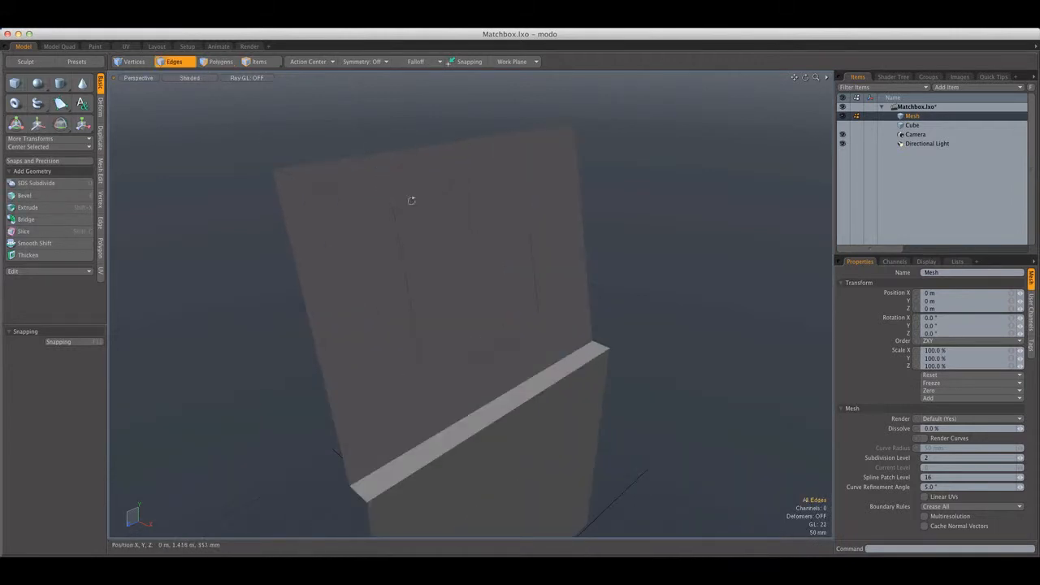
{"action": "left_click_drag", "start_coordinate": [413, 200], "coordinate": [366, 214], "text": "alt"}
{"action": "scroll", "coordinate": [392, 215], "scroll_direction": "down", "scroll_amount": 5}
{"action": "scroll", "coordinate": [406, 209], "scroll_direction": "up", "scroll_amount": 5}
{"action": "scroll", "coordinate": [405, 207], "scroll_direction": "down", "scroll_amount": 3}
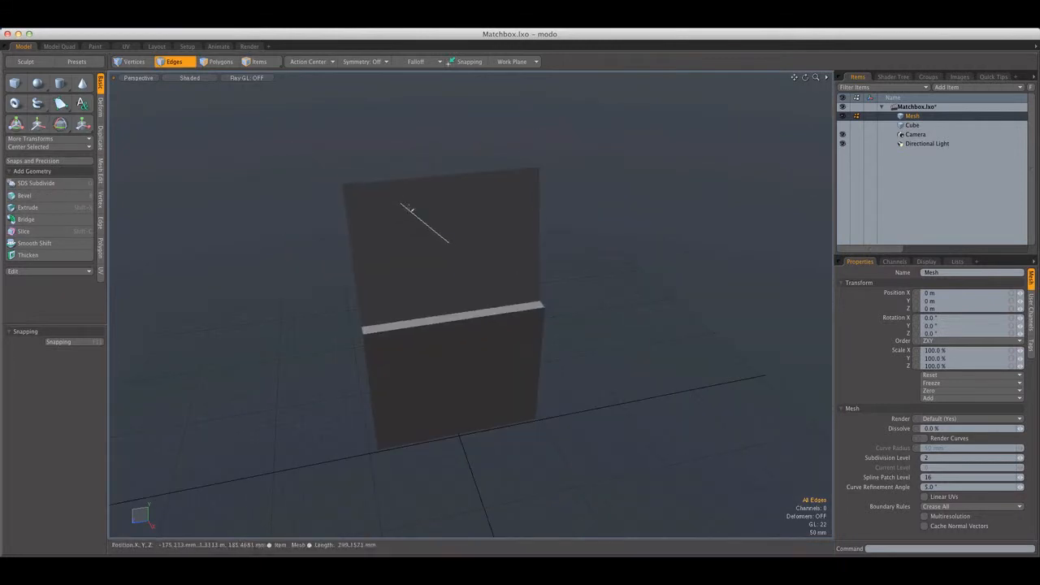
{"action": "mouse_move", "coordinate": [438, 307]}
{"action": "left_mouse_down", "text": "alt+shift"}
{"action": "mouse_move", "coordinate": [428, 279]}
{"action": "mouse_move", "coordinate": [450, 318]}
{"action": "left_mouse_up", "text": "alt+shift"}
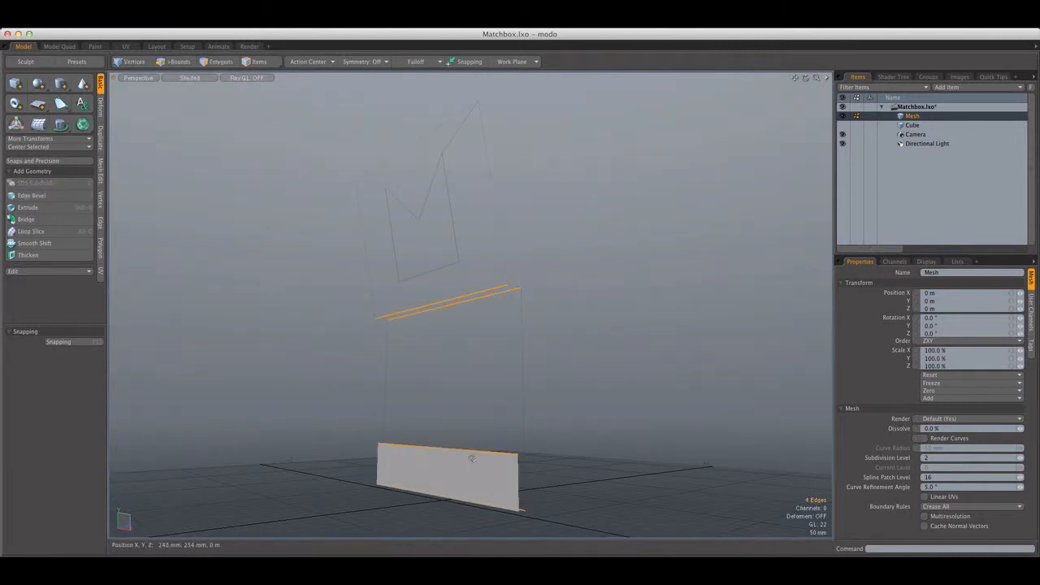
{"action": "left_click_drag", "start_coordinate": [484, 398], "coordinate": [465, 347], "text": "alt"}
{"action": "left_click", "coordinate": [456, 472], "text": "shift"}
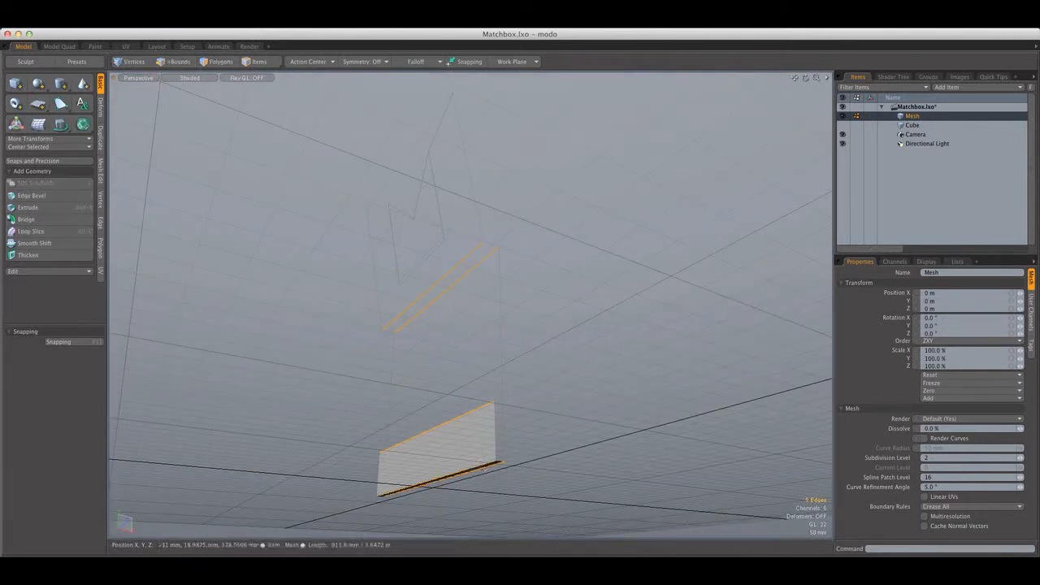
{"action": "left_click_drag", "start_coordinate": [453, 443], "coordinate": [342, 470], "text": "alt"}
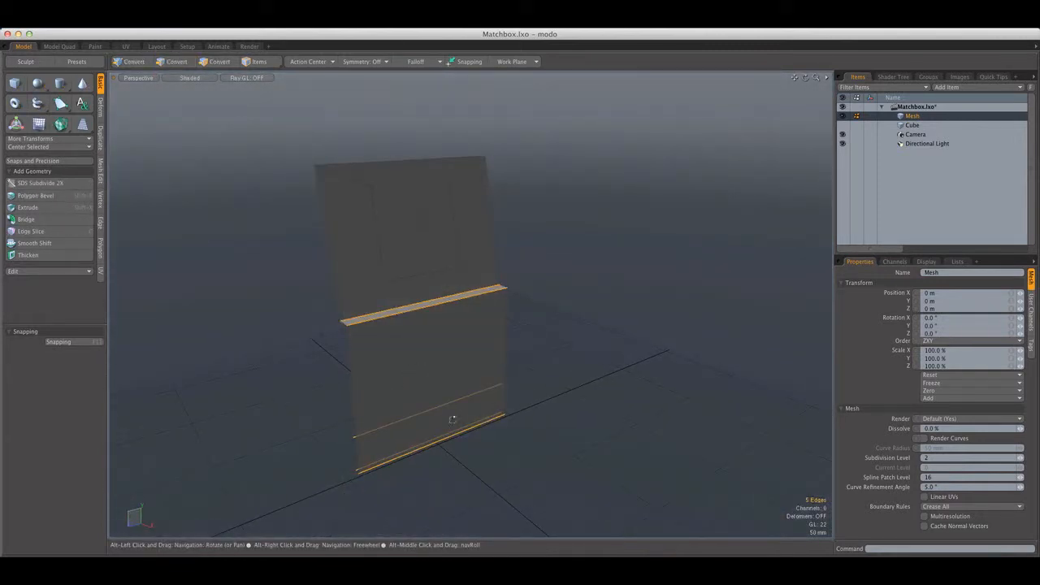
Loop-slice across the selected edges in Symmetry mode with a count of 2, positioned at 26.5% to line up with the stencilled outline
{"action": "key", "text": "alt+c"}
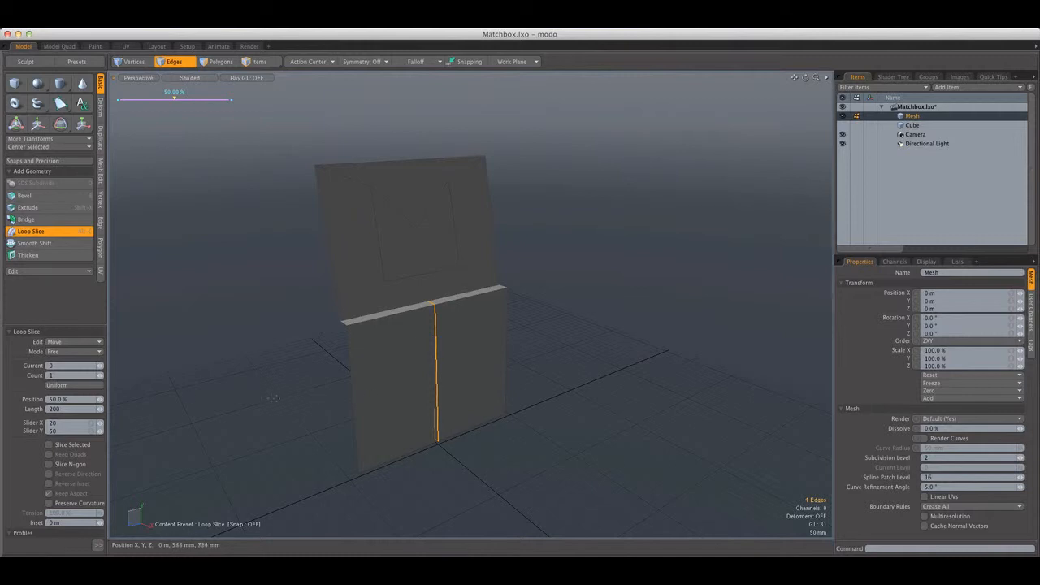
{"action": "left_click_drag", "start_coordinate": [271, 387], "coordinate": [459, 378], "text": "alt"}
{"action": "mouse_move", "coordinate": [293, 362]}
{"action": "left_mouse_down", "text": "alt"}
{"action": "mouse_move", "coordinate": [330, 347]}
{"action": "mouse_move", "coordinate": [288, 349]}
{"action": "left_mouse_up", "text": "alt"}
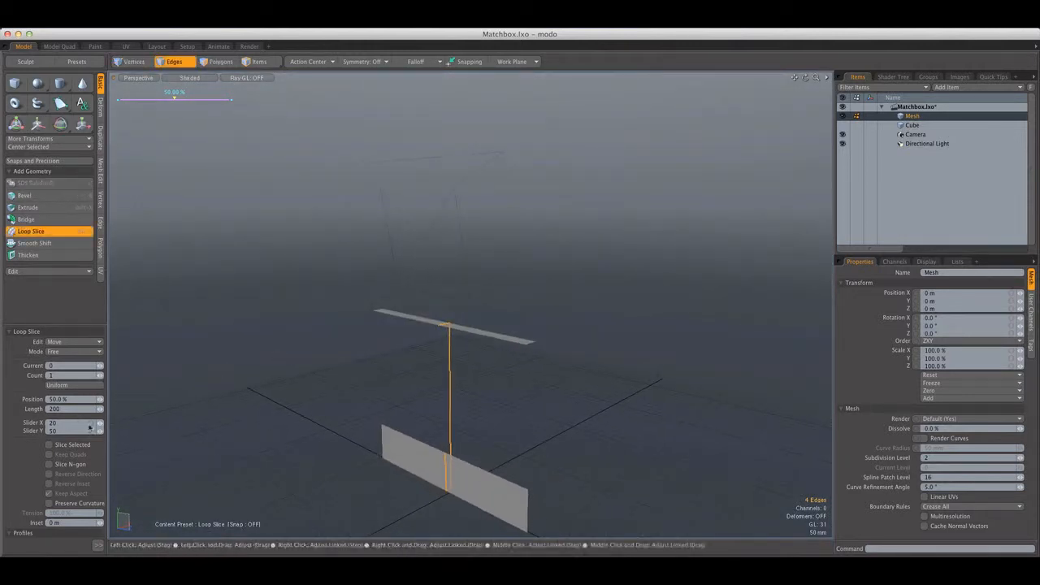
{"action": "left_click_drag", "start_coordinate": [199, 358], "coordinate": [134, 356], "text": "alt"}
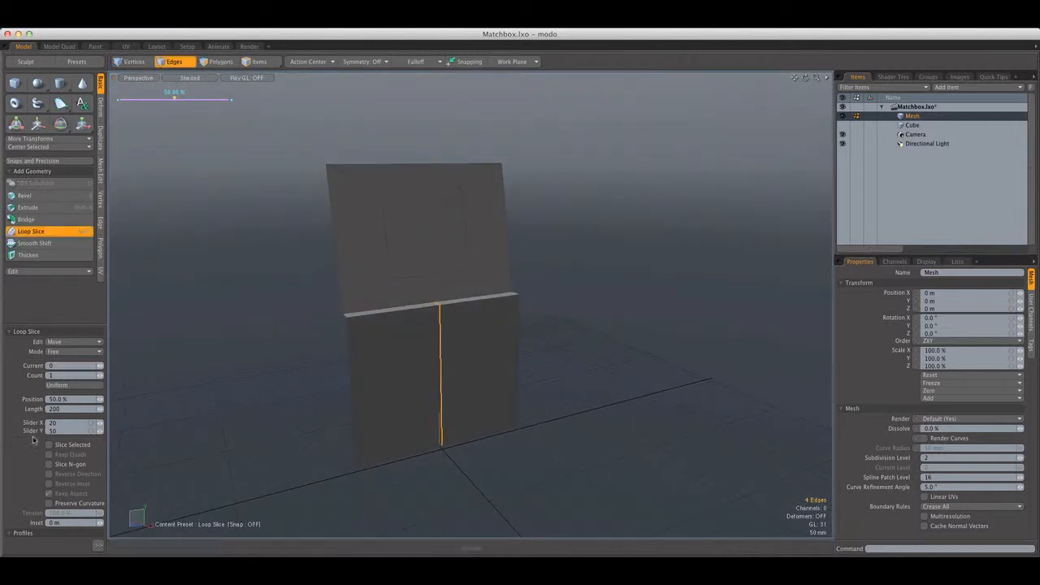
{"action": "left_click_drag", "start_coordinate": [268, 373], "coordinate": [299, 383], "text": "alt"}
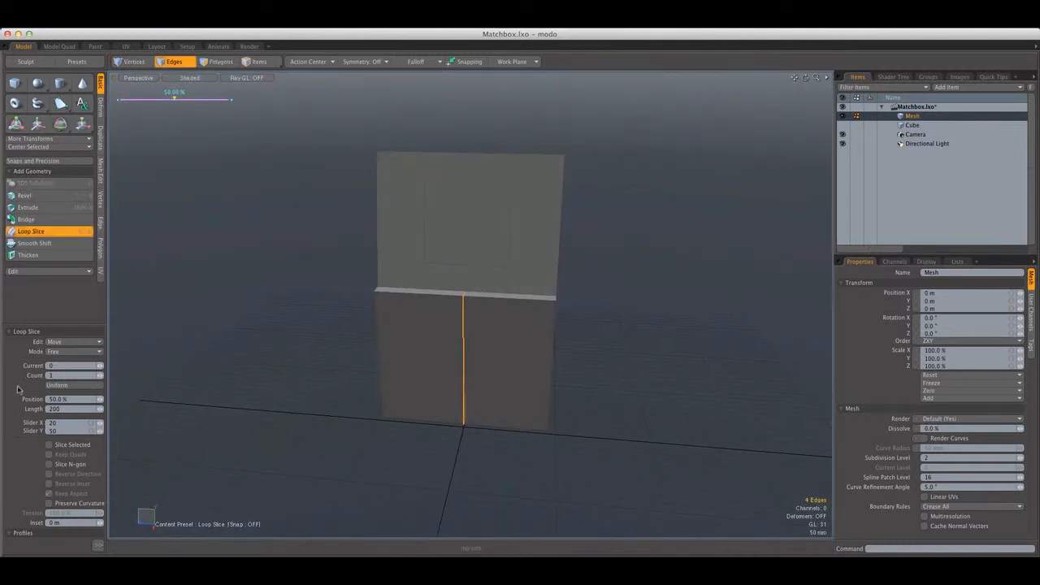
{"action": "left_click_drag", "start_coordinate": [297, 339], "coordinate": [273, 377], "text": "alt"}
{"action": "left_click", "coordinate": [91, 351]}
{"action": "left_click", "coordinate": [100, 371]}
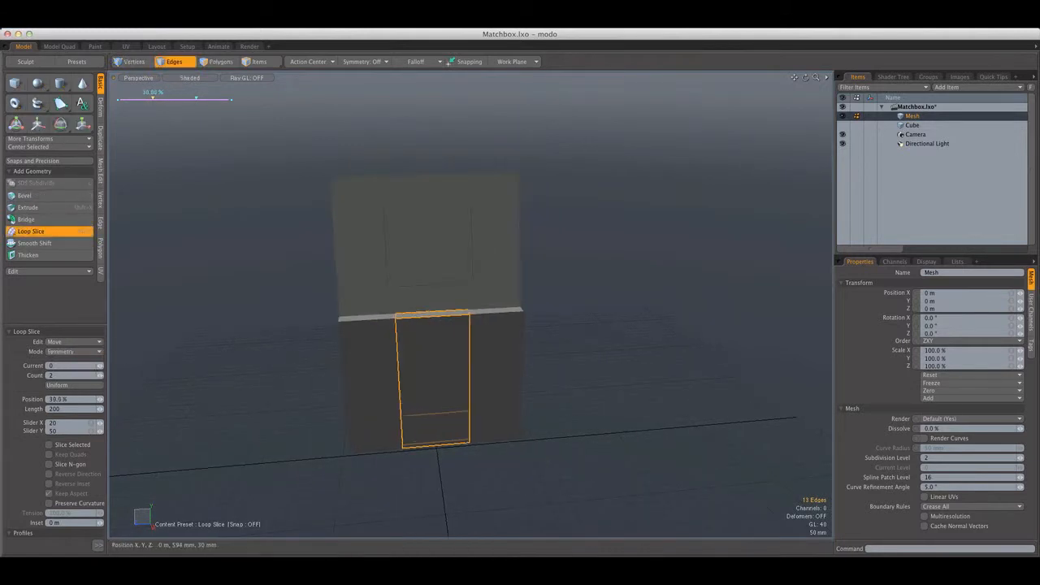
{"action": "left_click_drag", "start_coordinate": [436, 346], "coordinate": [420, 315], "text": "alt"}
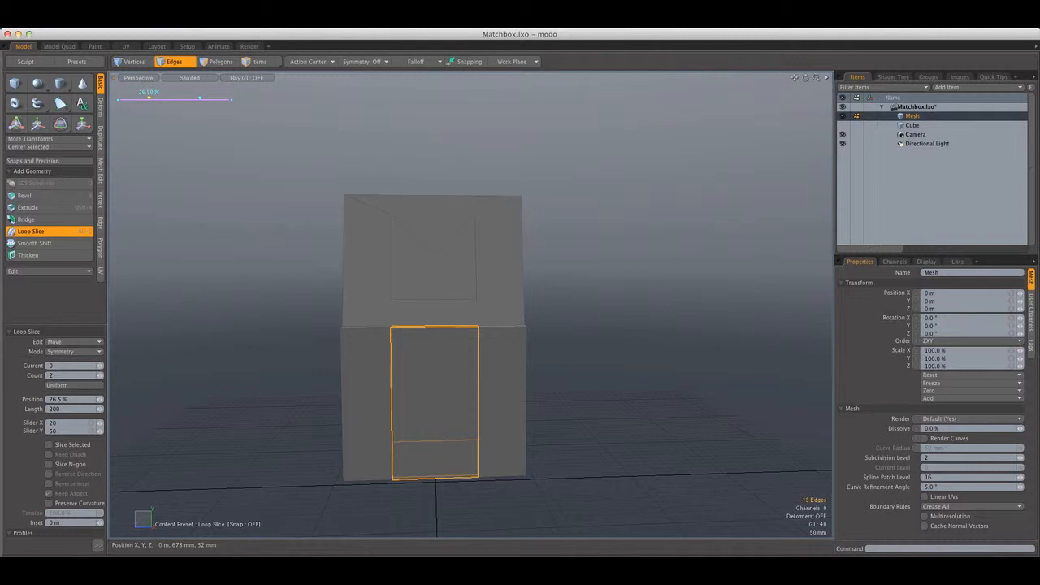
{"action": "left_click_drag", "start_coordinate": [467, 262], "coordinate": [431, 309], "text": "alt"}
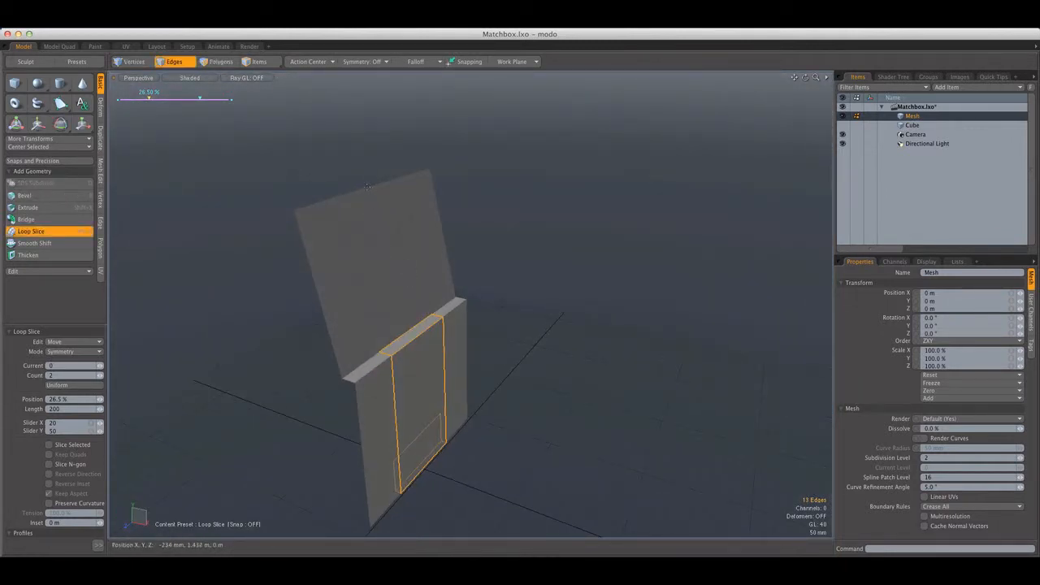
{"action": "key", "text": "space"}
{"action": "key", "text": "super+z"}
Edge-slice the flap from the spine cut on the +Z side up to the nearest bottom corner of the stencilled outline
{"action": "left_click_drag", "start_coordinate": [529, 317], "coordinate": [404, 317], "text": "alt"}
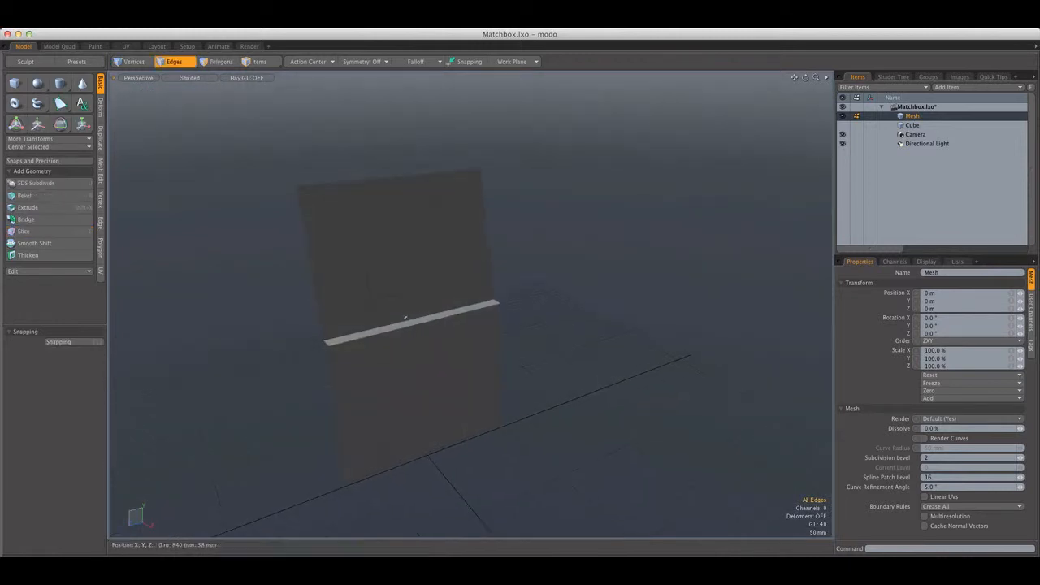
{"action": "scroll", "coordinate": [406, 316], "scroll_direction": "up", "scroll_amount": 5}
{"action": "key", "text": "c"}
{"action": "left_click_drag", "start_coordinate": [512, 304], "coordinate": [337, 348]}
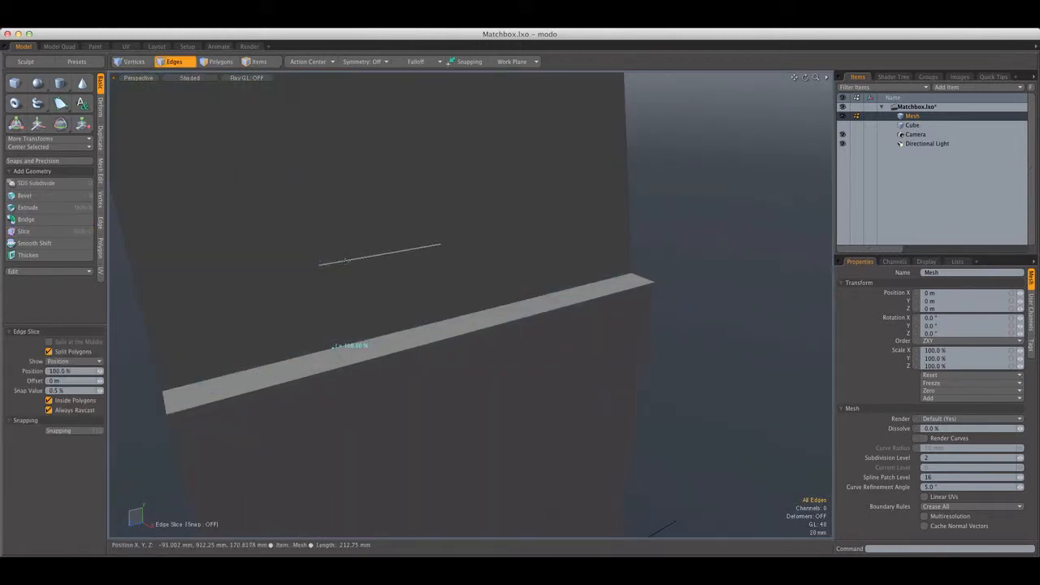
{"action": "left_click", "coordinate": [322, 264]}
{"action": "key", "text": "space"}
Edge-slice the flap between the stencilled outline's bottom corner and the spine cut on the -Z side
{"action": "key", "text": "c"}
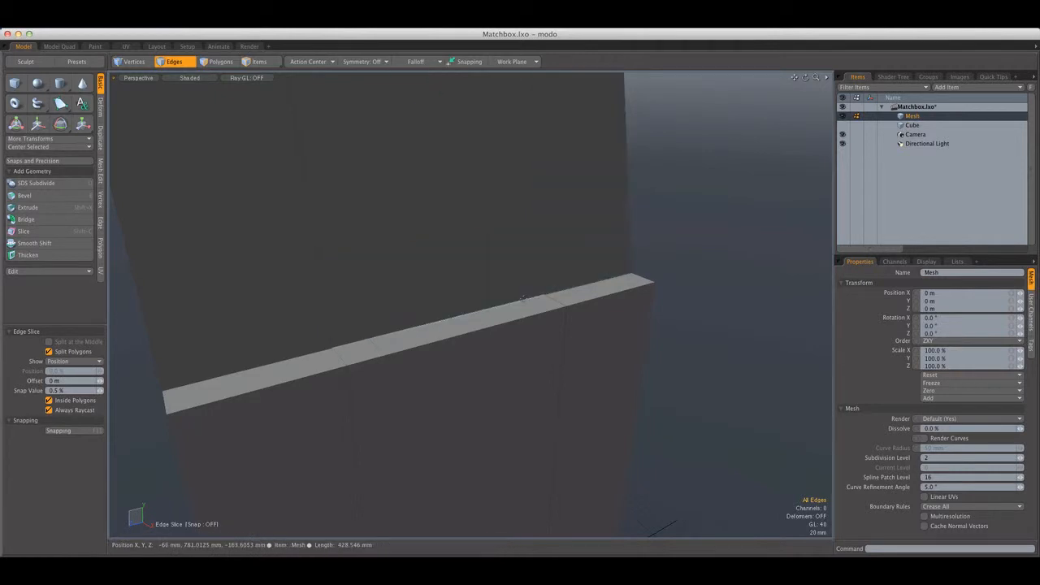
{"action": "left_click_drag", "start_coordinate": [514, 229], "coordinate": [540, 227]}
{"action": "scroll", "coordinate": [528, 301], "scroll_direction": "down", "scroll_amount": 5}
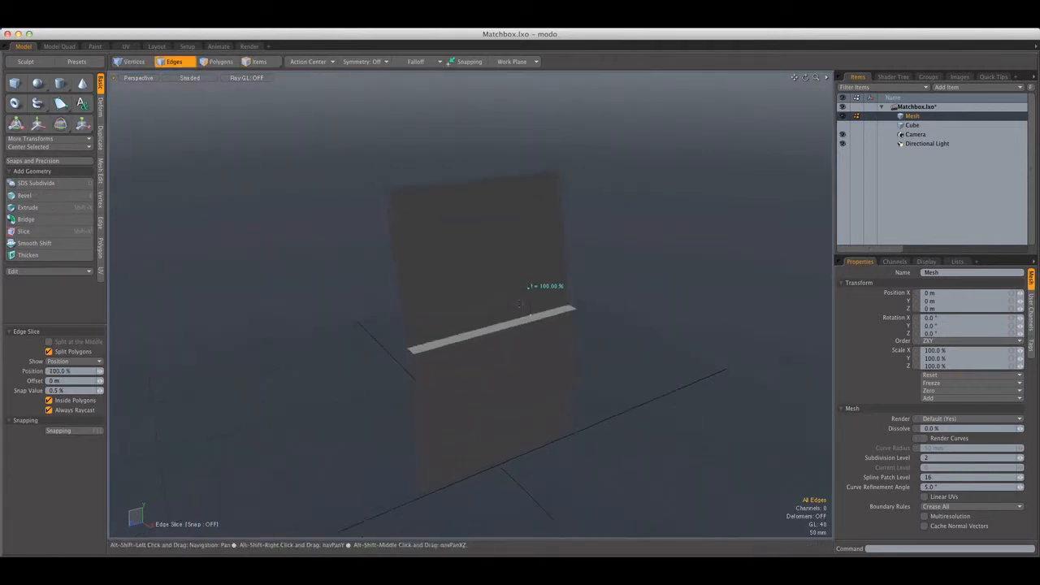
{"action": "left_click_drag", "start_coordinate": [524, 297], "coordinate": [465, 300], "text": "alt"}
{"action": "scroll", "coordinate": [455, 232], "scroll_direction": "up", "scroll_amount": 5}
{"action": "key", "text": "q"}
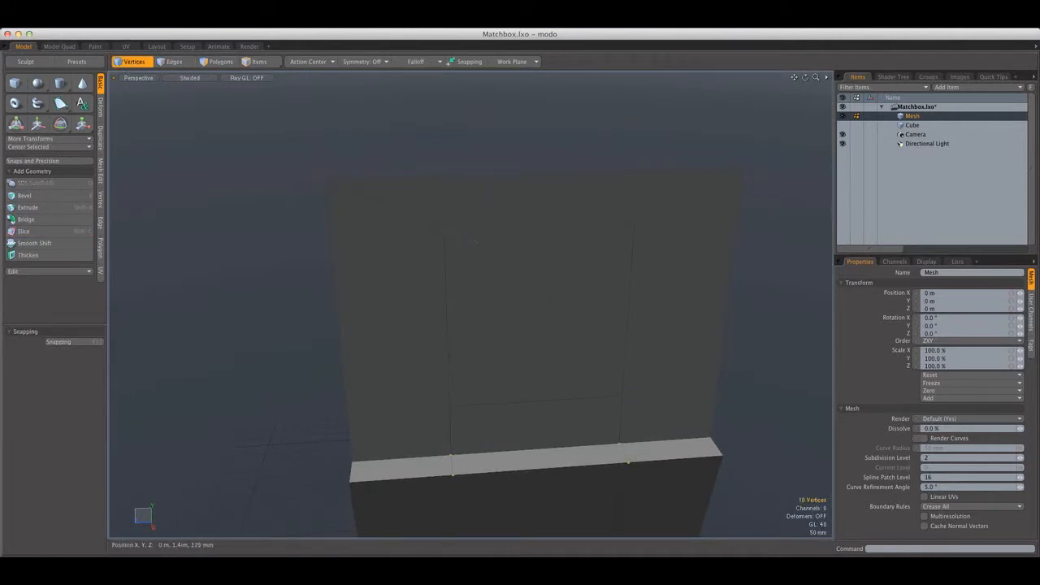
Edge-slice the flap from the stencilled outline's top corner on the +Z side straight up to the top edge, at 73.5%
{"action": "key", "text": "alt+c"}
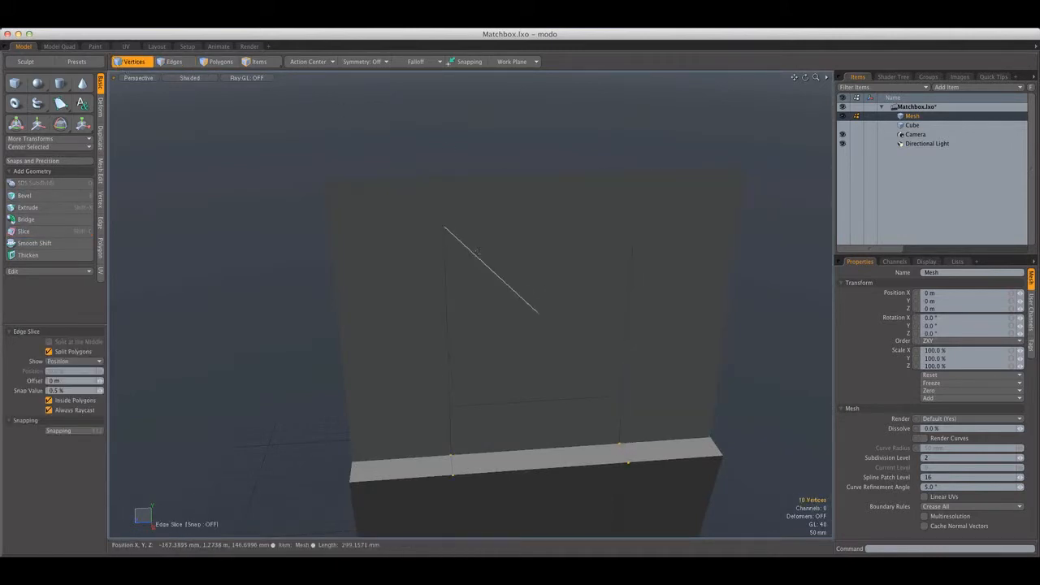
{"action": "left_click_drag", "start_coordinate": [478, 254], "coordinate": [413, 235], "text": "alt"}
{"action": "key", "text": "q"}
{"action": "left_click_drag", "start_coordinate": [350, 304], "coordinate": [394, 304], "text": "alt"}
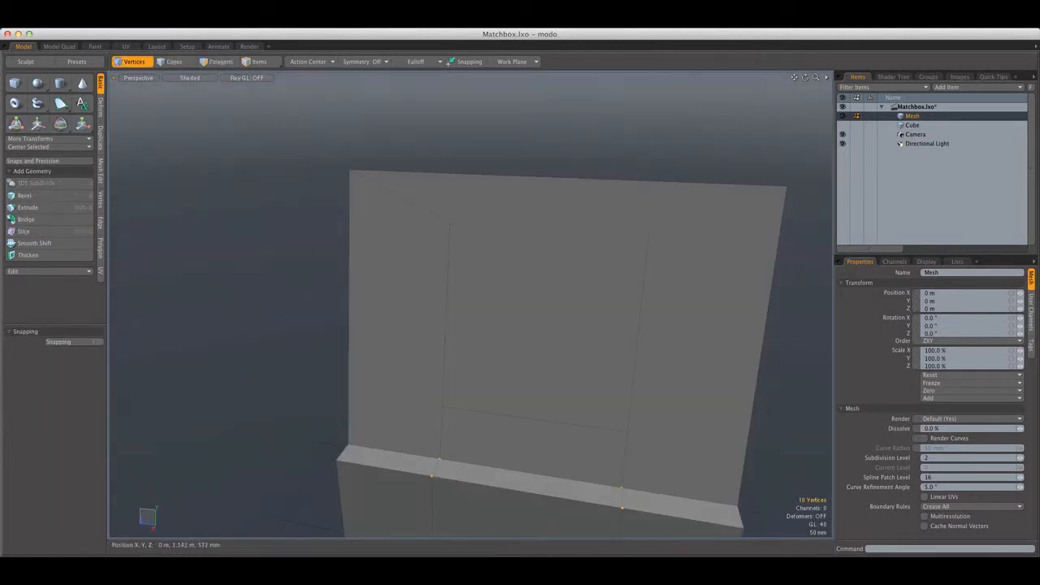
{"action": "key", "text": "alt+c"}
{"action": "left_click", "coordinate": [449, 222]}
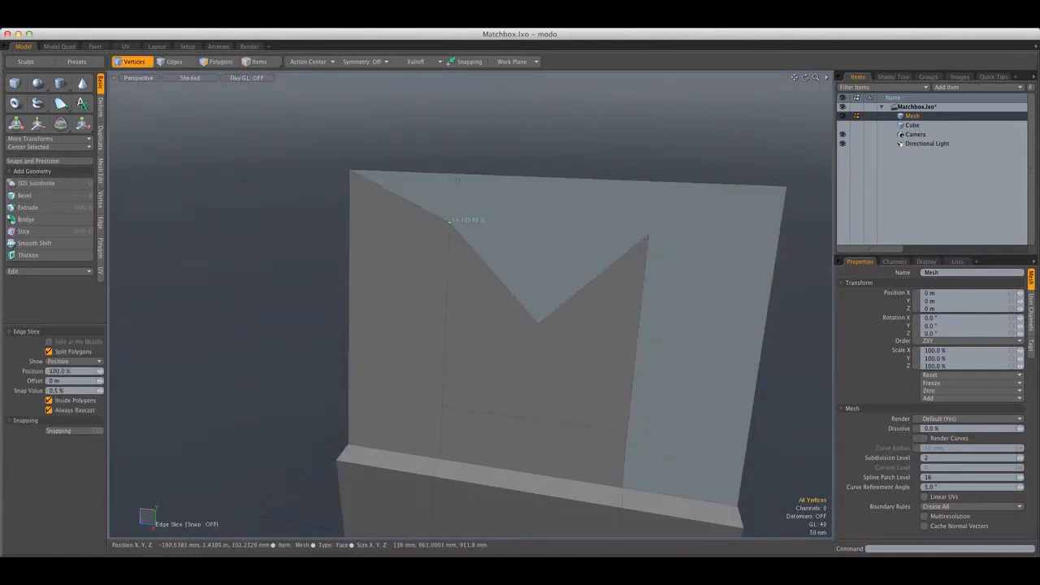
{"action": "left_click", "coordinate": [455, 176]}
{"action": "left_click_drag", "start_coordinate": [455, 177], "coordinate": [479, 169], "text": "alt"}
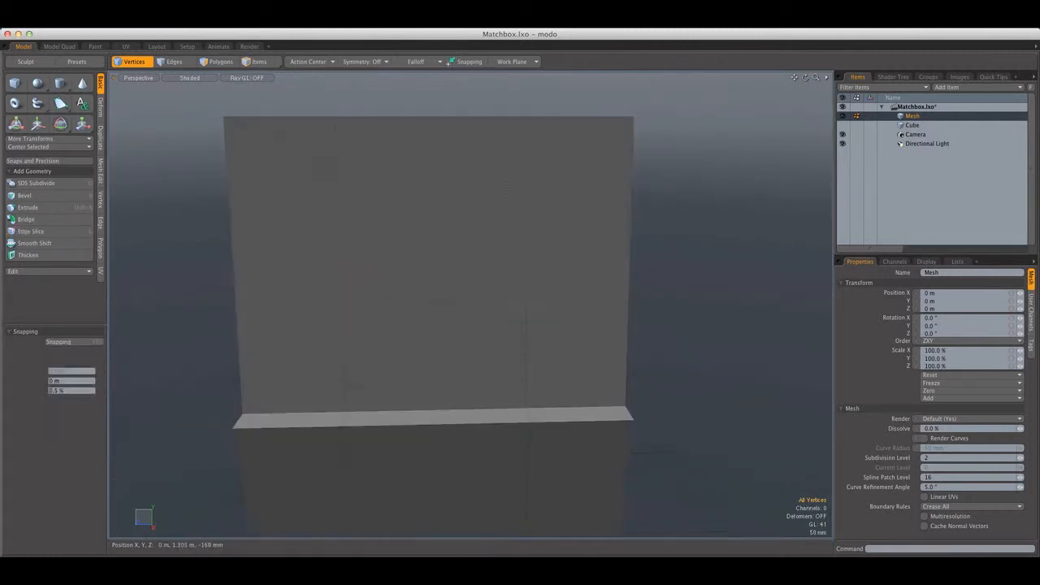
Edge-slice the flap from the outline's top corner on the -Z side straight up to the top edge
{"action": "key", "text": "alt+c"}
{"action": "left_click_drag", "start_coordinate": [523, 168], "coordinate": [525, 212], "text": "alt+shift"}
{"action": "left_click", "coordinate": [526, 160]}
Edge-slice the flap from the point of the outline's notch straight up to the top edge, at 49.5%
{"action": "key", "text": "alt+c"}
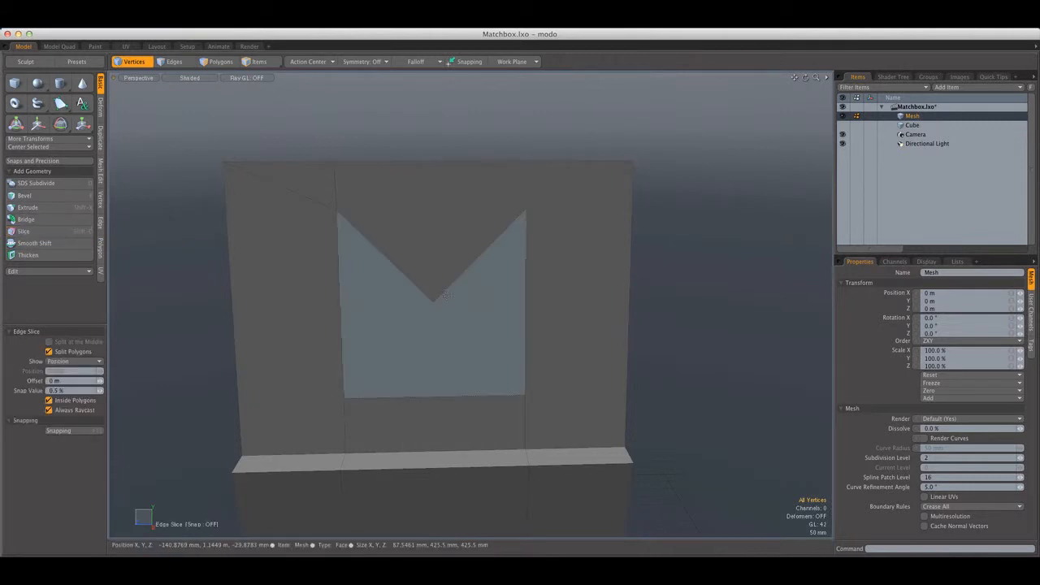
{"action": "left_click", "coordinate": [434, 302]}
{"action": "left_click", "coordinate": [432, 162]}
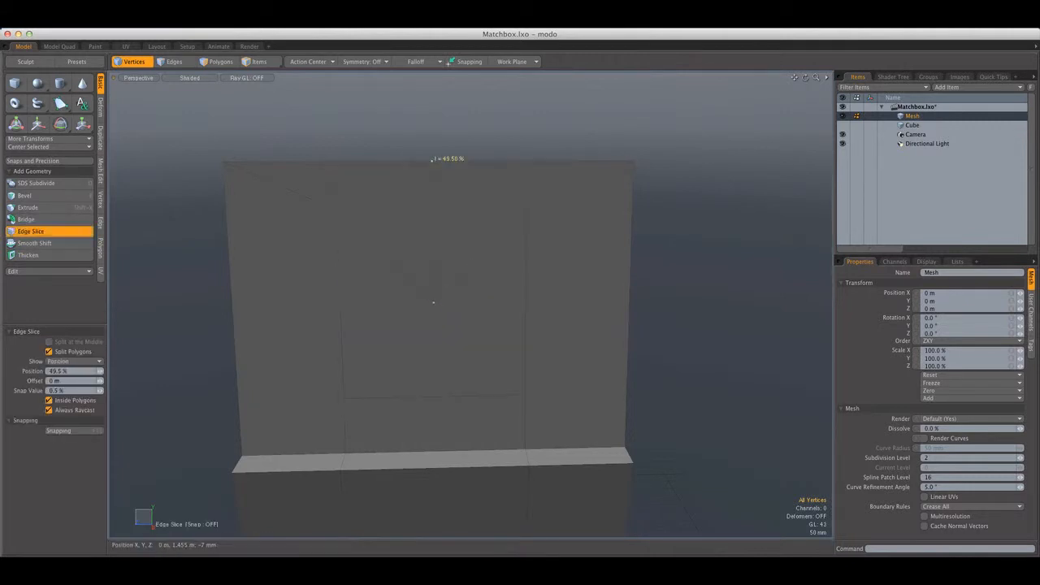
{"action": "key", "text": "space"}
{"action": "key", "text": "a"}
{"action": "left_click_drag", "start_coordinate": [433, 165], "coordinate": [370, 186], "text": "alt"}
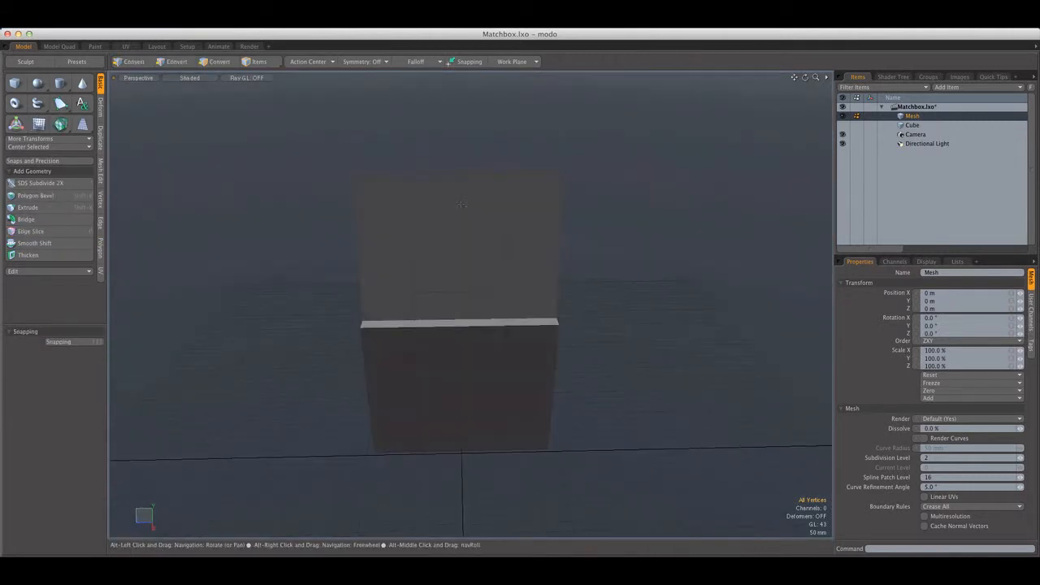
{"action": "key", "text": "1"}
{"action": "scroll", "coordinate": [402, 204], "scroll_direction": "up", "scroll_amount": 3}
{"action": "left_click", "coordinate": [397, 173]}
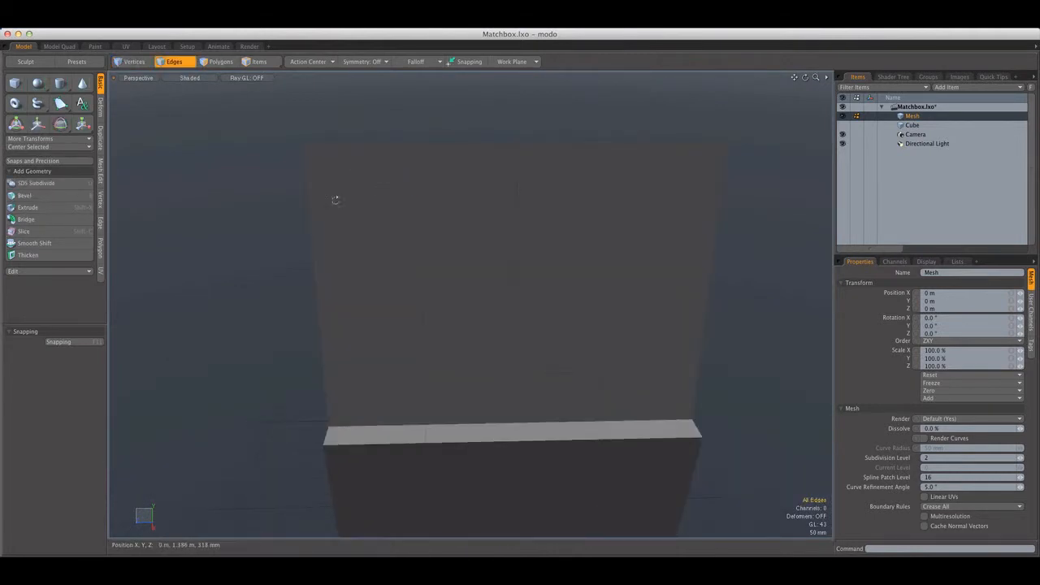
{"action": "mouse_move", "coordinate": [335, 199]}
{"action": "left_mouse_down", "text": "alt"}
{"action": "mouse_move", "coordinate": [492, 227]}
{"action": "mouse_move", "coordinate": [390, 242]}
{"action": "mouse_move", "coordinate": [409, 267]}
{"action": "mouse_move", "coordinate": [359, 253]}
{"action": "mouse_move", "coordinate": [376, 254]}
{"action": "left_mouse_up", "text": "alt"}
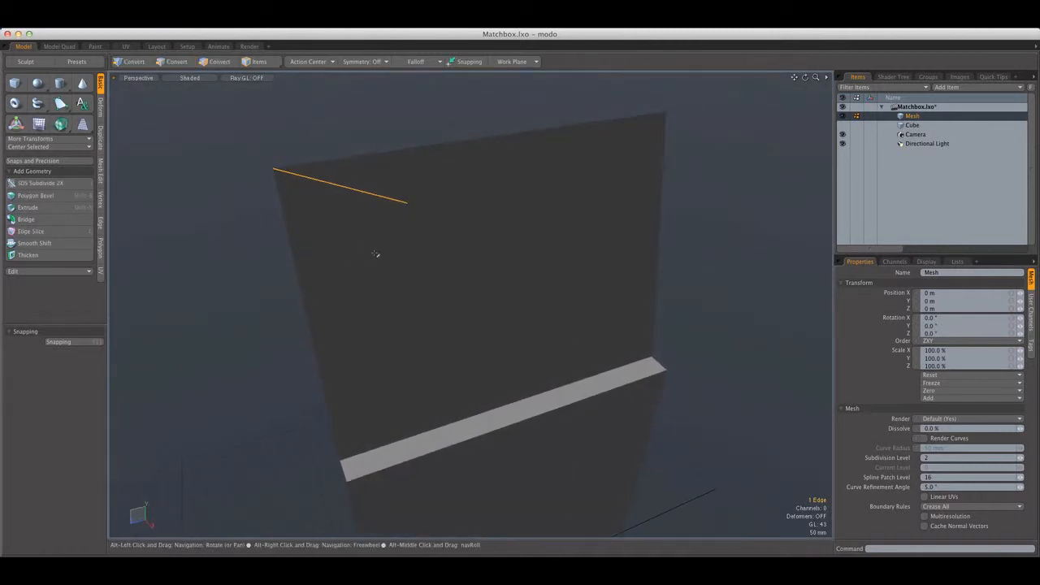
{"action": "left_click", "coordinate": [376, 253]}
Edge-slice the flap from the outline's top +Z corner across to the outer side edge, at 16%
{"action": "key", "text": "c"}
{"action": "left_click", "coordinate": [408, 203]}
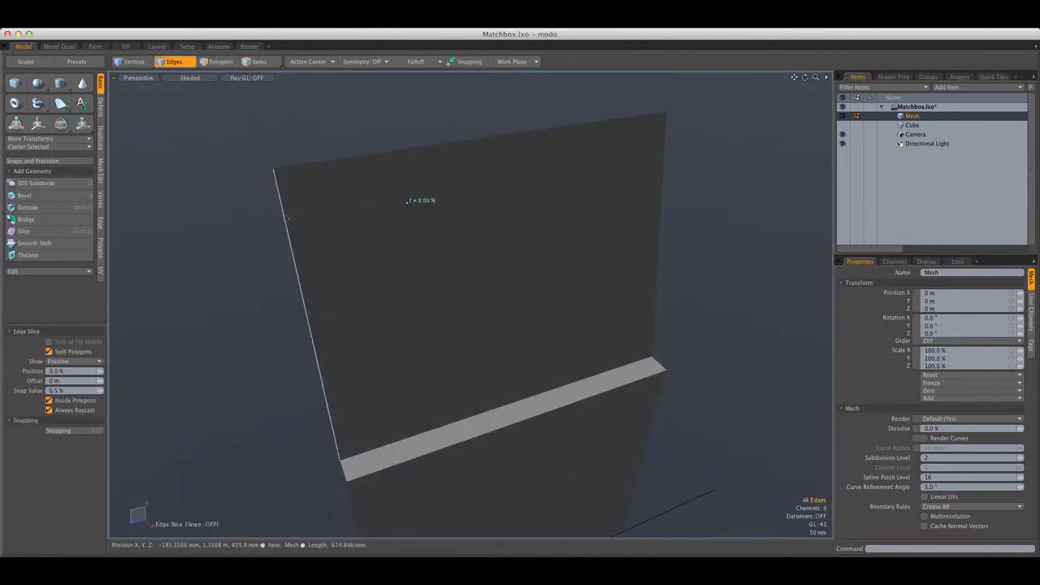
{"action": "left_click", "coordinate": [285, 217]}
{"action": "left_click_drag", "start_coordinate": [286, 223], "coordinate": [239, 194], "text": "alt"}
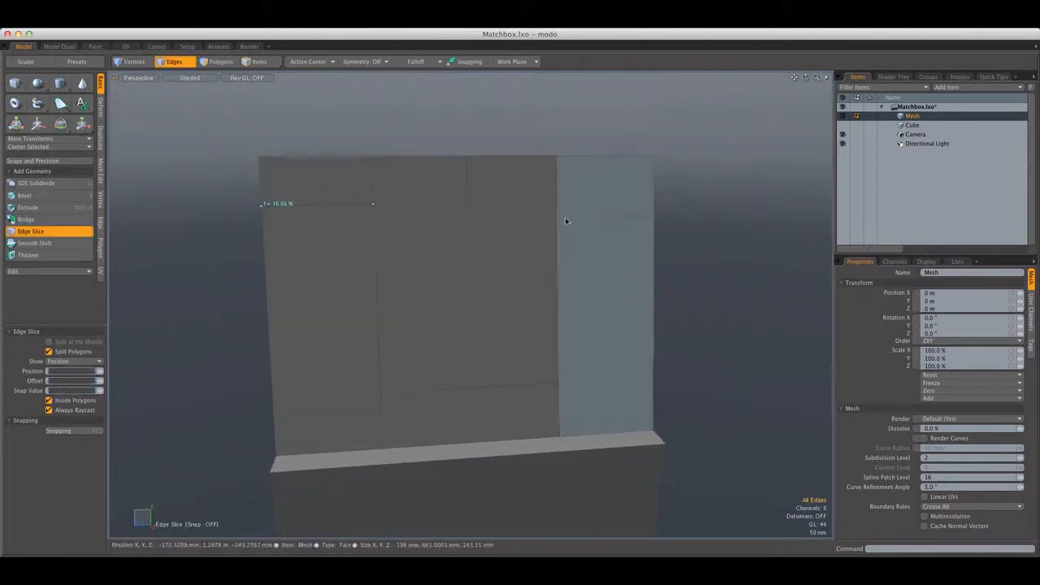
{"action": "key", "text": "q"}
Edge-slice the flap from the outline's top -Z corner across to the outer side edge, at 83.5%
{"action": "key", "text": "c"}
{"action": "left_click", "coordinate": [556, 201]}
{"action": "left_click", "coordinate": [655, 201]}
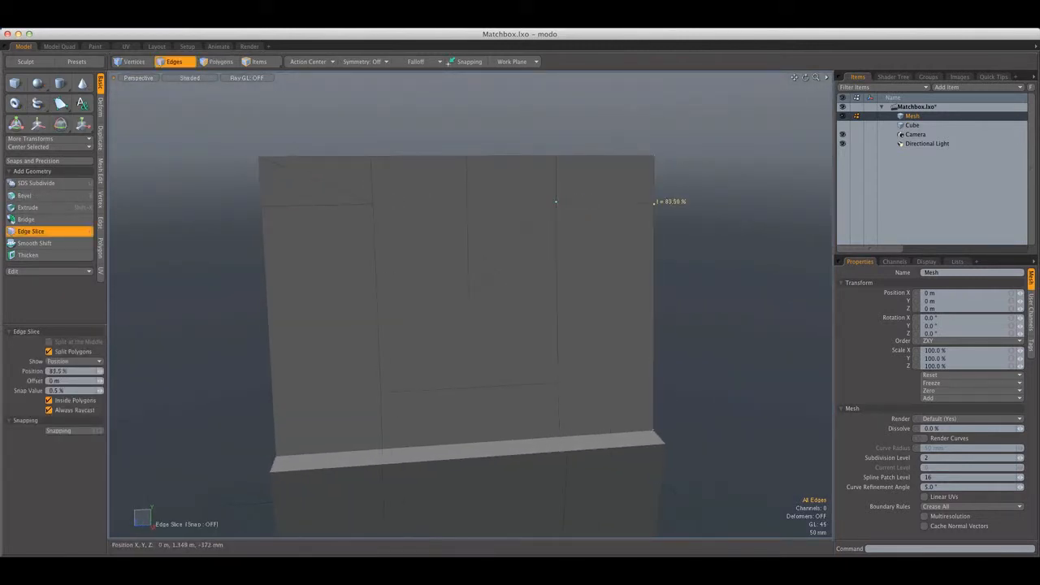
{"action": "key", "text": "q"}
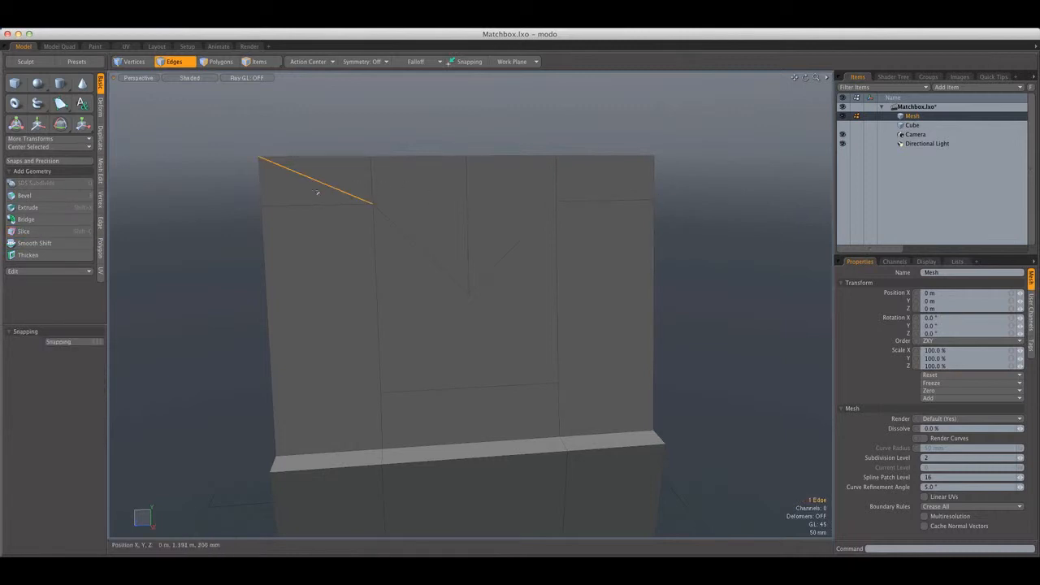
Try to delete the stray diagonal edge crossing the flap's upper +Z corner
{"action": "left_click_drag", "start_coordinate": [317, 178], "coordinate": [341, 203], "text": "alt"}
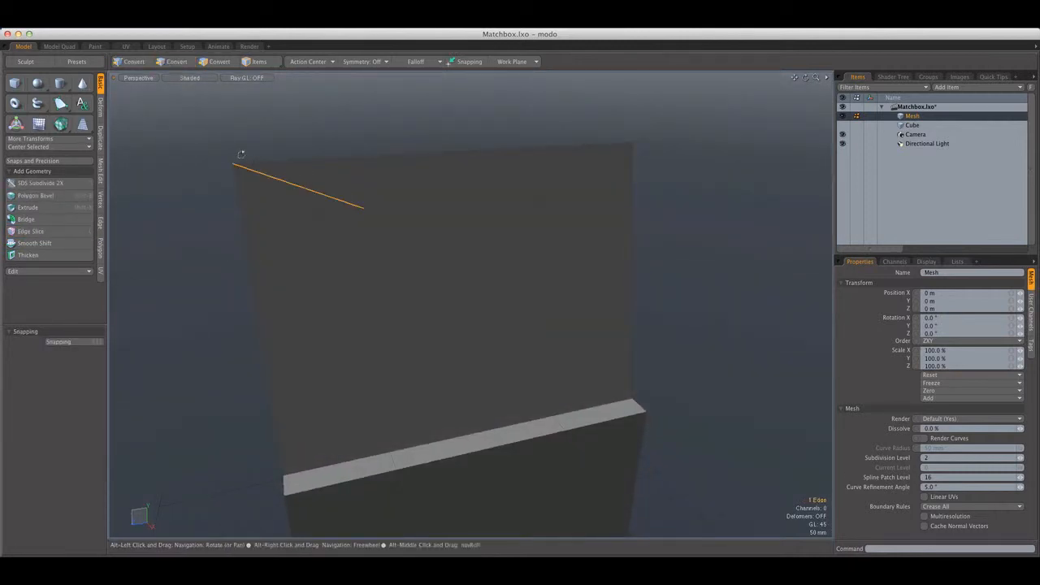
{"action": "left_click_drag", "start_coordinate": [241, 154], "coordinate": [318, 170], "text": "alt"}
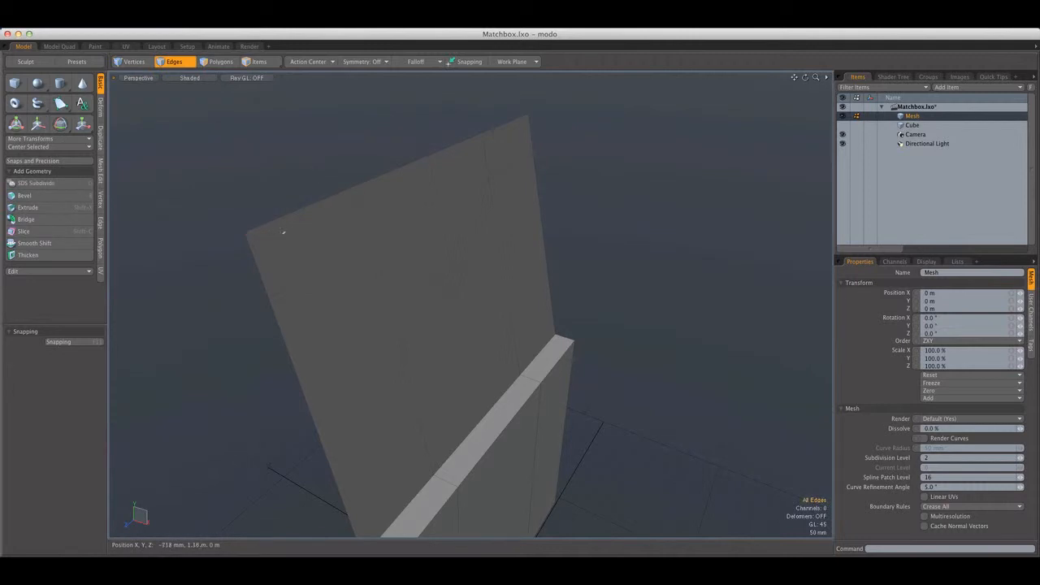
{"action": "scroll", "coordinate": [282, 232], "scroll_direction": "up", "scroll_amount": 3}
{"action": "key", "text": "Delete"}
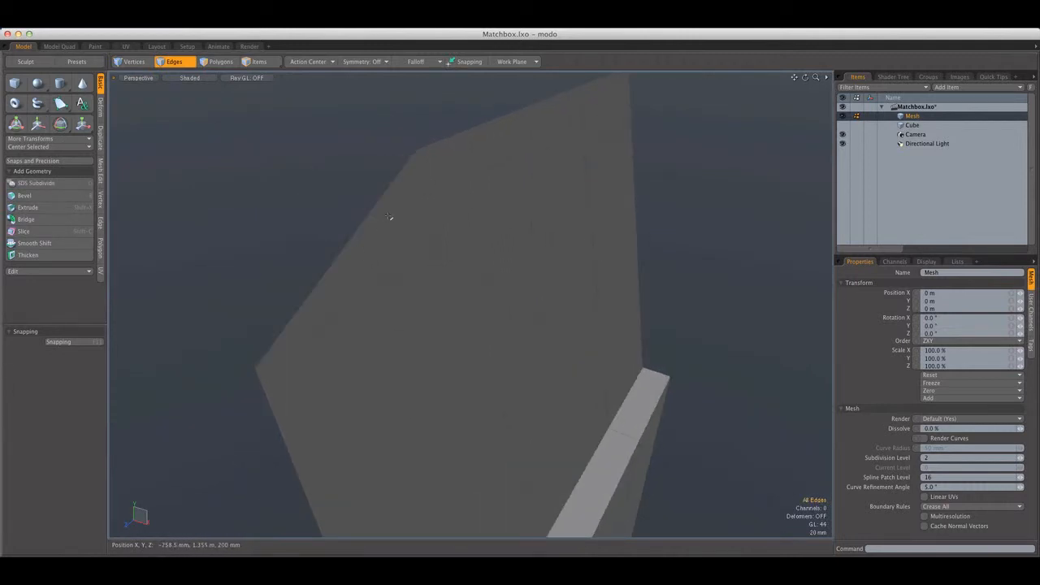
{"action": "left_click_drag", "start_coordinate": [377, 219], "coordinate": [229, 195], "text": "alt"}
{"action": "left_click", "coordinate": [322, 221]}
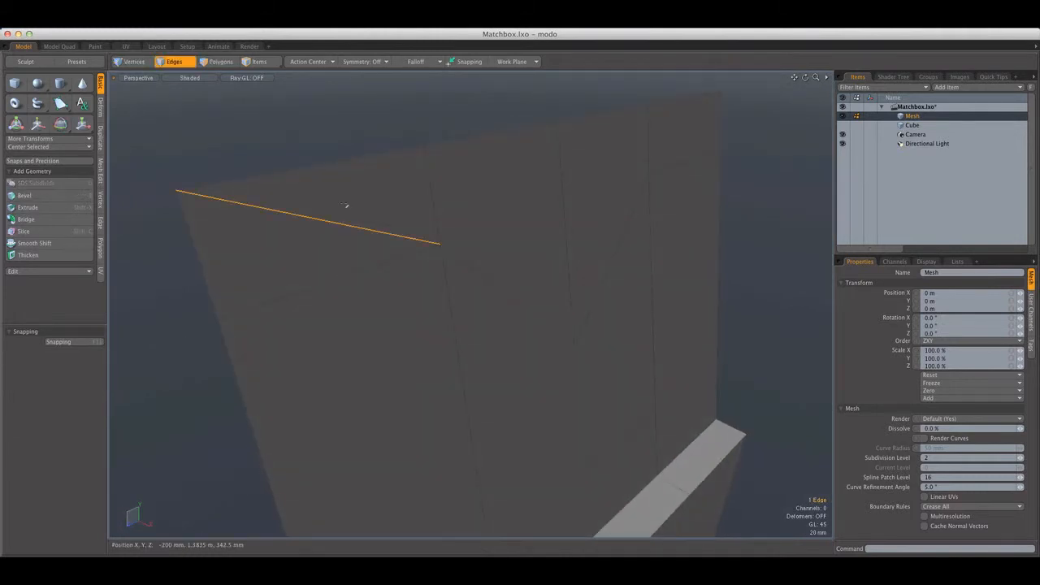
Try deleting the notched outline polygon from the flap, and undo back to having it selected
{"action": "scroll", "coordinate": [347, 205], "scroll_direction": "down", "scroll_amount": 5}
{"action": "left_click_drag", "start_coordinate": [337, 210], "coordinate": [418, 280], "text": "alt+shift"}
{"action": "scroll", "coordinate": [379, 181], "scroll_direction": "up", "scroll_amount": 8}
{"action": "key", "text": "3"}
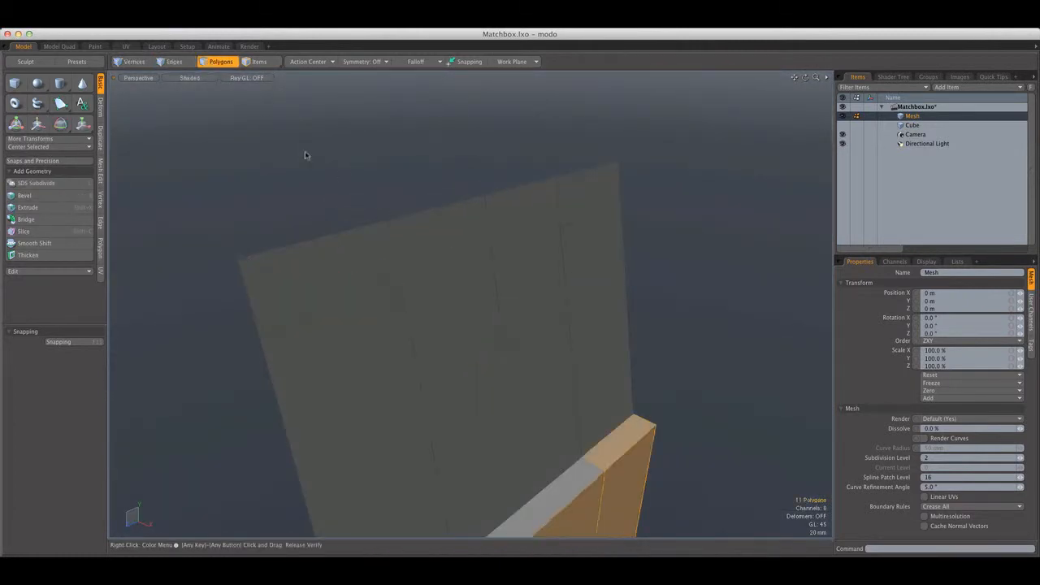
{"action": "left_click_drag", "start_coordinate": [306, 155], "coordinate": [286, 115], "text": "alt+shift"}
{"action": "left_click", "coordinate": [424, 297]}
{"action": "key", "text": "Delete"}
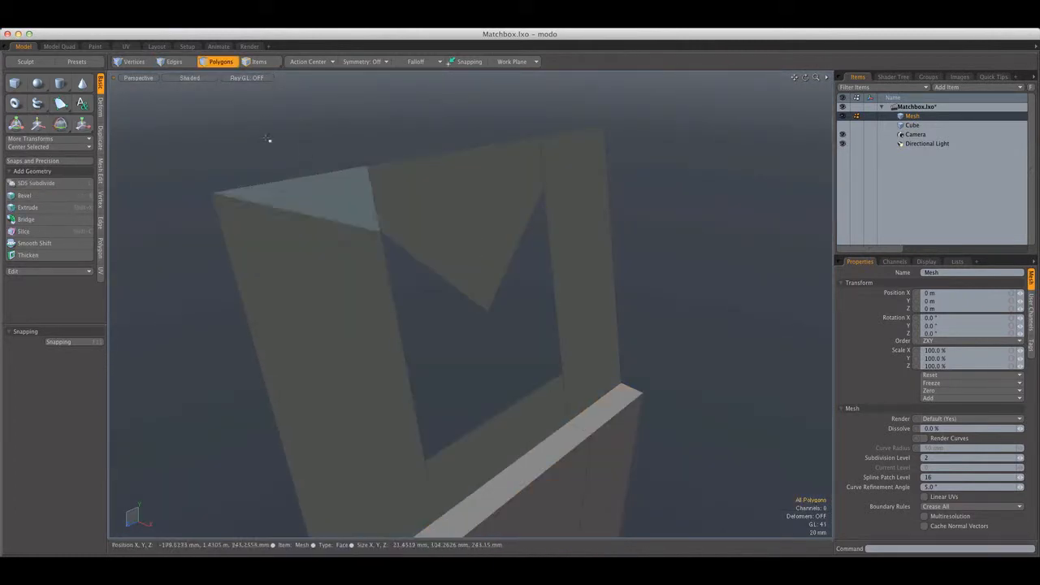
{"action": "left_click", "coordinate": [177, 63]}
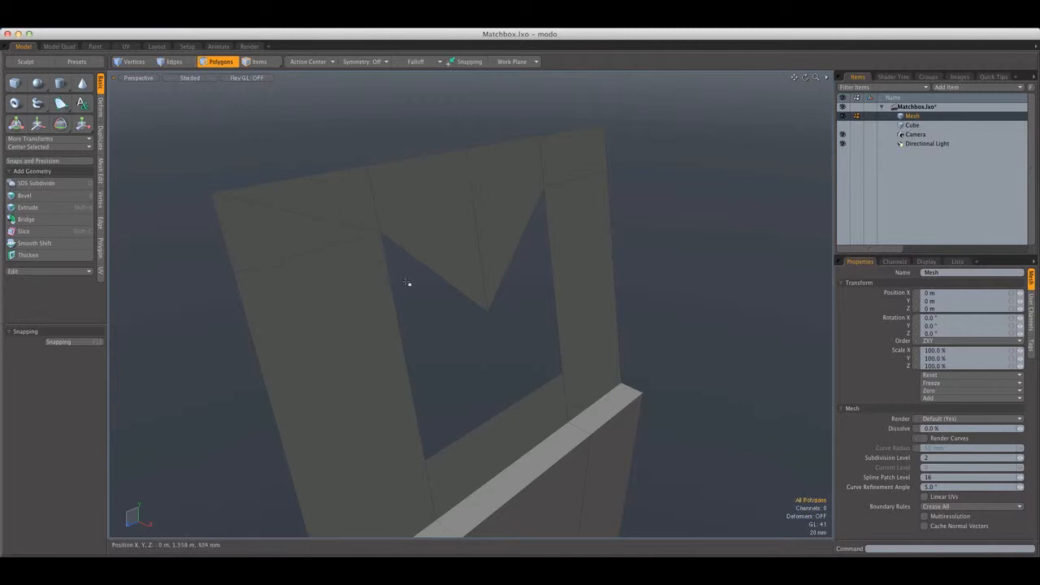
{"action": "key", "text": "super+z"}
{"action": "key", "text": "super+z"}
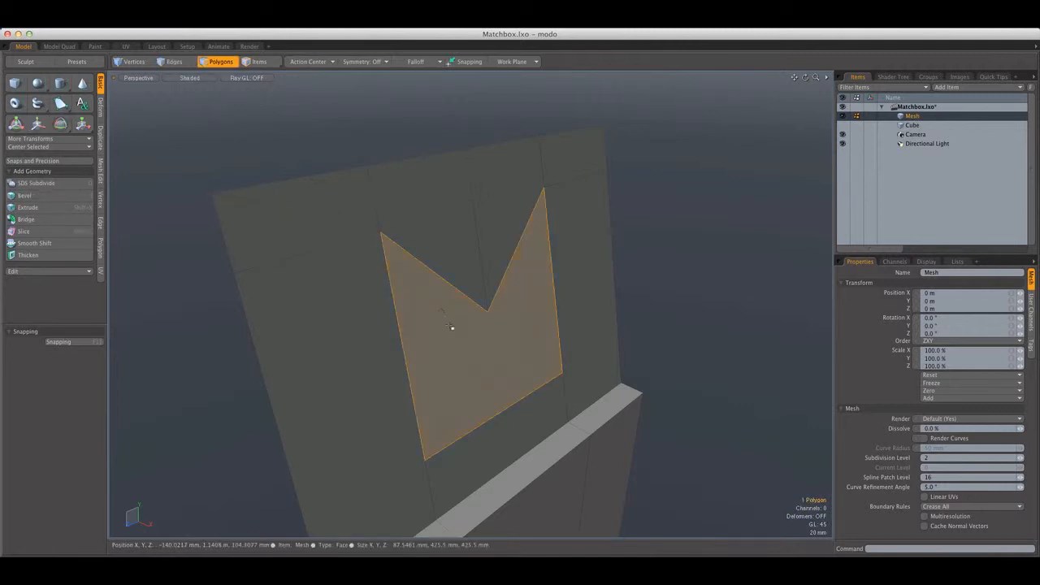
Inset the notched outline polygon by 5.8 mm with Polygon Bevel and delete the inner polygon
{"action": "key", "text": "b"}
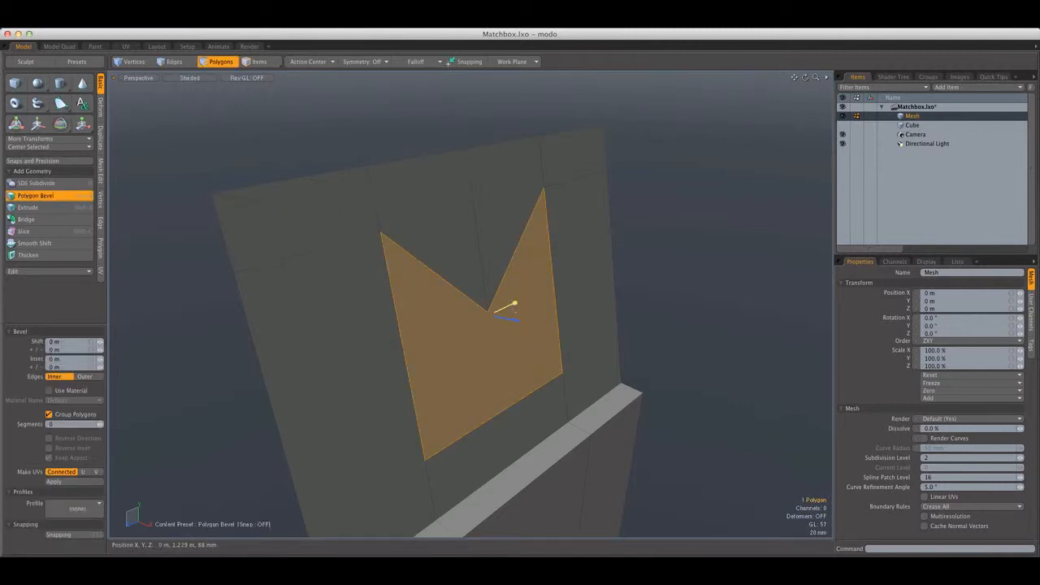
{"action": "left_click_drag", "start_coordinate": [515, 304], "coordinate": [509, 306]}
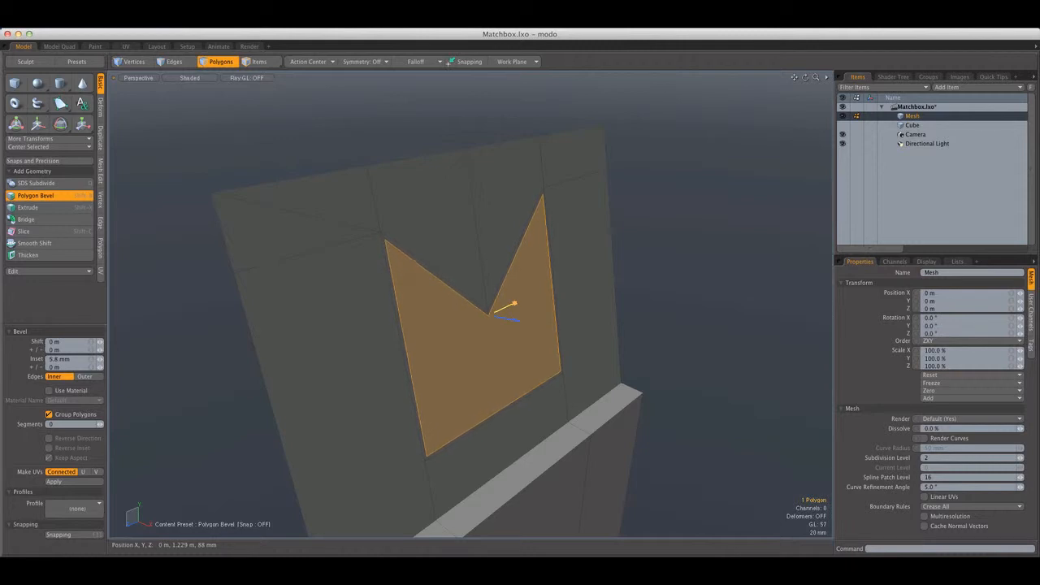
{"action": "key", "text": "space"}
{"action": "key", "text": "Delete"}
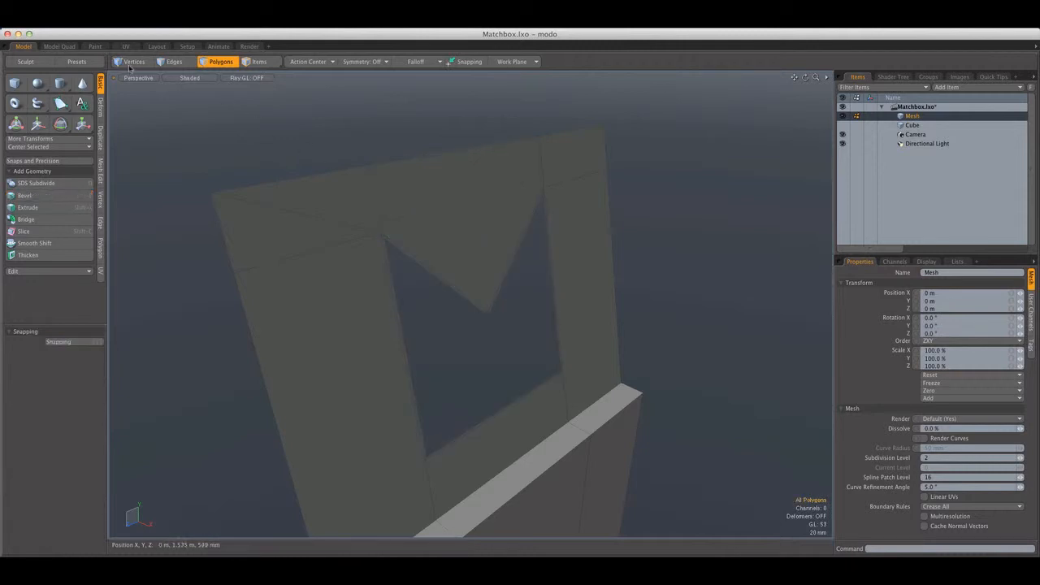
Try deleting the diagonal edge in the flap's upper +Z corner again, and undo the deletion
{"action": "key", "text": "2"}
{"action": "key", "text": "Delete"}
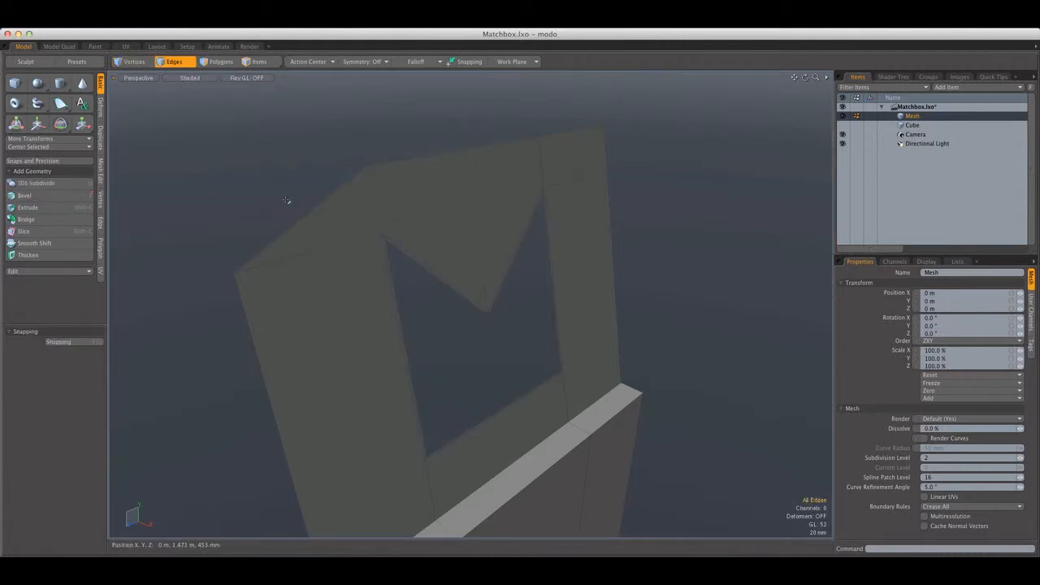
{"action": "key", "text": "super+z"}
Toggle the cover's subdivision display on and off to check the flap around the cutout
{"action": "left_click_drag", "start_coordinate": [297, 190], "coordinate": [329, 186], "text": "alt+shift"}
{"action": "left_click", "coordinate": [334, 232]}
{"action": "left_click", "coordinate": [329, 186]}
{"action": "key", "text": "Tab"}
{"action": "key", "text": "Tab"}
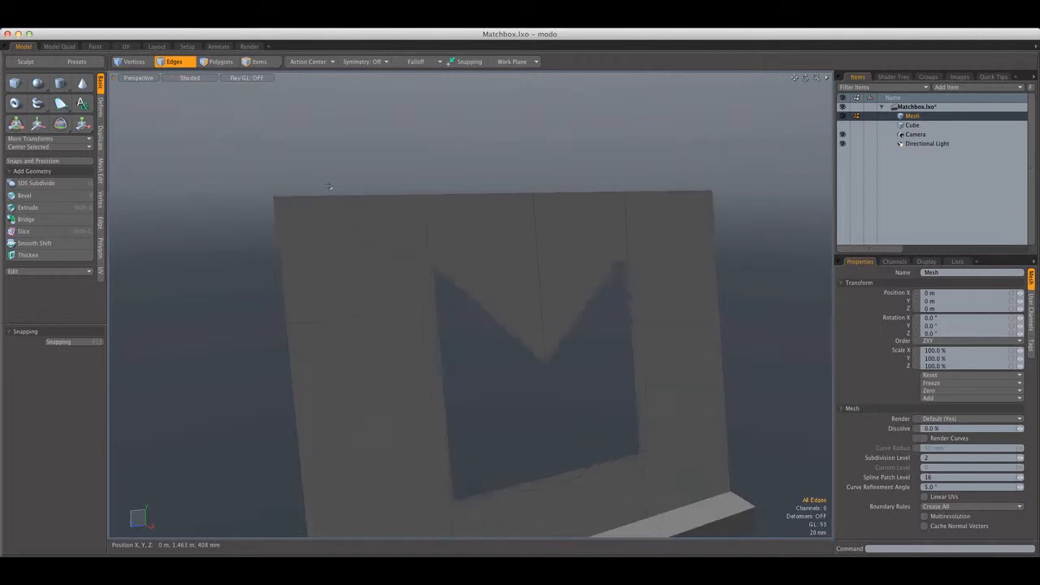
Edge-slice the flap from the cutout's bottom +Z corner across to the outer side edge
{"action": "scroll", "coordinate": [330, 185], "scroll_direction": "down", "scroll_amount": 5}
{"action": "scroll", "coordinate": [327, 190], "scroll_direction": "up", "scroll_amount": 5}
{"action": "left_click_drag", "start_coordinate": [487, 495], "coordinate": [443, 319], "text": "alt+shift"}
{"action": "scroll", "coordinate": [434, 343], "scroll_direction": "up", "scroll_amount": 5}
{"action": "key", "text": "c"}
{"action": "scroll", "coordinate": [430, 335], "scroll_direction": "down", "scroll_amount": 5}
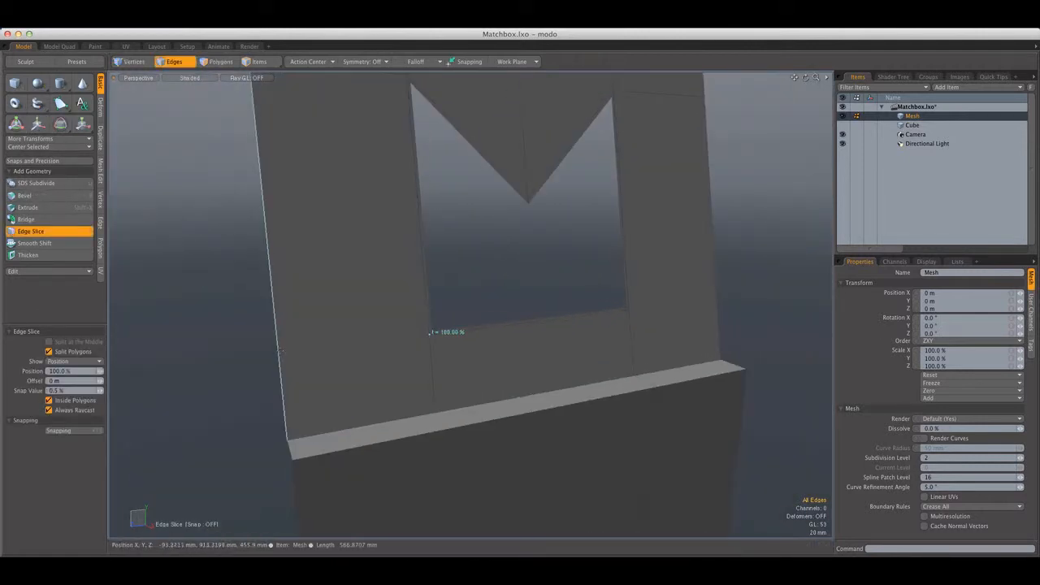
{"action": "left_click_drag", "start_coordinate": [303, 349], "coordinate": [218, 335], "text": "alt"}
{"action": "key", "text": "space"}
Edge-slice the flap from the cutout's bottom -Z corner across to the outer side edge, at 23.5%
{"action": "key", "text": "c"}
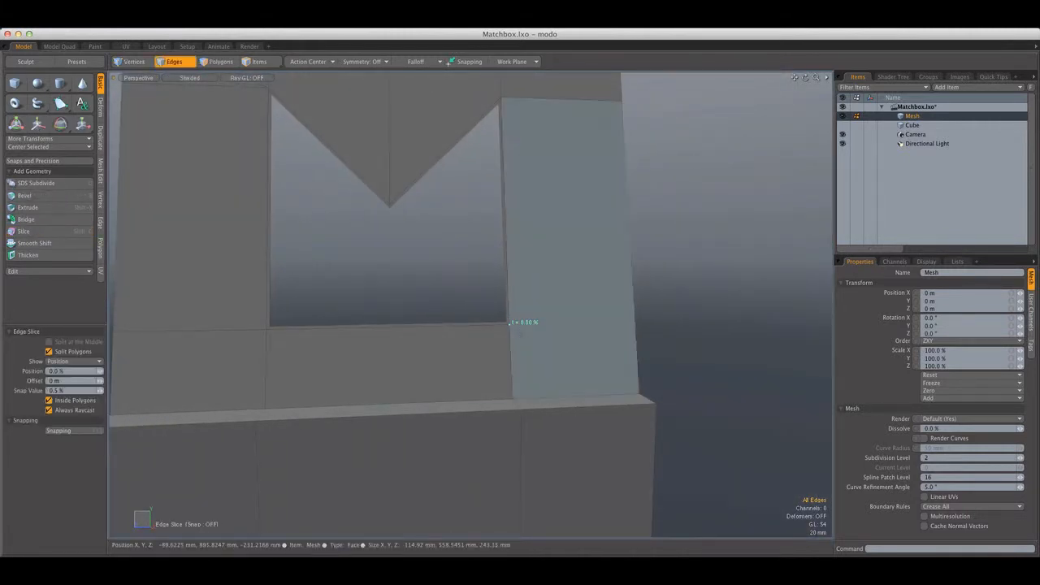
{"action": "left_click", "coordinate": [510, 322]}
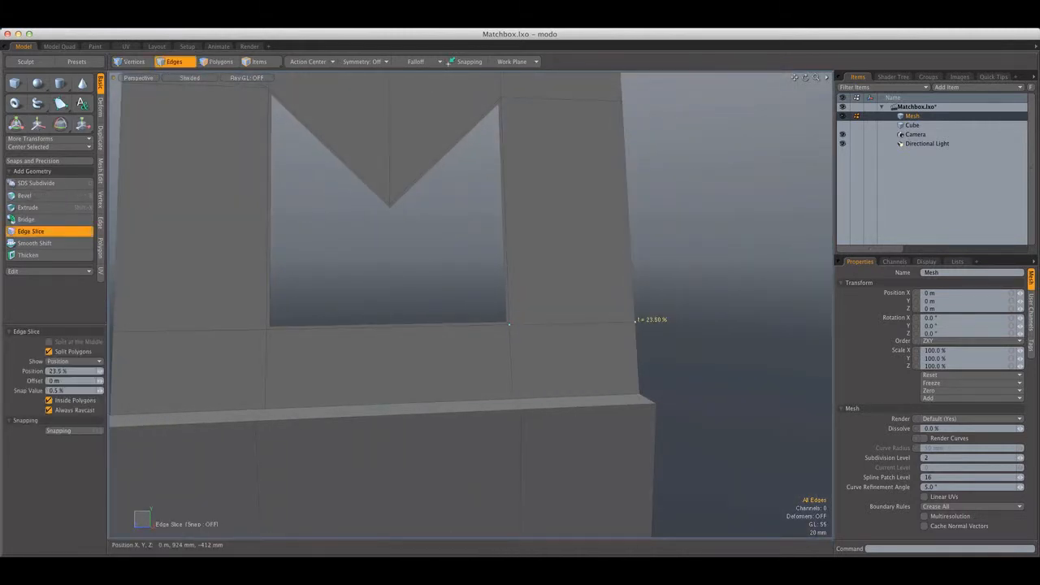
{"action": "key", "text": "space"}
Try once more to remove the diagonal edge between the flap's upper +Z corner and the cutout, and undo it
{"action": "scroll", "coordinate": [657, 325], "scroll_direction": "down", "scroll_amount": 5}
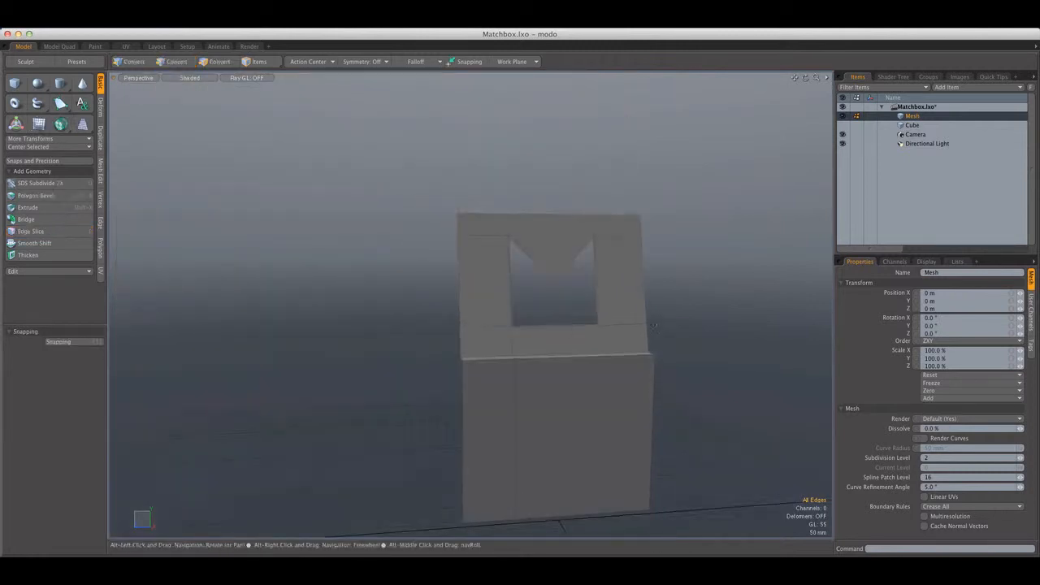
{"action": "left_click_drag", "start_coordinate": [650, 323], "coordinate": [539, 251], "text": "alt"}
{"action": "key", "text": "2"}
{"action": "scroll", "coordinate": [490, 185], "scroll_direction": "up", "scroll_amount": 4}
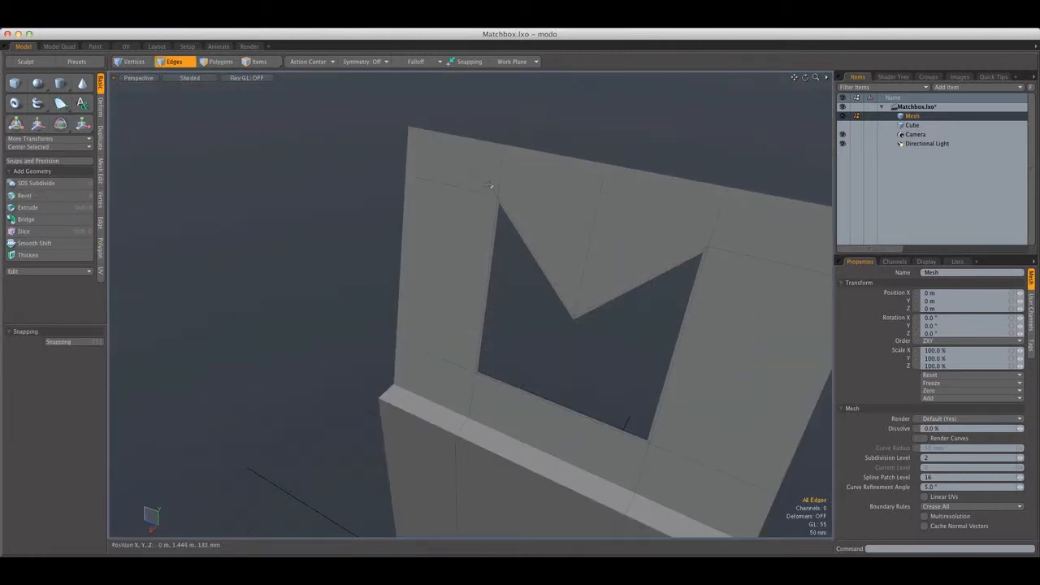
{"action": "mouse_move", "coordinate": [540, 194]}
{"action": "left_mouse_down", "text": "alt"}
{"action": "mouse_move", "coordinate": [550, 204]}
{"action": "mouse_move", "coordinate": [556, 187]}
{"action": "mouse_move", "coordinate": [718, 193]}
{"action": "mouse_move", "coordinate": [554, 192]}
{"action": "left_mouse_up", "text": "alt"}
{"action": "key", "text": "Delete"}
{"action": "key", "text": "super+z"}
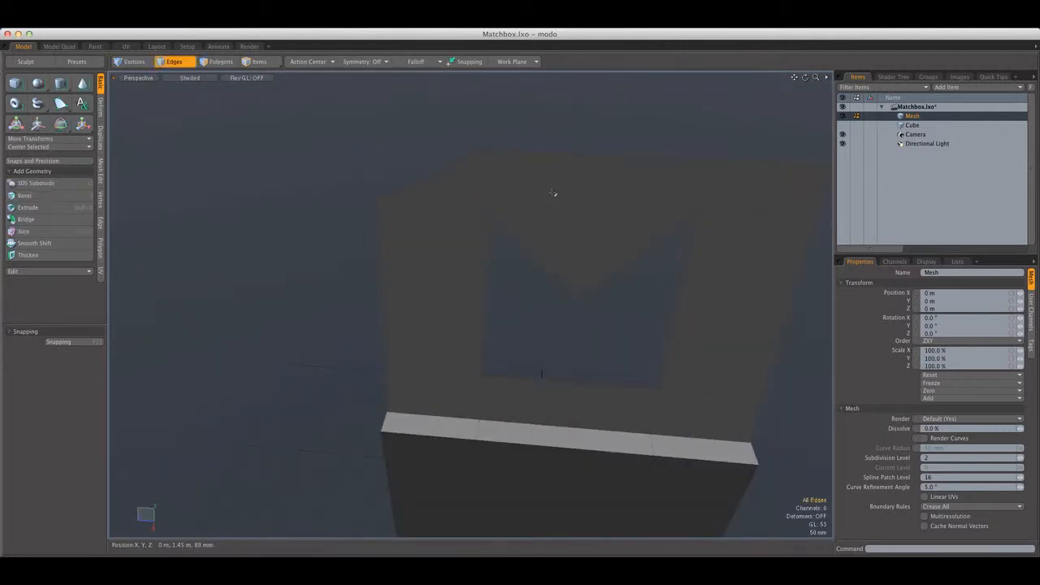
Merge the two triangles at the flap's upper +Z corner into one four-sided polygon
{"action": "left_click", "coordinate": [432, 129]}
{"action": "left_click_drag", "start_coordinate": [432, 130], "coordinate": [173, 256], "text": "alt"}
{"action": "left_click", "coordinate": [411, 186]}
{"action": "scroll", "coordinate": [395, 154], "scroll_direction": "up", "scroll_amount": 10}
{"action": "scroll", "coordinate": [396, 159], "scroll_direction": "down", "scroll_amount": 8}
{"action": "left_click", "coordinate": [101, 248]}
{"action": "left_click", "coordinate": [32, 271]}
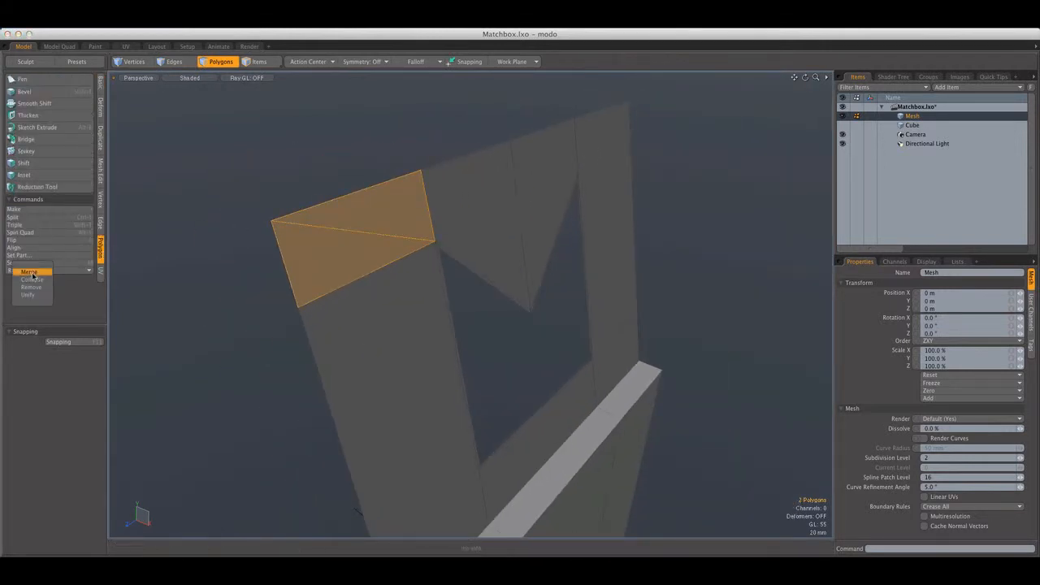
{"action": "left_click", "coordinate": [263, 202]}
{"action": "double_click", "coordinate": [327, 241]}
{"action": "left_click", "coordinate": [332, 171]}
{"action": "left_click_drag", "start_coordinate": [334, 180], "coordinate": [357, 223], "text": "alt"}
{"action": "left_click_drag", "start_coordinate": [515, 241], "coordinate": [443, 246], "text": "ctrl+alt"}
{"action": "left_click_drag", "start_coordinate": [541, 293], "coordinate": [471, 277], "text": "alt"}
{"action": "left_click_drag", "start_coordinate": [447, 230], "coordinate": [464, 268], "text": "alt"}
{"action": "key", "text": "3"}
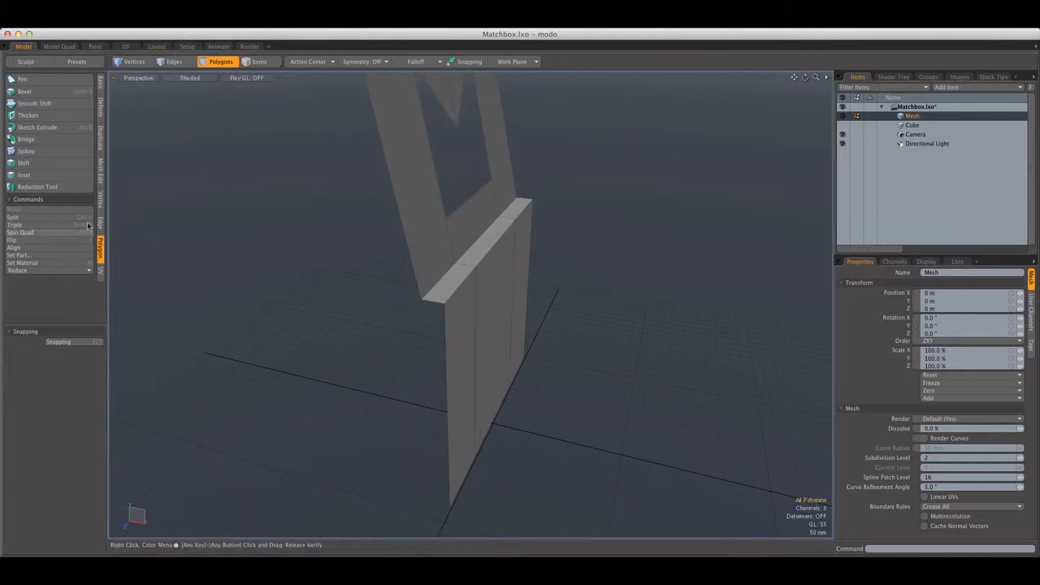
{"action": "left_click", "coordinate": [101, 90]}
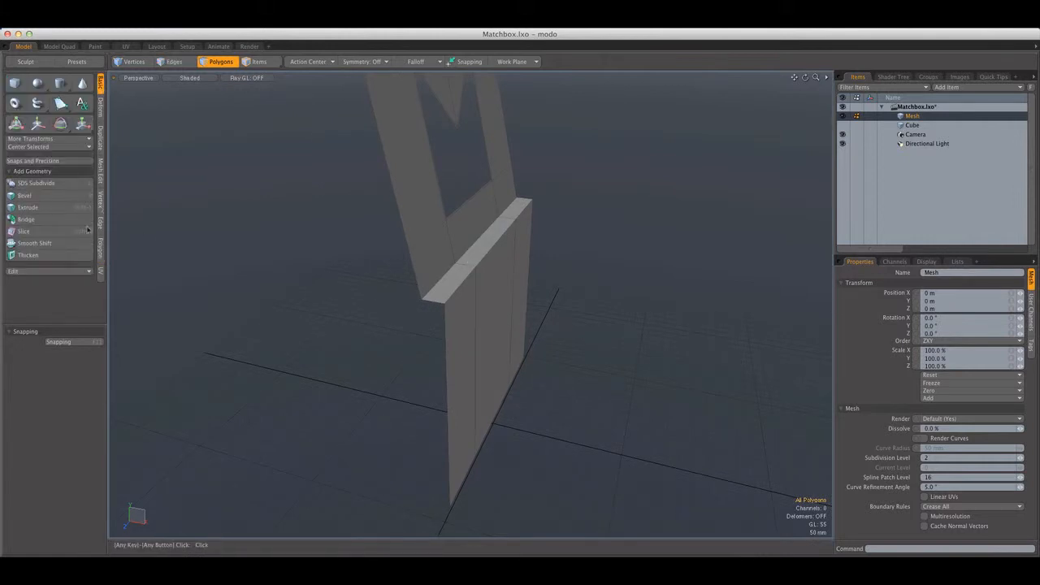
{"action": "left_click", "coordinate": [27, 256]}
{"action": "key", "text": "q"}
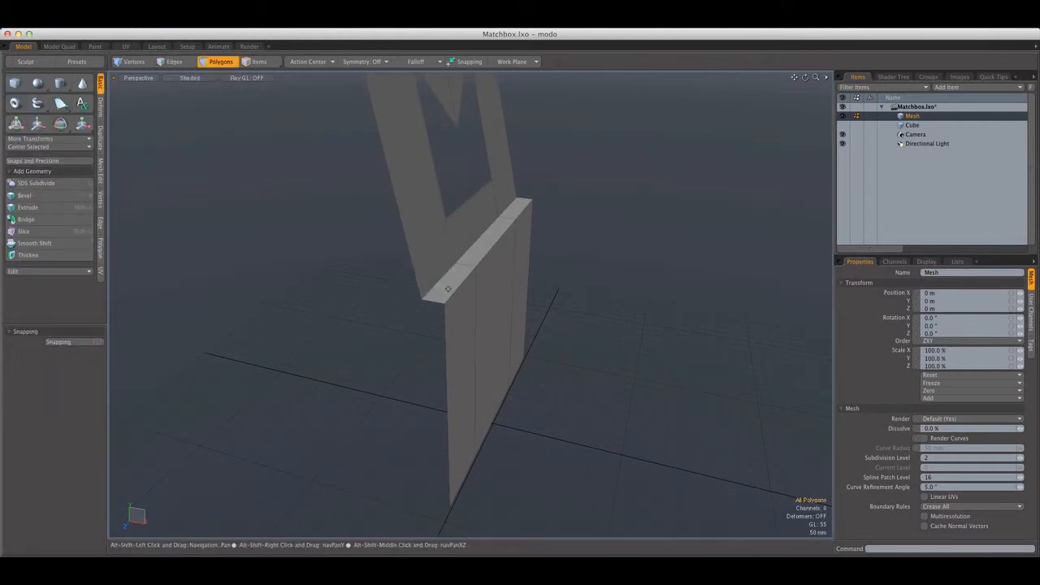
{"action": "scroll", "coordinate": [464, 252], "scroll_direction": "up", "scroll_amount": 5}
{"action": "left_click_drag", "start_coordinate": [445, 257], "coordinate": [424, 263]}
{"action": "left_click", "coordinate": [599, 259]}
{"action": "left_click_drag", "start_coordinate": [600, 258], "coordinate": [525, 288], "text": "alt"}
{"action": "scroll", "coordinate": [520, 252], "scroll_direction": "down", "scroll_amount": 5}
{"action": "left_click_drag", "start_coordinate": [508, 248], "coordinate": [565, 299], "text": "alt+shift"}
{"action": "left_click", "coordinate": [179, 62]}
{"action": "left_click_drag", "start_coordinate": [350, 203], "coordinate": [355, 184], "text": "alt"}
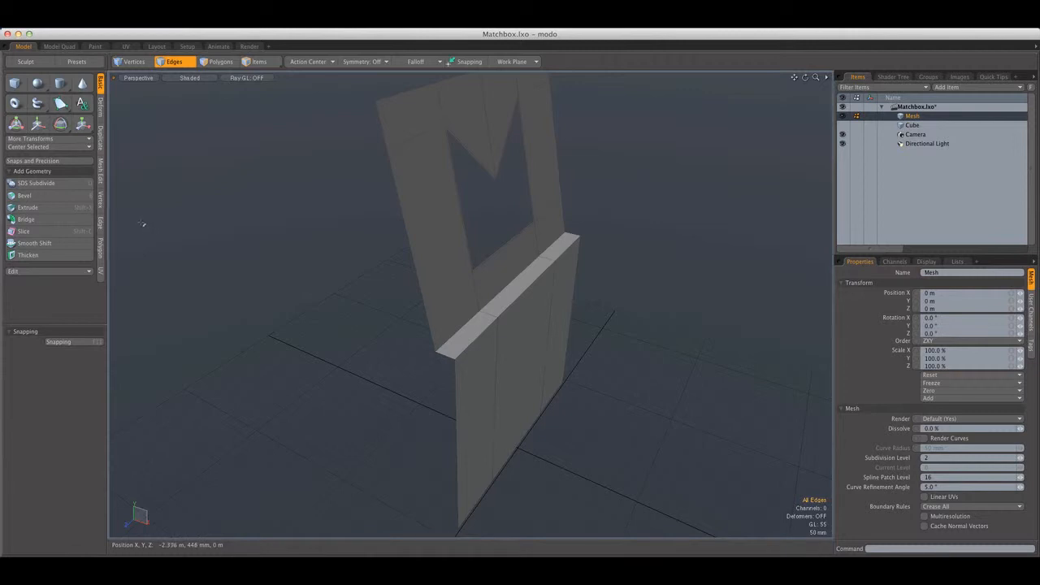
{"action": "left_click", "coordinate": [100, 231]}
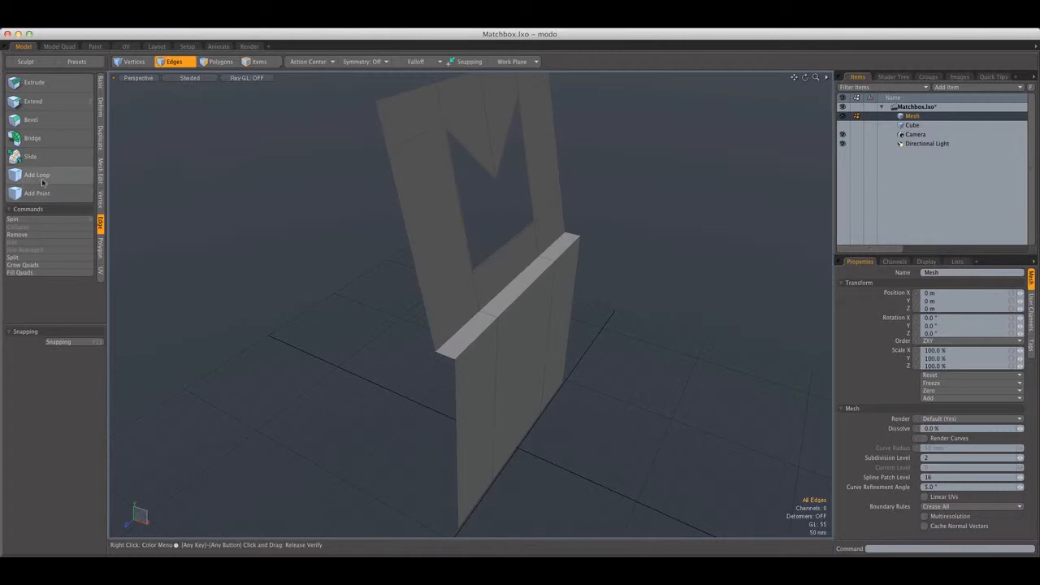
{"action": "left_click", "coordinate": [54, 178]}
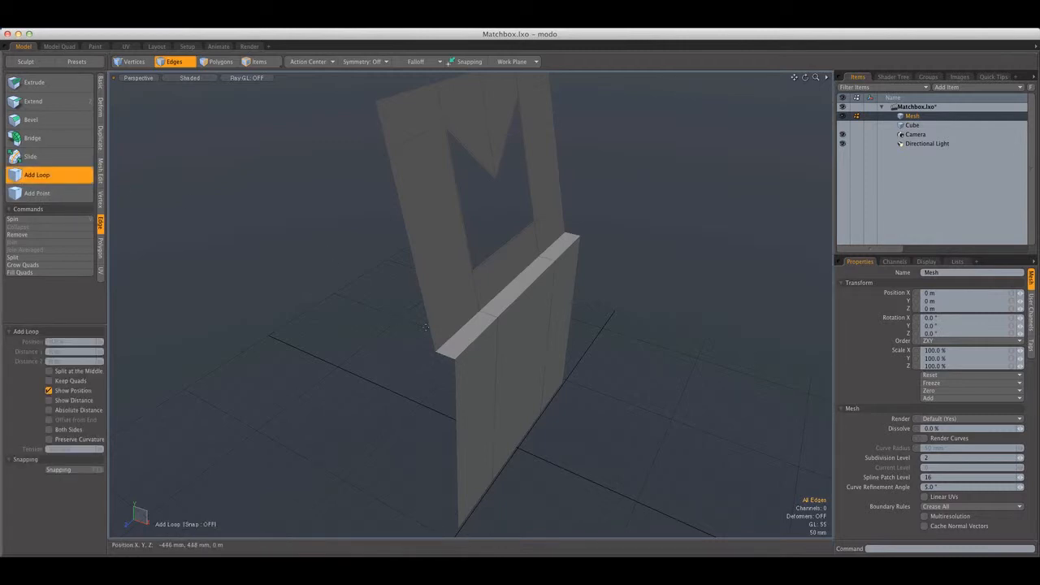
{"action": "scroll", "coordinate": [471, 329], "scroll_direction": "up", "scroll_amount": 3}
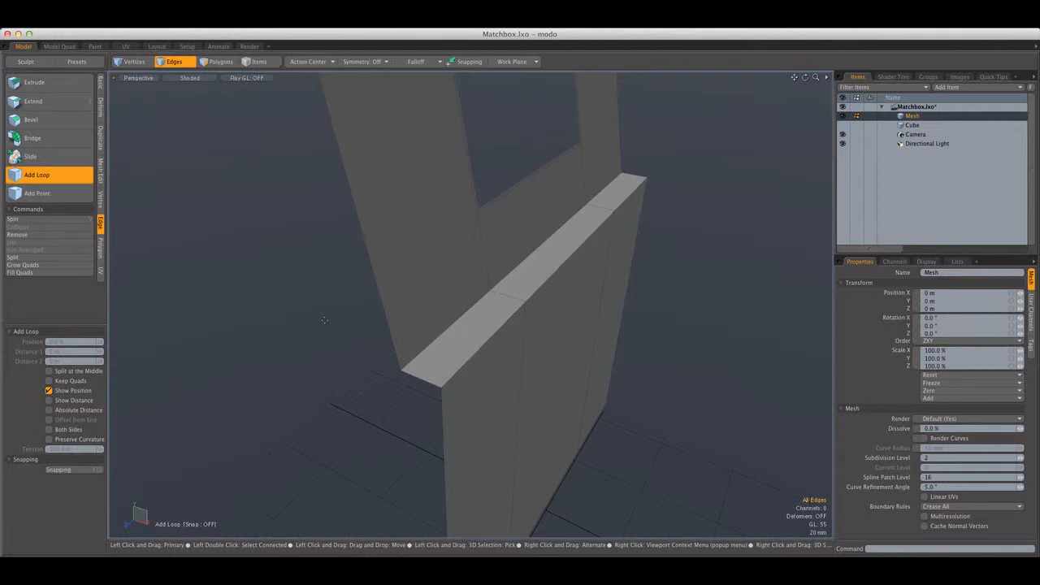
{"action": "left_click_drag", "start_coordinate": [324, 320], "coordinate": [385, 284], "text": "alt"}
Remove the short leftover edge midway along the cutout's bottom
{"action": "left_click", "coordinate": [190, 61]}
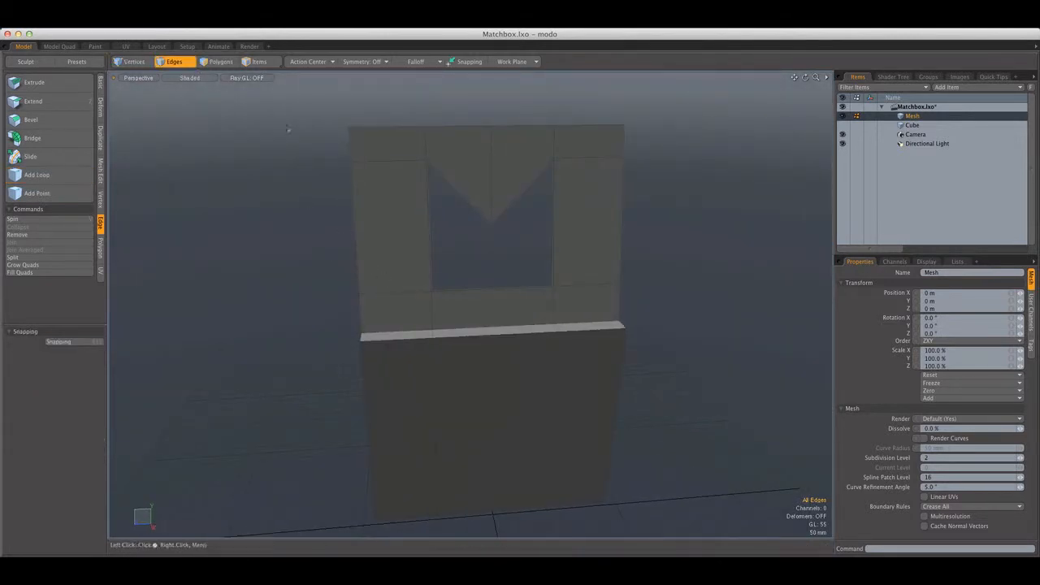
{"action": "scroll", "coordinate": [508, 295], "scroll_direction": "up", "scroll_amount": 10}
{"action": "right_click_drag", "start_coordinate": [470, 264], "coordinate": [509, 333]}
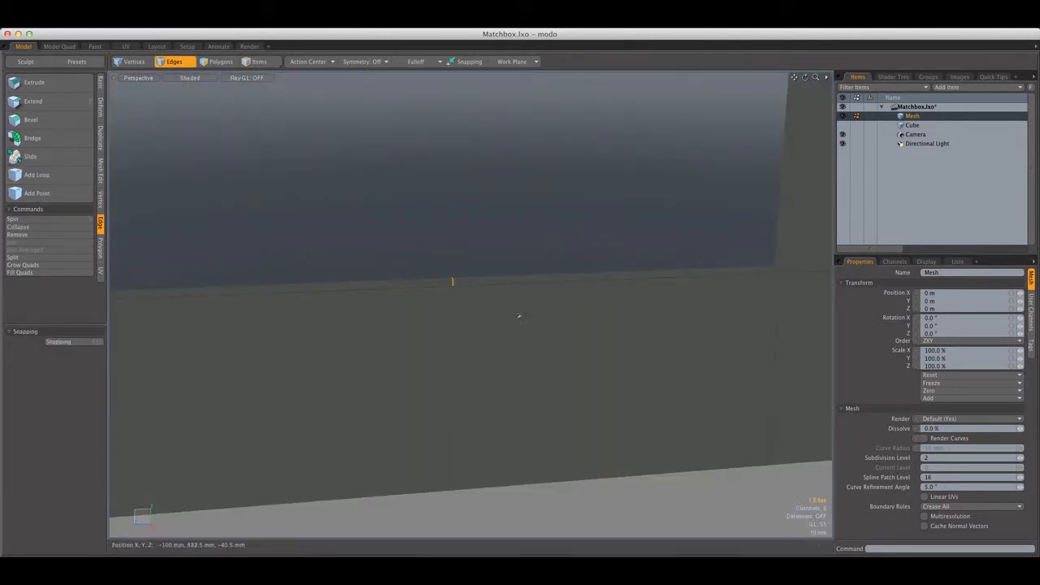
{"action": "scroll", "coordinate": [518, 314], "scroll_direction": "down", "scroll_amount": 10}
{"action": "mouse_move", "coordinate": [524, 279]}
{"action": "left_mouse_down", "text": "alt+shift"}
{"action": "mouse_move", "coordinate": [534, 339]}
{"action": "mouse_move", "coordinate": [316, 284]}
{"action": "mouse_move", "coordinate": [260, 288]}
{"action": "mouse_move", "coordinate": [480, 301]}
{"action": "mouse_move", "coordinate": [524, 281]}
{"action": "left_mouse_up", "text": "alt+shift"}
Add edge loops near both long edges of the top fold strip and one just above the fold on the flap, at about 8%
{"action": "left_click", "coordinate": [36, 174]}
{"action": "left_click", "coordinate": [524, 280]}
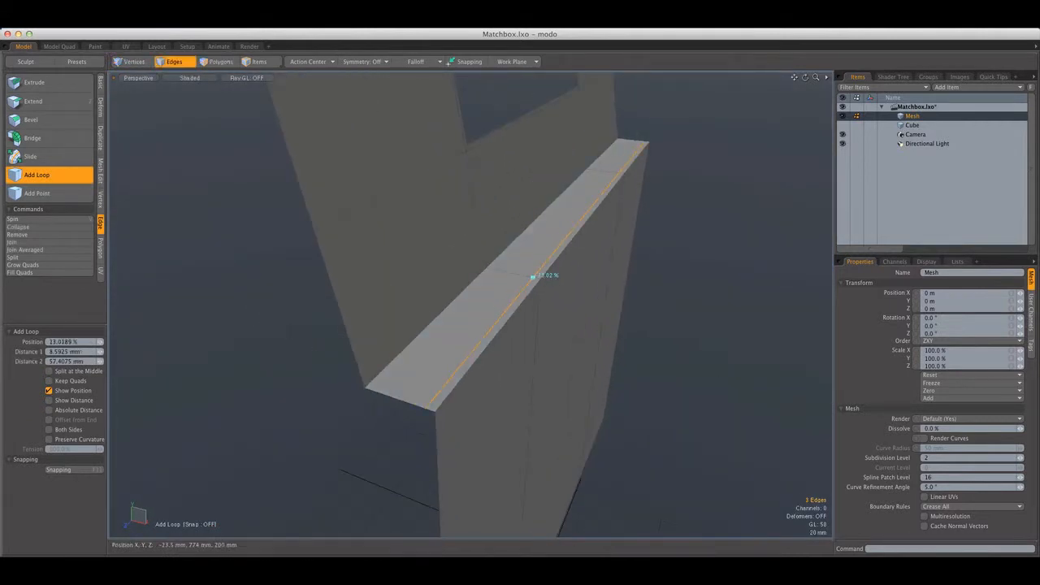
{"action": "left_click", "coordinate": [505, 271]}
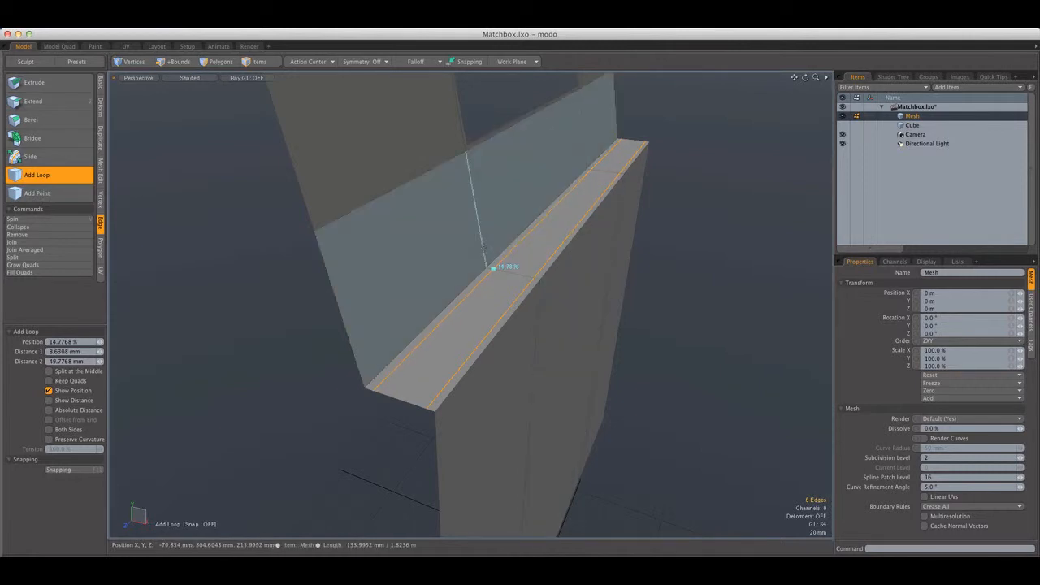
{"action": "left_click", "coordinate": [485, 258]}
{"action": "scroll", "coordinate": [483, 251], "scroll_direction": "down", "scroll_amount": 5}
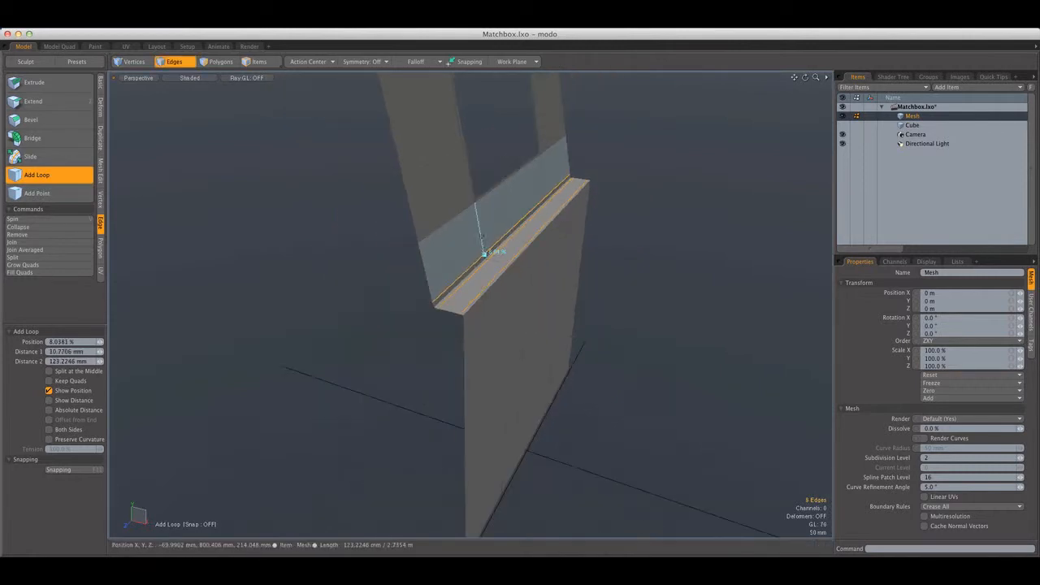
Add an edge loop across the flap just below the cutout, and one in each side strip just above the cutout's bottom corners
{"action": "left_click_drag", "start_coordinate": [483, 250], "coordinate": [475, 208], "text": "shift"}
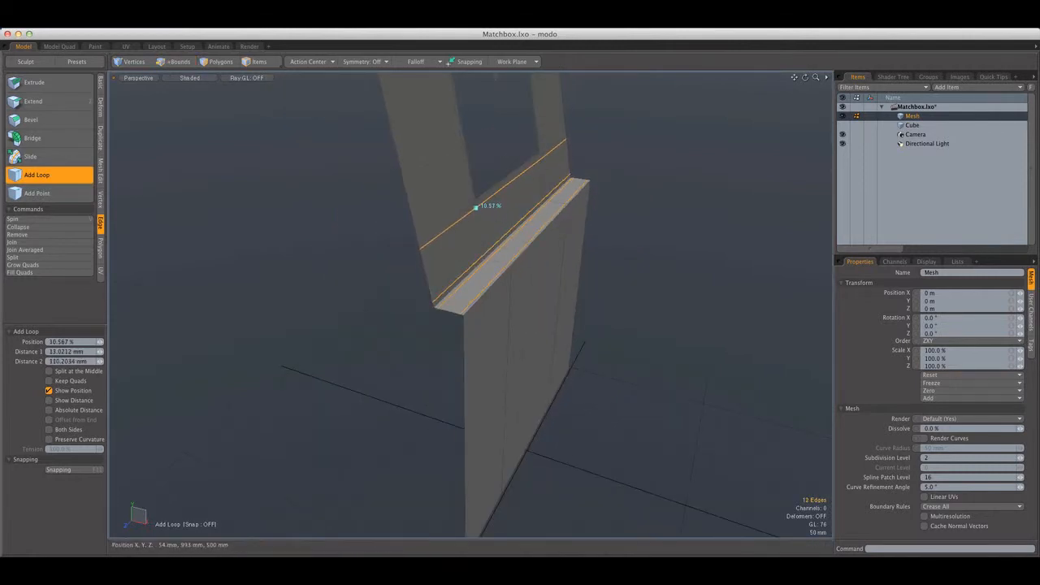
{"action": "left_click", "coordinate": [471, 186], "text": "shift"}
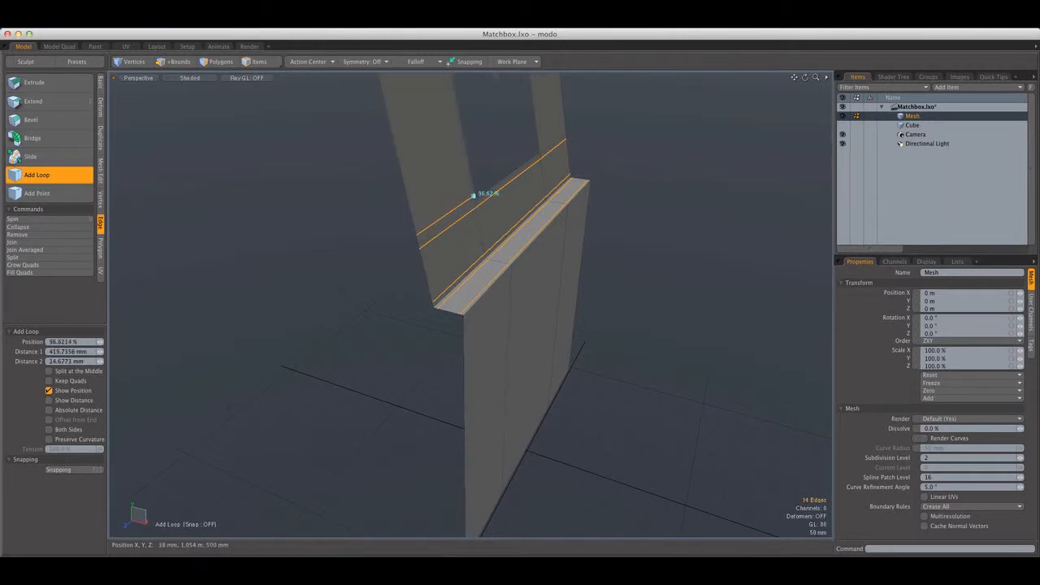
{"action": "left_click", "coordinate": [538, 149], "text": "shift"}
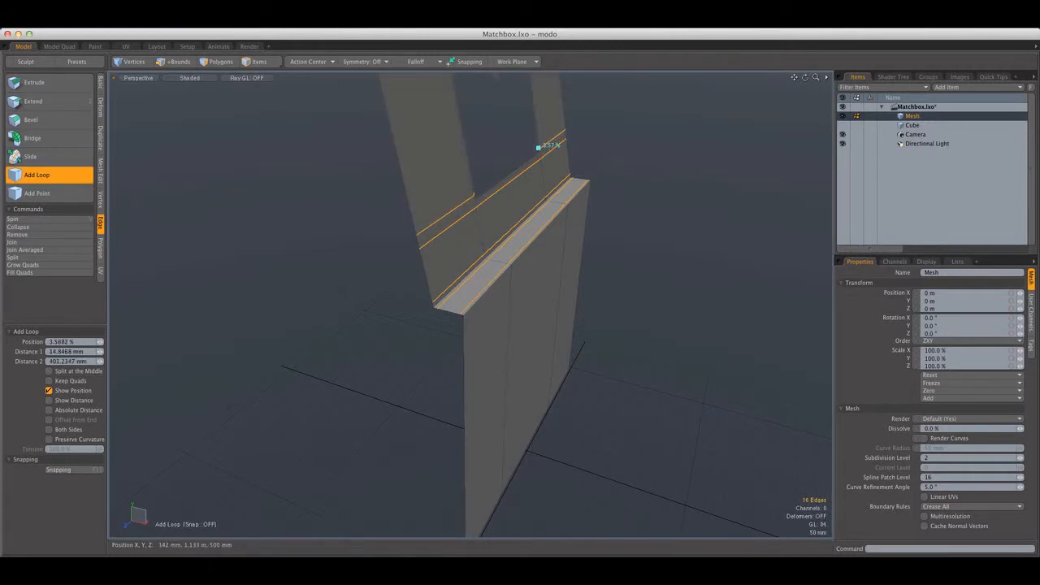
Add vertical edge loops just inside the cutout's two bottom corners, at about 3.5% and 4.2%
{"action": "left_click_drag", "start_coordinate": [543, 147], "coordinate": [472, 302], "text": "alt"}
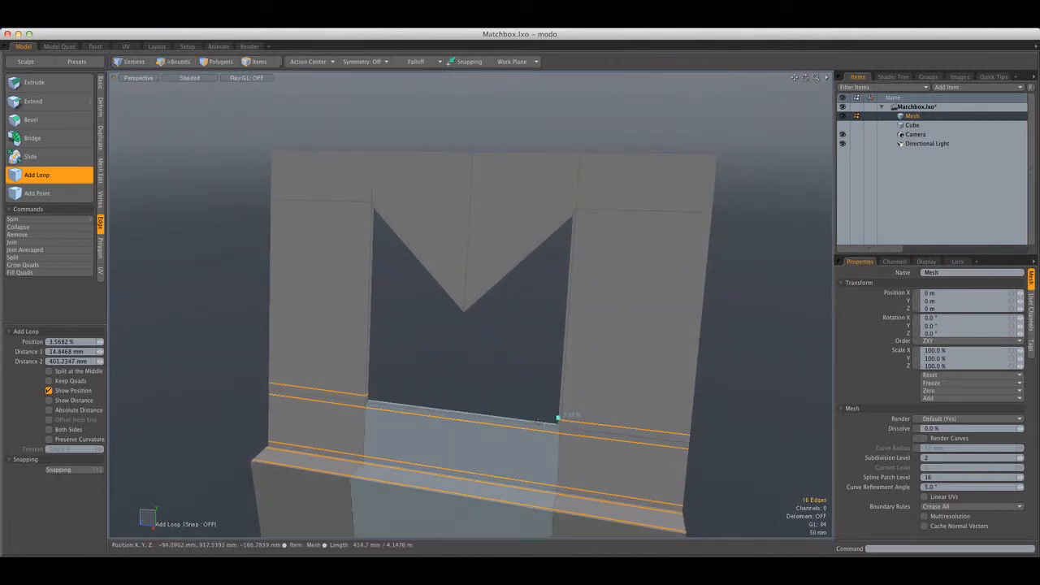
{"action": "left_click", "coordinate": [538, 422], "text": "shift"}
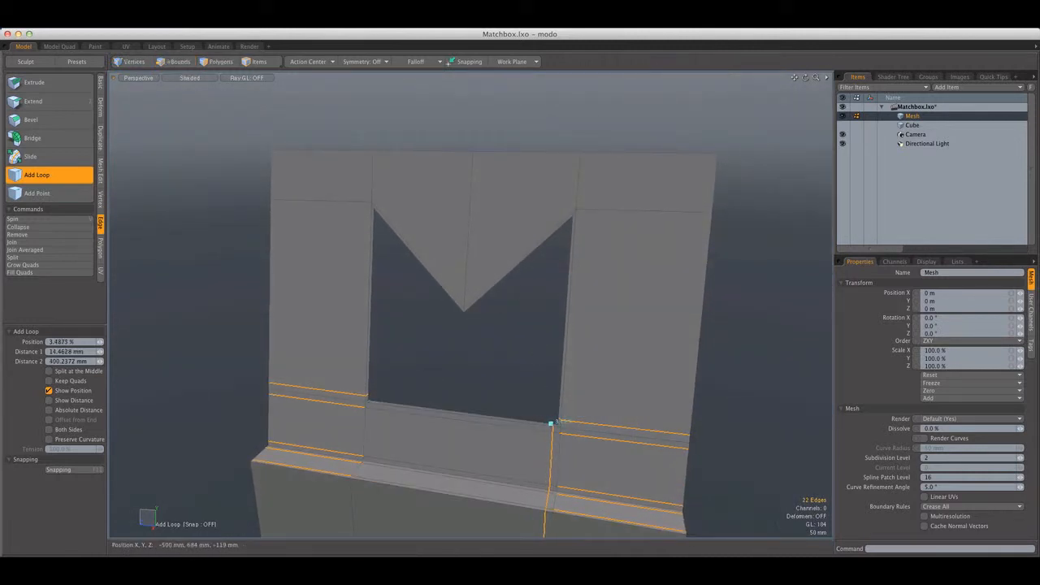
{"action": "left_click", "coordinate": [375, 402], "text": "shift"}
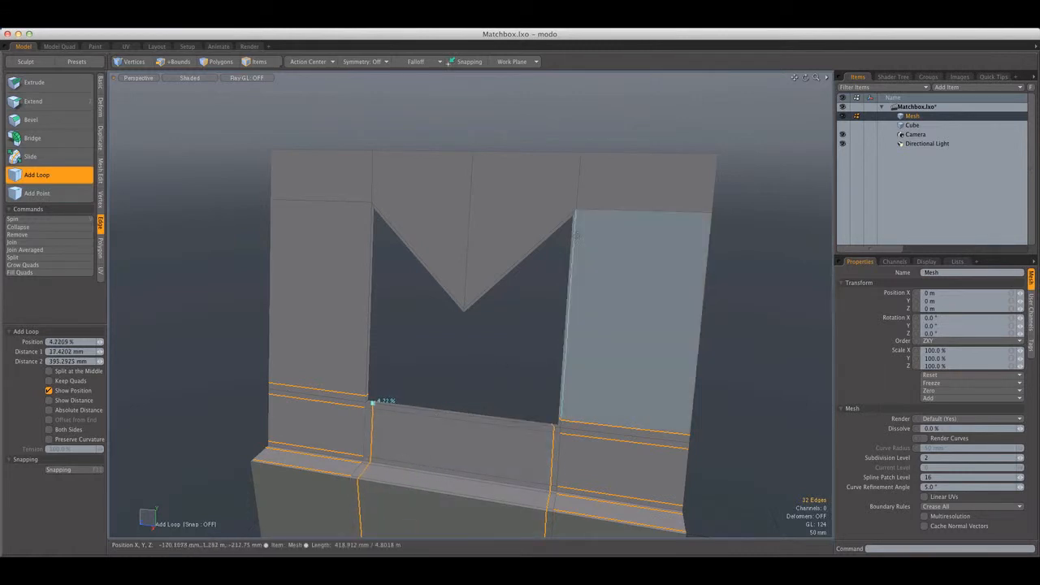
Add vertical loops in the notch just inside the cutout's upper corners and horizontal loops in both side strips just below them
{"action": "left_click", "coordinate": [565, 221], "text": "shift"}
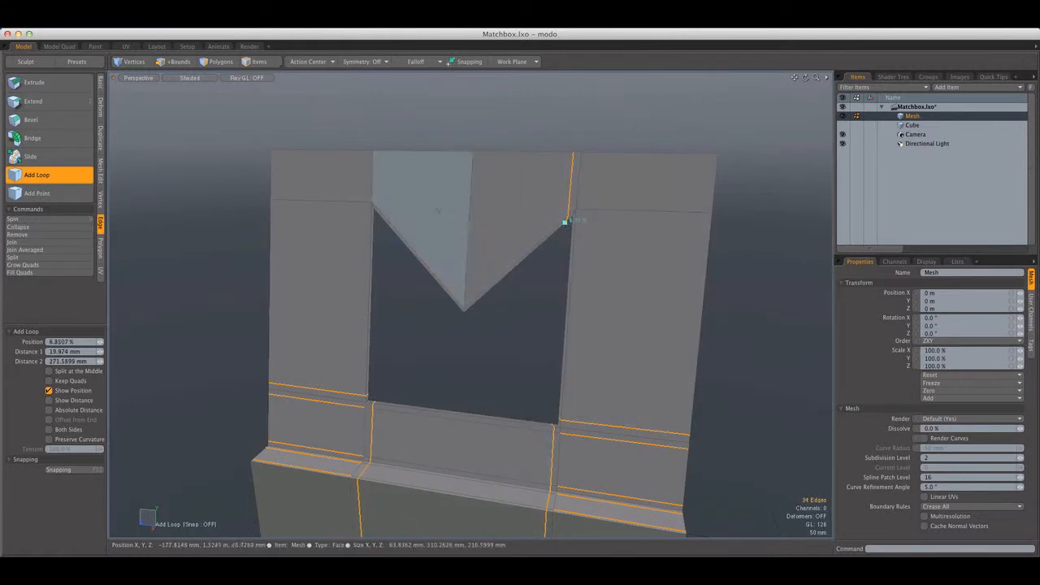
{"action": "left_click", "coordinate": [377, 207], "text": "shift"}
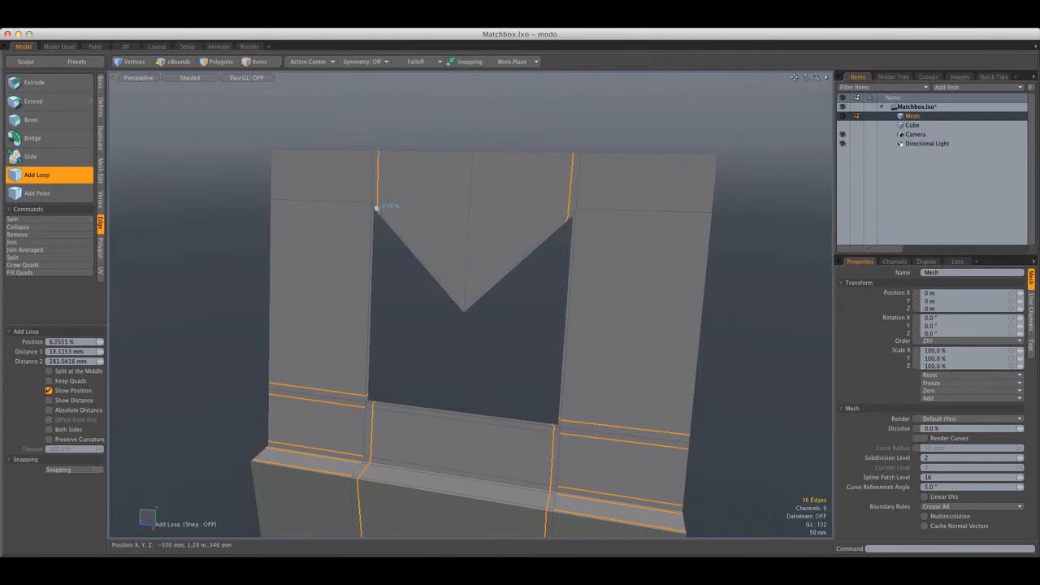
{"action": "left_click", "coordinate": [371, 215], "text": "shift"}
{"action": "left_click", "coordinate": [574, 222], "text": "shift"}
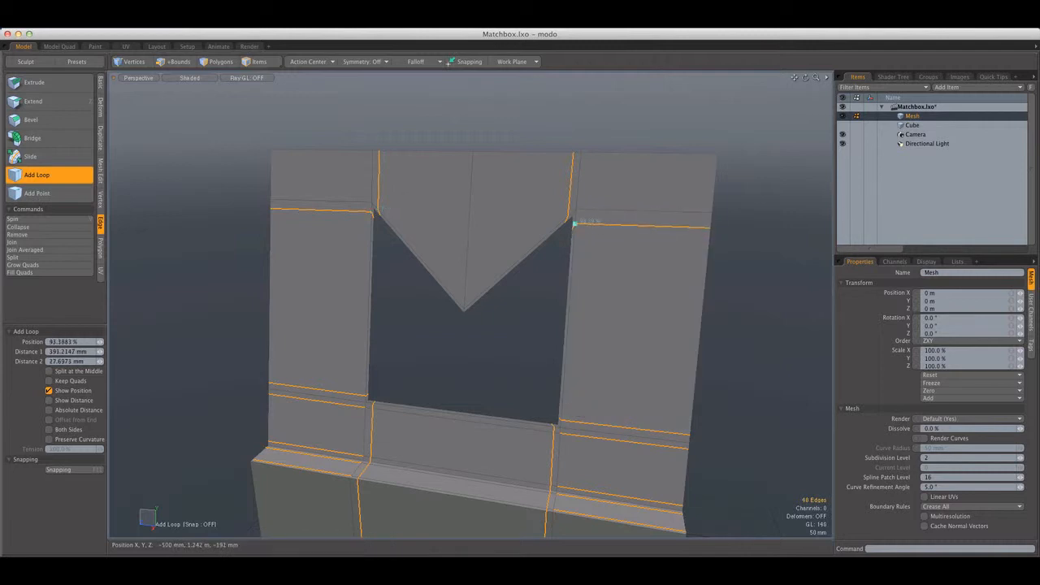
Add a vertical edge loop on each side of the notch's centre edge, at about 6.6% and 94.1%
{"action": "left_click_drag", "start_coordinate": [575, 234], "coordinate": [485, 297], "text": "alt"}
{"action": "left_click", "coordinate": [492, 291], "text": "shift"}
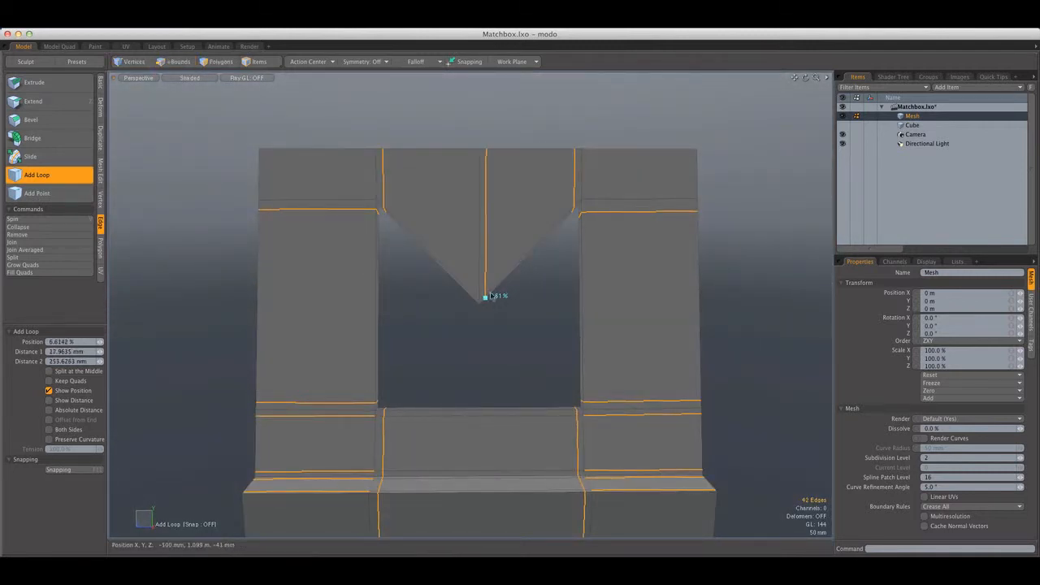
{"action": "left_click", "coordinate": [466, 289], "text": "shift"}
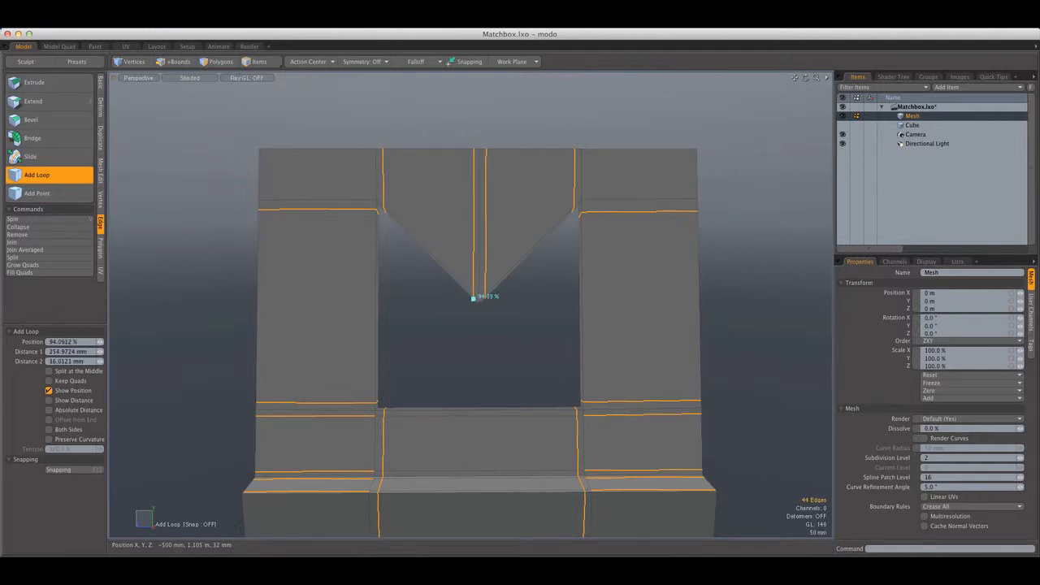
Add an edge loop along the bottom of the short folded-up front panel, at about 6.9%
{"action": "scroll", "coordinate": [473, 300], "scroll_direction": "down", "scroll_amount": 6}
{"action": "left_click_drag", "start_coordinate": [473, 300], "coordinate": [477, 178], "text": "alt+shift"}
{"action": "left_click_drag", "start_coordinate": [477, 179], "coordinate": [586, 247], "text": "alt"}
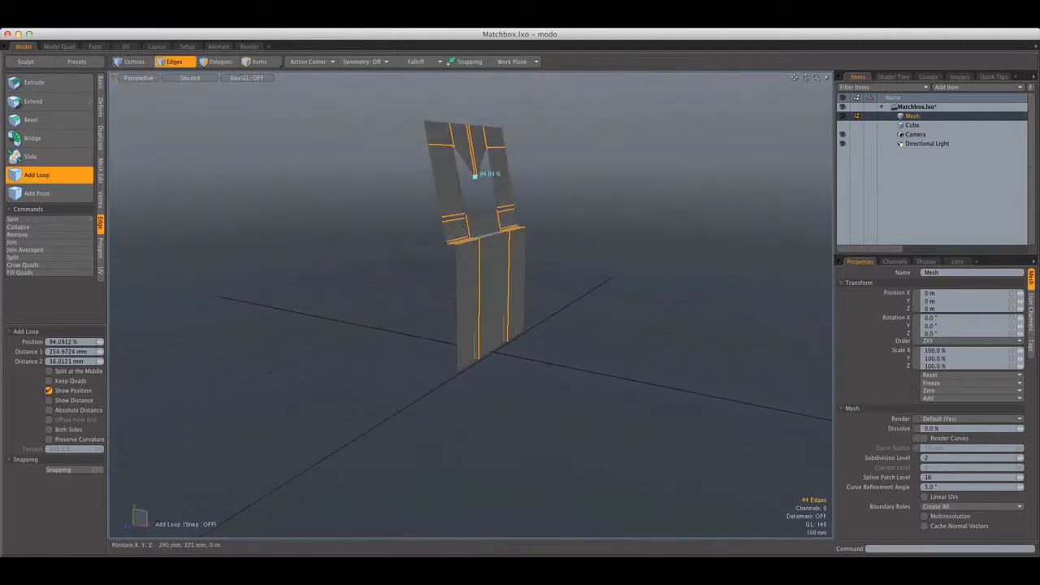
{"action": "scroll", "coordinate": [489, 354], "scroll_direction": "up", "scroll_amount": 5}
{"action": "scroll", "coordinate": [492, 347], "scroll_direction": "up", "scroll_amount": 5}
{"action": "left_click_drag", "start_coordinate": [494, 352], "coordinate": [583, 333], "text": "shift"}
{"action": "scroll", "coordinate": [496, 344], "scroll_direction": "down", "scroll_amount": 8}
{"action": "left_click", "coordinate": [488, 333]}
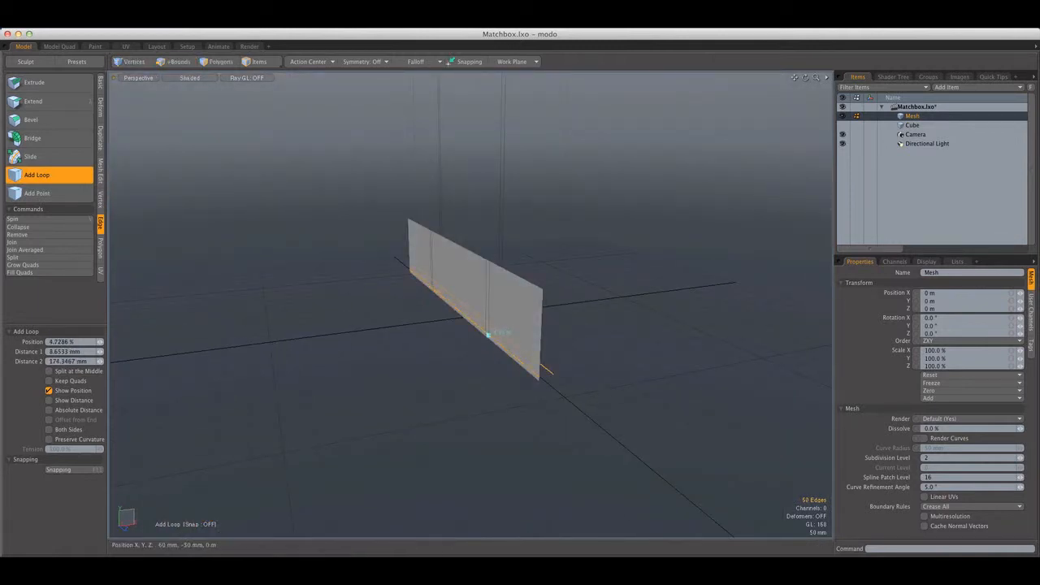
Add two edge loops along the narrow bottom fold strip, one near each long edge
{"action": "left_click_drag", "start_coordinate": [490, 333], "coordinate": [509, 244], "text": "alt"}
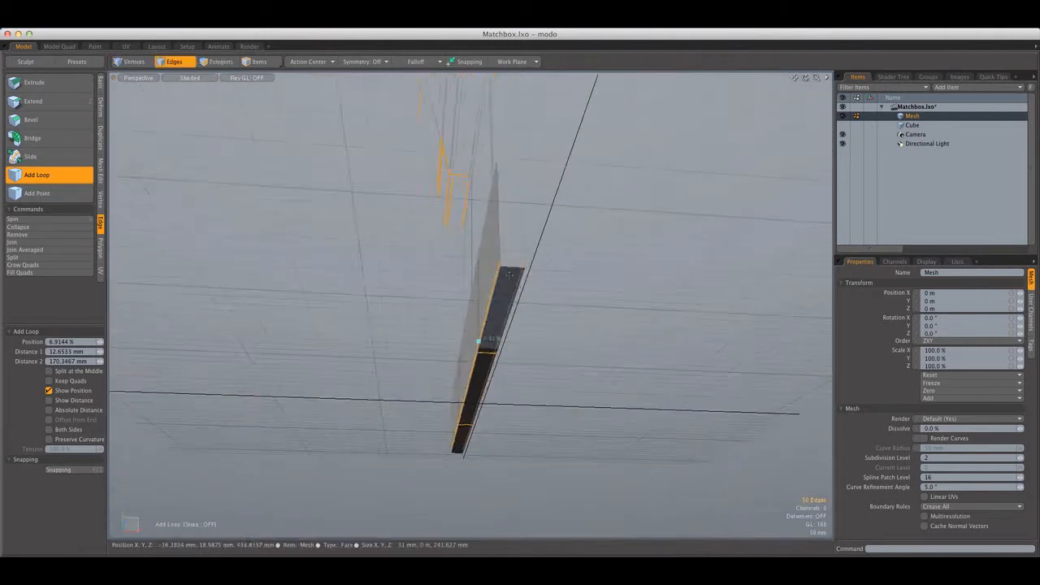
{"action": "scroll", "coordinate": [497, 309], "scroll_direction": "up", "scroll_amount": 4}
{"action": "left_click_drag", "start_coordinate": [497, 300], "coordinate": [515, 242], "text": "alt"}
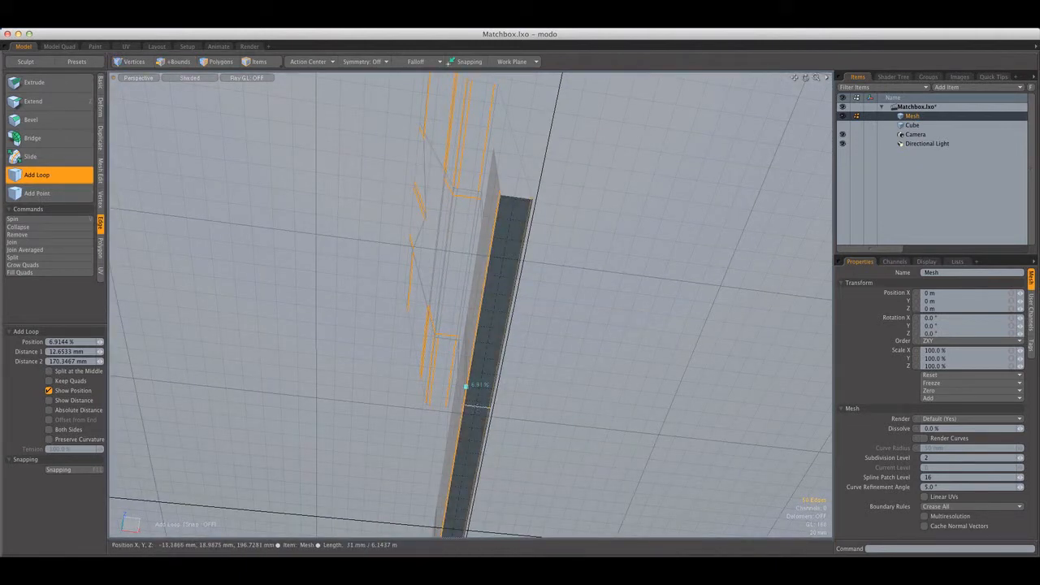
{"action": "left_click", "coordinate": [475, 406]}
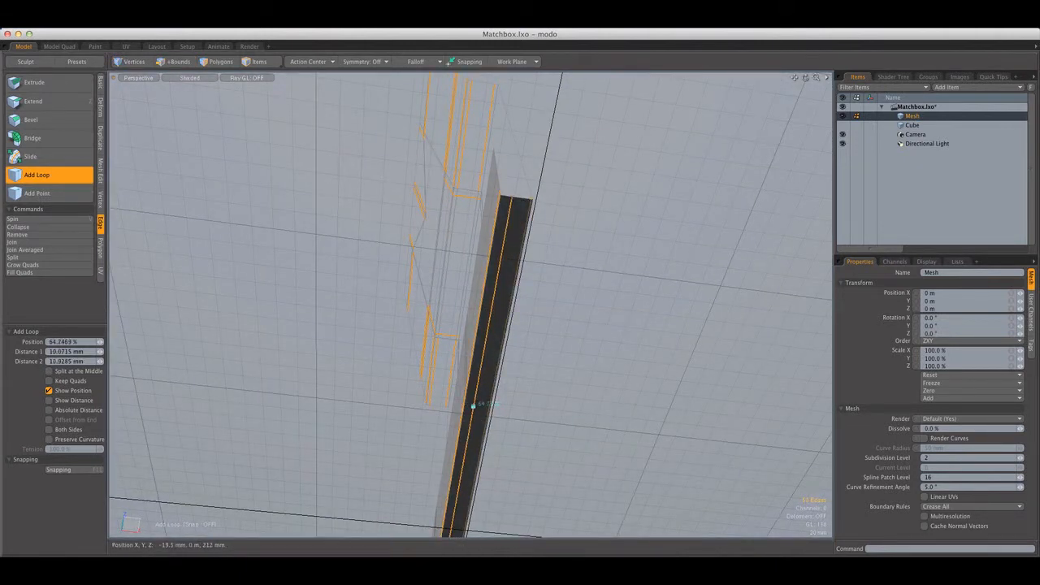
{"action": "left_click_drag", "start_coordinate": [468, 404], "coordinate": [486, 406]}
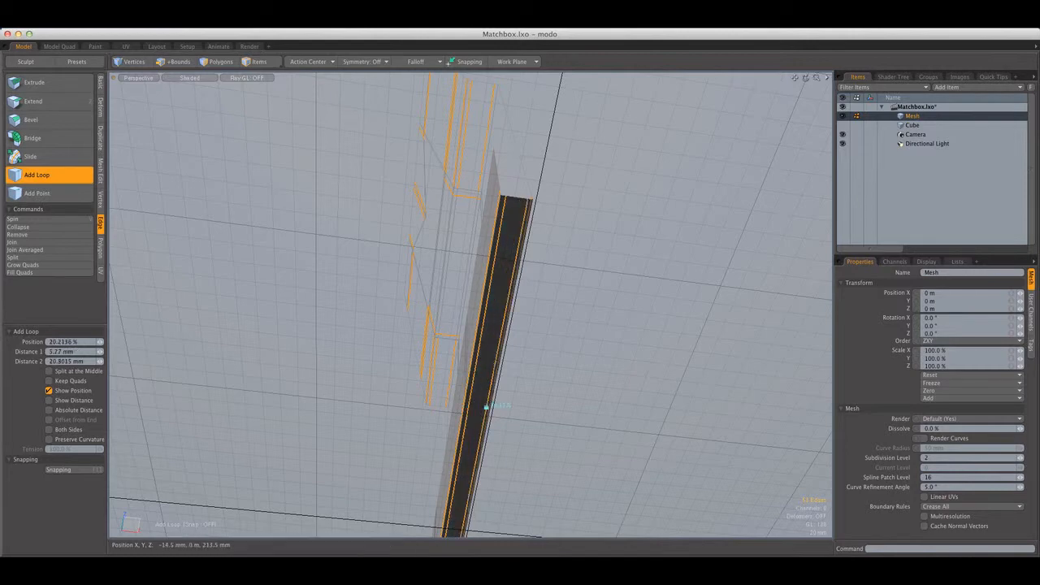
Add edge loops near the short front panel's top edge at about 4.5% and near the tall panel's top edge at about 95.3%
{"action": "scroll", "coordinate": [523, 359], "scroll_direction": "down", "scroll_amount": 8}
{"action": "left_click_drag", "start_coordinate": [563, 360], "coordinate": [463, 286], "text": "alt"}
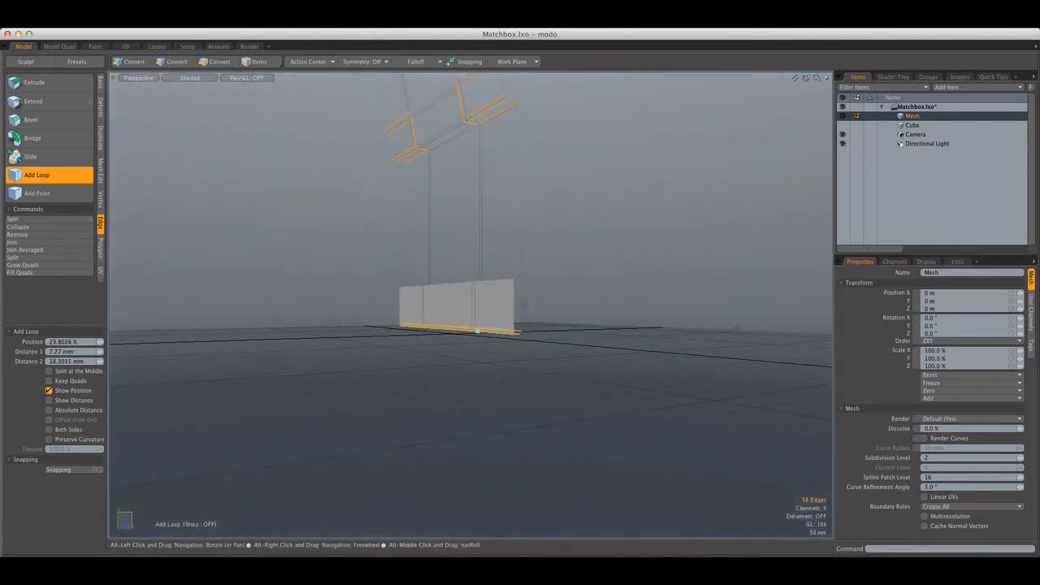
{"action": "scroll", "coordinate": [463, 285], "scroll_direction": "up", "scroll_amount": 3}
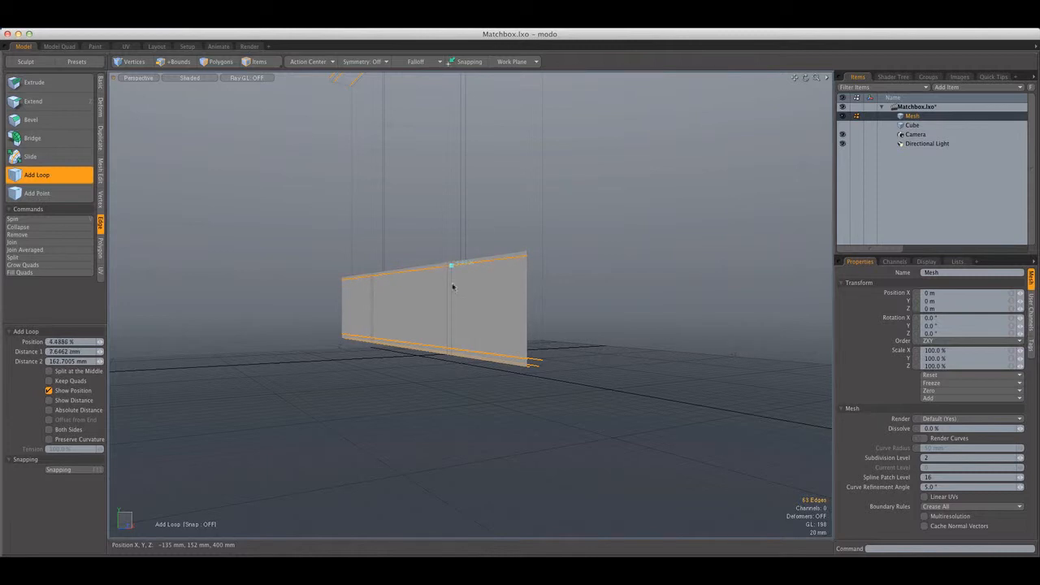
{"action": "left_click_drag", "start_coordinate": [453, 286], "coordinate": [499, 312], "text": "alt"}
{"action": "scroll", "coordinate": [499, 312], "scroll_direction": "up", "scroll_amount": 5}
{"action": "left_click", "coordinate": [510, 315], "text": "shift"}
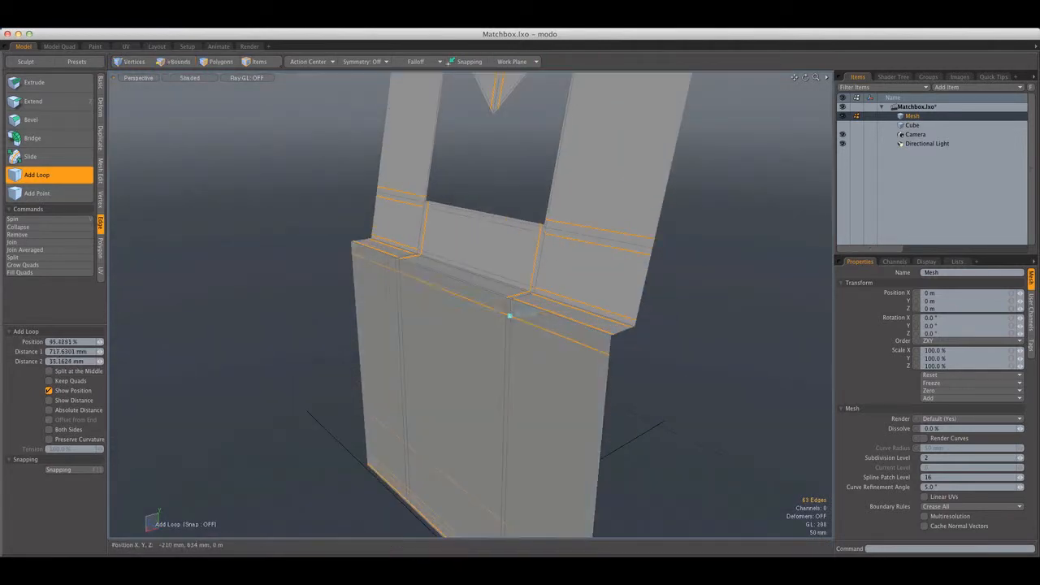
Add vertical edge loops along both outer side edges of the cover at about 5.3% and 94.4%, and clear the edge selection
{"action": "scroll", "coordinate": [511, 314], "scroll_direction": "down", "scroll_amount": 5}
{"action": "mouse_move", "coordinate": [512, 332]}
{"action": "left_mouse_down", "text": "alt"}
{"action": "mouse_move", "coordinate": [506, 314]}
{"action": "mouse_move", "coordinate": [463, 312]}
{"action": "mouse_move", "coordinate": [507, 337]}
{"action": "left_mouse_up", "text": "alt"}
{"action": "scroll", "coordinate": [539, 278], "scroll_direction": "up", "scroll_amount": 5}
{"action": "left_click_drag", "start_coordinate": [539, 288], "coordinate": [660, 268], "text": "shift"}
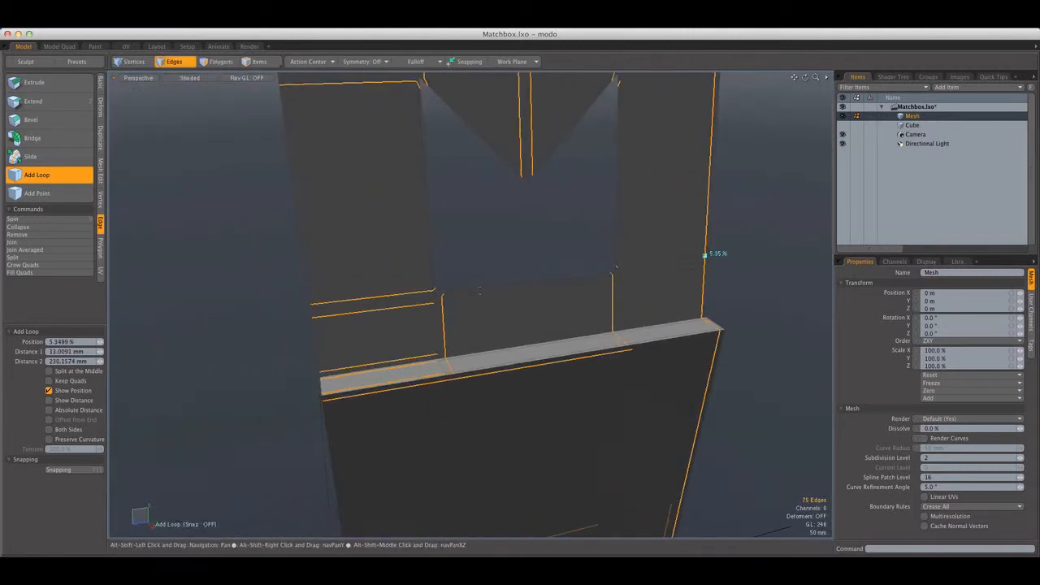
{"action": "left_click_drag", "start_coordinate": [334, 303], "coordinate": [318, 303], "text": "shift"}
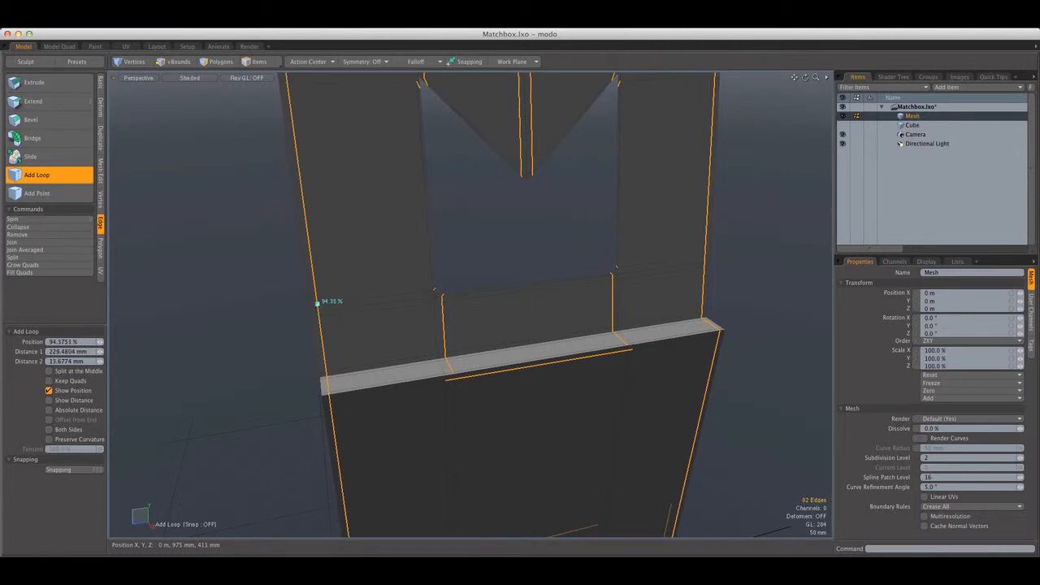
{"action": "scroll", "coordinate": [363, 297], "scroll_direction": "down", "scroll_amount": 5}
{"action": "key", "text": "q"}
{"action": "left_click", "coordinate": [419, 270]}
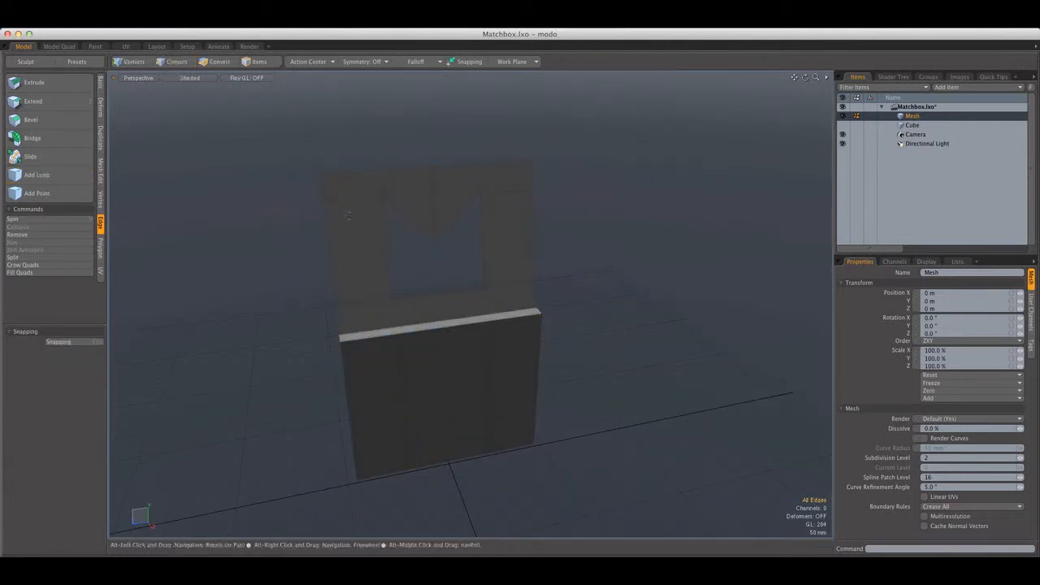
Add a horizontal edge loop across the notched flap just below its top edge
{"action": "key", "text": "2"}
{"action": "left_click", "coordinate": [36, 174]}
{"action": "scroll", "coordinate": [421, 204], "scroll_direction": "up", "scroll_amount": 5}
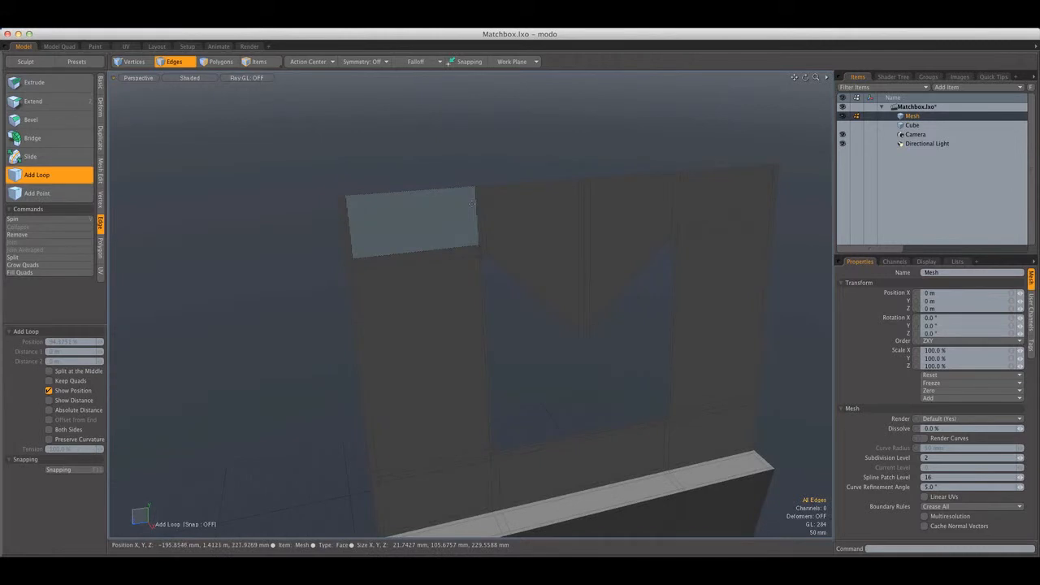
{"action": "left_click_drag", "start_coordinate": [471, 202], "coordinate": [361, 149]}
{"action": "key", "text": "q"}
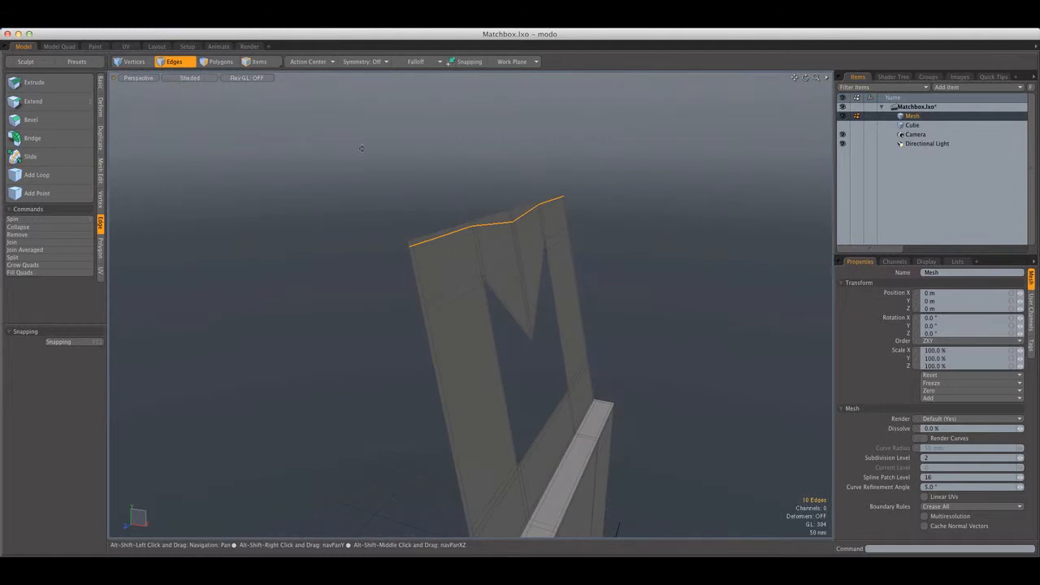
Flatten the new top edge loop into a straight line by scaling it with the Local action center
{"action": "left_click", "coordinate": [309, 61]}
{"action": "left_click", "coordinate": [325, 126]}
{"action": "key", "text": "r"}
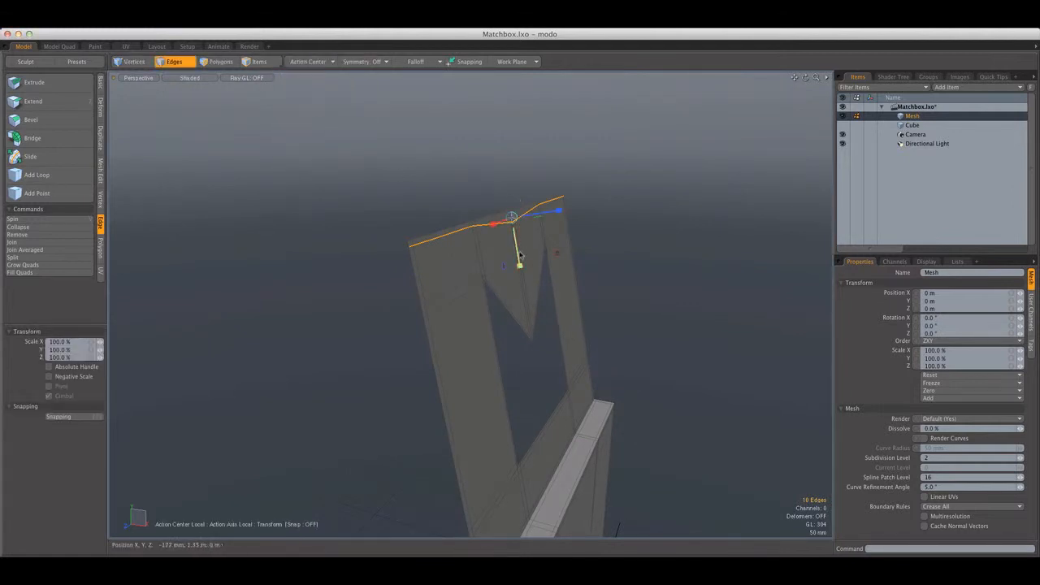
{"action": "key", "text": "w"}
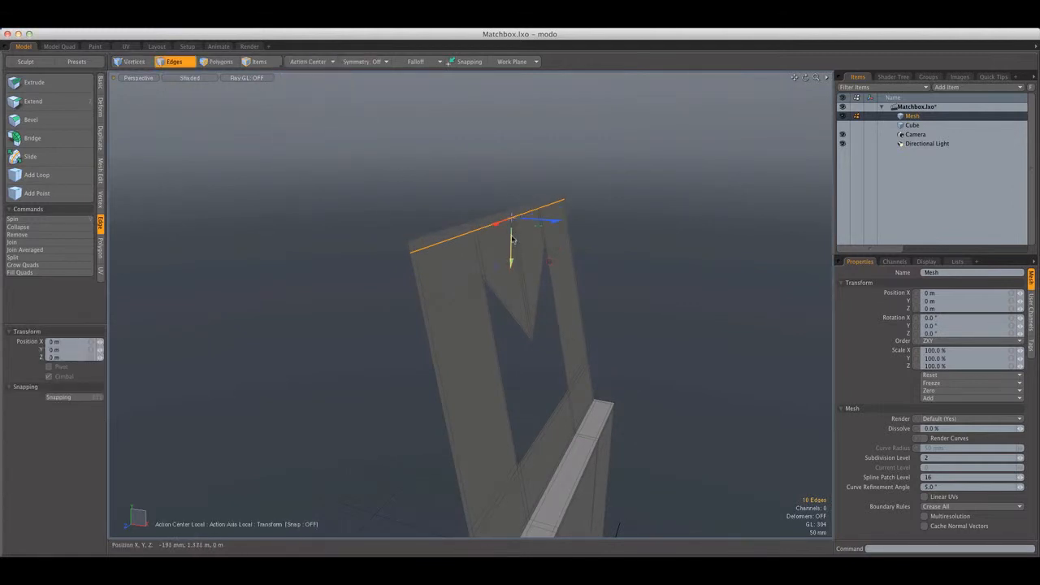
{"action": "left_click", "coordinate": [326, 66]}
{"action": "left_click", "coordinate": [469, 125]}
{"action": "mouse_move", "coordinate": [466, 134]}
{"action": "left_mouse_down", "text": "alt"}
{"action": "mouse_move", "coordinate": [480, 135]}
{"action": "mouse_move", "coordinate": [452, 136]}
{"action": "left_mouse_up", "text": "alt"}
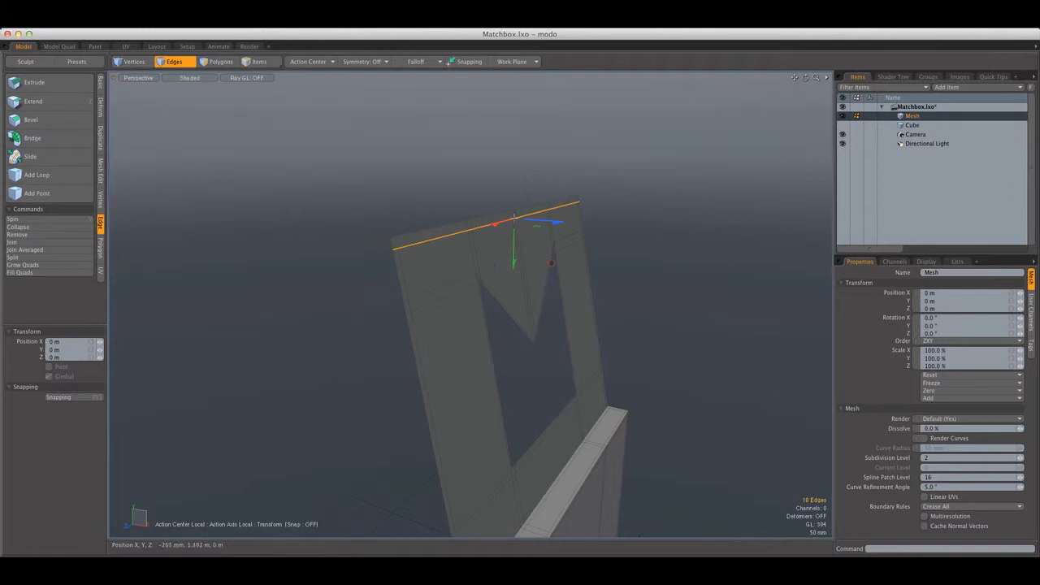
Slide the straightened loop along the flap by about -15.4% with the Slide tool and clear the edge selection
{"action": "left_click", "coordinate": [101, 199]}
{"action": "left_click", "coordinate": [101, 170]}
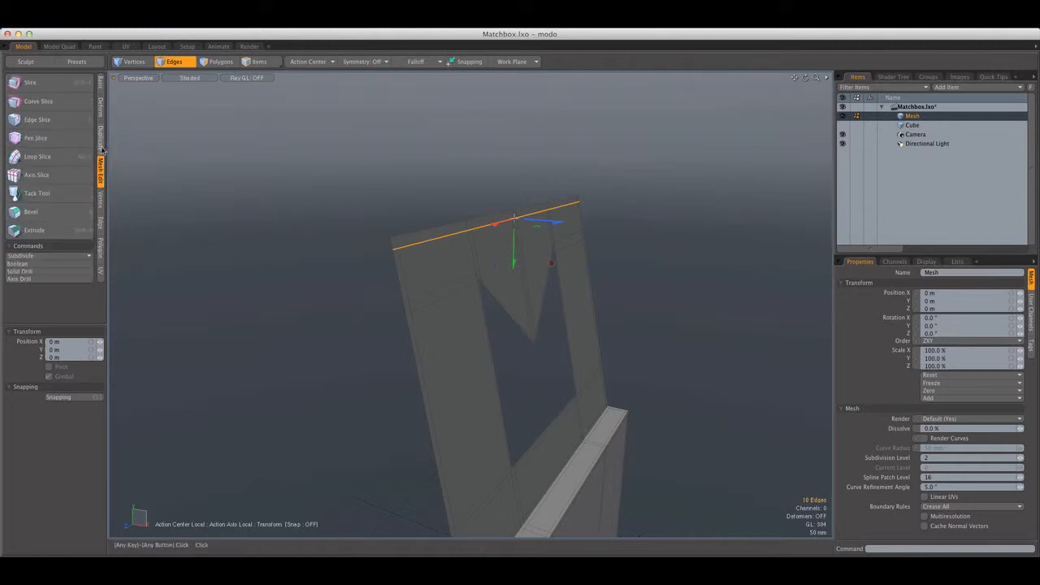
{"action": "left_click", "coordinate": [101, 143]}
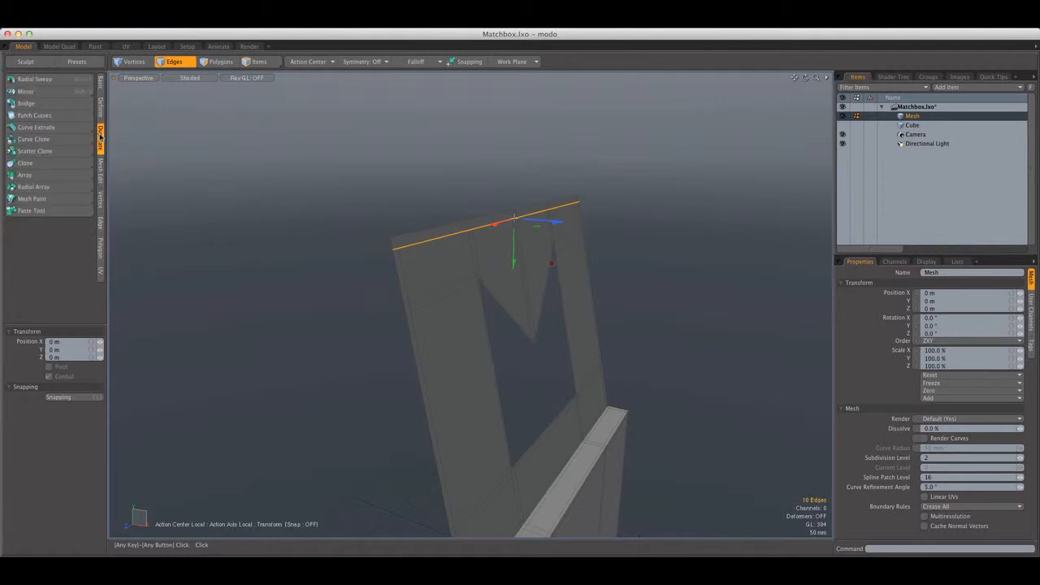
{"action": "left_click", "coordinate": [101, 109]}
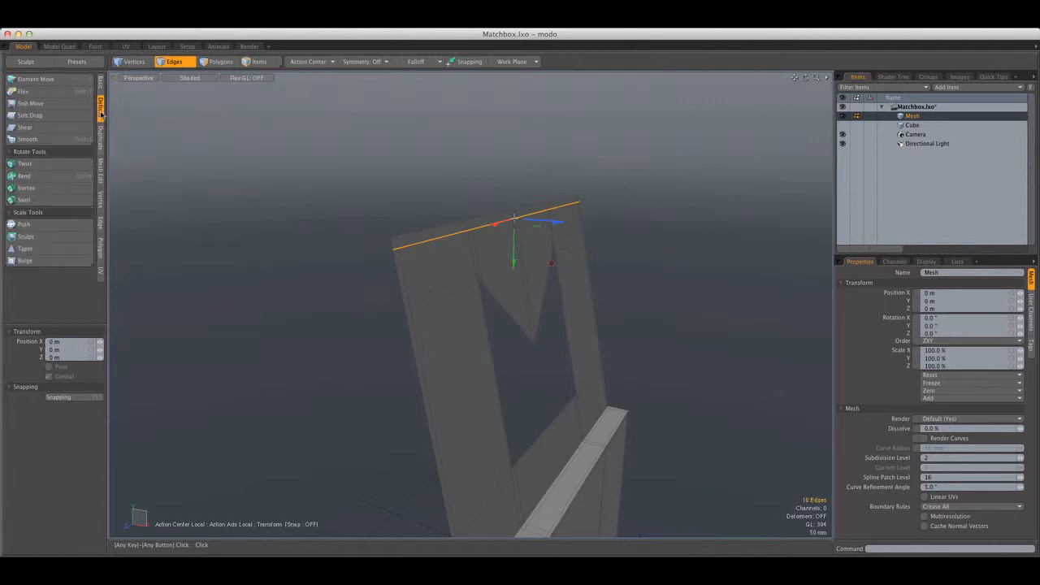
{"action": "left_click", "coordinate": [101, 223]}
{"action": "left_click", "coordinate": [33, 156]}
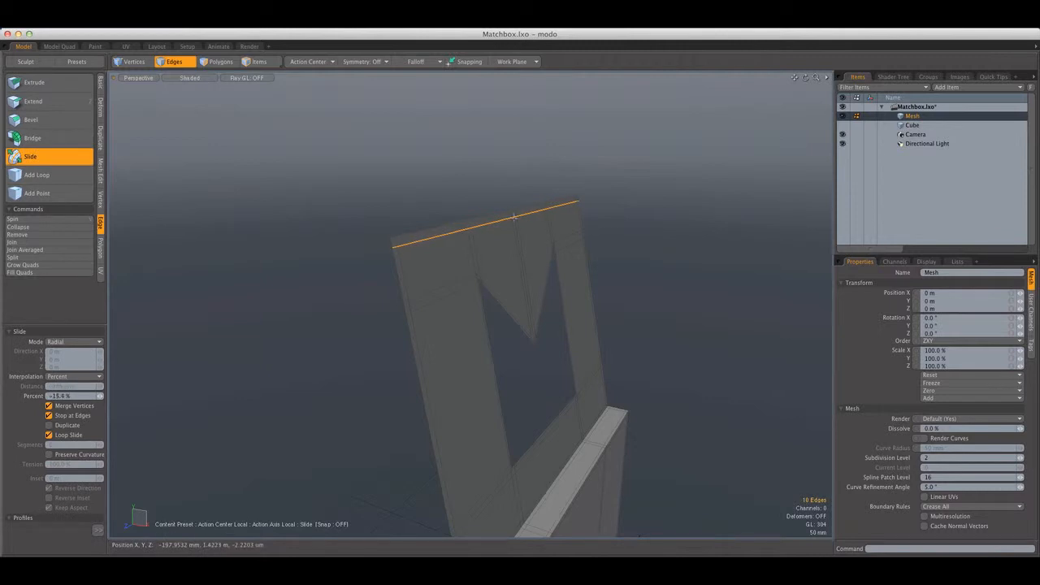
{"action": "key", "text": "Escape"}
Save the Matchbox scene
{"action": "scroll", "coordinate": [513, 217], "scroll_direction": "down", "scroll_amount": 5}
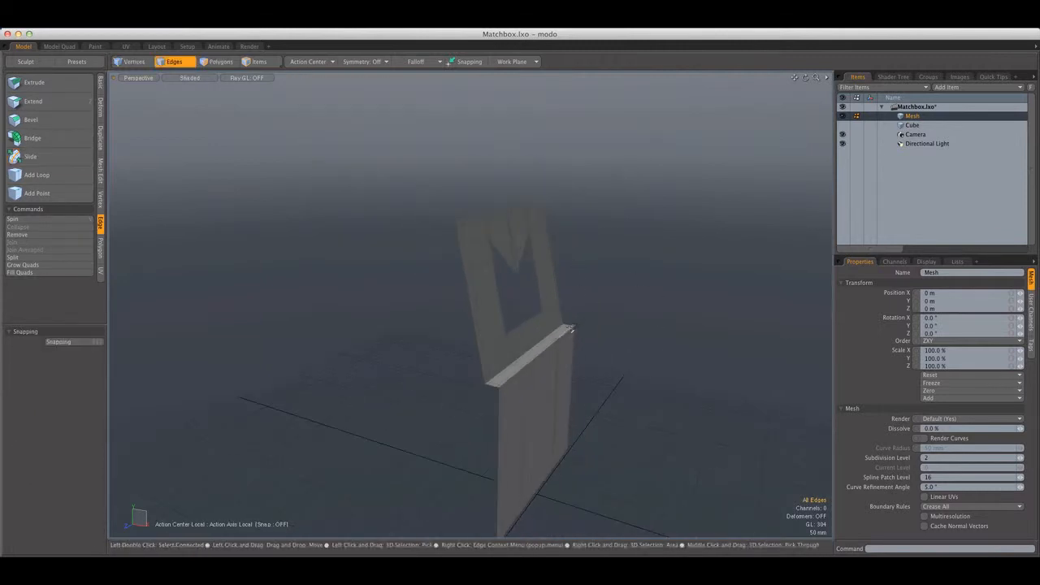
{"action": "left_click_drag", "start_coordinate": [602, 304], "coordinate": [186, 242], "text": "alt"}
{"action": "left_click", "coordinate": [101, 83]}
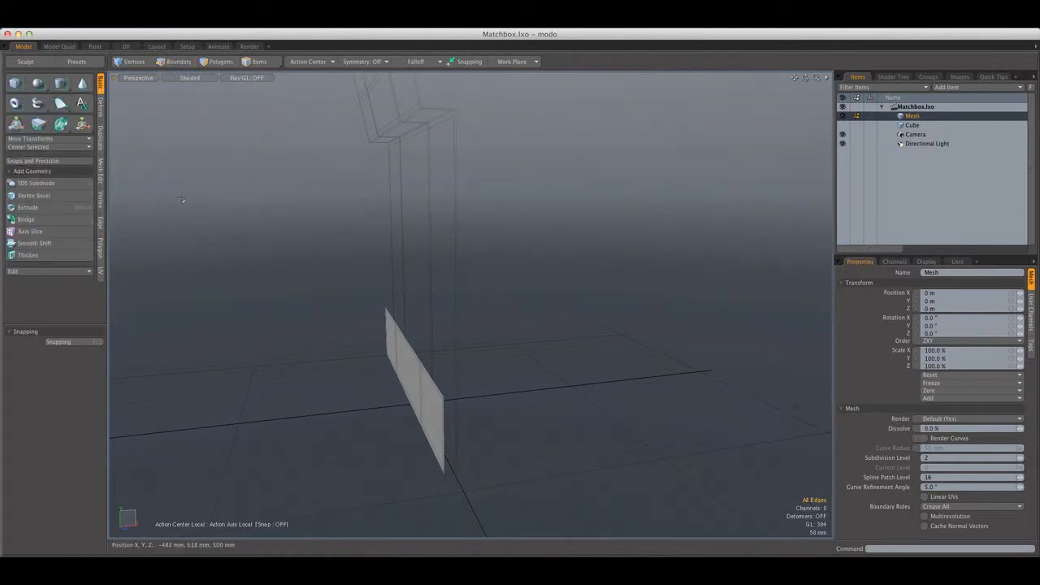
{"action": "key", "text": "super+s"}
{"action": "left_click", "coordinate": [447, 239]}
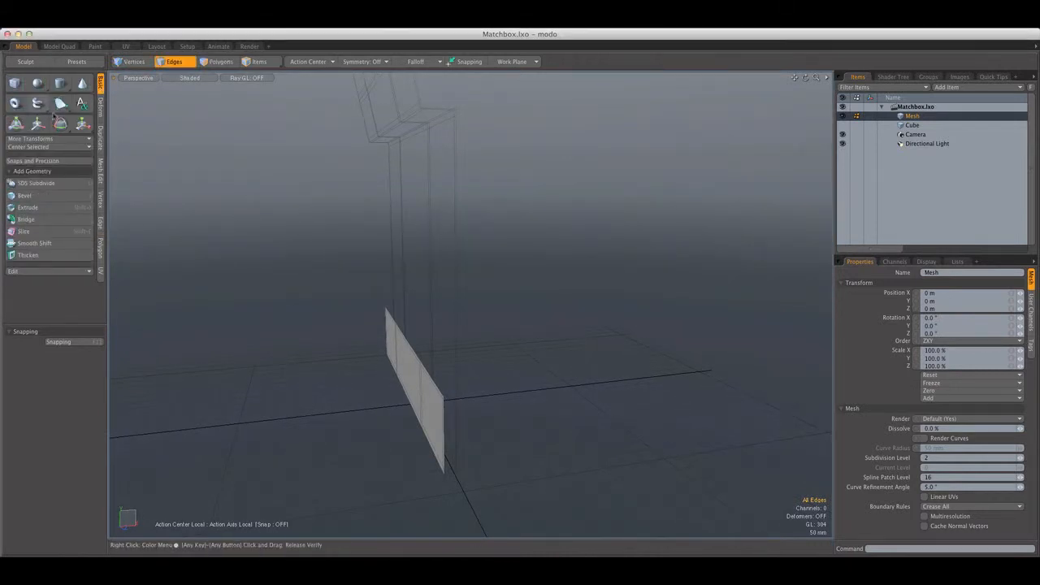
Thicken the whole cover mesh with a -6 mm offset and the Sharp option enabled
{"action": "left_click", "coordinate": [38, 254]}
{"action": "left_click_drag", "start_coordinate": [446, 376], "coordinate": [446, 322], "text": "alt+shift"}
{"action": "scroll", "coordinate": [446, 323], "scroll_direction": "up", "scroll_amount": 3}
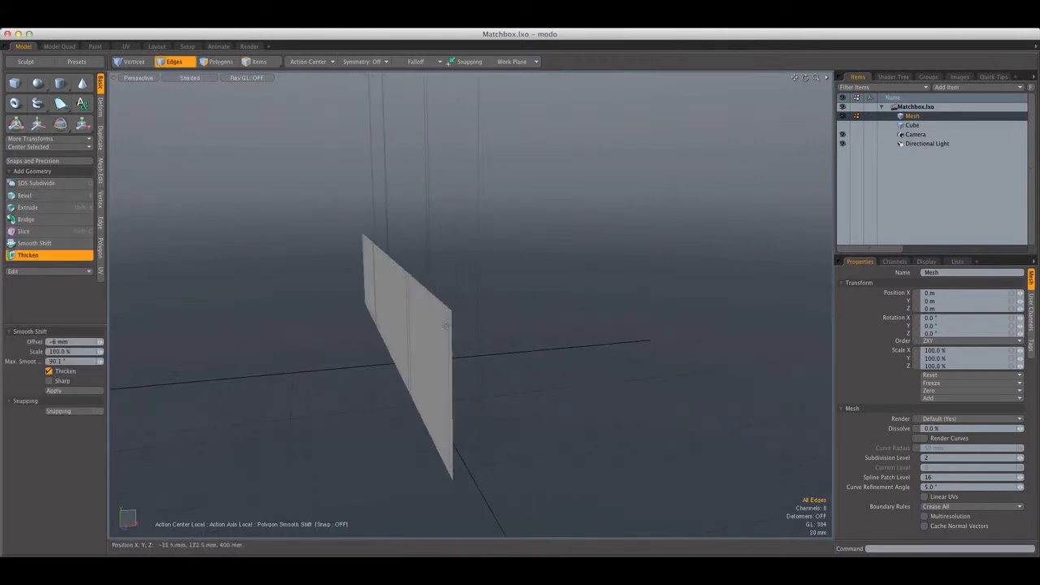
{"action": "left_click_drag", "start_coordinate": [388, 303], "coordinate": [385, 291], "text": "alt+shift"}
{"action": "scroll", "coordinate": [386, 291], "scroll_direction": "up", "scroll_amount": 2}
{"action": "left_click", "coordinate": [410, 279]}
{"action": "scroll", "coordinate": [412, 272], "scroll_direction": "down", "scroll_amount": 4}
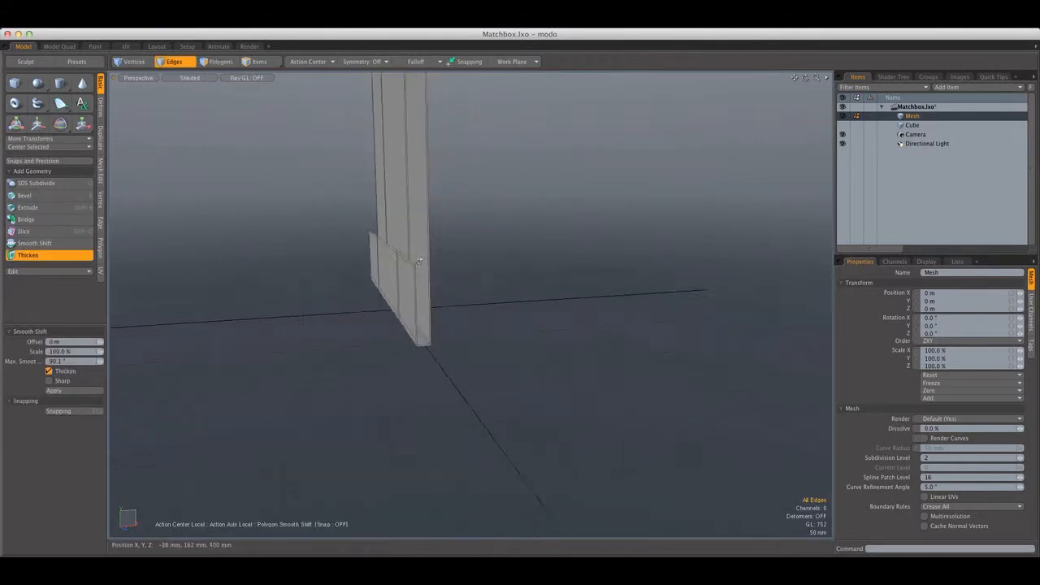
{"action": "left_click_drag", "start_coordinate": [416, 236], "coordinate": [412, 328], "text": "alt+shift"}
{"action": "left_click_drag", "start_coordinate": [386, 187], "coordinate": [461, 189]}
{"action": "left_click_drag", "start_coordinate": [440, 381], "coordinate": [415, 309], "text": "alt"}
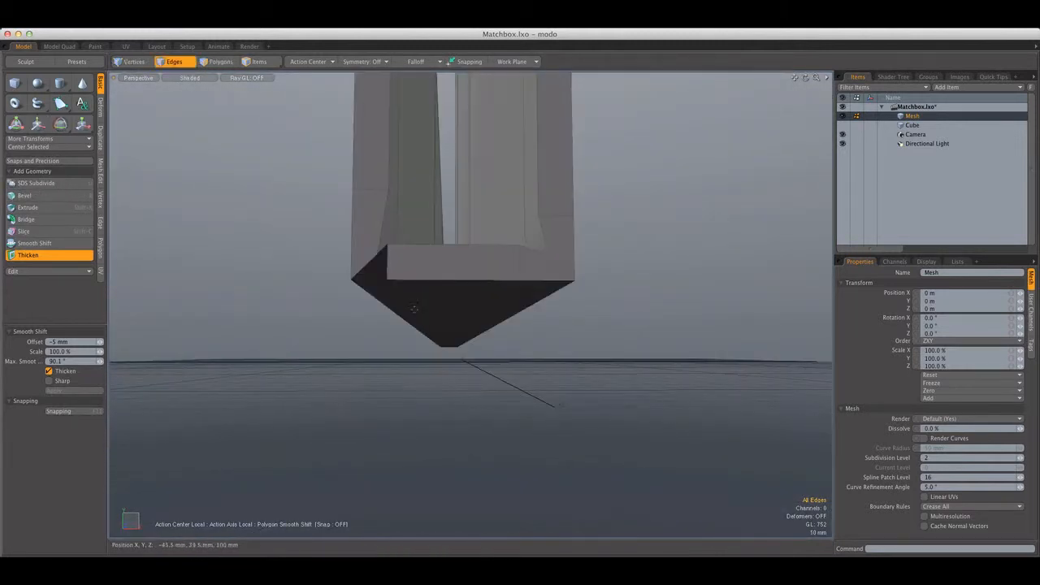
{"action": "left_click", "coordinate": [50, 381]}
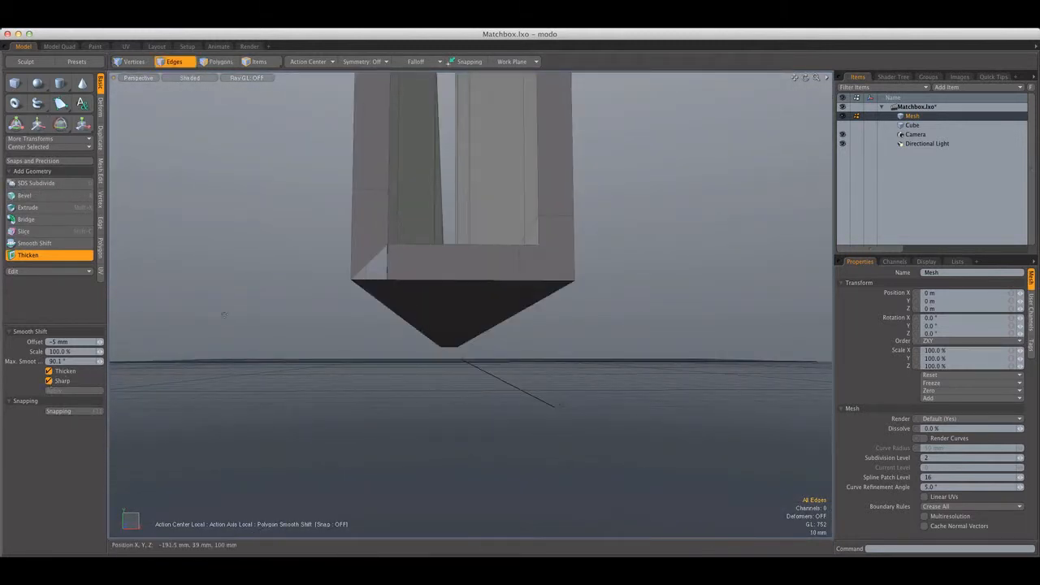
{"action": "mouse_move", "coordinate": [340, 270]}
{"action": "left_mouse_down", "text": "alt"}
{"action": "mouse_move", "coordinate": [393, 337]}
{"action": "mouse_move", "coordinate": [402, 315]}
{"action": "mouse_move", "coordinate": [336, 279]}
{"action": "left_mouse_up", "text": "alt"}
Try two symmetric loop slices at 20% around the cover's thickness
{"action": "key", "text": "2"}
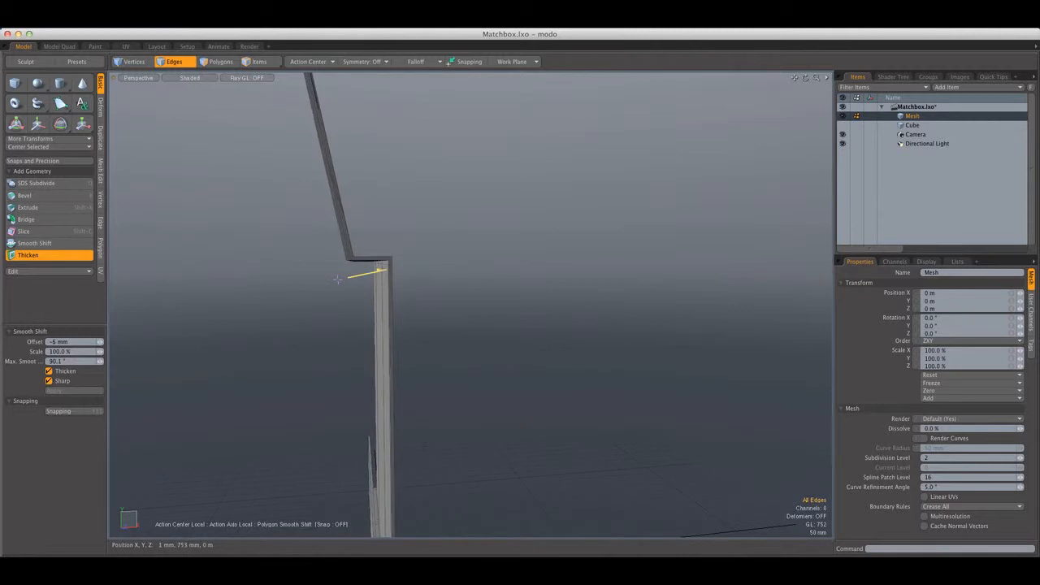
{"action": "left_click_drag", "start_coordinate": [380, 251], "coordinate": [424, 271], "text": "alt"}
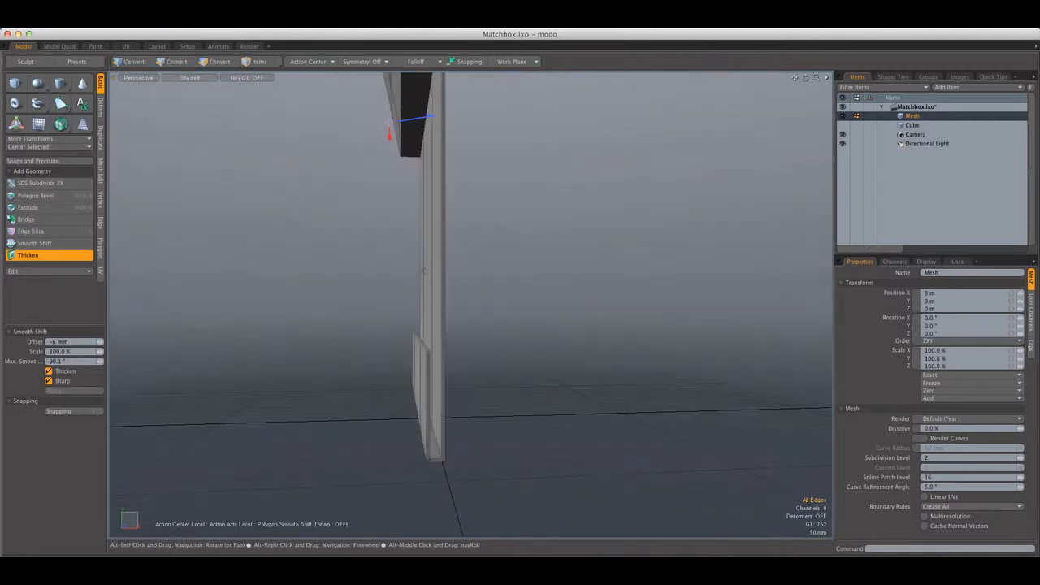
{"action": "left_click_drag", "start_coordinate": [511, 422], "coordinate": [425, 262], "text": "alt"}
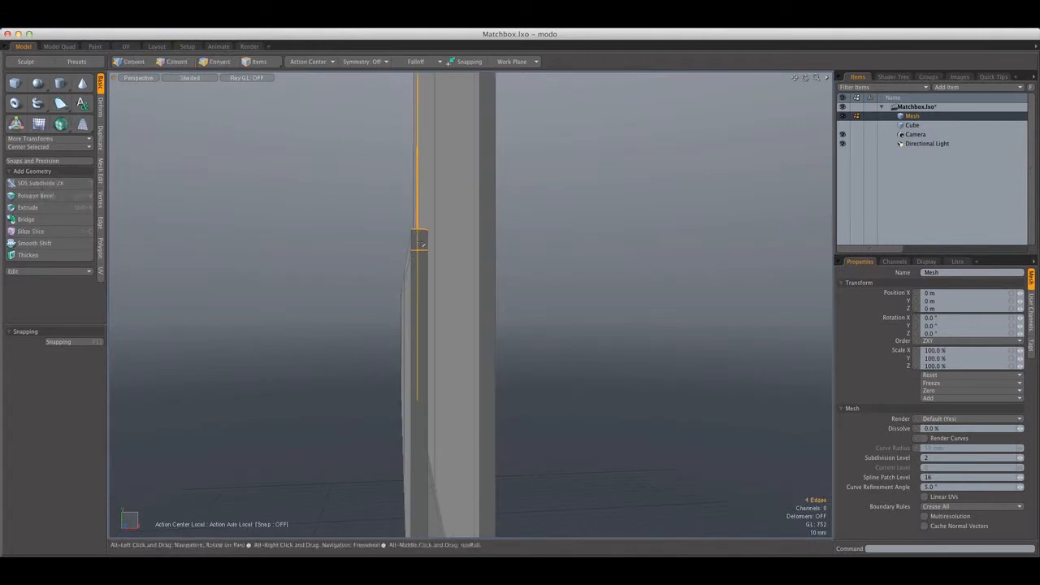
{"action": "left_click_drag", "start_coordinate": [509, 280], "coordinate": [436, 409], "text": "alt"}
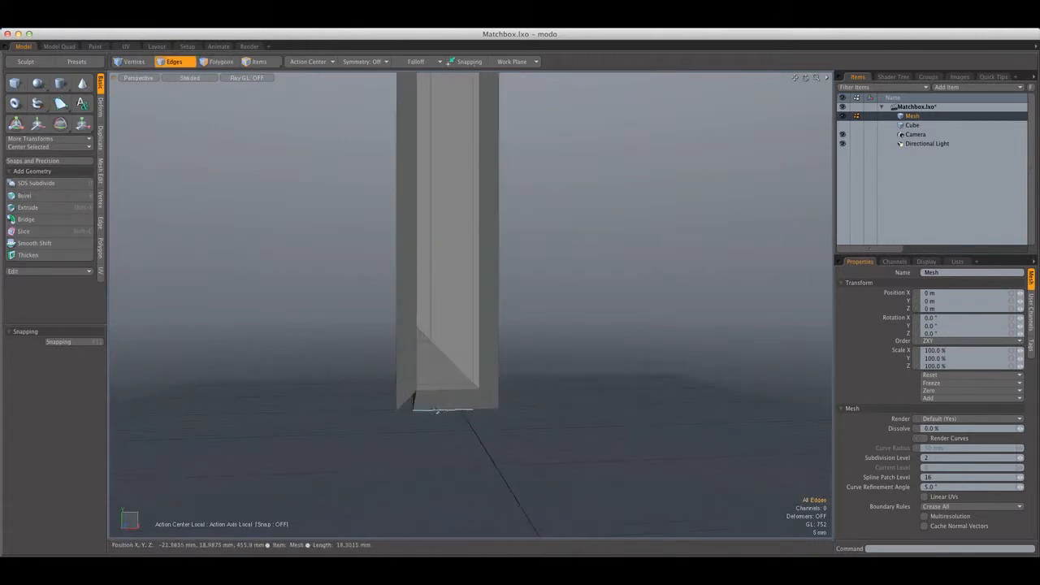
{"action": "key", "text": "alt+c"}
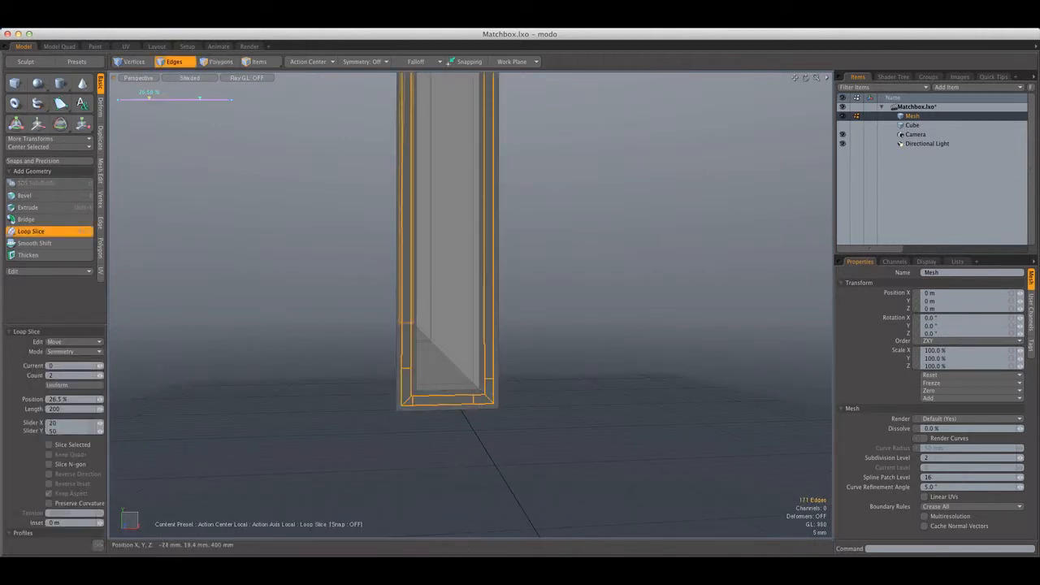
{"action": "mouse_move", "coordinate": [151, 98]}
{"action": "left_mouse_down"}
{"action": "mouse_move", "coordinate": [130, 99]}
{"action": "mouse_move", "coordinate": [142, 98]}
{"action": "left_mouse_up"}
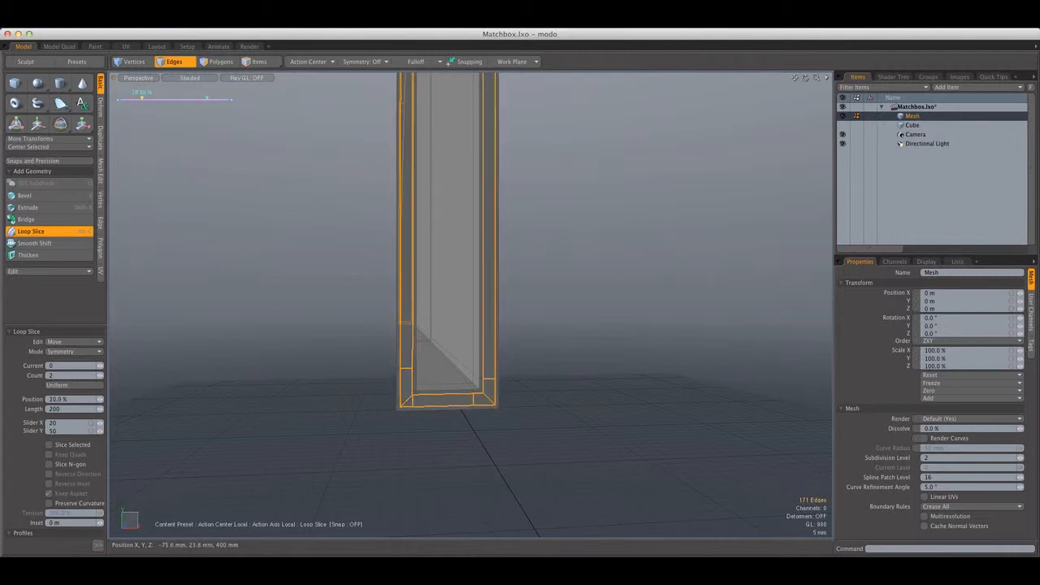
{"action": "key", "text": "space"}
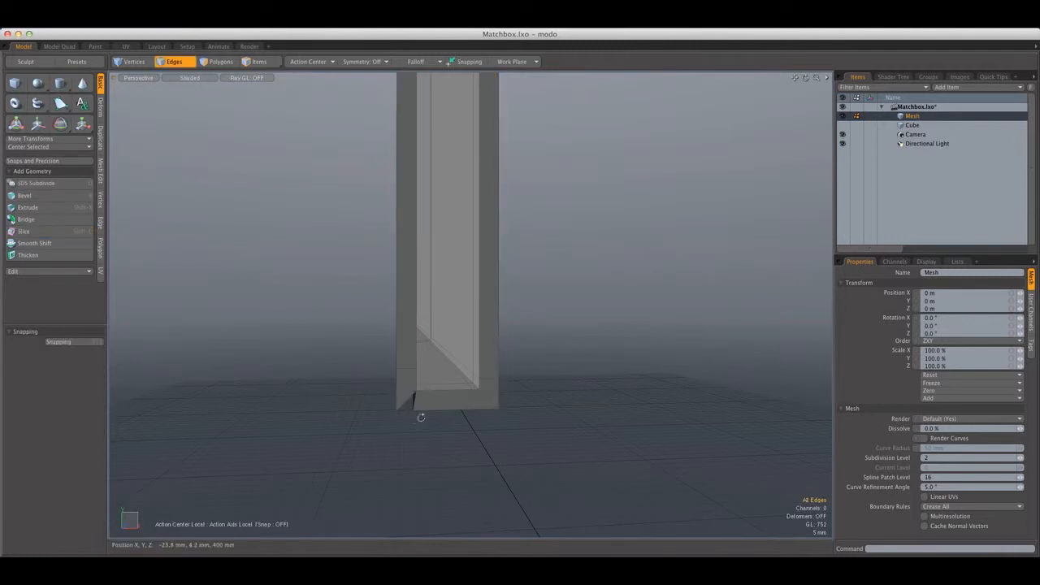
Try to move the single corner vertex at the overlapping bottom fold
{"action": "left_click_drag", "start_coordinate": [421, 417], "coordinate": [418, 407], "text": "alt"}
{"action": "scroll", "coordinate": [408, 400], "scroll_direction": "up", "scroll_amount": 5}
{"action": "left_click_drag", "start_coordinate": [346, 415], "coordinate": [354, 394], "text": "alt+shift"}
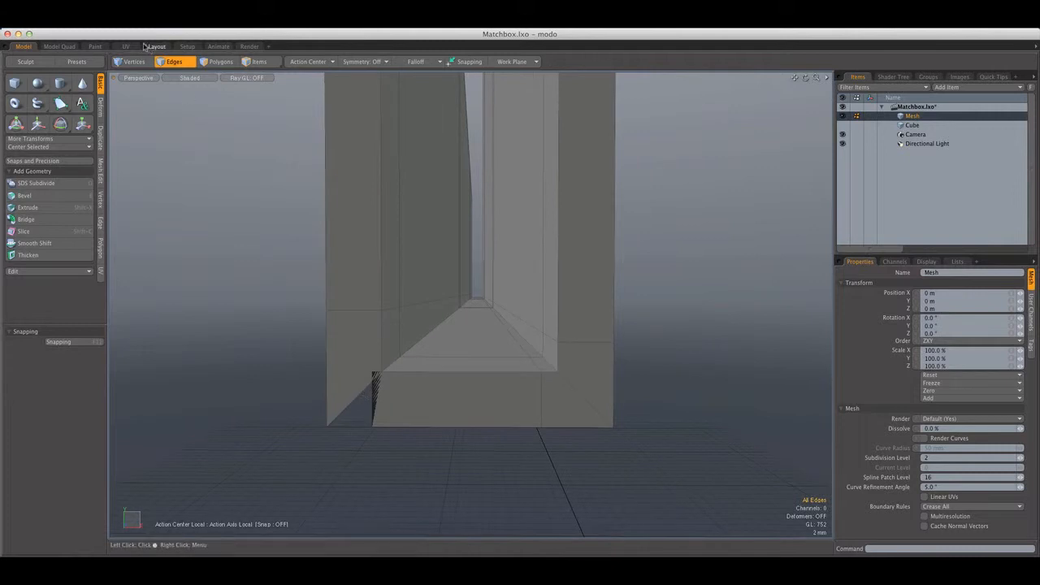
{"action": "scroll", "coordinate": [472, 304], "scroll_direction": "up", "scroll_amount": 3}
{"action": "left_click_drag", "start_coordinate": [363, 429], "coordinate": [366, 389], "text": "alt+shift"}
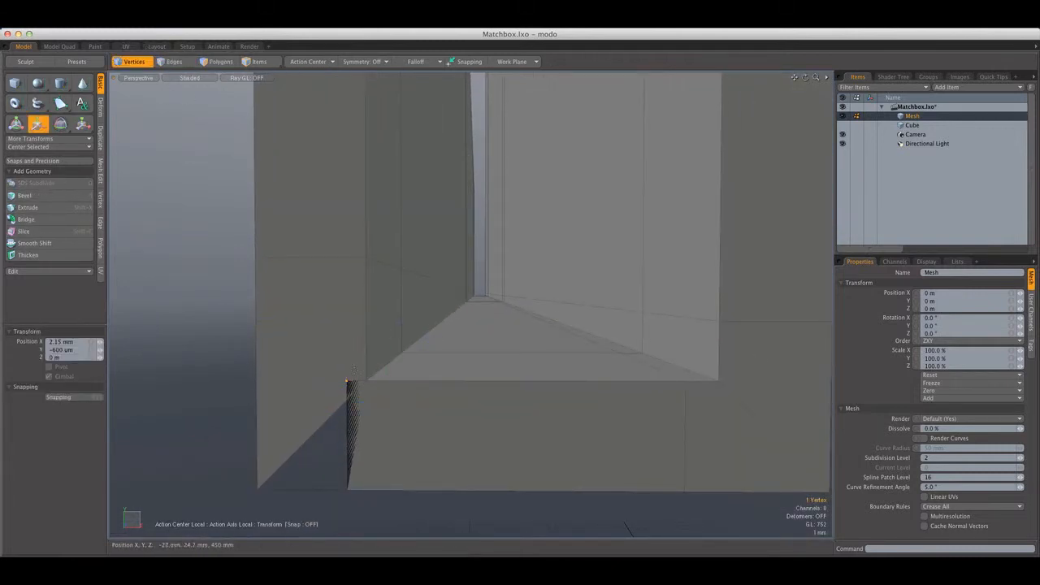
Using wireframe display, select the overlapping edges at the bottom fold and move them inward toward the tall panel
{"action": "left_click", "coordinate": [190, 78]}
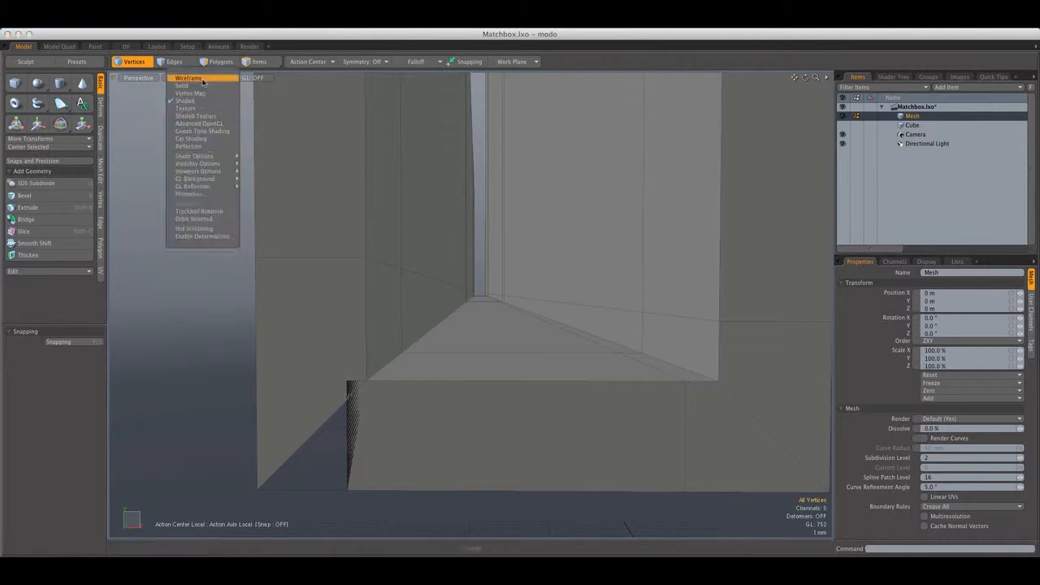
{"action": "left_click", "coordinate": [192, 78]}
{"action": "left_click_drag", "start_coordinate": [347, 313], "coordinate": [358, 320], "text": "alt"}
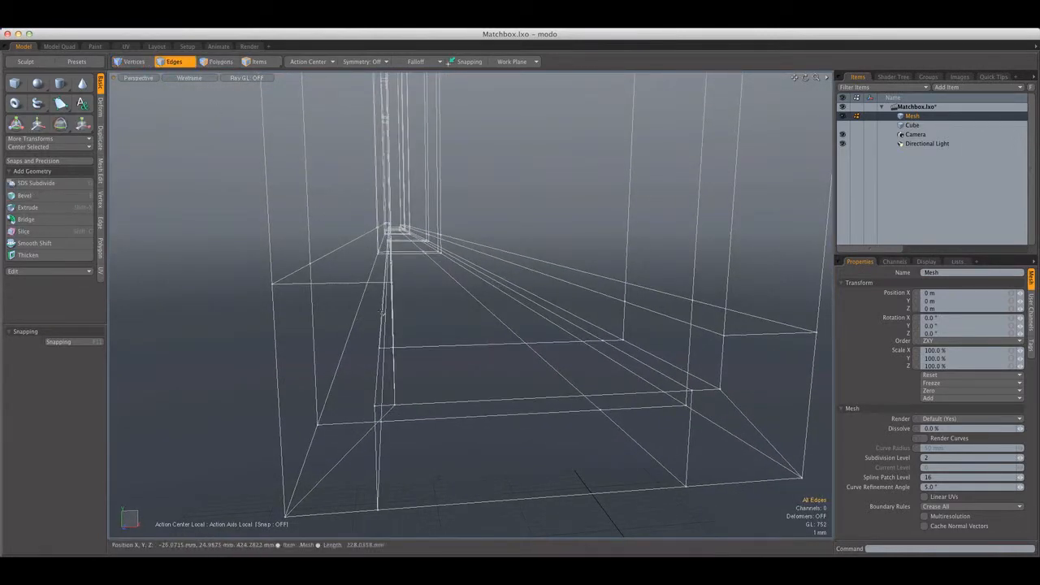
{"action": "left_click", "coordinate": [203, 78]}
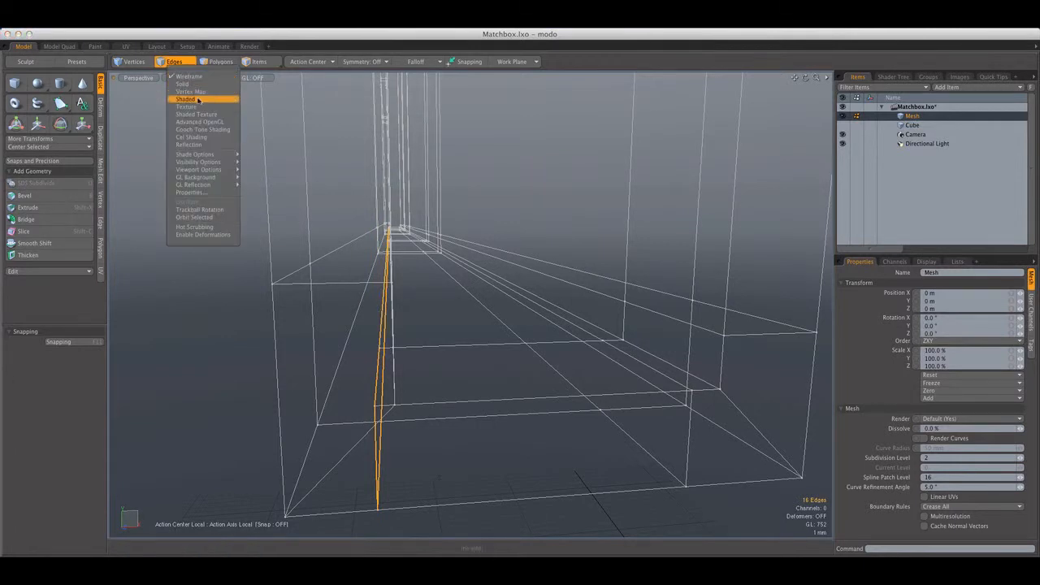
{"action": "left_click", "coordinate": [189, 102]}
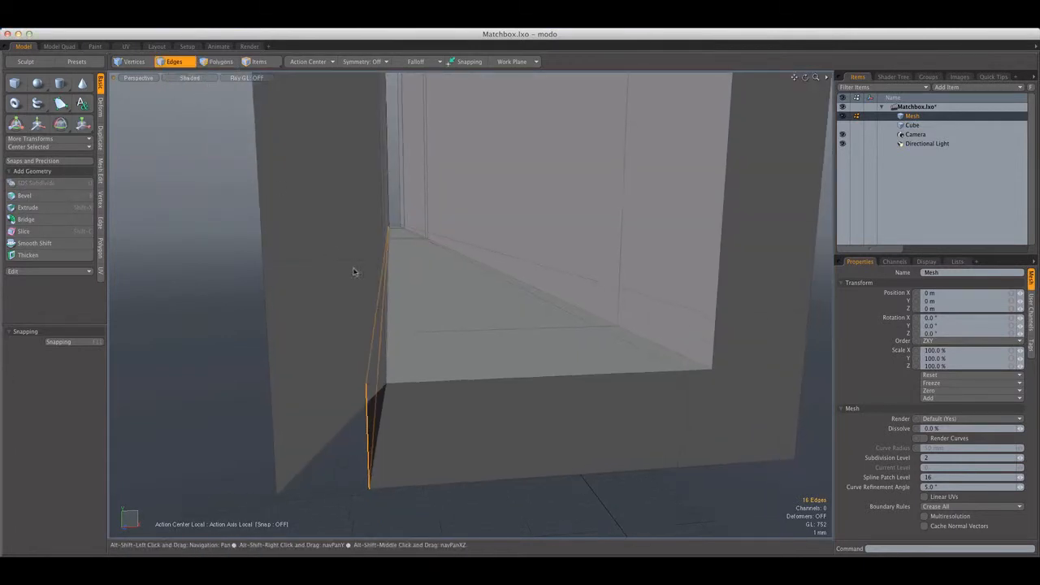
{"action": "left_click", "coordinate": [319, 62]}
{"action": "key", "text": "space"}
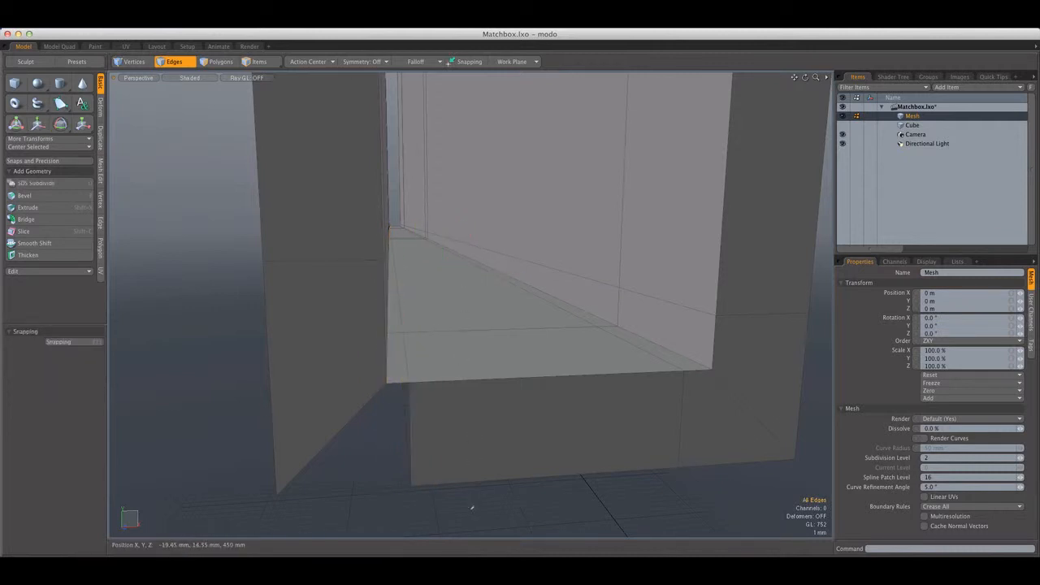
Undo the last edit and cut two symmetric loop slices at 20% around the cover's thickness
{"action": "left_click_drag", "start_coordinate": [472, 509], "coordinate": [436, 467], "text": "alt"}
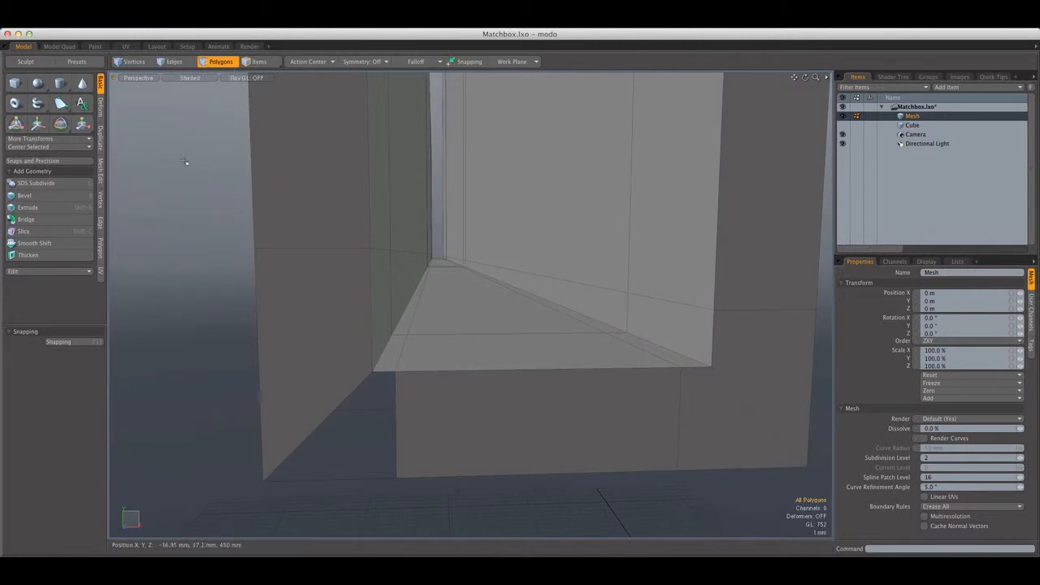
{"action": "key", "text": "super+z"}
{"action": "left_click_drag", "start_coordinate": [397, 251], "coordinate": [341, 278], "text": "alt"}
{"action": "scroll", "coordinate": [471, 330], "scroll_direction": "down", "scroll_amount": 3}
{"action": "scroll", "coordinate": [448, 286], "scroll_direction": "up", "scroll_amount": 5}
{"action": "scroll", "coordinate": [341, 279], "scroll_direction": "down", "scroll_amount": 5}
{"action": "key", "text": "alt+c"}
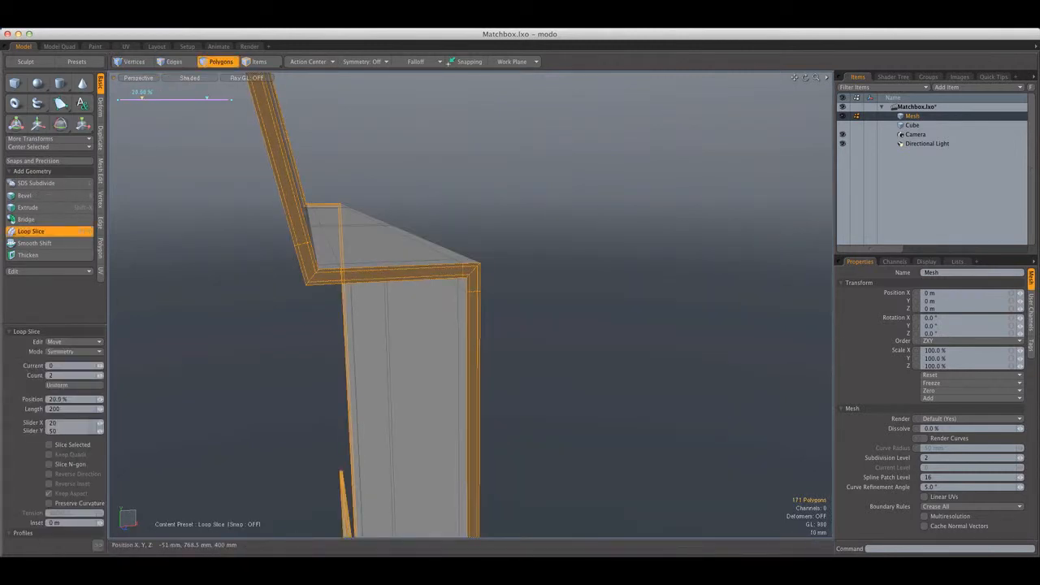
{"action": "key", "text": "q"}
Preview the cover as a subdivision surface, examine its folds, switch subdivision off, and check the flap's window notch
{"action": "left_click", "coordinate": [548, 341]}
{"action": "left_click_drag", "start_coordinate": [547, 341], "coordinate": [518, 285], "text": "alt"}
{"action": "scroll", "coordinate": [433, 365], "scroll_direction": "down", "scroll_amount": 4}
{"action": "scroll", "coordinate": [545, 287], "scroll_direction": "down", "scroll_amount": 4}
{"action": "scroll", "coordinate": [494, 366], "scroll_direction": "up", "scroll_amount": 8}
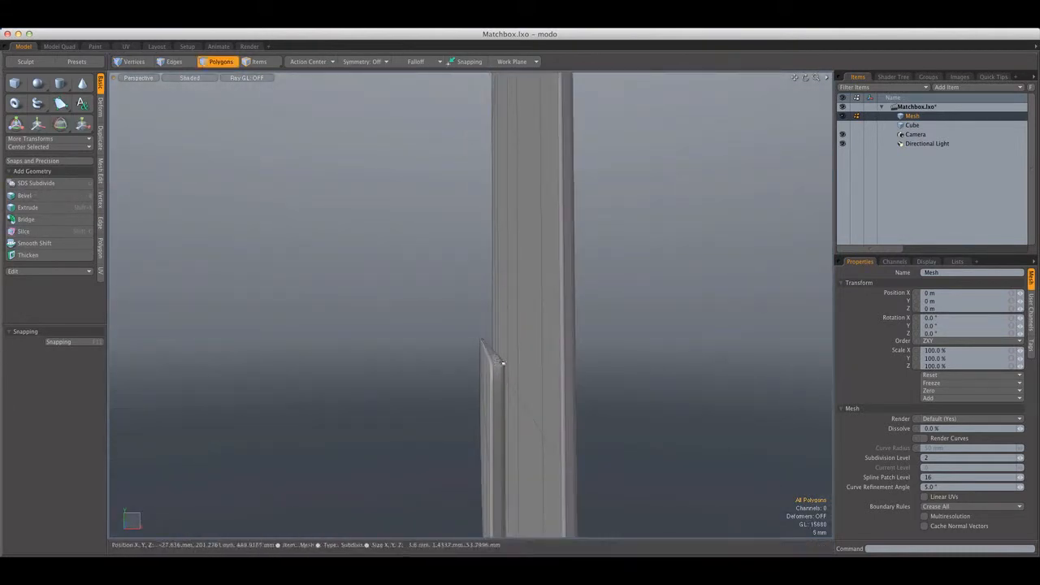
{"action": "left_click_drag", "start_coordinate": [502, 363], "coordinate": [353, 274], "text": "alt"}
{"action": "scroll", "coordinate": [446, 210], "scroll_direction": "up", "scroll_amount": 5}
{"action": "key", "text": "Tab"}
{"action": "left_click_drag", "start_coordinate": [438, 213], "coordinate": [443, 255], "text": "alt+shift"}
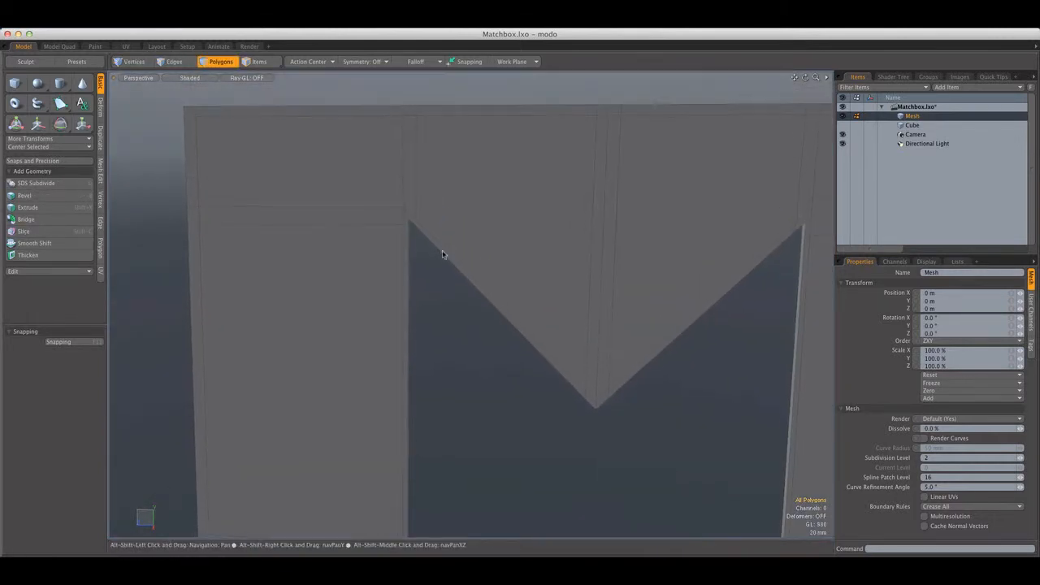
{"action": "scroll", "coordinate": [443, 254], "scroll_direction": "down", "scroll_amount": 5}
{"action": "scroll", "coordinate": [496, 264], "scroll_direction": "down", "scroll_amount": 4}
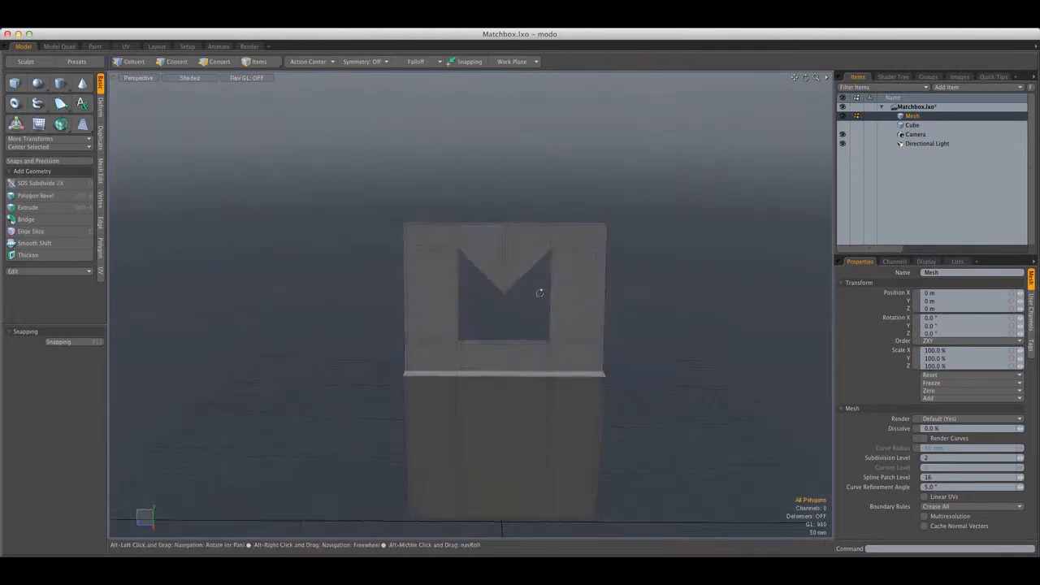
Examine the window notch's corners on the flap with subdivision switched on and off
{"action": "left_click_drag", "start_coordinate": [539, 290], "coordinate": [502, 292], "text": "alt"}
{"action": "scroll", "coordinate": [540, 291], "scroll_direction": "up", "scroll_amount": 5}
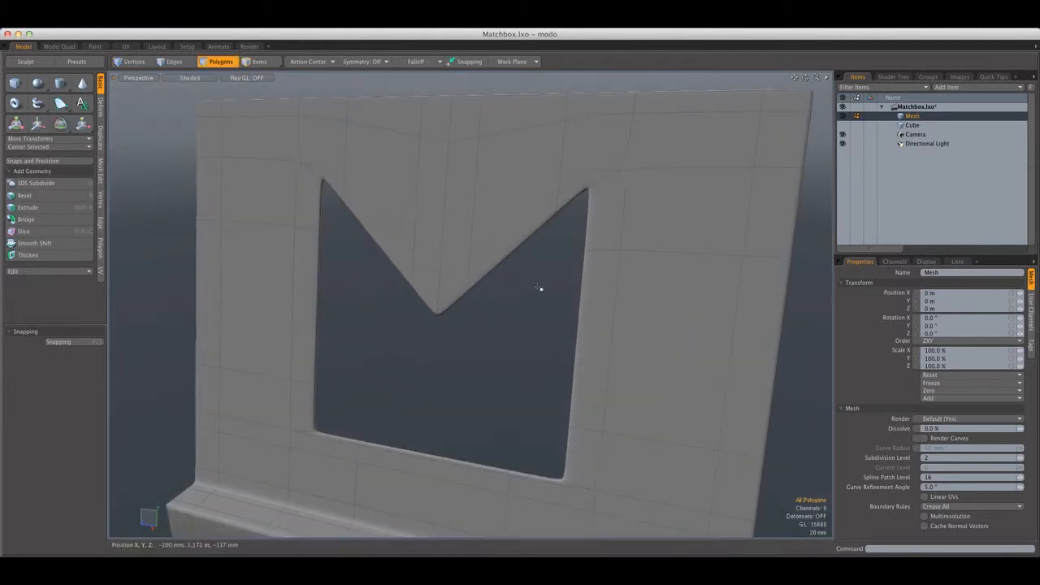
{"action": "left_click_drag", "start_coordinate": [578, 187], "coordinate": [637, 209], "text": "alt"}
{"action": "scroll", "coordinate": [568, 200], "scroll_direction": "up", "scroll_amount": 4}
{"action": "key", "text": "Tab"}
{"action": "scroll", "coordinate": [596, 206], "scroll_direction": "down", "scroll_amount": 4}
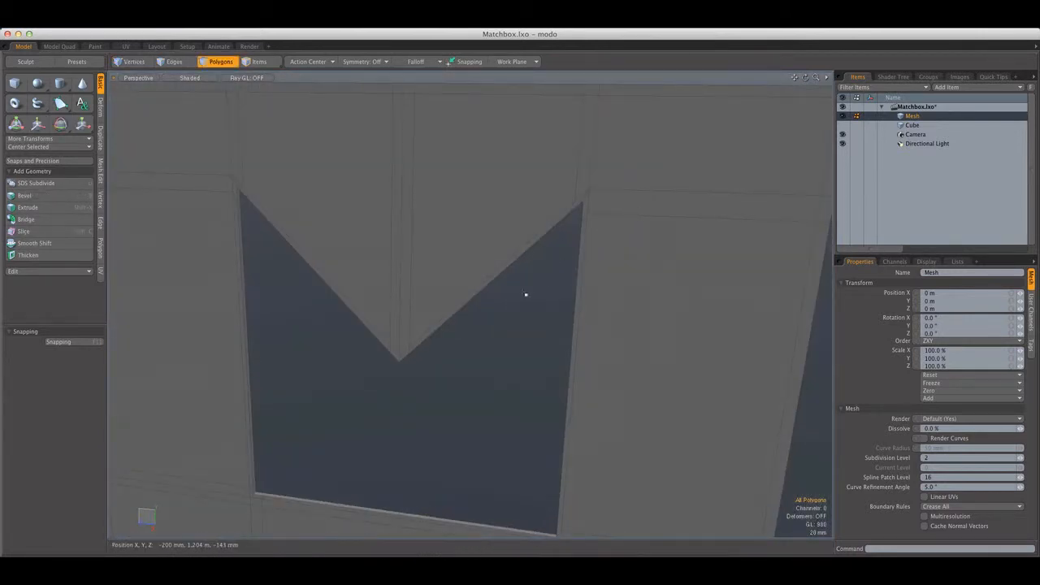
{"action": "key", "text": "Tab"}
{"action": "left_click_drag", "start_coordinate": [508, 312], "coordinate": [516, 261], "text": "alt"}
{"action": "key", "text": "Tab"}
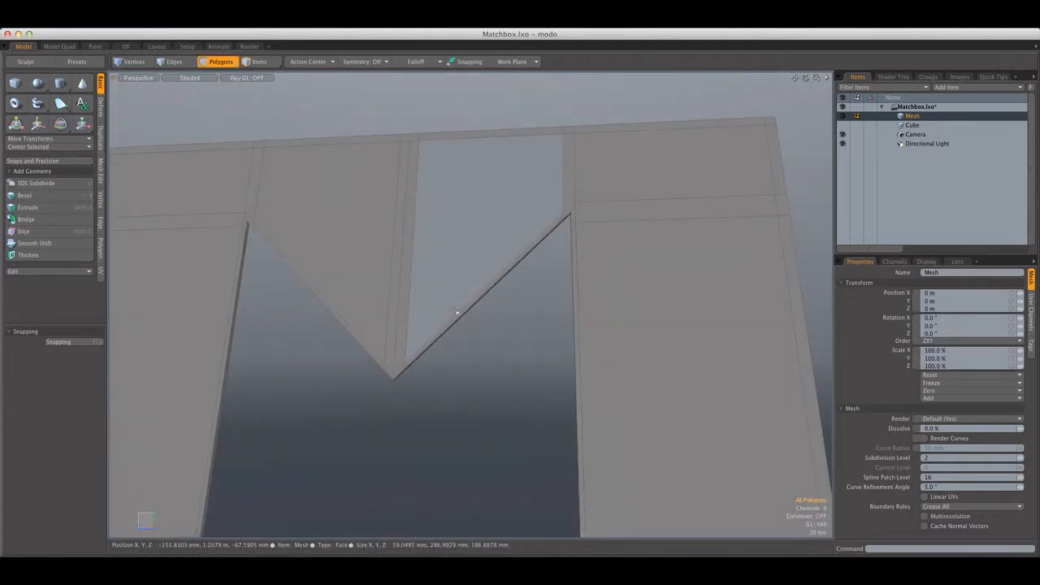
Cut supporting loop slices around the inner thickness of the flap's window opening
{"action": "scroll", "coordinate": [390, 367], "scroll_direction": "up", "scroll_amount": 3}
{"action": "left_click_drag", "start_coordinate": [391, 369], "coordinate": [372, 233], "text": "alt"}
{"action": "scroll", "coordinate": [397, 394], "scroll_direction": "up", "scroll_amount": 3}
{"action": "left_click_drag", "start_coordinate": [392, 398], "coordinate": [359, 402]}
{"action": "key", "text": "alt+c"}
{"action": "key", "text": "space"}
{"action": "left_click", "coordinate": [471, 418]}
Examine the new edge loops at the notch tip and the window's lower corners from both sides
{"action": "scroll", "coordinate": [476, 418], "scroll_direction": "down", "scroll_amount": 3}
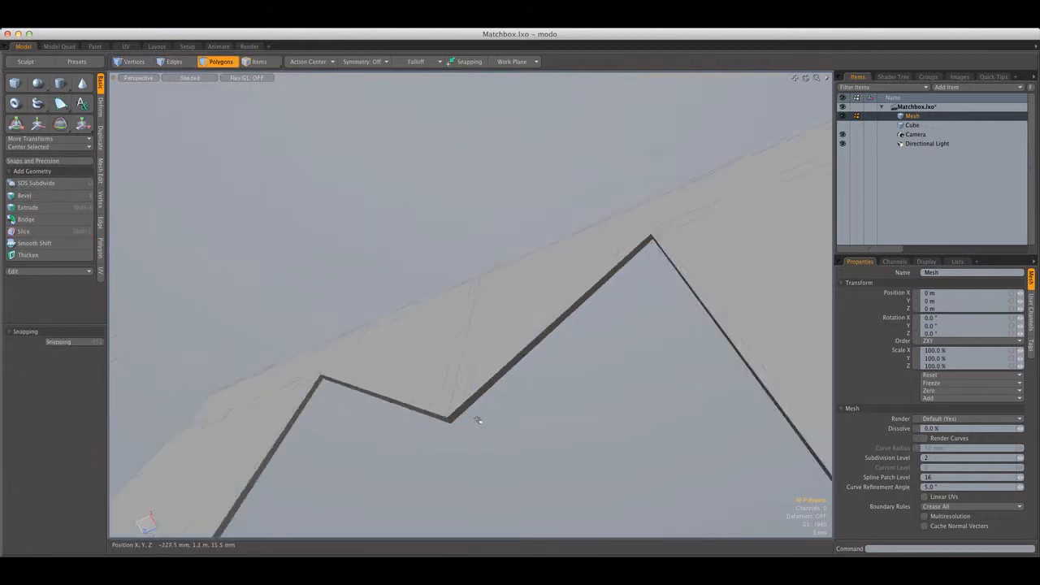
{"action": "left_click_drag", "start_coordinate": [476, 418], "coordinate": [529, 441], "text": "alt"}
{"action": "scroll", "coordinate": [545, 396], "scroll_direction": "down", "scroll_amount": 4}
{"action": "left_click_drag", "start_coordinate": [559, 362], "coordinate": [599, 378], "text": "alt"}
{"action": "scroll", "coordinate": [593, 366], "scroll_direction": "up", "scroll_amount": 5}
{"action": "scroll", "coordinate": [572, 357], "scroll_direction": "down", "scroll_amount": 4}
{"action": "scroll", "coordinate": [568, 332], "scroll_direction": "down", "scroll_amount": 5}
{"action": "scroll", "coordinate": [568, 331], "scroll_direction": "up", "scroll_amount": 5}
{"action": "scroll", "coordinate": [560, 330], "scroll_direction": "up", "scroll_amount": 6}
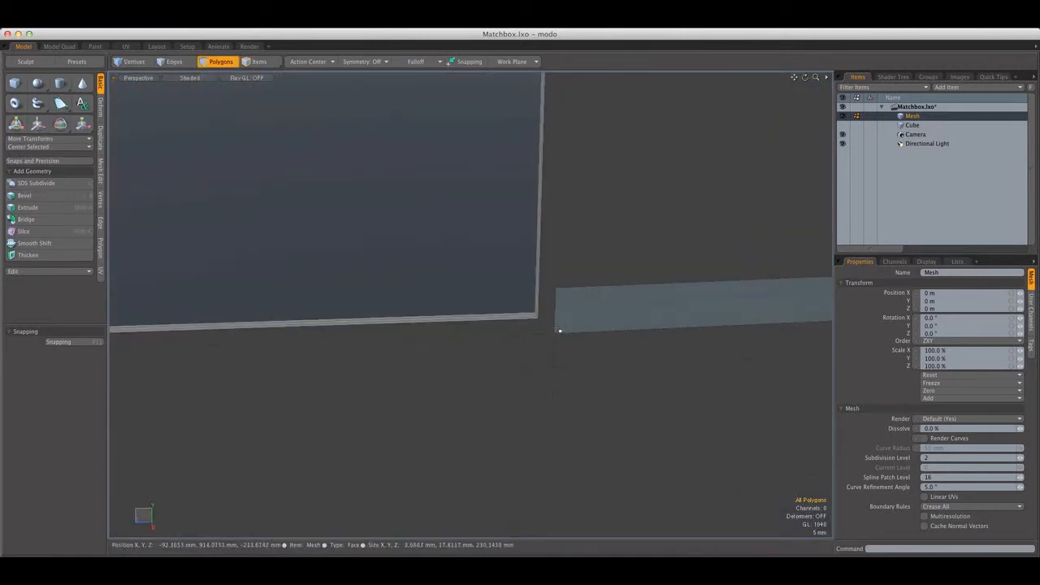
{"action": "left_click_drag", "start_coordinate": [560, 330], "coordinate": [393, 325], "text": "alt"}
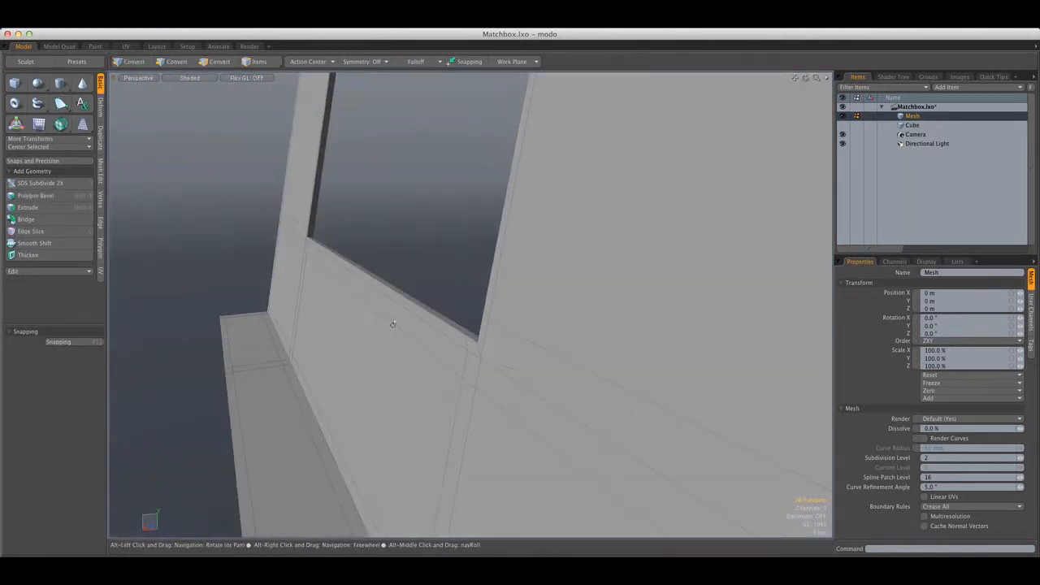
{"action": "scroll", "coordinate": [406, 323], "scroll_direction": "down", "scroll_amount": 2}
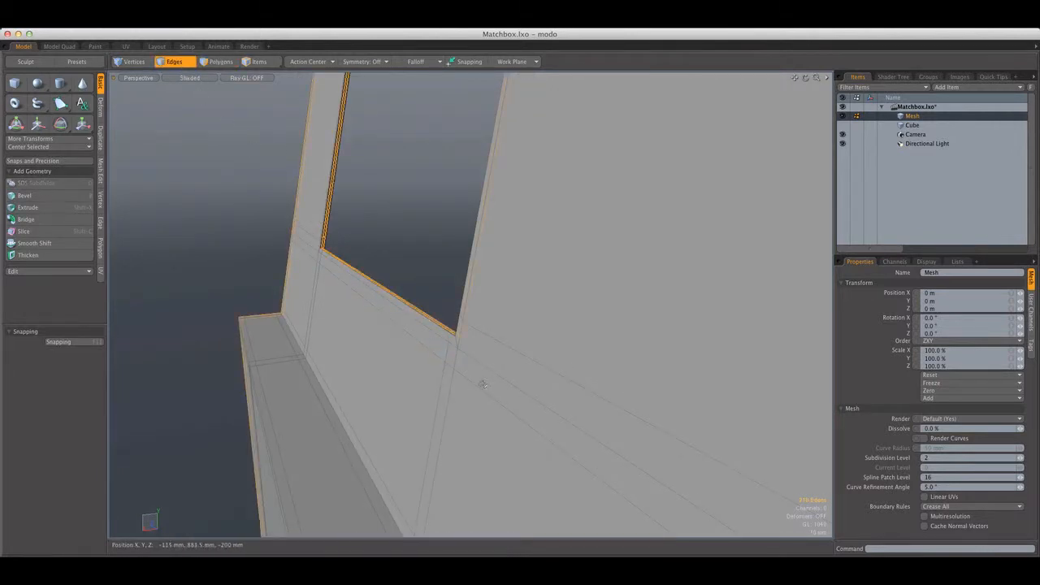
Clear the edge selection, compare the window's lower corner with and without subdivision, and leave subdivision on
{"action": "key", "text": "Escape"}
{"action": "key", "text": "Tab"}
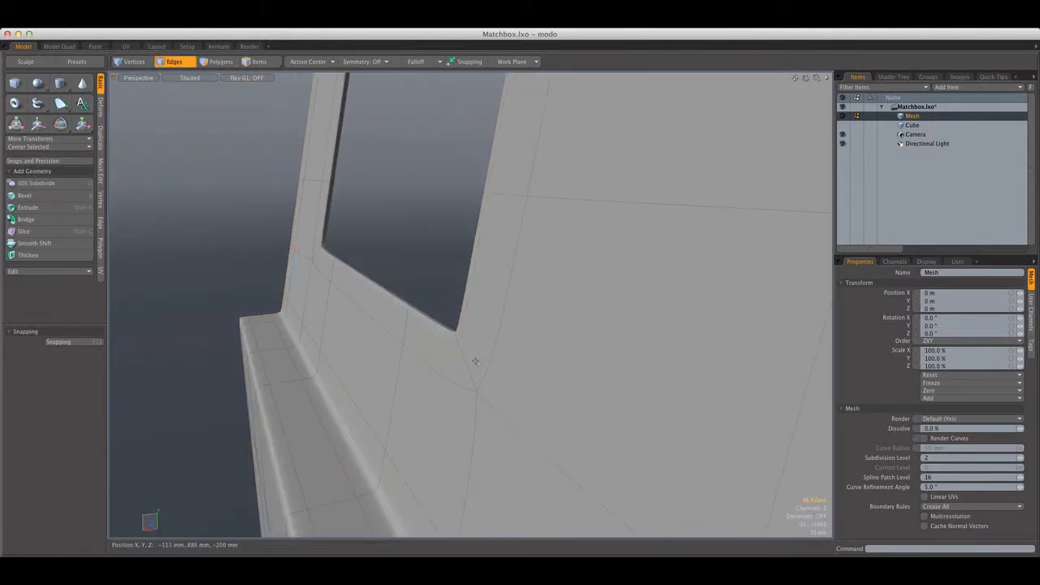
{"action": "scroll", "coordinate": [477, 360], "scroll_direction": "down", "scroll_amount": 6}
{"action": "mouse_move", "coordinate": [477, 360]}
{"action": "left_mouse_down", "text": "alt"}
{"action": "mouse_move", "coordinate": [538, 372]}
{"action": "mouse_move", "coordinate": [520, 350]}
{"action": "mouse_move", "coordinate": [503, 361]}
{"action": "mouse_move", "coordinate": [479, 347]}
{"action": "left_mouse_up", "text": "alt"}
{"action": "scroll", "coordinate": [520, 350], "scroll_direction": "up", "scroll_amount": 6}
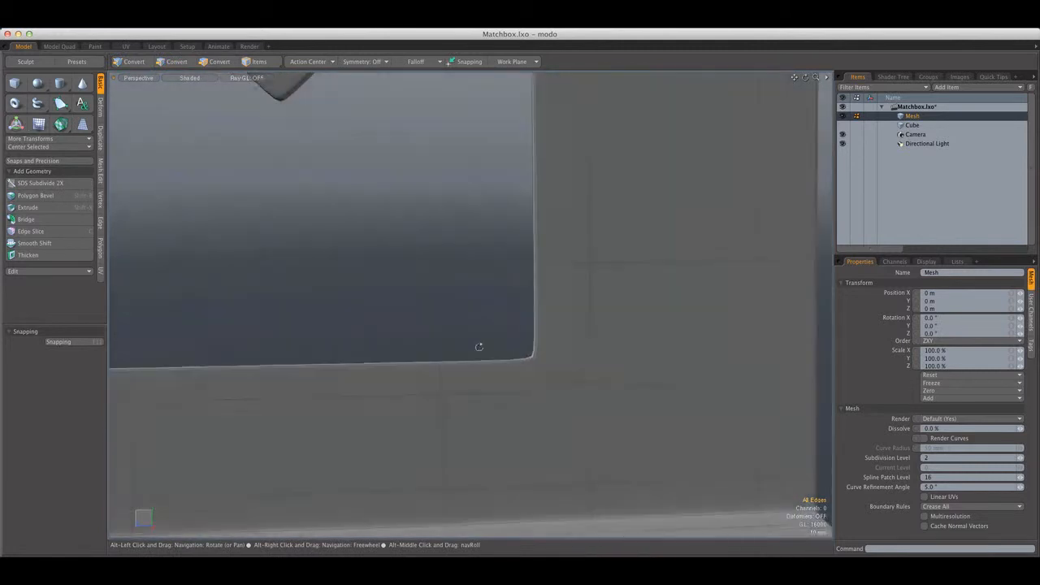
{"action": "key", "text": "Tab"}
{"action": "left_click_drag", "start_coordinate": [543, 358], "coordinate": [528, 320], "text": "alt"}
{"action": "key", "text": "2"}
{"action": "scroll", "coordinate": [527, 353], "scroll_direction": "down", "scroll_amount": 6}
{"action": "key", "text": "Tab"}
{"action": "scroll", "coordinate": [513, 339], "scroll_direction": "down", "scroll_amount": 5}
{"action": "scroll", "coordinate": [470, 334], "scroll_direction": "up", "scroll_amount": 5}
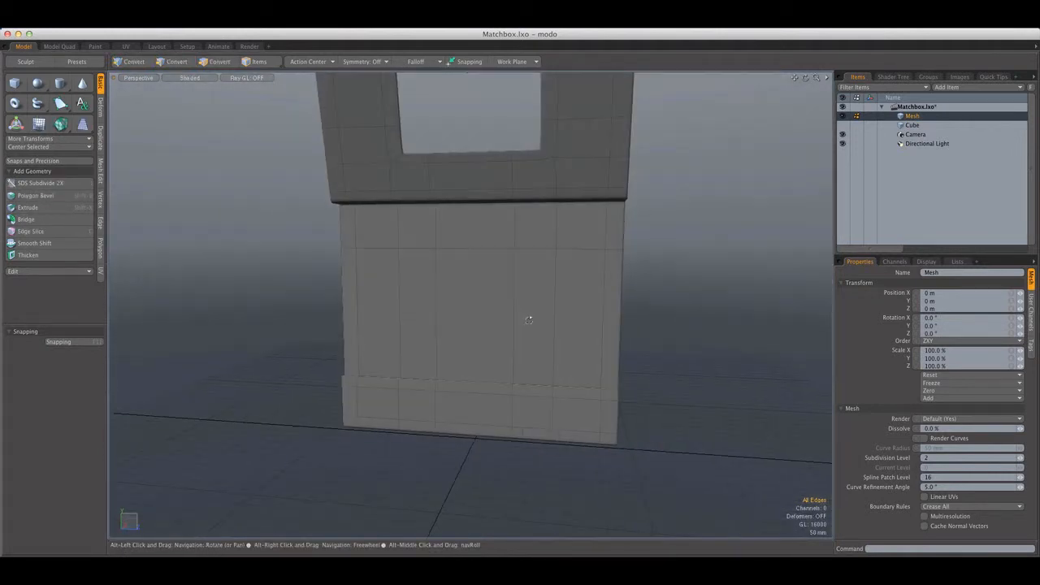
Duplicate the five outer polygons of the short bottom panel in place and isolate the copied strip
{"action": "left_click_drag", "start_coordinate": [276, 294], "coordinate": [409, 333], "text": "alt+shift"}
{"action": "scroll", "coordinate": [399, 385], "scroll_direction": "up", "scroll_amount": 6}
{"action": "mouse_move", "coordinate": [398, 385]}
{"action": "left_mouse_down", "text": "alt+shift"}
{"action": "mouse_move", "coordinate": [402, 323]}
{"action": "mouse_move", "coordinate": [648, 256]}
{"action": "mouse_move", "coordinate": [651, 232]}
{"action": "mouse_move", "coordinate": [552, 290]}
{"action": "mouse_move", "coordinate": [465, 318]}
{"action": "left_mouse_up", "text": "alt+shift"}
{"action": "scroll", "coordinate": [695, 241], "scroll_direction": "down", "scroll_amount": 5}
{"action": "scroll", "coordinate": [552, 290], "scroll_direction": "down", "scroll_amount": 3}
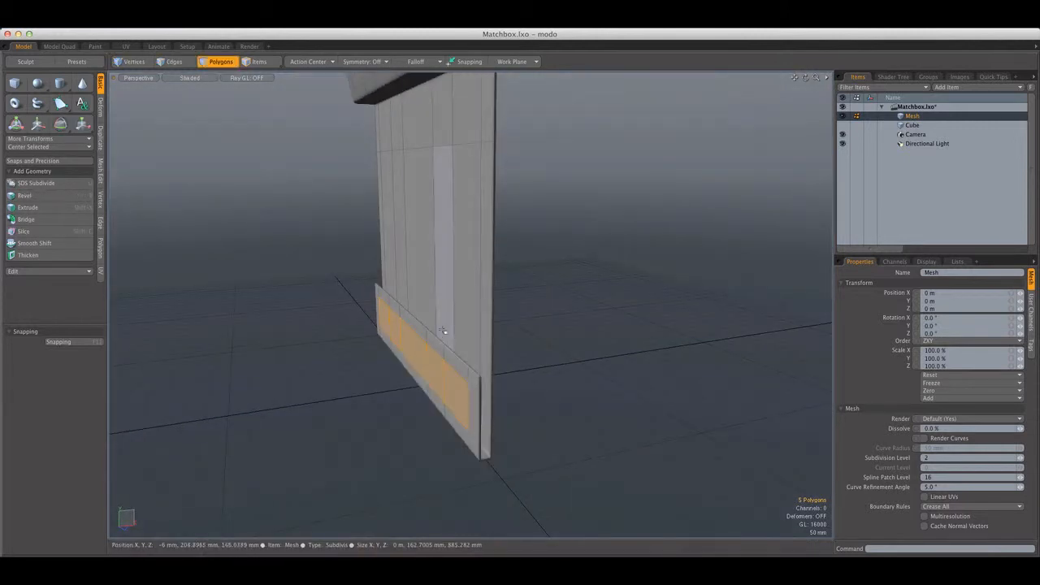
{"action": "double_click", "coordinate": [487, 287]}
{"action": "key", "text": "Delete"}
{"action": "key", "text": "super+v"}
{"action": "left_click_drag", "start_coordinate": [493, 292], "coordinate": [447, 349], "text": "alt"}
{"action": "left_click_drag", "start_coordinate": [447, 349], "coordinate": [479, 292], "text": "alt+shift"}
{"action": "double_click", "coordinate": [467, 286]}
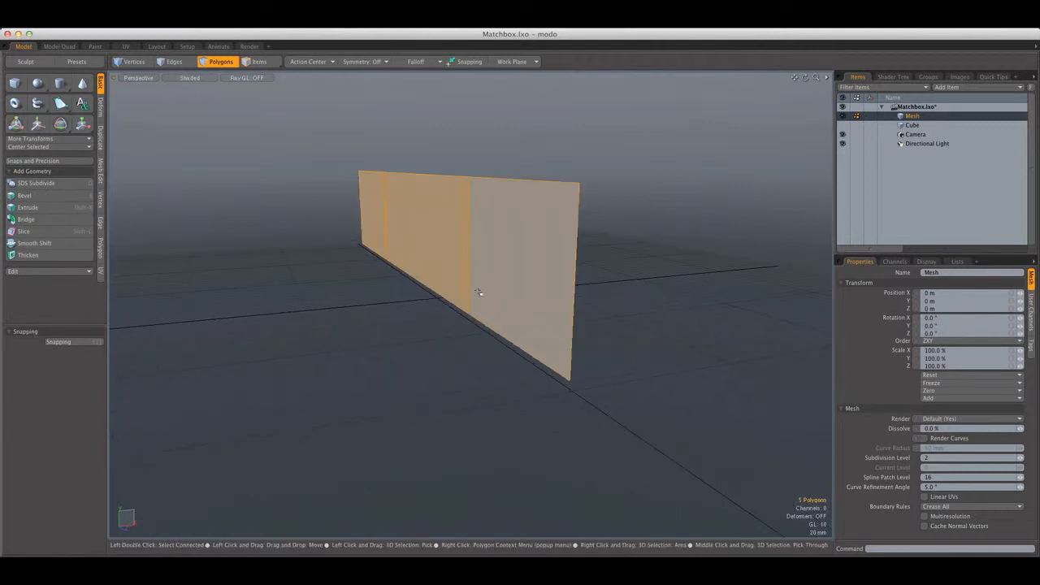
Reduce the isolated strip to a single four-sided polygon, check its edges in wireframe, and return to shaded display
{"action": "left_click", "coordinate": [341, 292]}
{"action": "left_click_drag", "start_coordinate": [342, 293], "coordinate": [409, 299], "text": "alt"}
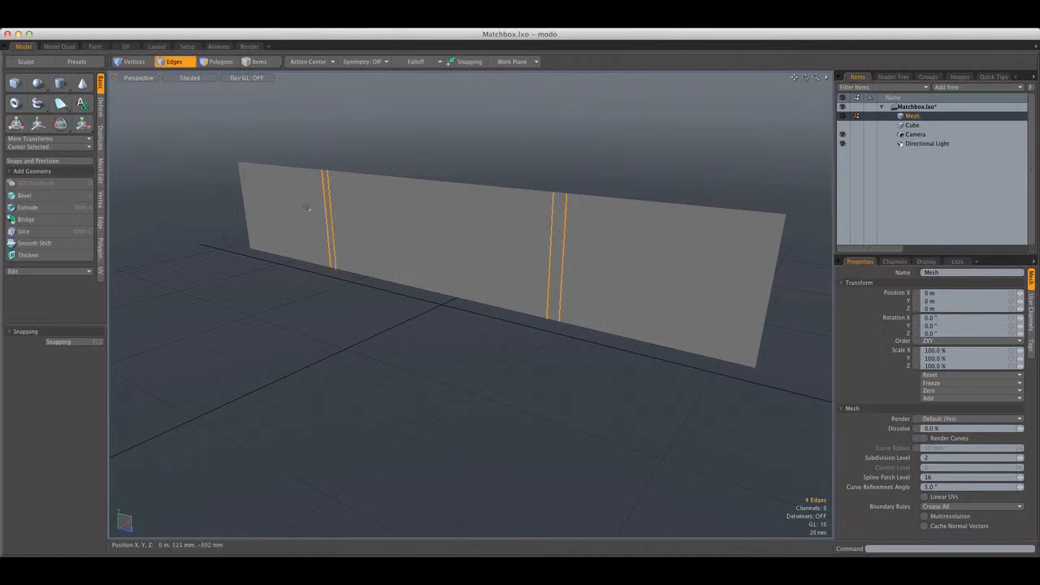
{"action": "left_click", "coordinate": [189, 77]}
{"action": "left_click", "coordinate": [215, 86]}
{"action": "right_click_drag", "start_coordinate": [823, 384], "coordinate": [743, 132]}
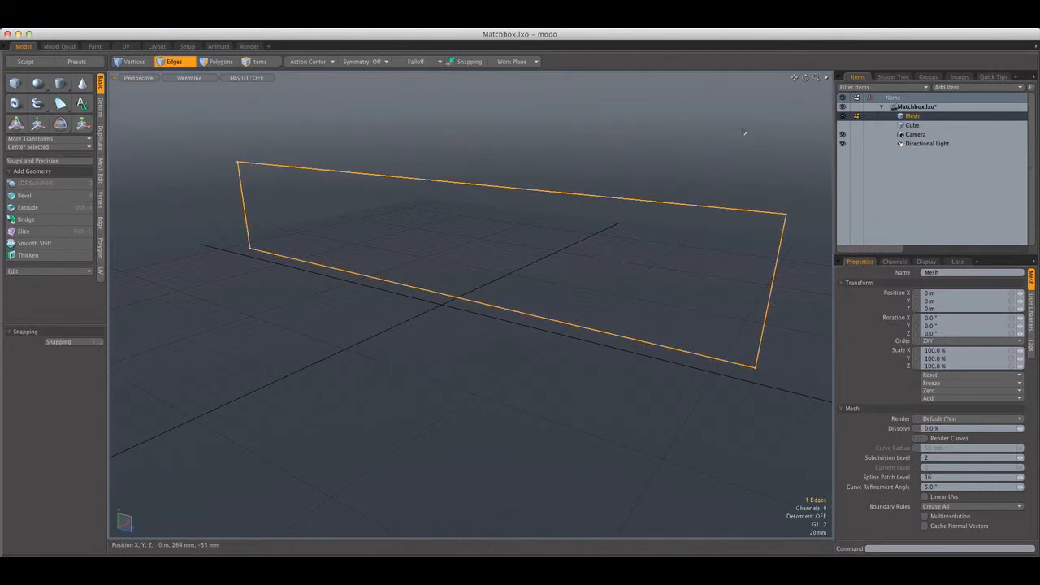
{"action": "left_click", "coordinate": [185, 79]}
{"action": "left_click", "coordinate": [177, 97]}
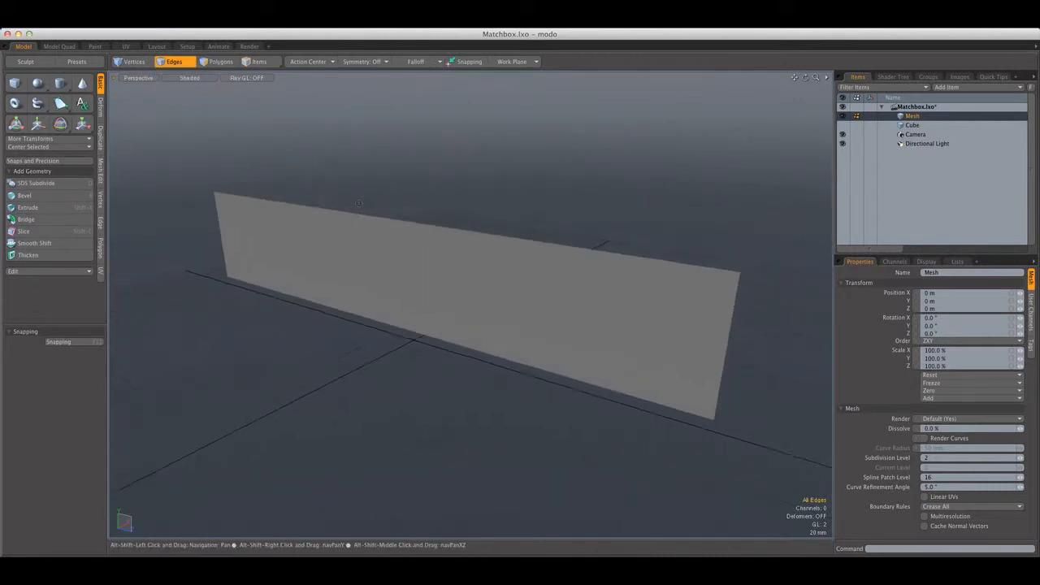
Show the whole cover again and extrude the strip polygon along X into a thin unsubdivided slab on the short panel
{"action": "left_click", "coordinate": [398, 255]}
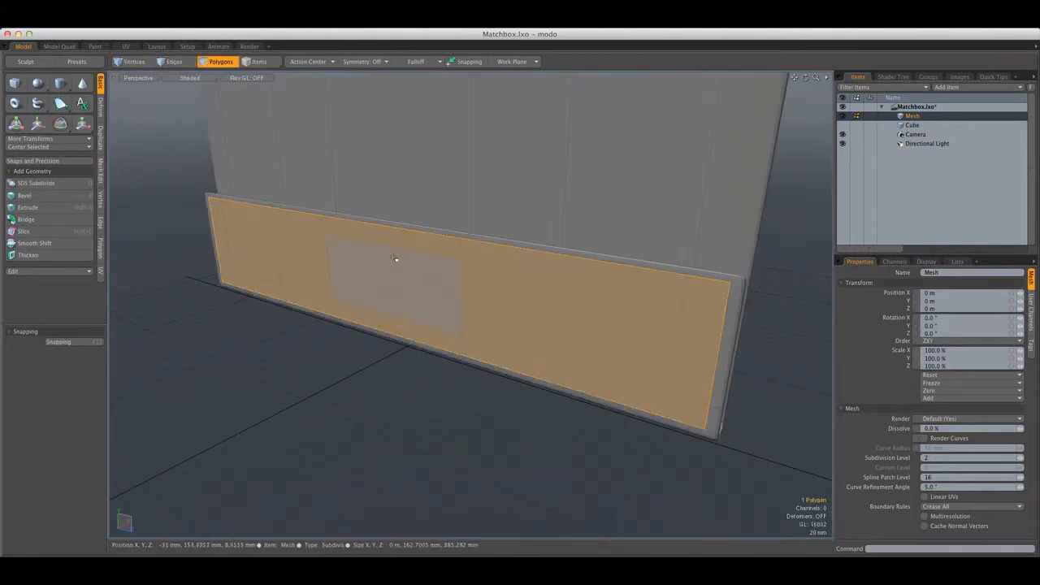
{"action": "left_click_drag", "start_coordinate": [387, 255], "coordinate": [445, 244], "text": "alt"}
{"action": "scroll", "coordinate": [472, 269], "scroll_direction": "up", "scroll_amount": 5}
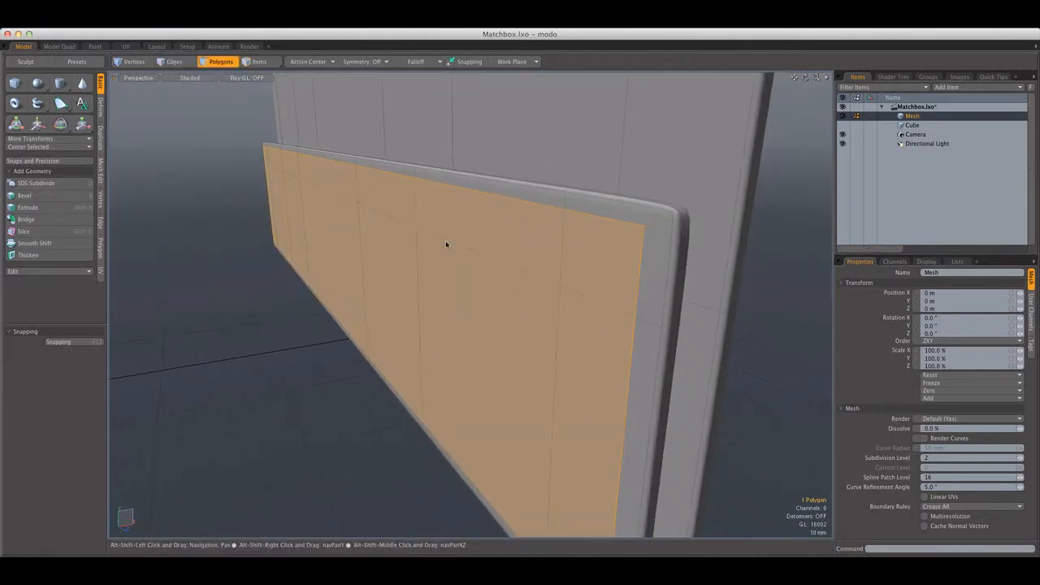
{"action": "key", "text": "shift+x"}
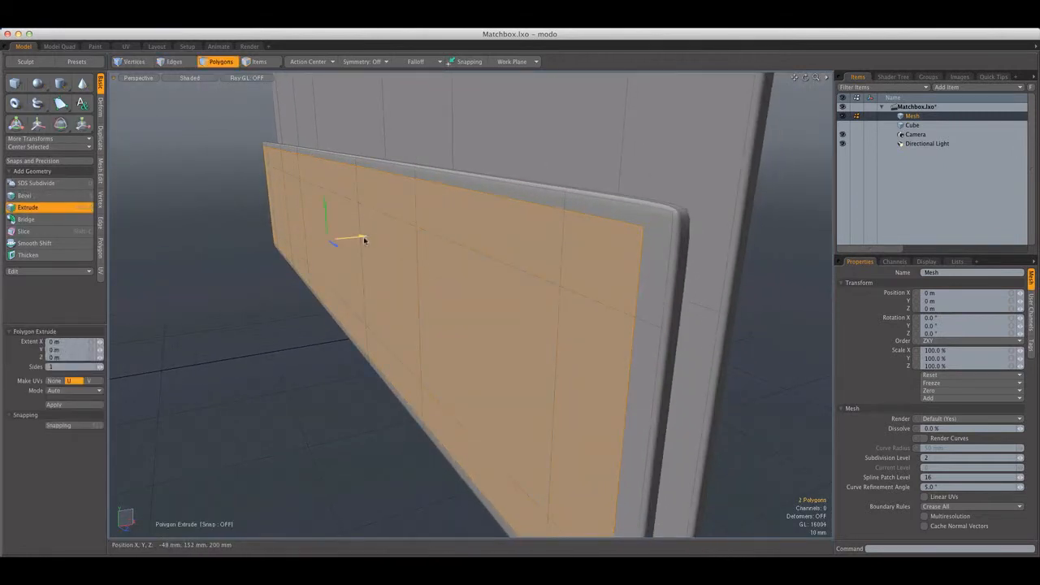
{"action": "key", "text": "Escape"}
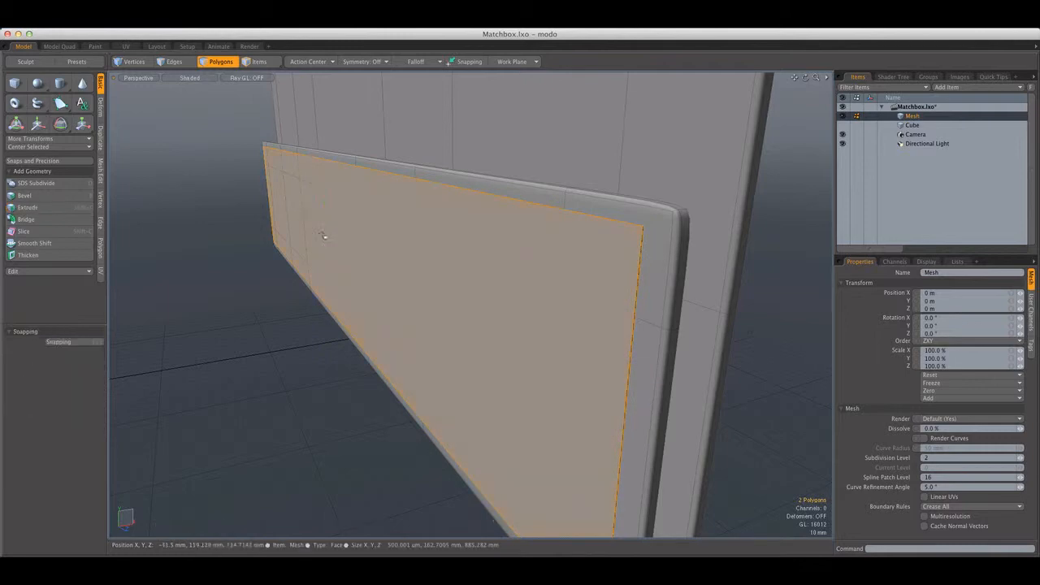
{"action": "key", "text": "Escape"}
Isolate the extruded strip, delete its back polygon, and show the whole cover again
{"action": "left_click_drag", "start_coordinate": [323, 234], "coordinate": [304, 267], "text": "alt"}
{"action": "scroll", "coordinate": [350, 268], "scroll_direction": "down", "scroll_amount": 8}
{"action": "left_click_drag", "start_coordinate": [366, 267], "coordinate": [480, 272], "text": "alt"}
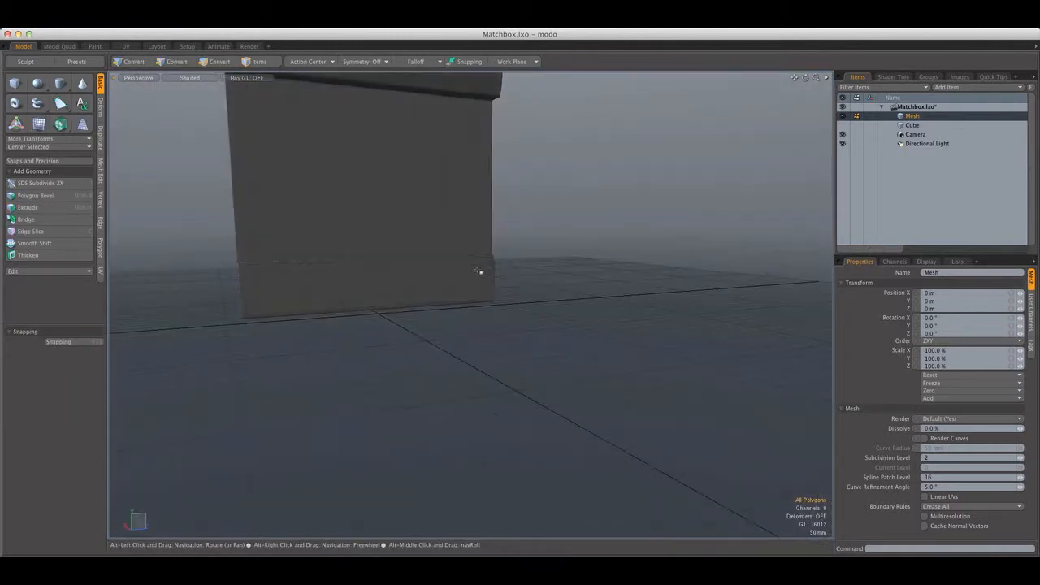
{"action": "scroll", "coordinate": [408, 269], "scroll_direction": "up", "scroll_amount": 6}
{"action": "left_click_drag", "start_coordinate": [274, 267], "coordinate": [437, 237], "text": "alt"}
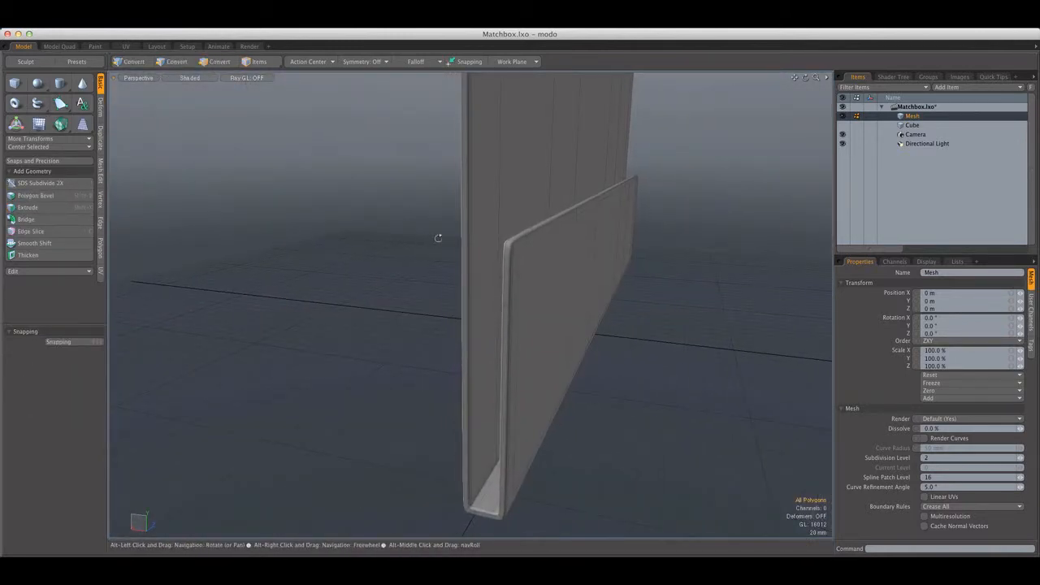
{"action": "scroll", "coordinate": [533, 245], "scroll_direction": "up", "scroll_amount": 4}
{"action": "scroll", "coordinate": [536, 247], "scroll_direction": "down", "scroll_amount": 4}
{"action": "left_click", "coordinate": [537, 248]}
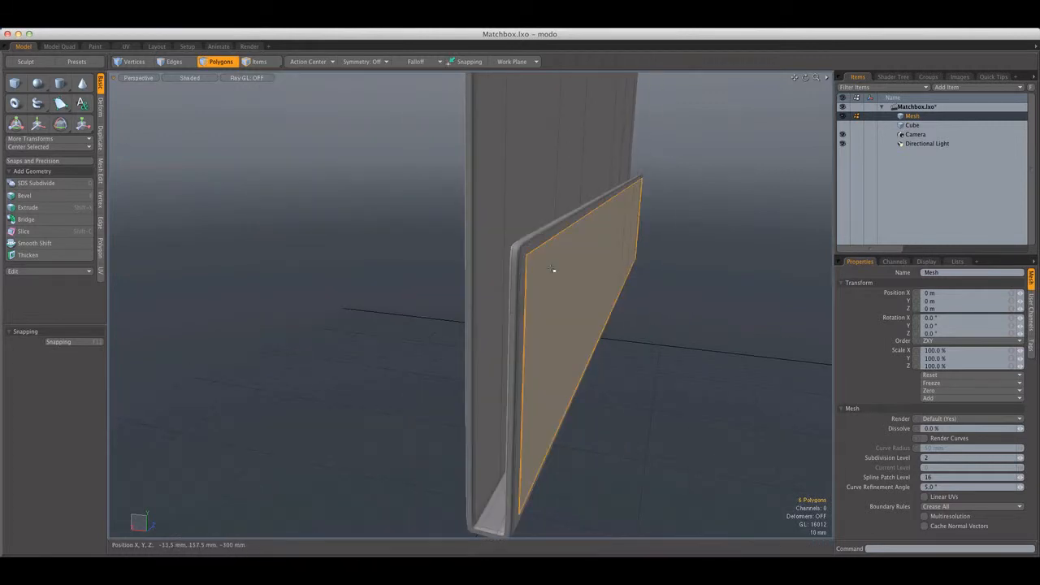
{"action": "key", "text": "shift+h"}
{"action": "left_click_drag", "start_coordinate": [677, 318], "coordinate": [666, 298], "text": "alt"}
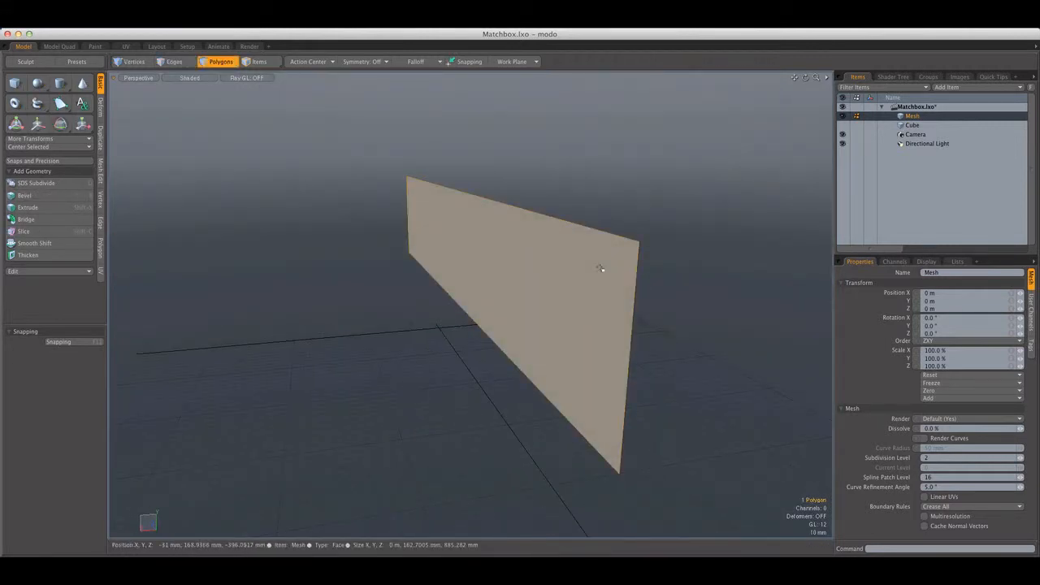
{"action": "key", "text": "h"}
{"action": "key", "text": "u"}
Check the finished cover from the front and rename its mesh item as Matchbox
{"action": "mouse_move", "coordinate": [601, 269]}
{"action": "left_mouse_down", "text": "alt"}
{"action": "mouse_move", "coordinate": [574, 258]}
{"action": "mouse_move", "coordinate": [609, 267]}
{"action": "left_mouse_up", "text": "alt"}
{"action": "scroll", "coordinate": [610, 267], "scroll_direction": "down", "scroll_amount": 5}
{"action": "scroll", "coordinate": [610, 266], "scroll_direction": "down", "scroll_amount": 6}
{"action": "mouse_move", "coordinate": [545, 290]}
{"action": "left_mouse_down", "text": "alt"}
{"action": "mouse_move", "coordinate": [515, 225]}
{"action": "mouse_move", "coordinate": [465, 249]}
{"action": "mouse_move", "coordinate": [496, 292]}
{"action": "mouse_move", "coordinate": [456, 233]}
{"action": "mouse_move", "coordinate": [461, 251]}
{"action": "mouse_move", "coordinate": [568, 274]}
{"action": "mouse_move", "coordinate": [564, 239]}
{"action": "mouse_move", "coordinate": [573, 233]}
{"action": "left_mouse_up", "text": "alt"}
{"action": "scroll", "coordinate": [502, 250], "scroll_direction": "up", "scroll_amount": 5}
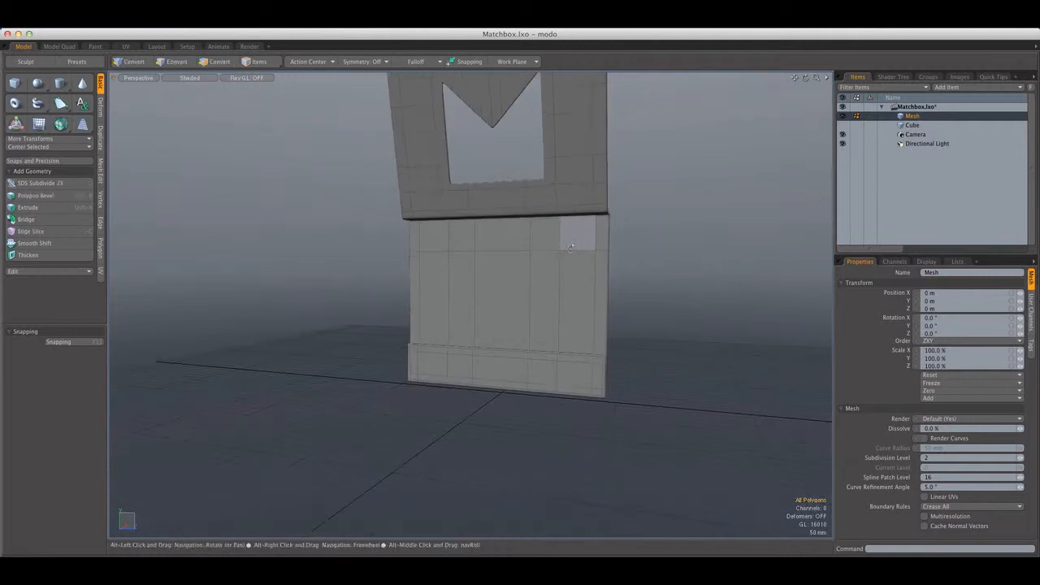
{"action": "scroll", "coordinate": [584, 243], "scroll_direction": "up", "scroll_amount": 4}
{"action": "scroll", "coordinate": [584, 242], "scroll_direction": "up", "scroll_amount": 4}
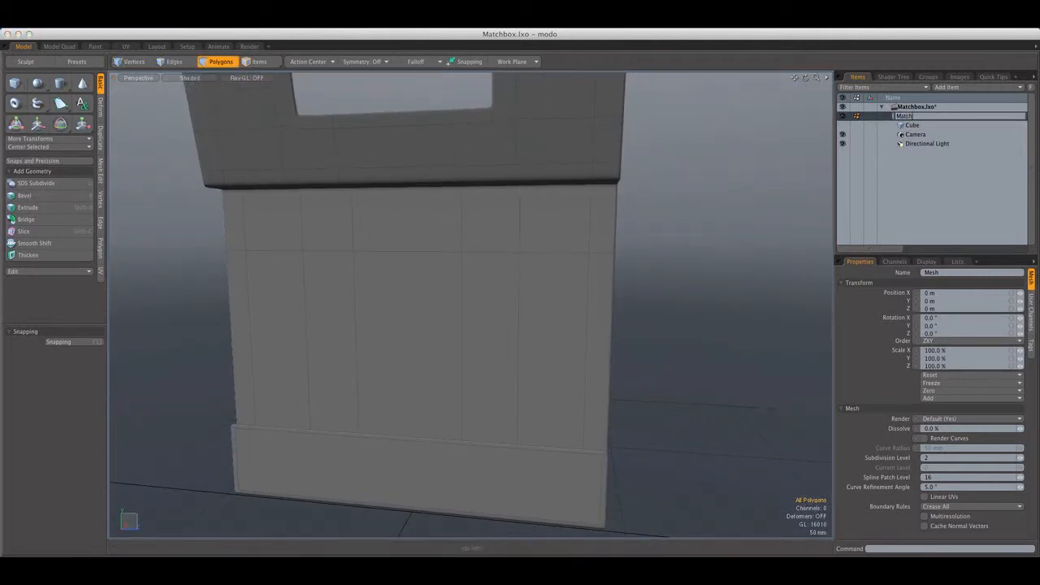
Switch to the Cube item and remove the four edges running through the middle of its V notch
{"action": "left_click", "coordinate": [913, 125]}
{"action": "key", "text": "shift+a"}
{"action": "left_click_drag", "start_coordinate": [358, 192], "coordinate": [296, 109], "text": "alt"}
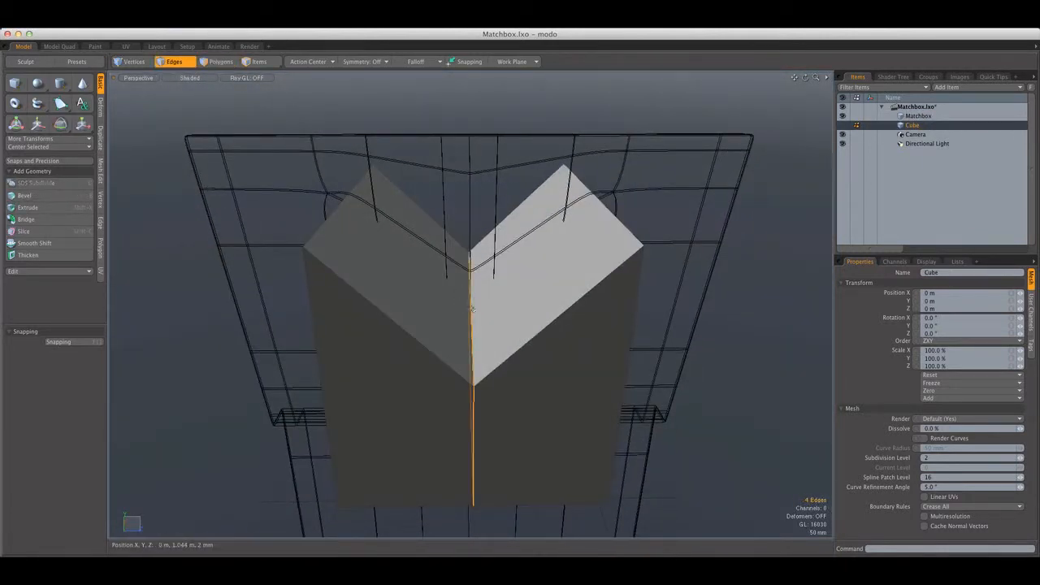
{"action": "key", "text": "BackSpace"}
{"action": "left_click_drag", "start_coordinate": [455, 268], "coordinate": [262, 113], "text": "ctrl+alt"}
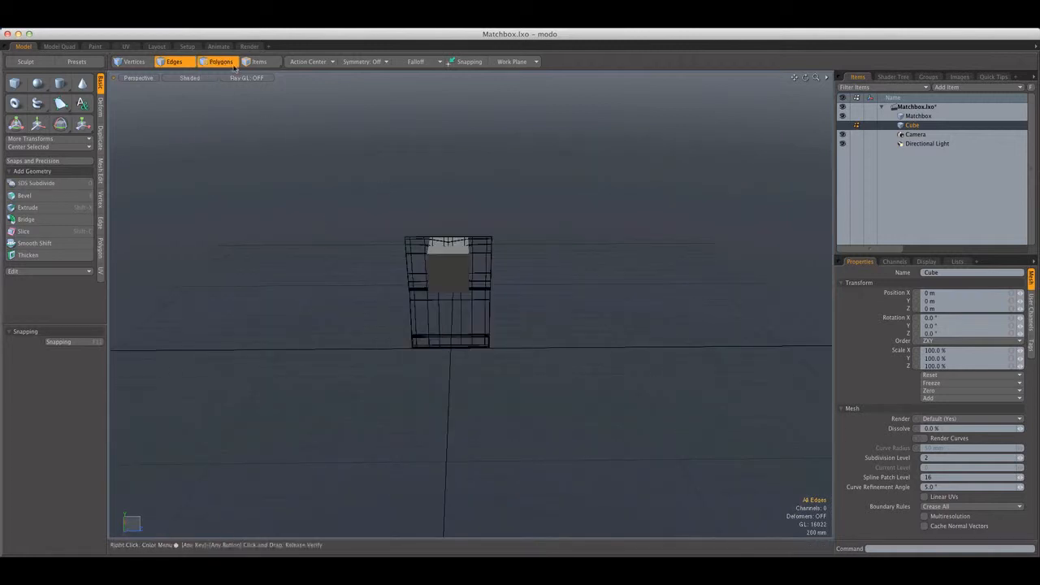
Select the whole box and scale it down in X to a thin slab, using 20.5% for the final scaling
{"action": "double_click", "coordinate": [457, 290]}
{"action": "left_click_drag", "start_coordinate": [457, 290], "coordinate": [422, 272], "text": "alt"}
{"action": "key", "text": "shift+a"}
{"action": "left_click_drag", "start_coordinate": [476, 250], "coordinate": [447, 264], "text": "alt"}
{"action": "left_click_drag", "start_coordinate": [447, 264], "coordinate": [485, 277], "text": "ctrl+alt"}
{"action": "key", "text": "r"}
{"action": "left_click_drag", "start_coordinate": [453, 286], "coordinate": [478, 303]}
{"action": "key", "text": "q"}
{"action": "key", "text": "shift+a"}
{"action": "key", "text": "r"}
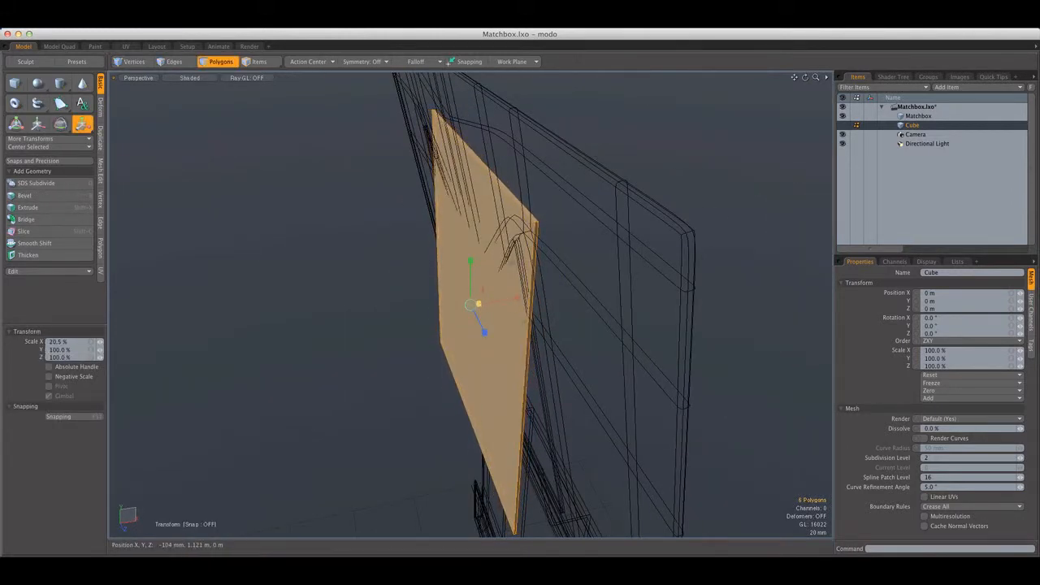
{"action": "key", "text": "q"}
Switch to the Front view and move the thin slab down beside the cover's tall panel
{"action": "scroll", "coordinate": [541, 291], "scroll_direction": "down", "scroll_amount": 8}
{"action": "left_click_drag", "start_coordinate": [541, 291], "coordinate": [524, 252], "text": "alt"}
{"action": "left_click", "coordinate": [150, 80]}
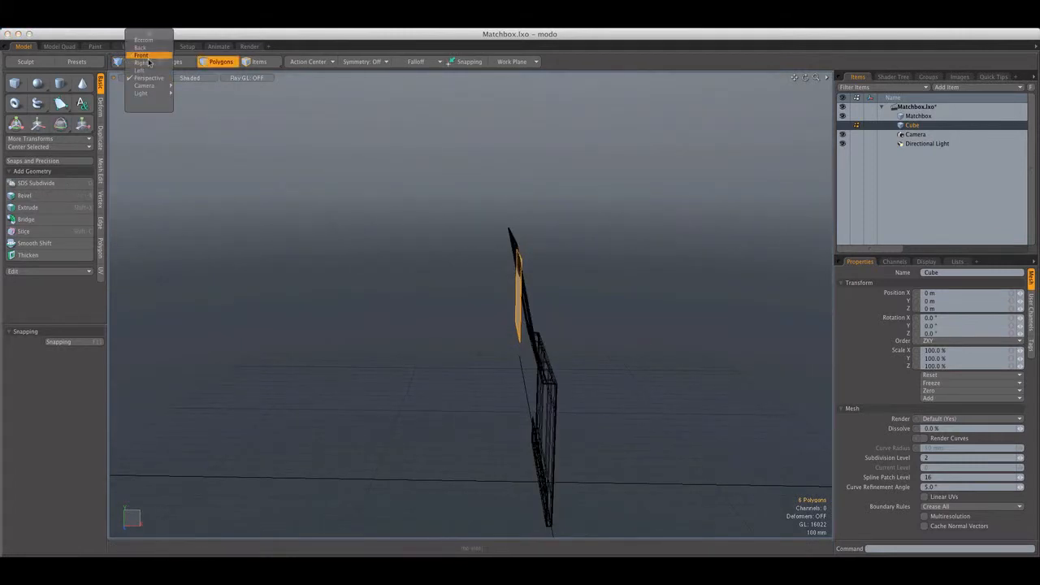
{"action": "left_click", "coordinate": [149, 56]}
{"action": "left_click_drag", "start_coordinate": [431, 265], "coordinate": [374, 174], "text": "alt+shift"}
{"action": "key", "text": "w"}
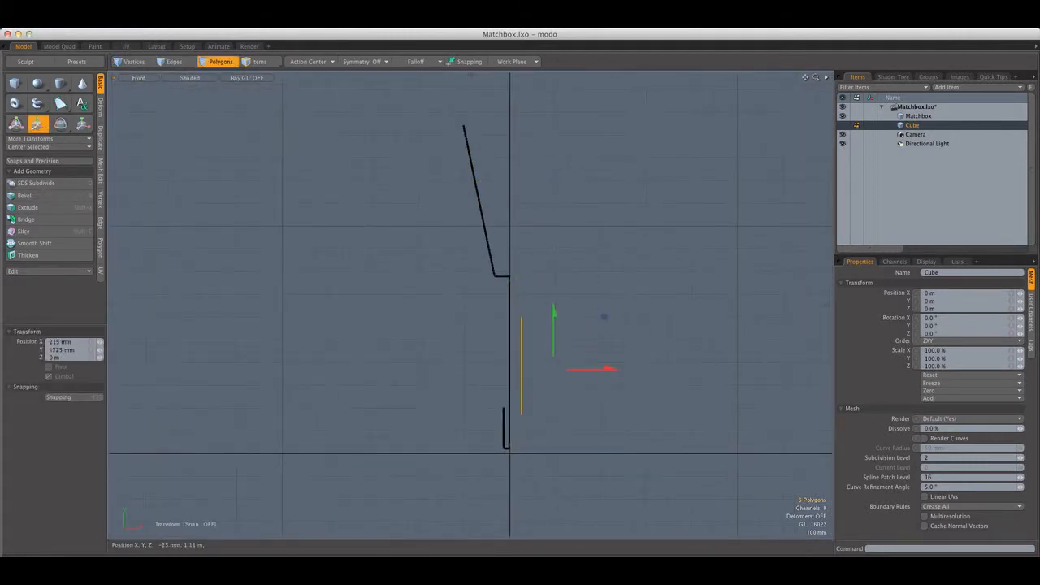
{"action": "key", "text": "q"}
Position the slab inside the bottom fold against the tall panel and scale it slightly thicker in X
{"action": "scroll", "coordinate": [512, 419], "scroll_direction": "up", "scroll_amount": 6}
{"action": "left_click_drag", "start_coordinate": [512, 419], "coordinate": [481, 248], "text": "alt+shift"}
{"action": "scroll", "coordinate": [481, 249], "scroll_direction": "up", "scroll_amount": 4}
{"action": "key", "text": "w"}
{"action": "left_click_drag", "start_coordinate": [475, 115], "coordinate": [486, 115]}
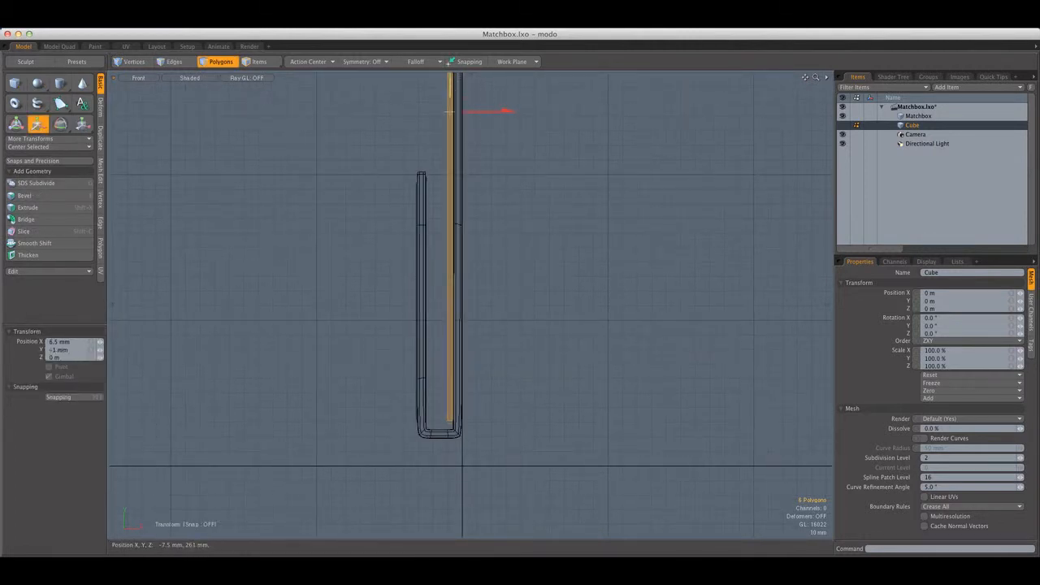
{"action": "key", "text": "r"}
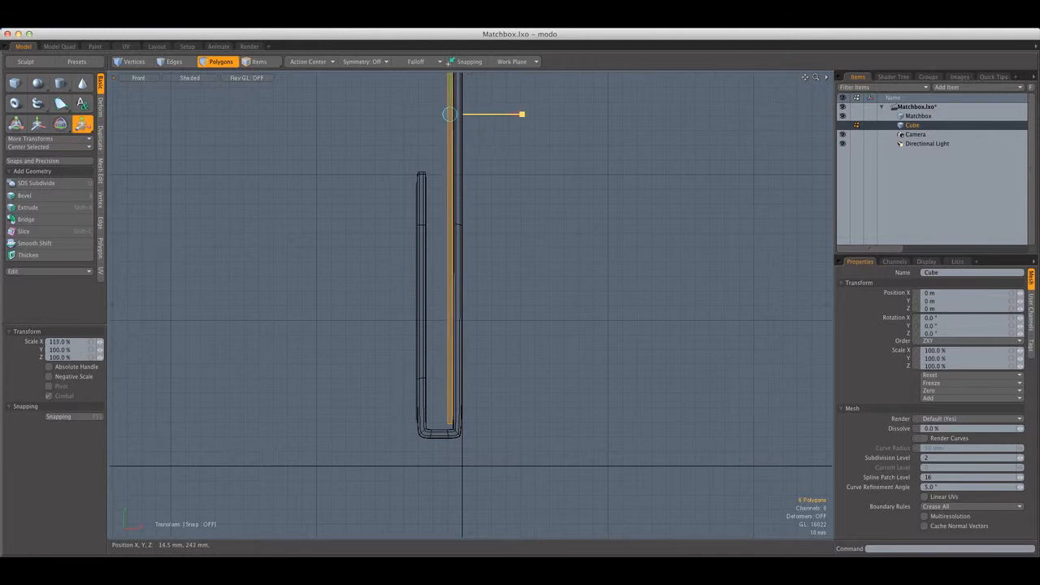
{"action": "left_click_drag", "start_coordinate": [496, 116], "coordinate": [552, 115]}
Try a duplicate of the slab moved -11.5 mm in X against the short panel, and delete the copy
{"action": "key", "text": "w"}
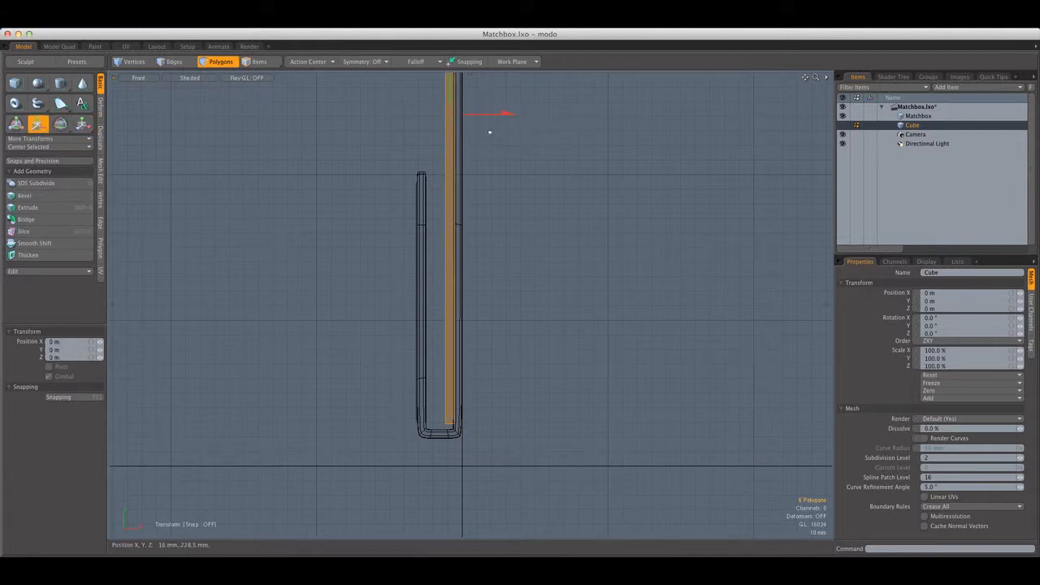
{"action": "left_click_drag", "start_coordinate": [449, 113], "coordinate": [433, 113]}
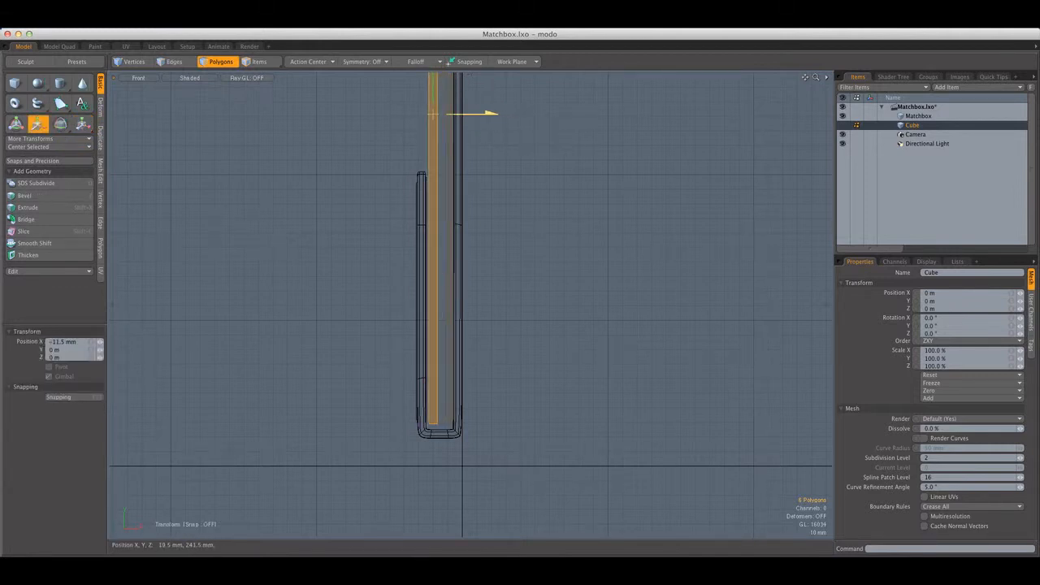
{"action": "key", "text": "q"}
{"action": "key", "text": "Delete"}
{"action": "scroll", "coordinate": [471, 106], "scroll_direction": "down", "scroll_amount": 5}
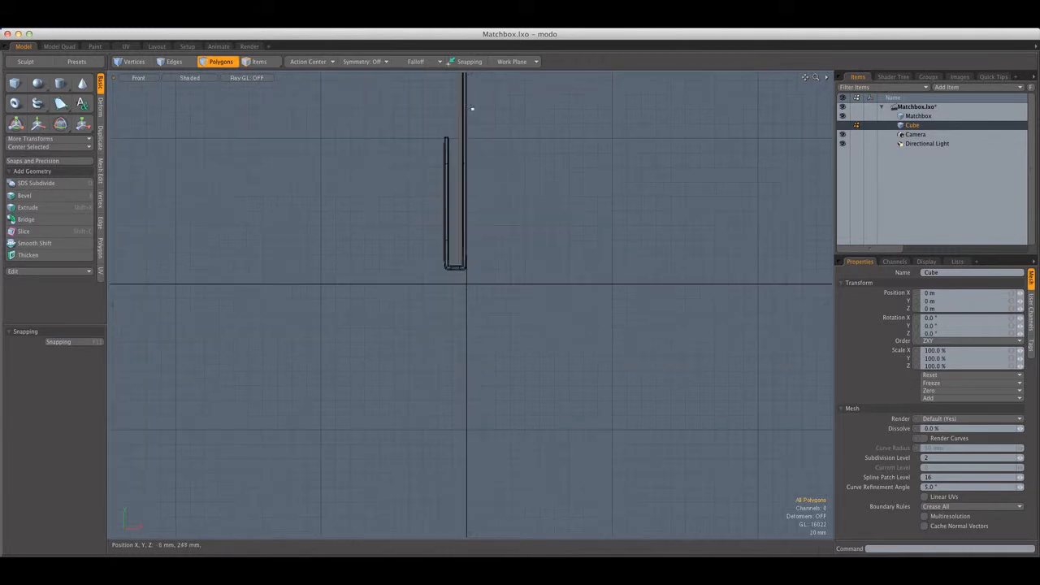
Select the match slab and move it -2 mm in X and down to the floor of the bottom fold
{"action": "left_click_drag", "start_coordinate": [470, 119], "coordinate": [474, 178], "text": "alt"}
{"action": "scroll", "coordinate": [483, 275], "scroll_direction": "up", "scroll_amount": 4}
{"action": "double_click", "coordinate": [474, 259]}
{"action": "key", "text": "r"}
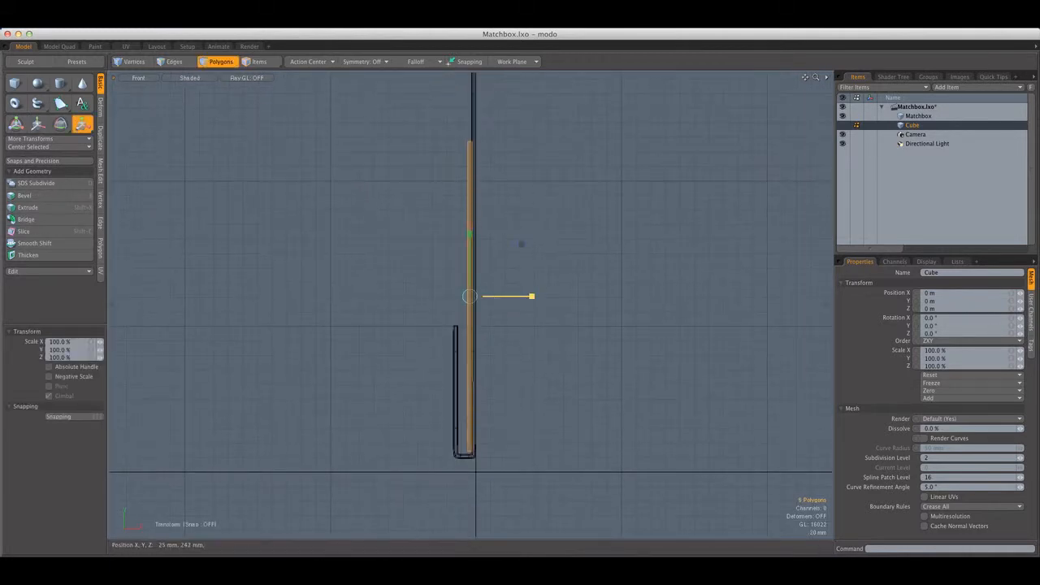
{"action": "key", "text": "q"}
{"action": "left_click_drag", "start_coordinate": [485, 287], "coordinate": [474, 220], "text": "alt"}
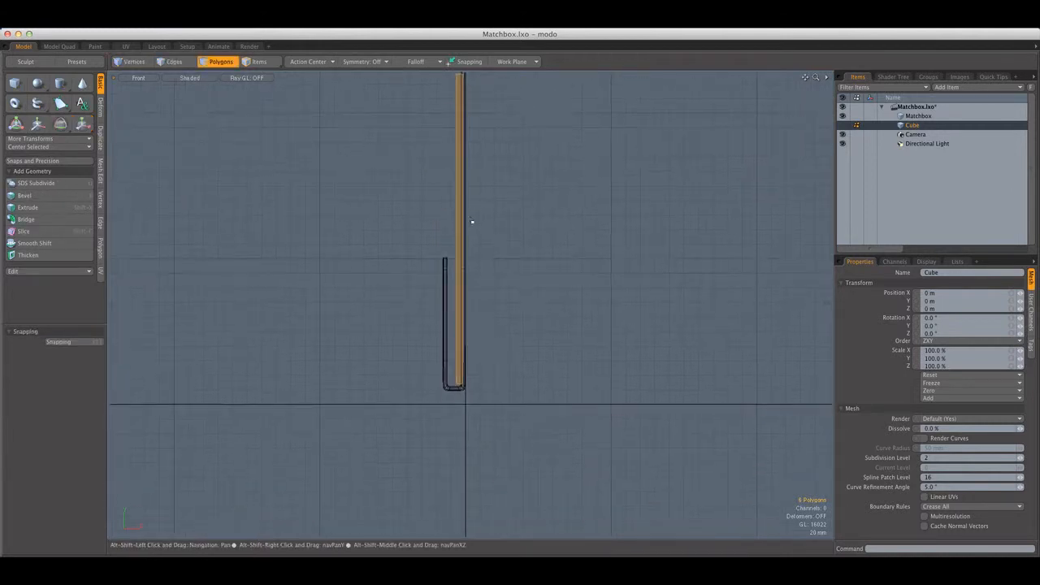
{"action": "scroll", "coordinate": [465, 271], "scroll_direction": "up", "scroll_amount": 3}
{"action": "left_click_drag", "start_coordinate": [466, 271], "coordinate": [467, 183], "text": "alt"}
{"action": "key", "text": "w"}
{"action": "left_click_drag", "start_coordinate": [504, 324], "coordinate": [485, 326]}
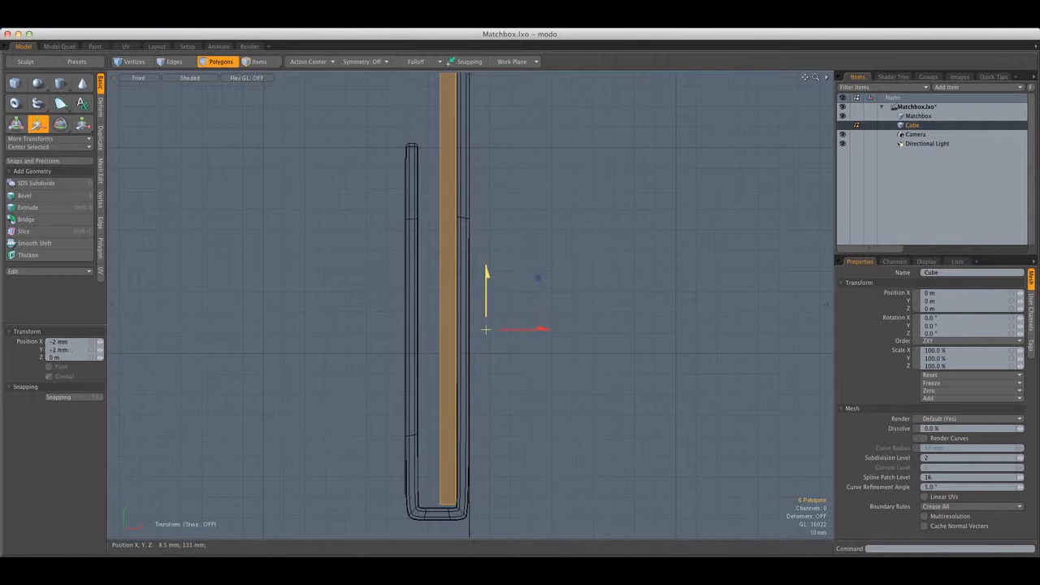
Try another copy of the slab shifted in X toward the short panel, and remove the copy
{"action": "key", "text": "q"}
{"action": "key", "text": "w"}
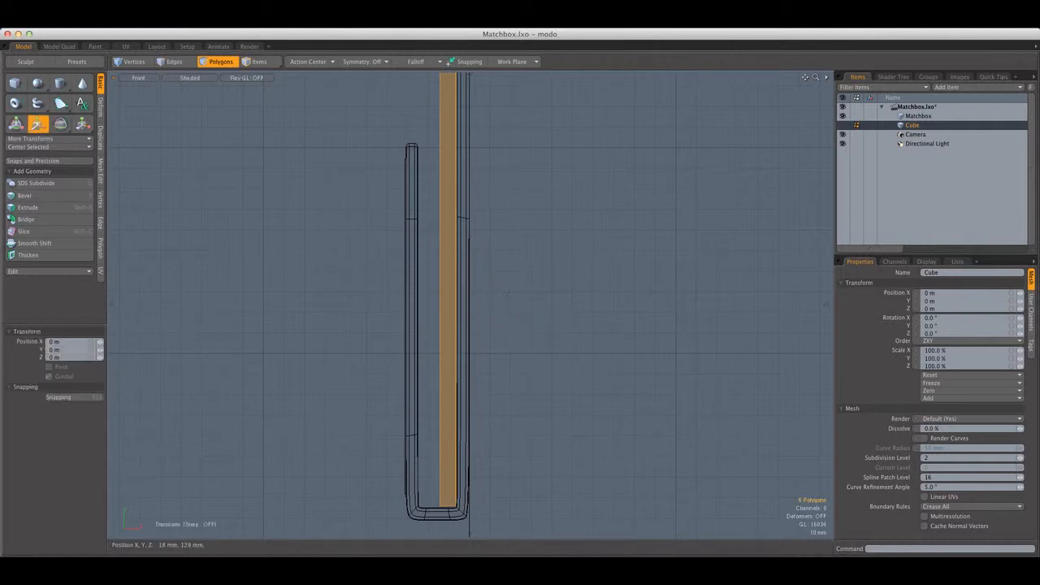
{"action": "left_click_drag", "start_coordinate": [515, 292], "coordinate": [488, 293]}
{"action": "key", "text": "q"}
{"action": "scroll", "coordinate": [507, 260], "scroll_direction": "down", "scroll_amount": 5}
{"action": "left_click_drag", "start_coordinate": [509, 195], "coordinate": [498, 264], "text": "alt+shift"}
{"action": "left_click", "coordinate": [497, 263]}
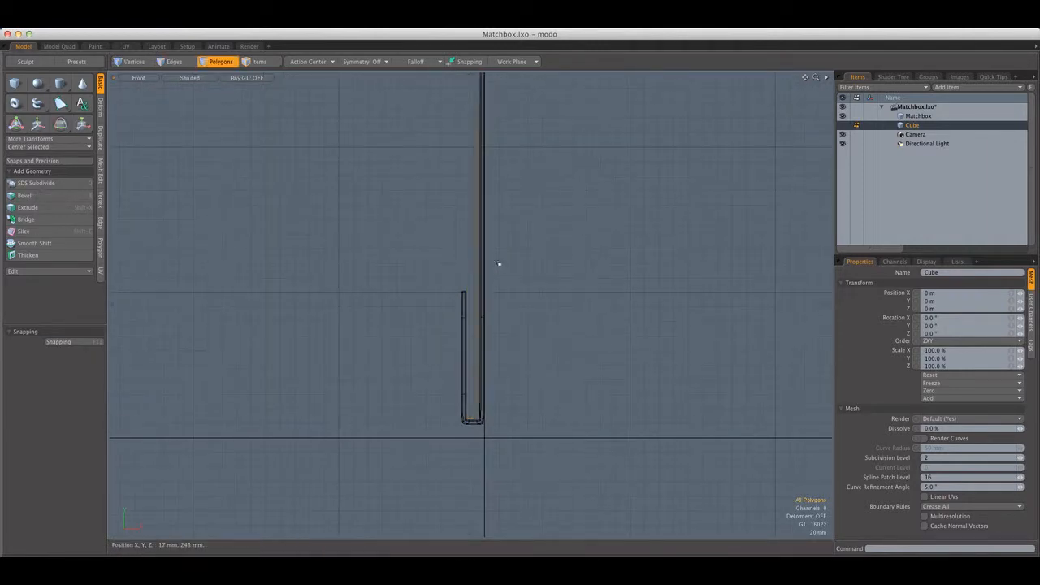
Switch to the Perspective view, select the whole slab and scale it to 8.5% in Z to form a narrow match strip
{"action": "key", "text": "ctrl+space"}
{"action": "left_click", "coordinate": [480, 224]}
{"action": "scroll", "coordinate": [474, 231], "scroll_direction": "down", "scroll_amount": 5}
{"action": "left_click_drag", "start_coordinate": [475, 231], "coordinate": [520, 260], "text": "alt+shift"}
{"action": "scroll", "coordinate": [520, 255], "scroll_direction": "up", "scroll_amount": 5}
{"action": "double_click", "coordinate": [517, 256]}
{"action": "scroll", "coordinate": [515, 254], "scroll_direction": "down", "scroll_amount": 5}
{"action": "scroll", "coordinate": [521, 260], "scroll_direction": "up", "scroll_amount": 6}
{"action": "key", "text": "r"}
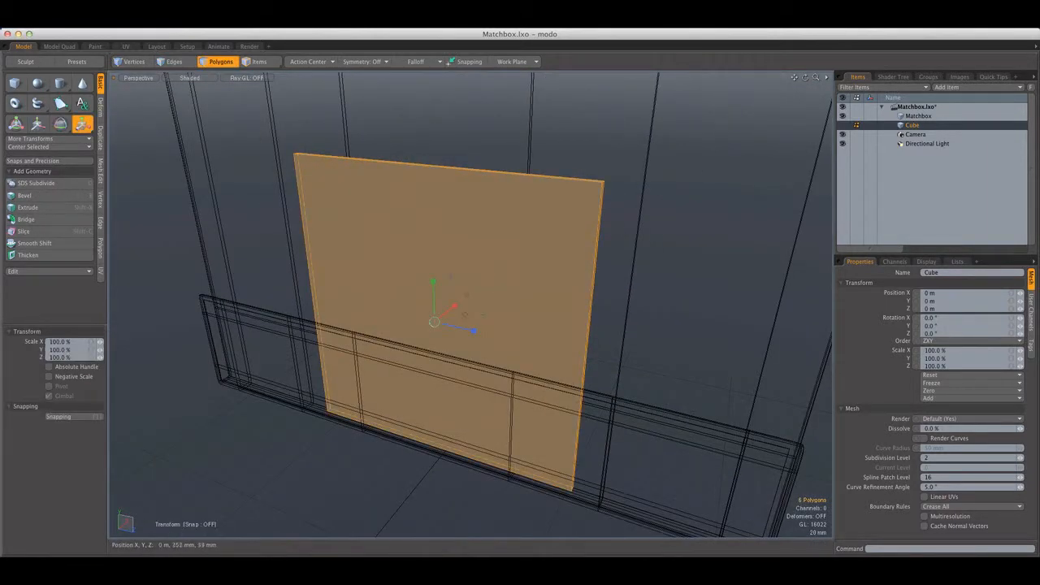
{"action": "left_click_drag", "start_coordinate": [472, 331], "coordinate": [500, 287]}
{"action": "scroll", "coordinate": [469, 311], "scroll_direction": "down", "scroll_amount": 6}
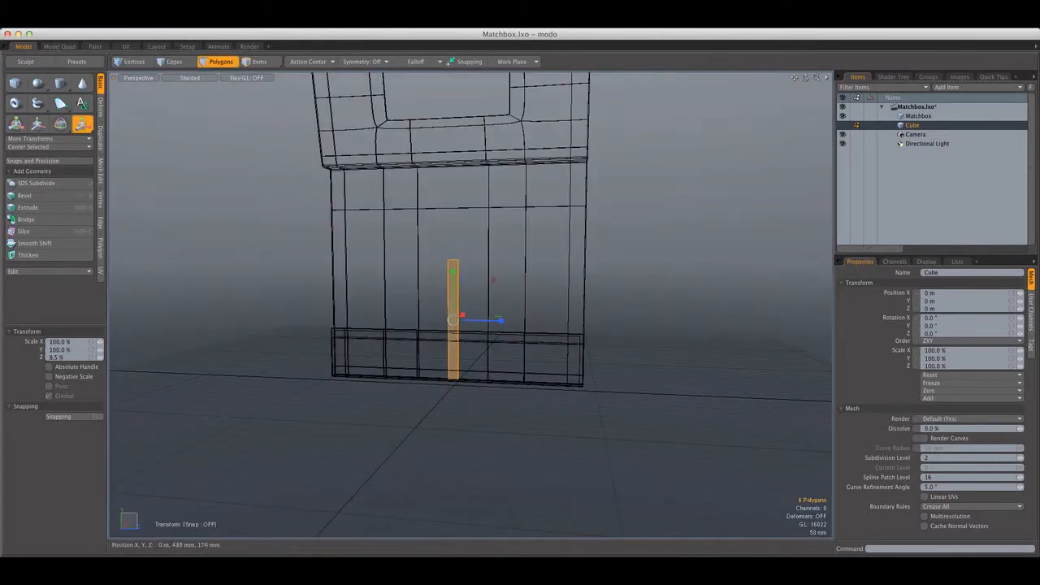
Switch to the Left view, widen the match strip in Z and move it in +Z to the cover's side edge
{"action": "left_click", "coordinate": [140, 78]}
{"action": "left_click", "coordinate": [152, 58]}
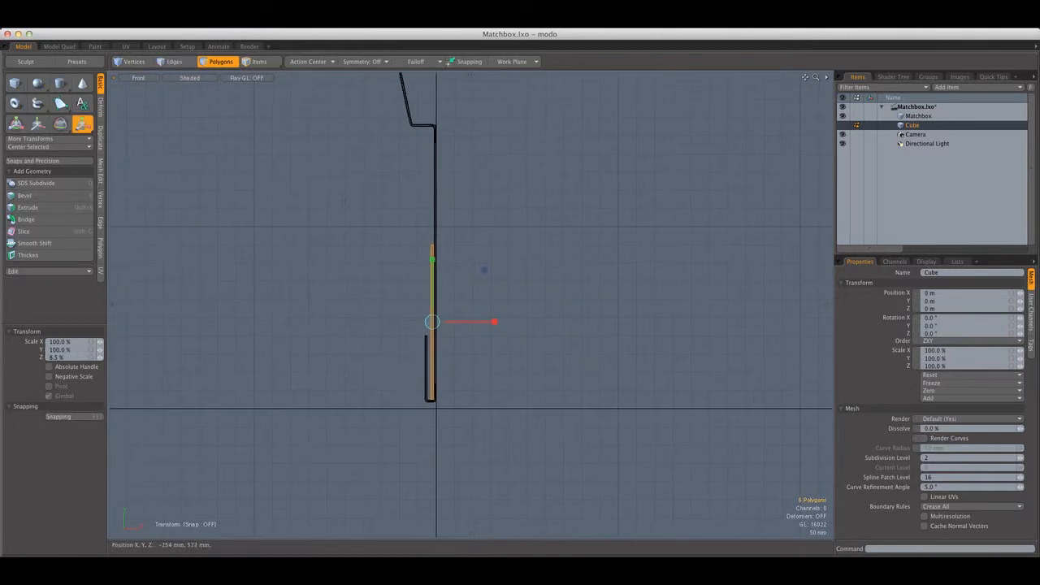
{"action": "key", "text": "ctrl+space"}
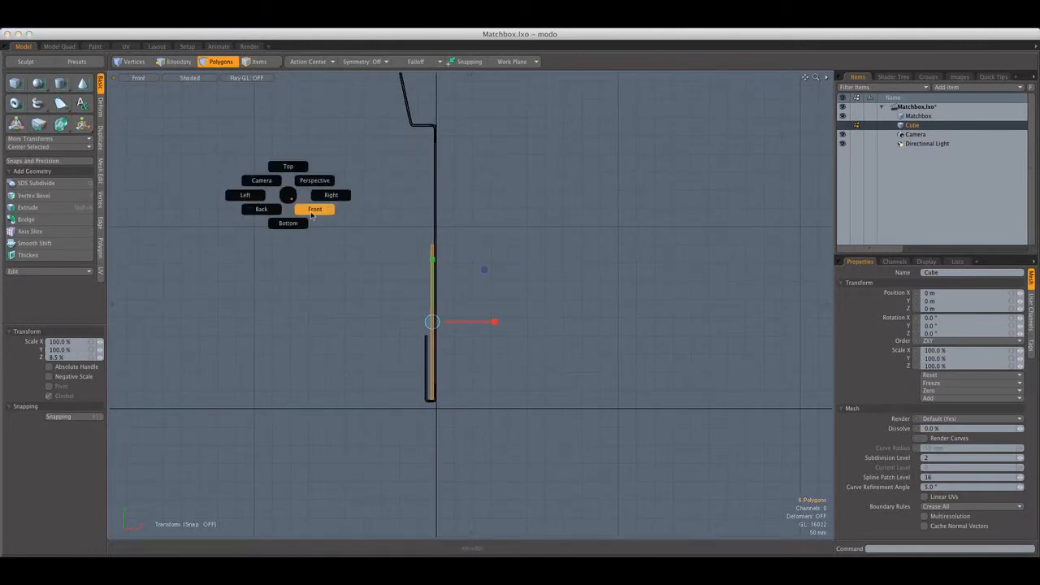
{"action": "left_click", "coordinate": [312, 214]}
{"action": "key", "text": "ctrl+space"}
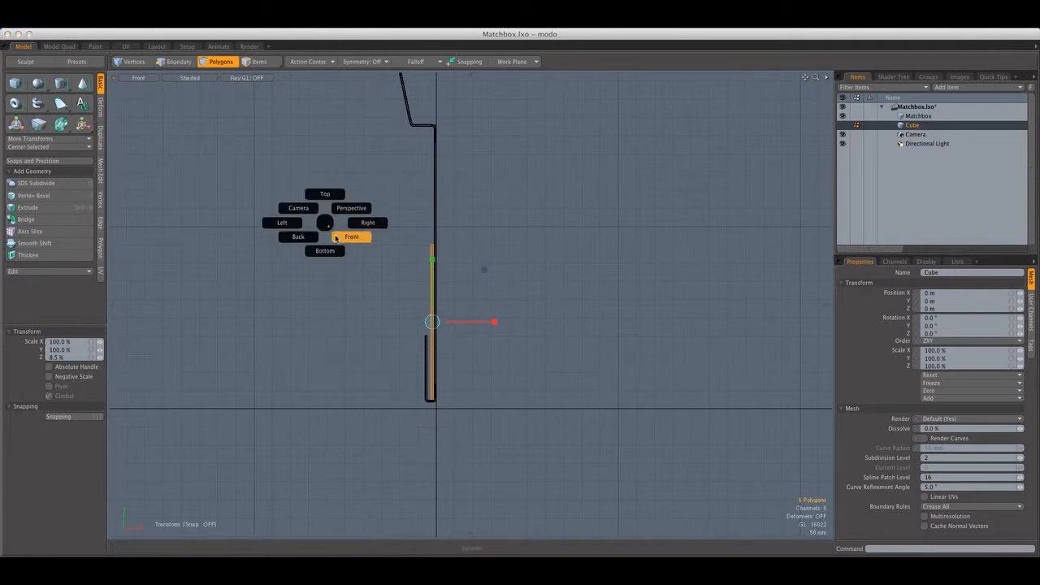
{"action": "left_click", "coordinate": [282, 222]}
{"action": "scroll", "coordinate": [479, 277], "scroll_direction": "down", "scroll_amount": 3}
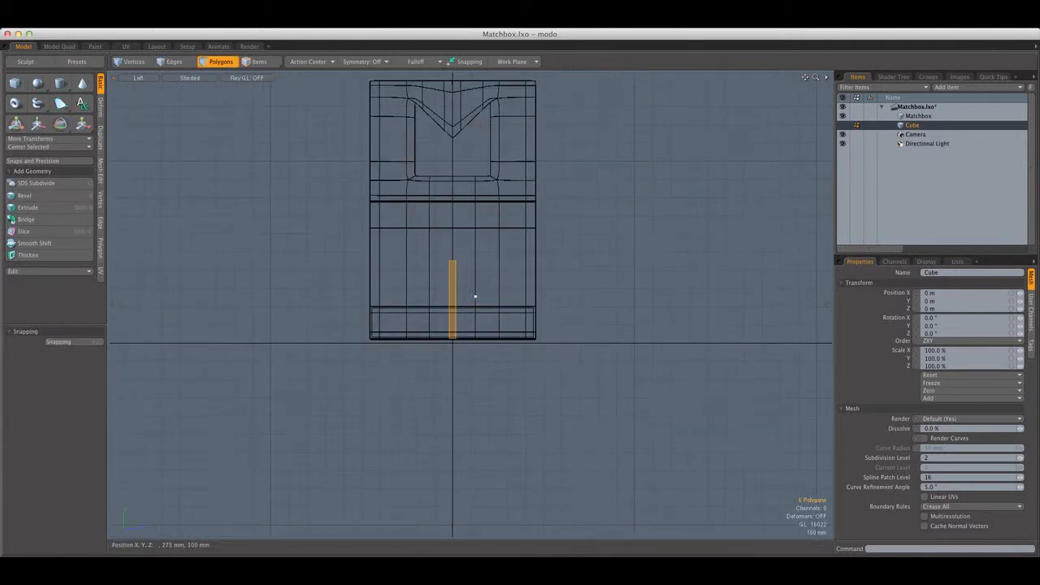
{"action": "key", "text": "r"}
{"action": "key", "text": "w"}
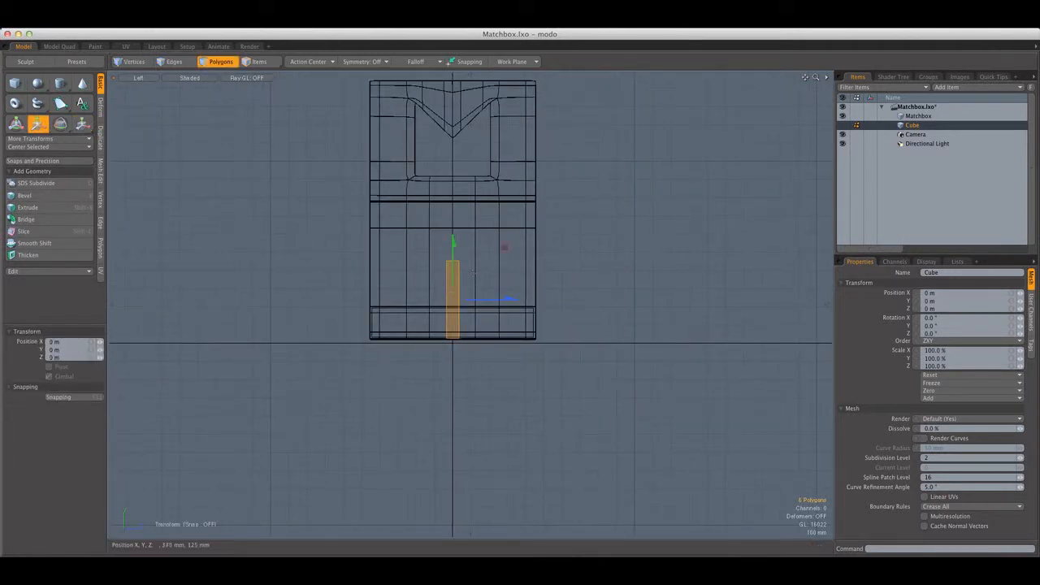
{"action": "left_click_drag", "start_coordinate": [482, 299], "coordinate": [555, 297]}
{"action": "key", "text": "q"}
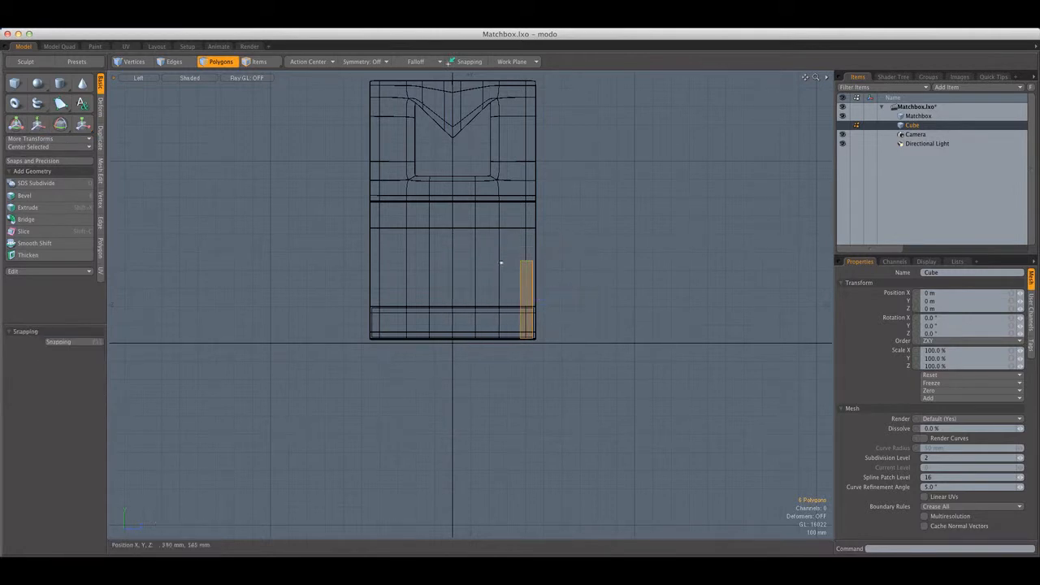
Try an Instance Clone of the match strip with 7 copies and a Z offset of -112 mm, toggling the Cube item's visibility
{"action": "left_click", "coordinate": [102, 134]}
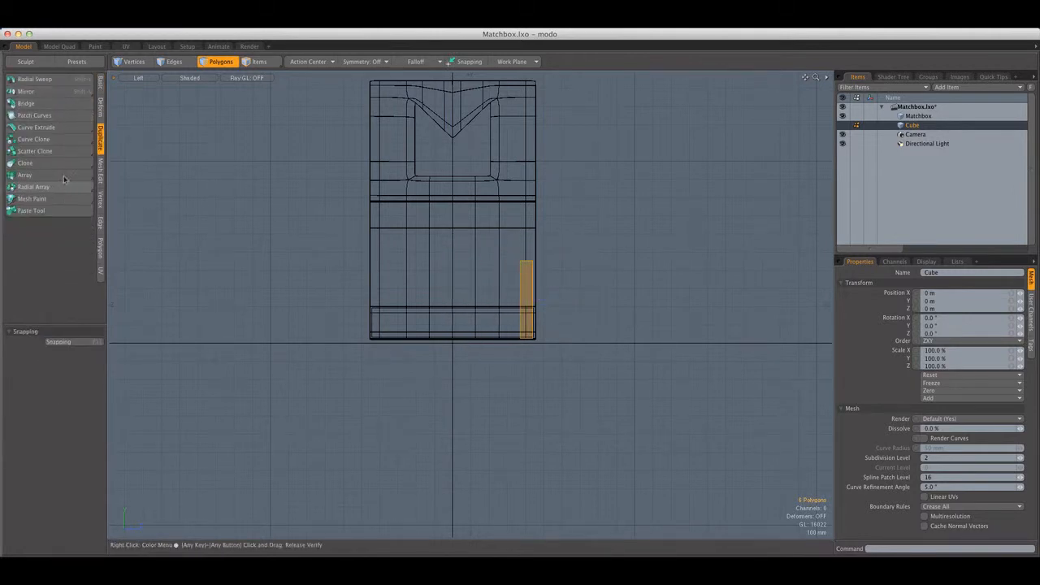
{"action": "left_click_drag", "start_coordinate": [41, 165], "coordinate": [46, 175]}
{"action": "left_click", "coordinate": [493, 281]}
{"action": "scroll", "coordinate": [487, 279], "scroll_direction": "up", "scroll_amount": 3}
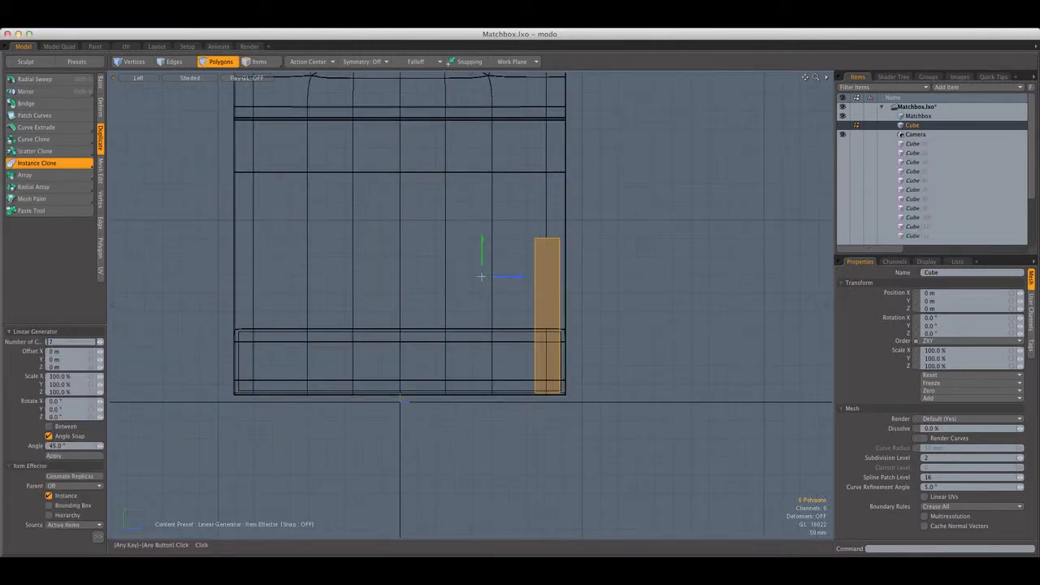
{"action": "type", "text": "7"}
{"action": "key", "text": "Return"}
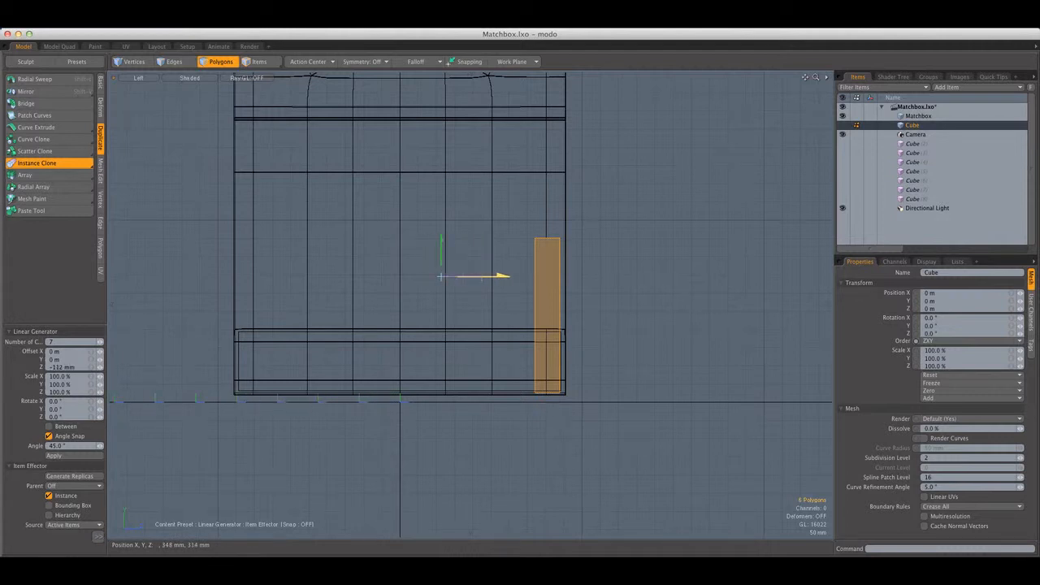
{"action": "left_click", "coordinate": [844, 126]}
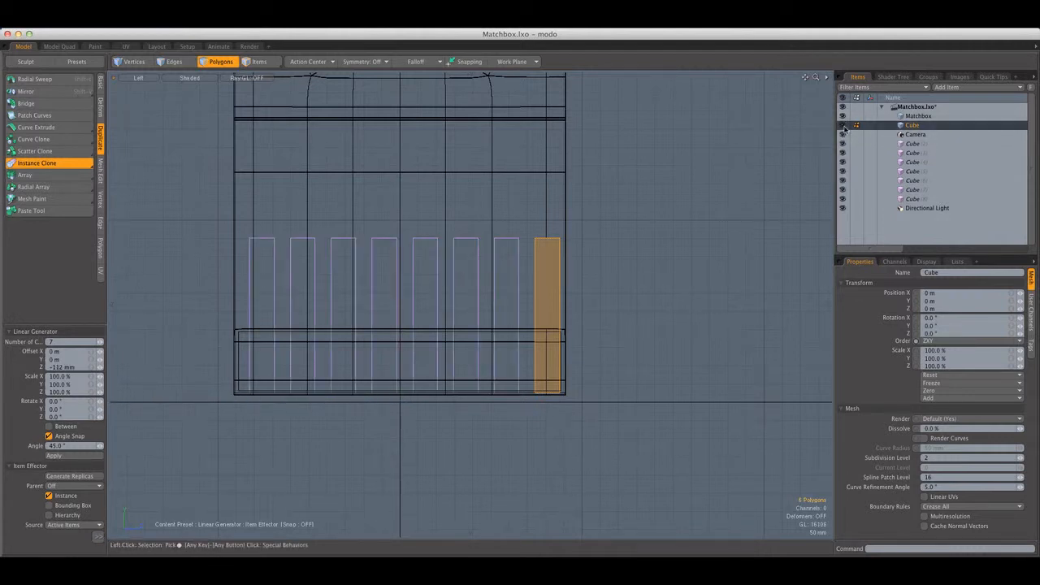
{"action": "key", "text": "q"}
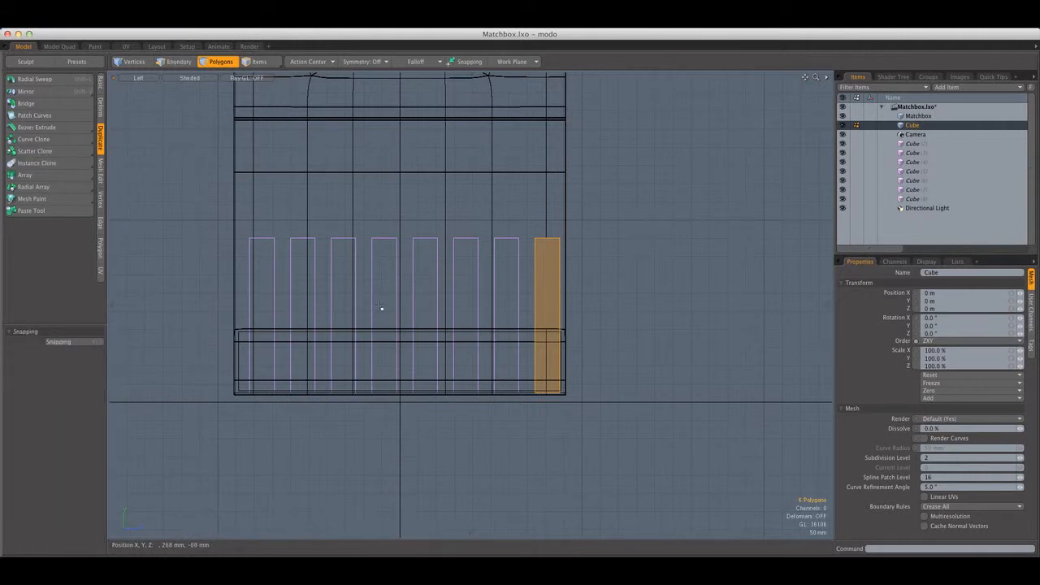
Undo the last changes and delete all the cloned Cube instances from the item list
{"action": "key", "text": "super+z"}
{"action": "key", "text": "super+z"}
{"action": "key", "text": "q"}
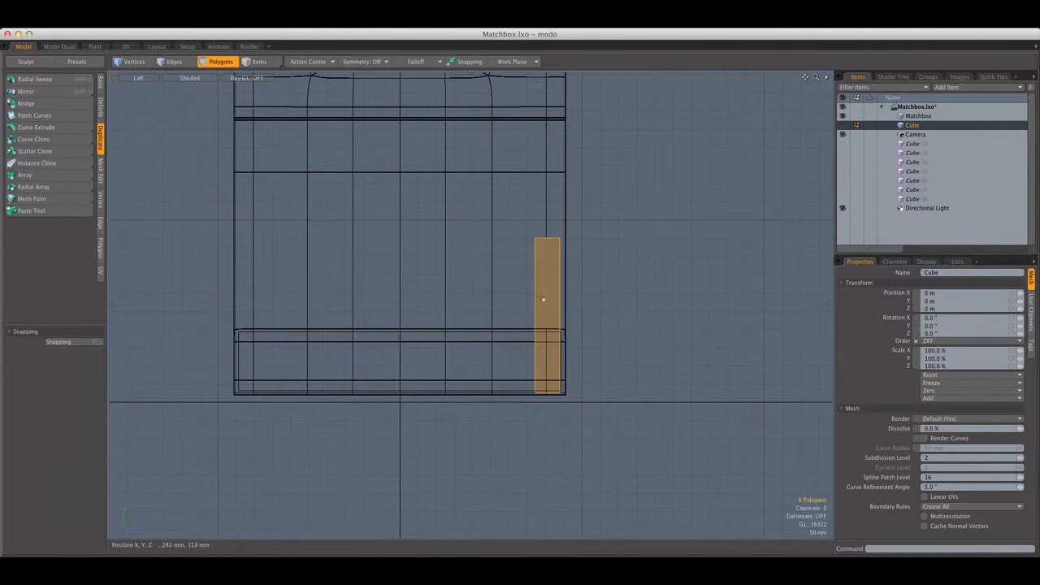
{"action": "left_click", "coordinate": [913, 143]}
{"action": "left_click", "coordinate": [918, 199], "text": "shift"}
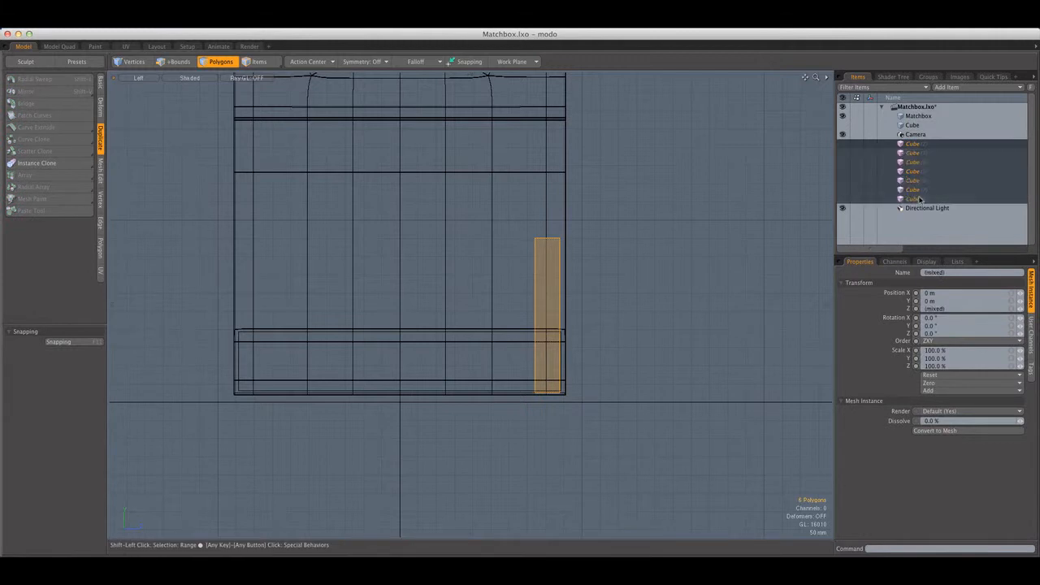
{"action": "key", "text": "Delete"}
{"action": "left_click", "coordinate": [494, 245]}
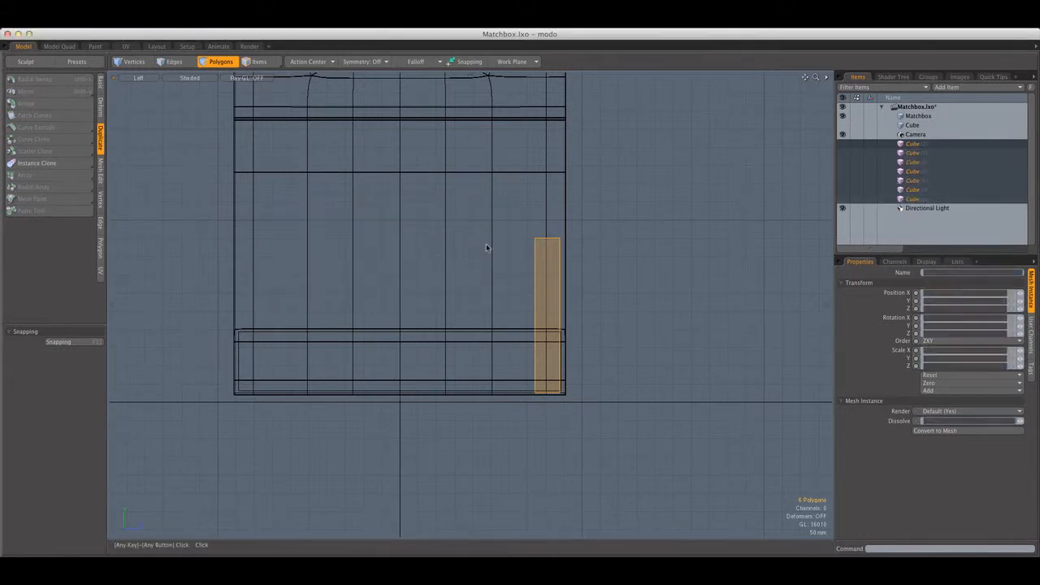
Select the original Cube item and create an Instance Clone with 7 copies and a Z offset of -78 mm
{"action": "left_click", "coordinate": [909, 126]}
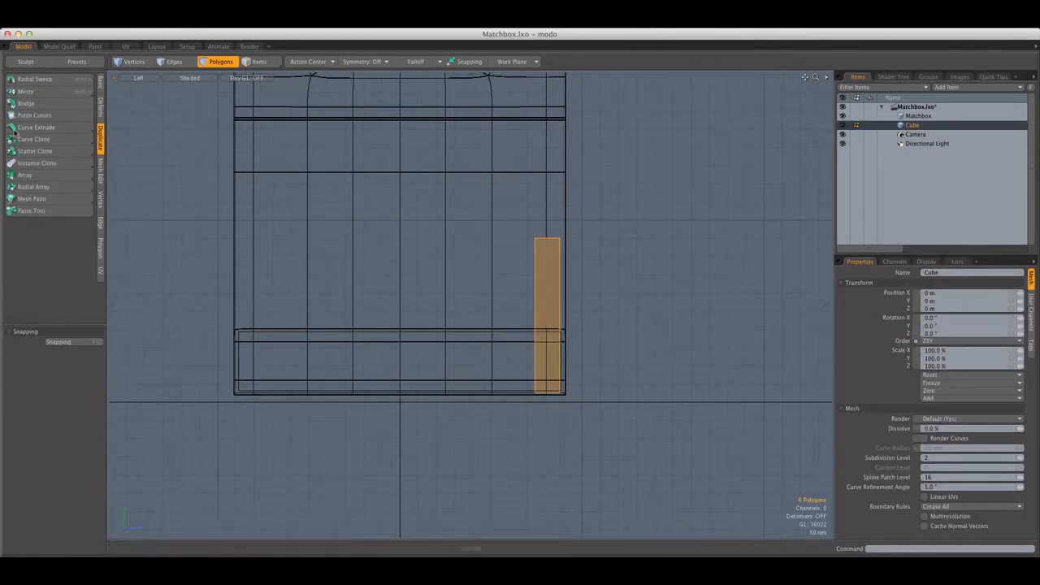
{"action": "left_click", "coordinate": [37, 163]}
{"action": "left_click", "coordinate": [411, 265]}
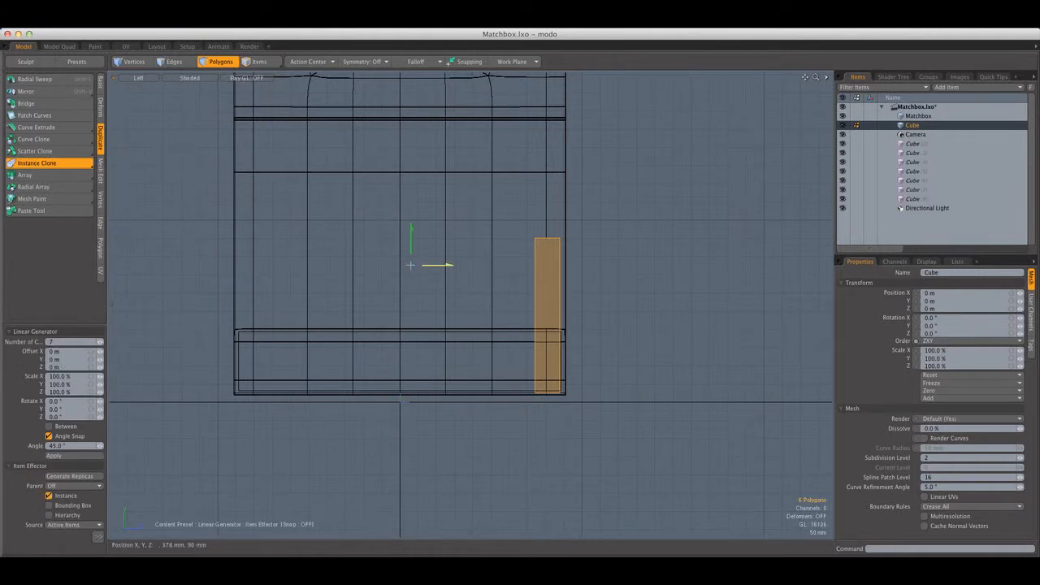
{"action": "left_click_drag", "start_coordinate": [410, 265], "coordinate": [382, 265]}
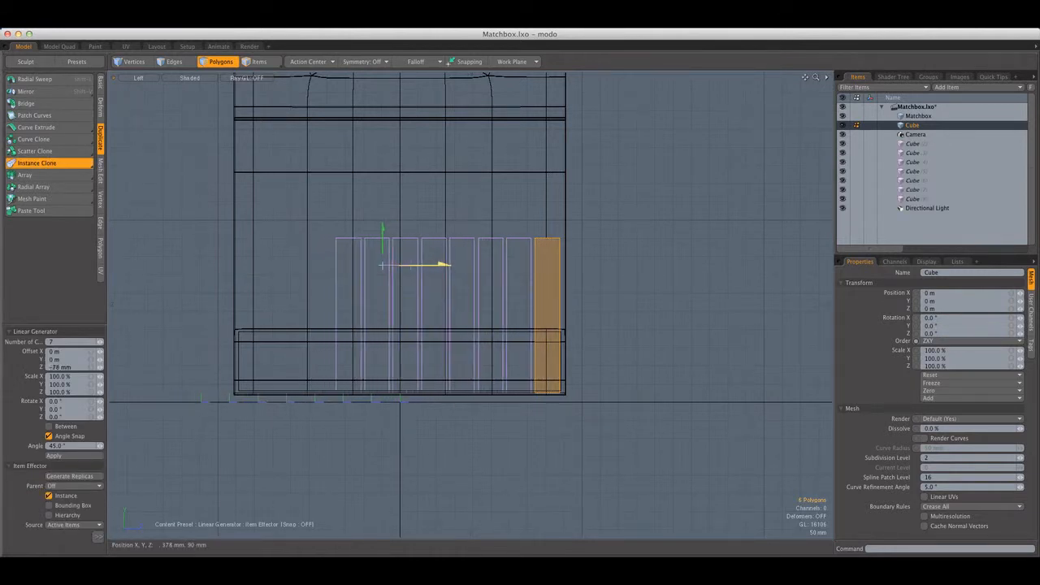
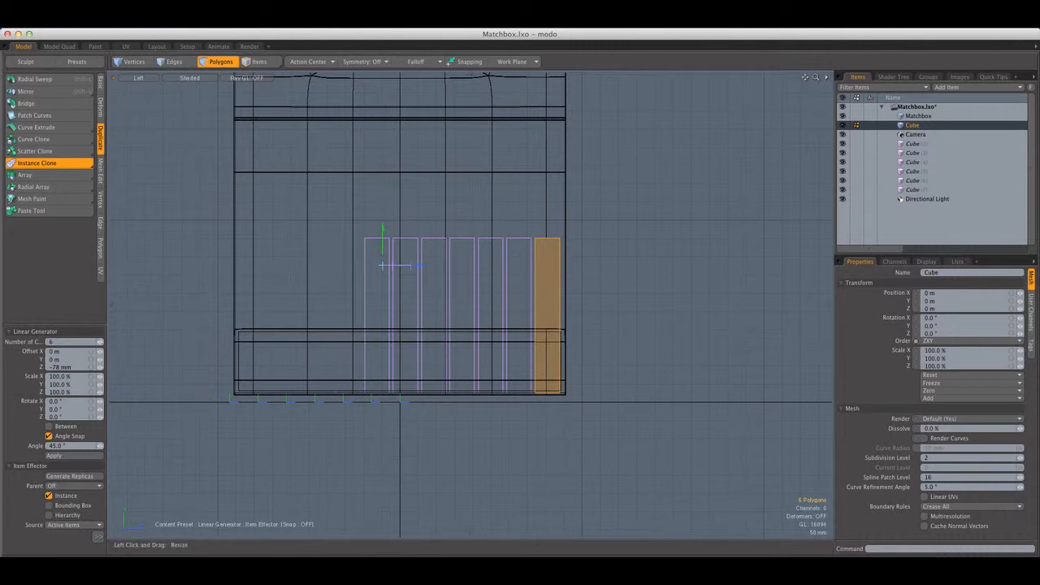
Set the Instance Clone's Z offset to -136 mm, try the Between option and leave it off
{"action": "left_click_drag", "start_coordinate": [420, 267], "coordinate": [426, 265]}
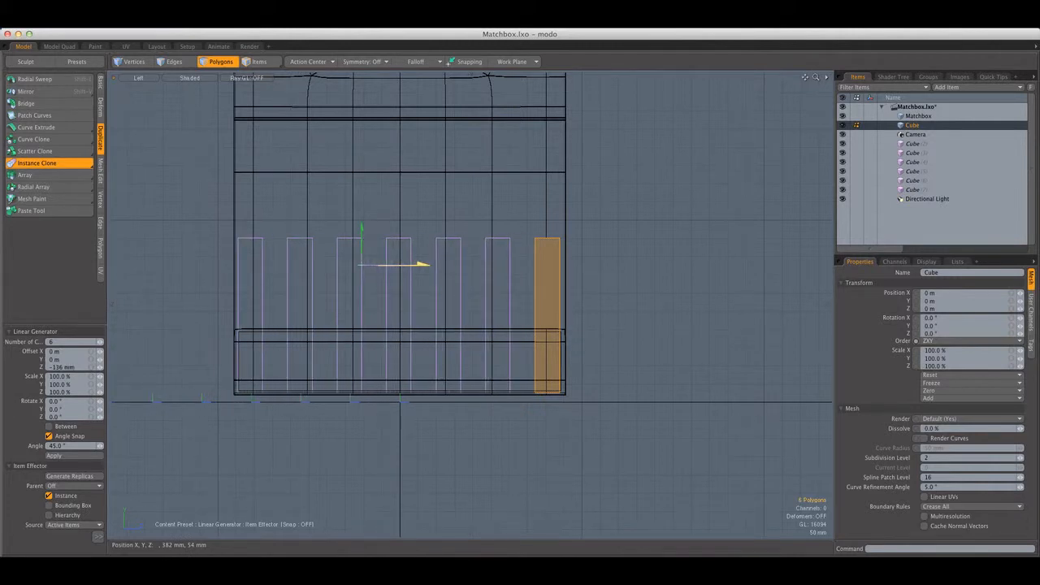
{"action": "left_click", "coordinate": [49, 427]}
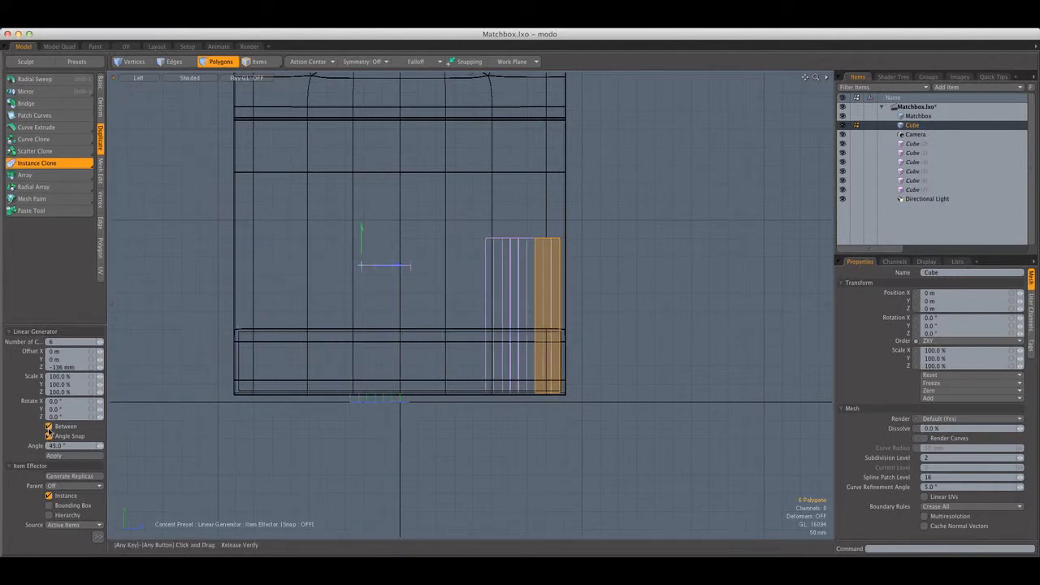
{"action": "left_click", "coordinate": [49, 427]}
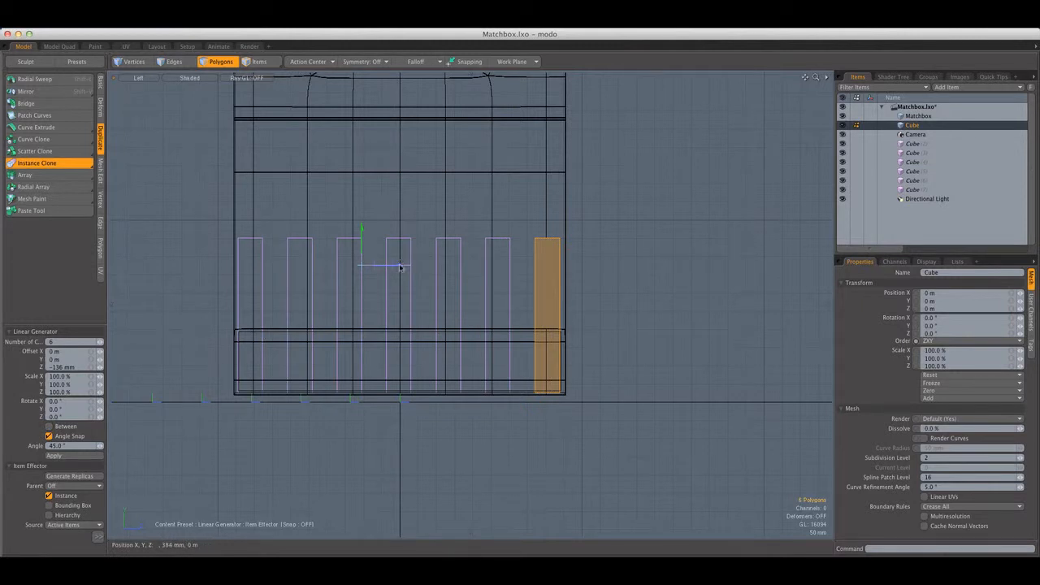
{"action": "key", "text": "space"}
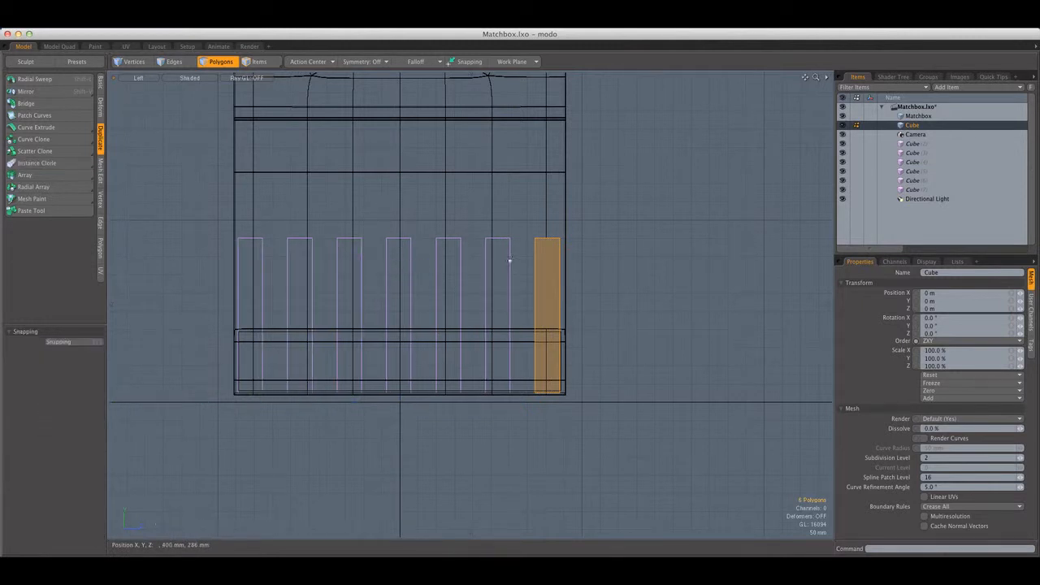
Widen the original match strip in Z and shift it about -8 mm in Z to stay inside the cover's side edge
{"action": "scroll", "coordinate": [562, 280], "scroll_direction": "down", "scroll_amount": 2}
{"action": "key", "text": "r"}
{"action": "scroll", "coordinate": [561, 288], "scroll_direction": "up", "scroll_amount": 2}
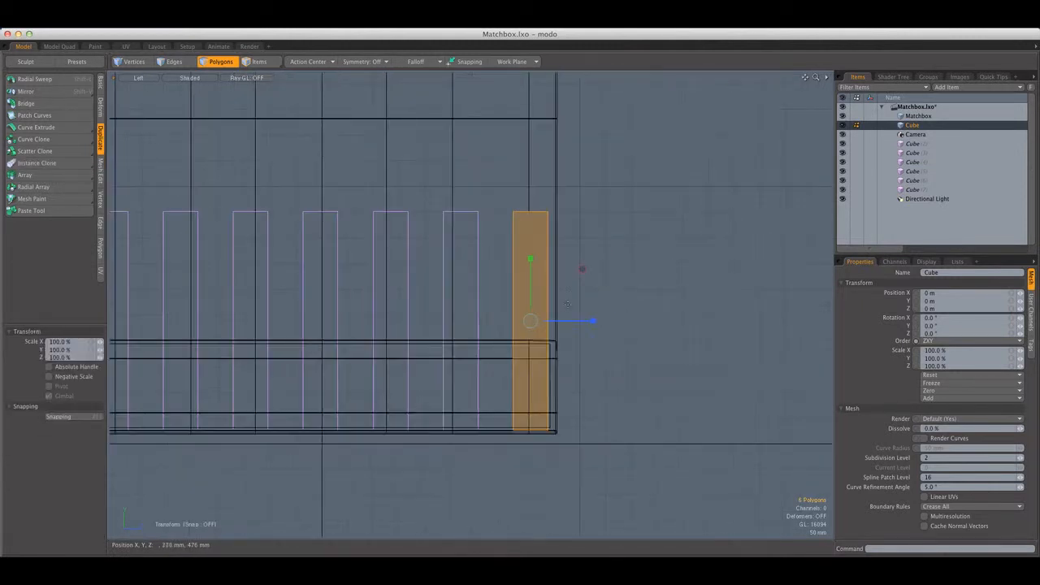
{"action": "mouse_move", "coordinate": [561, 322]}
{"action": "left_mouse_down"}
{"action": "mouse_move", "coordinate": [623, 320]}
{"action": "mouse_move", "coordinate": [557, 324]}
{"action": "left_mouse_up"}
{"action": "key", "text": "w"}
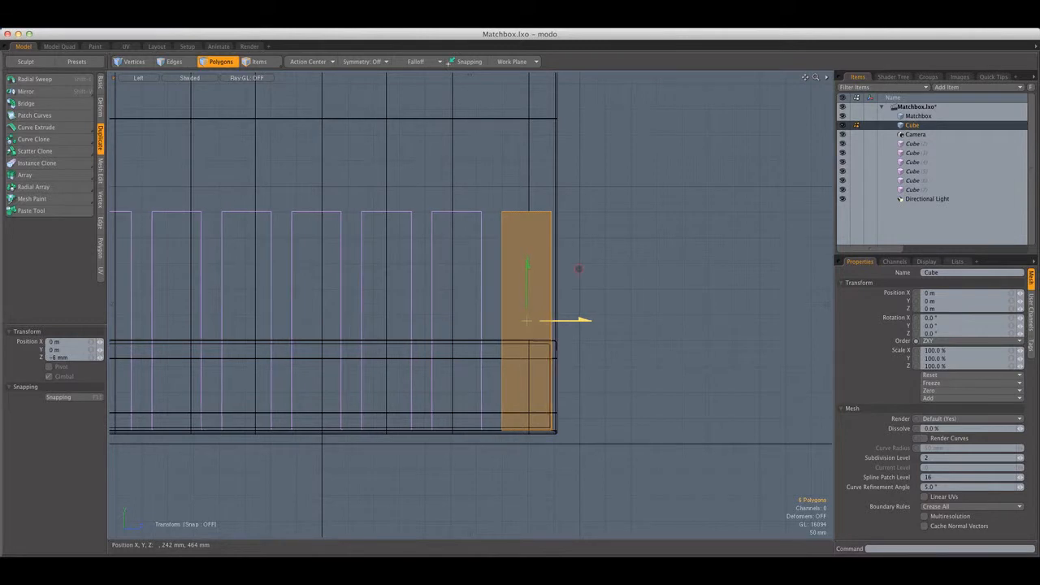
Widen the strip further in Z and move it another -8 mm in Z
{"action": "scroll", "coordinate": [563, 316], "scroll_direction": "down", "scroll_amount": 3}
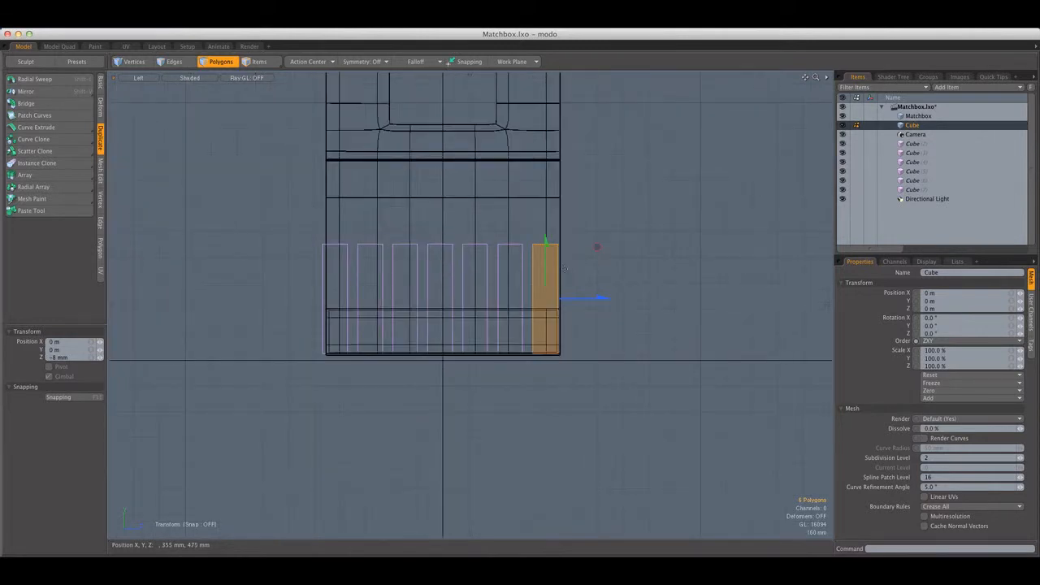
{"action": "scroll", "coordinate": [564, 269], "scroll_direction": "up", "scroll_amount": 3}
{"action": "key", "text": "r"}
{"action": "left_click_drag", "start_coordinate": [604, 311], "coordinate": [564, 313]}
{"action": "key", "text": "w"}
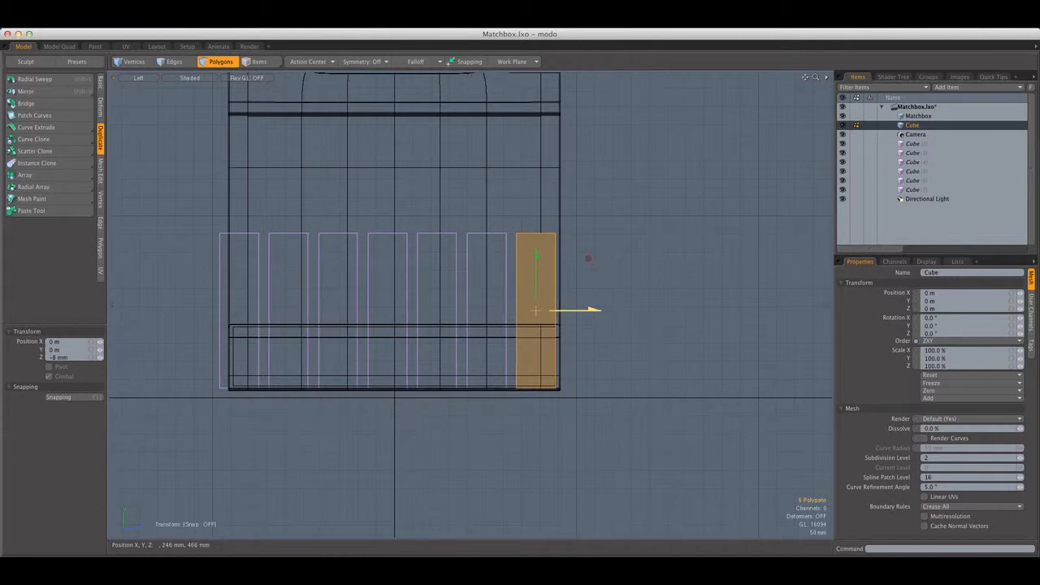
{"action": "key", "text": "space"}
Examine the strip spacing against the cover width in the Left and Perspective views, ending in the Left view
{"action": "scroll", "coordinate": [567, 256], "scroll_direction": "down", "scroll_amount": 3}
{"action": "left_click_drag", "start_coordinate": [571, 241], "coordinate": [548, 255], "text": "alt+shift"}
{"action": "scroll", "coordinate": [542, 248], "scroll_direction": "up", "scroll_amount": 1}
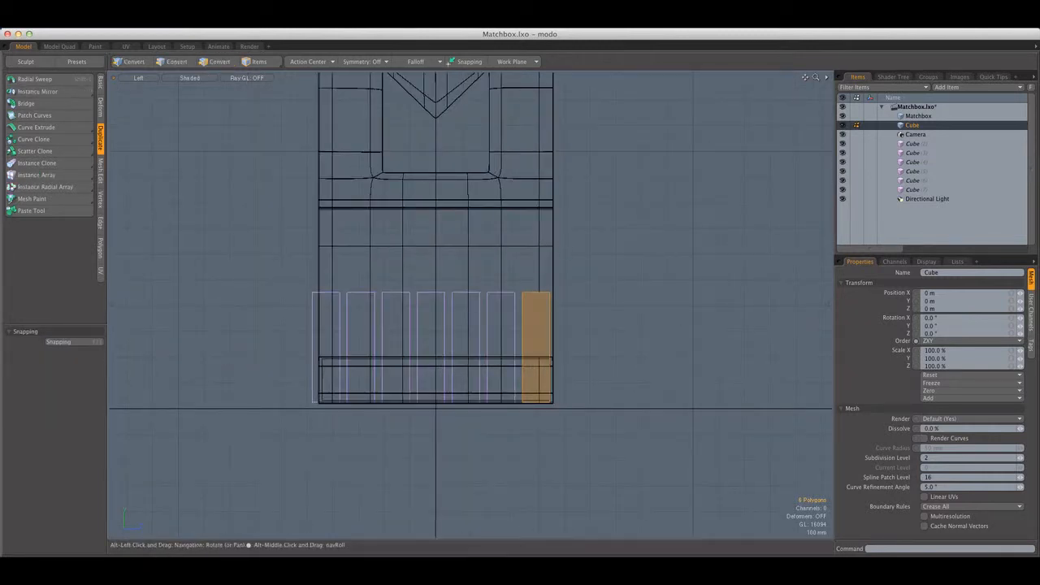
{"action": "left_click_drag", "start_coordinate": [562, 253], "coordinate": [506, 257], "text": "alt+shift"}
{"action": "key", "text": "ctrl+space"}
{"action": "left_click", "coordinate": [550, 240]}
{"action": "scroll", "coordinate": [464, 302], "scroll_direction": "up", "scroll_amount": 5}
{"action": "left_click_drag", "start_coordinate": [464, 301], "coordinate": [521, 289], "text": "alt"}
{"action": "scroll", "coordinate": [529, 282], "scroll_direction": "down", "scroll_amount": 4}
{"action": "scroll", "coordinate": [520, 290], "scroll_direction": "up", "scroll_amount": 3}
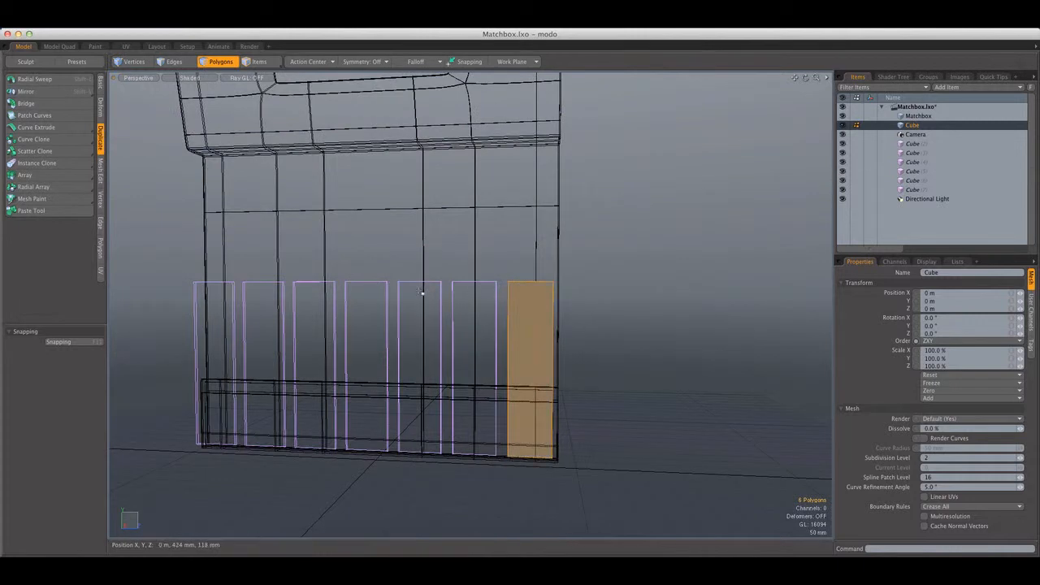
{"action": "key", "text": "ctrl+space"}
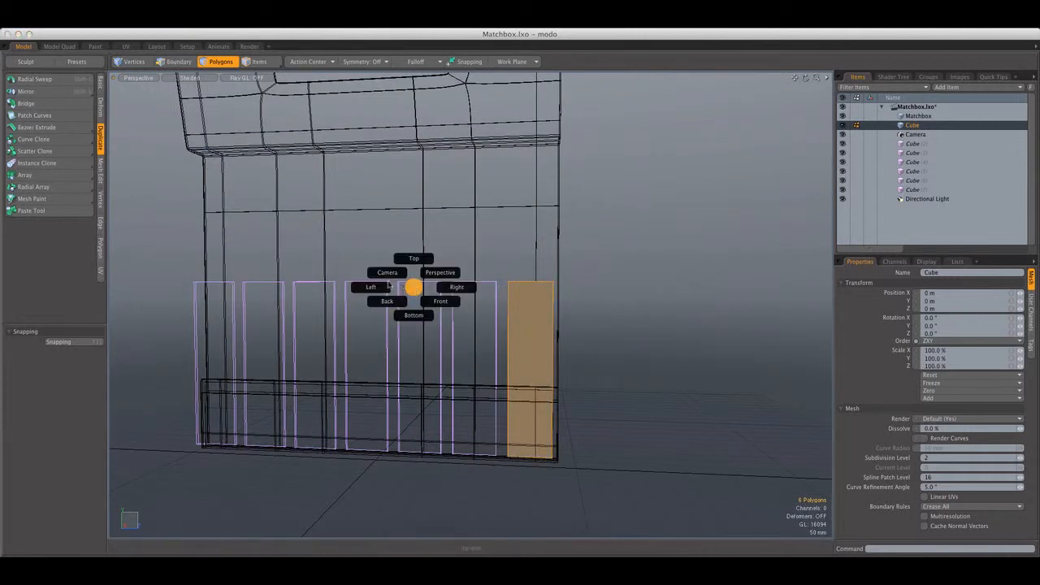
{"action": "left_click", "coordinate": [430, 300]}
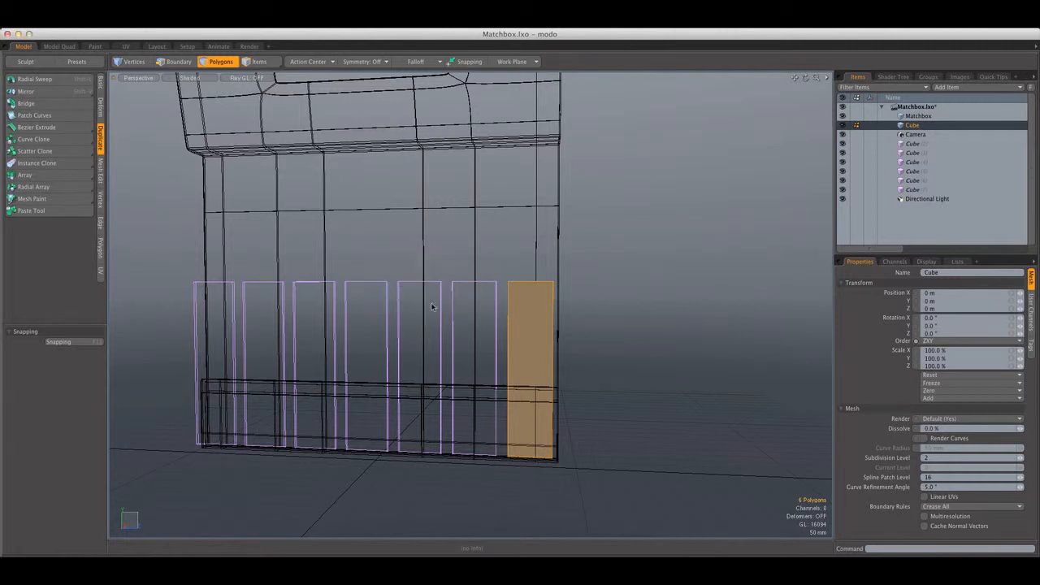
{"action": "key", "text": "ctrl+space"}
{"action": "left_click", "coordinate": [422, 295]}
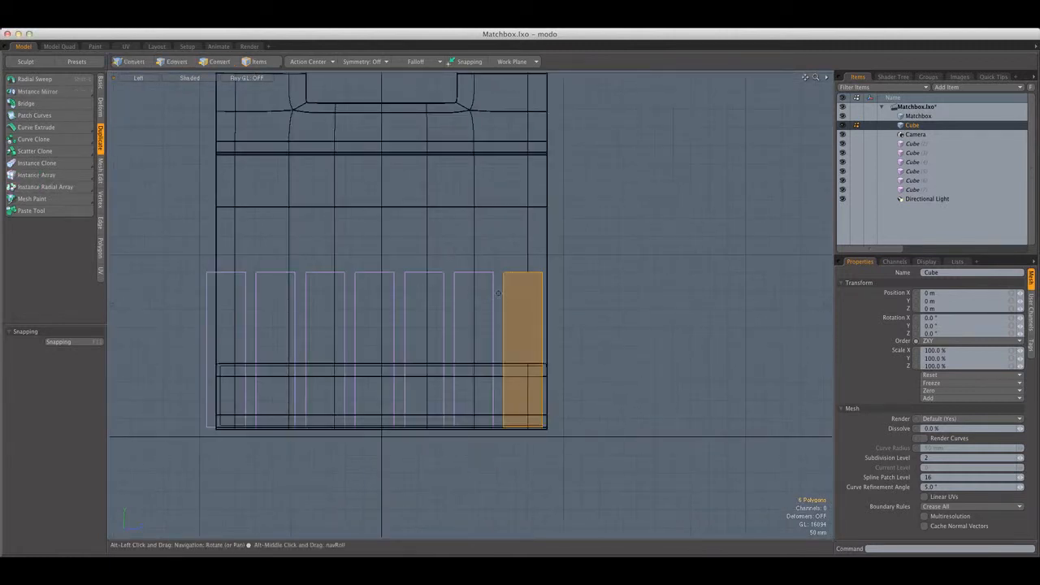
Narrow the match strip in Z to about 79% of its width and deselect its polygons
{"action": "key", "text": "r"}
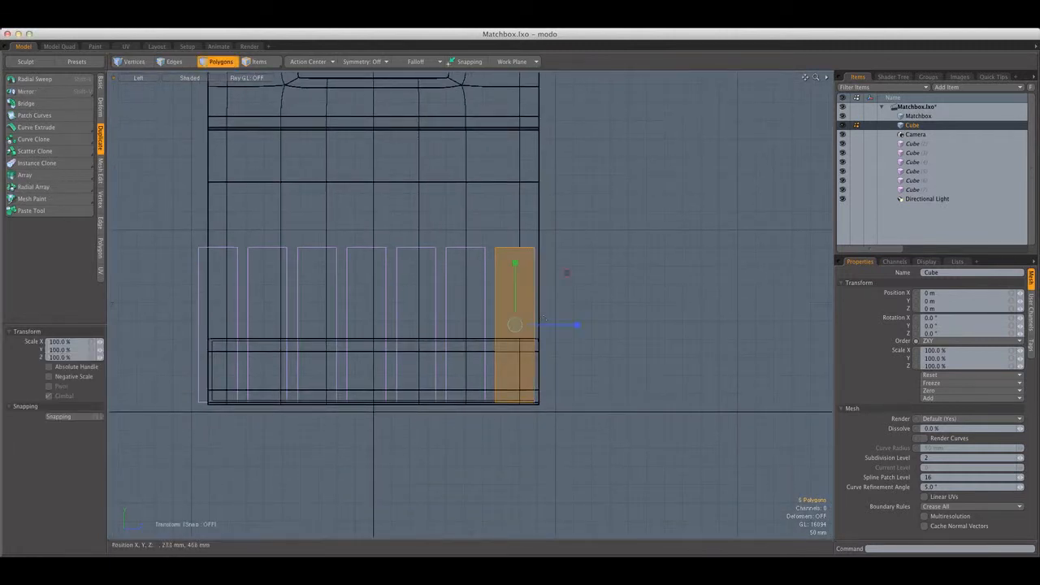
{"action": "left_click_drag", "start_coordinate": [577, 325], "coordinate": [563, 325]}
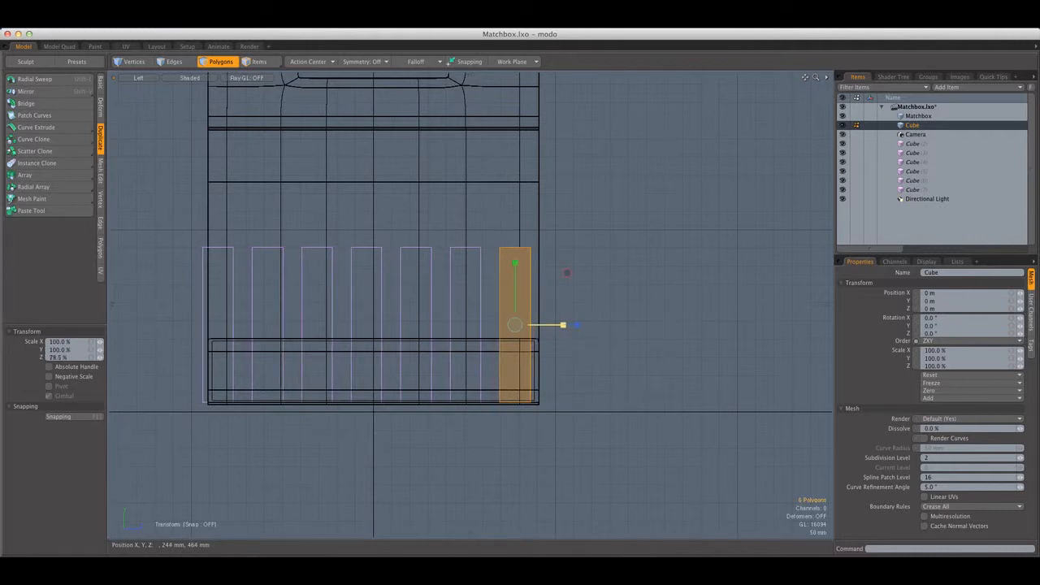
{"action": "key", "text": "space"}
{"action": "left_click", "coordinate": [578, 304]}
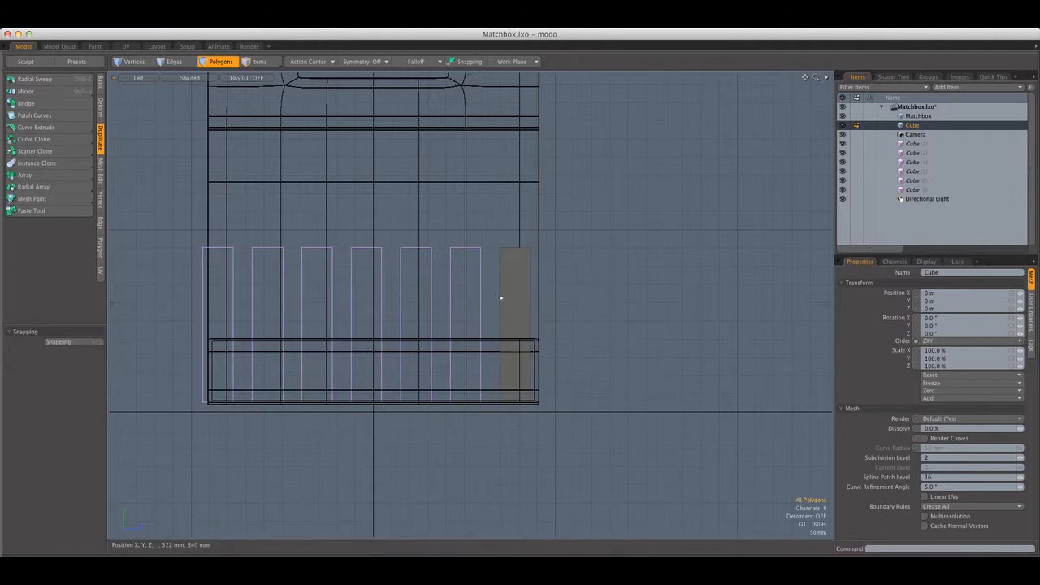
Delete all the cloned Cube instances from the item list and rename the original Cube item to Match
{"action": "left_click", "coordinate": [911, 143]}
{"action": "left_click", "coordinate": [912, 190], "text": "shift"}
{"action": "key", "text": "Delete"}
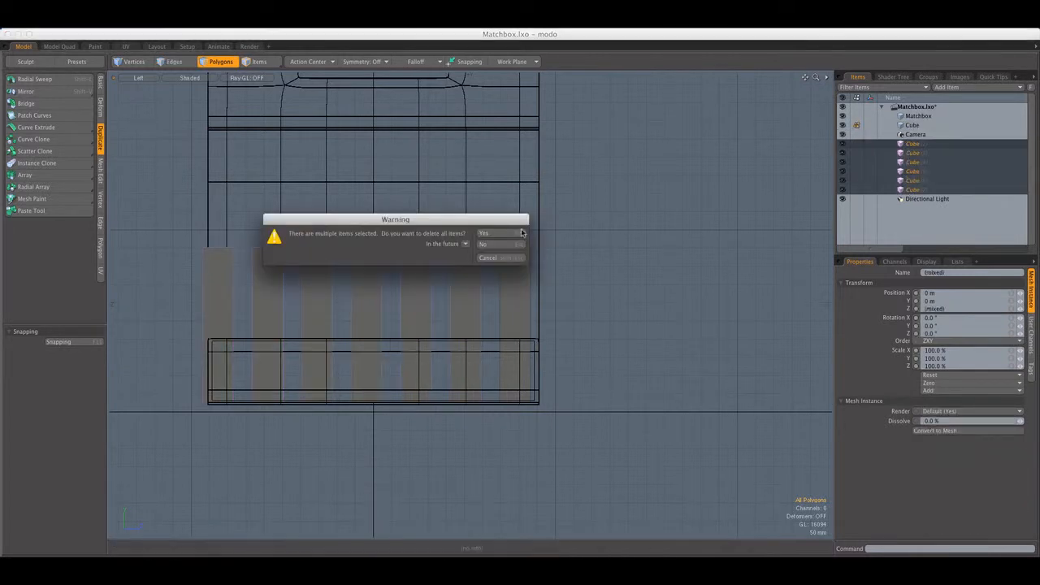
{"action": "left_click", "coordinate": [520, 232]}
{"action": "left_click", "coordinate": [490, 248]}
{"action": "double_click", "coordinate": [914, 125]}
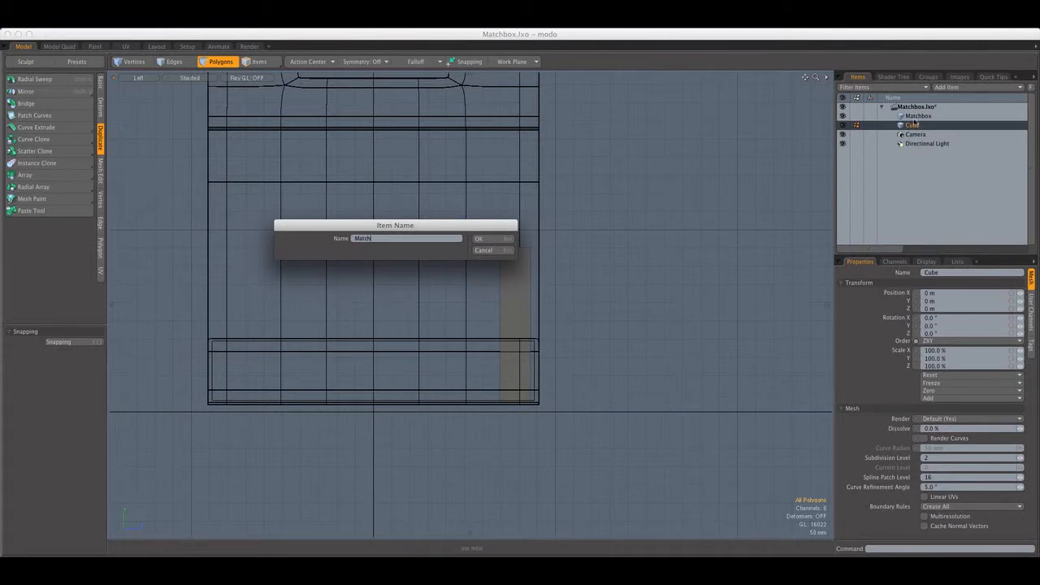
{"action": "key", "text": "Return"}
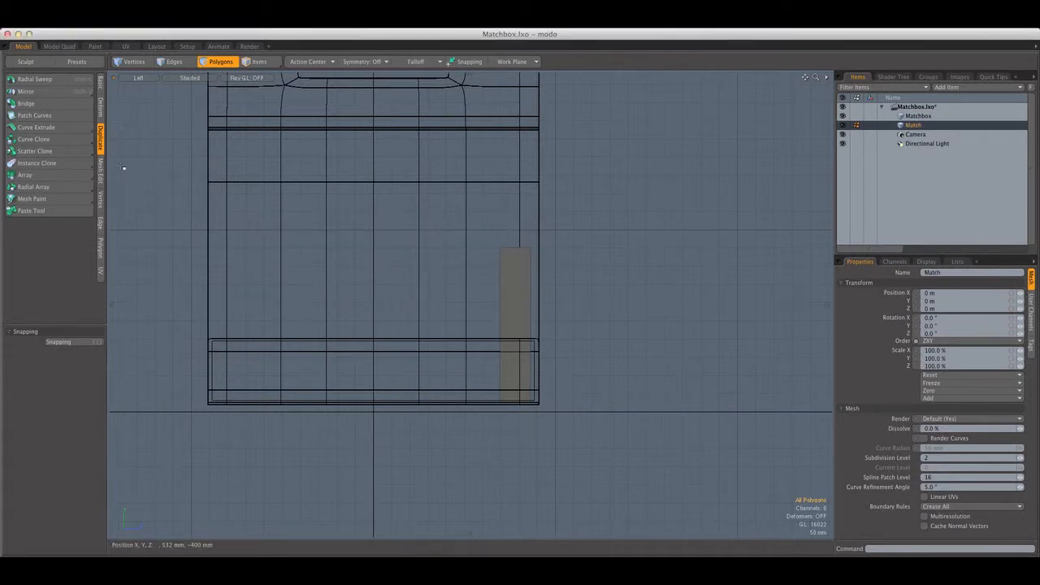
Create an Instance Clone of the Match item with 9 copies and a Z offset of -86 mm
{"action": "left_click", "coordinate": [37, 162]}
{"action": "left_click", "coordinate": [407, 276]}
{"action": "left_click_drag", "start_coordinate": [433, 276], "coordinate": [401, 276]}
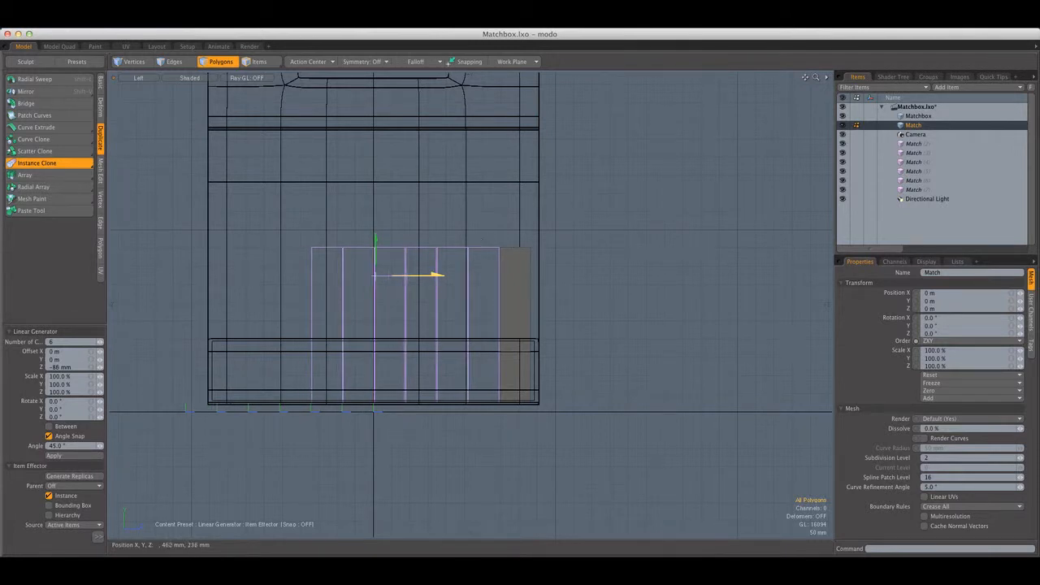
{"action": "scroll", "coordinate": [502, 257], "scroll_direction": "up", "scroll_amount": 3}
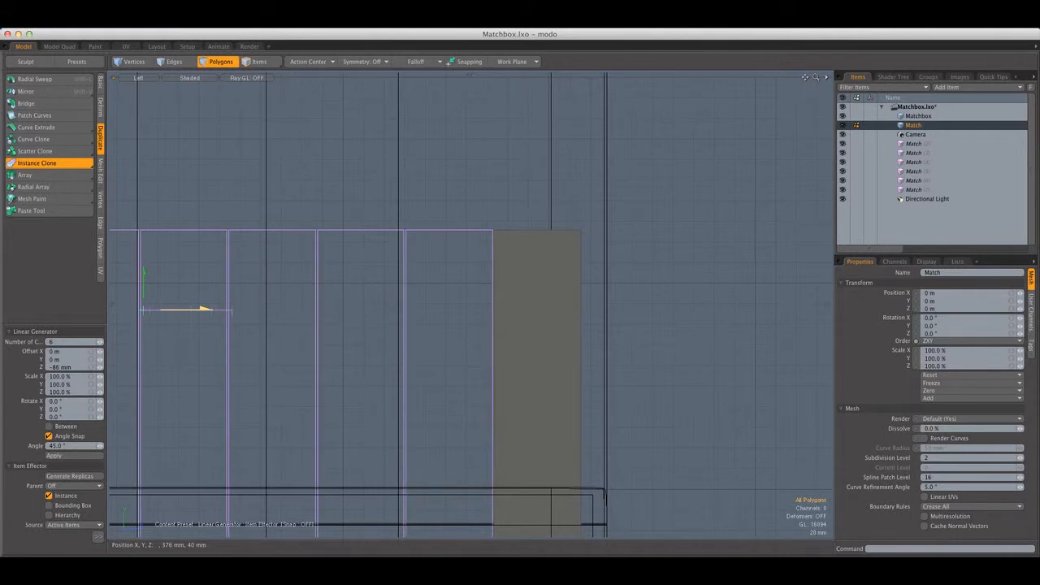
{"action": "scroll", "coordinate": [139, 285], "scroll_direction": "down", "scroll_amount": 2}
{"action": "left_click_drag", "start_coordinate": [235, 272], "coordinate": [441, 269], "text": "alt+shift"}
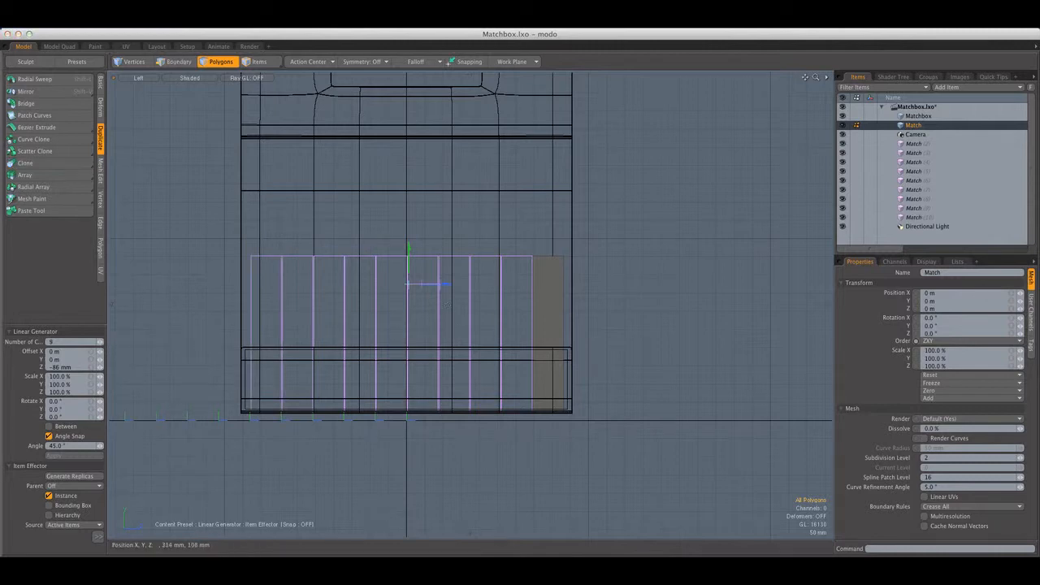
In the Perspective view, select the top polygon of the original match and raise it in Y to lengthen the match
{"action": "key", "text": "ctrl+space"}
{"action": "left_click", "coordinate": [476, 288]}
{"action": "mouse_move", "coordinate": [429, 338]}
{"action": "left_mouse_down", "text": "alt"}
{"action": "mouse_move", "coordinate": [362, 360]}
{"action": "mouse_move", "coordinate": [482, 371]}
{"action": "mouse_move", "coordinate": [577, 359]}
{"action": "mouse_move", "coordinate": [463, 346]}
{"action": "mouse_move", "coordinate": [468, 325]}
{"action": "mouse_move", "coordinate": [445, 325]}
{"action": "mouse_move", "coordinate": [506, 299]}
{"action": "mouse_move", "coordinate": [439, 335]}
{"action": "mouse_move", "coordinate": [453, 343]}
{"action": "left_mouse_up", "text": "alt"}
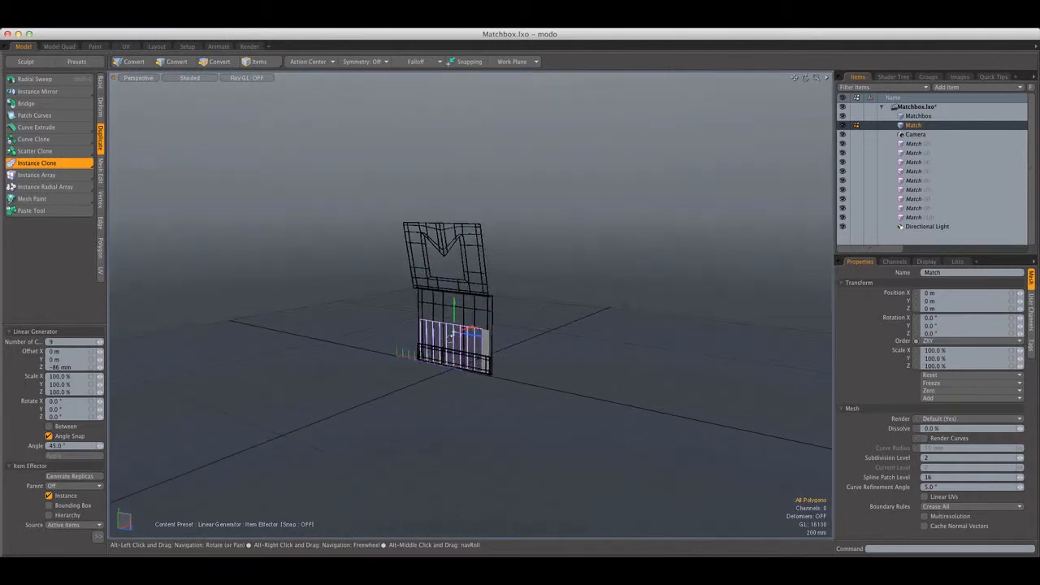
{"action": "scroll", "coordinate": [485, 339], "scroll_direction": "up", "scroll_amount": 8}
{"action": "key", "text": "q"}
{"action": "left_click_drag", "start_coordinate": [303, 143], "coordinate": [517, 147], "text": "alt"}
{"action": "left_click", "coordinate": [533, 365]}
{"action": "key", "text": "w"}
{"action": "key", "text": "shift+a"}
{"action": "scroll", "coordinate": [533, 176], "scroll_direction": "down", "scroll_amount": 5}
{"action": "key", "text": "space"}
{"action": "scroll", "coordinate": [517, 147], "scroll_direction": "down", "scroll_amount": 4}
{"action": "left_click", "coordinate": [532, 238]}
{"action": "left_click", "coordinate": [598, 217]}
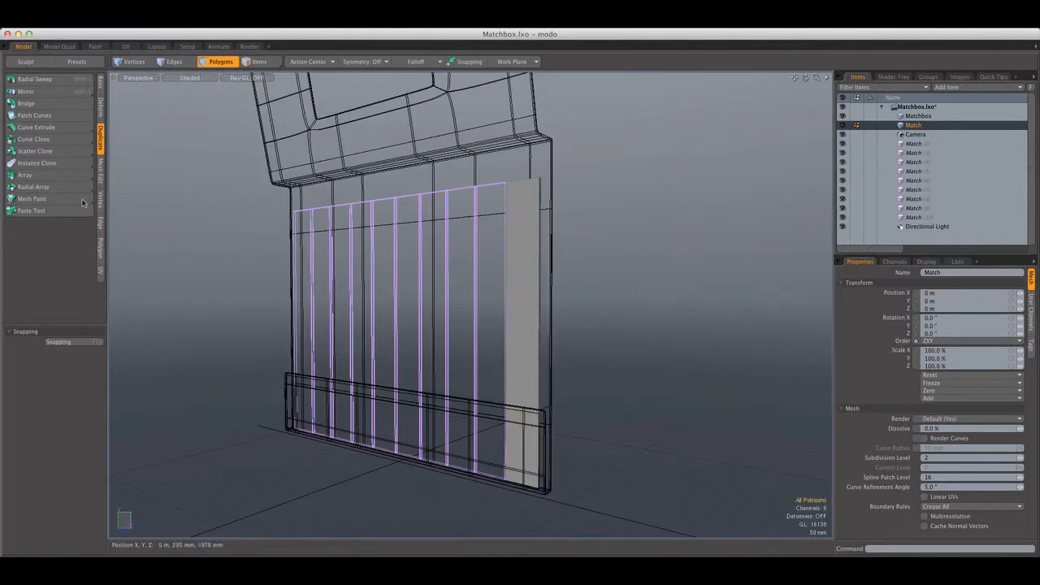
Add an edge loop around the original match near its top end, at about 87.8% of its height
{"action": "left_click", "coordinate": [100, 217]}
{"action": "left_click", "coordinate": [45, 174]}
{"action": "scroll", "coordinate": [568, 203], "scroll_direction": "up", "scroll_amount": 3}
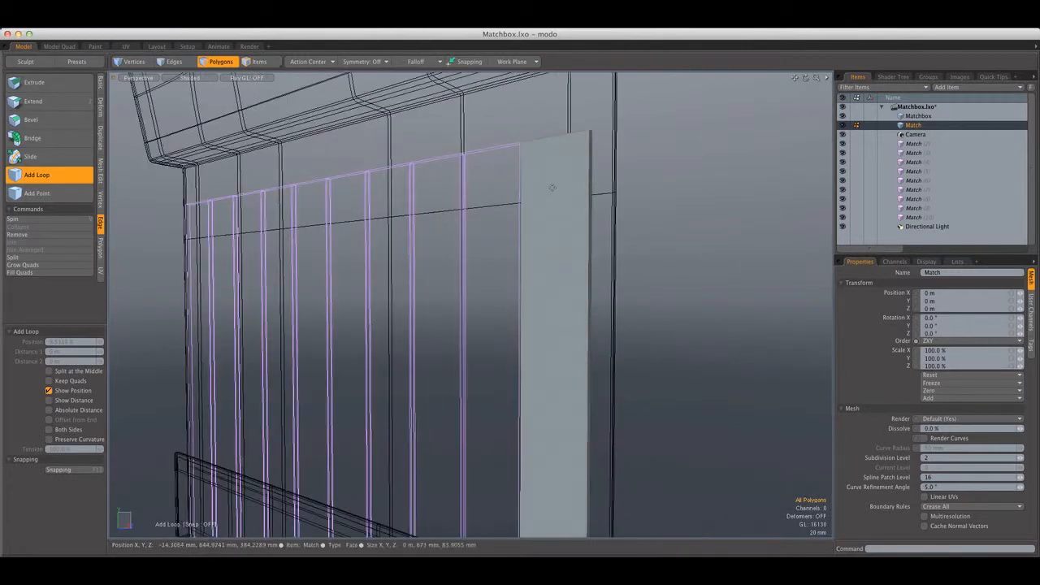
{"action": "left_click", "coordinate": [589, 207]}
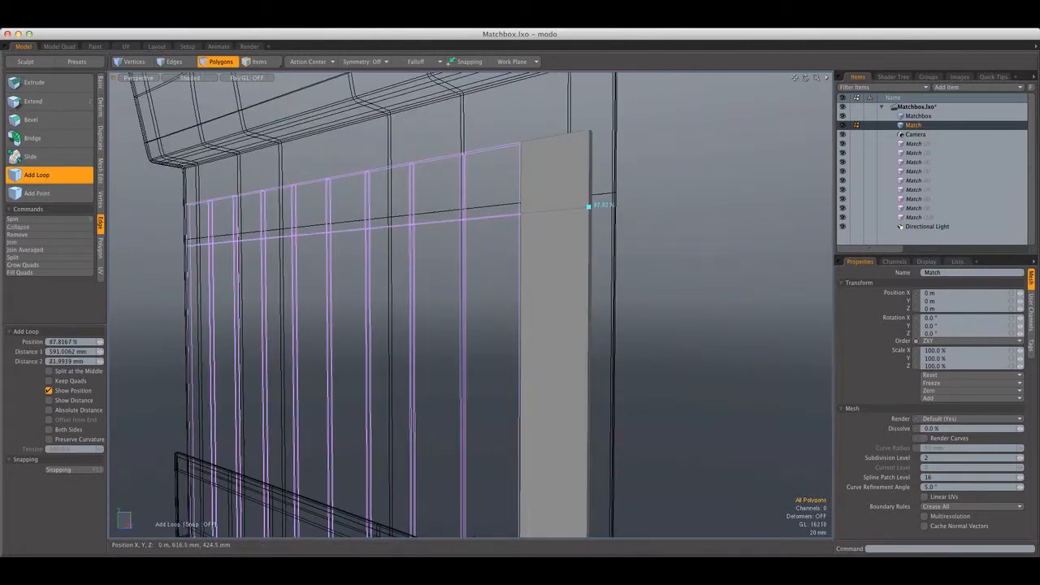
{"action": "key", "text": "space"}
Try to taper the match tip by scaling its top polygon in Z to 37.5%
{"action": "left_click_drag", "start_coordinate": [600, 212], "coordinate": [540, 238], "text": "alt"}
{"action": "left_click", "coordinate": [607, 169]}
{"action": "key", "text": "r"}
{"action": "left_click_drag", "start_coordinate": [551, 269], "coordinate": [565, 181]}
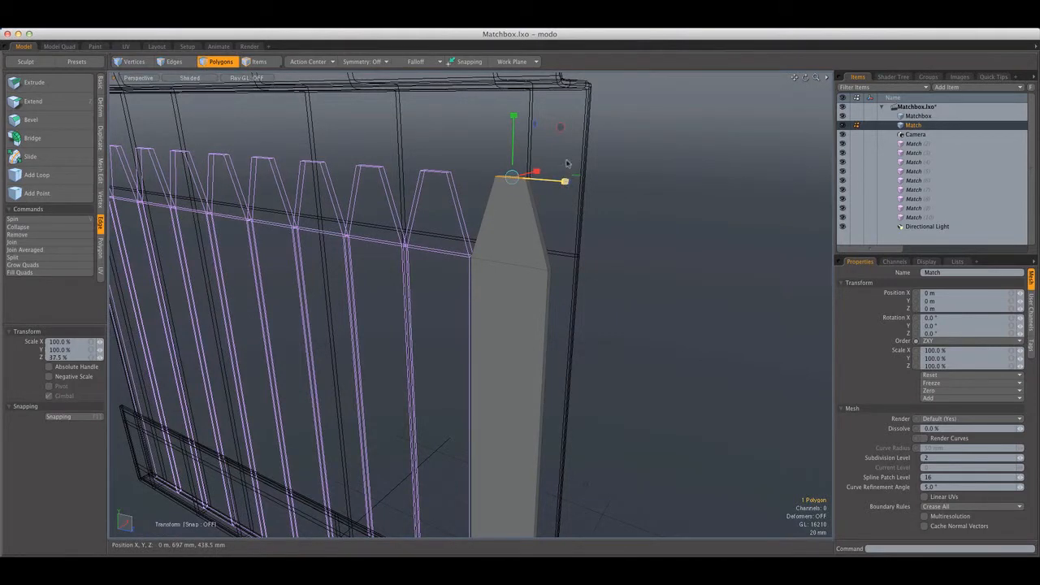
{"action": "key", "text": "q"}
Inspect the tapered match tip from above and undo the scaling of its top polygon
{"action": "left_click", "coordinate": [539, 220]}
{"action": "left_click", "coordinate": [552, 217]}
{"action": "scroll", "coordinate": [530, 176], "scroll_direction": "up", "scroll_amount": 5}
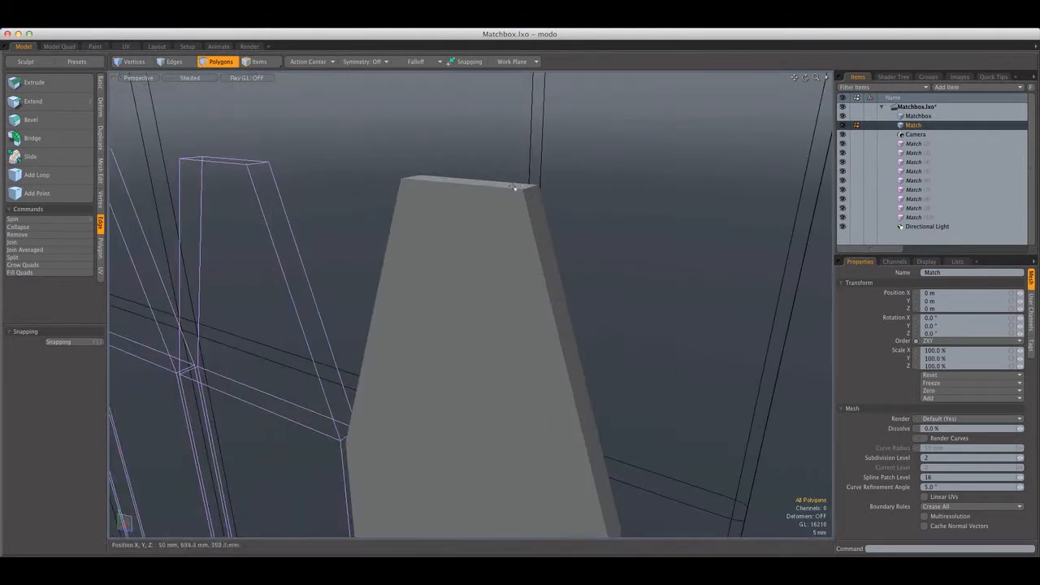
{"action": "double_click", "coordinate": [515, 188]}
{"action": "scroll", "coordinate": [568, 179], "scroll_direction": "down", "scroll_amount": 5}
{"action": "left_click_drag", "start_coordinate": [569, 179], "coordinate": [574, 203], "text": "alt"}
{"action": "left_click", "coordinate": [574, 204]}
{"action": "scroll", "coordinate": [574, 204], "scroll_direction": "up", "scroll_amount": 4}
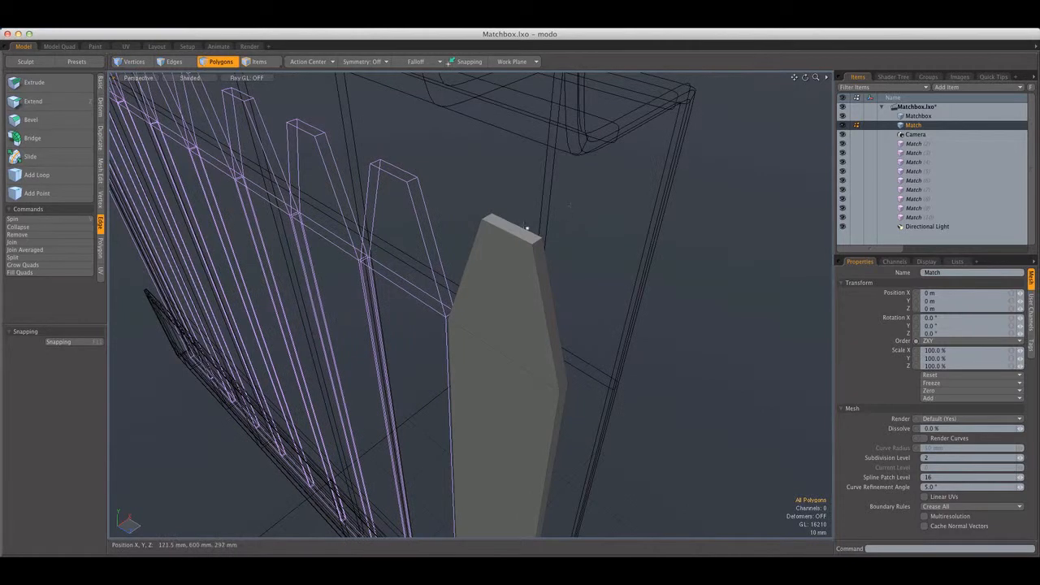
{"action": "key", "text": "super+z"}
{"action": "key", "text": "super+z"}
{"action": "key", "text": "super+z"}
{"action": "key", "text": "super+z"}
{"action": "key", "text": "super+z"}
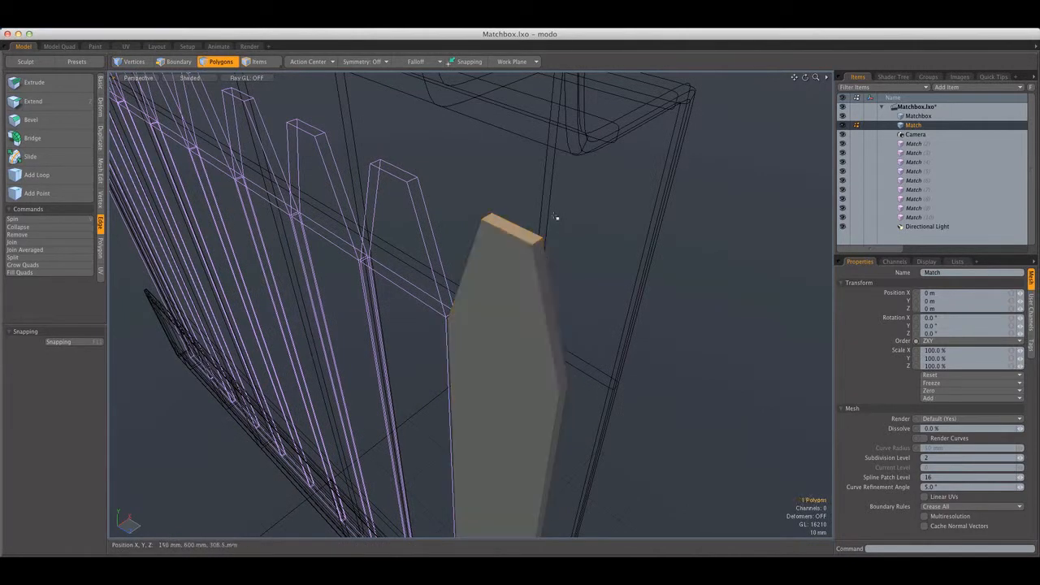
{"action": "key", "text": "super+z"}
{"action": "key", "text": "super+z"}
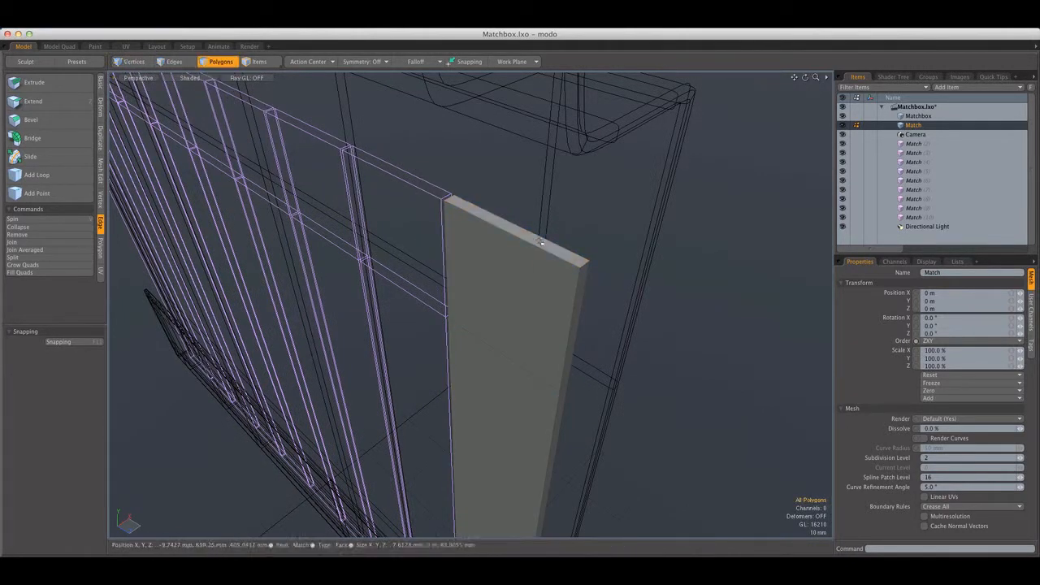
Switch the viewport from Perspective to the Left view of the match tip and change to edge selection
{"action": "left_click", "coordinate": [538, 234]}
{"action": "left_click_drag", "start_coordinate": [564, 190], "coordinate": [554, 157], "text": "alt"}
{"action": "left_click", "coordinate": [139, 79]}
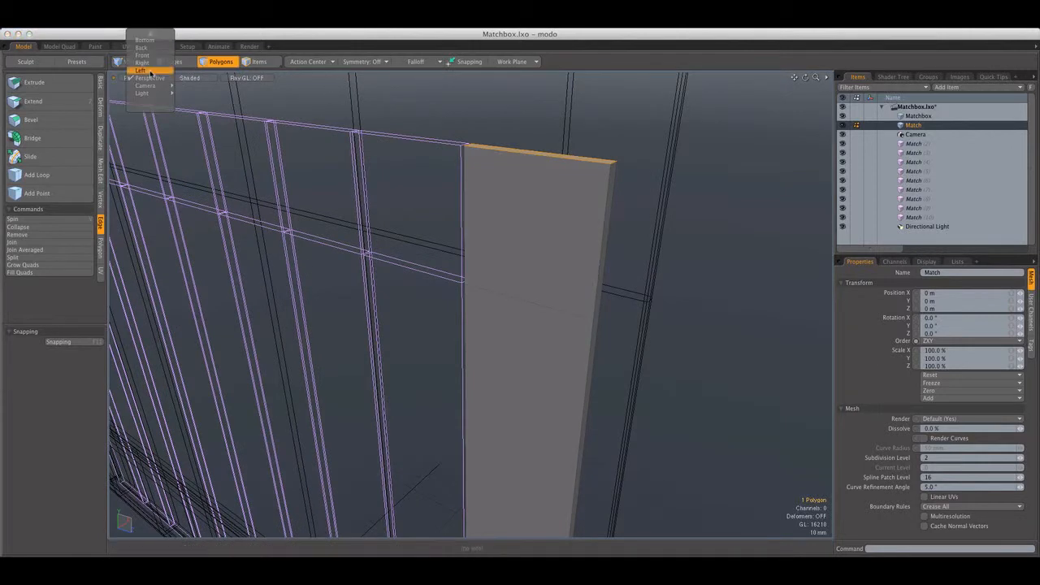
{"action": "left_click", "coordinate": [143, 70]}
{"action": "left_click_drag", "start_coordinate": [449, 148], "coordinate": [326, 217], "text": "alt+shift"}
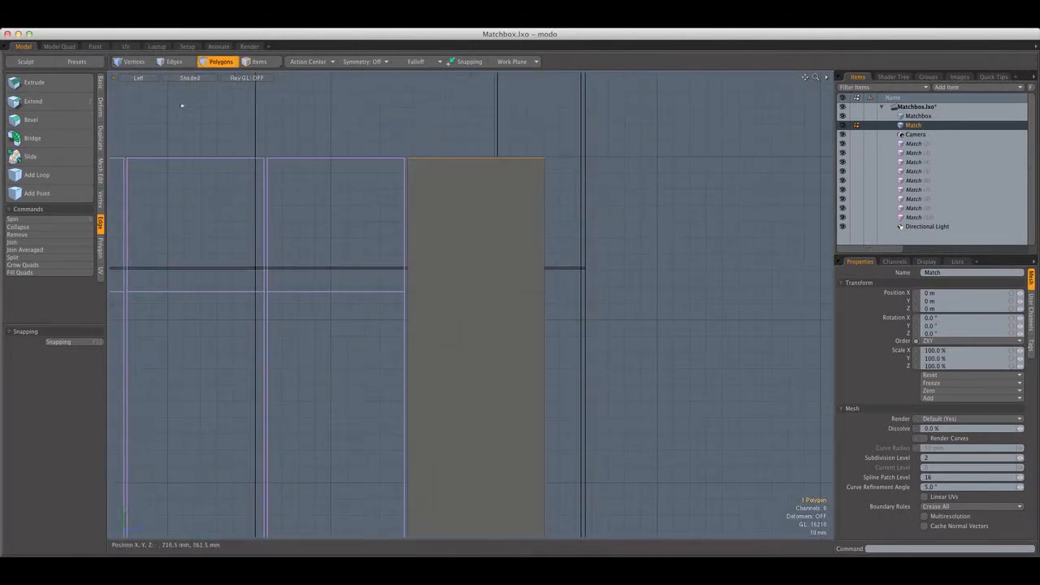
{"action": "key", "text": "2"}
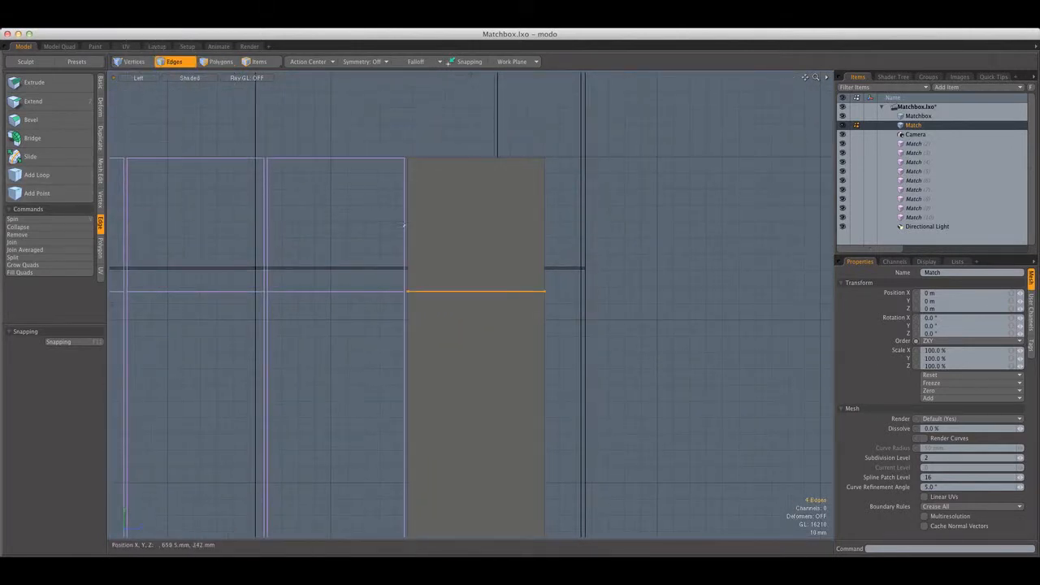
{"action": "key", "text": "alt+c"}
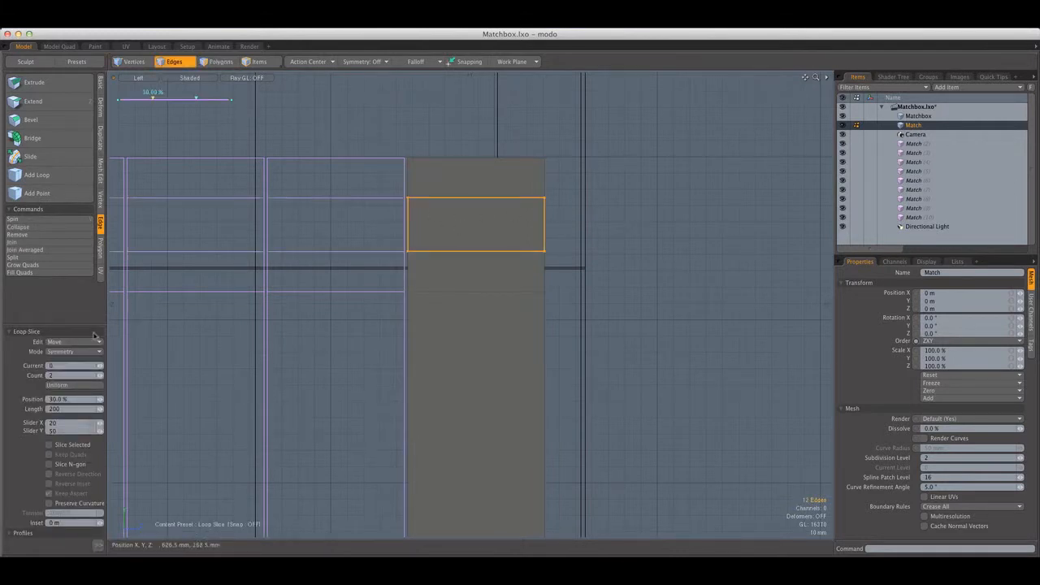
{"action": "left_click", "coordinate": [86, 386]}
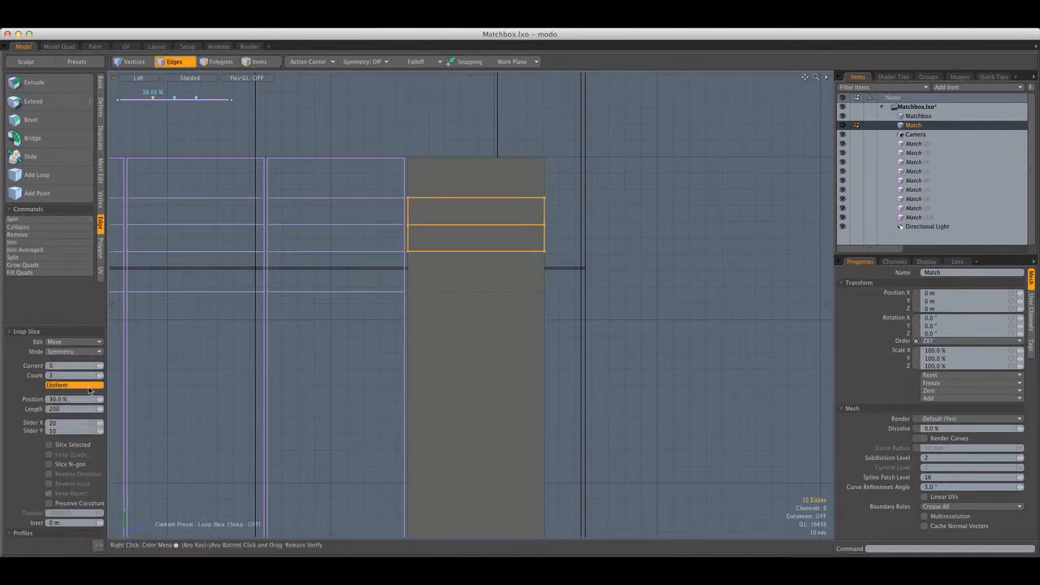
{"action": "left_click", "coordinate": [100, 376]}
{"action": "key", "text": "q"}
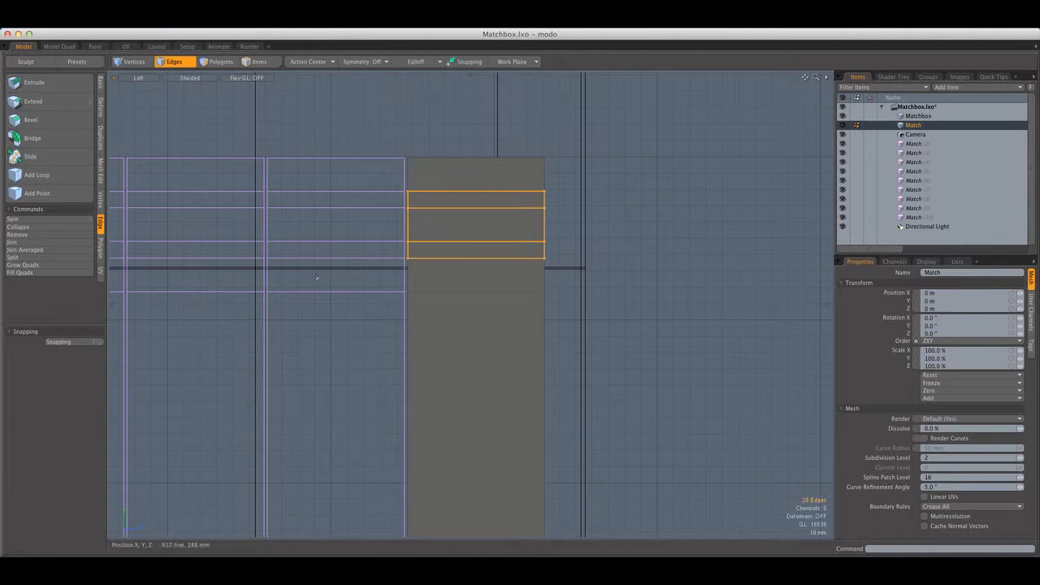
{"action": "key", "text": "super+z"}
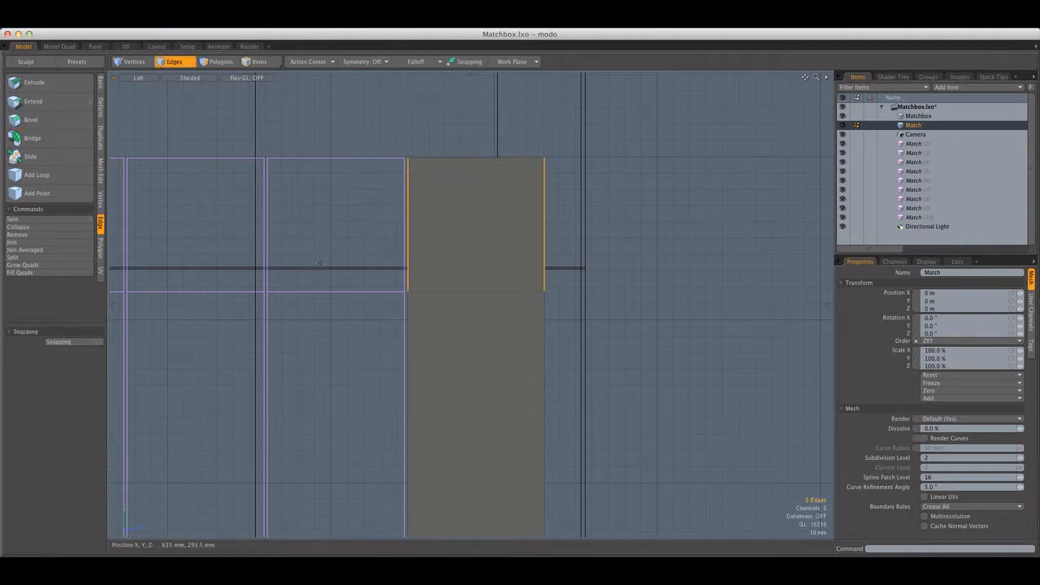
Loop-slice the match tip section with 4 uniformly spaced slices and clear the edge selection
{"action": "key", "text": "alt+c"}
{"action": "left_click", "coordinate": [320, 262]}
{"action": "left_click", "coordinate": [81, 385]}
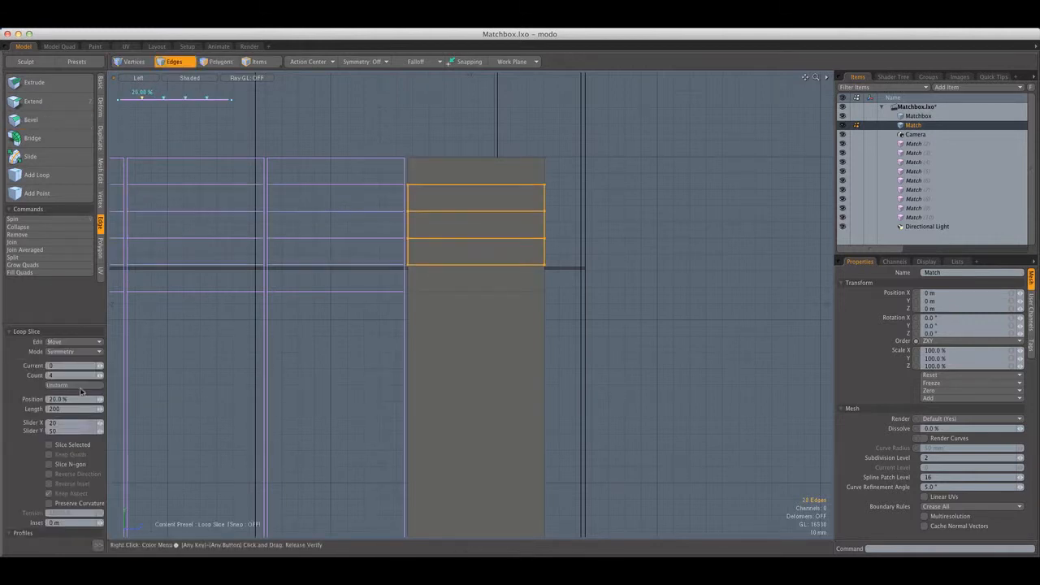
{"action": "key", "text": "Escape"}
{"action": "key", "text": "Escape"}
{"action": "left_click_drag", "start_coordinate": [379, 219], "coordinate": [362, 235], "text": "alt+shift"}
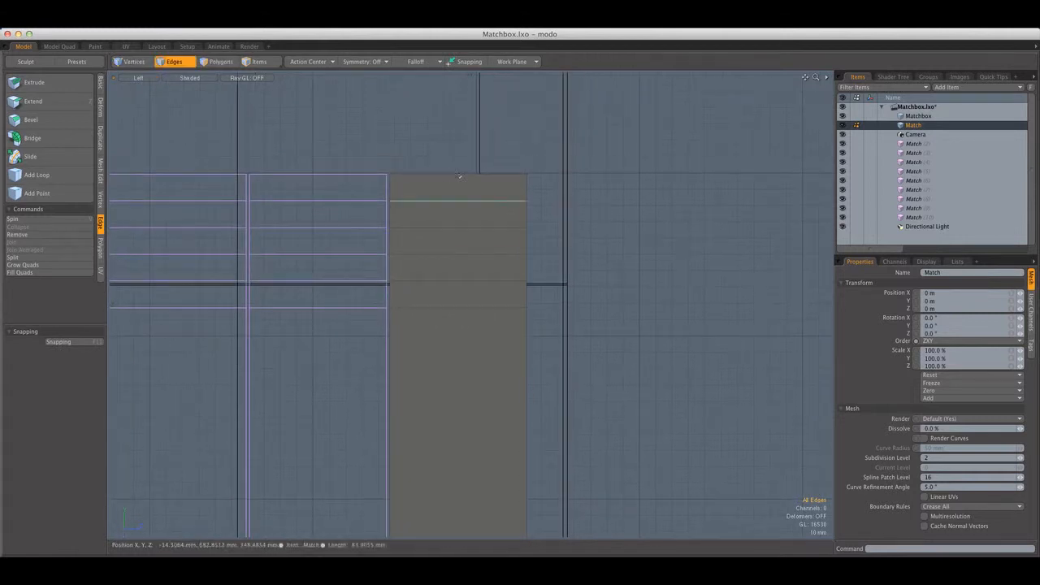
Apply a Linear falloff along the match tip, from Y 600.5 mm to 699.5 mm, with the Ease-Out shape preset
{"action": "left_click", "coordinate": [431, 62]}
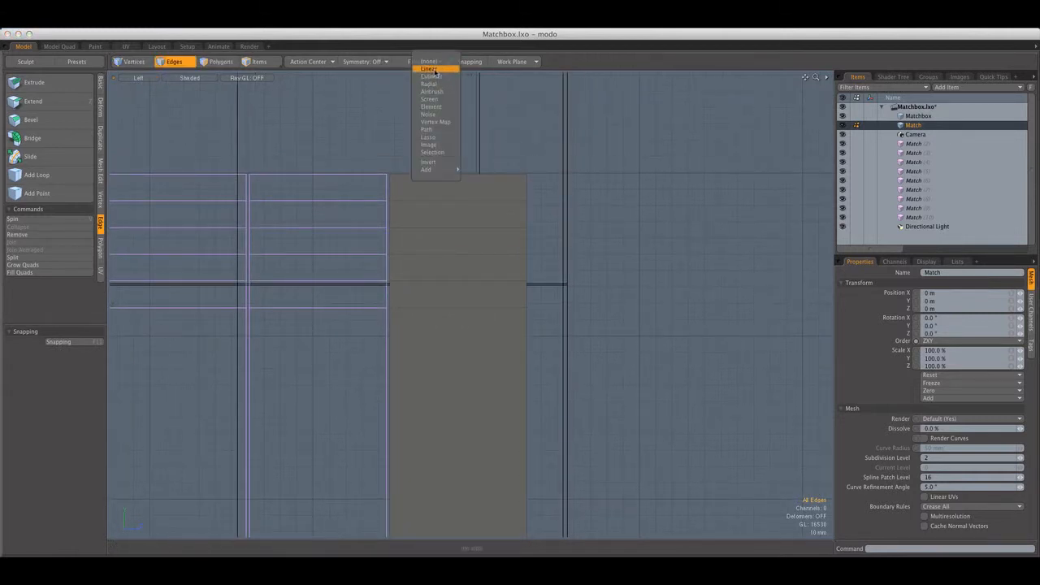
{"action": "left_click", "coordinate": [429, 69]}
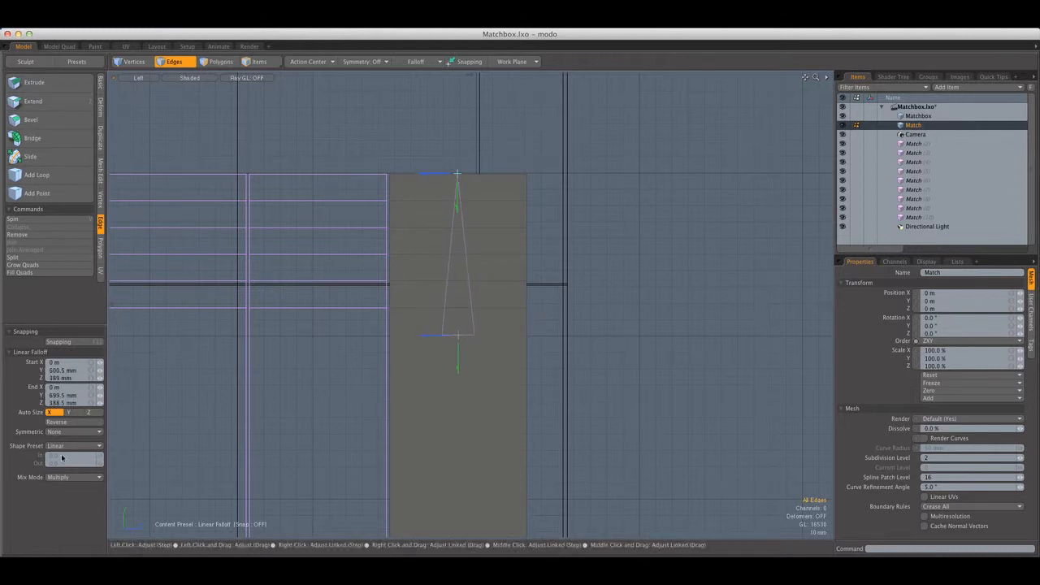
{"action": "left_click", "coordinate": [65, 447]}
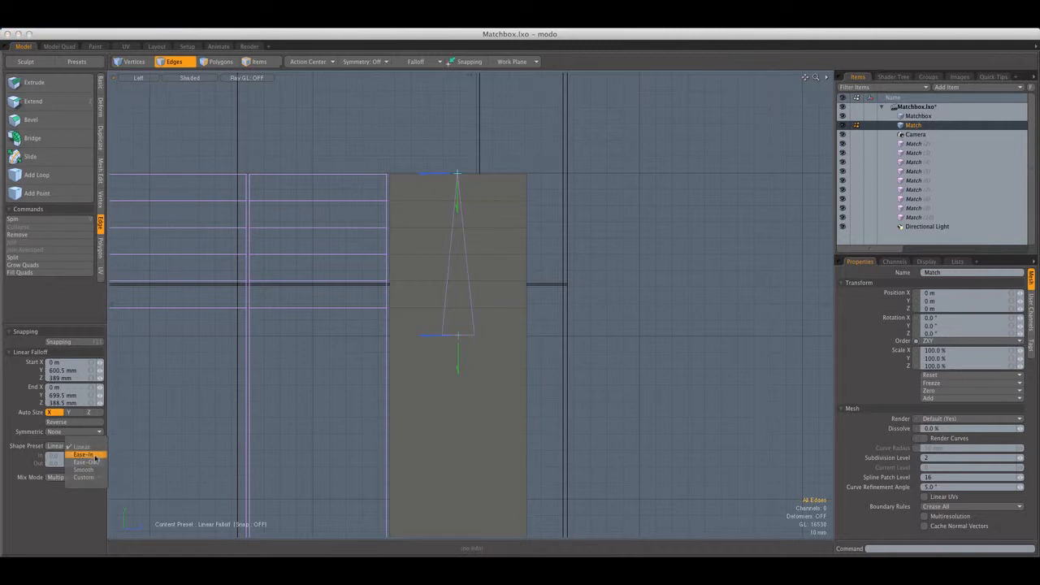
{"action": "left_click", "coordinate": [94, 456]}
{"action": "left_click", "coordinate": [89, 448]}
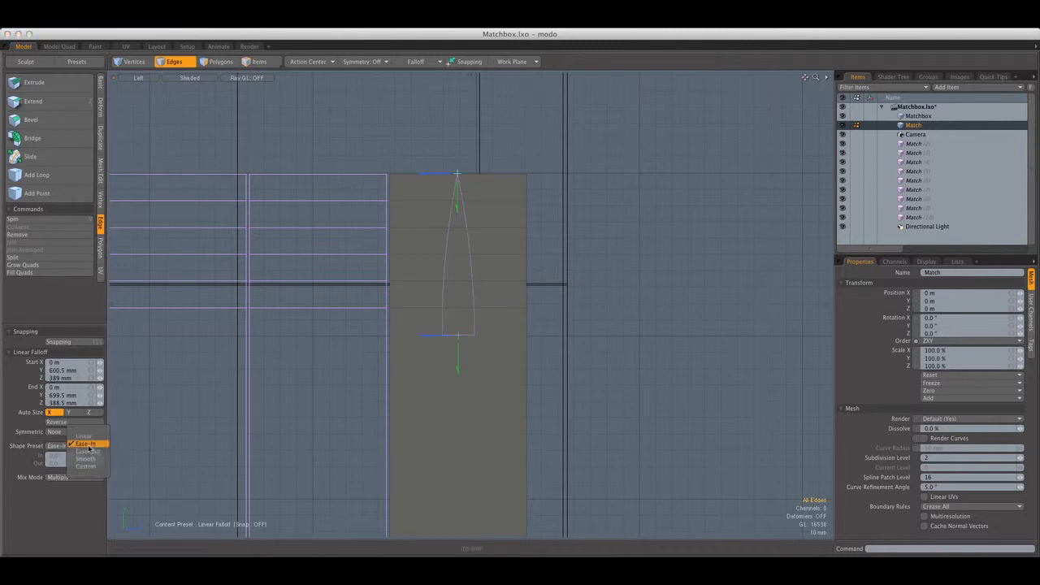
{"action": "left_click", "coordinate": [90, 453]}
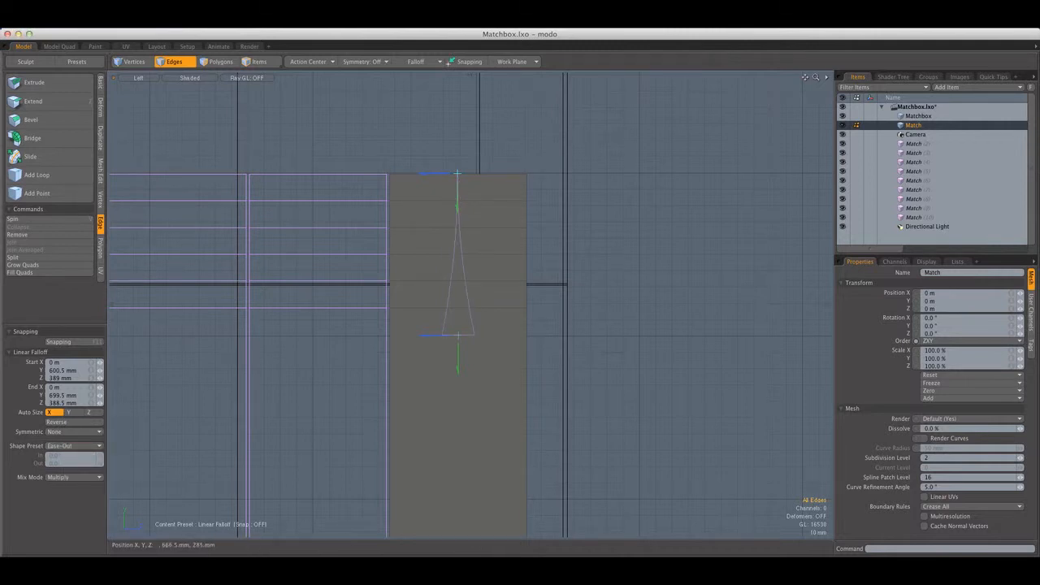
Select all polygons of the match tip, try scaling them in Z to 71.5%, and undo the scaling
{"action": "left_click", "coordinate": [218, 66]}
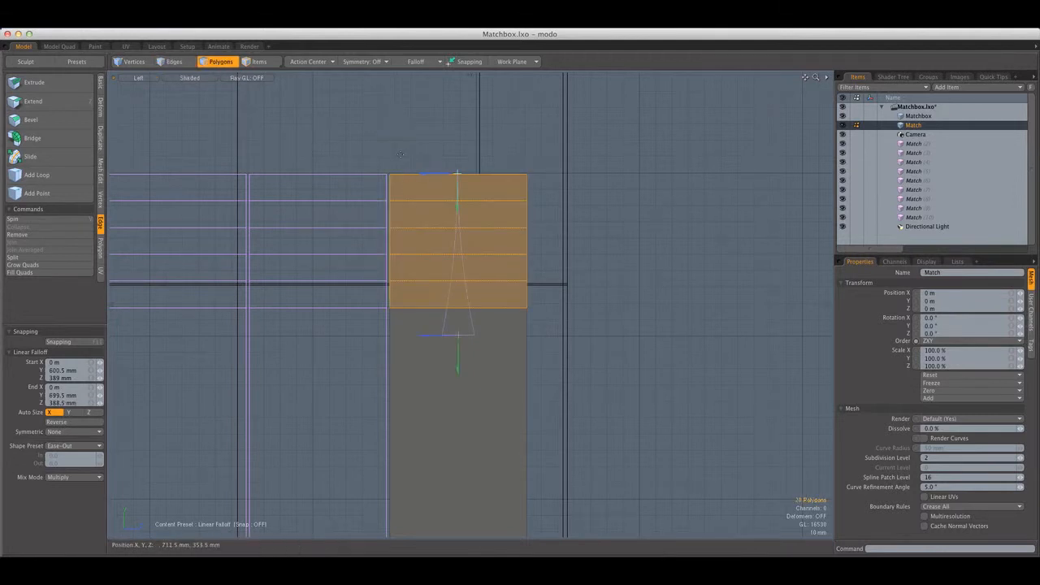
{"action": "key", "text": "r"}
{"action": "left_click_drag", "start_coordinate": [520, 241], "coordinate": [502, 241]}
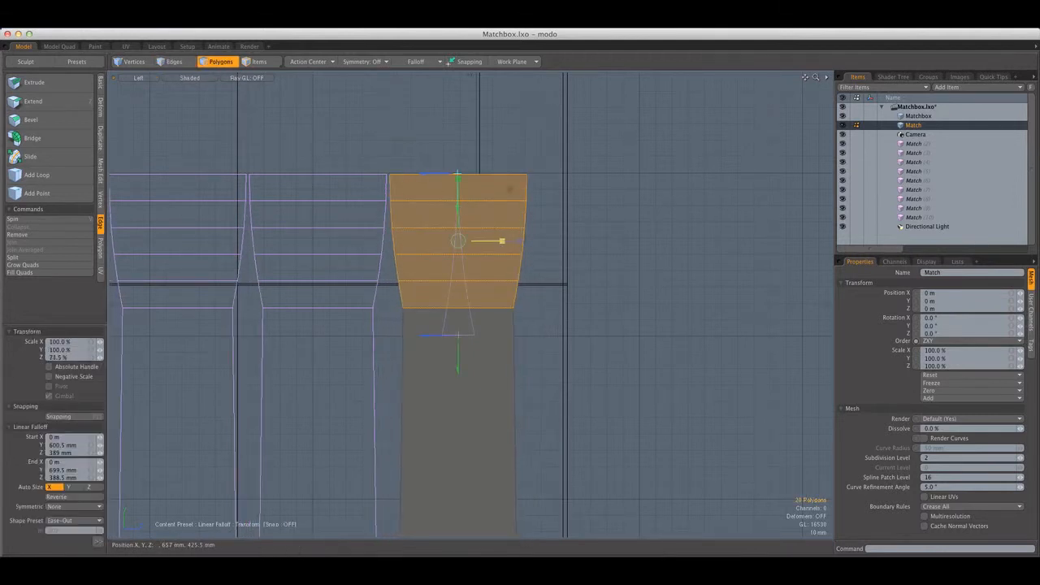
{"action": "key", "text": "super+z"}
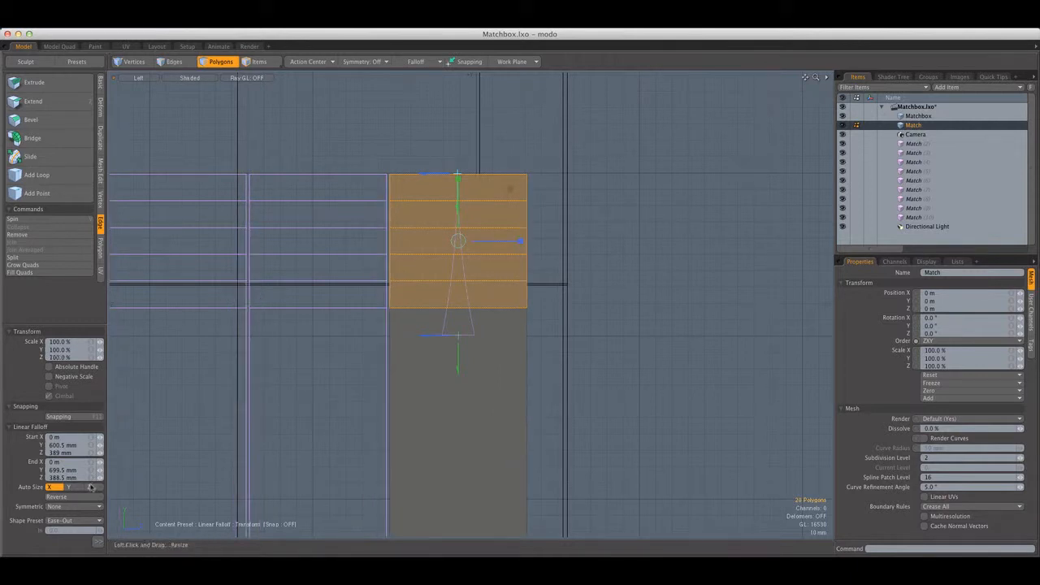
Set the falloff shape preset to Ease-In, try scaling the tip polygons in Z, and undo the scaling
{"action": "left_click", "coordinate": [73, 520]}
{"action": "left_click", "coordinate": [69, 512]}
{"action": "left_click_drag", "start_coordinate": [520, 241], "coordinate": [498, 238]}
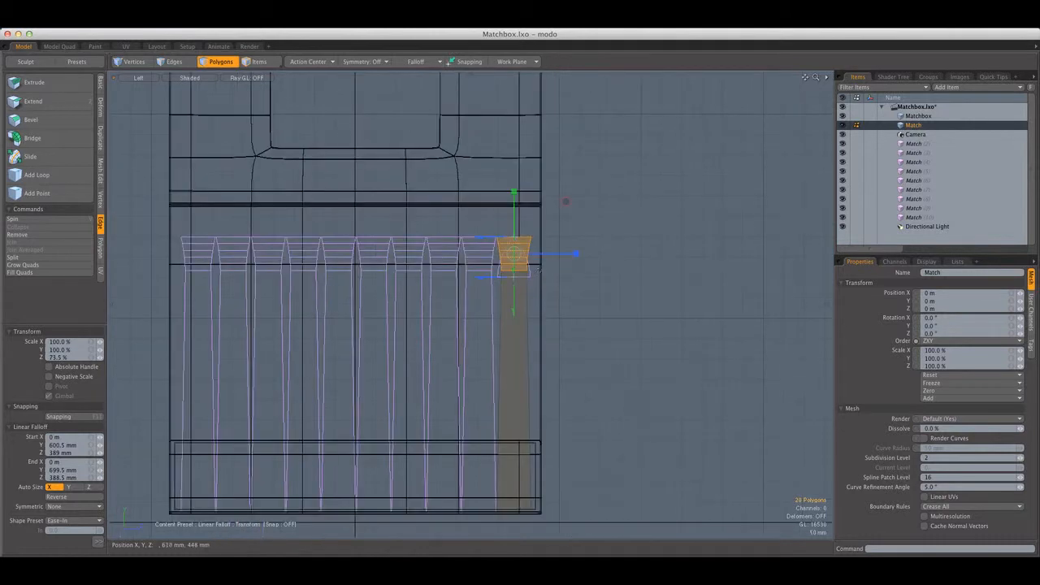
{"action": "key", "text": "super+z"}
Deselect the lowest row of tip polygons and scale the remaining ones in Z to 64.5%
{"action": "key", "text": "space"}
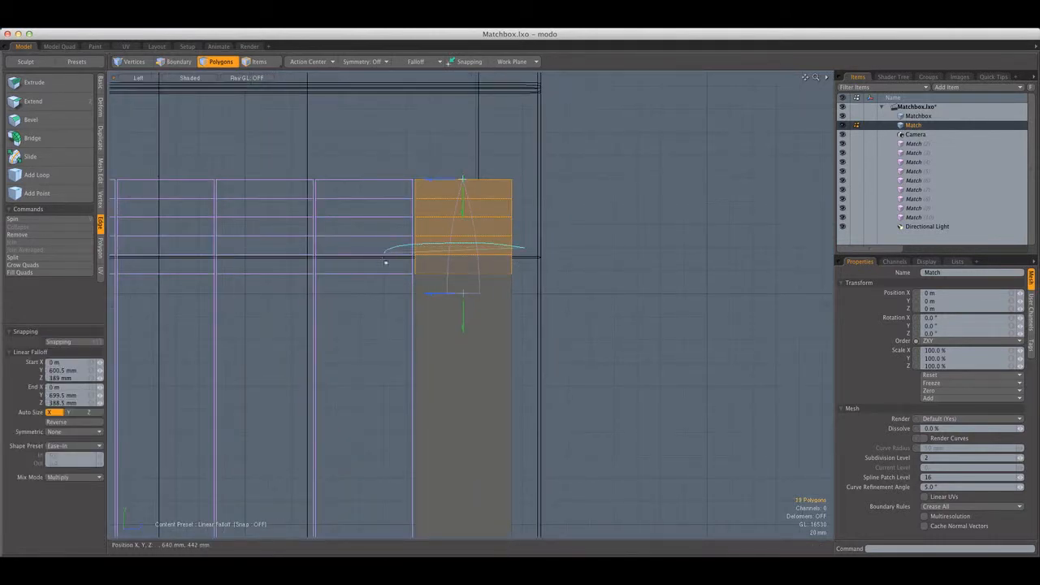
{"action": "right_click_drag", "start_coordinate": [606, 305], "coordinate": [519, 257], "text": "ctrl"}
{"action": "key", "text": "r"}
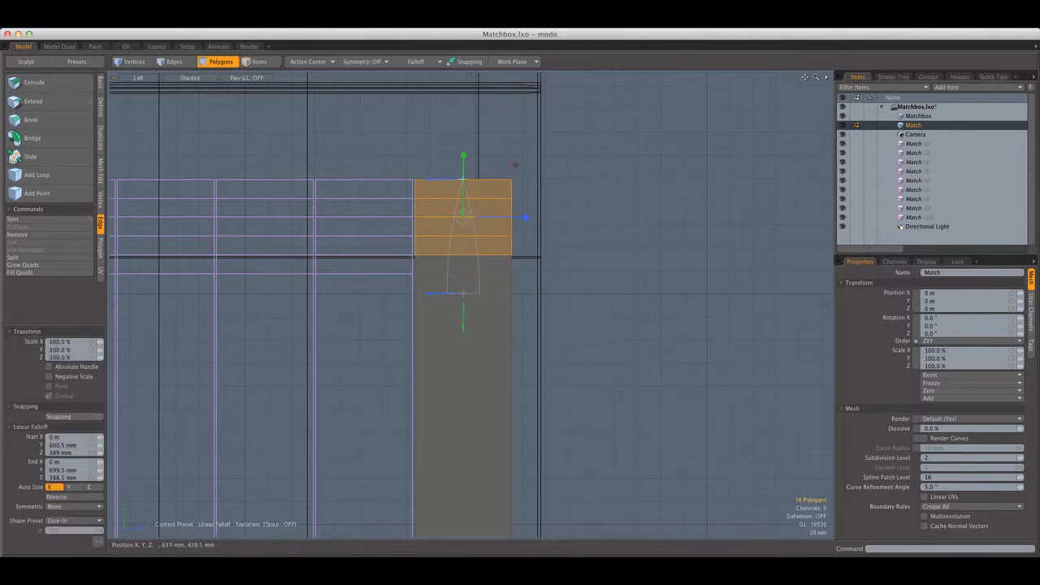
{"action": "left_click_drag", "start_coordinate": [517, 217], "coordinate": [504, 217]}
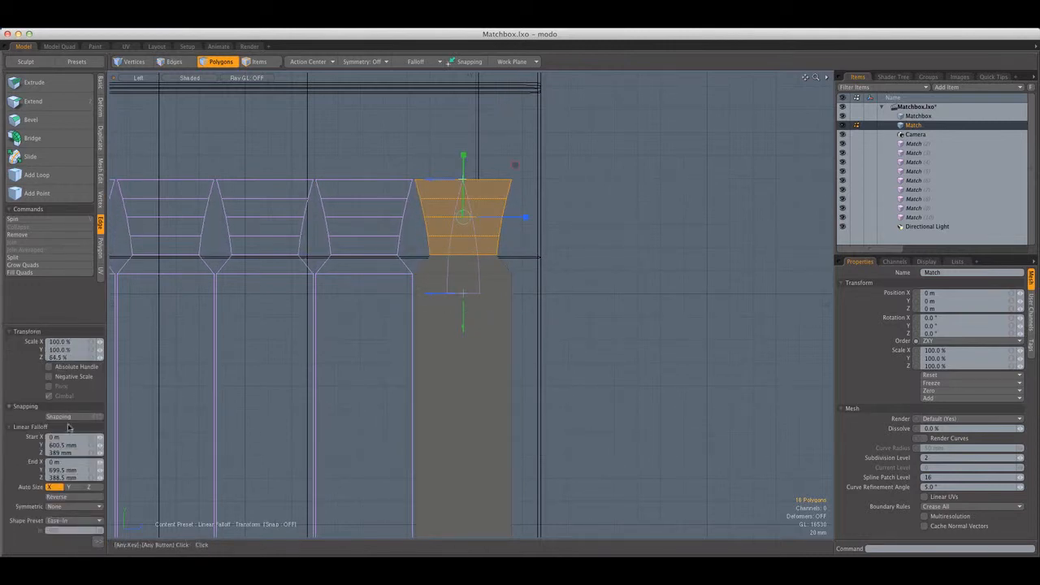
Try the Ease-Out falloff shape with the tip scaled in Z to 0%, and undo both changes
{"action": "left_click", "coordinate": [72, 520]}
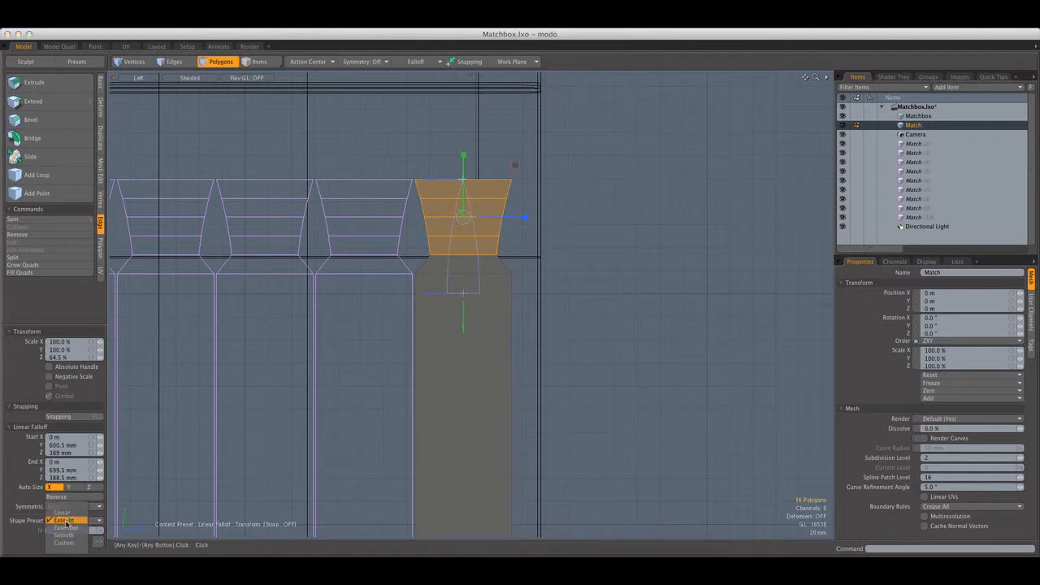
{"action": "left_click", "coordinate": [65, 528]}
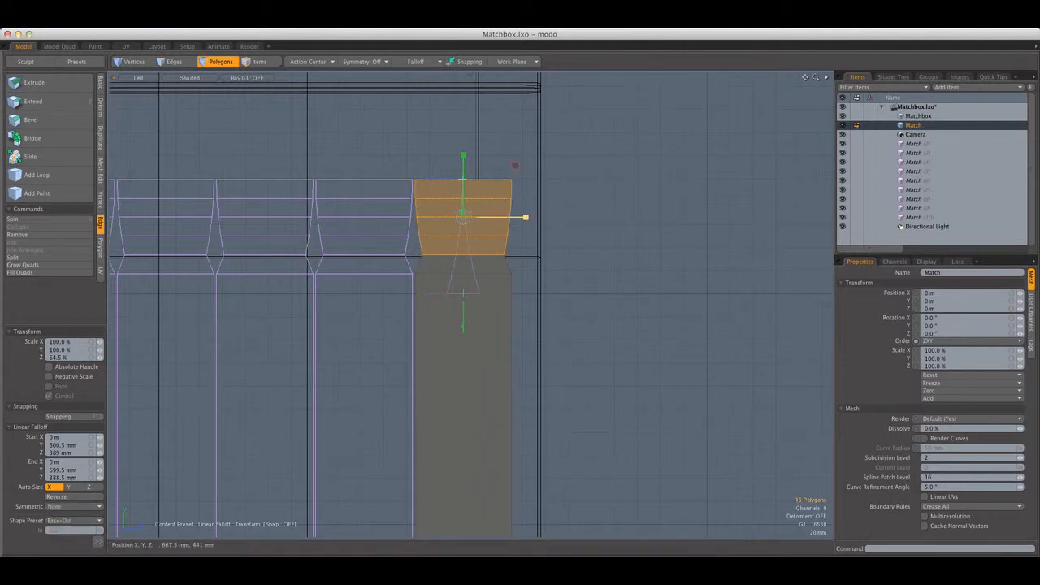
{"action": "left_click_drag", "start_coordinate": [526, 217], "coordinate": [484, 217]}
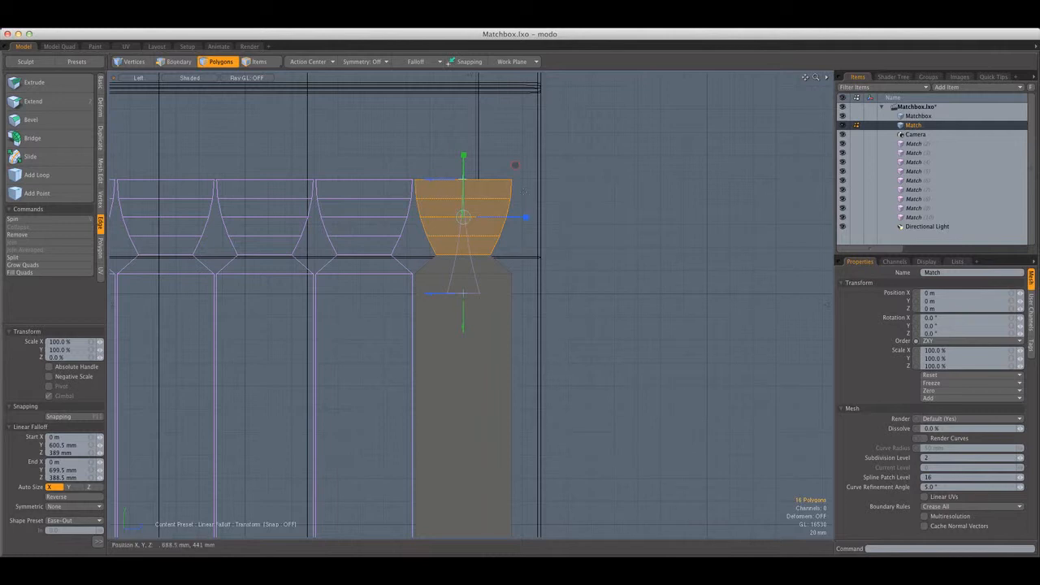
{"action": "key", "text": "super+z"}
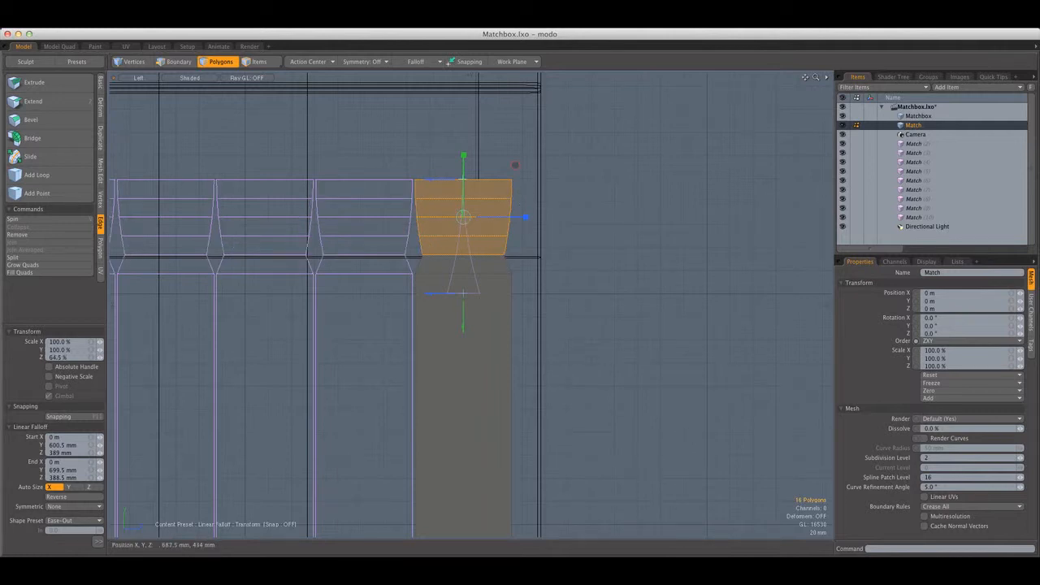
{"action": "key", "text": "super+z"}
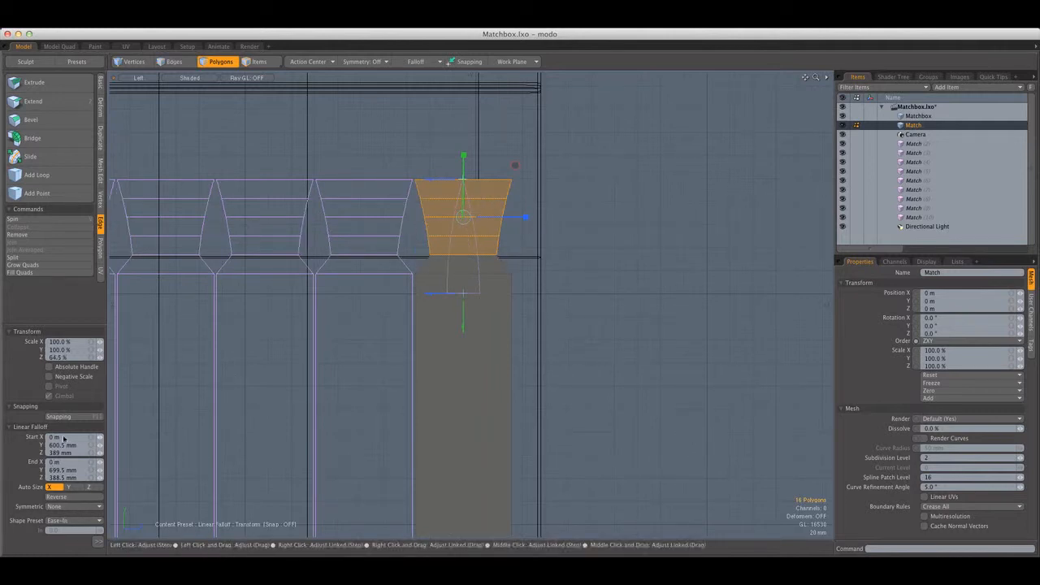
Reverse the linear falloff and scale the tip polygons in Z to 35.5% to taper them upward, finishing with nothing selected
{"action": "left_click", "coordinate": [26, 407]}
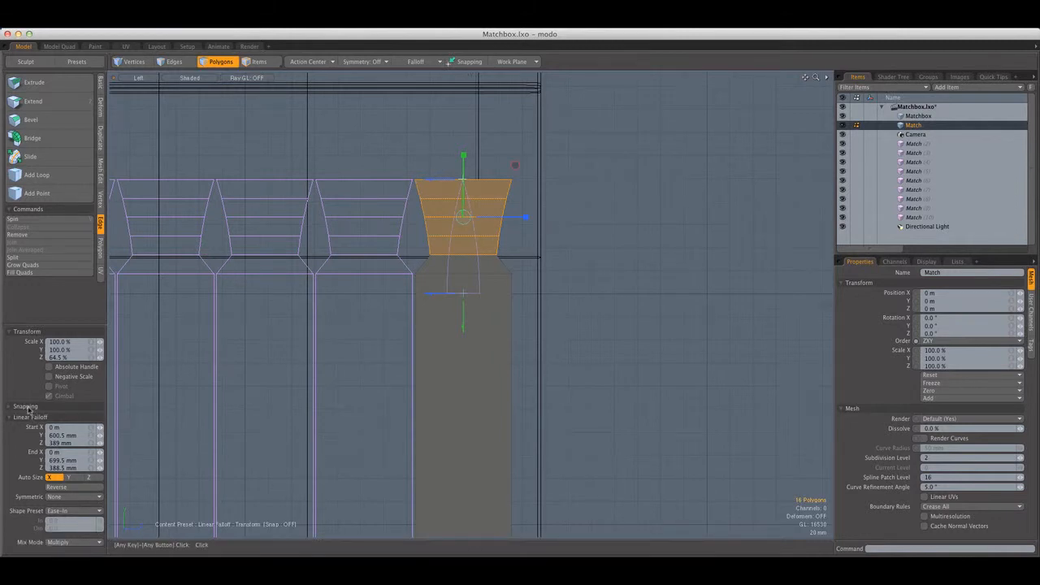
{"action": "left_click", "coordinate": [58, 486]}
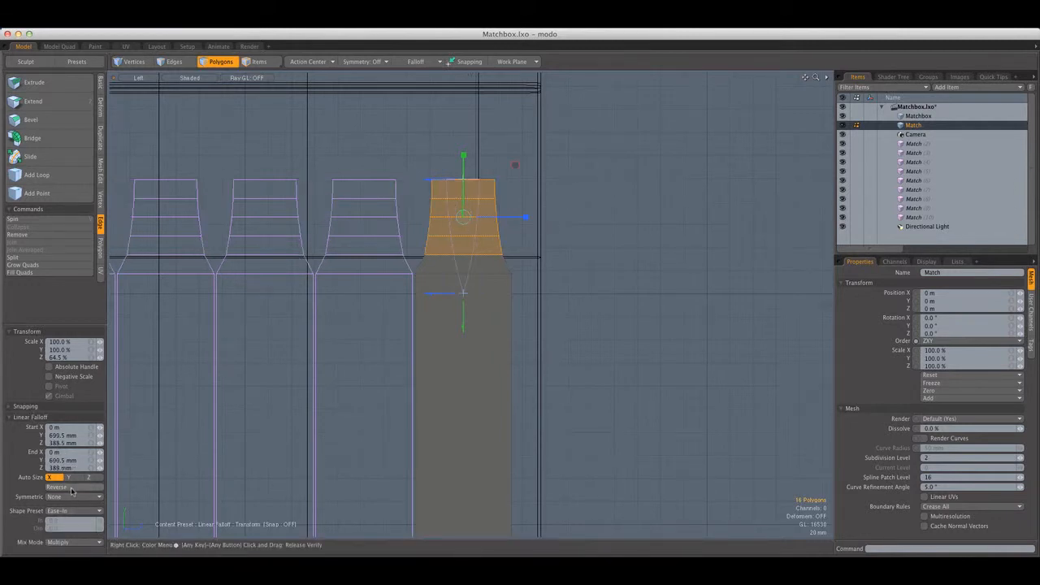
{"action": "left_click_drag", "start_coordinate": [522, 221], "coordinate": [505, 217]}
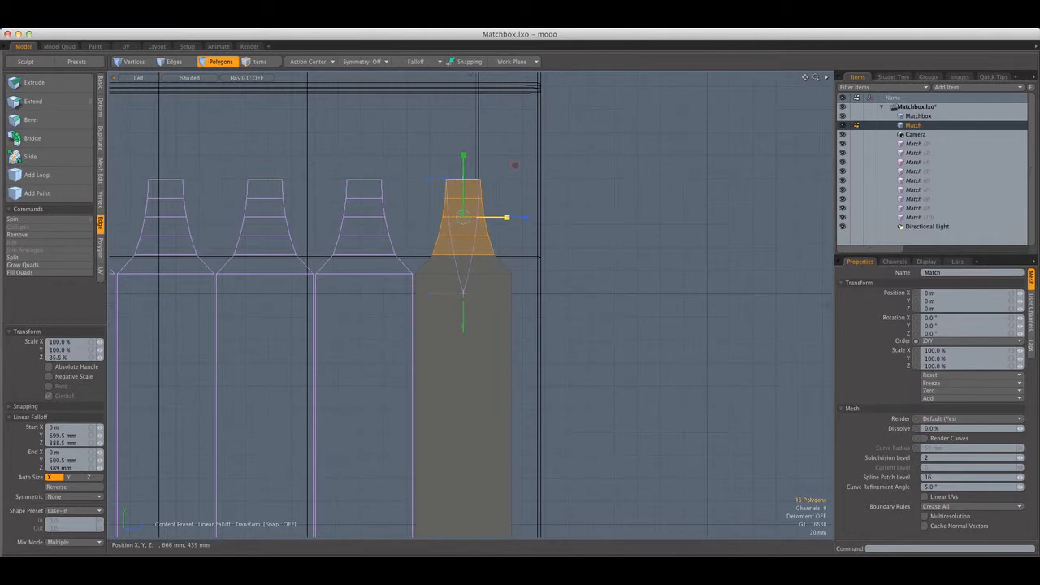
{"action": "scroll", "coordinate": [534, 195], "scroll_direction": "down", "scroll_amount": 5}
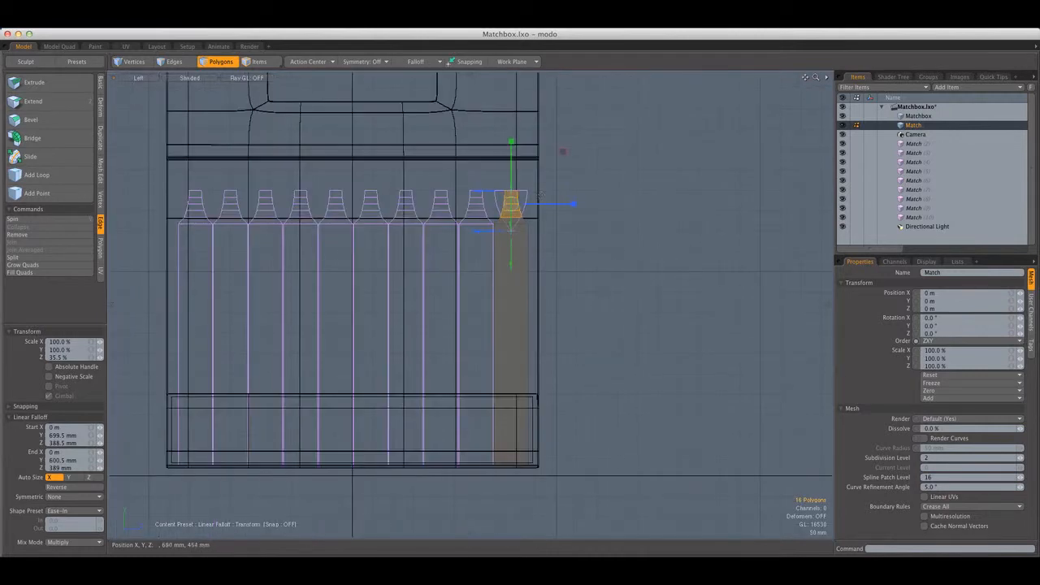
{"action": "scroll", "coordinate": [526, 198], "scroll_direction": "up", "scroll_amount": 5}
{"action": "key", "text": "q"}
{"action": "left_click", "coordinate": [534, 202]}
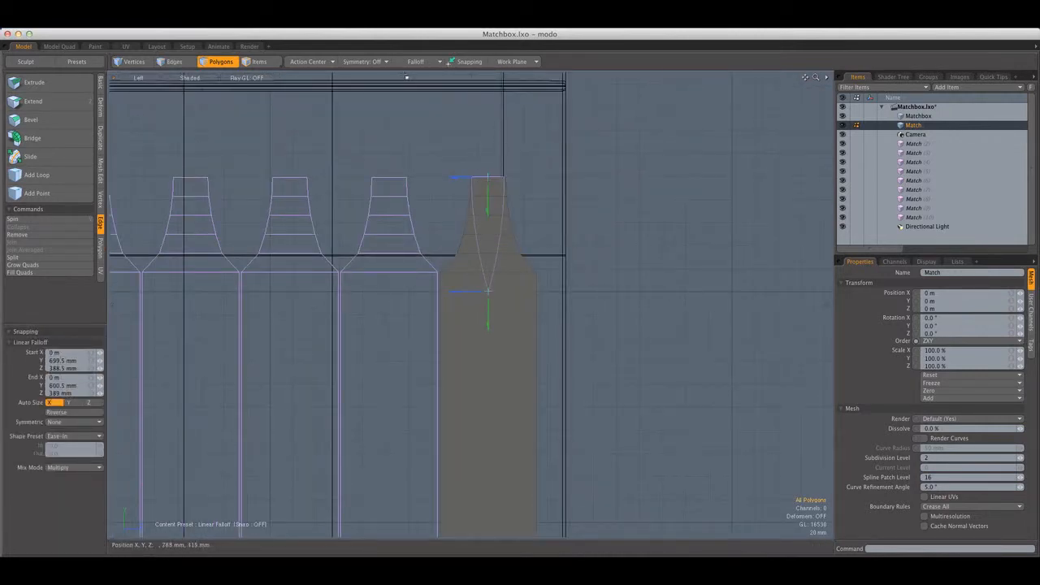
Remove the falloff and return the viewport to the Perspective view of the tapered match
{"action": "left_click", "coordinate": [414, 65]}
{"action": "key", "text": "ctrl+space"}
{"action": "left_click", "coordinate": [543, 163]}
{"action": "left_click_drag", "start_coordinate": [543, 165], "coordinate": [496, 208], "text": "alt"}
{"action": "scroll", "coordinate": [487, 275], "scroll_direction": "up", "scroll_amount": 5}
{"action": "left_click_drag", "start_coordinate": [490, 280], "coordinate": [481, 213]}
{"action": "left_click", "coordinate": [503, 223]}
{"action": "scroll", "coordinate": [488, 240], "scroll_direction": "down", "scroll_amount": 5}
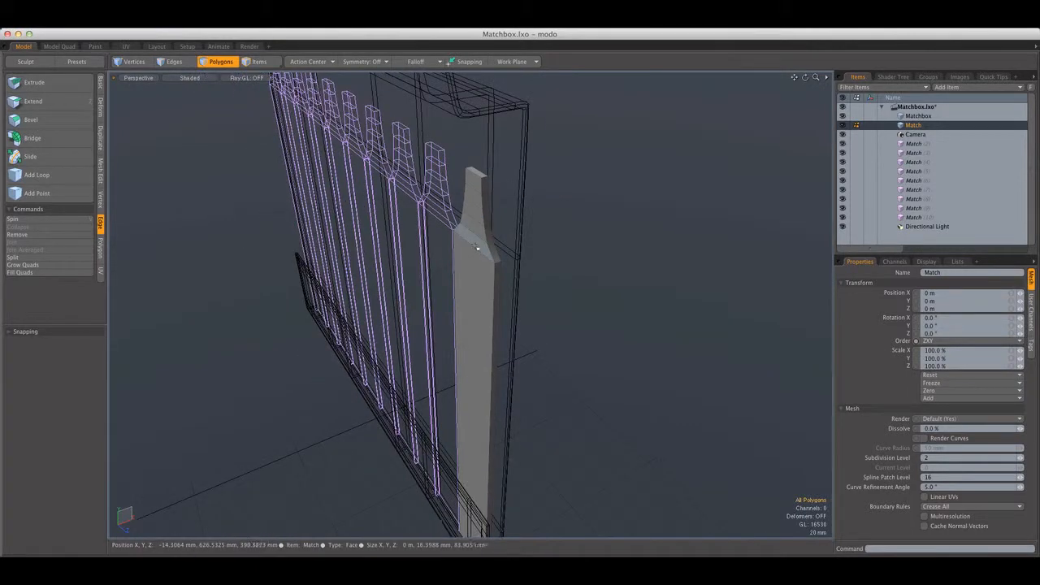
Examine the tapered match tip and its top polygon up close in the Perspective view
{"action": "double_click", "coordinate": [477, 246]}
{"action": "scroll", "coordinate": [491, 249], "scroll_direction": "down", "scroll_amount": 5}
{"action": "left_click_drag", "start_coordinate": [511, 255], "coordinate": [562, 246], "text": "alt"}
{"action": "scroll", "coordinate": [504, 183], "scroll_direction": "up", "scroll_amount": 8}
{"action": "left_click", "coordinate": [475, 194]}
{"action": "left_click_drag", "start_coordinate": [475, 193], "coordinate": [565, 262], "text": "alt+shift"}
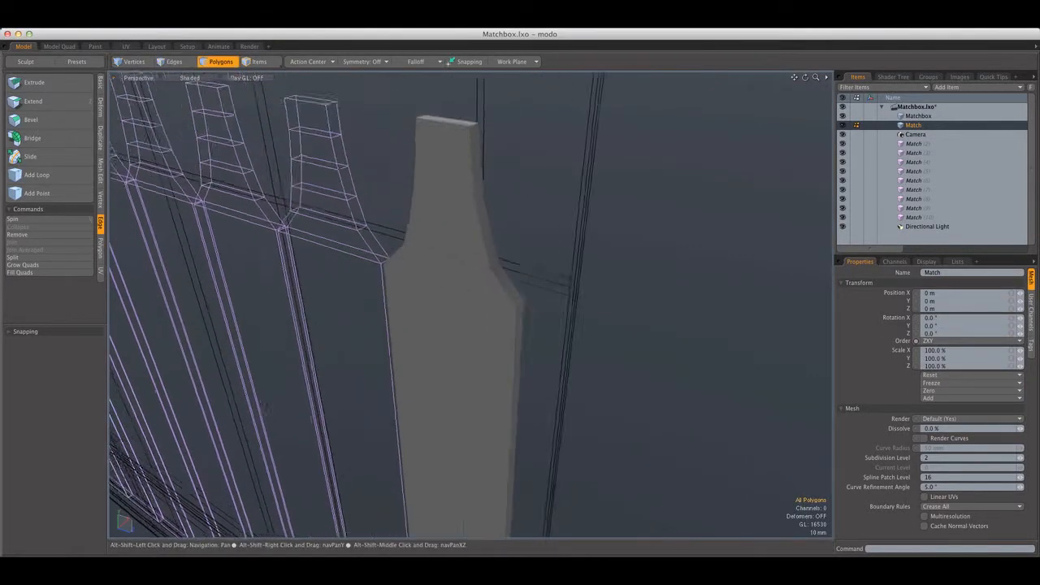
{"action": "scroll", "coordinate": [464, 267], "scroll_direction": "up", "scroll_amount": 3}
{"action": "left_click", "coordinate": [490, 97]}
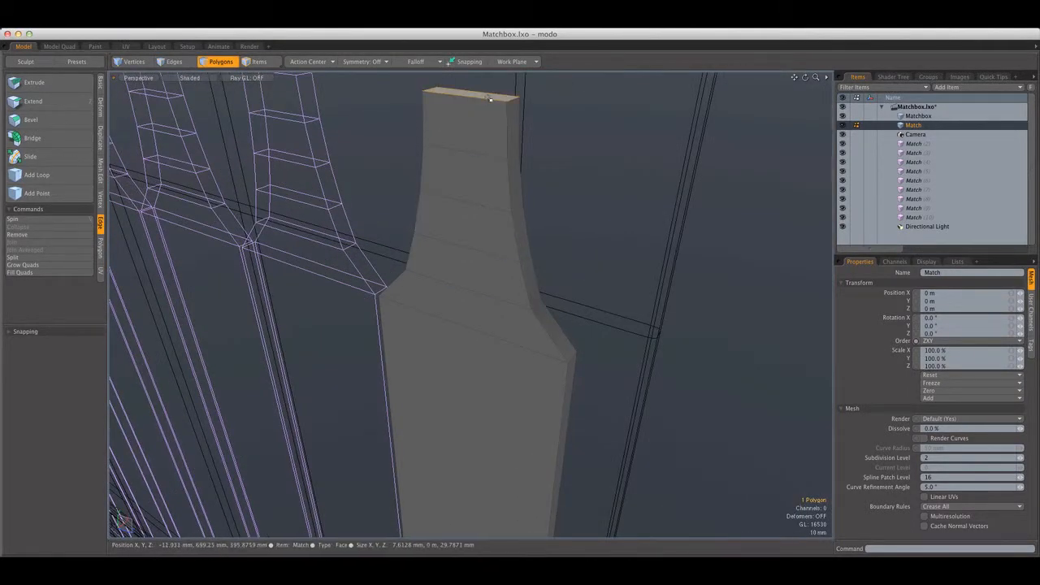
{"action": "left_click", "coordinate": [536, 211]}
Select all connected polygons of the original match
{"action": "scroll", "coordinate": [528, 227], "scroll_direction": "down", "scroll_amount": 5}
{"action": "left_click_drag", "start_coordinate": [508, 268], "coordinate": [522, 246]}
{"action": "left_click", "coordinate": [509, 238]}
{"action": "scroll", "coordinate": [504, 249], "scroll_direction": "up", "scroll_amount": 5}
{"action": "double_click", "coordinate": [505, 253]}
{"action": "scroll", "coordinate": [568, 234], "scroll_direction": "down", "scroll_amount": 5}
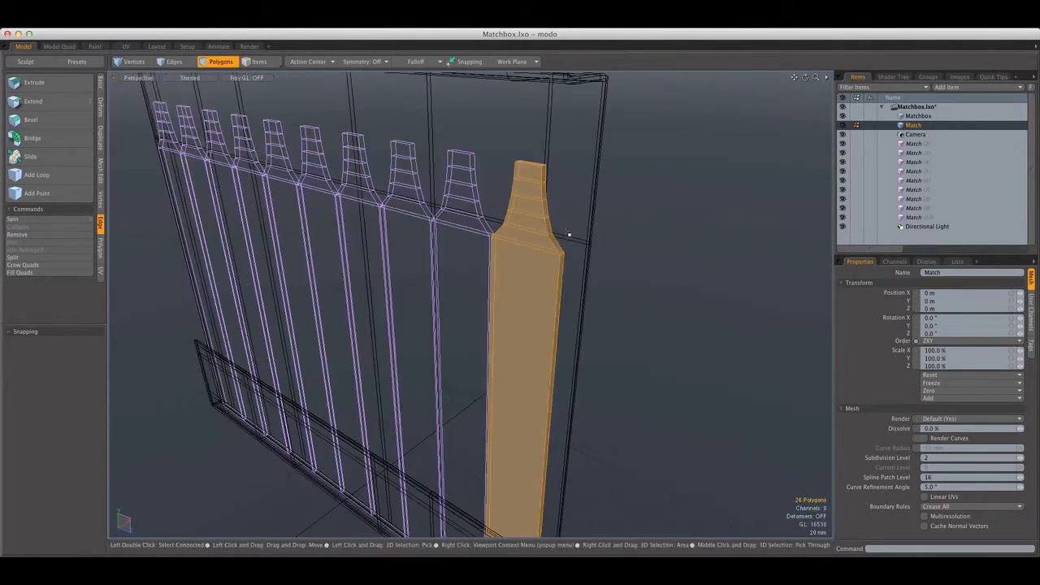
In the Front view, move the match in X to sit nearer the front flap, then return to Perspective with nothing selected
{"action": "left_click", "coordinate": [568, 234]}
{"action": "double_click", "coordinate": [524, 239]}
{"action": "left_click", "coordinate": [140, 78]}
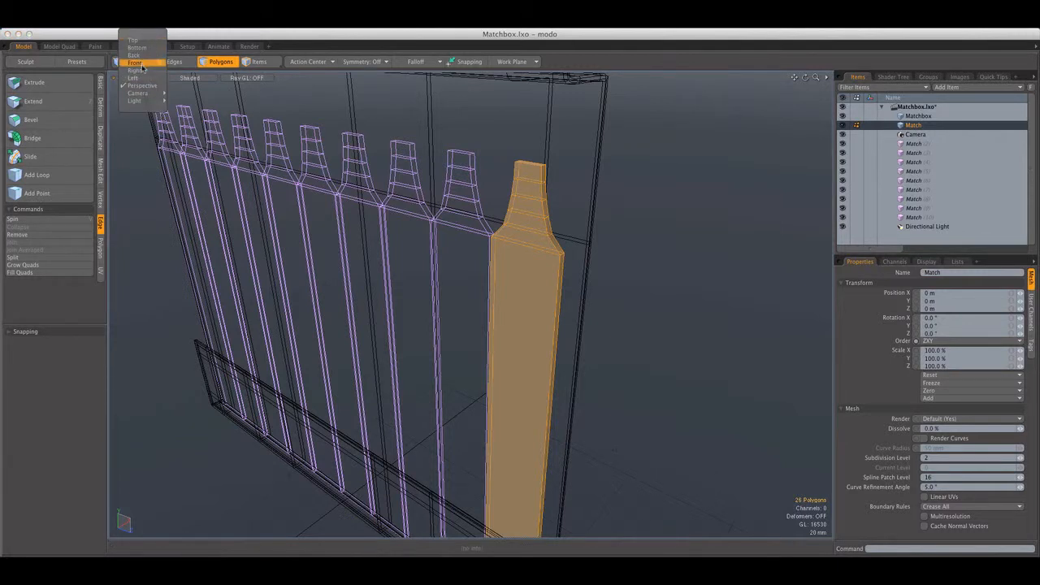
{"action": "left_click", "coordinate": [143, 67]}
{"action": "left_click_drag", "start_coordinate": [505, 382], "coordinate": [478, 266], "text": "alt+shift"}
{"action": "left_click_drag", "start_coordinate": [479, 520], "coordinate": [460, 278], "text": "alt+shift"}
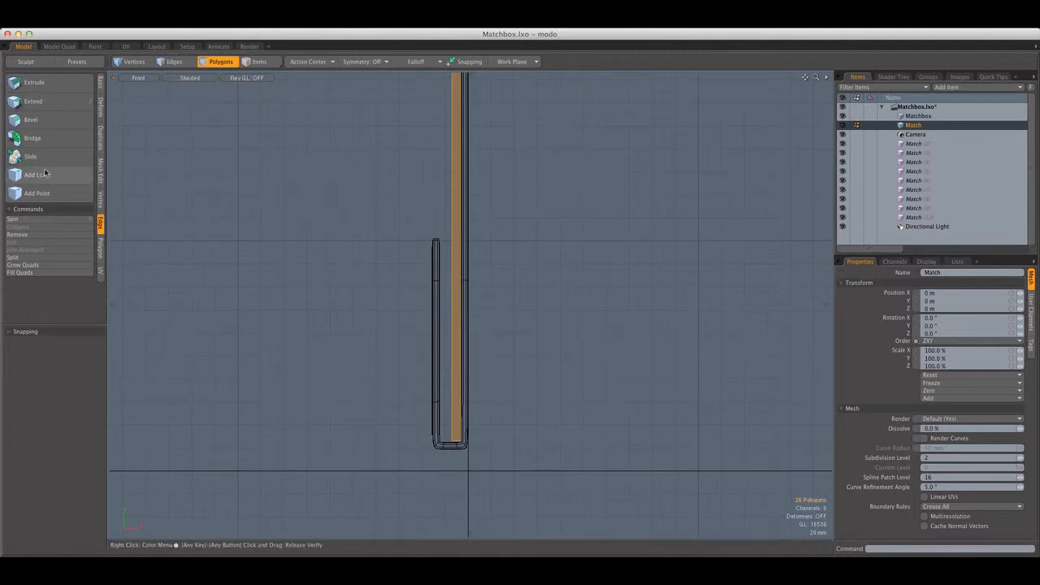
{"action": "key", "text": "w"}
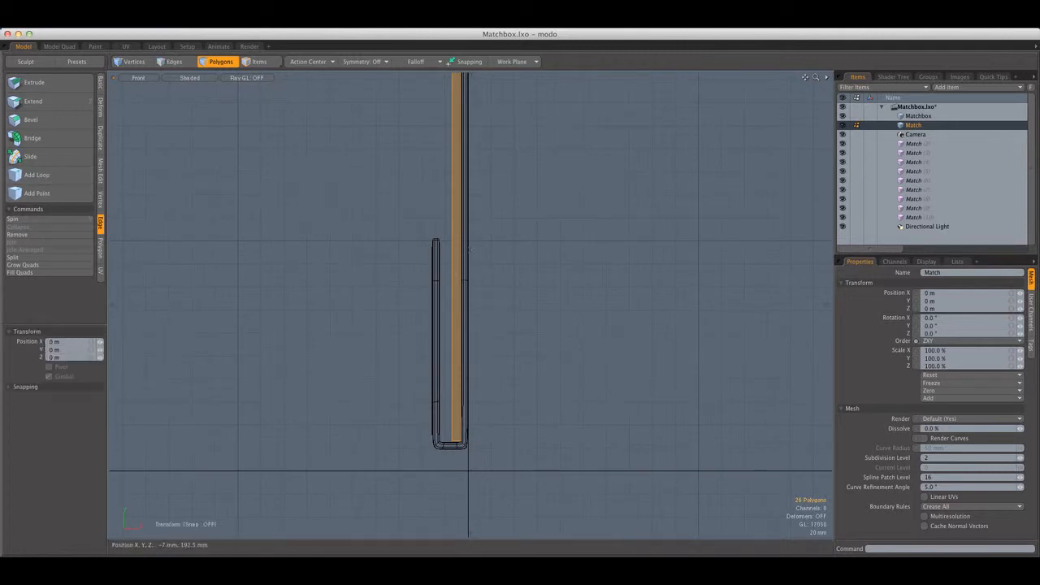
{"action": "left_click_drag", "start_coordinate": [498, 253], "coordinate": [488, 251]}
{"action": "key", "text": "q"}
{"action": "key", "text": "ctrl+space"}
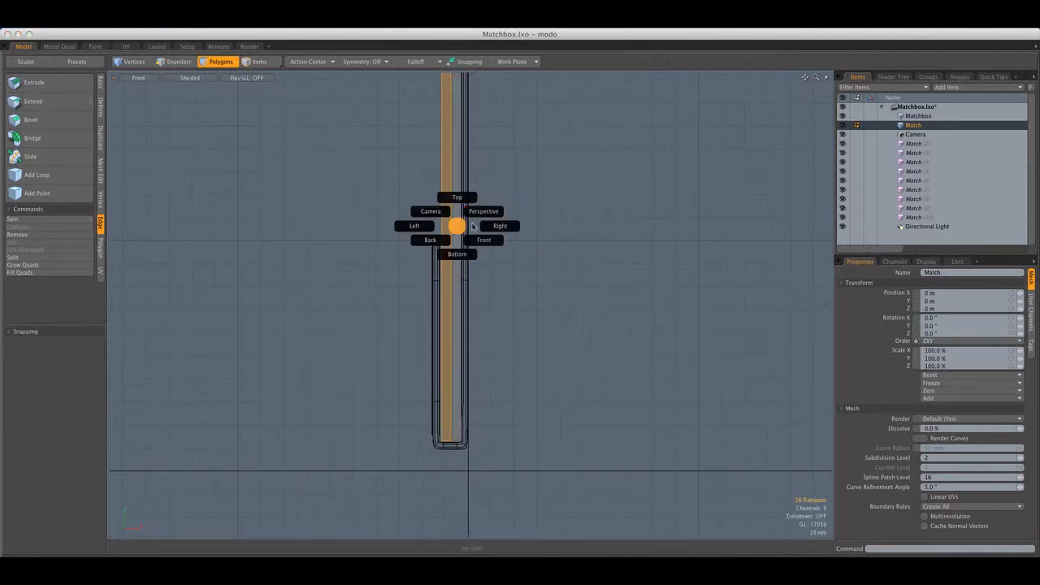
{"action": "left_click", "coordinate": [479, 216]}
{"action": "left_click_drag", "start_coordinate": [479, 215], "coordinate": [437, 310], "text": "alt"}
{"action": "left_click", "coordinate": [484, 248]}
{"action": "left_click_drag", "start_coordinate": [484, 248], "coordinate": [507, 238], "text": "alt"}
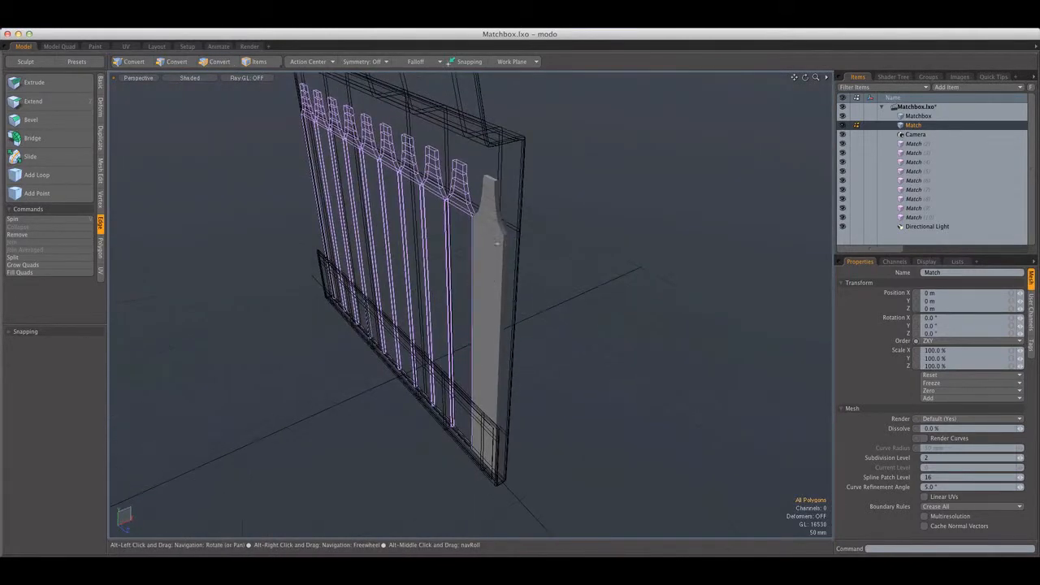
Loop slice the match lengthwise with 2 symmetric cuts at 4.0%, close to its side edges
{"action": "scroll", "coordinate": [482, 189], "scroll_direction": "up", "scroll_amount": 5}
{"action": "left_click_drag", "start_coordinate": [482, 188], "coordinate": [457, 285], "text": "alt+shift"}
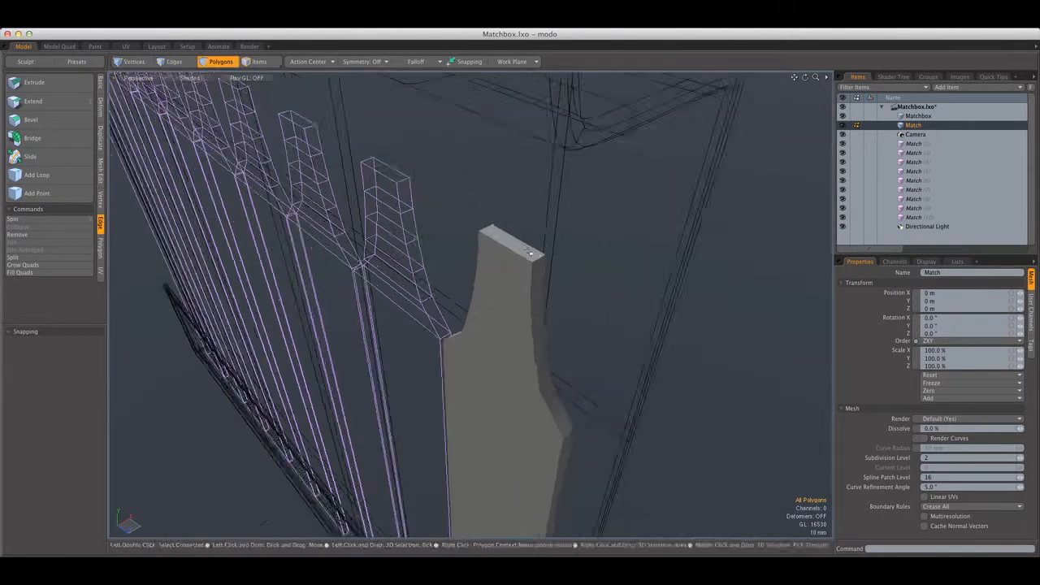
{"action": "scroll", "coordinate": [456, 285], "scroll_direction": "down", "scroll_amount": 5}
{"action": "left_click_drag", "start_coordinate": [519, 260], "coordinate": [564, 260], "text": "alt"}
{"action": "scroll", "coordinate": [515, 268], "scroll_direction": "up", "scroll_amount": 5}
{"action": "left_click_drag", "start_coordinate": [509, 301], "coordinate": [500, 272]}
{"action": "key", "text": "alt+c"}
{"action": "left_click", "coordinate": [507, 250]}
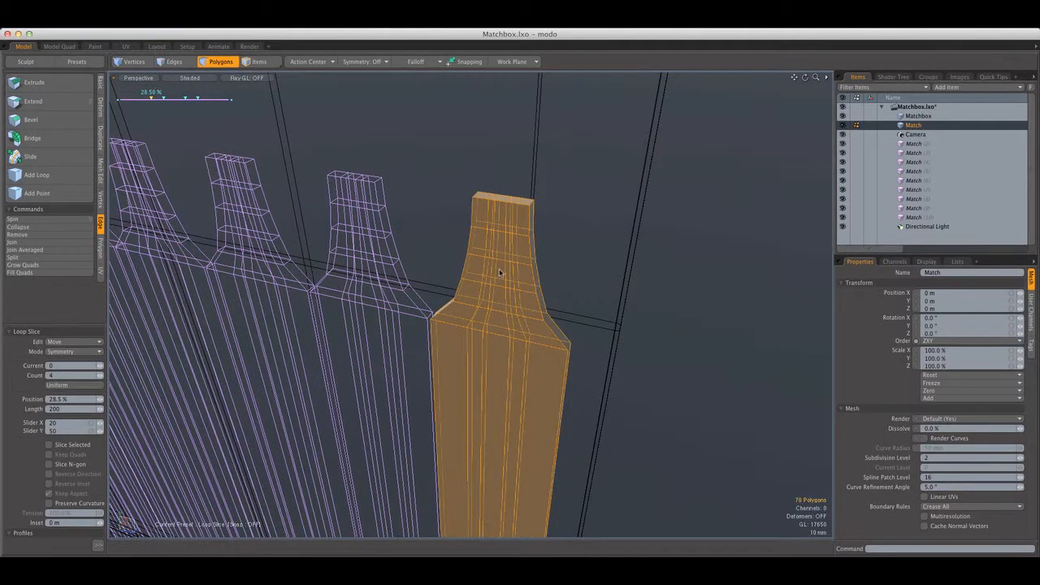
{"action": "left_click", "coordinate": [99, 377]}
{"action": "left_click", "coordinate": [99, 377]}
{"action": "left_click", "coordinate": [100, 377]}
{"action": "left_click", "coordinate": [102, 376]}
{"action": "left_click_drag", "start_coordinate": [276, 349], "coordinate": [243, 350]}
{"action": "left_click_drag", "start_coordinate": [431, 325], "coordinate": [431, 350], "text": "alt"}
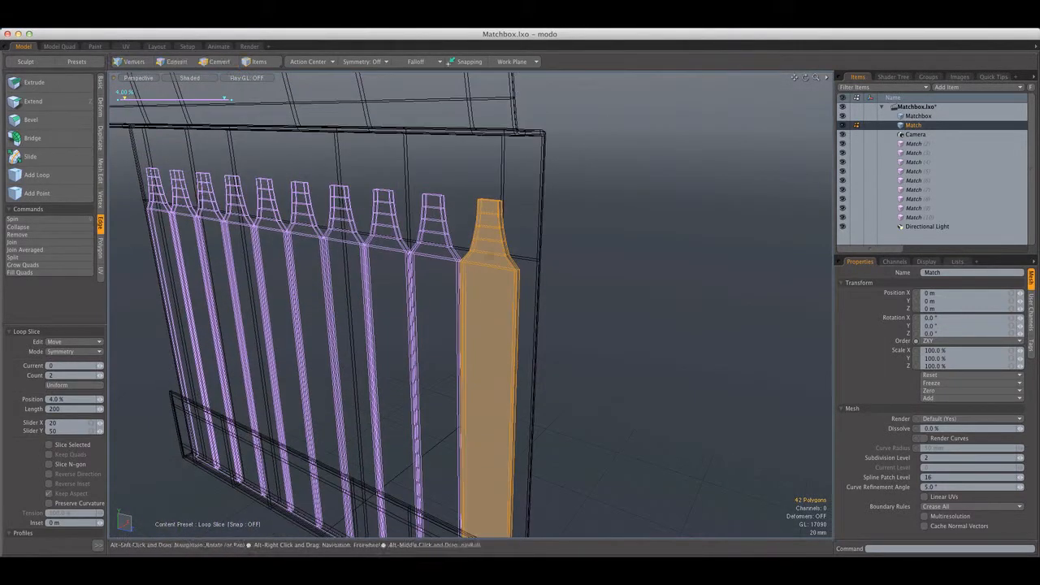
{"action": "key", "text": "space"}
Add an edge loop at about 91.67% near the top of the tip and another at about 99.27% just below the shoulder
{"action": "scroll", "coordinate": [509, 209], "scroll_direction": "up", "scroll_amount": 8}
{"action": "left_click", "coordinate": [508, 208]}
{"action": "left_click", "coordinate": [83, 177]}
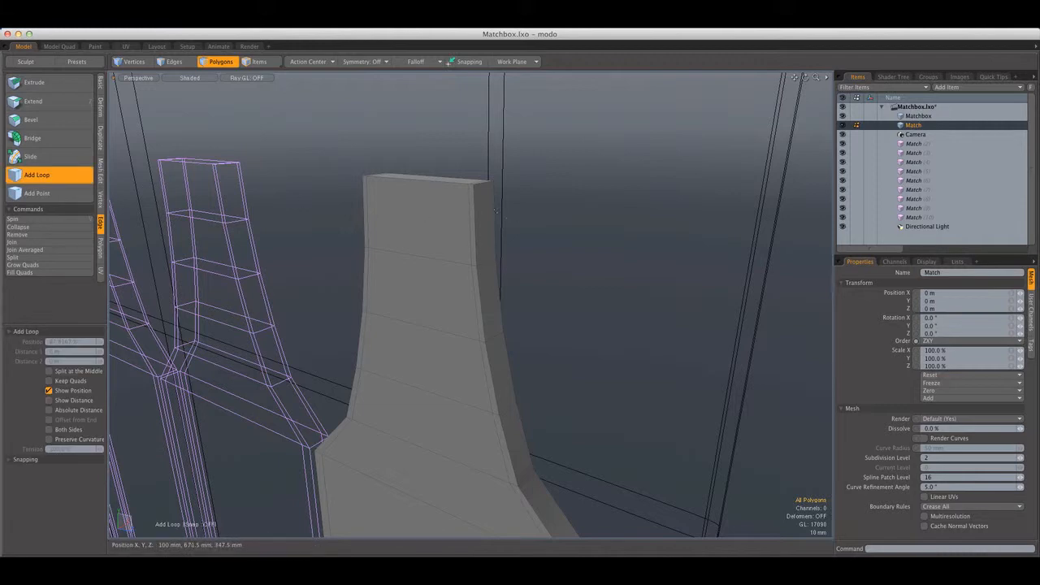
{"action": "left_click", "coordinate": [473, 182]}
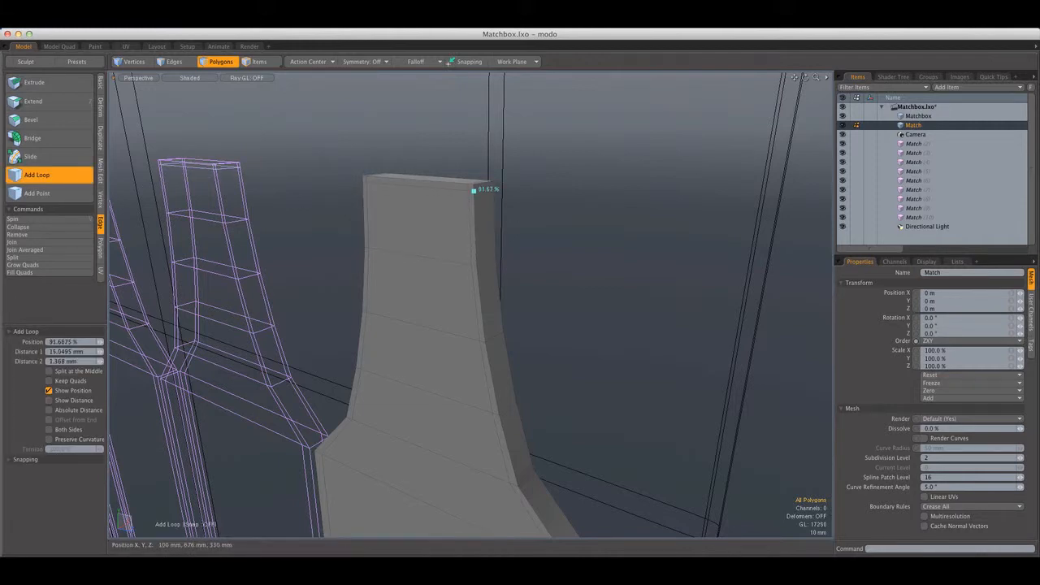
{"action": "scroll", "coordinate": [479, 213], "scroll_direction": "down", "scroll_amount": 8}
{"action": "mouse_move", "coordinate": [483, 236]}
{"action": "left_mouse_down", "text": "alt+shift"}
{"action": "mouse_move", "coordinate": [481, 118]}
{"action": "mouse_move", "coordinate": [482, 230]}
{"action": "left_mouse_up", "text": "alt+shift"}
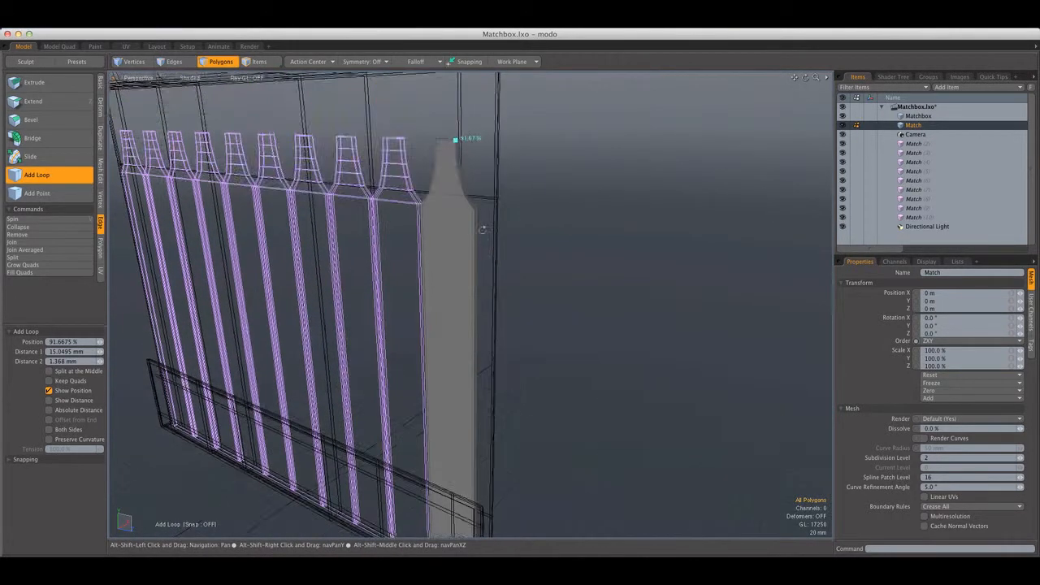
{"action": "scroll", "coordinate": [482, 230], "scroll_direction": "up", "scroll_amount": 8}
{"action": "left_click_drag", "start_coordinate": [457, 154], "coordinate": [457, 171]}
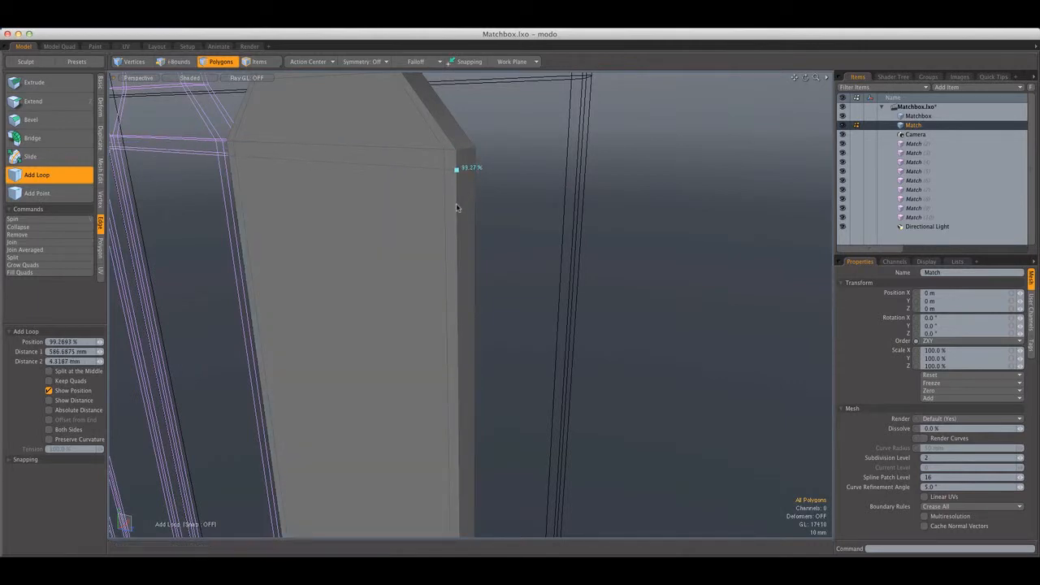
Add an edge loop close to the bottom end of the match
{"action": "scroll", "coordinate": [457, 207], "scroll_direction": "down", "scroll_amount": 8}
{"action": "left_click_drag", "start_coordinate": [457, 207], "coordinate": [453, 122], "text": "alt+shift"}
{"action": "scroll", "coordinate": [458, 382], "scroll_direction": "up", "scroll_amount": 6}
{"action": "left_click_drag", "start_coordinate": [454, 364], "coordinate": [383, 374]}
{"action": "key", "text": "q"}
Select the polygon loop along the match's narrow side and loop slice it with 2 symmetric cuts at 20%
{"action": "scroll", "coordinate": [460, 375], "scroll_direction": "up", "scroll_amount": 4}
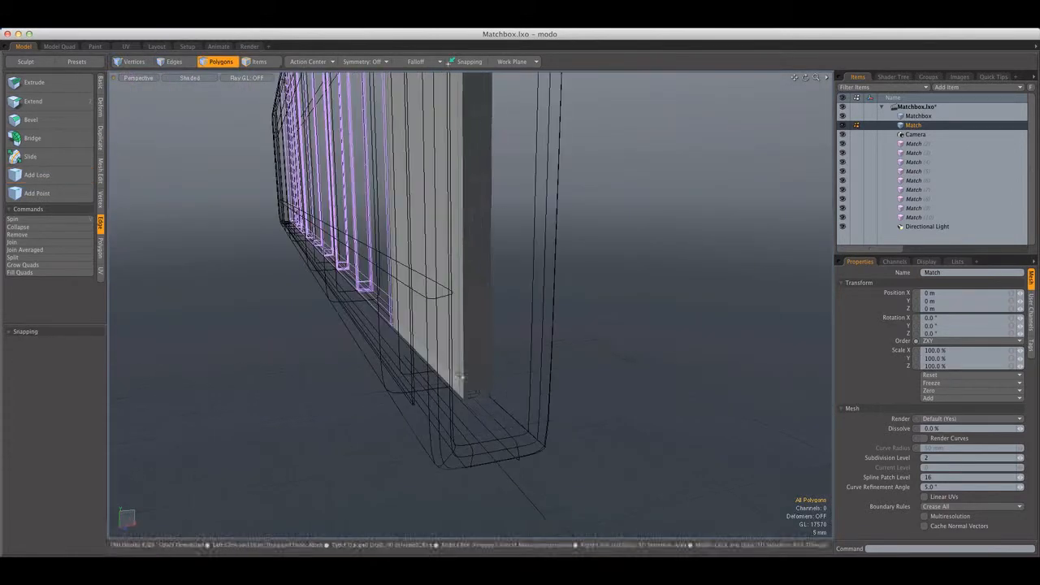
{"action": "left_click_drag", "start_coordinate": [478, 388], "coordinate": [488, 379]}
{"action": "key", "text": "l"}
{"action": "key", "text": "alt+c"}
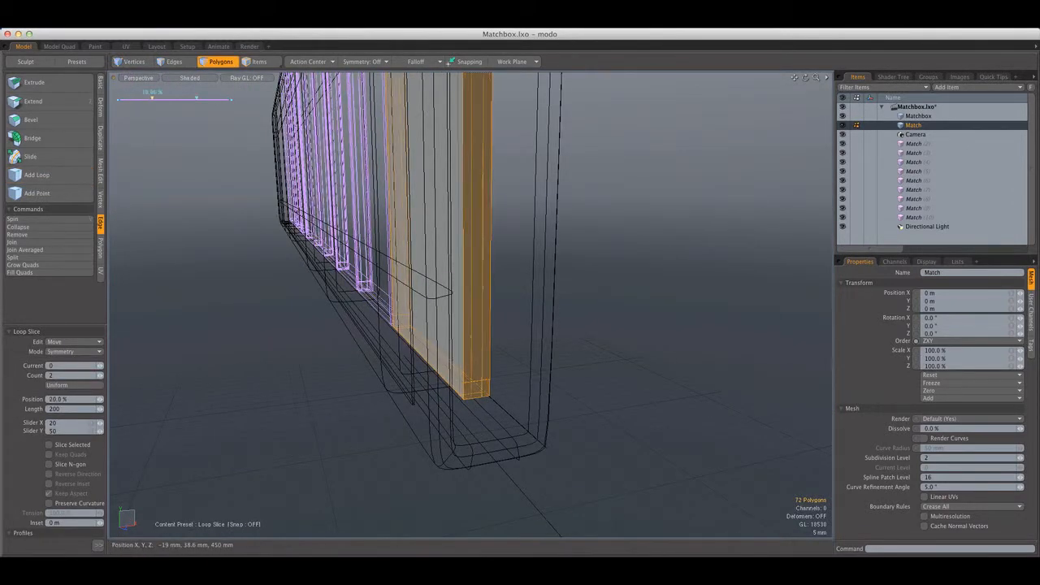
{"action": "key", "text": "q"}
{"action": "left_click", "coordinate": [531, 394]}
{"action": "scroll", "coordinate": [515, 378], "scroll_direction": "down", "scroll_amount": 5}
Loop slice the match's shaft horizontally along its height and turn on subdivision surfaces for the match
{"action": "key", "text": "Tab"}
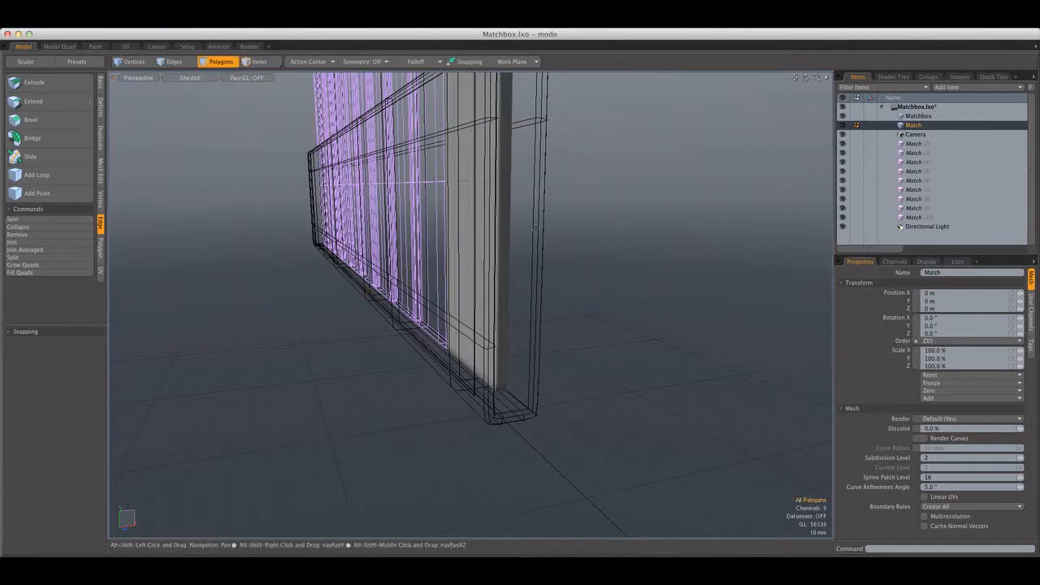
{"action": "scroll", "coordinate": [531, 325], "scroll_direction": "down", "scroll_amount": 5}
{"action": "left_click_drag", "start_coordinate": [532, 327], "coordinate": [550, 265], "text": "alt"}
{"action": "left_click", "coordinate": [528, 238]}
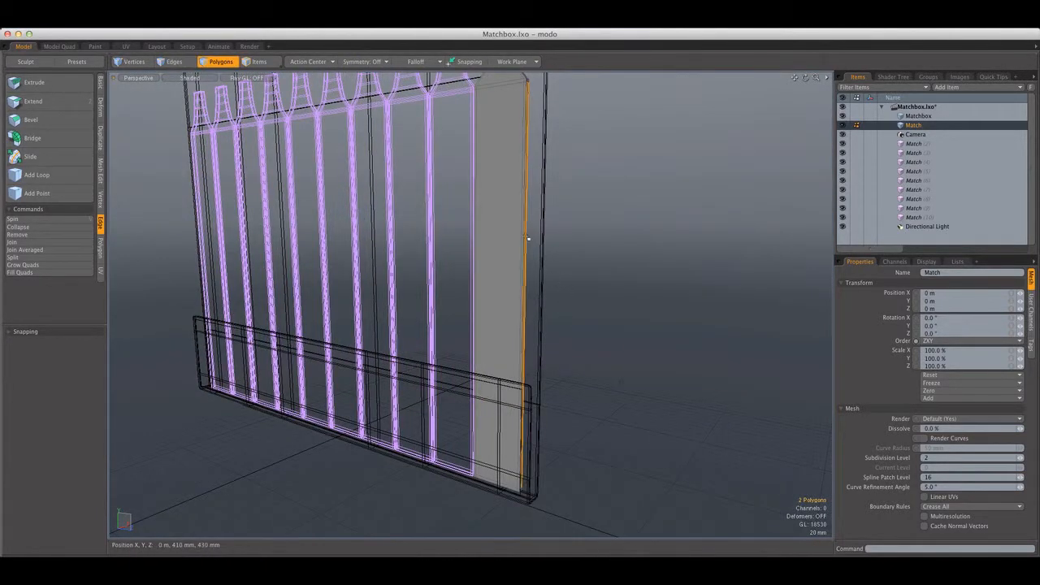
{"action": "key", "text": "alt+c"}
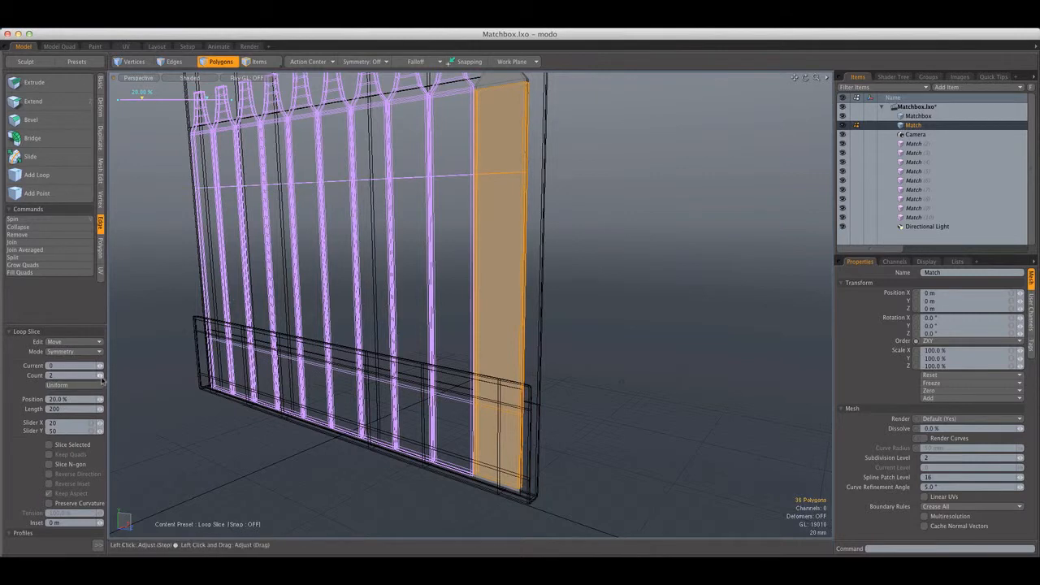
{"action": "key", "text": "space"}
{"action": "left_click", "coordinate": [508, 285]}
{"action": "left_click", "coordinate": [568, 287]}
{"action": "key", "text": "Tab"}
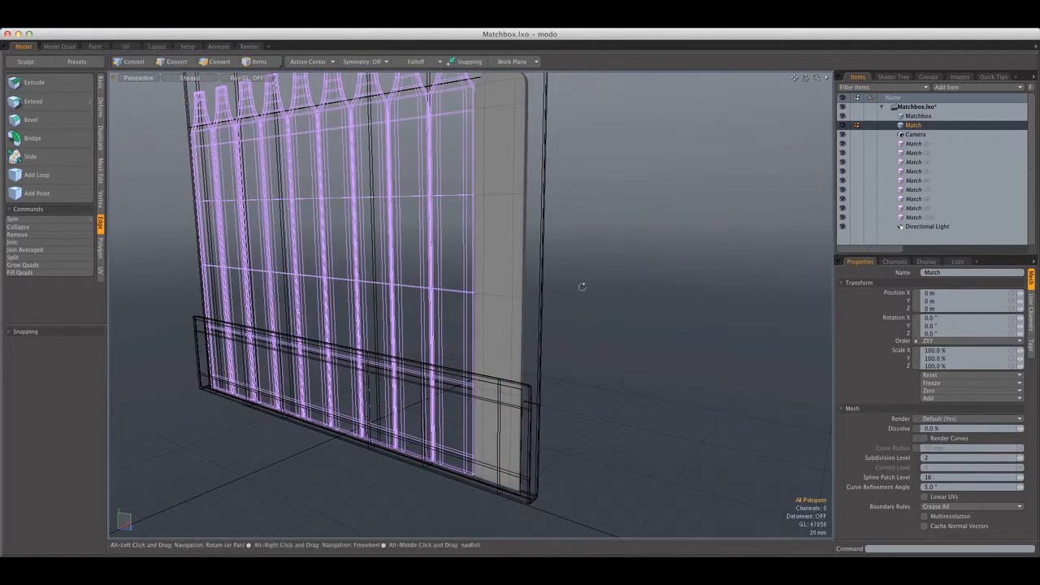
Examine the rounded match tip up close, comparing the match with and without subdivision
{"action": "left_click_drag", "start_coordinate": [583, 286], "coordinate": [561, 259], "text": "alt"}
{"action": "left_click_drag", "start_coordinate": [560, 258], "coordinate": [515, 279], "text": "alt+shift"}
{"action": "scroll", "coordinate": [544, 286], "scroll_direction": "up", "scroll_amount": 6}
{"action": "scroll", "coordinate": [550, 315], "scroll_direction": "up", "scroll_amount": 3}
{"action": "scroll", "coordinate": [550, 315], "scroll_direction": "down", "scroll_amount": 6}
{"action": "scroll", "coordinate": [516, 278], "scroll_direction": "up", "scroll_amount": 4}
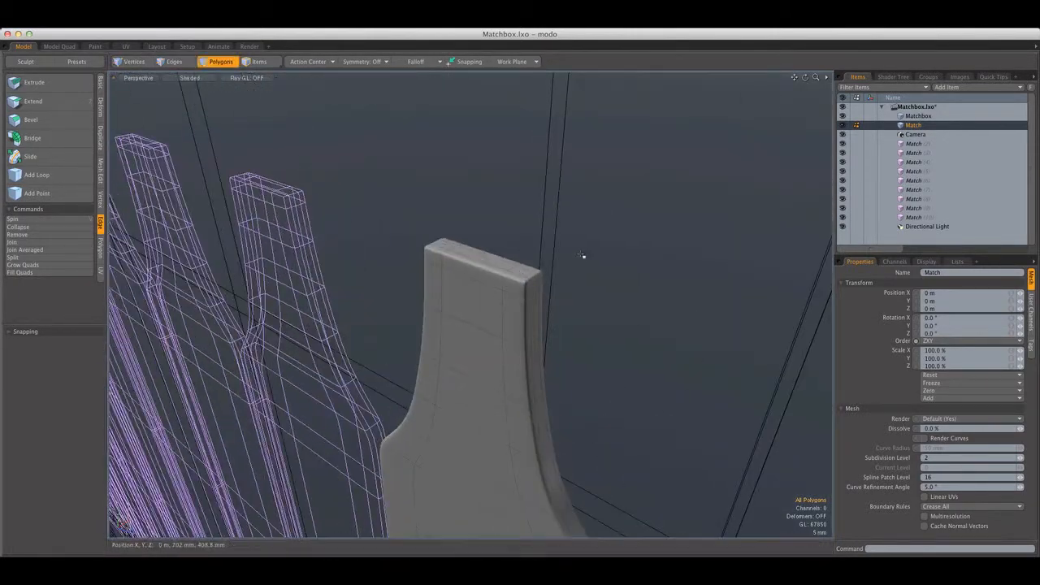
{"action": "scroll", "coordinate": [578, 262], "scroll_direction": "down", "scroll_amount": 4}
{"action": "left_click_drag", "start_coordinate": [578, 262], "coordinate": [578, 255], "text": "alt"}
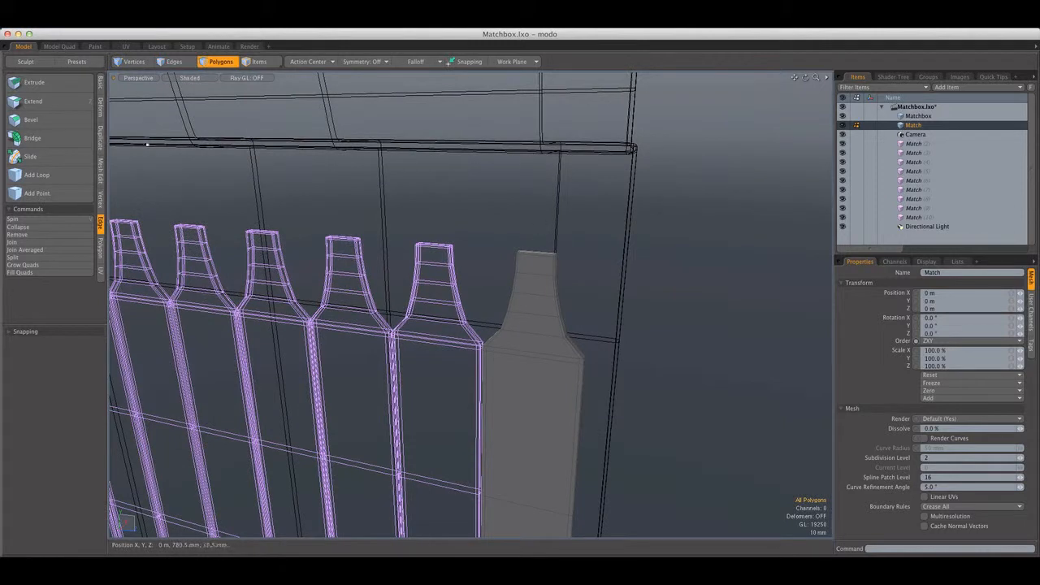
{"action": "key", "text": "Tab"}
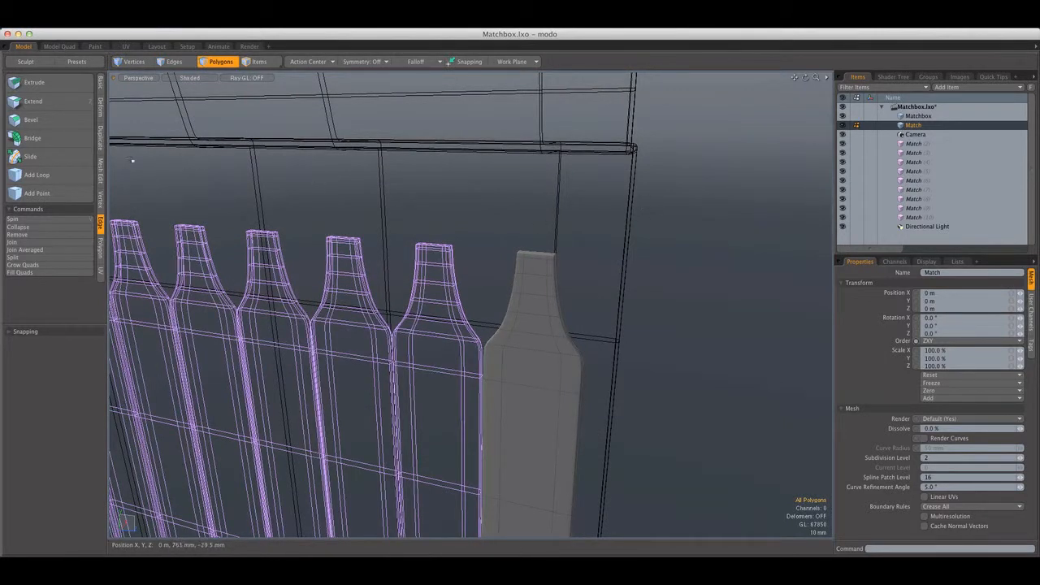
Draw a sphere over the match tip with radii of about 13, 48 and 41.5 mm and position it at X -10.5 mm
{"action": "left_click", "coordinate": [101, 85]}
{"action": "left_click", "coordinate": [38, 84]}
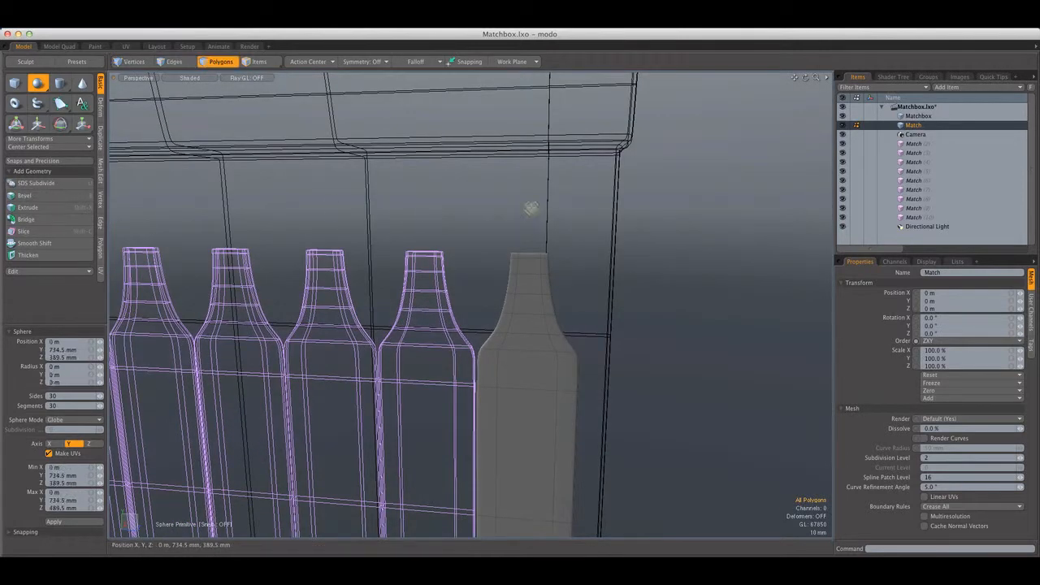
{"action": "left_click_drag", "start_coordinate": [530, 208], "coordinate": [581, 267]}
{"action": "left_click_drag", "start_coordinate": [533, 205], "coordinate": [521, 229], "text": "alt"}
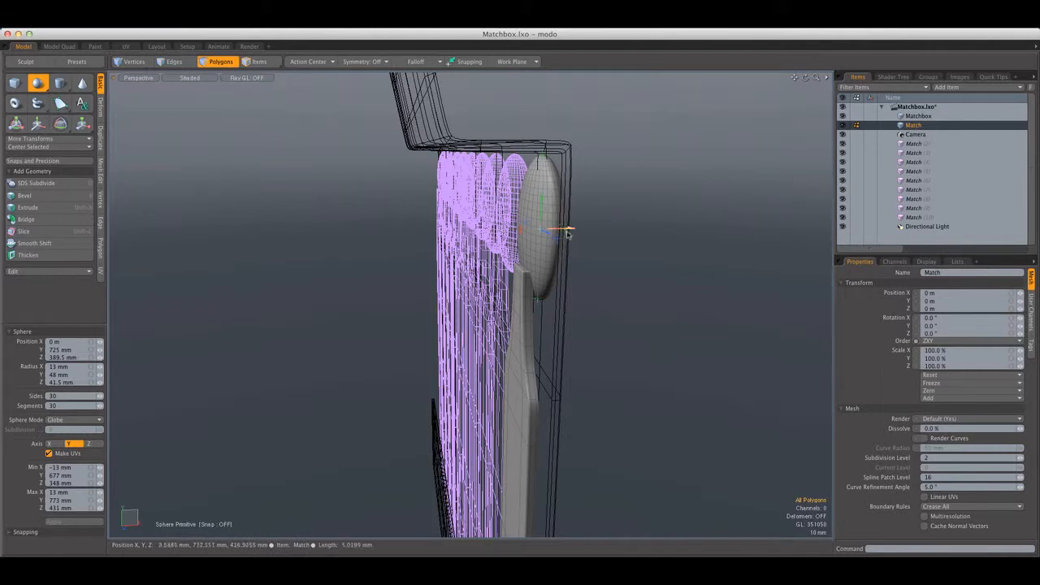
{"action": "left_click_drag", "start_coordinate": [574, 231], "coordinate": [705, 172]}
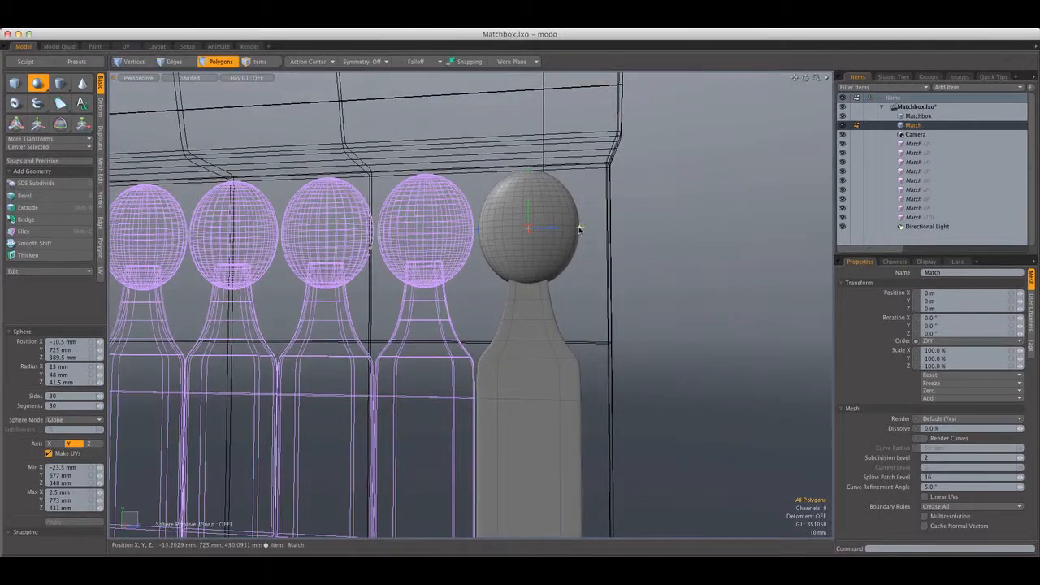
Resize the head sphere to about 21 × 94 × 82 mm in X, Y and Z
{"action": "left_click_drag", "start_coordinate": [581, 228], "coordinate": [579, 227]}
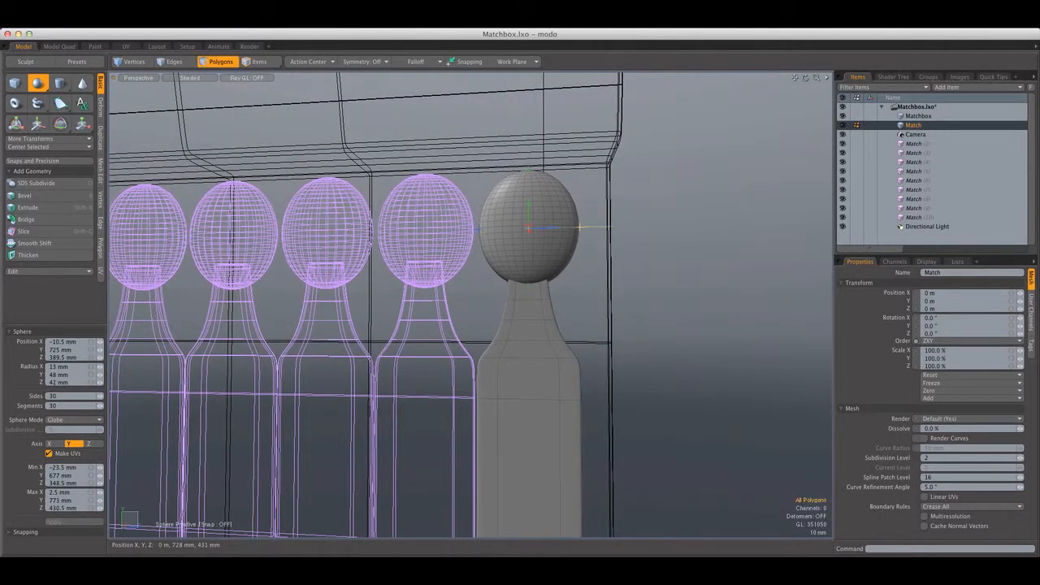
{"action": "left_click_drag", "start_coordinate": [532, 174], "coordinate": [390, 181]}
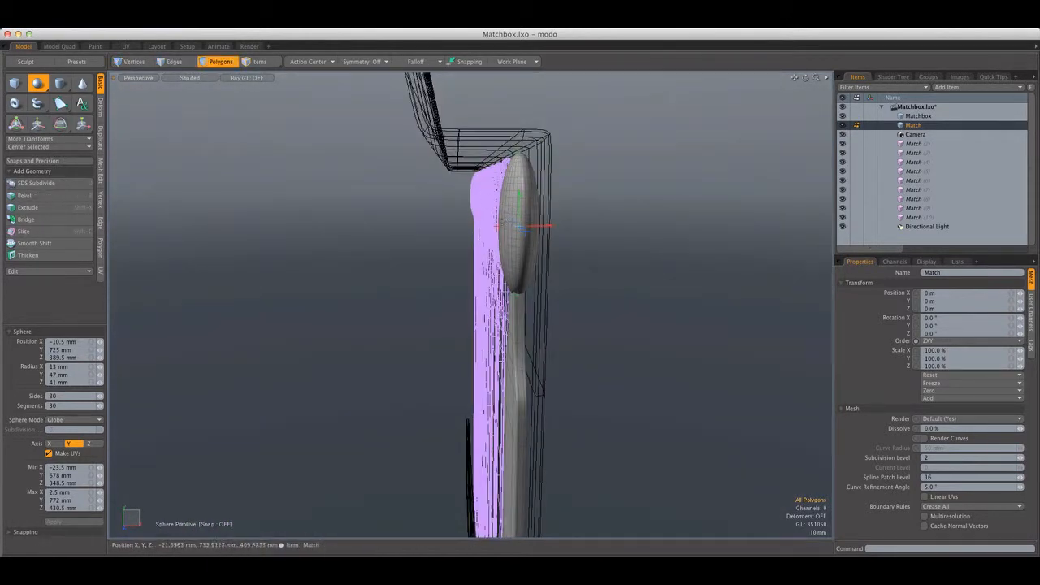
{"action": "left_click_drag", "start_coordinate": [499, 226], "coordinate": [502, 226]}
{"action": "left_click_drag", "start_coordinate": [555, 224], "coordinate": [683, 193], "text": "alt"}
{"action": "key", "text": "q"}
Select all connected polygons of the sphere head and show it up close in the Front view
{"action": "scroll", "coordinate": [561, 245], "scroll_direction": "up", "scroll_amount": 6}
{"action": "double_click", "coordinate": [577, 248]}
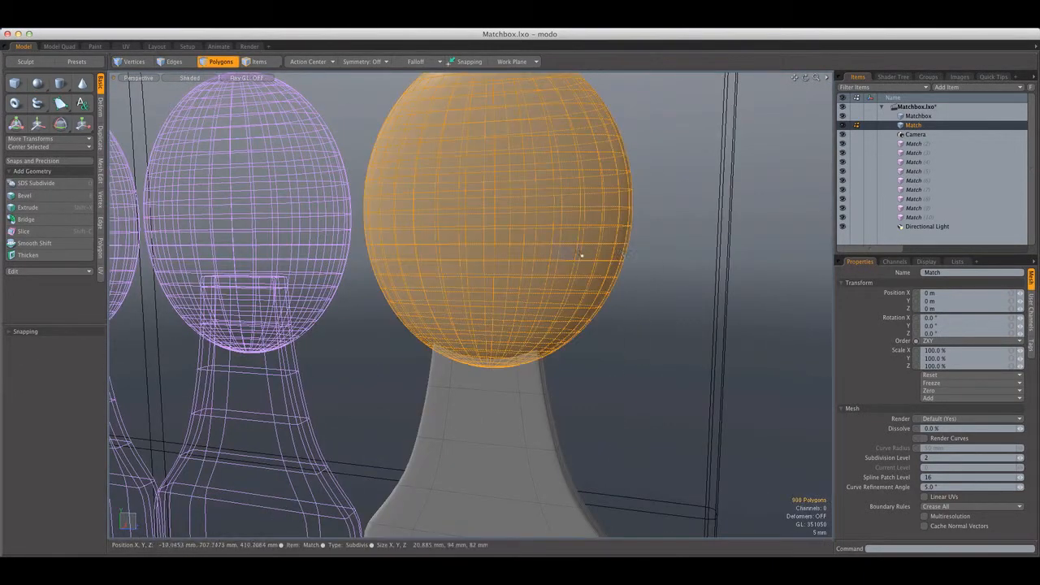
{"action": "key", "text": "shift+a"}
{"action": "left_click_drag", "start_coordinate": [626, 262], "coordinate": [514, 279], "text": "alt"}
{"action": "key", "text": "ctrl+space"}
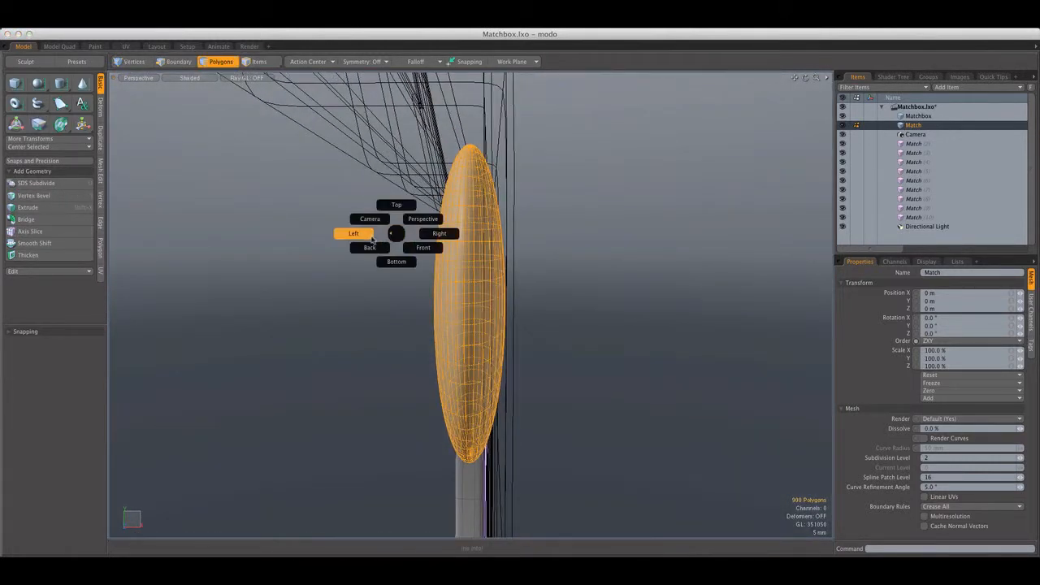
{"action": "left_click", "coordinate": [371, 237]}
{"action": "key", "text": "ctrl+space"}
{"action": "left_click", "coordinate": [416, 248]}
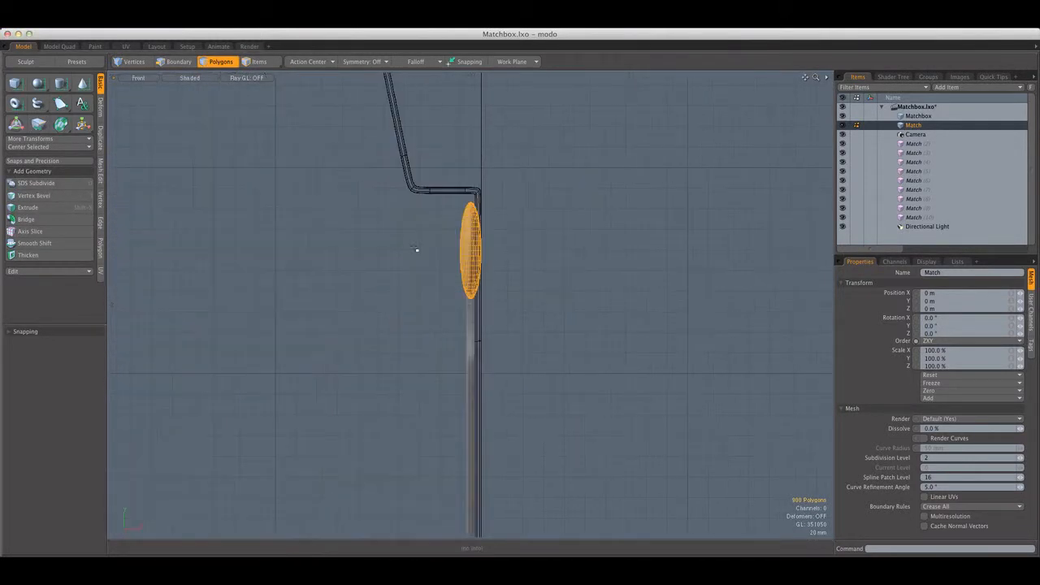
{"action": "scroll", "coordinate": [475, 230], "scroll_direction": "up", "scroll_amount": 5}
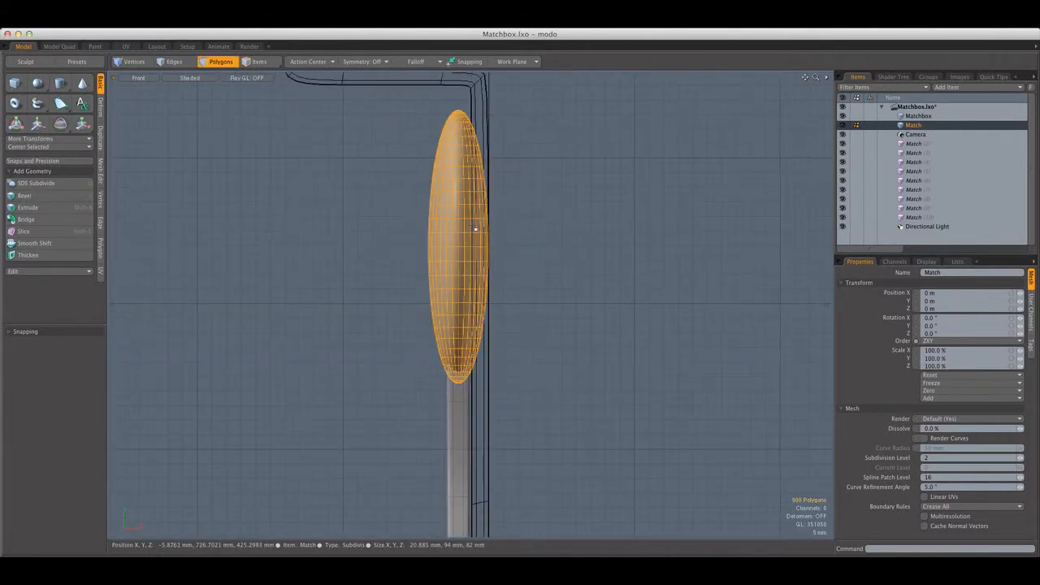
{"action": "scroll", "coordinate": [475, 231], "scroll_direction": "down", "scroll_amount": 5}
{"action": "scroll", "coordinate": [472, 230], "scroll_direction": "up", "scroll_amount": 5}
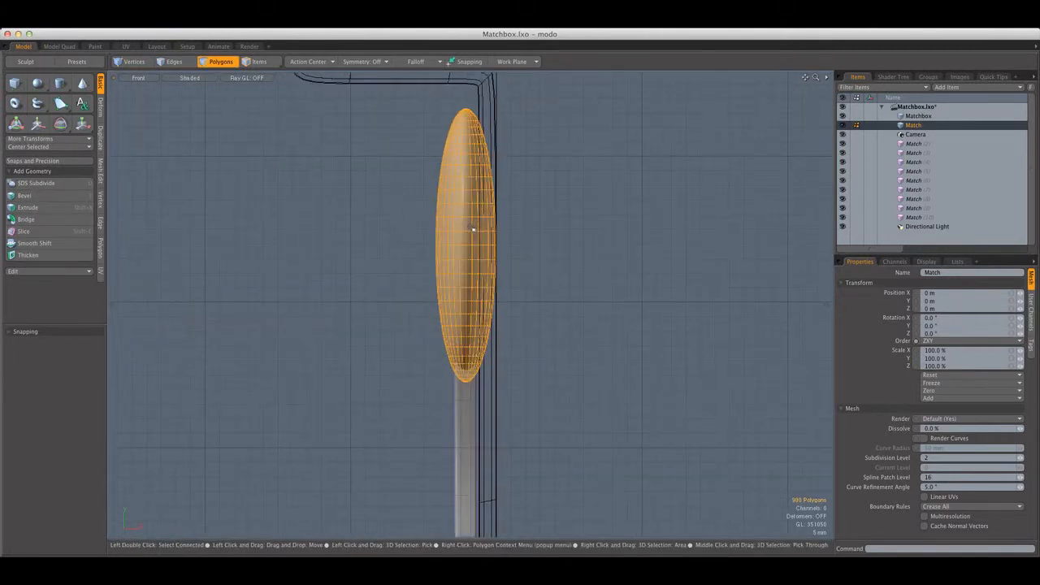
Scale the match head narrower in X and shift it slightly away from the cover's back wall
{"action": "key", "text": "r"}
{"action": "left_click_drag", "start_coordinate": [528, 245], "coordinate": [503, 163]}
{"action": "key", "text": "w"}
{"action": "key", "text": "q"}
Select all connected polygons of the match stick below the head
{"action": "scroll", "coordinate": [504, 220], "scroll_direction": "down", "scroll_amount": 3}
{"action": "scroll", "coordinate": [492, 220], "scroll_direction": "up", "scroll_amount": 2}
{"action": "double_click", "coordinate": [473, 240]}
{"action": "scroll", "coordinate": [473, 241], "scroll_direction": "down", "scroll_amount": 2}
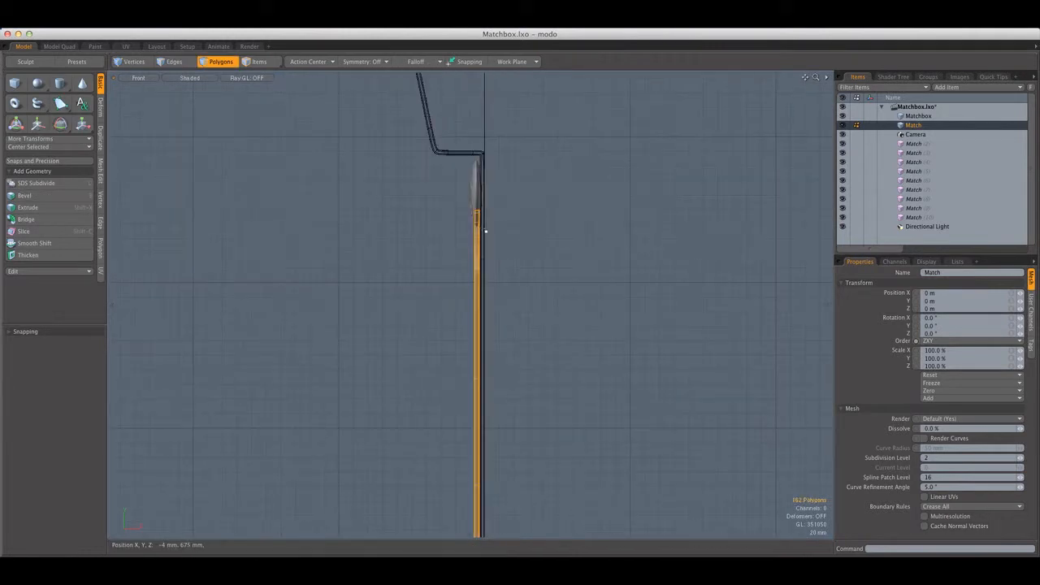
{"action": "scroll", "coordinate": [474, 240], "scroll_direction": "up", "scroll_amount": 4}
{"action": "key", "text": "r"}
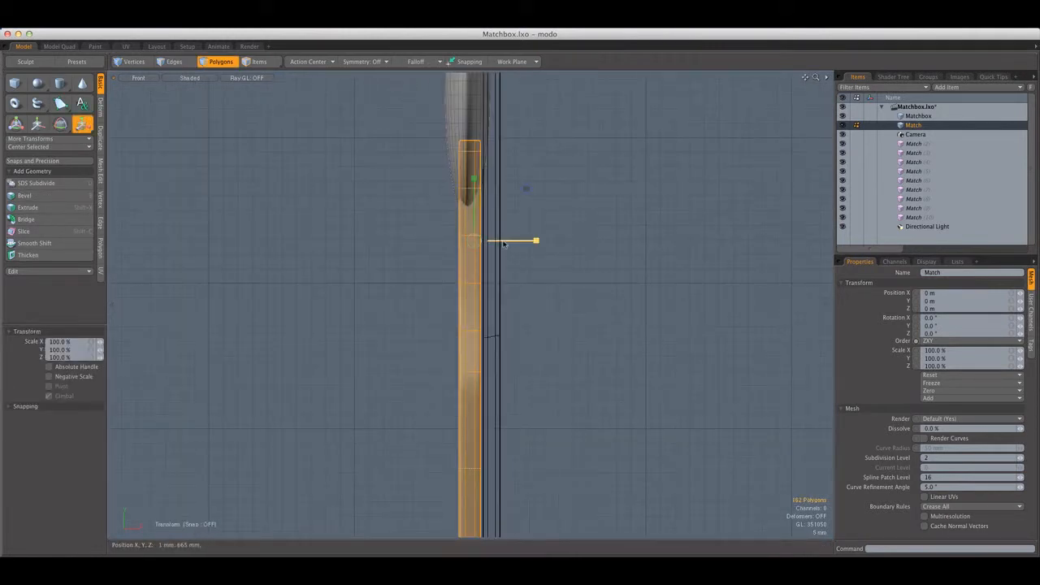
{"action": "left_click_drag", "start_coordinate": [535, 240], "coordinate": [524, 241]}
{"action": "key", "text": "super+z"}
{"action": "key", "text": "q"}
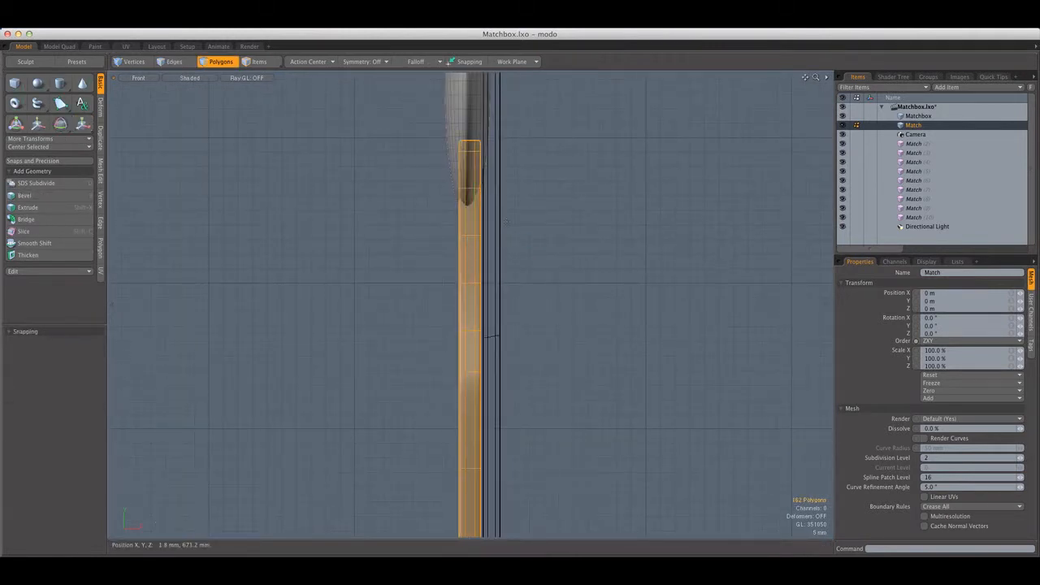
Scale the selected match stick narrower in X and clear the polygon selection
{"action": "key", "text": "r"}
{"action": "scroll", "coordinate": [510, 225], "scroll_direction": "down", "scroll_amount": 4}
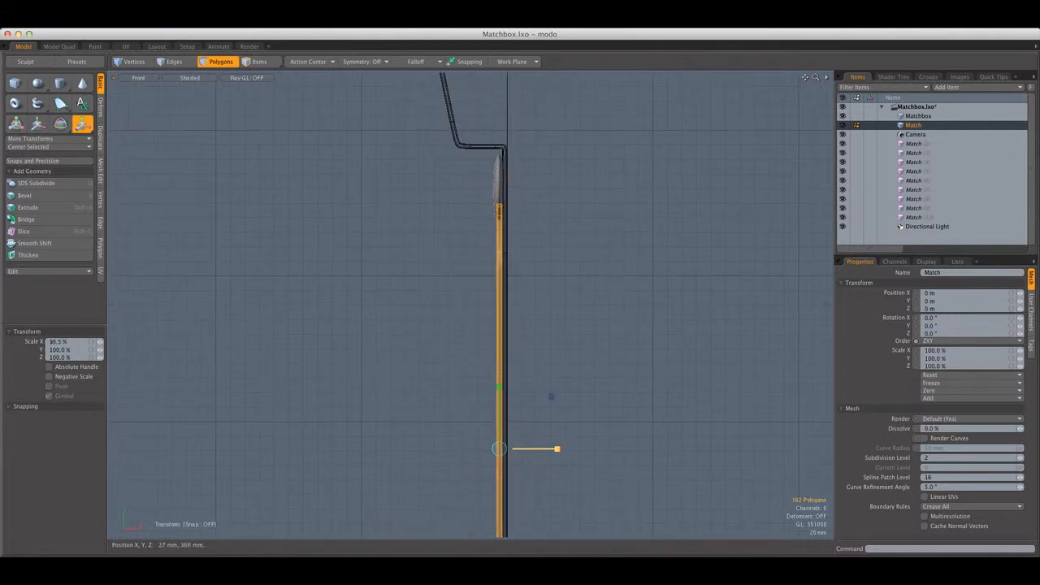
{"action": "key", "text": "q"}
{"action": "left_click", "coordinate": [542, 339]}
{"action": "scroll", "coordinate": [495, 225], "scroll_direction": "up", "scroll_amount": 10}
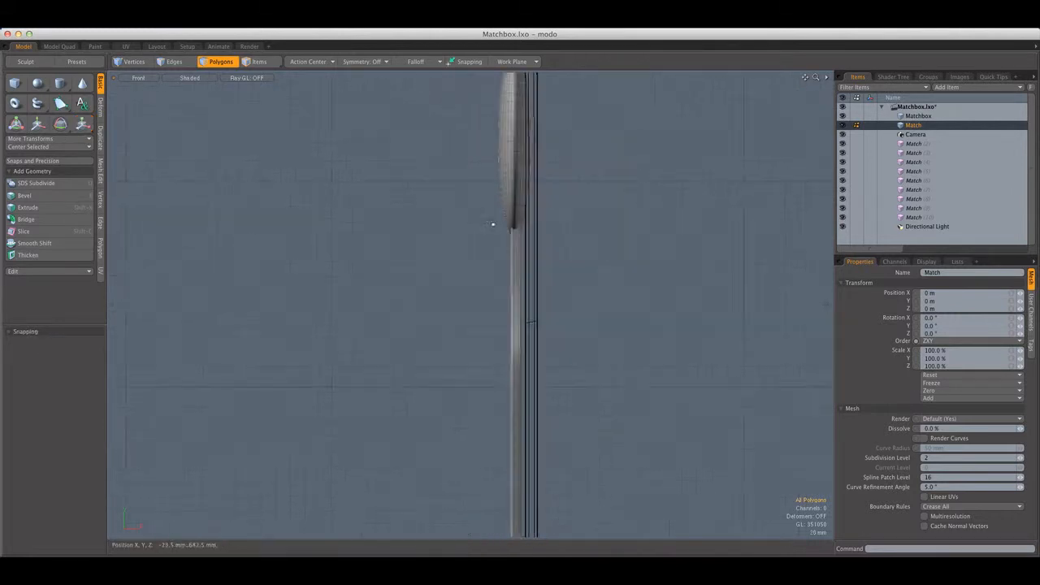
Select the whole match head, scale it slightly narrower in X and shift it in X to sit centred over the stick
{"action": "double_click", "coordinate": [550, 187]}
{"action": "scroll", "coordinate": [550, 187], "scroll_direction": "down", "scroll_amount": 4}
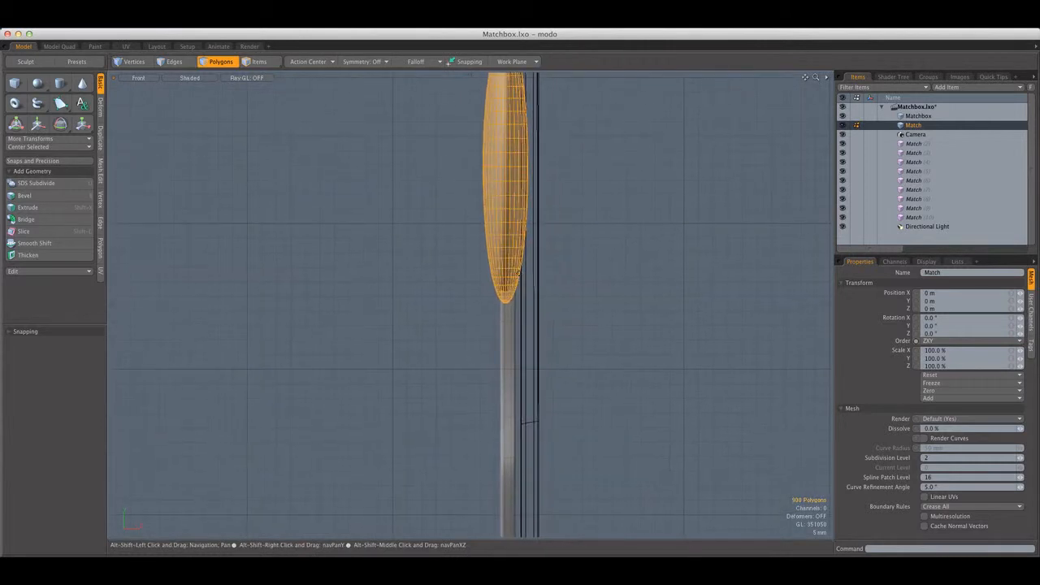
{"action": "key", "text": "r"}
{"action": "mouse_move", "coordinate": [546, 169]}
{"action": "left_mouse_down"}
{"action": "mouse_move", "coordinate": [529, 168]}
{"action": "mouse_move", "coordinate": [538, 170]}
{"action": "left_mouse_up"}
{"action": "key", "text": "w"}
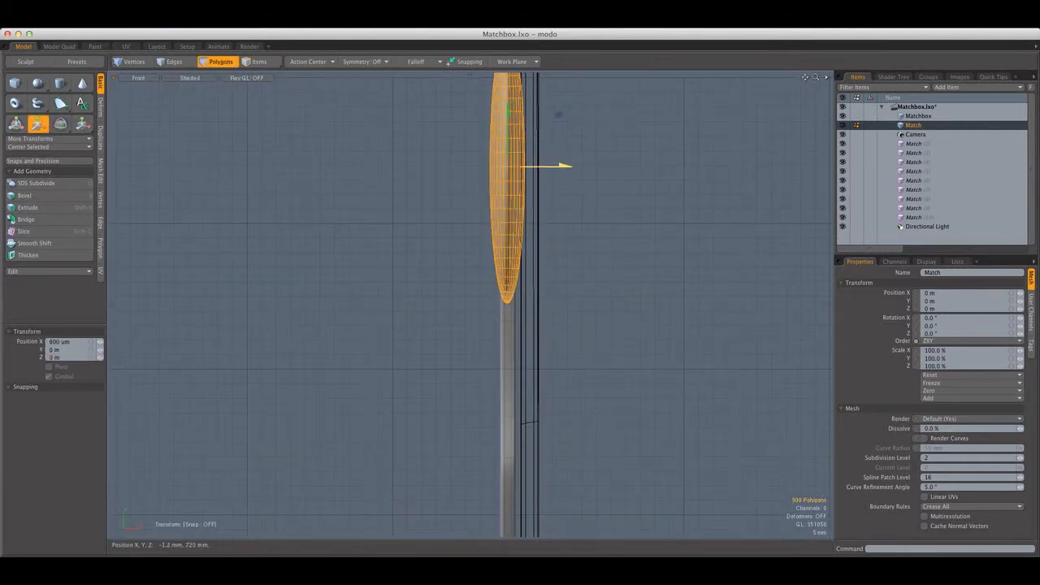
{"action": "key", "text": "r"}
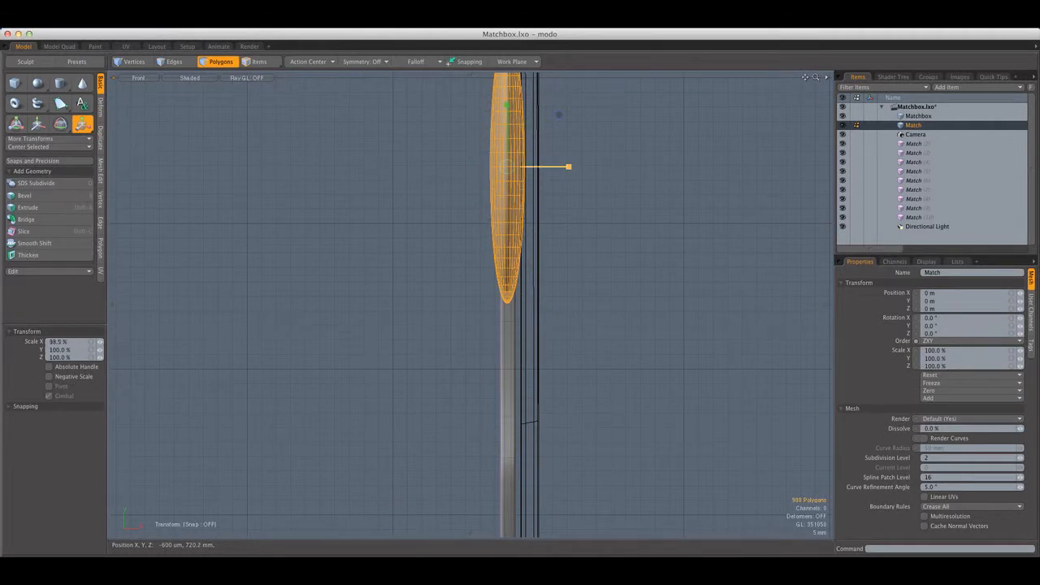
{"action": "key", "text": "w"}
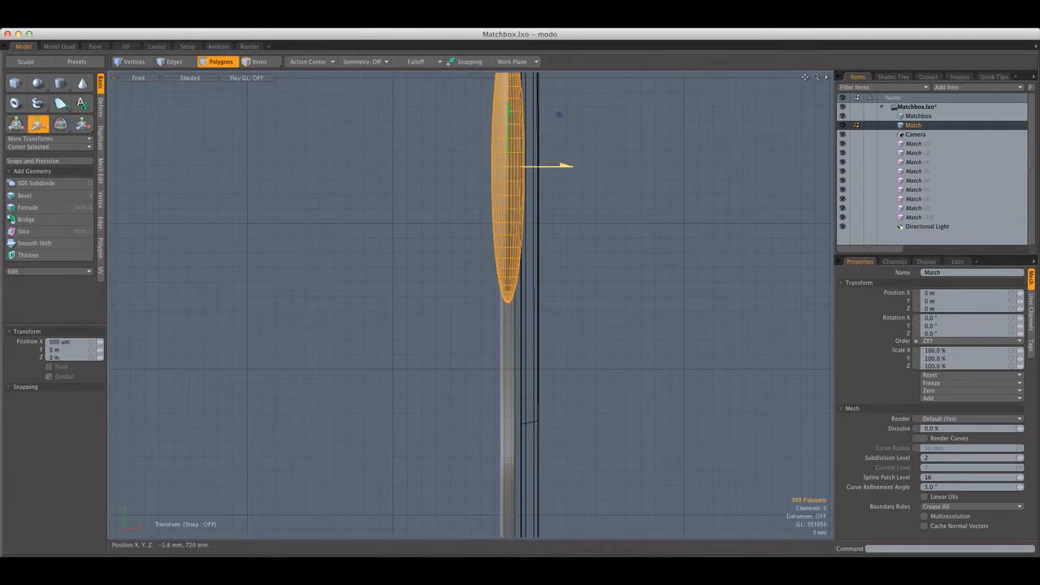
{"action": "key", "text": "q"}
{"action": "left_click", "coordinate": [545, 181]}
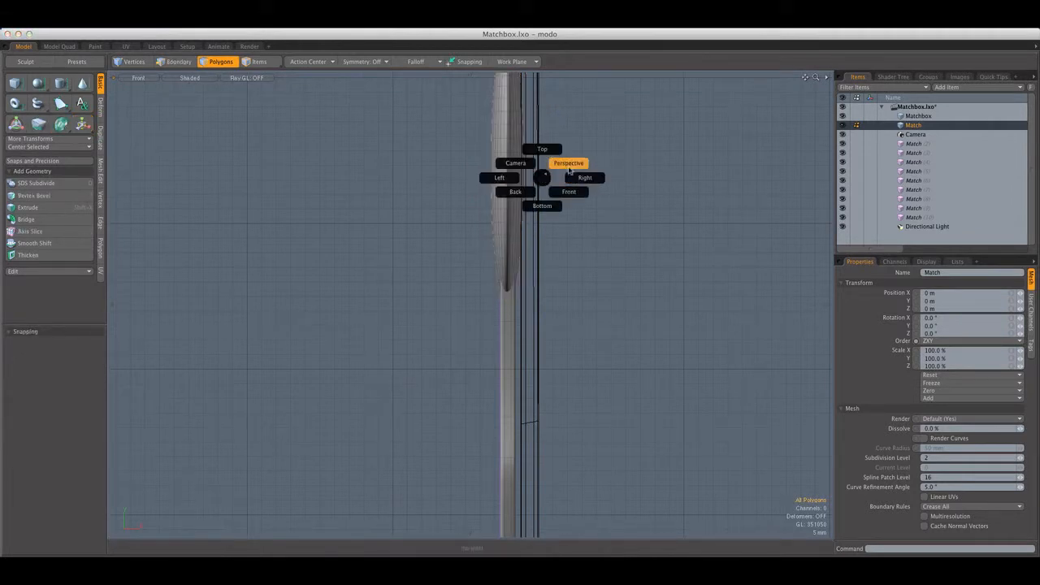
In the Perspective view, select the match head's connected polygons, widen the head slightly in X and clear the selection
{"action": "left_click", "coordinate": [569, 169]}
{"action": "left_click_drag", "start_coordinate": [569, 170], "coordinate": [648, 197], "text": "alt"}
{"action": "scroll", "coordinate": [647, 198], "scroll_direction": "down", "scroll_amount": 5}
{"action": "left_click_drag", "start_coordinate": [520, 192], "coordinate": [506, 257], "text": "alt"}
{"action": "scroll", "coordinate": [549, 193], "scroll_direction": "up", "scroll_amount": 5}
{"action": "scroll", "coordinate": [523, 194], "scroll_direction": "up", "scroll_amount": 5}
{"action": "double_click", "coordinate": [522, 195]}
{"action": "key", "text": "r"}
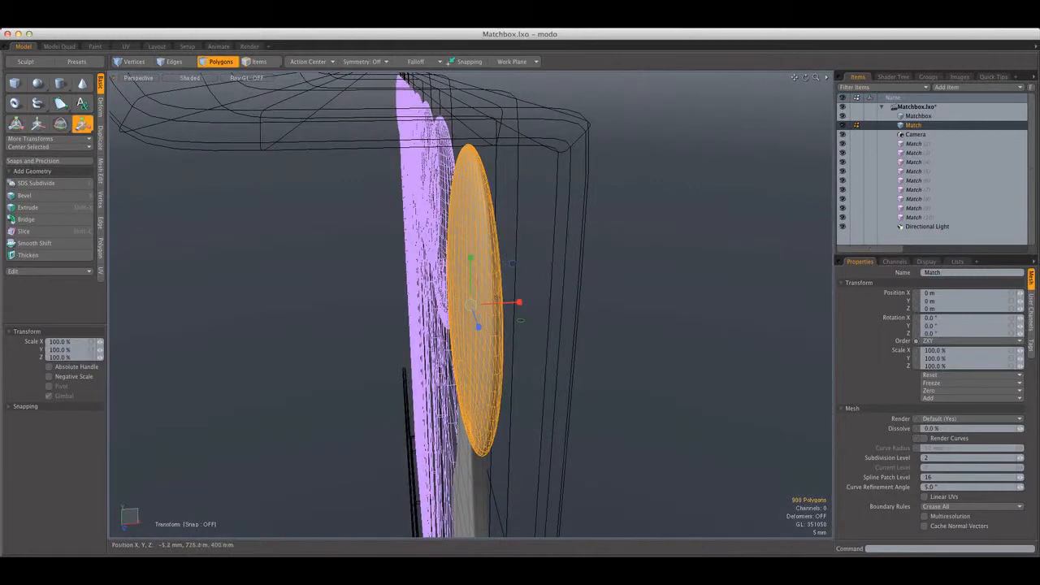
{"action": "left_click_drag", "start_coordinate": [520, 302], "coordinate": [530, 300]}
{"action": "key", "text": "q"}
{"action": "left_click", "coordinate": [529, 260]}
Select the match's head and stick together, duplicate them in place and move the copy -8 mm in X
{"action": "scroll", "coordinate": [527, 255], "scroll_direction": "down", "scroll_amount": 5}
{"action": "left_click_drag", "start_coordinate": [527, 255], "coordinate": [561, 247], "text": "alt"}
{"action": "scroll", "coordinate": [587, 237], "scroll_direction": "down", "scroll_amount": 5}
{"action": "scroll", "coordinate": [558, 226], "scroll_direction": "up", "scroll_amount": 5}
{"action": "scroll", "coordinate": [560, 231], "scroll_direction": "down", "scroll_amount": 5}
{"action": "scroll", "coordinate": [530, 232], "scroll_direction": "up", "scroll_amount": 5}
{"action": "double_click", "coordinate": [530, 227]}
{"action": "double_click", "coordinate": [530, 248], "text": "shift"}
{"action": "scroll", "coordinate": [560, 247], "scroll_direction": "down", "scroll_amount": 4}
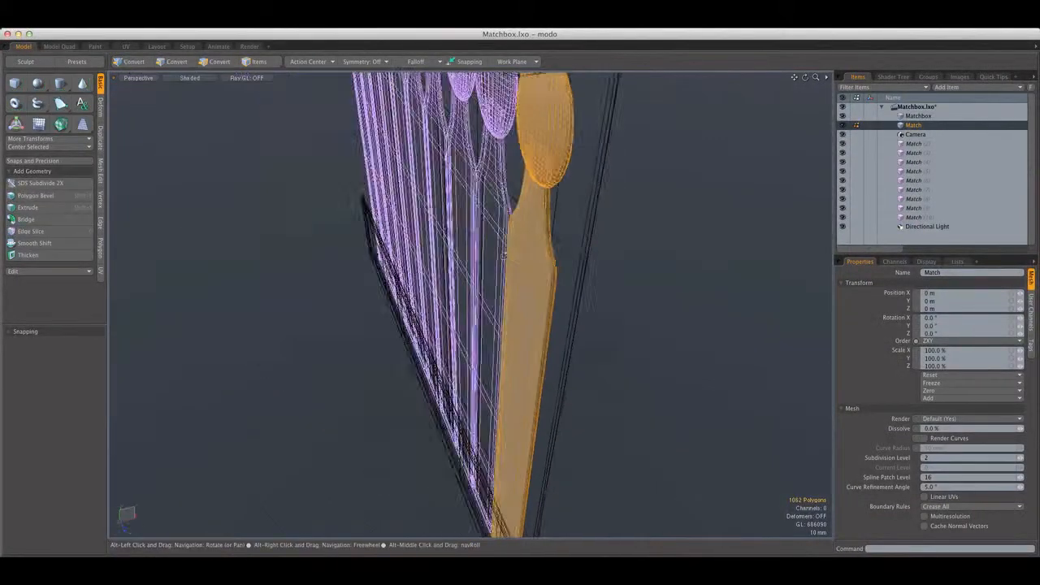
{"action": "key", "text": "w"}
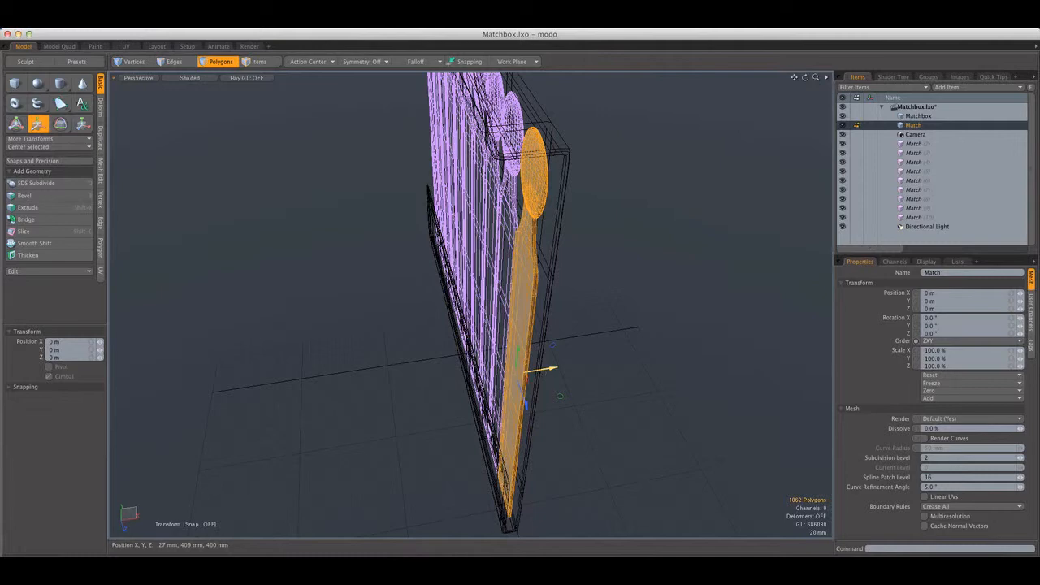
{"action": "left_click_drag", "start_coordinate": [544, 374], "coordinate": [511, 374]}
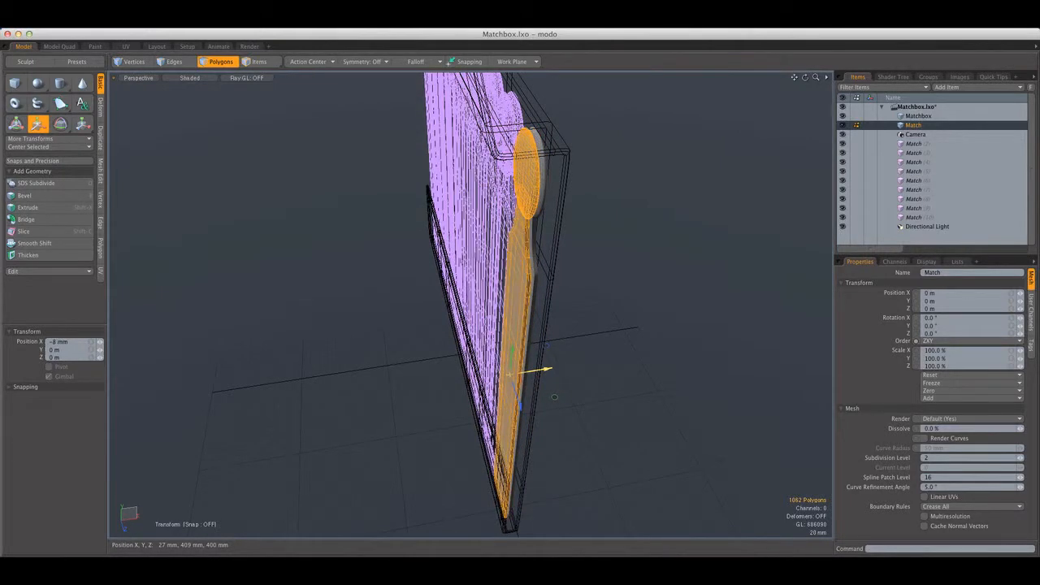
In the Front view, move the copied match 2 mm in X, closer to the original stick at the matchbook's base
{"action": "key", "text": "ctrl+space"}
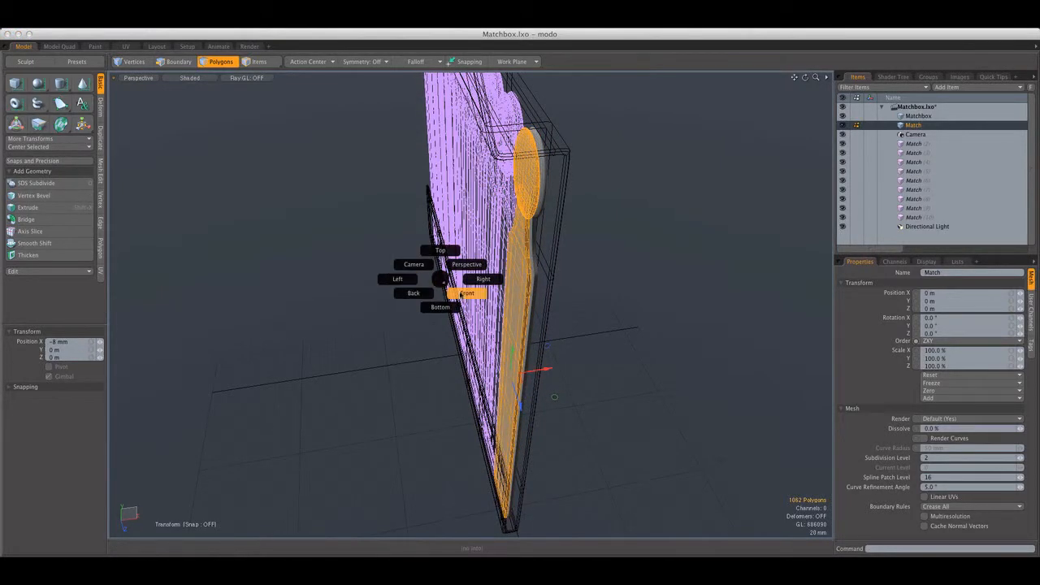
{"action": "left_click", "coordinate": [461, 294]}
{"action": "left_click_drag", "start_coordinate": [580, 414], "coordinate": [569, 53], "text": "alt+shift"}
{"action": "key", "text": "q"}
{"action": "scroll", "coordinate": [524, 396], "scroll_direction": "up", "scroll_amount": 5}
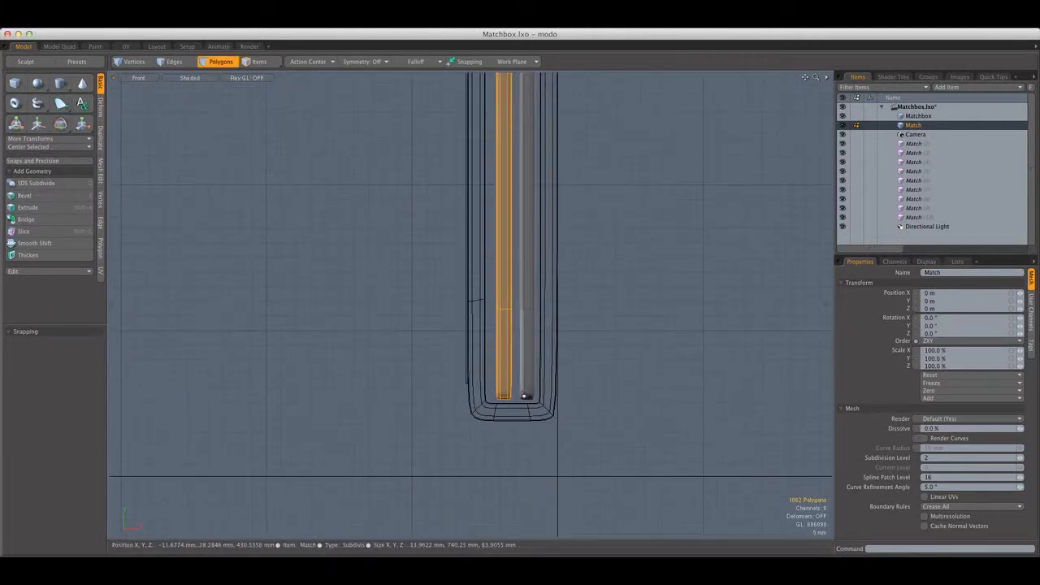
{"action": "scroll", "coordinate": [524, 395], "scroll_direction": "up", "scroll_amount": 2}
{"action": "key", "text": "w"}
{"action": "left_click_drag", "start_coordinate": [532, 386], "coordinate": [550, 386]}
{"action": "scroll", "coordinate": [520, 378], "scroll_direction": "down", "scroll_amount": 6}
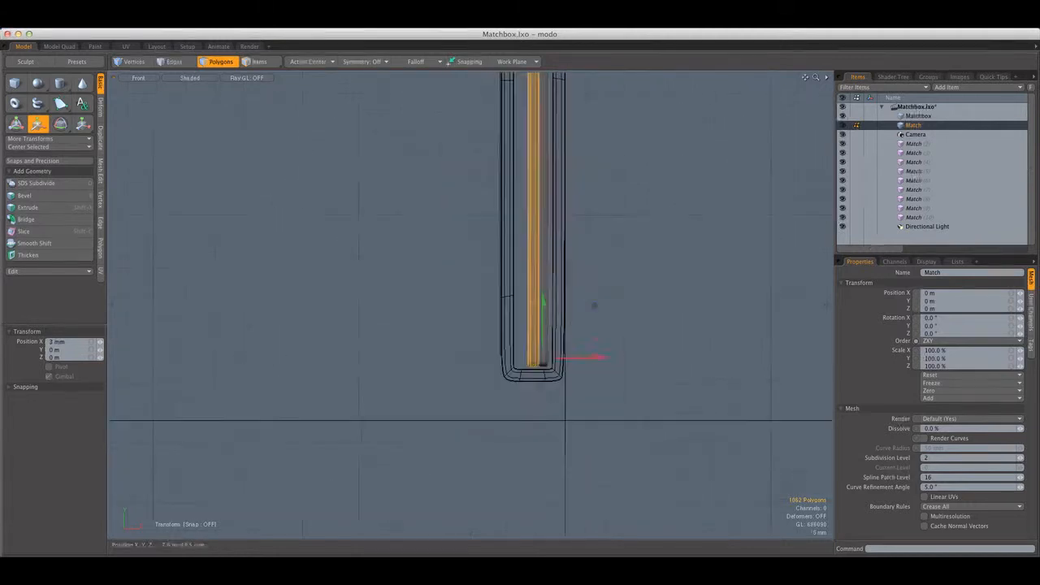
Rotate the copied match 0.7° in Z about its base so its head leans away from the original, then clear the selection
{"action": "scroll", "coordinate": [563, 321], "scroll_direction": "up", "scroll_amount": 7}
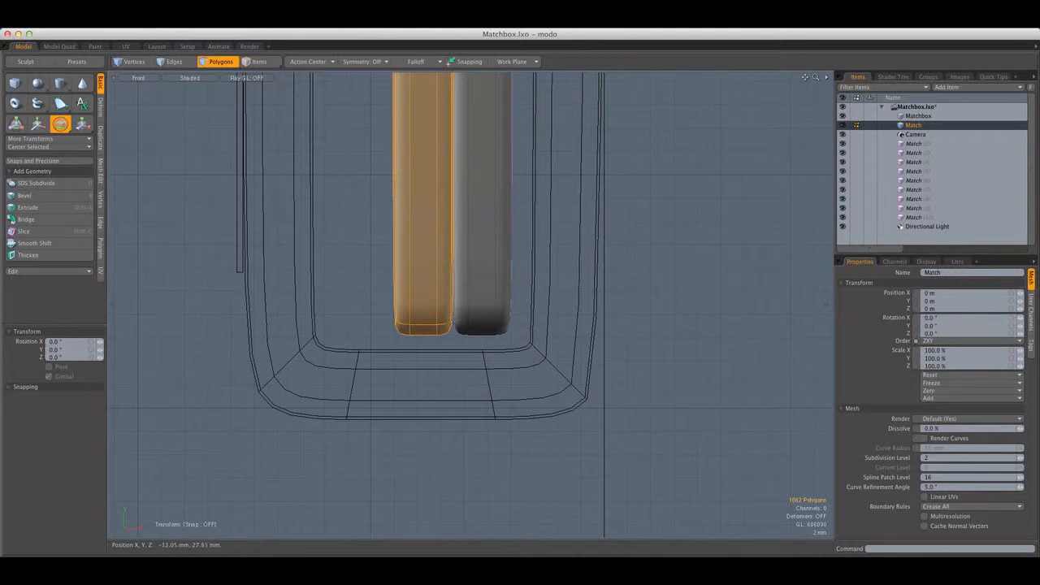
{"action": "scroll", "coordinate": [528, 230], "scroll_direction": "down", "scroll_amount": 6}
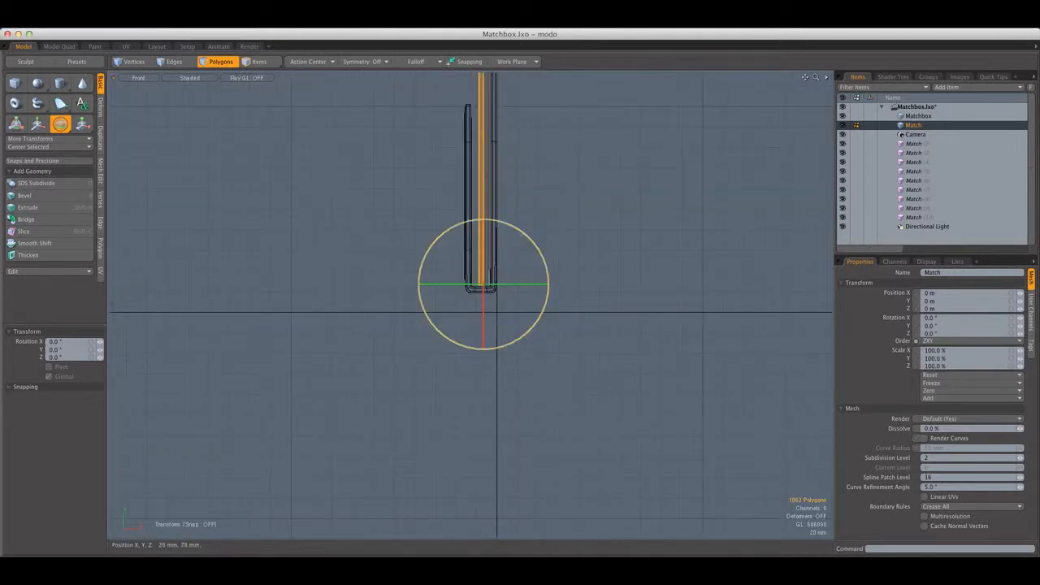
{"action": "left_click_drag", "start_coordinate": [524, 231], "coordinate": [527, 444], "text": "alt+shift"}
{"action": "scroll", "coordinate": [527, 443], "scroll_direction": "up", "scroll_amount": 4}
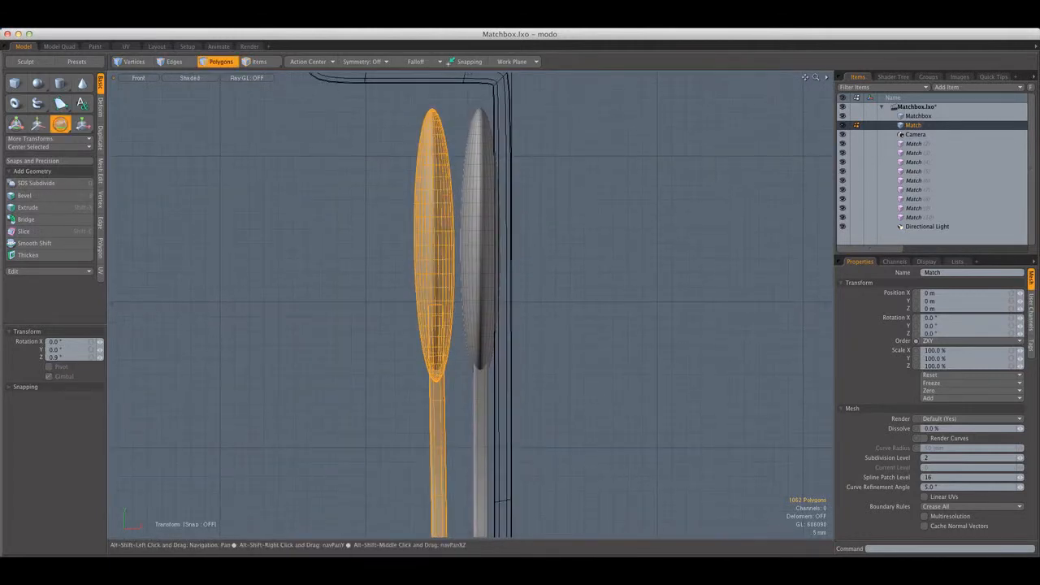
{"action": "left_click", "coordinate": [99, 358]}
{"action": "left_click", "coordinate": [98, 358]}
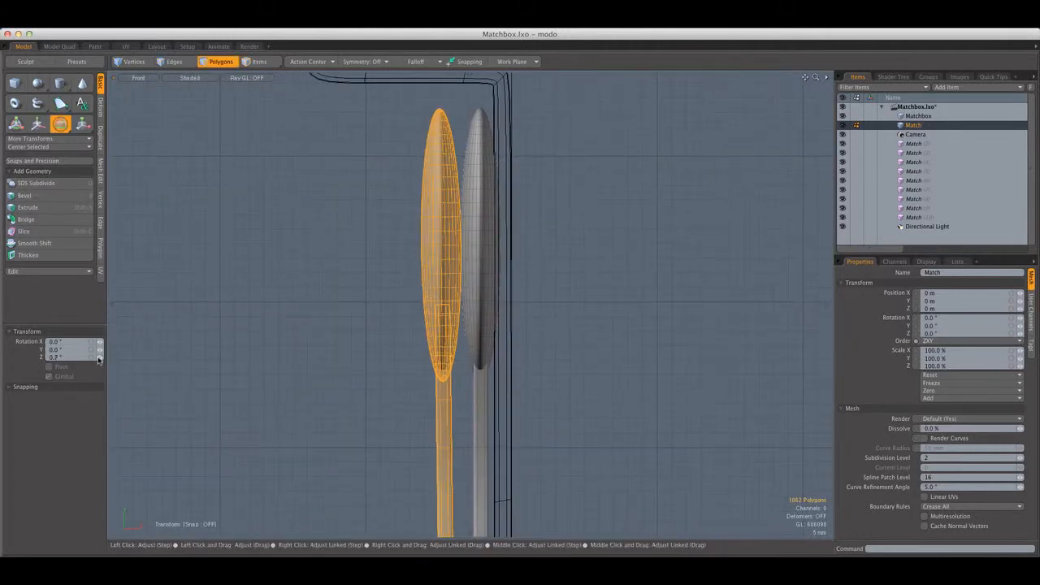
{"action": "scroll", "coordinate": [240, 326], "scroll_direction": "down", "scroll_amount": 6}
{"action": "left_click_drag", "start_coordinate": [239, 327], "coordinate": [389, 149], "text": "alt+shift"}
{"action": "key", "text": "space"}
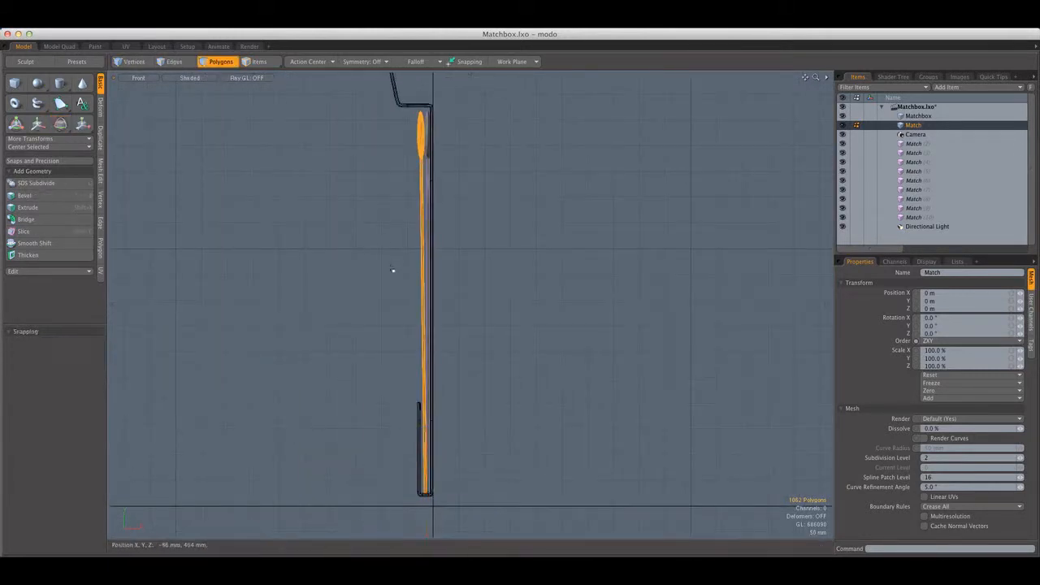
{"action": "left_click", "coordinate": [393, 271]}
Select the Matchbox item and display its lower end as wireframe in the Front view
{"action": "left_click_drag", "start_coordinate": [411, 279], "coordinate": [406, 213], "text": "alt"}
{"action": "left_click", "coordinate": [139, 78]}
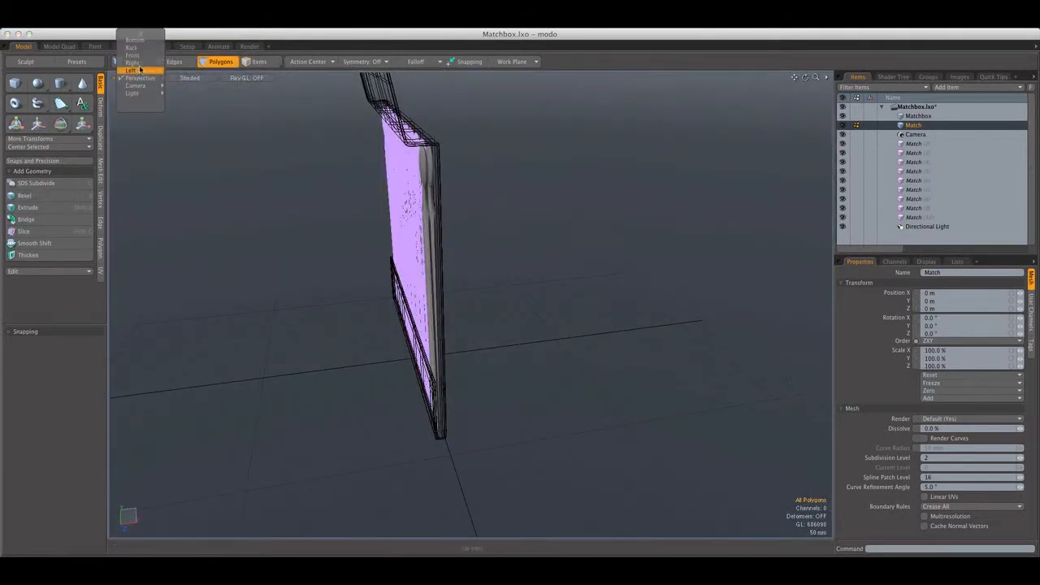
{"action": "left_click", "coordinate": [137, 70]}
{"action": "left_click_drag", "start_coordinate": [326, 228], "coordinate": [327, 202], "text": "alt+shift"}
{"action": "key", "text": "ctrl+space"}
{"action": "left_click", "coordinate": [330, 225]}
{"action": "left_click", "coordinate": [911, 117]}
{"action": "left_click_drag", "start_coordinate": [439, 273], "coordinate": [459, 210], "text": "alt+shift"}
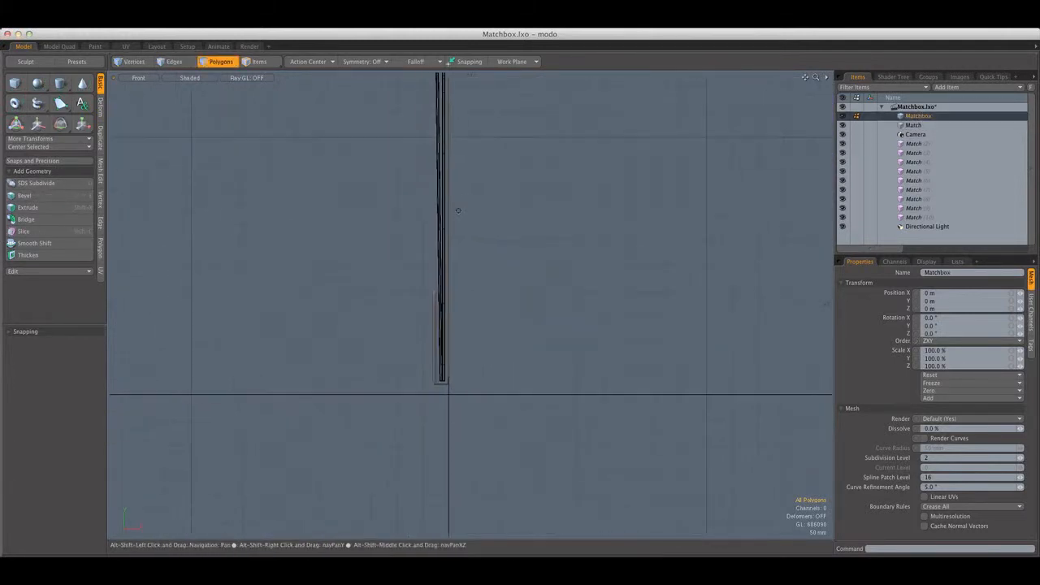
{"action": "left_click", "coordinate": [189, 78]}
{"action": "left_click", "coordinate": [191, 96]}
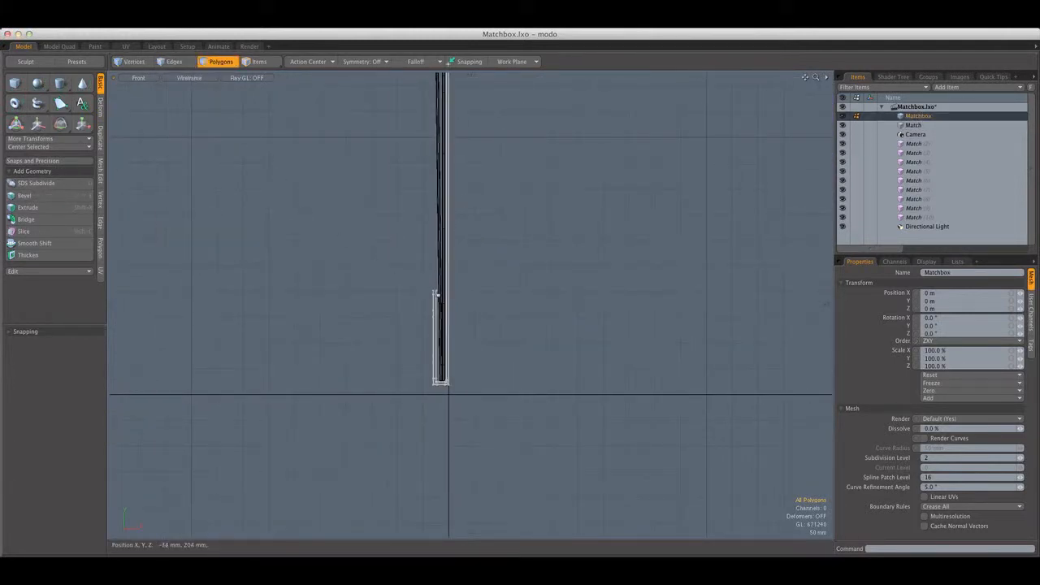
Select the vertices at the upper end of the matchbook's short front flap and move them in X toward the matches
{"action": "scroll", "coordinate": [436, 294], "scroll_direction": "up", "scroll_amount": 4}
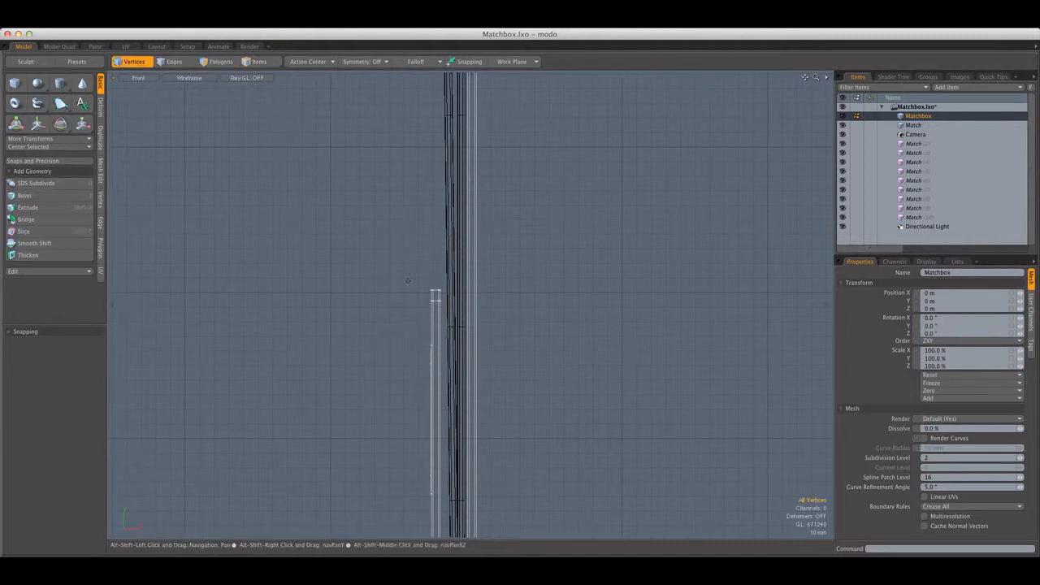
{"action": "left_click_drag", "start_coordinate": [407, 281], "coordinate": [404, 224], "text": "alt+shift"}
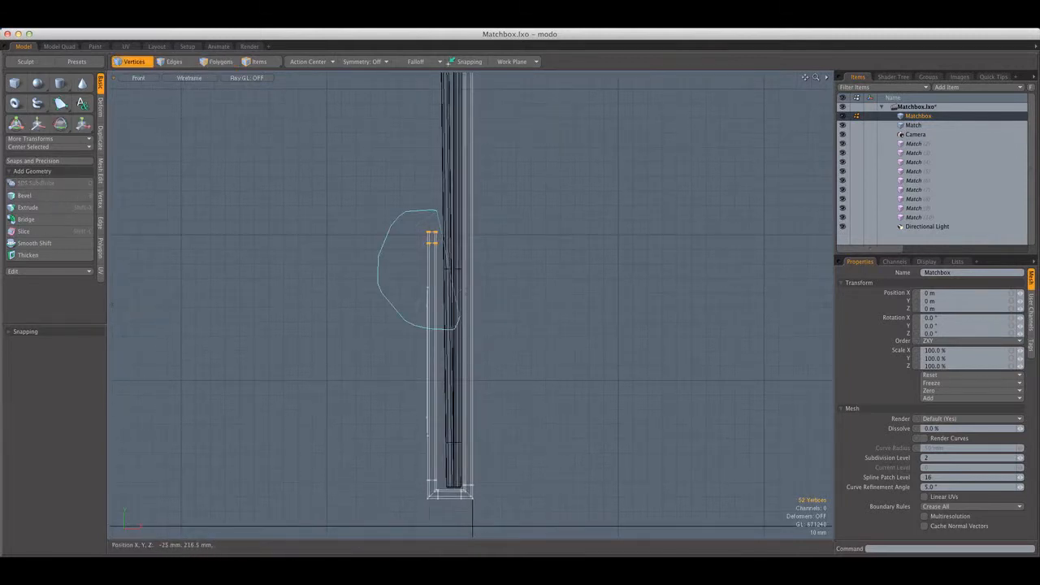
{"action": "key", "text": "w"}
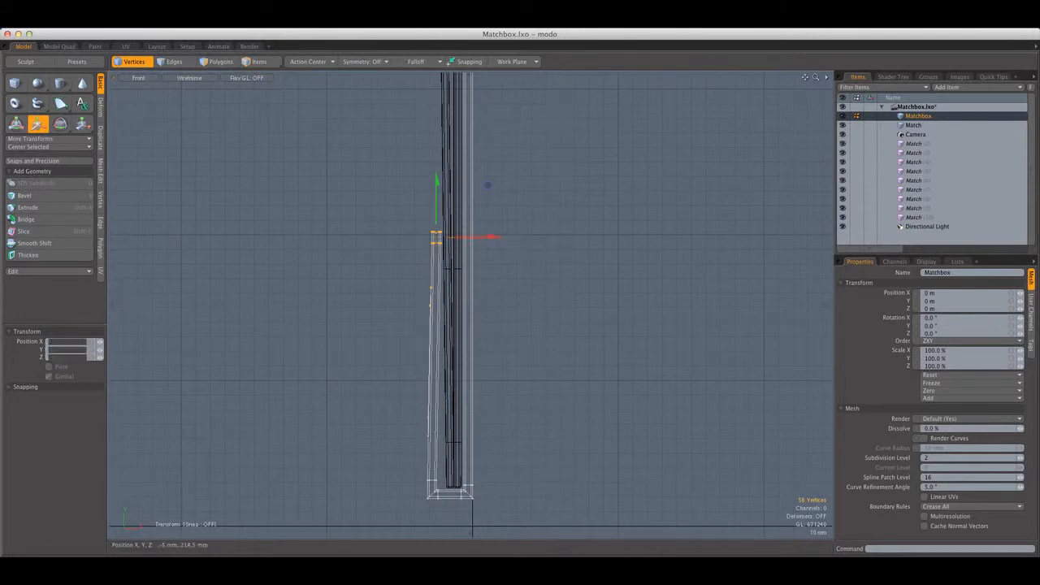
{"action": "key", "text": "q"}
{"action": "left_click", "coordinate": [335, 148]}
Restore shaded display and show the matchbook in the Perspective view
{"action": "left_click", "coordinate": [208, 79]}
{"action": "left_click", "coordinate": [203, 99]}
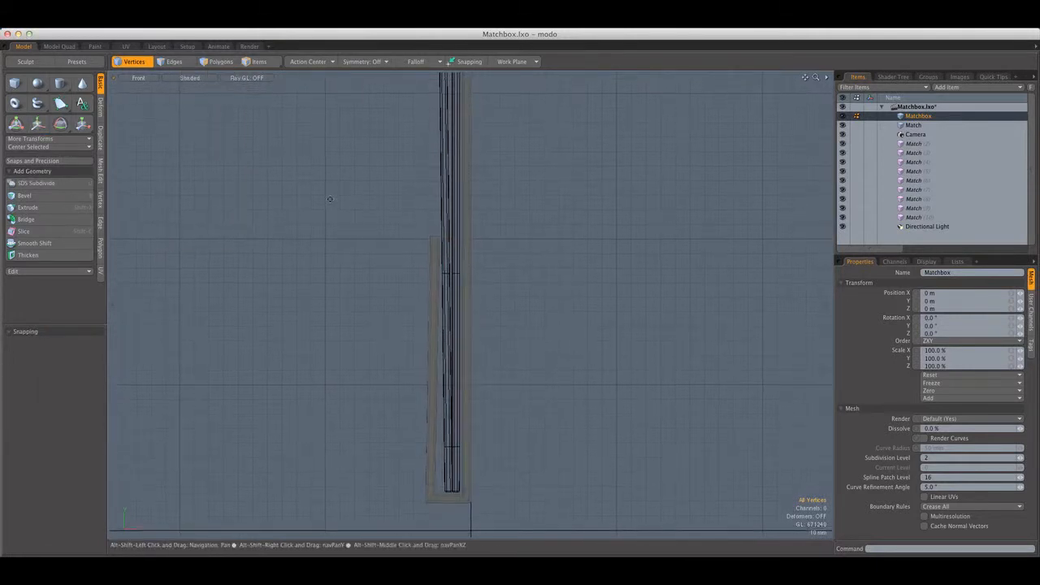
{"action": "key", "text": "ctrl+space"}
{"action": "left_click", "coordinate": [274, 132]}
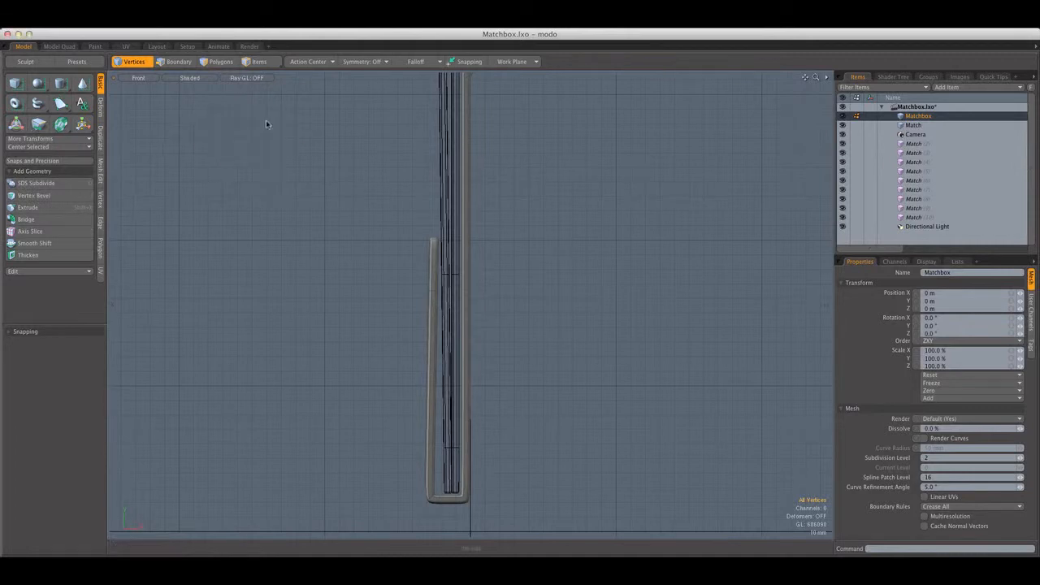
{"action": "left_click_drag", "start_coordinate": [306, 181], "coordinate": [629, 272], "text": "alt"}
{"action": "key", "text": "ctrl+space"}
{"action": "left_click", "coordinate": [382, 182]}
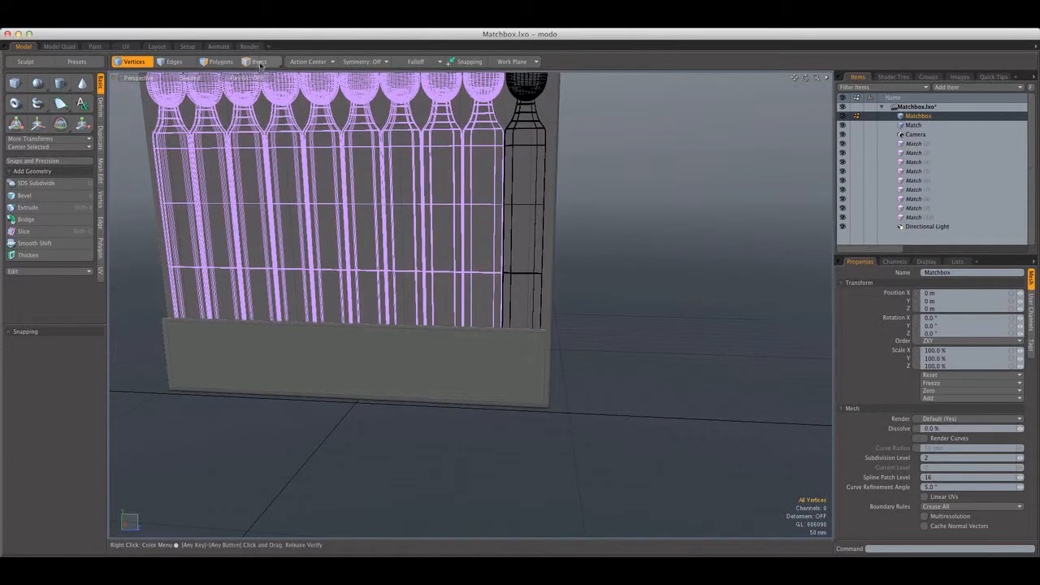
Switch to polygon selection, bring the whole matchbook into view and save the scene
{"action": "left_click", "coordinate": [227, 62]}
{"action": "scroll", "coordinate": [621, 189], "scroll_direction": "down", "scroll_amount": 5}
{"action": "left_click_drag", "start_coordinate": [617, 188], "coordinate": [569, 322], "text": "alt+shift"}
{"action": "key", "text": "super+s"}
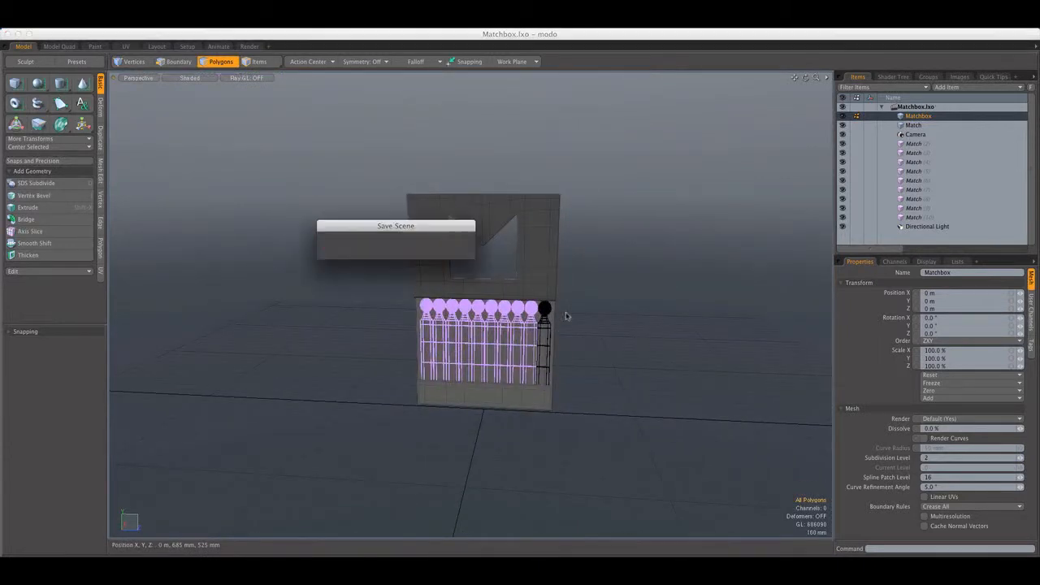
{"action": "left_click", "coordinate": [466, 241]}
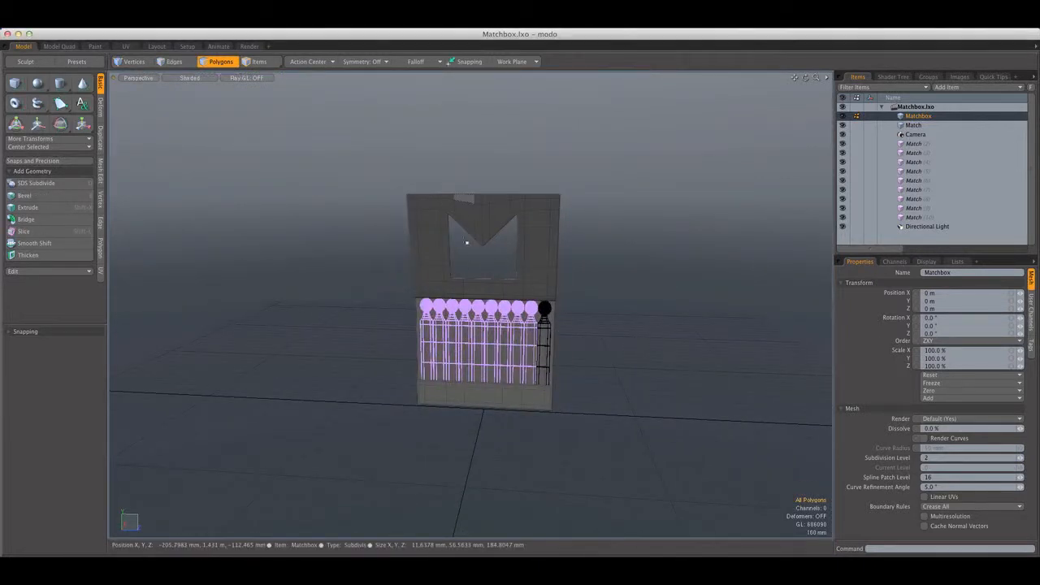
Reorder the items so the Camera sits below the match instances, just above the Directional Light
{"action": "left_click_drag", "start_coordinate": [466, 241], "coordinate": [383, 309], "text": "alt"}
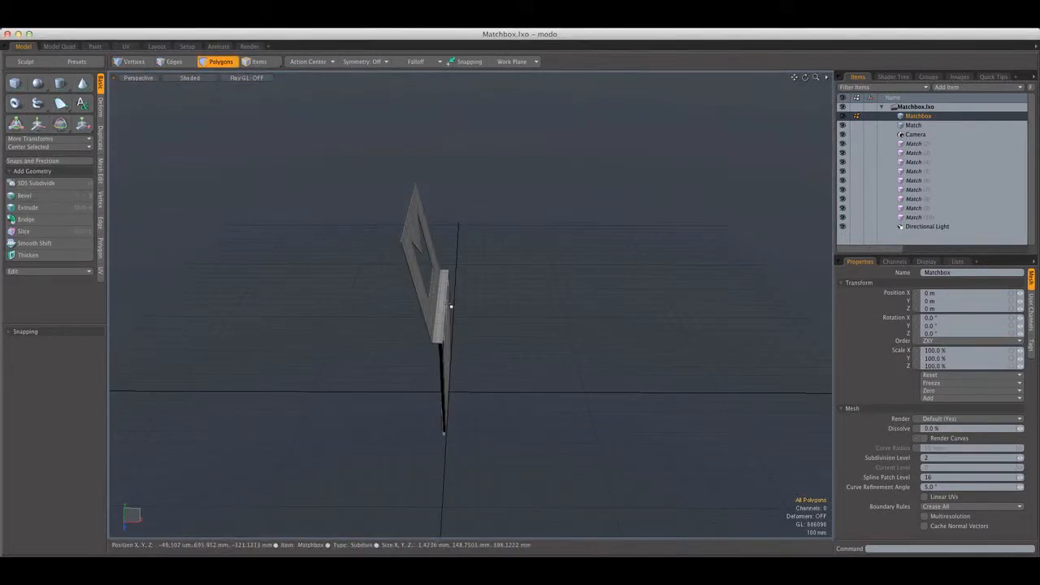
{"action": "scroll", "coordinate": [451, 306], "scroll_direction": "up", "scroll_amount": 5}
{"action": "left_click_drag", "start_coordinate": [451, 307], "coordinate": [474, 307], "text": "alt"}
{"action": "scroll", "coordinate": [439, 299], "scroll_direction": "up", "scroll_amount": 3}
{"action": "scroll", "coordinate": [474, 307], "scroll_direction": "down", "scroll_amount": 8}
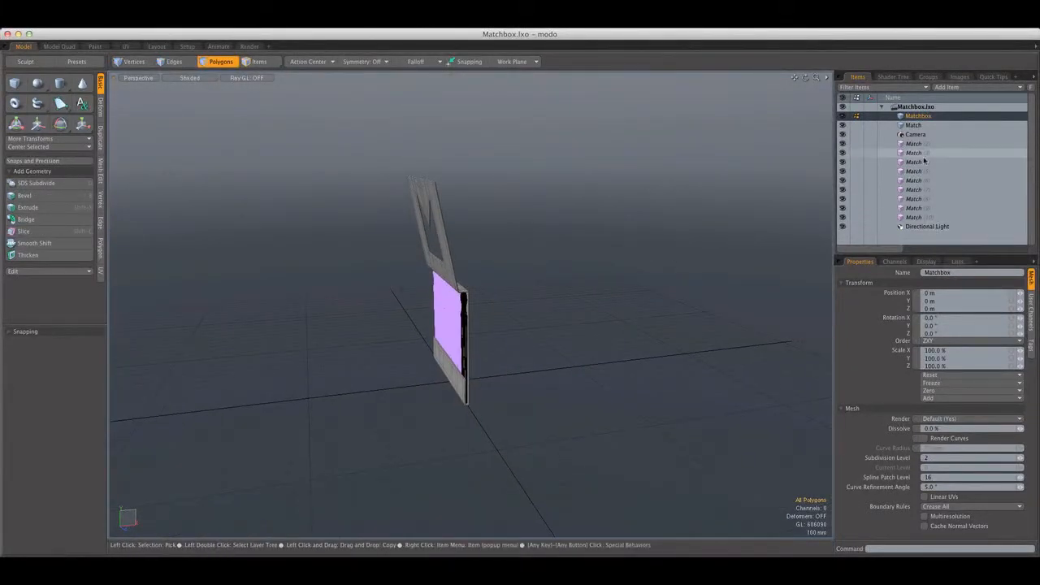
{"action": "left_click_drag", "start_coordinate": [915, 134], "coordinate": [933, 223]}
Parent all match instances, (2) through (10), under the Match item and select the Matchbox item
{"action": "left_click", "coordinate": [914, 208]}
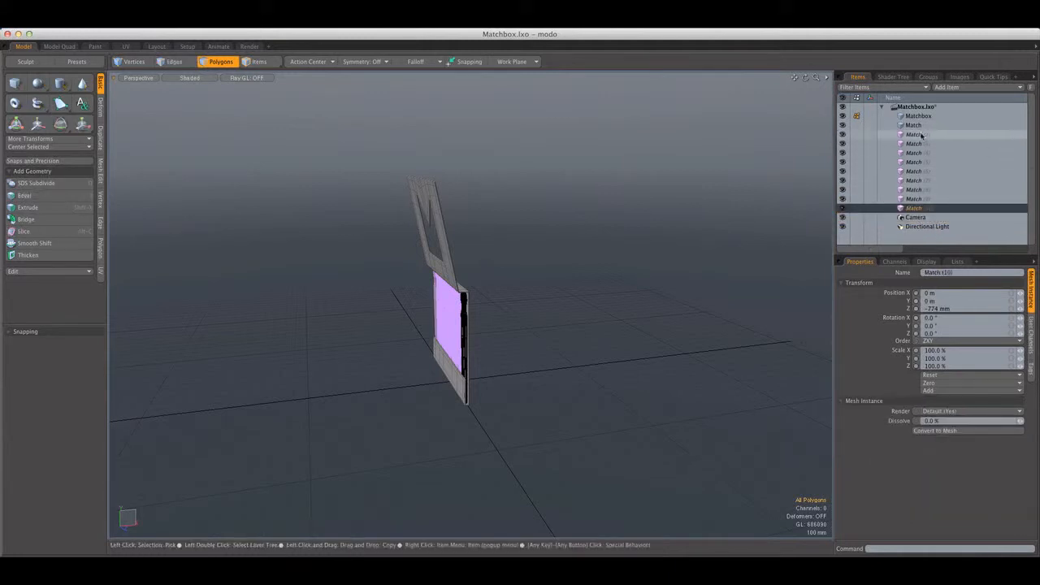
{"action": "left_click", "coordinate": [921, 136], "text": "shift"}
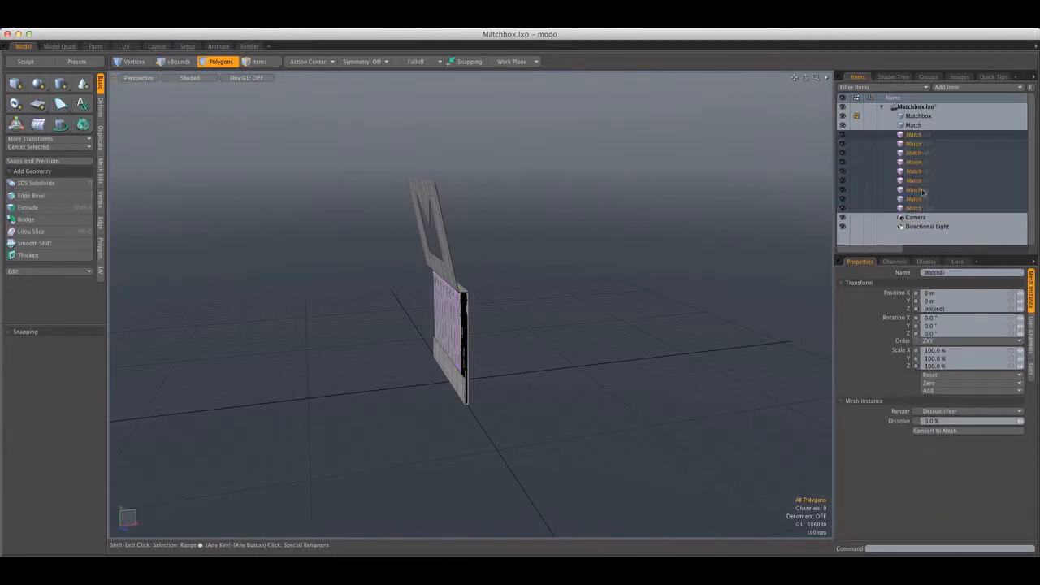
{"action": "left_click_drag", "start_coordinate": [924, 127], "coordinate": [923, 127]}
{"action": "left_click", "coordinate": [919, 117]}
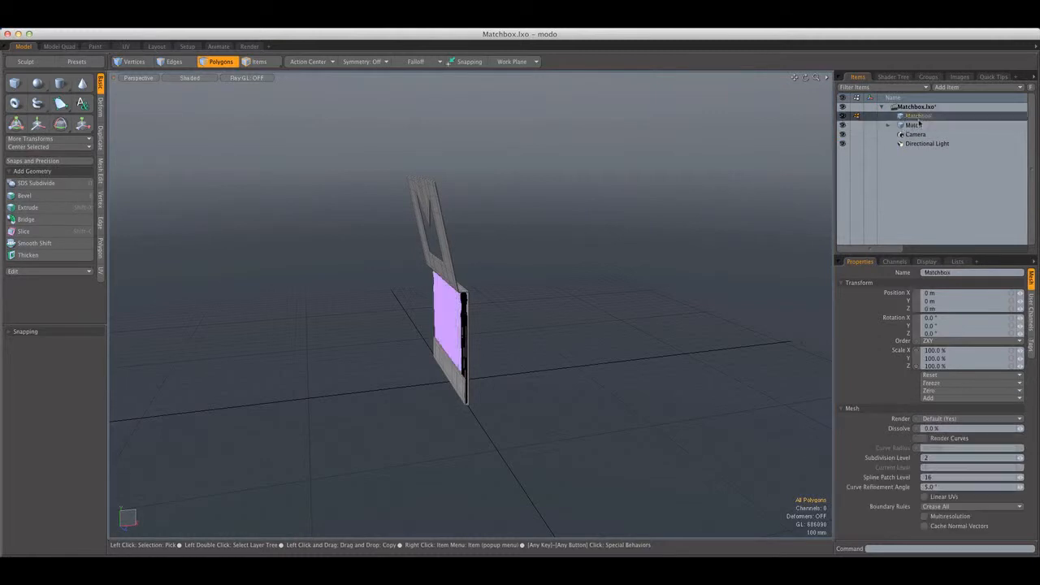
Group the Matchbox and Match items under a group locator and rename it Matchbox
{"action": "left_click", "coordinate": [919, 125], "text": "shift"}
{"action": "key", "text": "ctrl+g"}
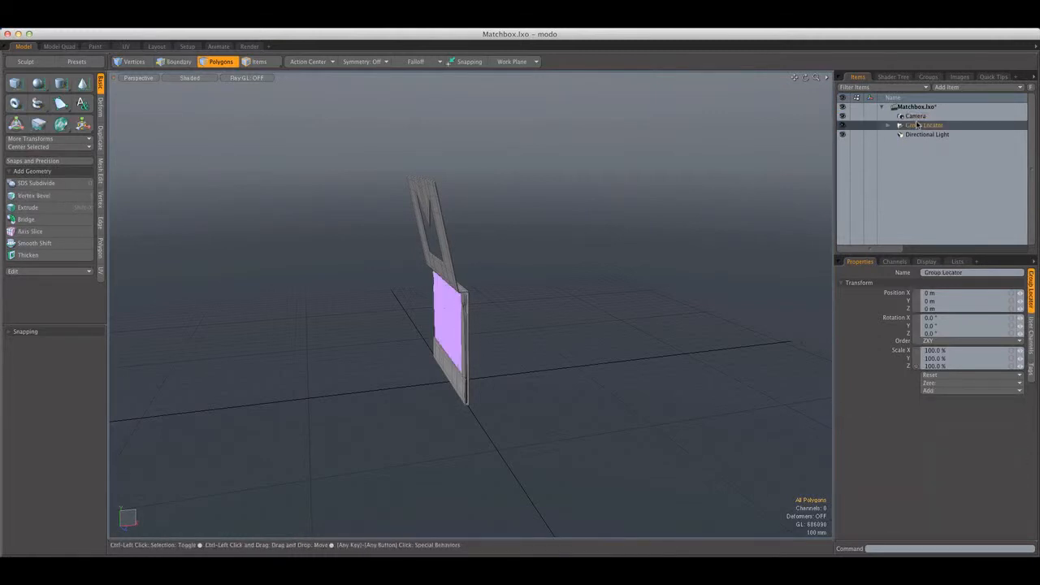
{"action": "double_click", "coordinate": [921, 116]}
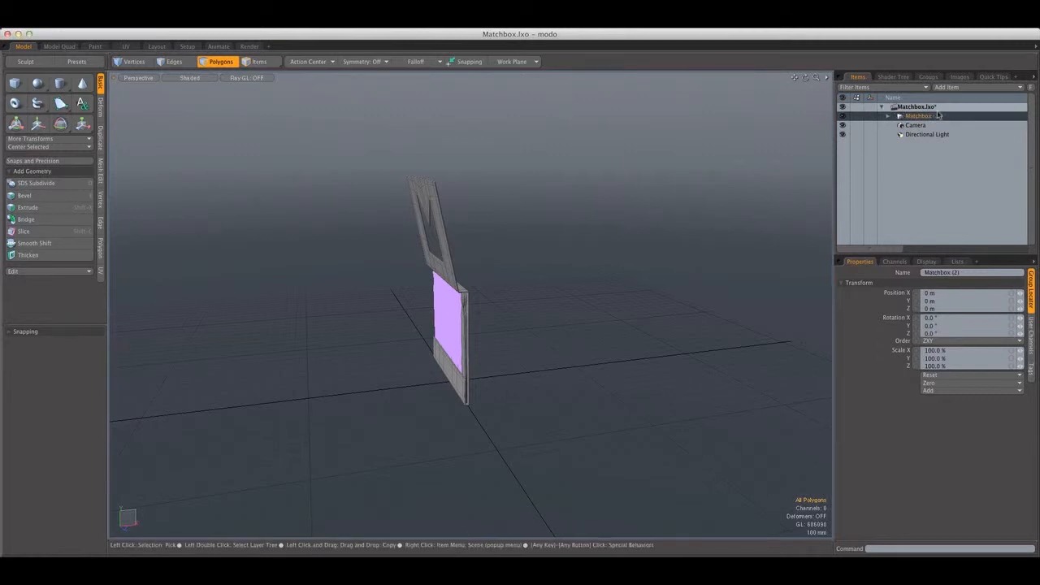
Rename the cover mesh inside the Matchbox group to Paper
{"action": "left_click", "coordinate": [888, 117]}
{"action": "left_click", "coordinate": [924, 125]}
{"action": "right_click", "coordinate": [925, 128]}
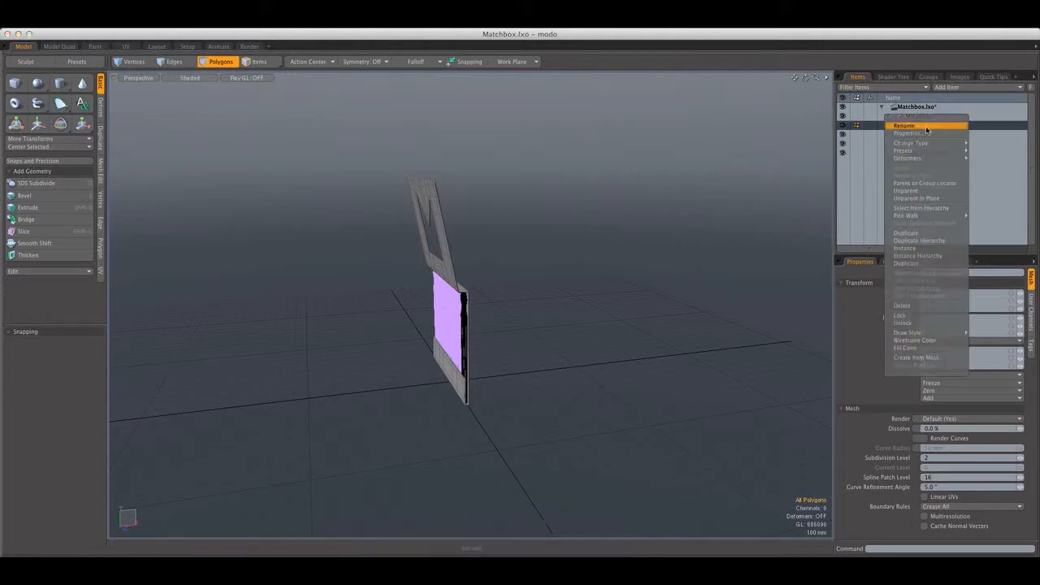
{"action": "left_click", "coordinate": [926, 126]}
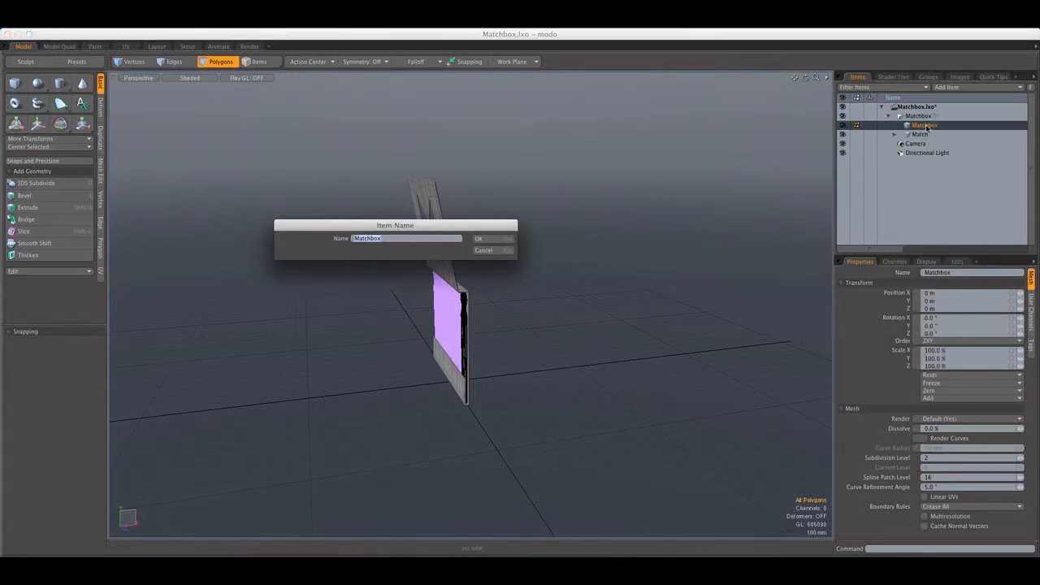
{"action": "key", "text": "Return"}
Collapse the group locator and rename it exactly Matchbox, without a number suffix
{"action": "left_click", "coordinate": [923, 117]}
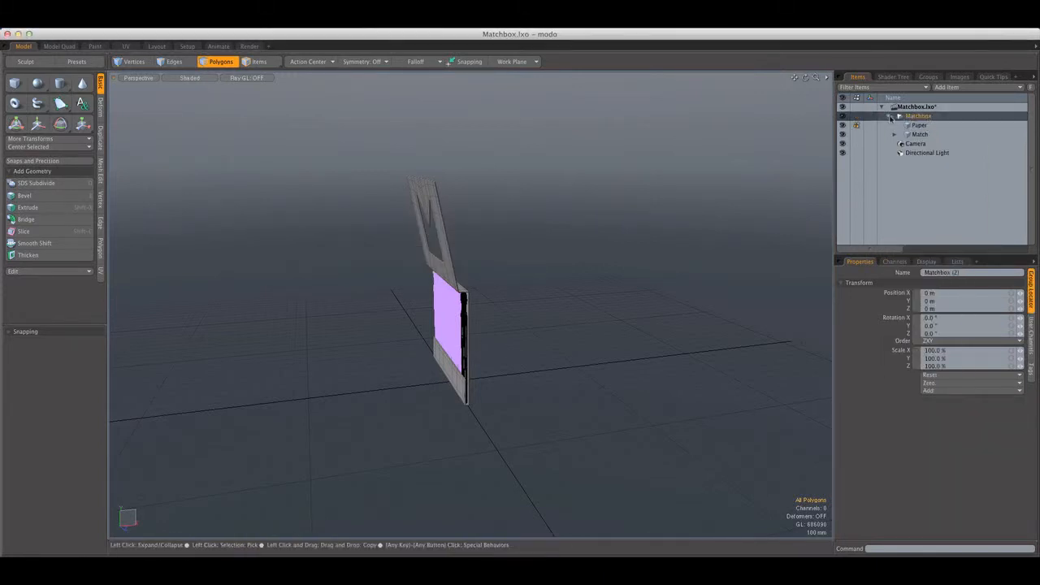
{"action": "left_click", "coordinate": [888, 117]}
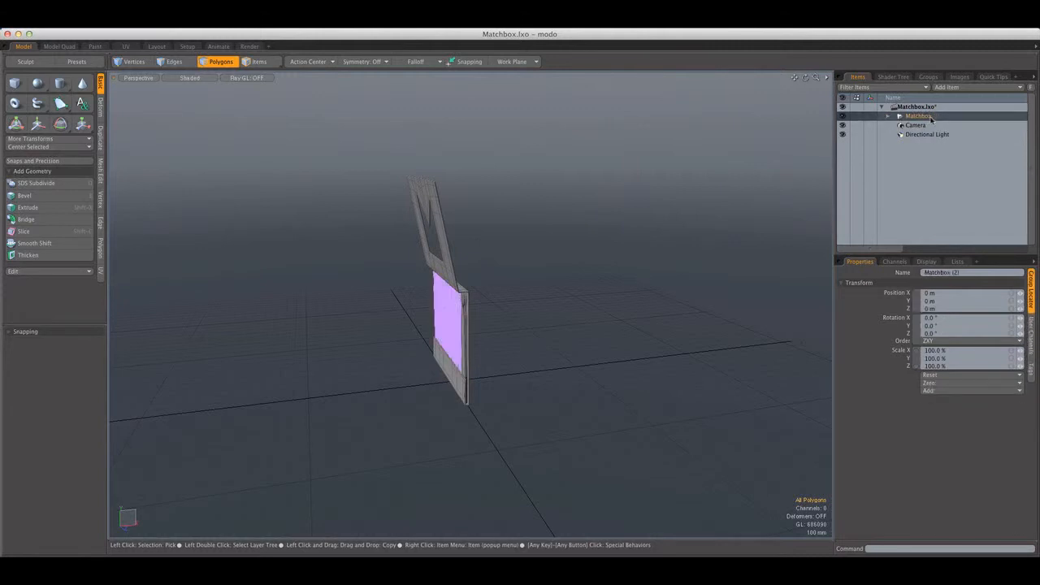
{"action": "double_click", "coordinate": [923, 116]}
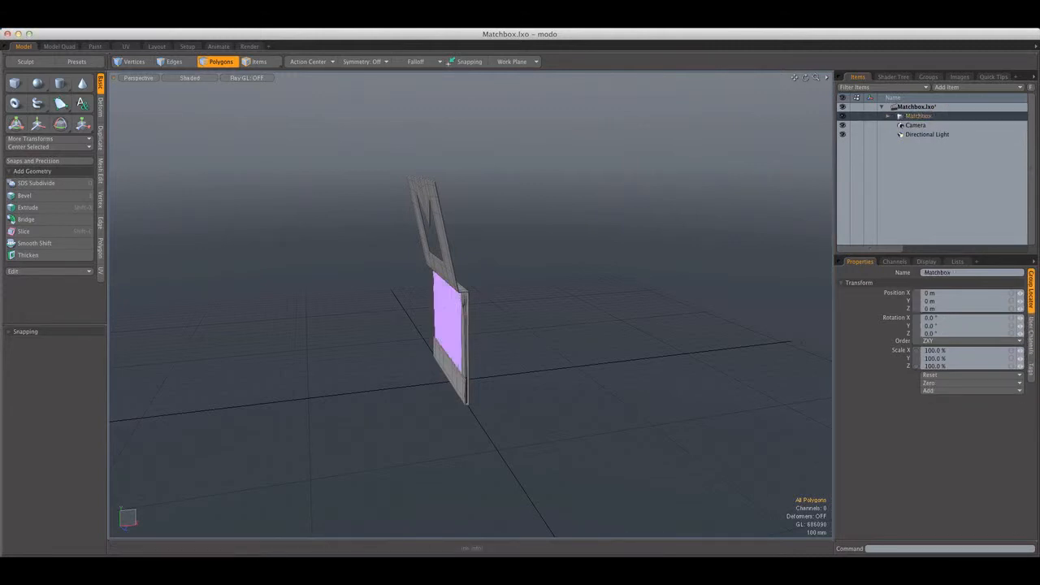
Duplicate the whole hierarchy of the Matchbox group
{"action": "right_click", "coordinate": [913, 119]}
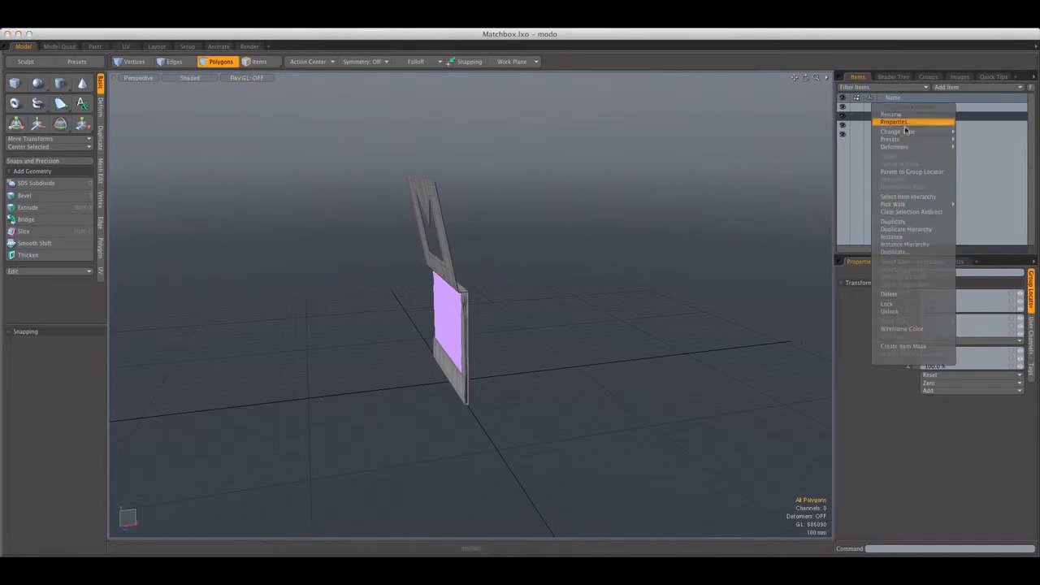
{"action": "left_click", "coordinate": [898, 223]}
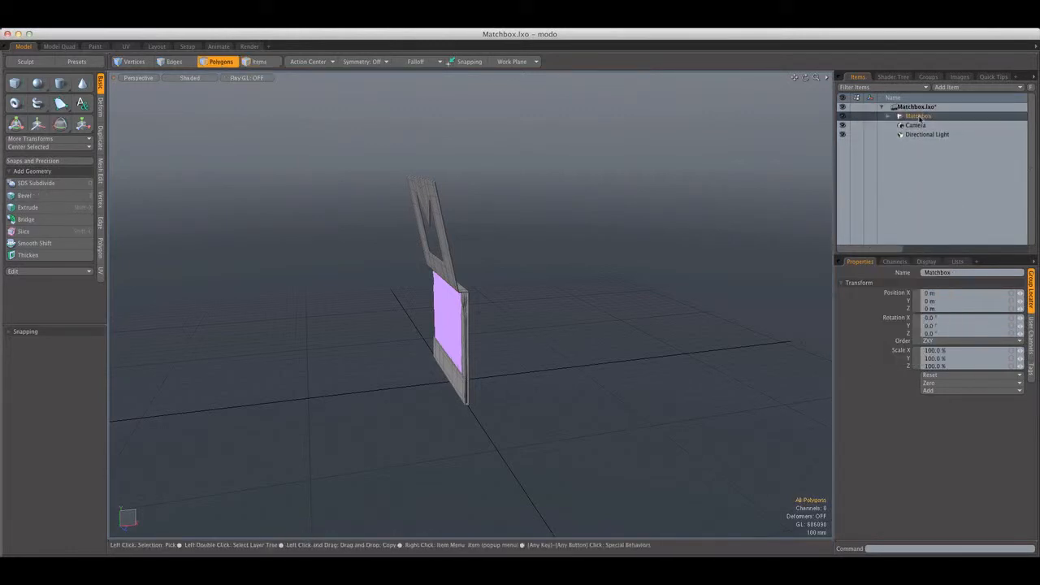
{"action": "right_click", "coordinate": [919, 119]}
{"action": "left_click", "coordinate": [926, 230]}
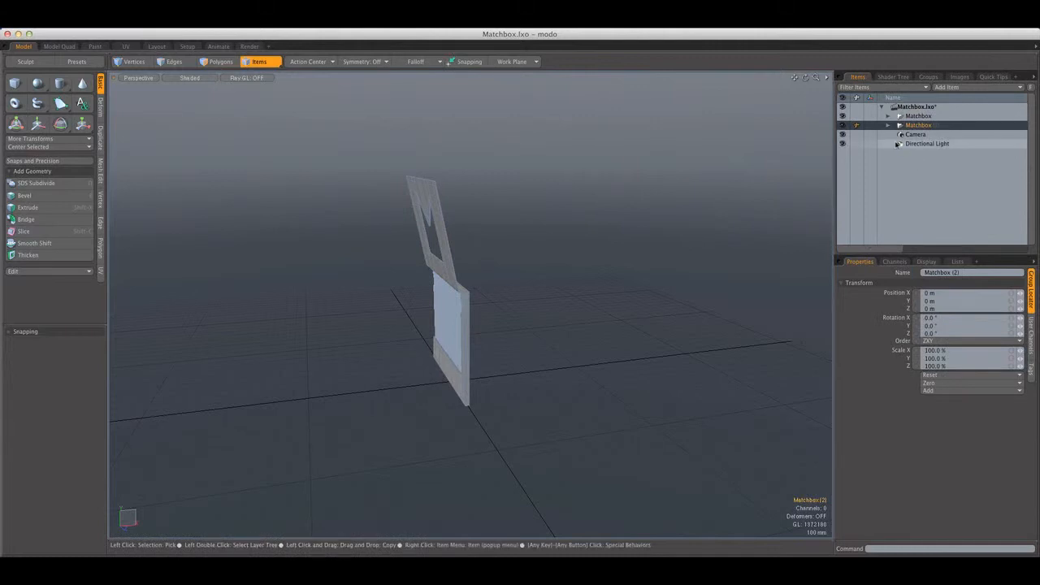
Move the duplicated matchbox about 1.16 m along Z, beside the original
{"action": "left_click_drag", "start_coordinate": [506, 228], "coordinate": [571, 306], "text": "alt"}
{"action": "key", "text": "w"}
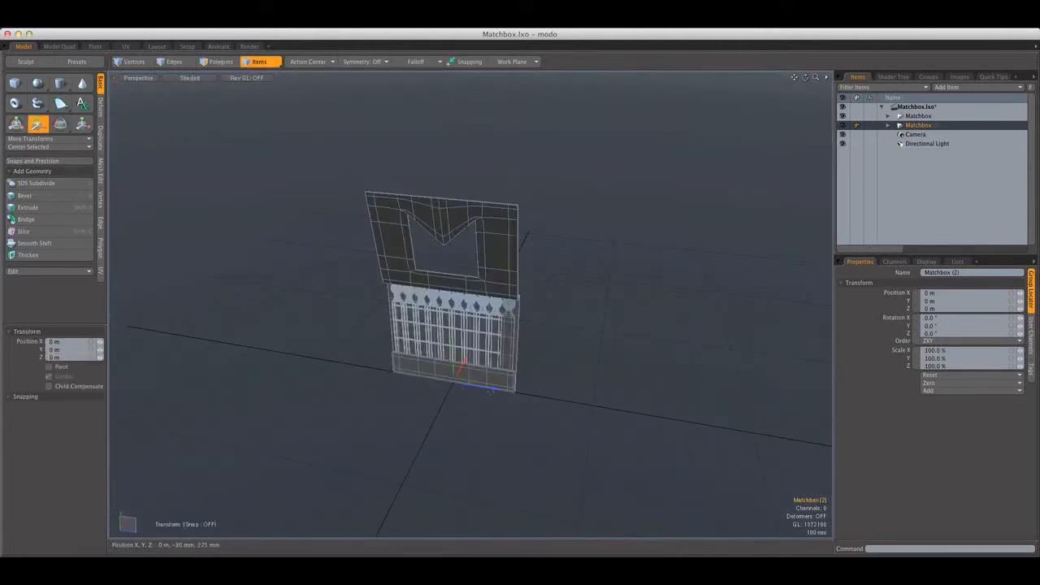
{"action": "left_click_drag", "start_coordinate": [490, 391], "coordinate": [695, 422]}
{"action": "key", "text": "q"}
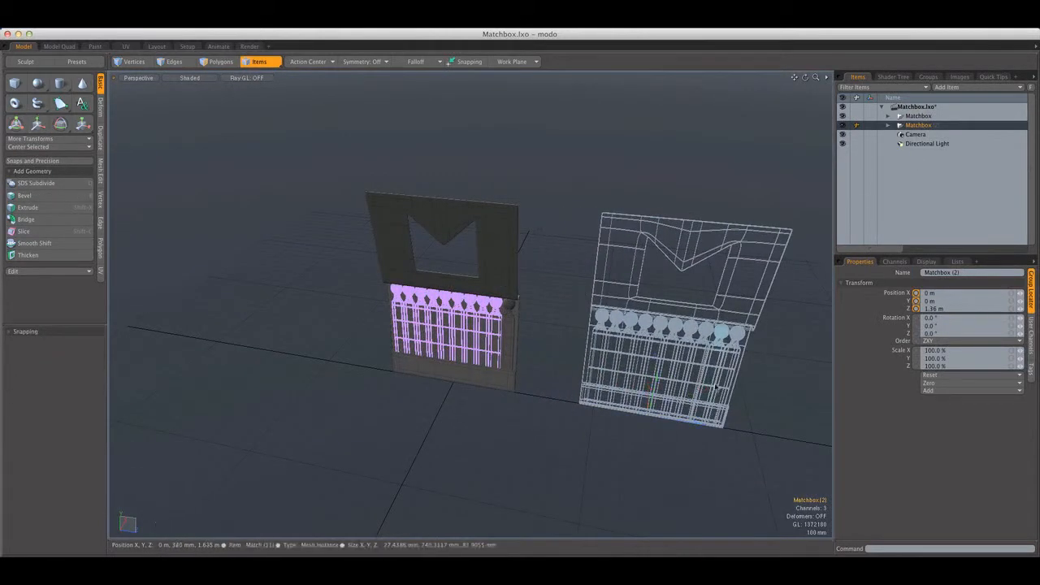
Select the duplicate's Paper mesh and show it in the Front view as wireframe with vertex selection active
{"action": "left_click_drag", "start_coordinate": [710, 384], "coordinate": [597, 374], "text": "alt+shift"}
{"action": "left_click", "coordinate": [888, 126]}
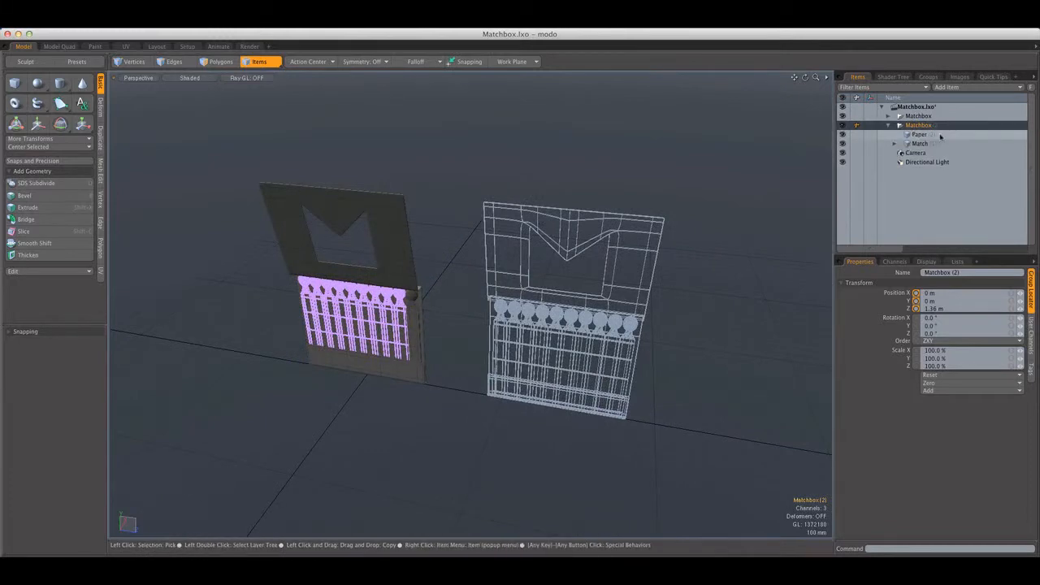
{"action": "left_click", "coordinate": [919, 134]}
{"action": "left_click_drag", "start_coordinate": [694, 239], "coordinate": [352, 152], "text": "alt"}
{"action": "left_click", "coordinate": [138, 78]}
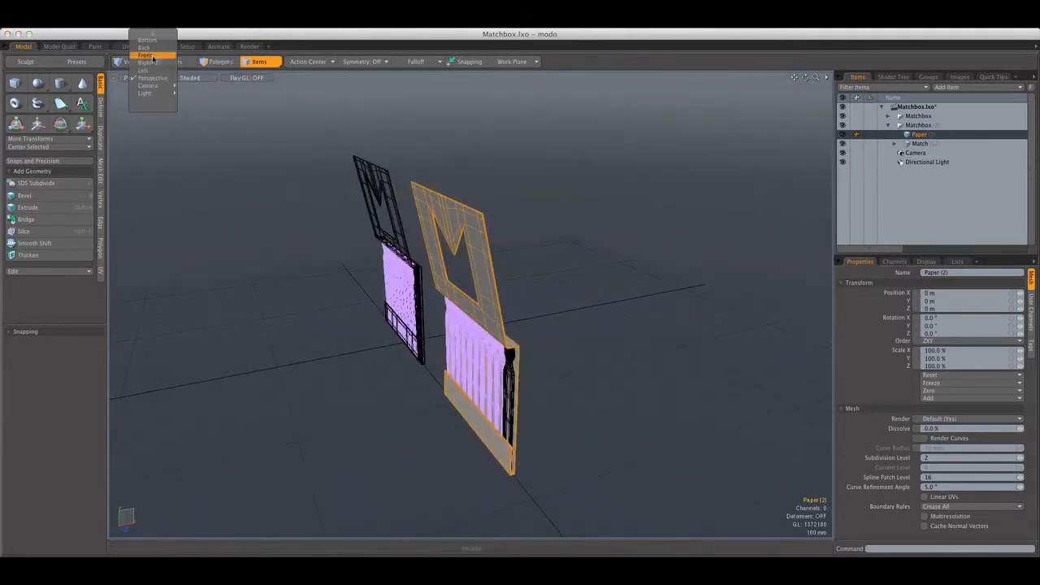
{"action": "left_click", "coordinate": [148, 55]}
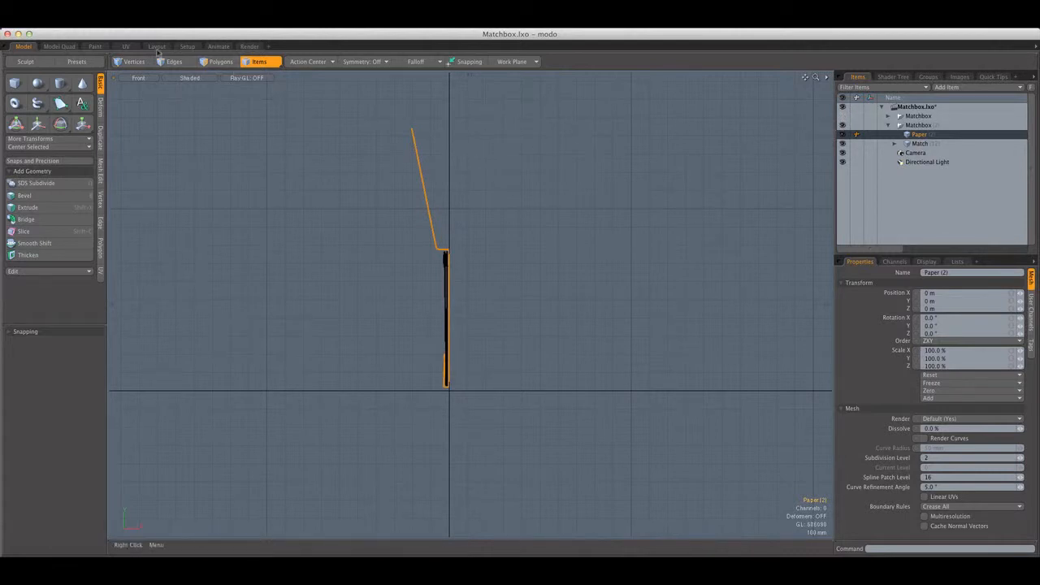
{"action": "left_click", "coordinate": [134, 62]}
{"action": "scroll", "coordinate": [394, 131], "scroll_direction": "up", "scroll_amount": 4}
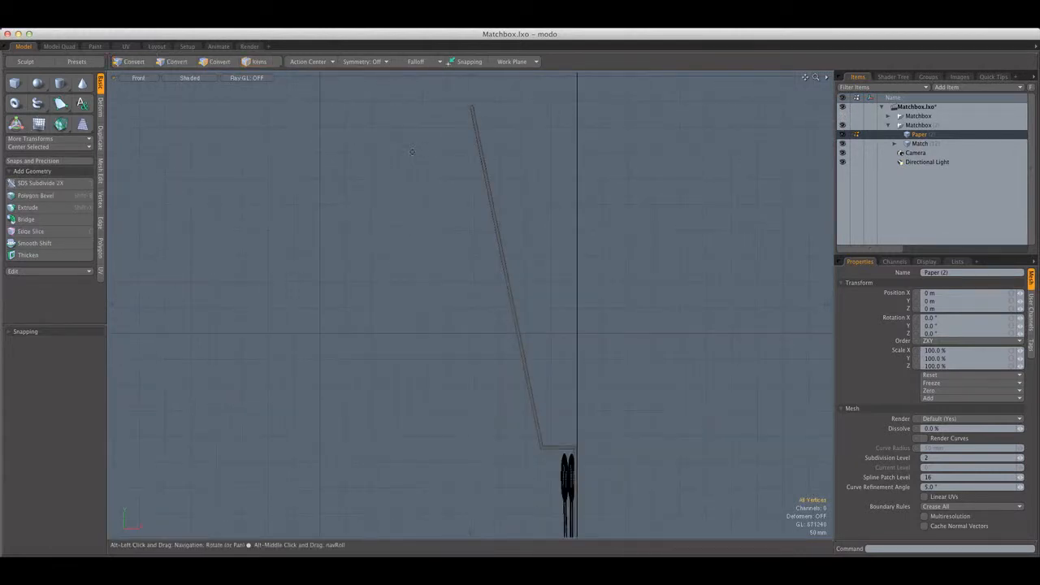
{"action": "left_click", "coordinate": [190, 78]}
{"action": "left_click", "coordinate": [189, 80]}
Try to rotate the lassoed vertices of the duplicate's open cover flap, and drop the selection
{"action": "left_click_drag", "start_coordinate": [338, 123], "coordinate": [327, 132], "text": "alt+shift"}
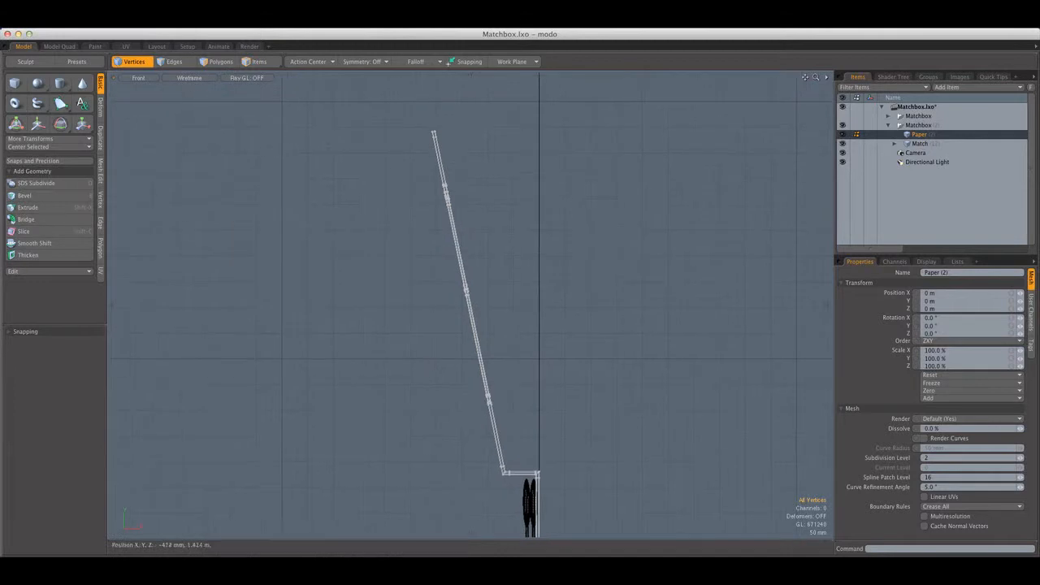
{"action": "scroll", "coordinate": [326, 131], "scroll_direction": "down", "scroll_amount": 2}
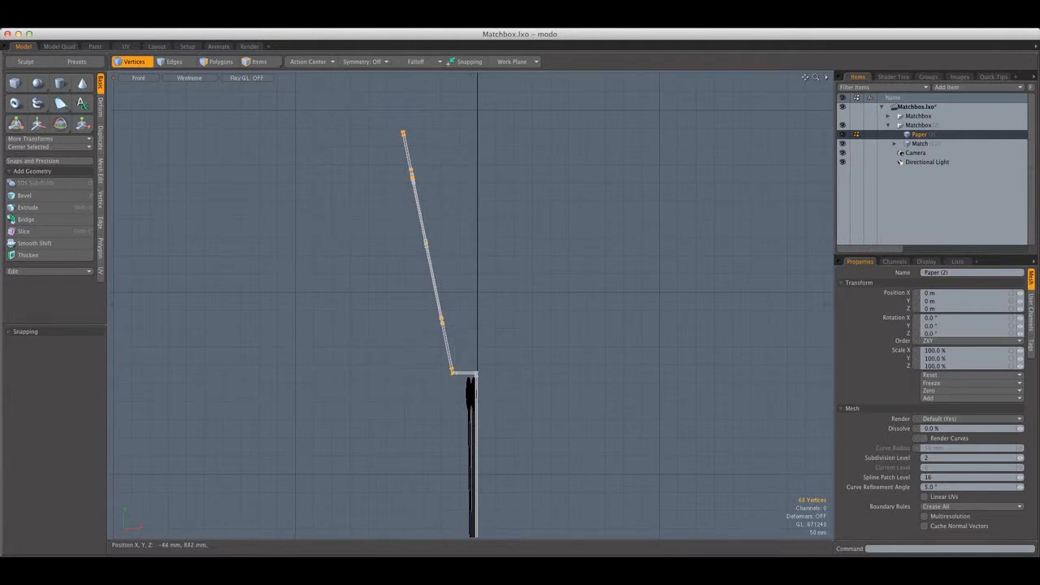
{"action": "scroll", "coordinate": [459, 367], "scroll_direction": "up", "scroll_amount": 4}
{"action": "left_click_drag", "start_coordinate": [453, 380], "coordinate": [464, 328], "text": "alt+shift"}
{"action": "scroll", "coordinate": [464, 329], "scroll_direction": "down", "scroll_amount": 3}
{"action": "scroll", "coordinate": [462, 328], "scroll_direction": "up", "scroll_amount": 3}
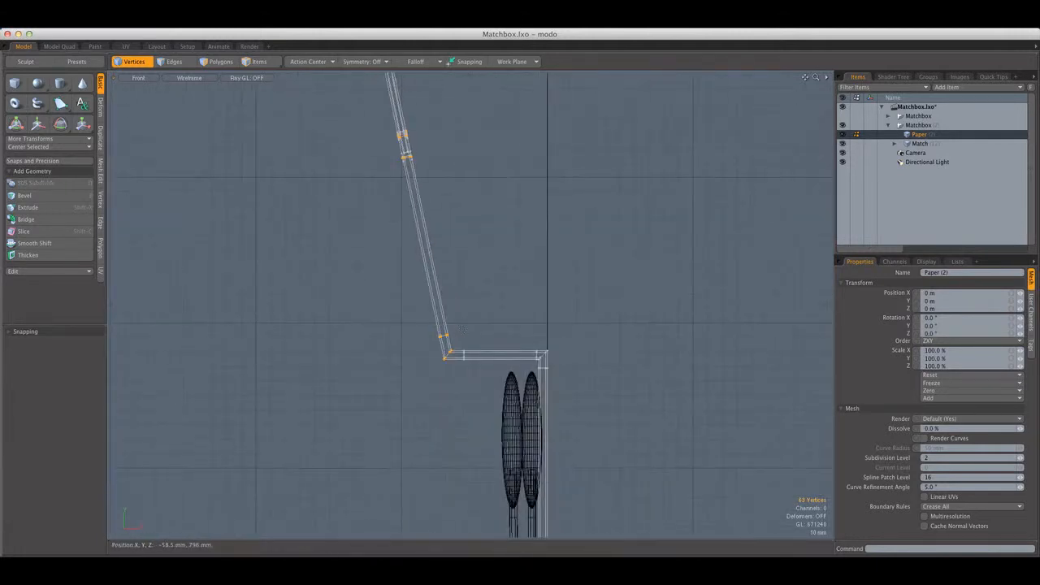
{"action": "key", "text": "e"}
{"action": "left_click_drag", "start_coordinate": [510, 282], "coordinate": [476, 412]}
{"action": "key", "text": "super+z"}
{"action": "scroll", "coordinate": [455, 253], "scroll_direction": "down", "scroll_amount": 5}
{"action": "key", "text": "q"}
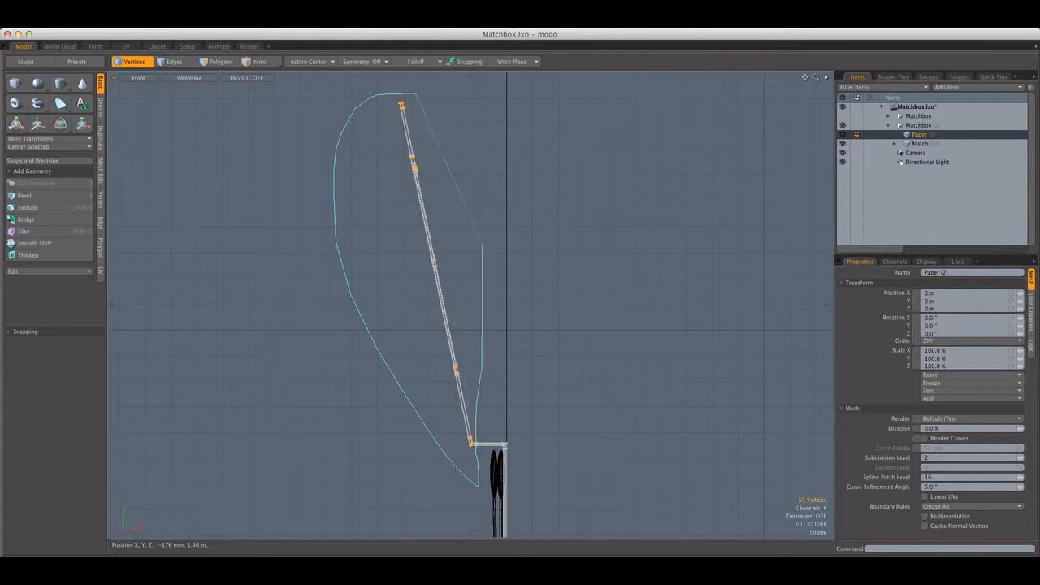
Lasso all vertices of the open cover flap, from its free edge to the fold corner
{"action": "right_click_drag", "start_coordinate": [416, 94], "coordinate": [461, 163]}
{"action": "scroll", "coordinate": [463, 173], "scroll_direction": "down", "scroll_amount": 5}
{"action": "left_click_drag", "start_coordinate": [467, 249], "coordinate": [473, 211], "text": "alt+shift"}
{"action": "scroll", "coordinate": [474, 211], "scroll_direction": "up", "scroll_amount": 6}
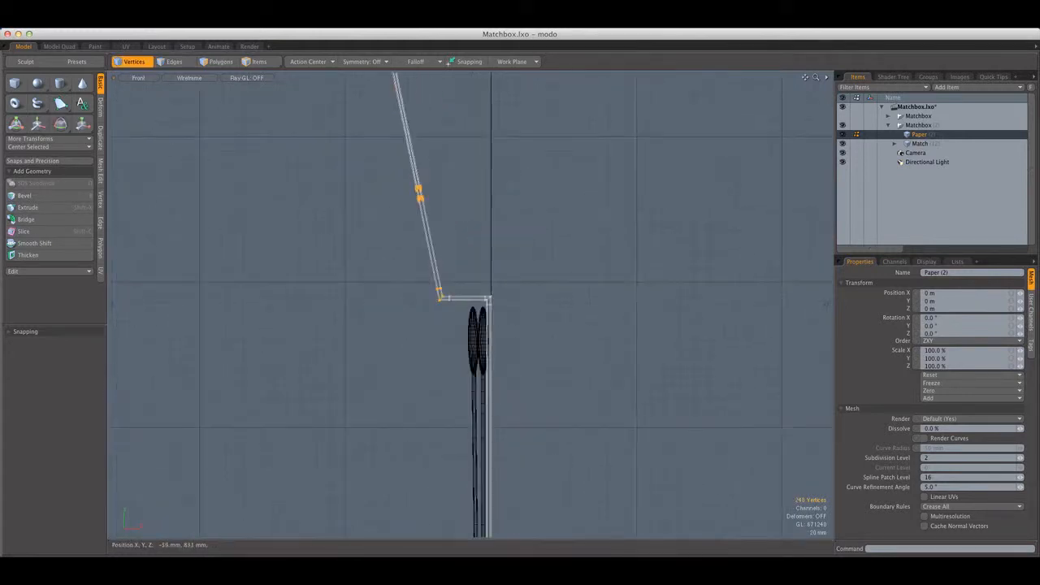
Try to rotate the cover flap with its fold-corner vertices included
{"action": "key", "text": "e"}
{"action": "left_click_drag", "start_coordinate": [496, 254], "coordinate": [386, 307]}
{"action": "key", "text": "super+z"}
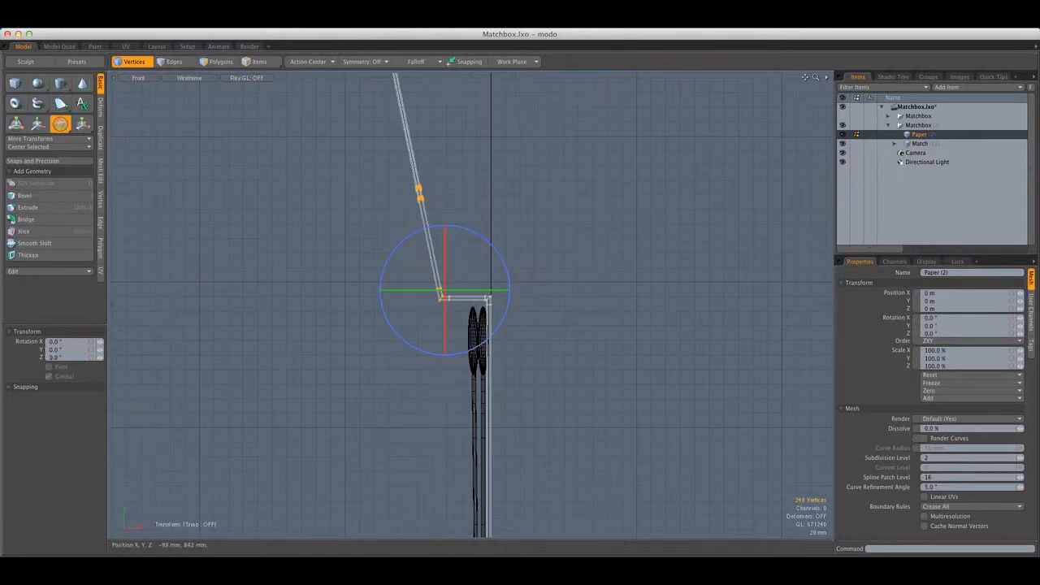
Deselect the fold-corner vertices and rotate the rest of the cover flap upside down until it is vertical
{"action": "key", "text": "space"}
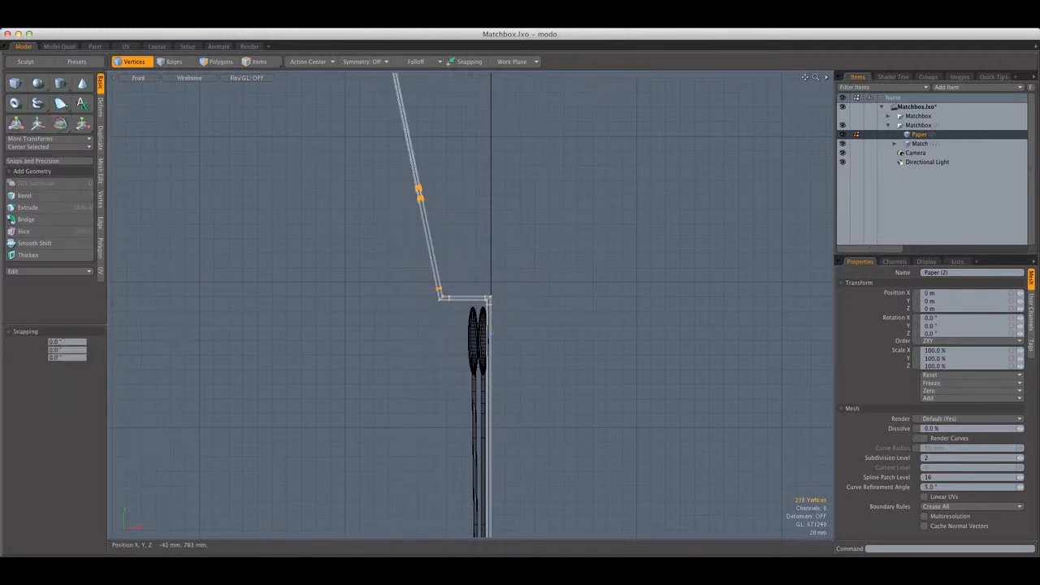
{"action": "key", "text": "e"}
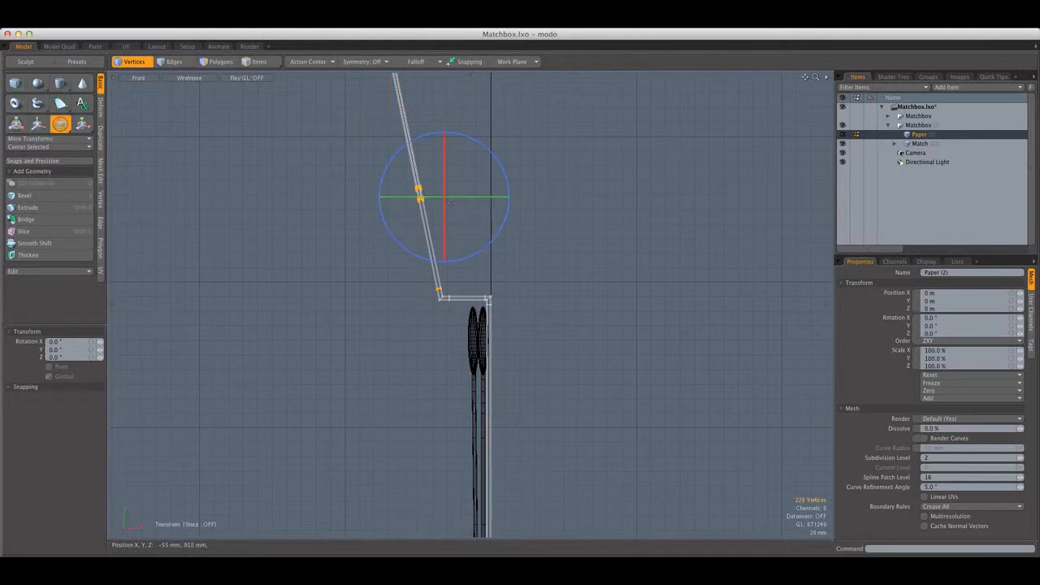
{"action": "key", "text": "space"}
{"action": "scroll", "coordinate": [452, 205], "scroll_direction": "down", "scroll_amount": 5}
{"action": "key", "text": "e"}
{"action": "left_click_drag", "start_coordinate": [478, 148], "coordinate": [325, 214], "text": "alt+shift"}
Move the flipped flap down in front of the matches by about 55 mm X and -705 mm Y, plus 34 mm and -50 mm
{"action": "key", "text": "w"}
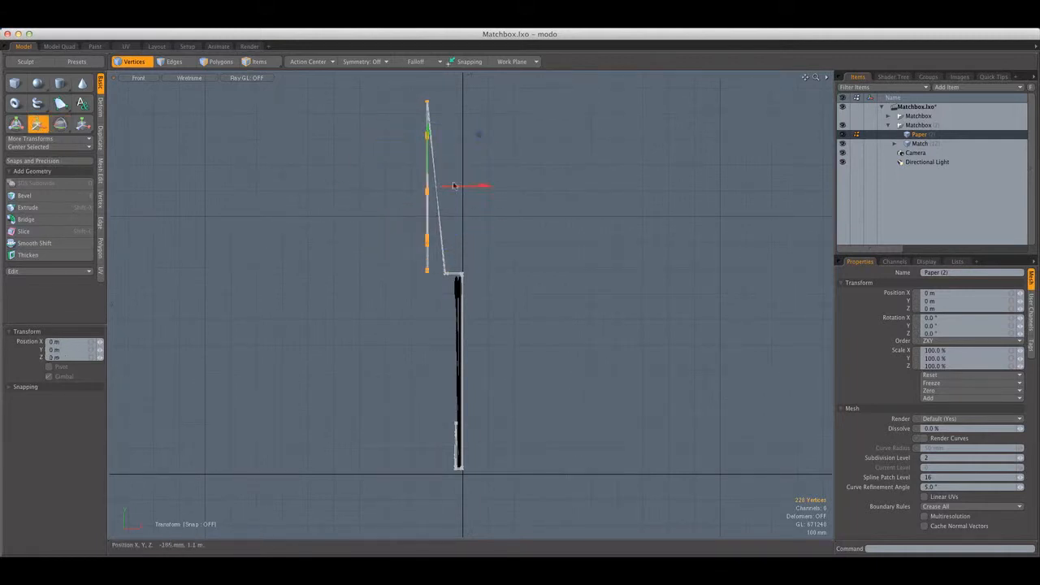
{"action": "left_click_drag", "start_coordinate": [454, 186], "coordinate": [494, 339]}
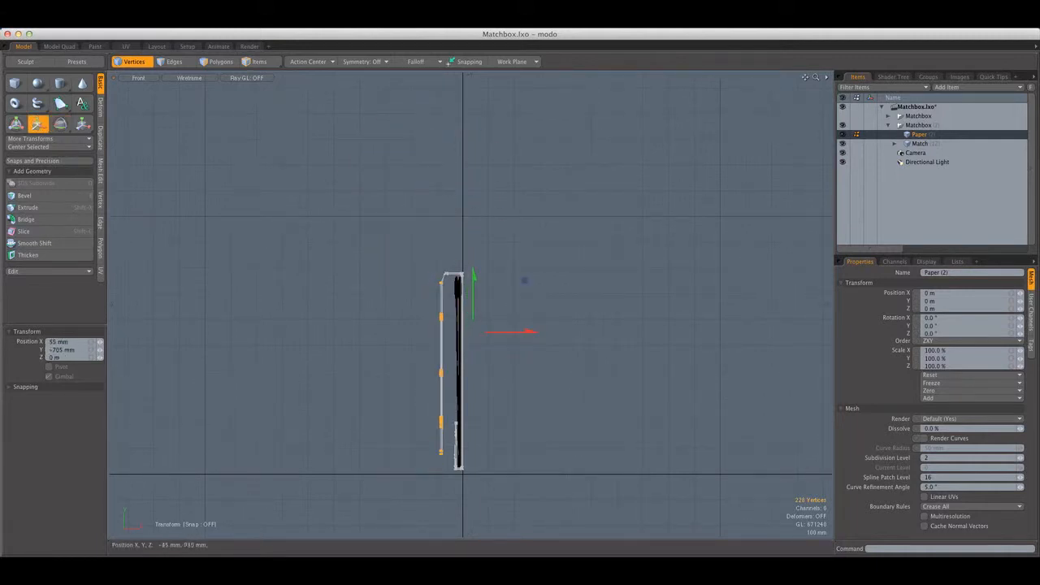
{"action": "scroll", "coordinate": [442, 271], "scroll_direction": "up", "scroll_amount": 15}
{"action": "left_click_drag", "start_coordinate": [438, 297], "coordinate": [455, 274], "text": "alt+shift"}
{"action": "scroll", "coordinate": [431, 285], "scroll_direction": "down", "scroll_amount": 7}
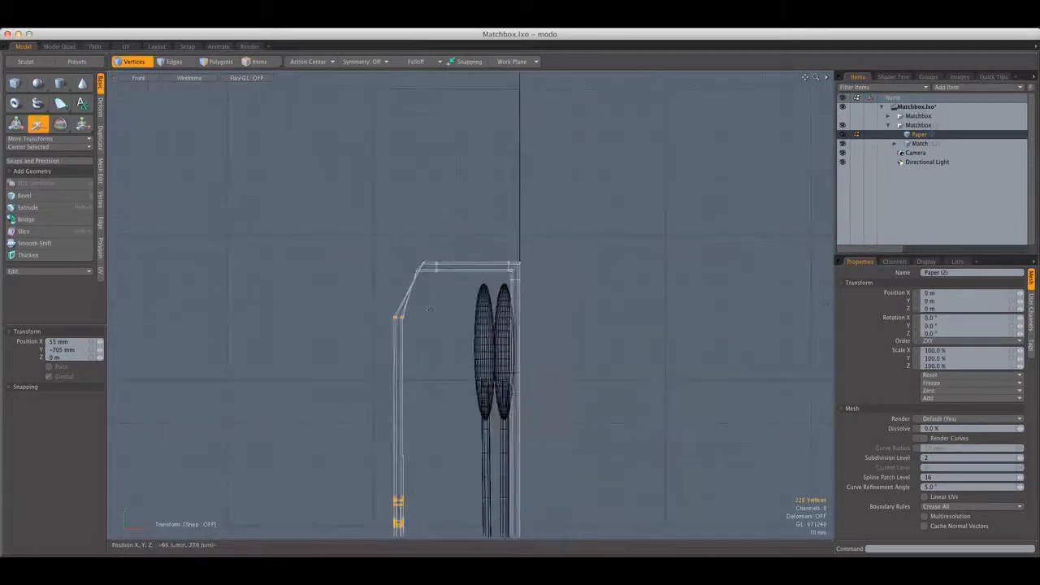
{"action": "left_click_drag", "start_coordinate": [431, 309], "coordinate": [450, 165], "text": "alt+shift"}
{"action": "scroll", "coordinate": [466, 329], "scroll_direction": "down", "scroll_amount": 10}
{"action": "left_click_drag", "start_coordinate": [470, 333], "coordinate": [449, 187], "text": "alt+shift"}
{"action": "left_click_drag", "start_coordinate": [530, 141], "coordinate": [557, 135]}
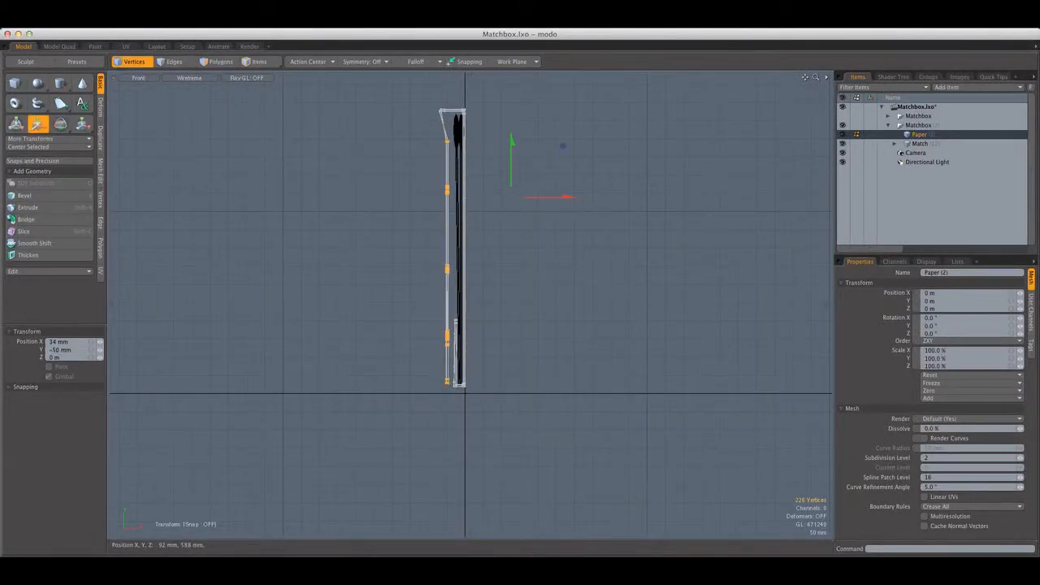
Tilt the flap slightly so its lower end leans towards the matches, nudge it outward and drop the selection
{"action": "key", "text": "e"}
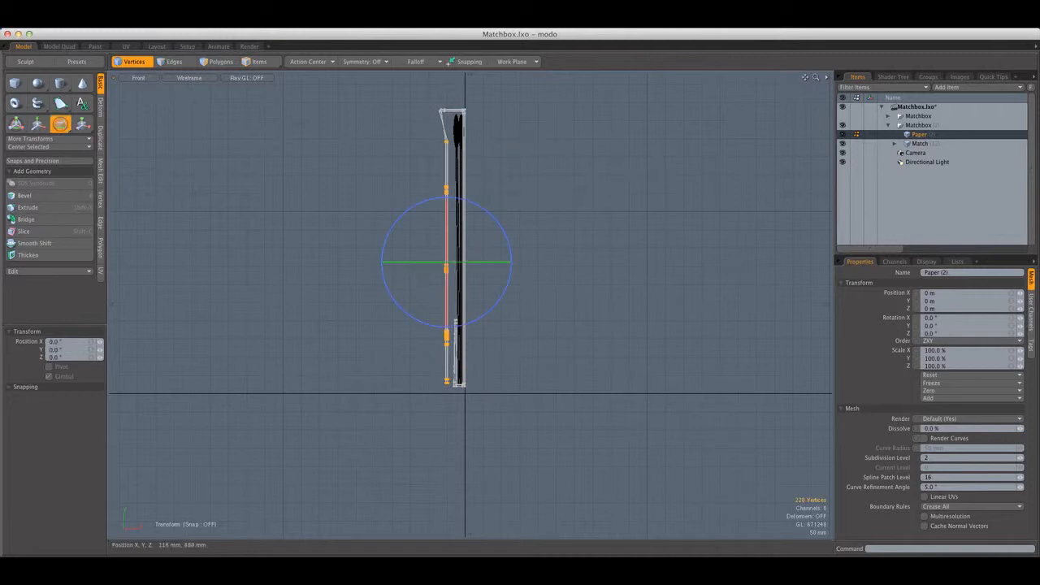
{"action": "left_click_drag", "start_coordinate": [499, 226], "coordinate": [495, 221]}
{"action": "key", "text": "w"}
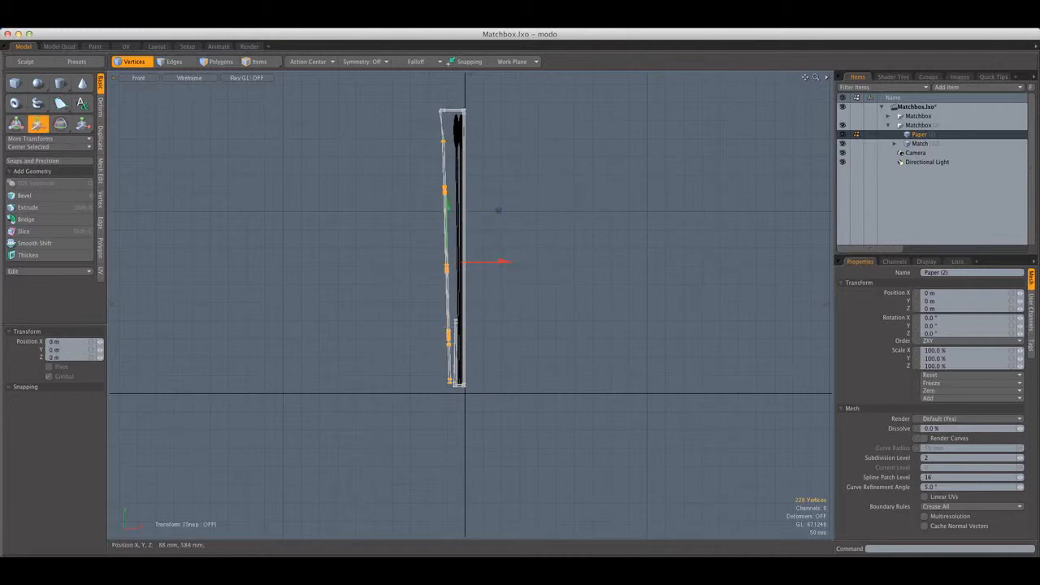
{"action": "key", "text": "q"}
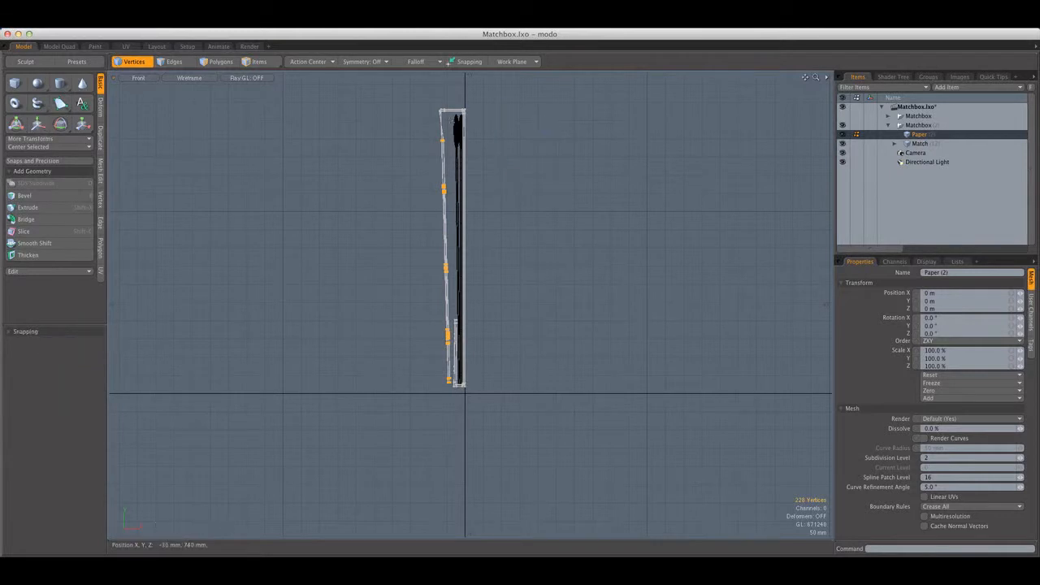
Select the vertices at the flap's upper fold corner and rotate them to untwist the crossed fold
{"action": "scroll", "coordinate": [447, 117], "scroll_direction": "up", "scroll_amount": 10}
{"action": "left_click_drag", "start_coordinate": [447, 117], "coordinate": [462, 252], "text": "alt+shift"}
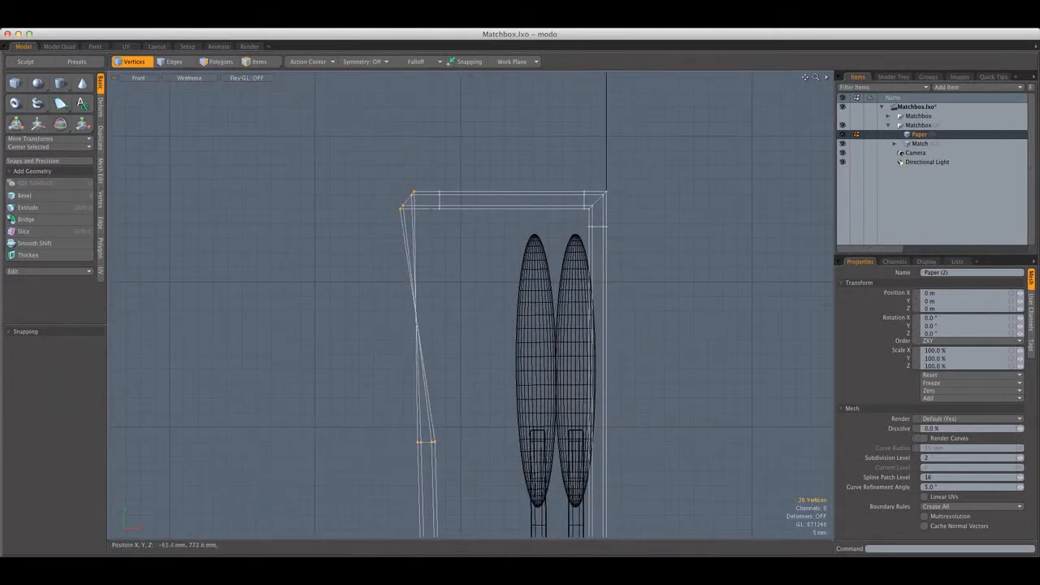
{"action": "key", "text": "e"}
{"action": "left_click_drag", "start_coordinate": [463, 170], "coordinate": [394, 141]}
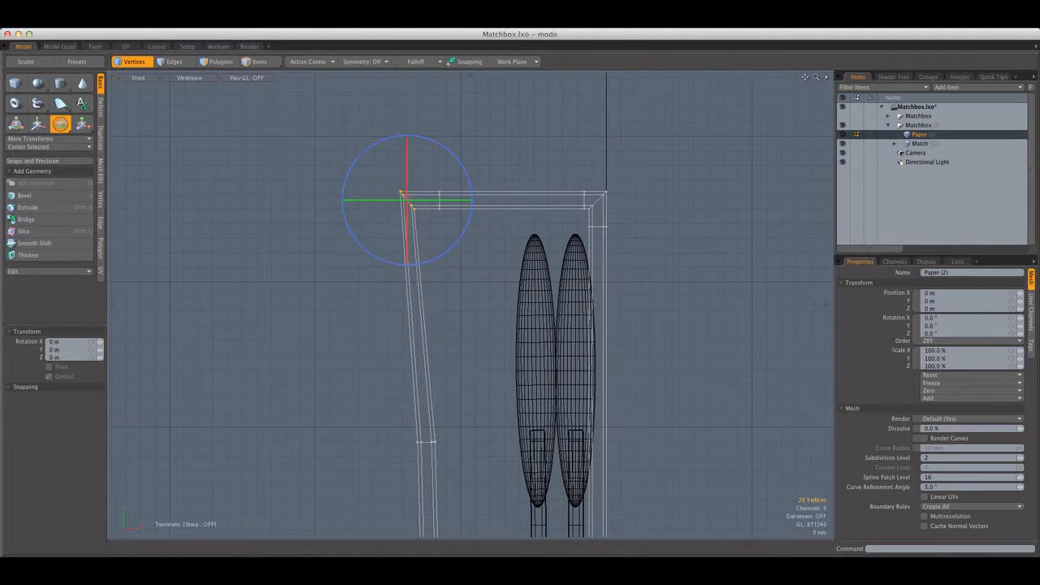
{"action": "left_click_drag", "start_coordinate": [444, 203], "coordinate": [457, 203]}
{"action": "scroll", "coordinate": [472, 261], "scroll_direction": "down", "scroll_amount": 3}
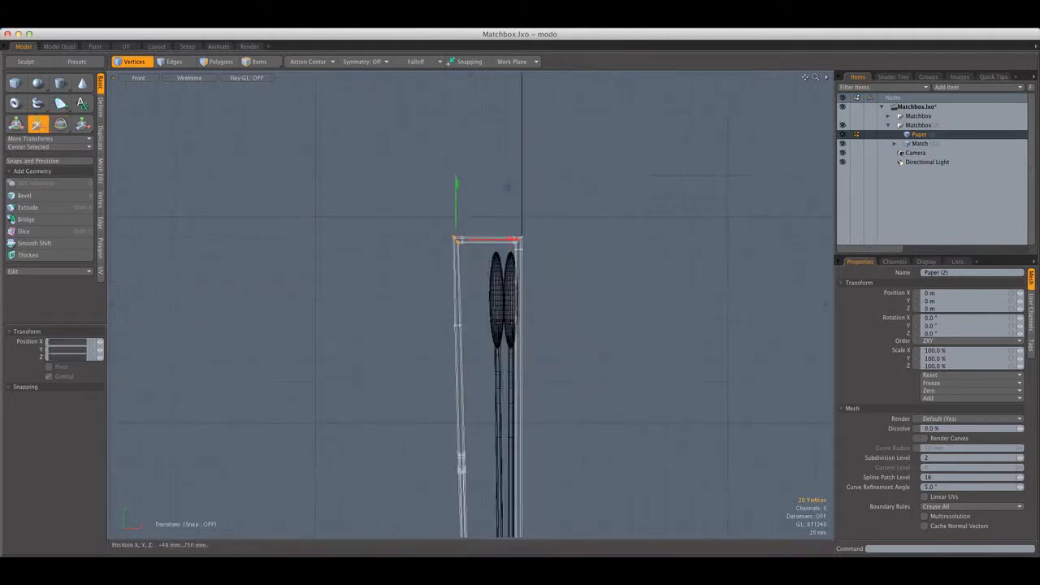
{"action": "key", "text": "space"}
Adjust the vertices at the flap's outer upper fold corner and check the folded cover's profile
{"action": "left_click_drag", "start_coordinate": [472, 261], "coordinate": [458, 157], "text": "alt+shift"}
{"action": "scroll", "coordinate": [459, 260], "scroll_direction": "down", "scroll_amount": 3}
{"action": "left_click_drag", "start_coordinate": [460, 260], "coordinate": [447, 176], "text": "alt+shift"}
{"action": "scroll", "coordinate": [451, 398], "scroll_direction": "up", "scroll_amount": 3}
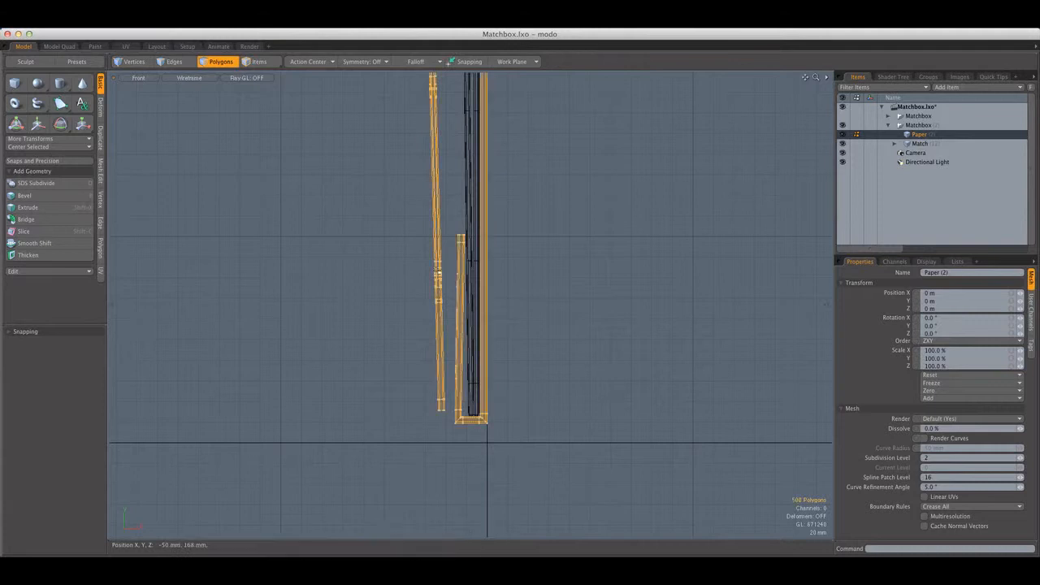
{"action": "scroll", "coordinate": [388, 252], "scroll_direction": "down", "scroll_amount": 3}
{"action": "left_click_drag", "start_coordinate": [388, 244], "coordinate": [396, 346], "text": "alt+shift"}
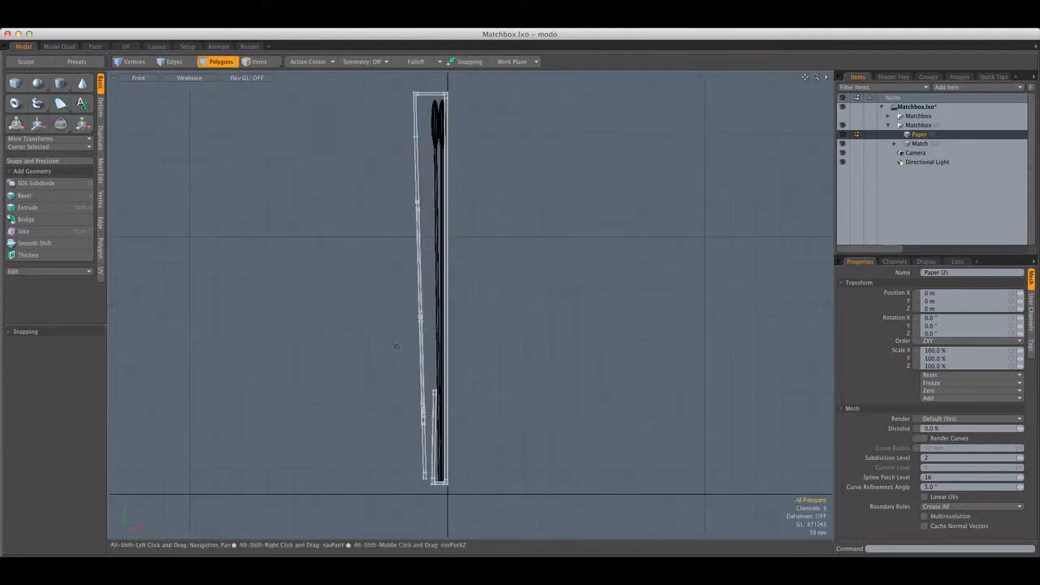
Move the flap's uppermost horizontal row of vertices up close to the fold corner and drop the selection
{"action": "left_click", "coordinate": [132, 62]}
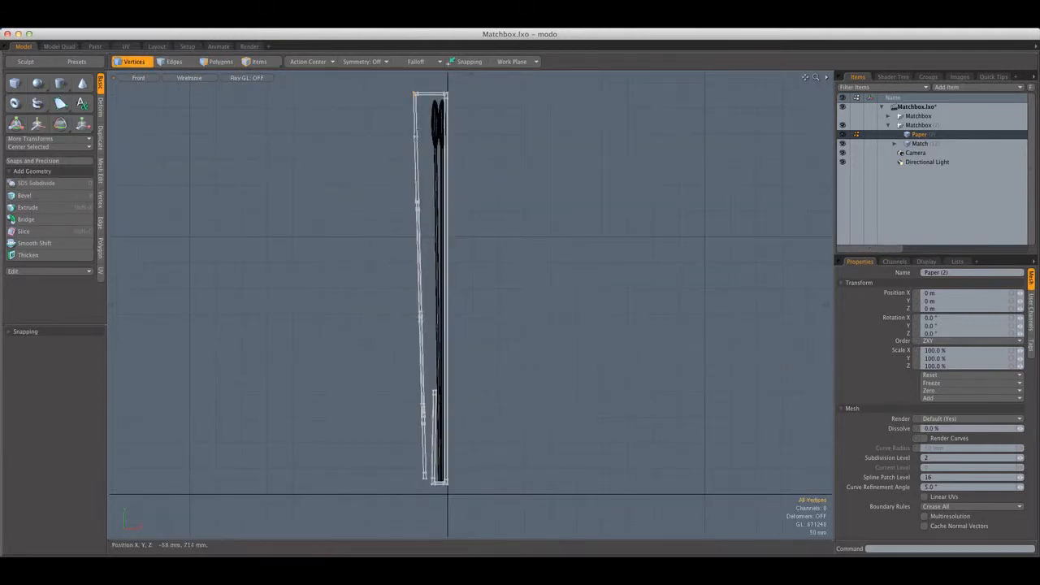
{"action": "scroll", "coordinate": [415, 136], "scroll_direction": "up", "scroll_amount": 5}
{"action": "key", "text": "w"}
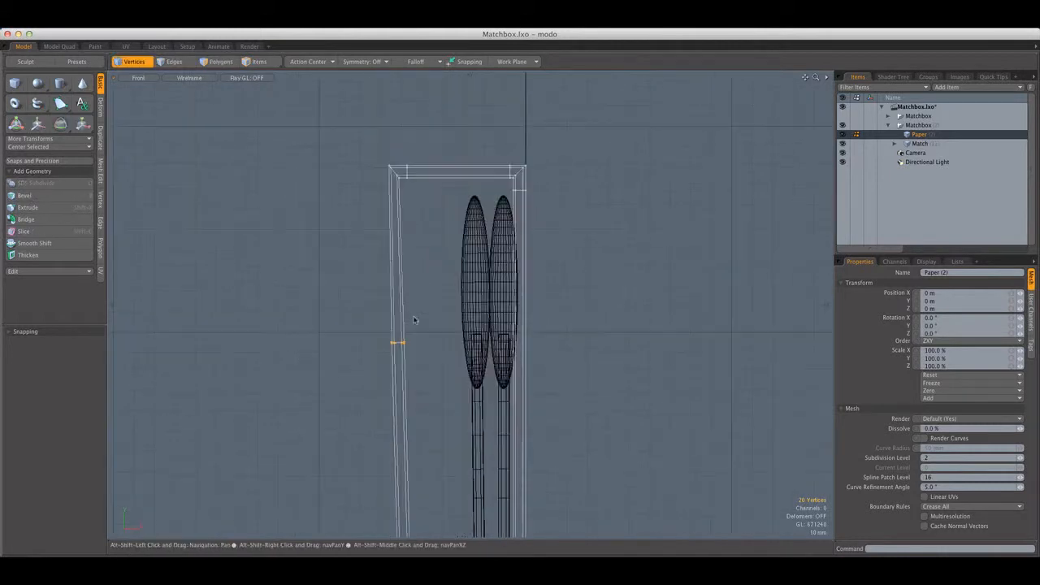
{"action": "left_click_drag", "start_coordinate": [435, 232], "coordinate": [432, 126]}
{"action": "key", "text": "q"}
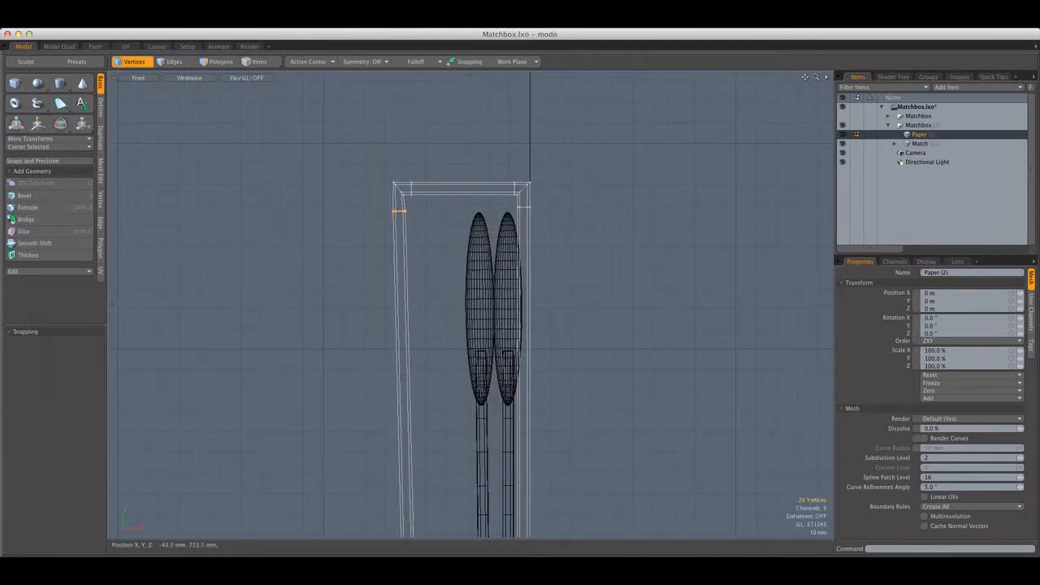
{"action": "left_click", "coordinate": [439, 350]}
Display the folded matchbook in a shaded perspective view and select the whole paper mesh
{"action": "scroll", "coordinate": [439, 350], "scroll_direction": "down", "scroll_amount": 5}
{"action": "left_click_drag", "start_coordinate": [435, 445], "coordinate": [266, 123], "text": "alt+shift"}
{"action": "key", "text": "ctrl+space"}
{"action": "left_click", "coordinate": [476, 318]}
{"action": "scroll", "coordinate": [476, 317], "scroll_direction": "down", "scroll_amount": 5}
{"action": "left_click", "coordinate": [210, 78]}
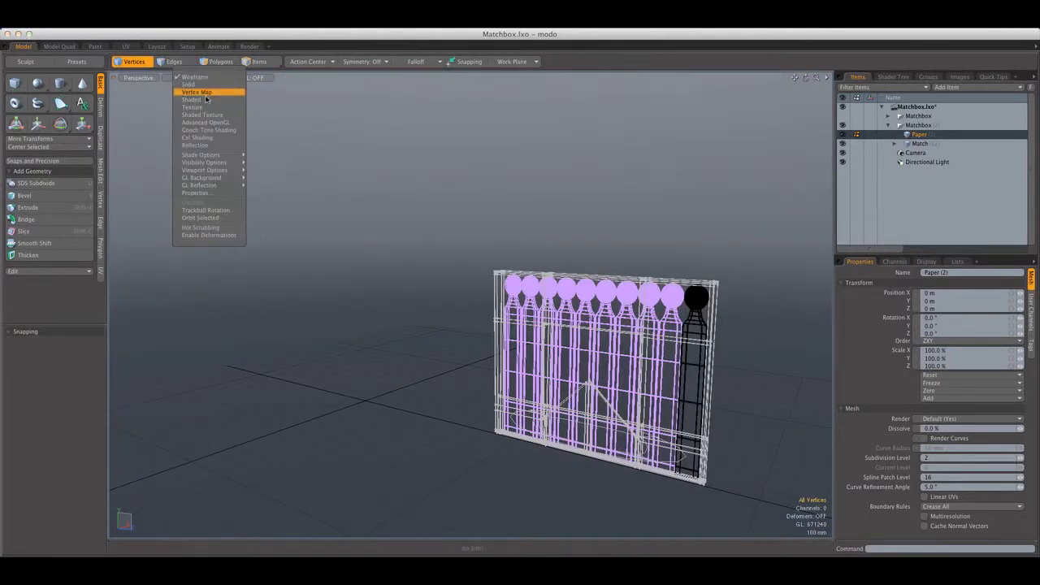
{"action": "left_click", "coordinate": [199, 95]}
{"action": "left_click", "coordinate": [220, 61]}
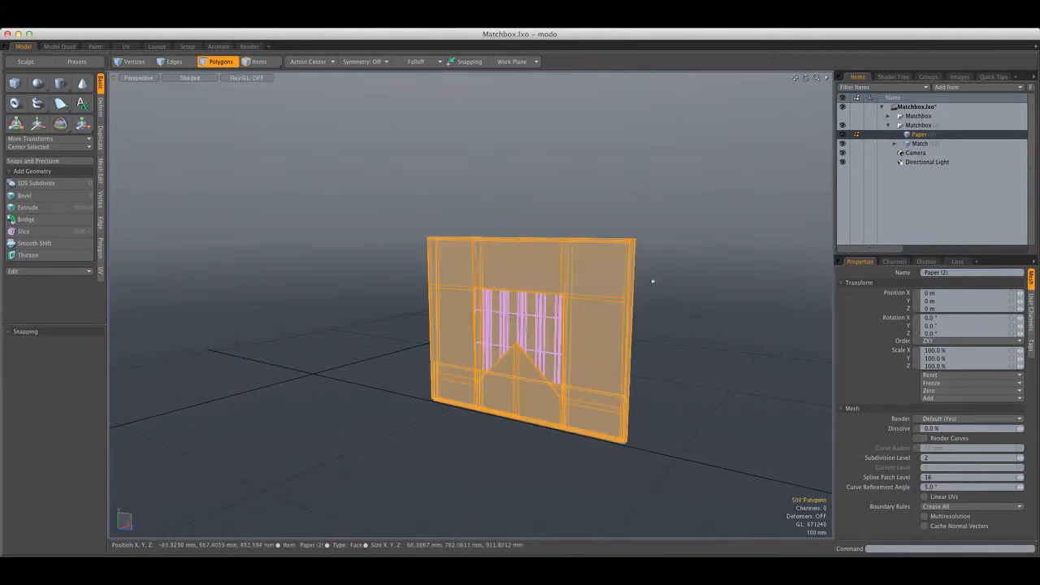
Preview the folded cover with subdivision smoothing and examine its edges, open side and the area around the cut-out
{"action": "left_click_drag", "start_coordinate": [653, 287], "coordinate": [554, 244], "text": "alt"}
{"action": "left_click_drag", "start_coordinate": [449, 335], "coordinate": [467, 366], "text": "alt"}
{"action": "scroll", "coordinate": [493, 377], "scroll_direction": "up", "scroll_amount": 10}
{"action": "double_click", "coordinate": [493, 377]}
{"action": "scroll", "coordinate": [493, 377], "scroll_direction": "down", "scroll_amount": 4}
{"action": "left_click", "coordinate": [268, 329]}
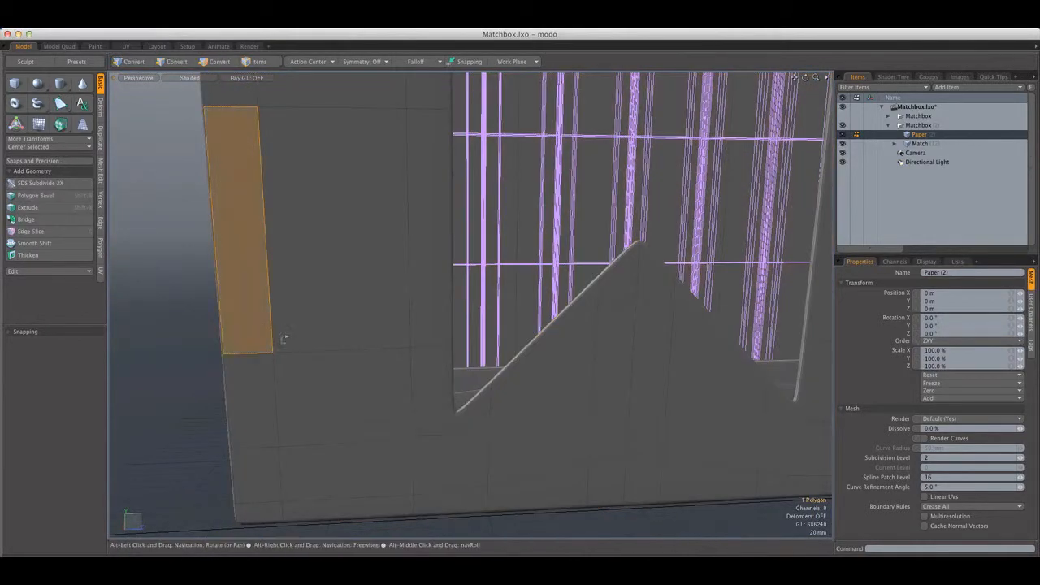
{"action": "left_click_drag", "start_coordinate": [284, 342], "coordinate": [362, 322], "text": "alt"}
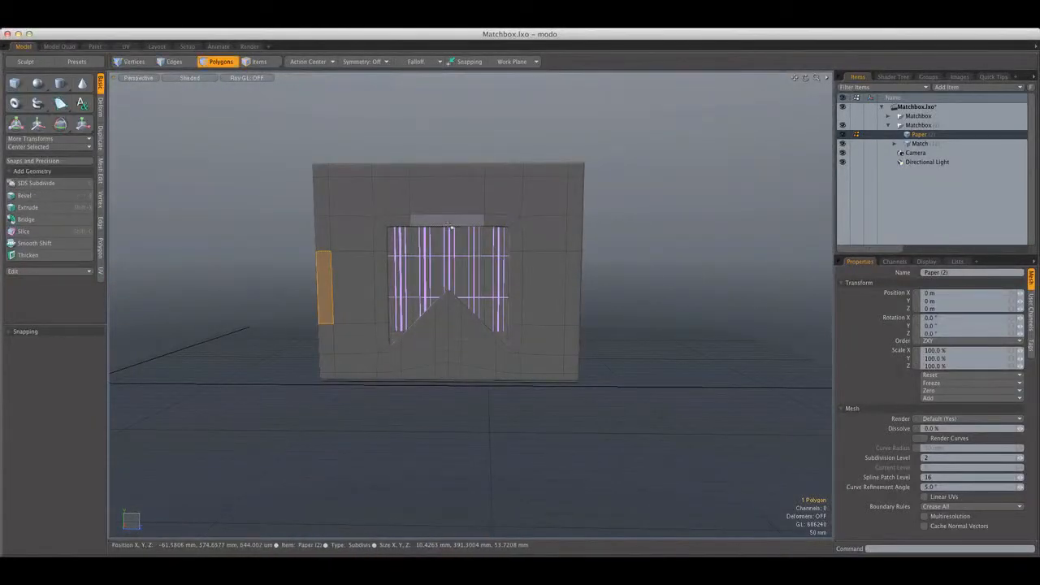
{"action": "double_click", "coordinate": [444, 224]}
{"action": "left_click", "coordinate": [616, 245]}
{"action": "left_click_drag", "start_coordinate": [615, 244], "coordinate": [533, 280], "text": "alt"}
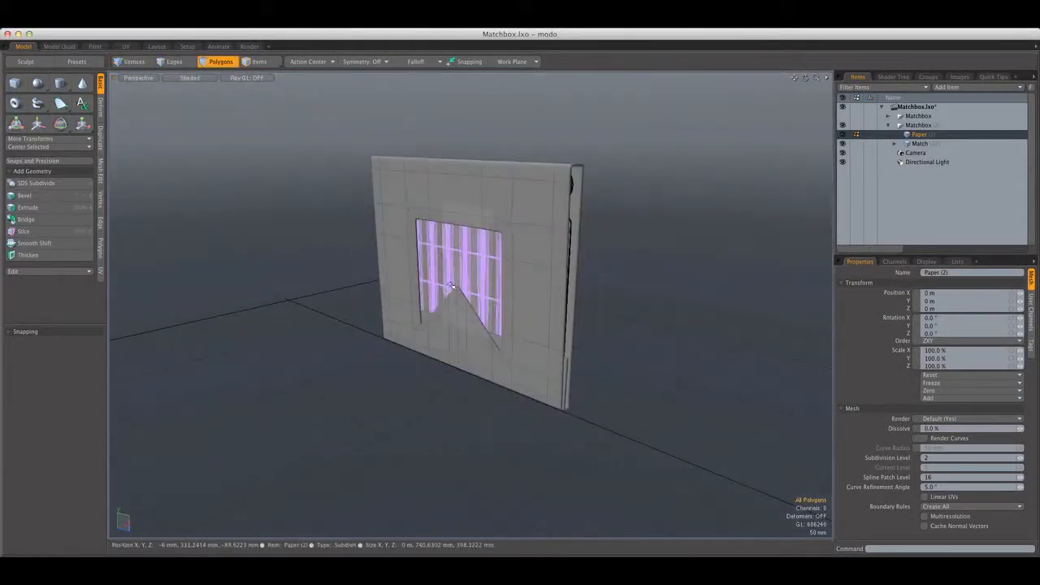
{"action": "scroll", "coordinate": [471, 302], "scroll_direction": "up", "scroll_amount": 10}
{"action": "left_click_drag", "start_coordinate": [472, 303], "coordinate": [416, 340], "text": "alt"}
{"action": "scroll", "coordinate": [489, 277], "scroll_direction": "down", "scroll_amount": 7}
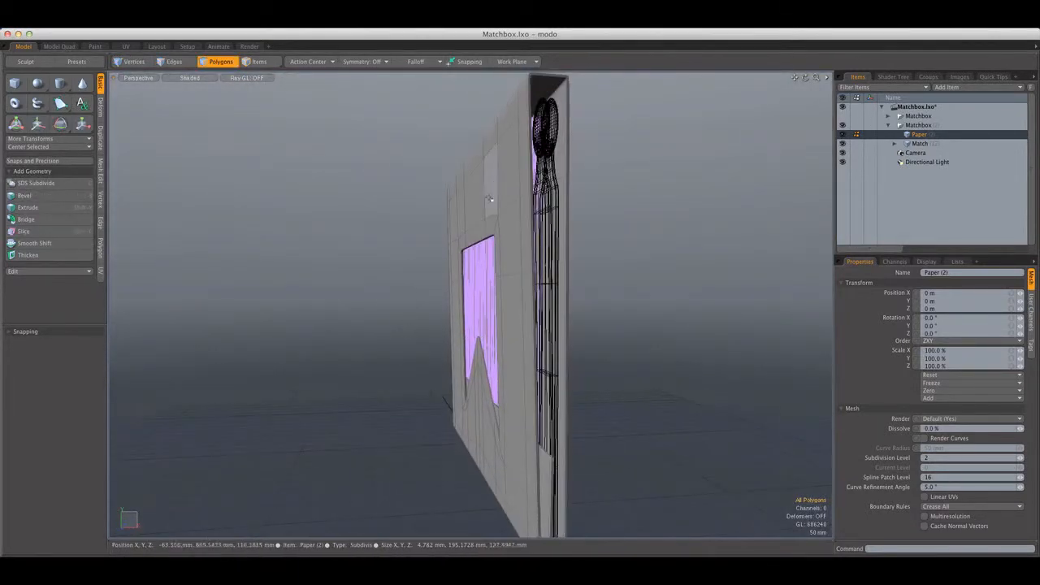
{"action": "left_click_drag", "start_coordinate": [491, 166], "coordinate": [558, 183], "text": "alt"}
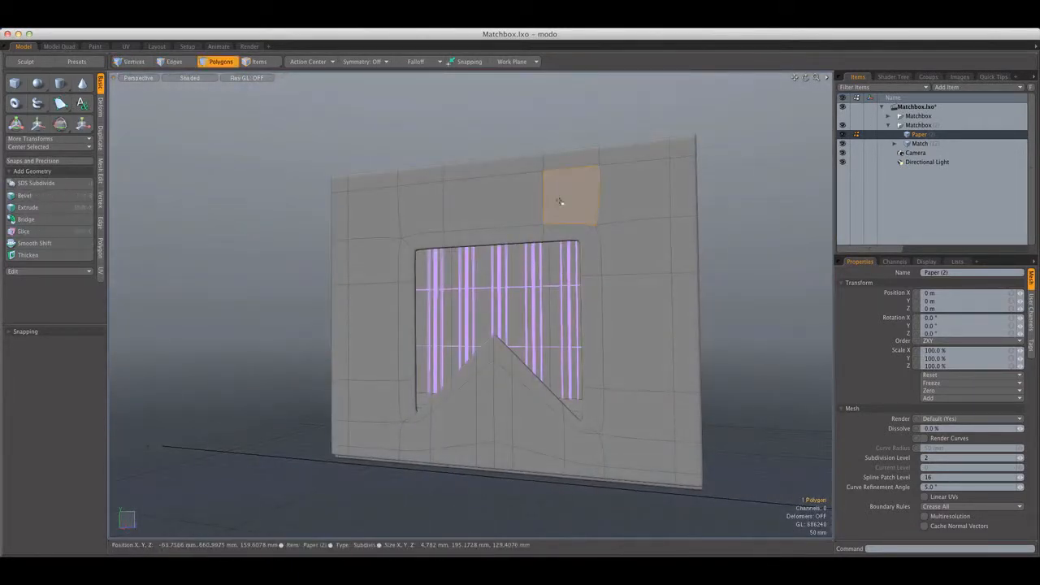
{"action": "double_click", "coordinate": [559, 202]}
{"action": "left_click", "coordinate": [764, 176]}
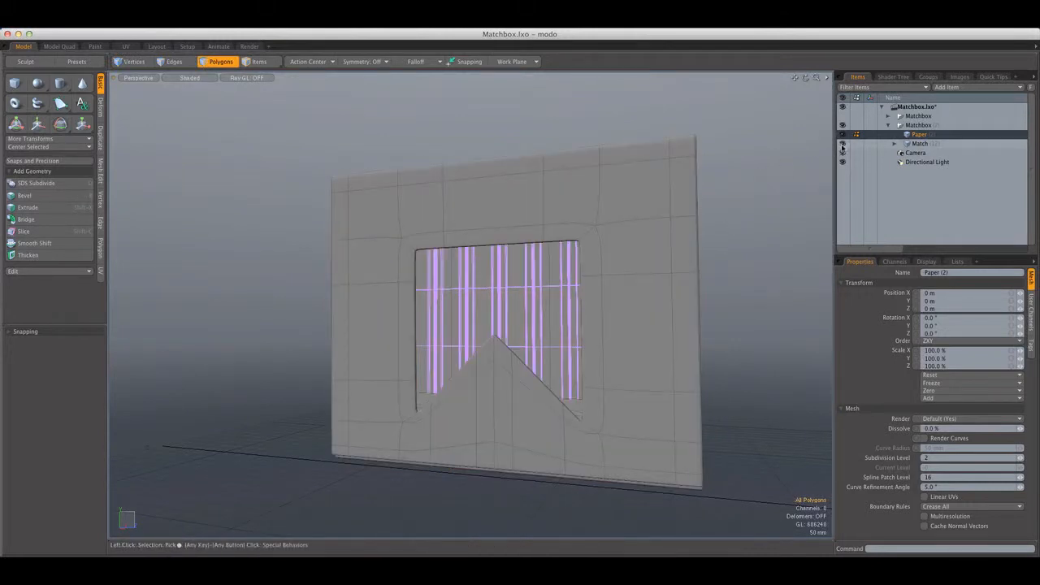
Hide the duplicate's matches and turn off subdivision on the folded cover
{"action": "left_click", "coordinate": [842, 145]}
{"action": "left_click_drag", "start_coordinate": [740, 108], "coordinate": [675, 155], "text": "alt"}
{"action": "double_click", "coordinate": [551, 425]}
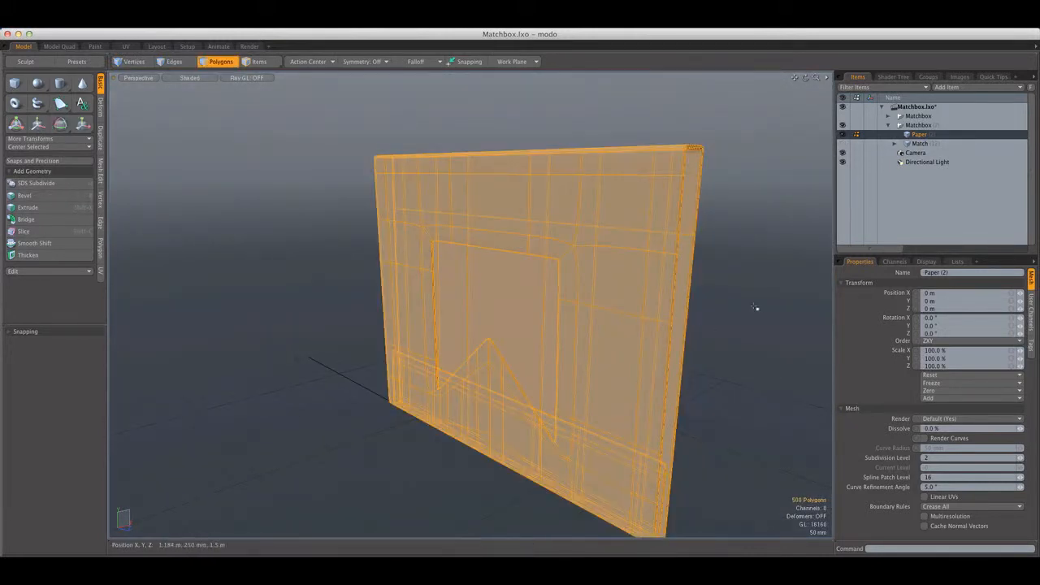
{"action": "left_click", "coordinate": [748, 304]}
{"action": "left_click_drag", "start_coordinate": [738, 302], "coordinate": [627, 304], "text": "alt"}
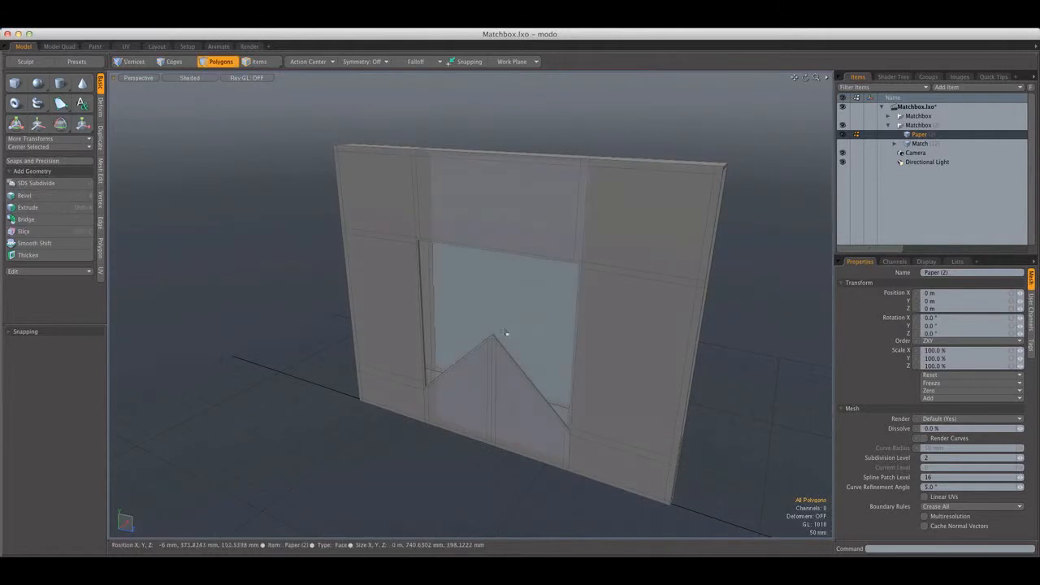
{"action": "left_click_drag", "start_coordinate": [229, 290], "coordinate": [591, 308], "text": "alt"}
Select the vertices of the cut-out and its adjoining horizontal loops on the folded flap in a wireframe front view
{"action": "key", "text": "ctrl+space"}
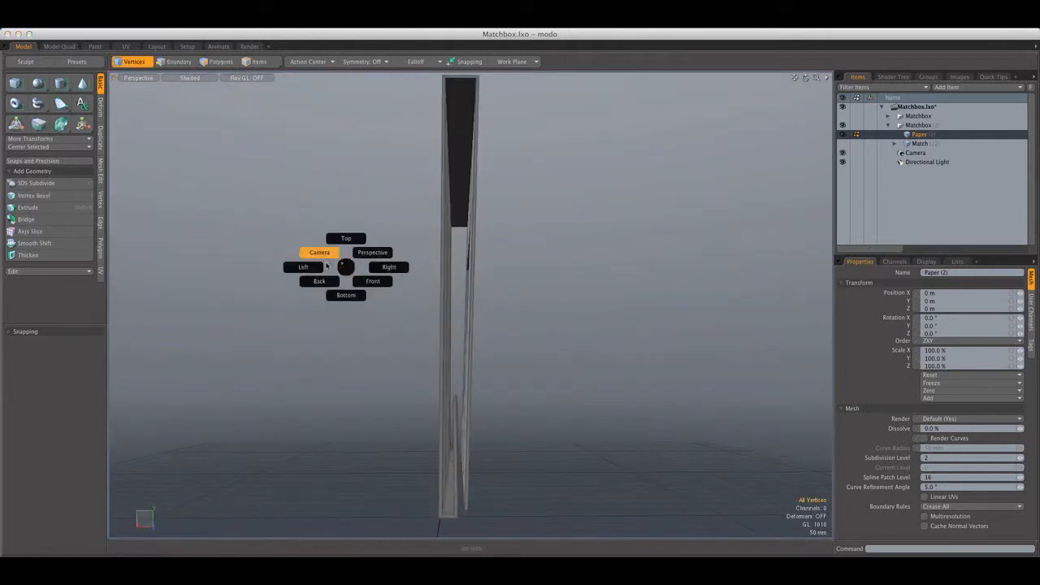
{"action": "left_click", "coordinate": [314, 249]}
{"action": "key", "text": "ctrl+space"}
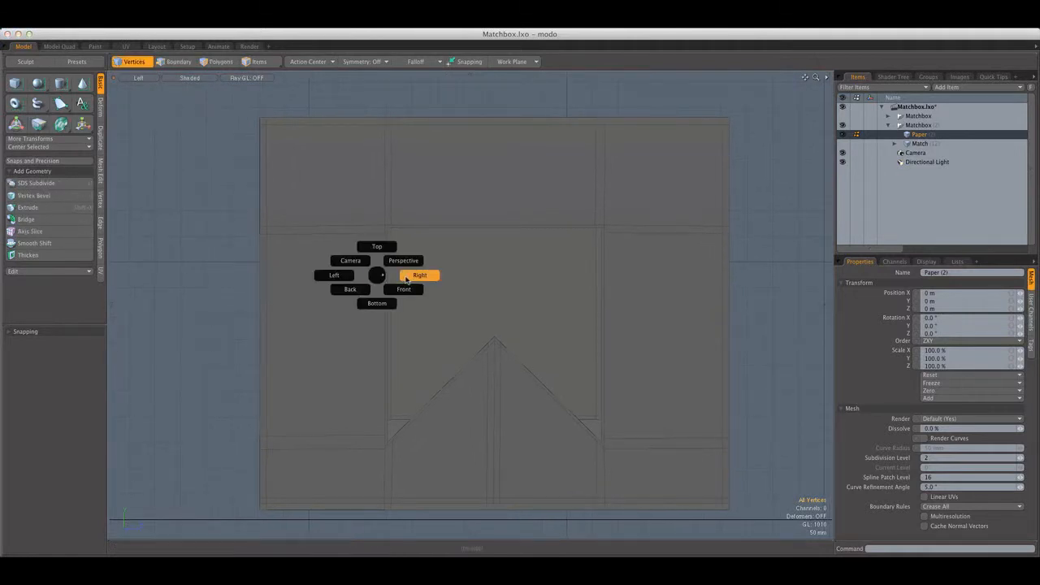
{"action": "left_click", "coordinate": [404, 290]}
{"action": "left_click", "coordinate": [185, 80]}
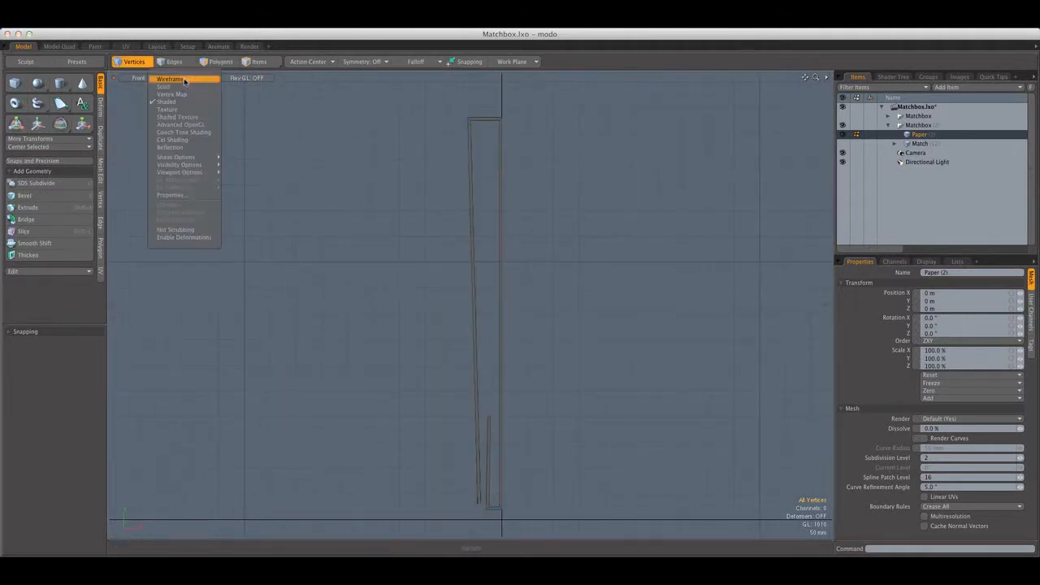
{"action": "left_click", "coordinate": [179, 79]}
{"action": "left_click_drag", "start_coordinate": [384, 300], "coordinate": [370, 285], "text": "alt"}
{"action": "scroll", "coordinate": [473, 424], "scroll_direction": "up", "scroll_amount": 5}
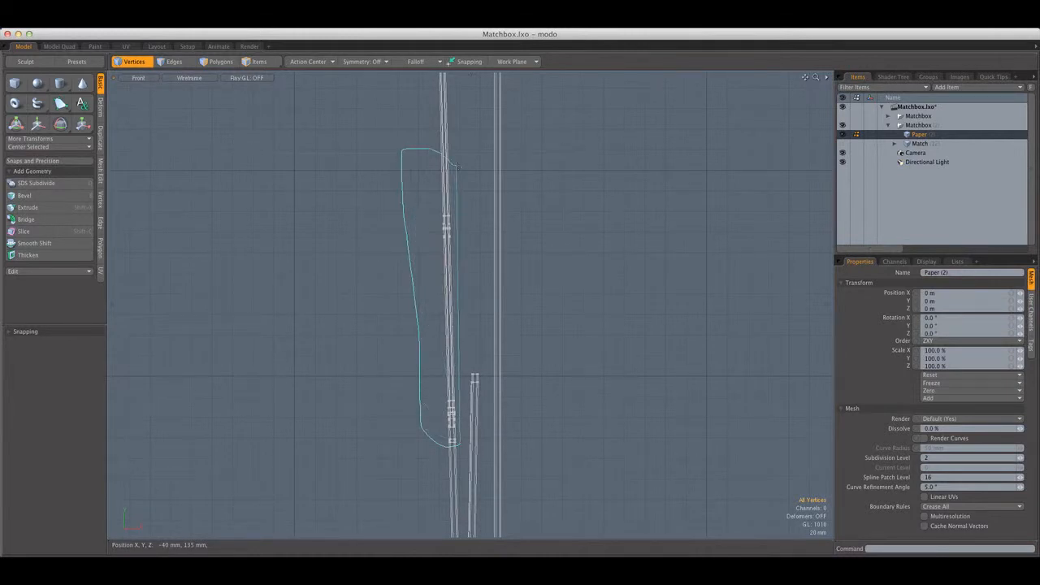
{"action": "right_click_drag", "start_coordinate": [458, 166], "coordinate": [459, 168]}
{"action": "scroll", "coordinate": [460, 170], "scroll_direction": "down", "scroll_amount": 8}
{"action": "left_click_drag", "start_coordinate": [463, 109], "coordinate": [462, 173], "text": "alt"}
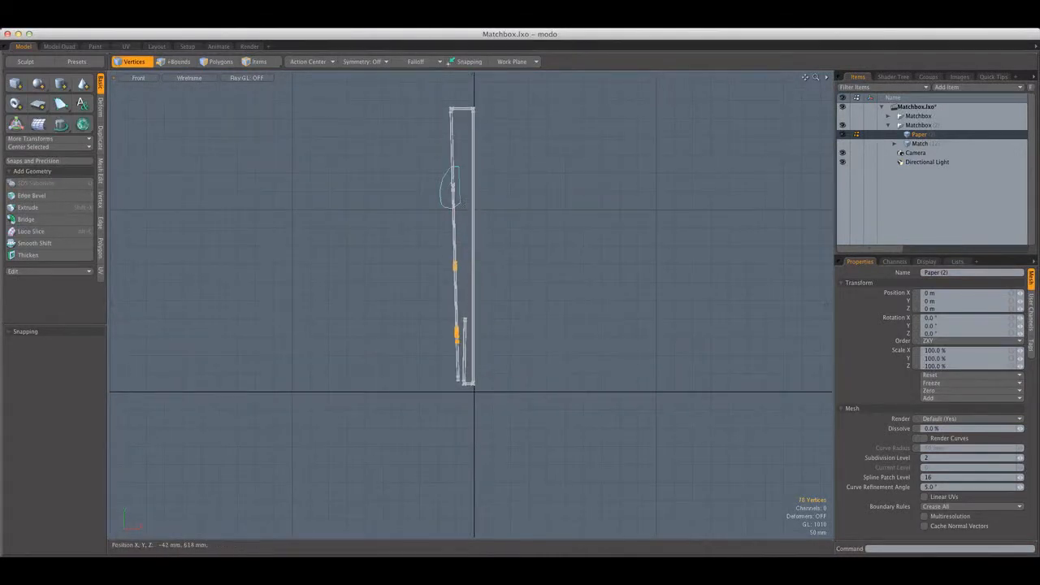
Set the action center to Local and move the selected cut-out vertices up along the folded flap
{"action": "key", "text": "ctrl+space"}
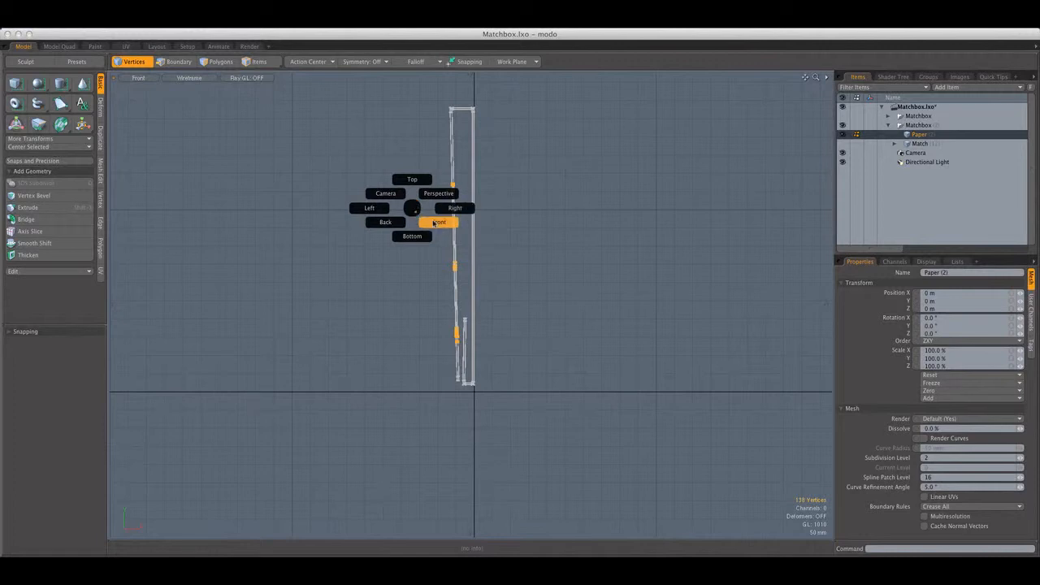
{"action": "left_click", "coordinate": [383, 212]}
{"action": "left_click_drag", "start_coordinate": [432, 237], "coordinate": [424, 261], "text": "alt+shift"}
{"action": "key", "text": "w"}
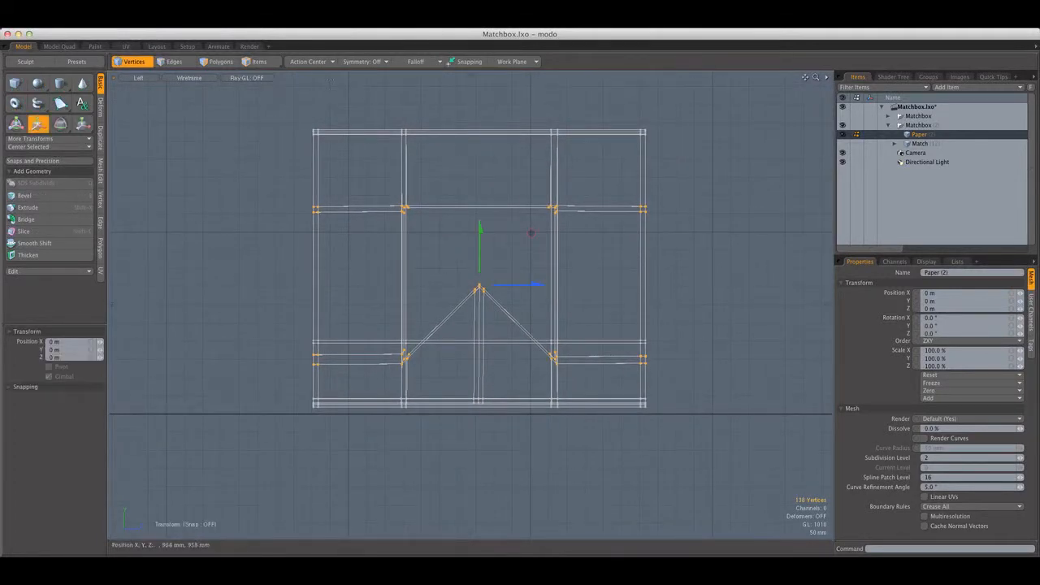
{"action": "left_click", "coordinate": [317, 62]}
{"action": "left_click", "coordinate": [316, 126]}
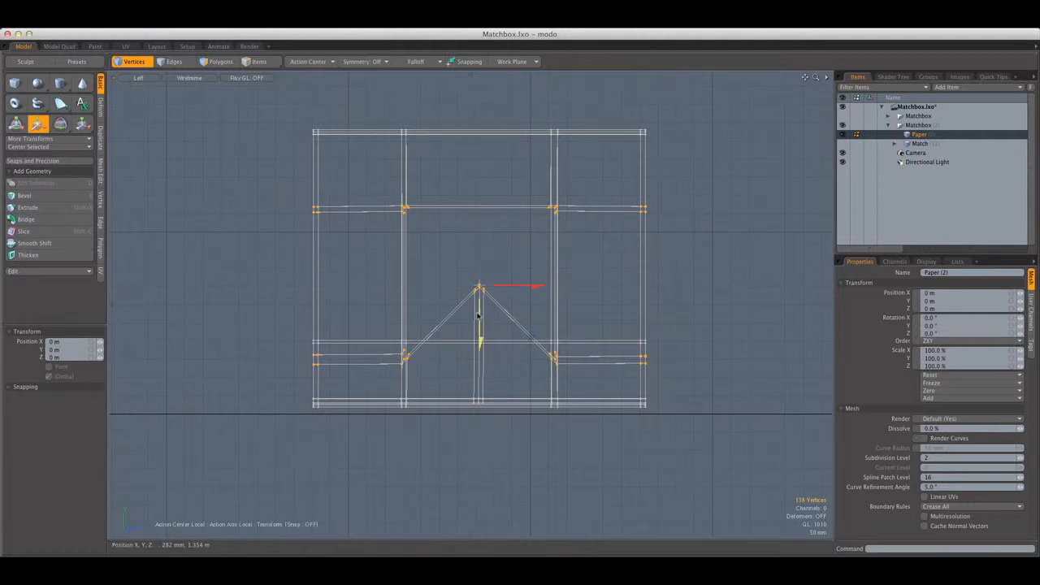
{"action": "mouse_move", "coordinate": [477, 316]}
{"action": "left_mouse_down"}
{"action": "mouse_move", "coordinate": [479, 276]}
{"action": "mouse_move", "coordinate": [479, 301]}
{"action": "left_mouse_up"}
{"action": "key", "text": "space"}
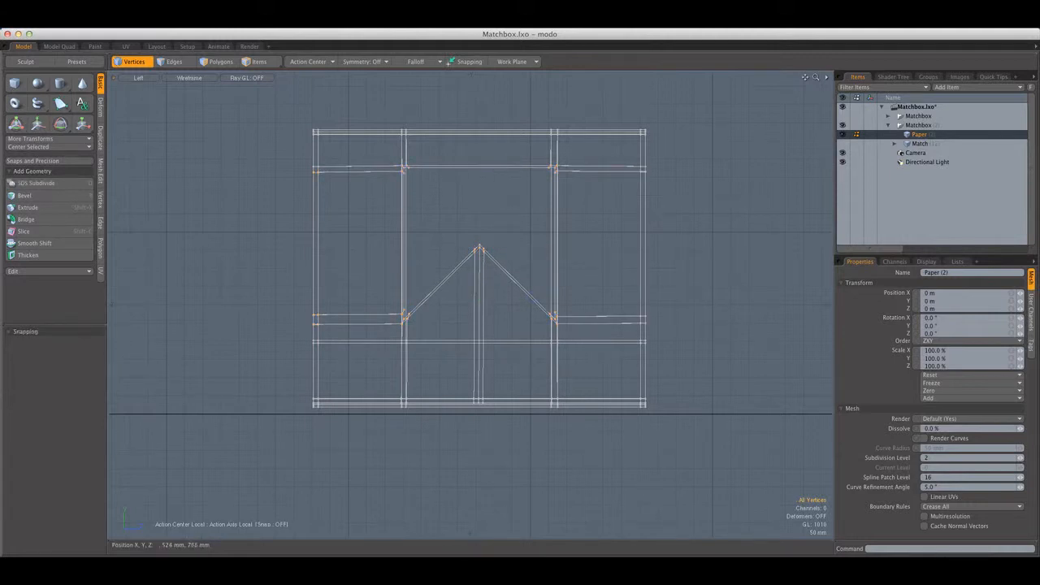
Turn subdivision back on for the folded cover in a shaded perspective view and show its matches again
{"action": "key", "text": "ctrl+space"}
{"action": "left_click", "coordinate": [322, 209]}
{"action": "left_click_drag", "start_coordinate": [327, 213], "coordinate": [434, 272], "text": "alt"}
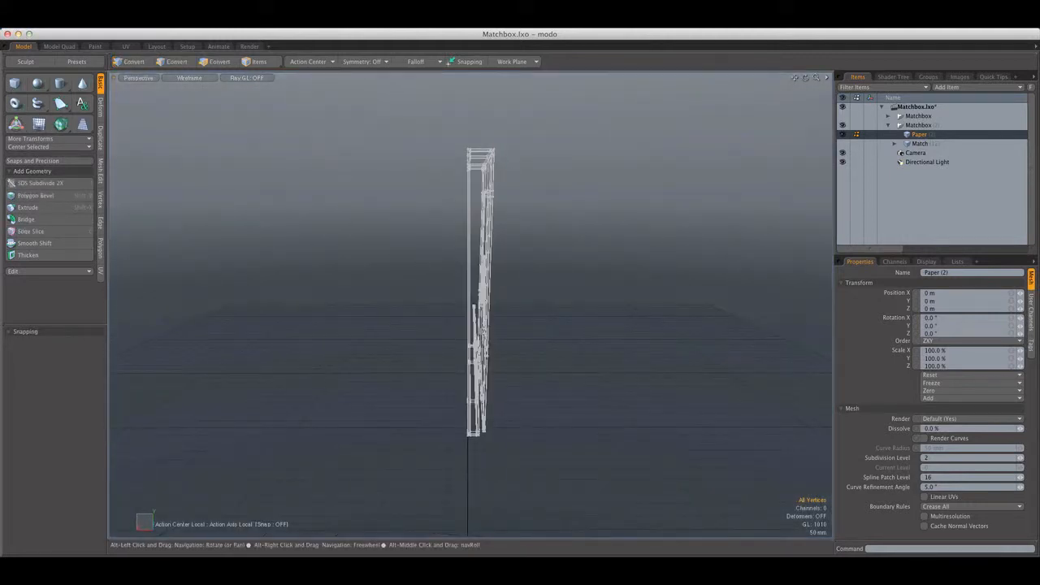
{"action": "left_click", "coordinate": [189, 77]}
{"action": "left_click", "coordinate": [199, 105]}
{"action": "mouse_move", "coordinate": [495, 209]}
{"action": "left_mouse_down", "text": "alt"}
{"action": "mouse_move", "coordinate": [364, 219]}
{"action": "mouse_move", "coordinate": [449, 217]}
{"action": "mouse_move", "coordinate": [447, 256]}
{"action": "left_mouse_up", "text": "alt"}
{"action": "key", "text": "Tab"}
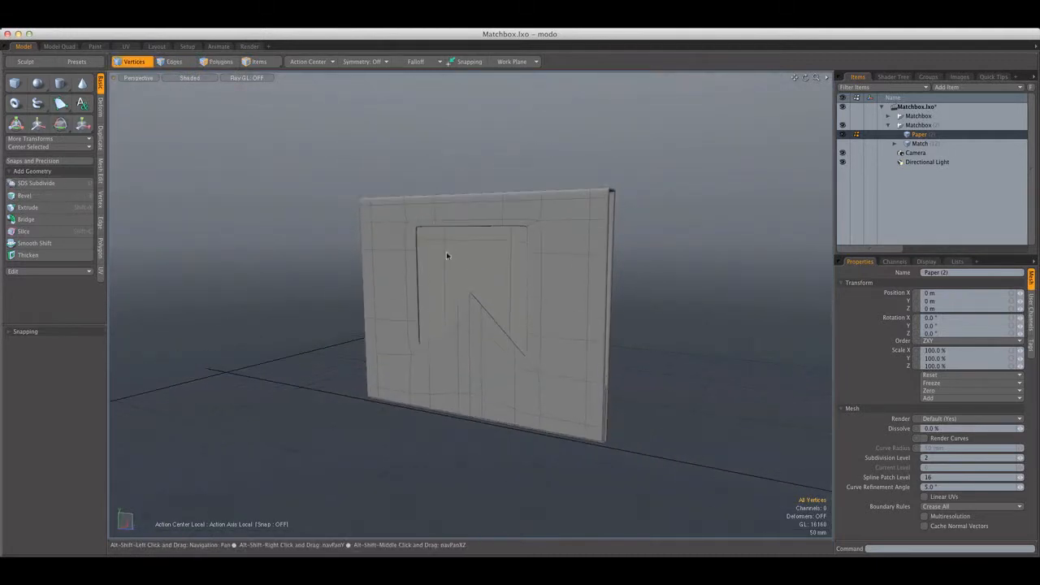
{"action": "left_click", "coordinate": [225, 63]}
{"action": "scroll", "coordinate": [390, 154], "scroll_direction": "down", "scroll_amount": 5}
{"action": "left_click_drag", "start_coordinate": [392, 155], "coordinate": [407, 211], "text": "alt+shift"}
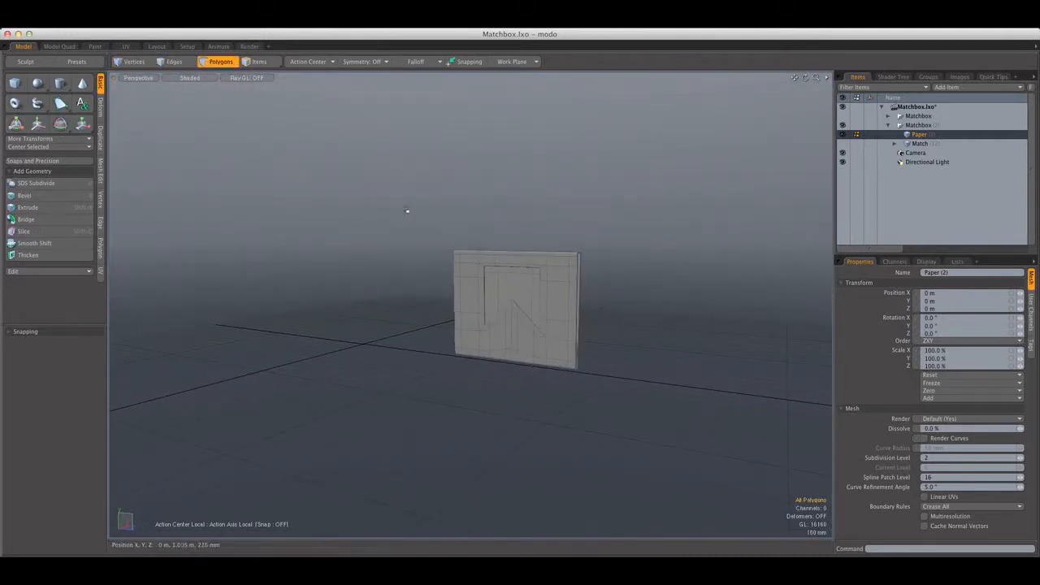
Expand the original Matchbox group and make it visible beside the closed duplicate
{"action": "left_click", "coordinate": [888, 117]}
{"action": "left_click", "coordinate": [888, 117]}
{"action": "left_click", "coordinate": [888, 117]}
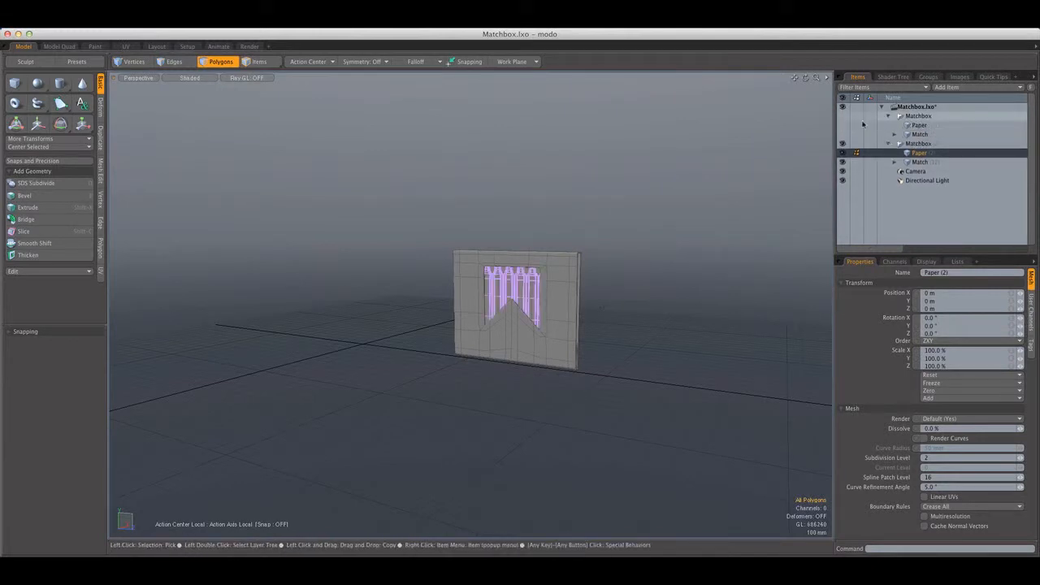
{"action": "left_click", "coordinate": [843, 116]}
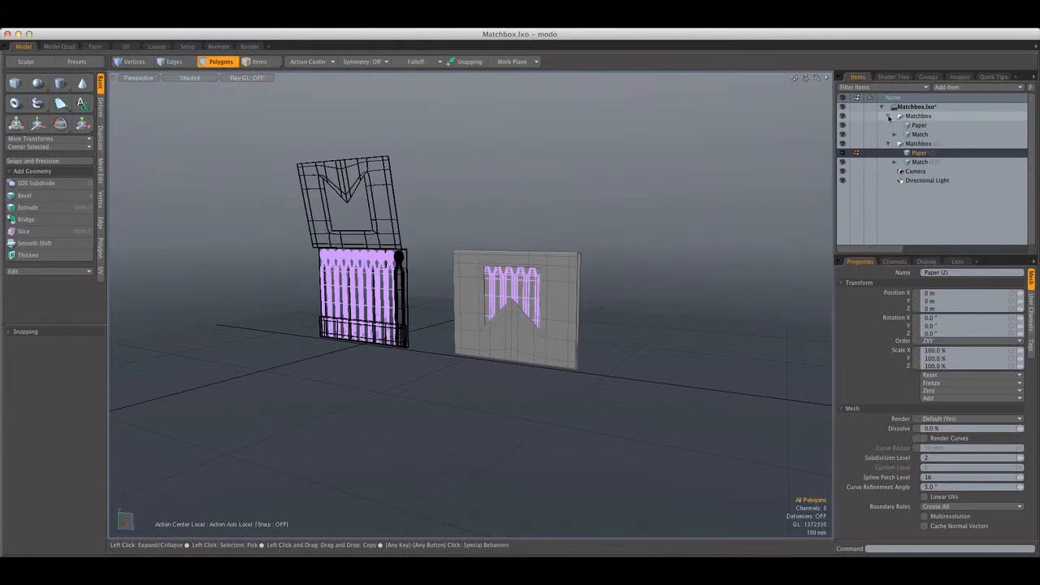
Select the original Paper mesh's cut-out vertices and adjoining horizontal loops in a wireframe right view
{"action": "left_click", "coordinate": [912, 127]}
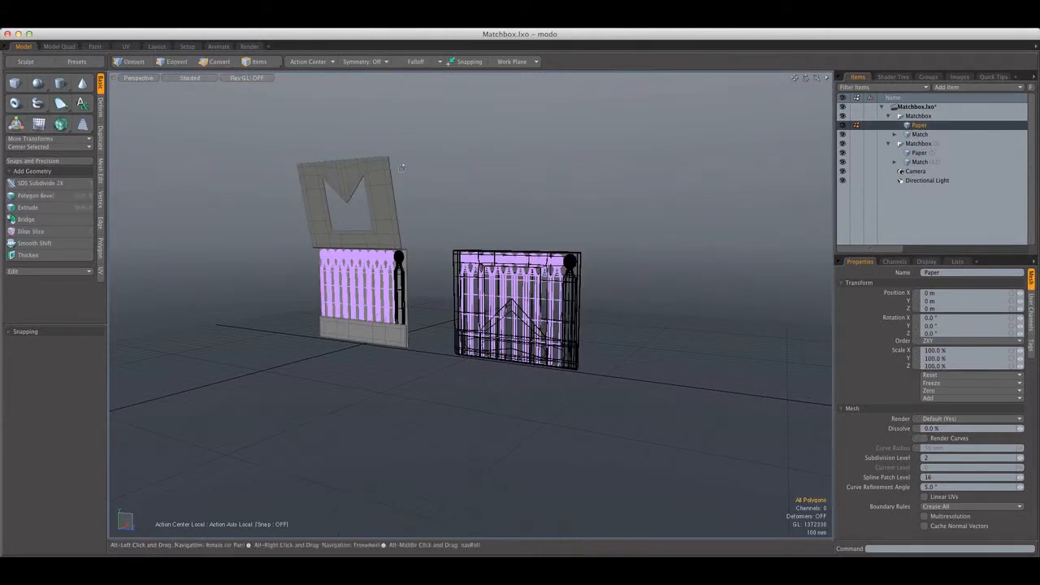
{"action": "left_click_drag", "start_coordinate": [315, 318], "coordinate": [393, 315], "text": "alt"}
{"action": "left_click", "coordinate": [136, 78]}
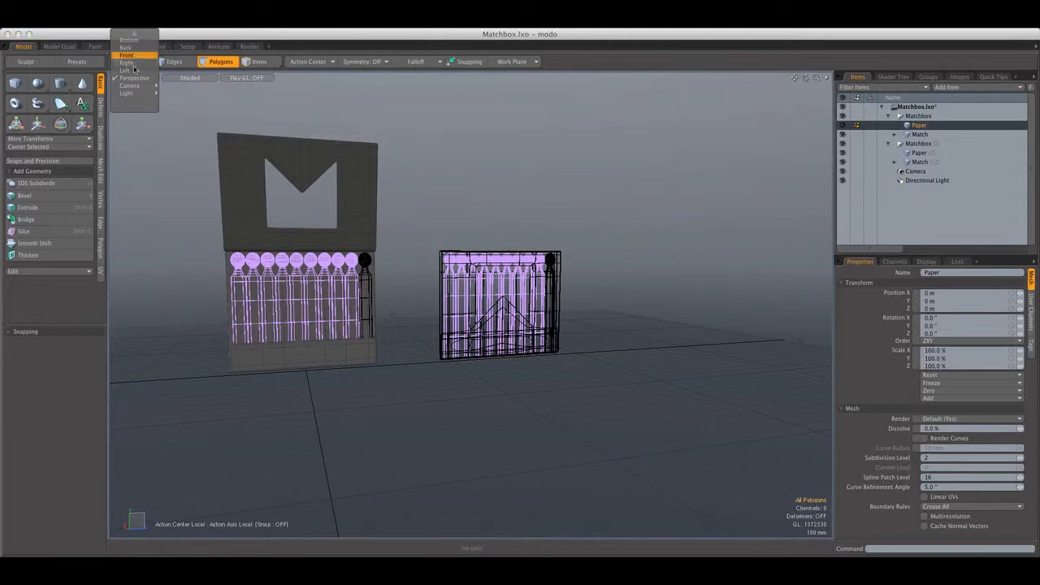
{"action": "left_click", "coordinate": [130, 63]}
{"action": "left_click", "coordinate": [202, 77]}
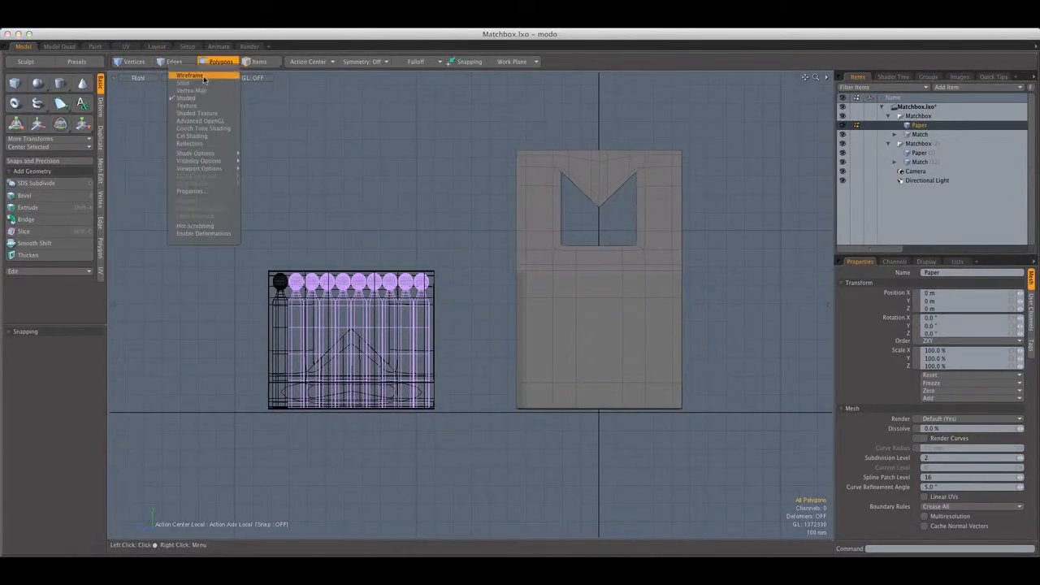
{"action": "left_click", "coordinate": [203, 76]}
{"action": "left_click_drag", "start_coordinate": [568, 173], "coordinate": [464, 189], "text": "alt+shift"}
{"action": "scroll", "coordinate": [464, 186], "scroll_direction": "up", "scroll_amount": 3}
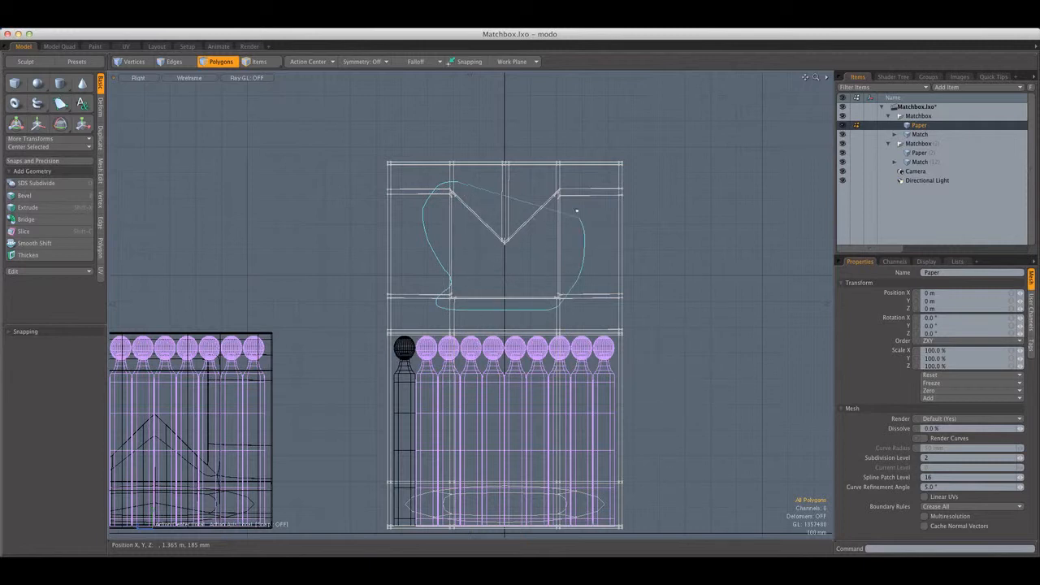
{"action": "right_click_drag", "start_coordinate": [551, 173], "coordinate": [554, 175]}
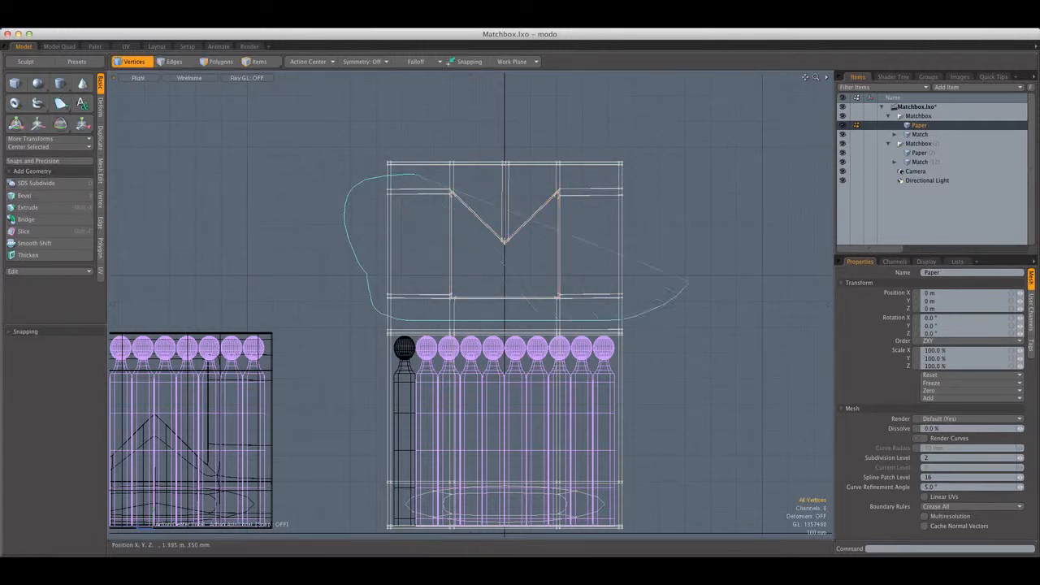
{"action": "right_click_drag", "start_coordinate": [693, 176], "coordinate": [560, 174]}
{"action": "key", "text": "w"}
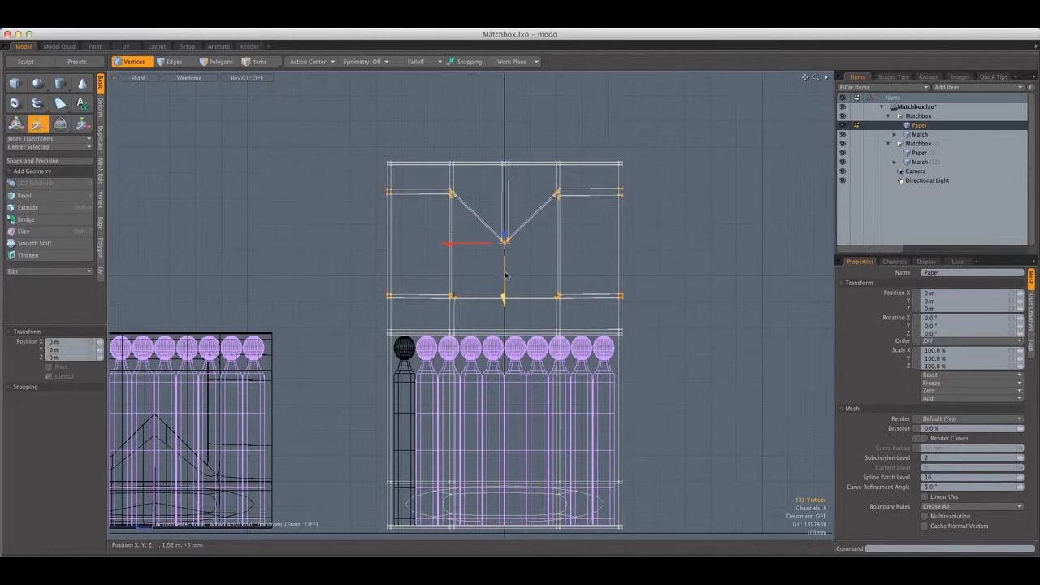
{"action": "left_click_drag", "start_coordinate": [507, 275], "coordinate": [507, 282]}
{"action": "key", "text": "super+z"}
{"action": "key", "text": "super+z"}
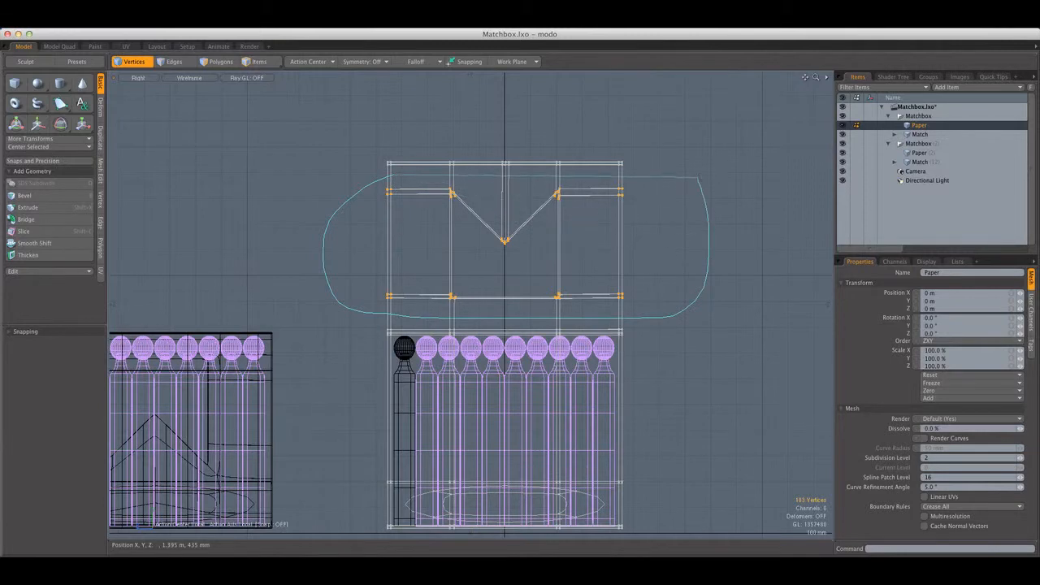
Reselect the cut-out vertices with their adjoining loops and move them down the open flap toward the fold
{"action": "right_click_drag", "start_coordinate": [698, 177], "coordinate": [699, 179]}
{"action": "key", "text": "w"}
{"action": "left_click_drag", "start_coordinate": [504, 191], "coordinate": [472, 195]}
{"action": "key", "text": "ctrl+space"}
{"action": "left_click", "coordinate": [525, 188]}
{"action": "key", "text": "q"}
{"action": "left_click", "coordinate": [398, 199]}
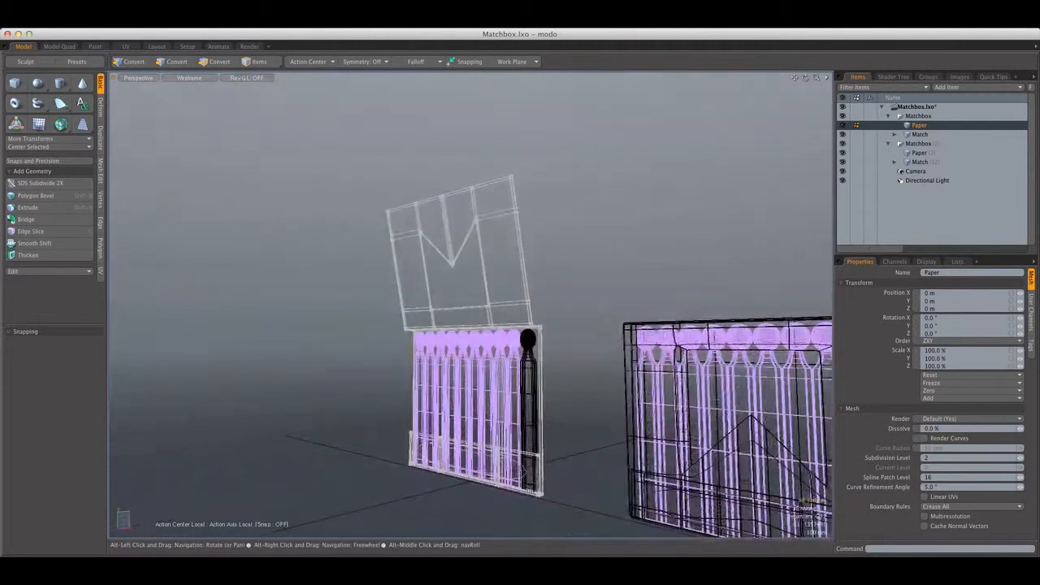
Turn subdivision back on for the original cover and check it in a shaded perspective view
{"action": "left_click", "coordinate": [184, 78]}
{"action": "left_click", "coordinate": [176, 96]}
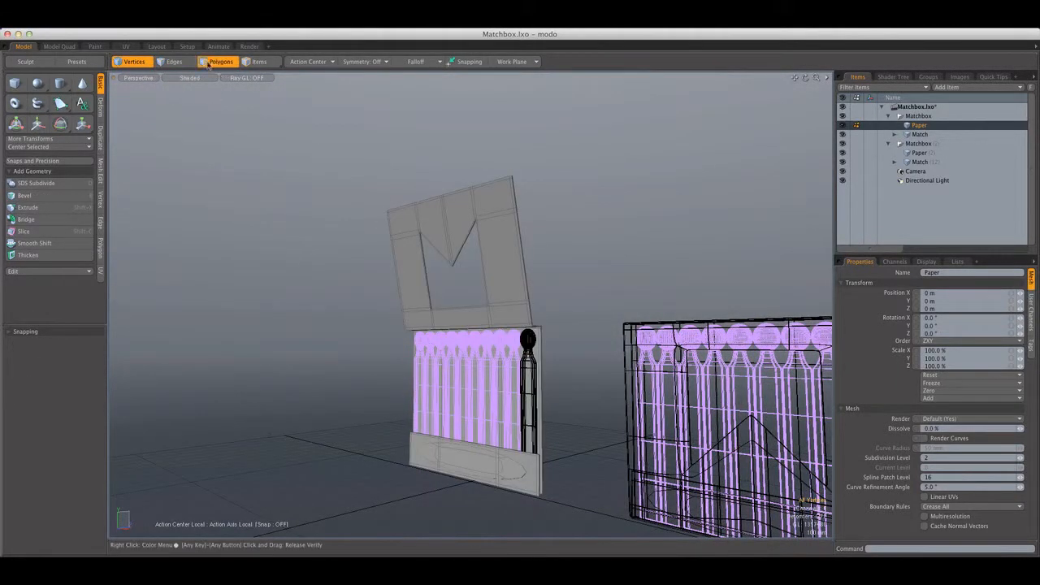
{"action": "left_click", "coordinate": [208, 65]}
{"action": "double_click", "coordinate": [457, 233]}
{"action": "left_click", "coordinate": [545, 227]}
{"action": "left_click_drag", "start_coordinate": [545, 227], "coordinate": [597, 255], "text": "alt"}
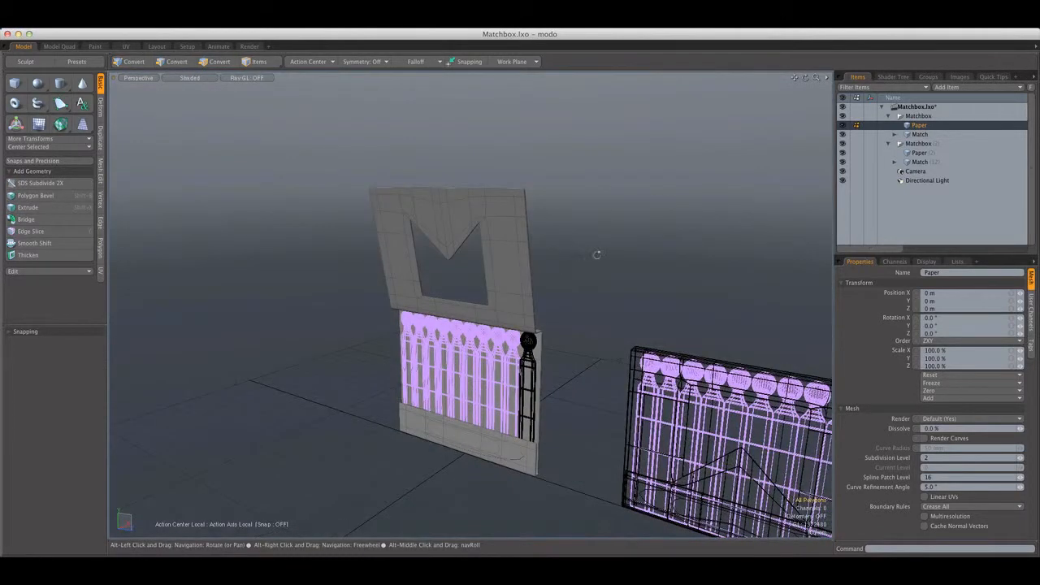
{"action": "scroll", "coordinate": [522, 278], "scroll_direction": "down", "scroll_amount": 4}
{"action": "scroll", "coordinate": [509, 390], "scroll_direction": "up", "scroll_amount": 10}
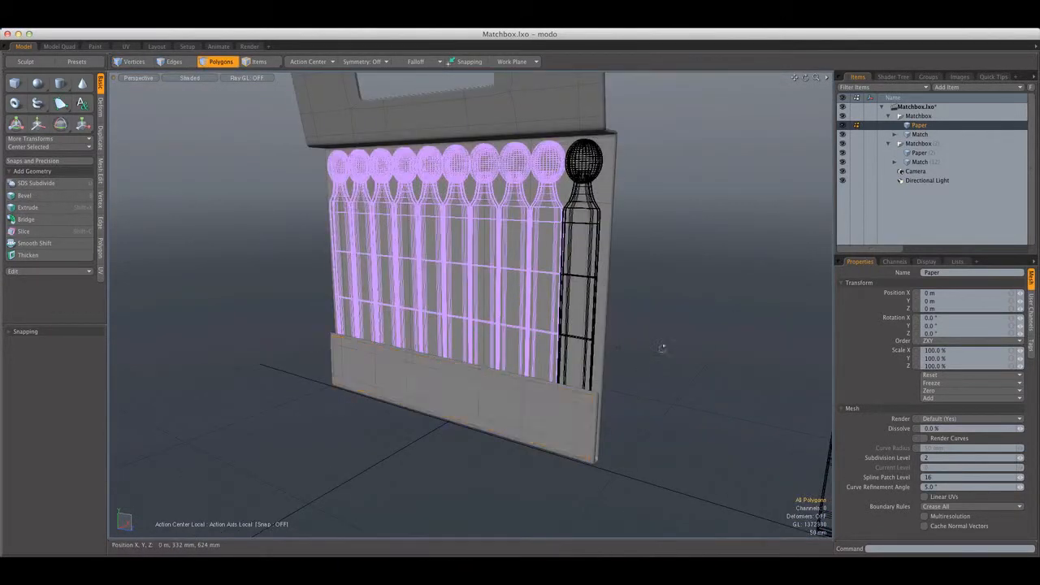
{"action": "left_click_drag", "start_coordinate": [662, 347], "coordinate": [571, 315], "text": "alt"}
{"action": "scroll", "coordinate": [639, 326], "scroll_direction": "down", "scroll_amount": 8}
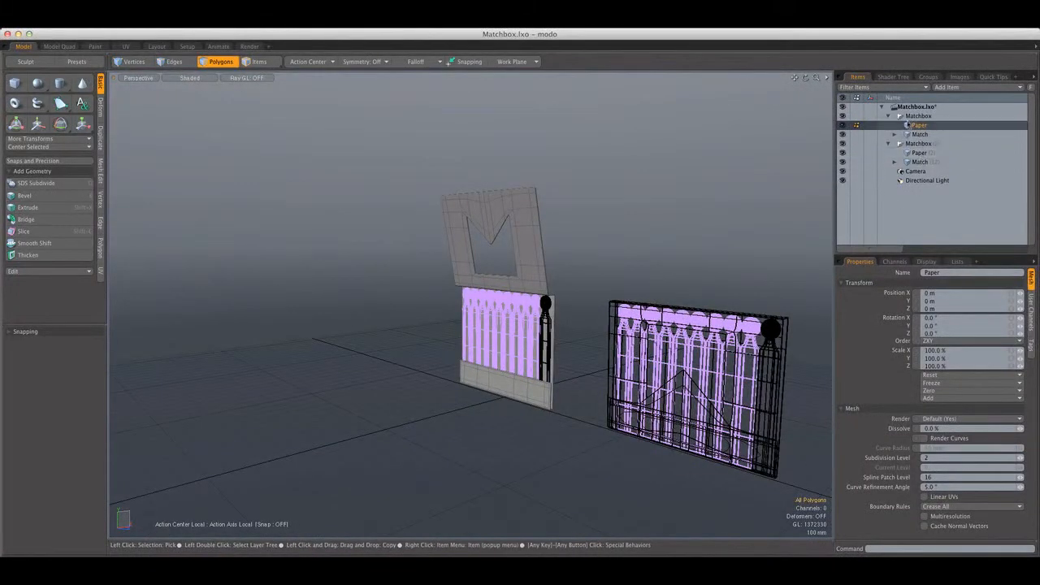
Collapse the original Matchbox group and select it as a whole
{"action": "left_click", "coordinate": [888, 117]}
{"action": "left_click_drag", "start_coordinate": [642, 199], "coordinate": [685, 267], "text": "alt"}
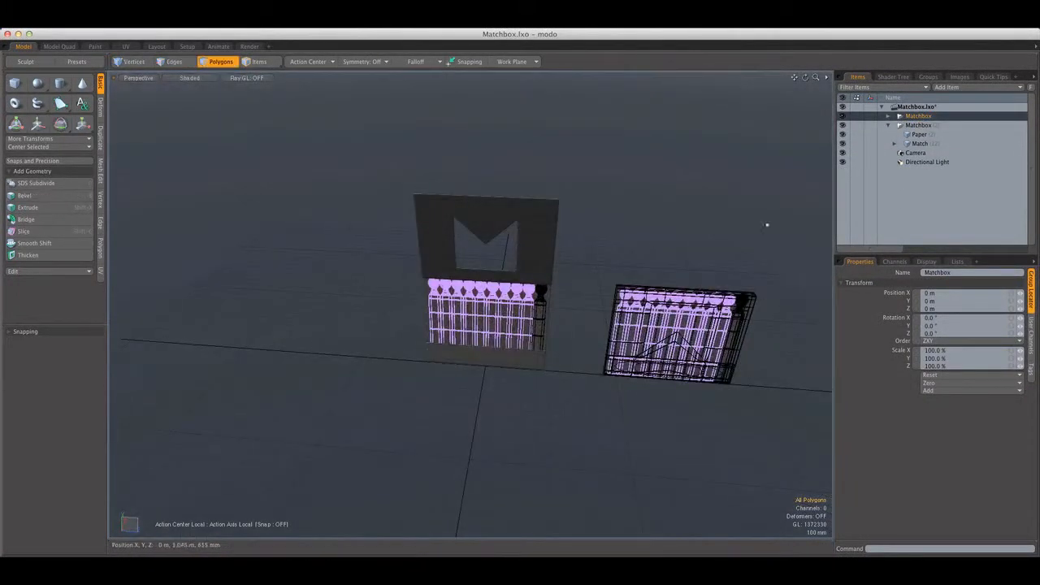
{"action": "left_click_drag", "start_coordinate": [575, 273], "coordinate": [450, 228], "text": "alt"}
{"action": "key", "text": "e"}
{"action": "key", "text": "super+z"}
{"action": "key", "text": "space"}
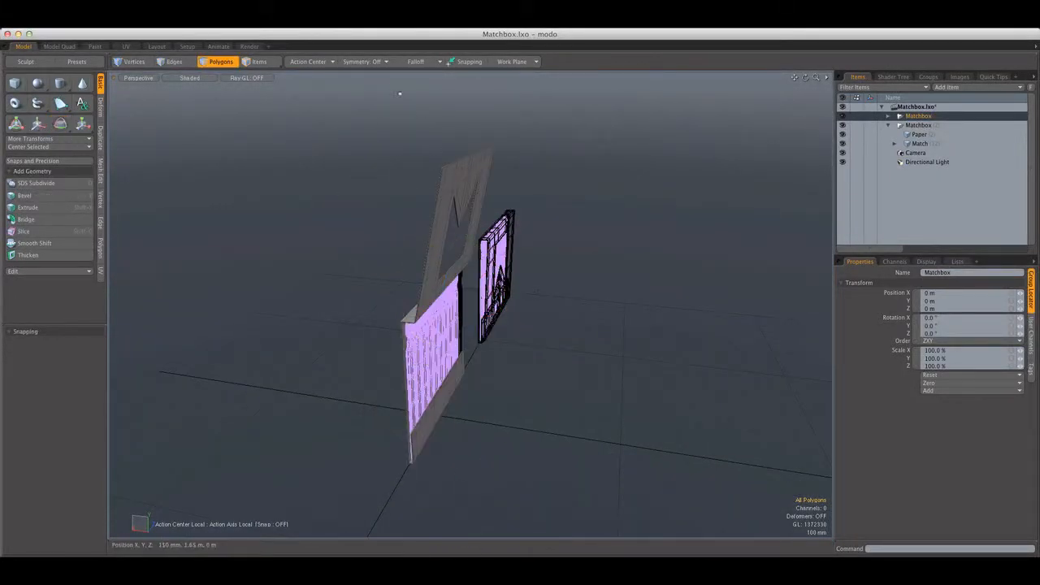
Switch to item mode with an automatic action center and rotate the original Matchbox group to -74.2° about Z
{"action": "left_click_drag", "start_coordinate": [319, 69], "coordinate": [344, 76]}
{"action": "left_click", "coordinate": [258, 62]}
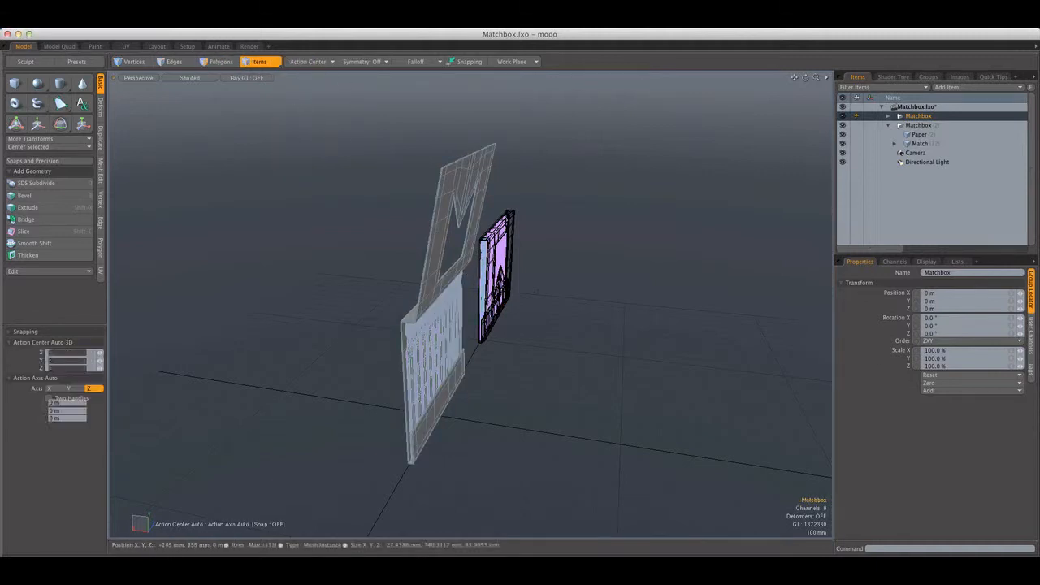
{"action": "key", "text": "e"}
{"action": "left_click_drag", "start_coordinate": [465, 389], "coordinate": [332, 277]}
Lay the open matchbook flat on the ground by rotating its group to -89.7° about Z in a front view
{"action": "key", "text": "ctrl+space"}
{"action": "left_click", "coordinate": [229, 202]}
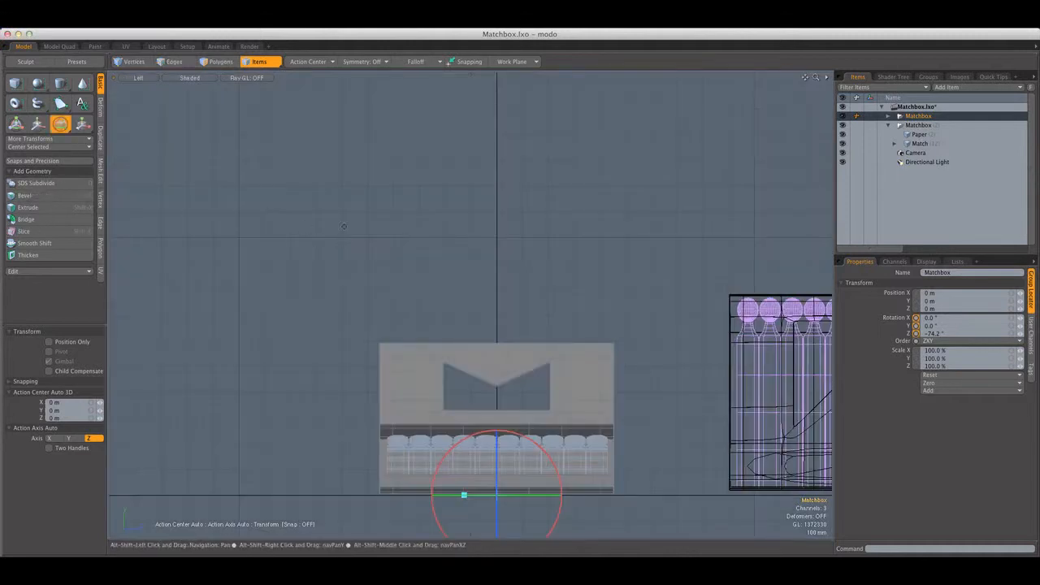
{"action": "key", "text": "ctrl+space"}
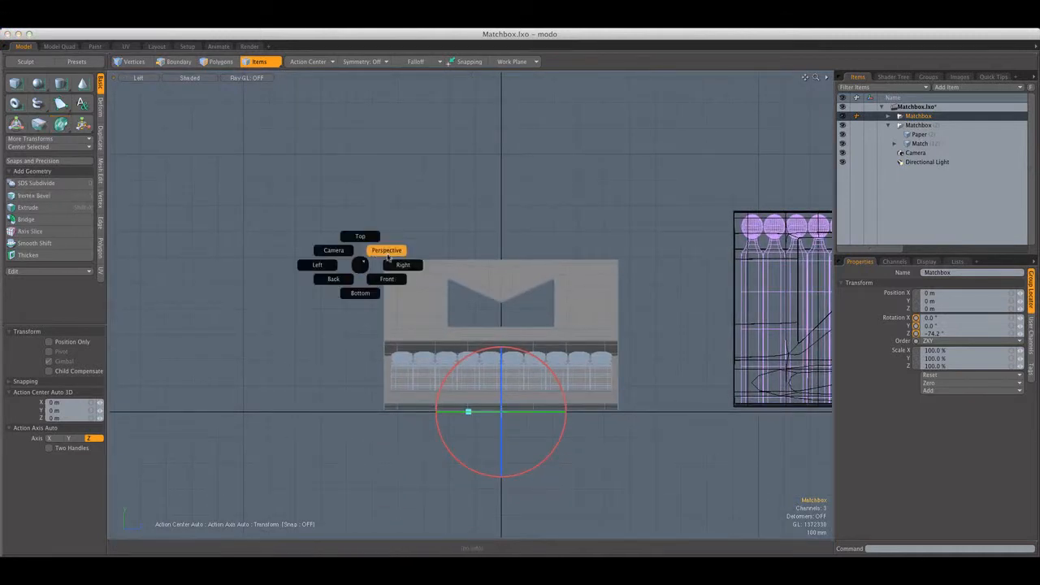
{"action": "left_click", "coordinate": [386, 249]}
{"action": "key", "text": "ctrl+space"}
{"action": "left_click", "coordinate": [343, 274]}
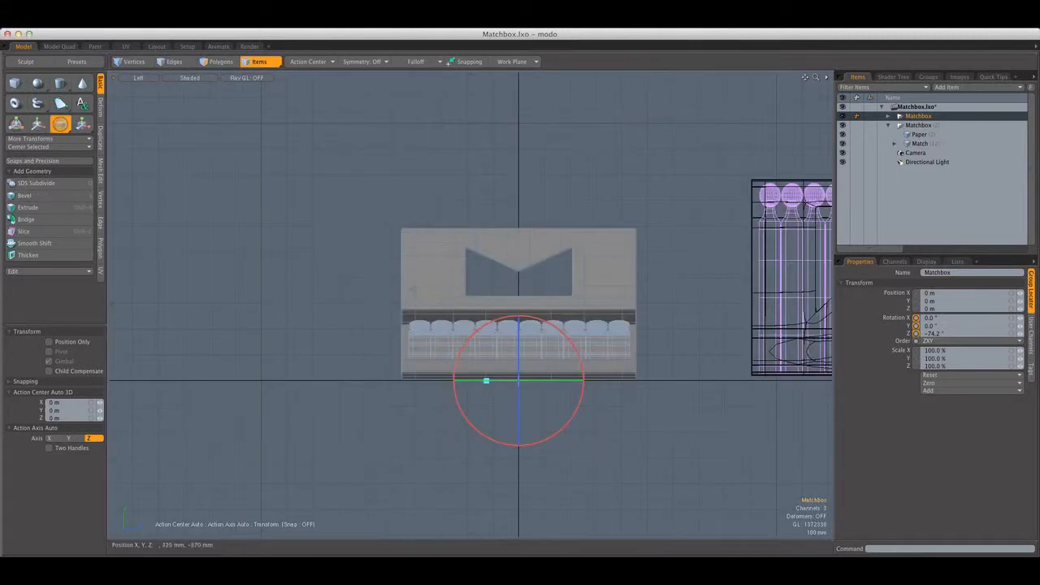
{"action": "key", "text": "ctrl+space"}
{"action": "left_click", "coordinate": [494, 303]}
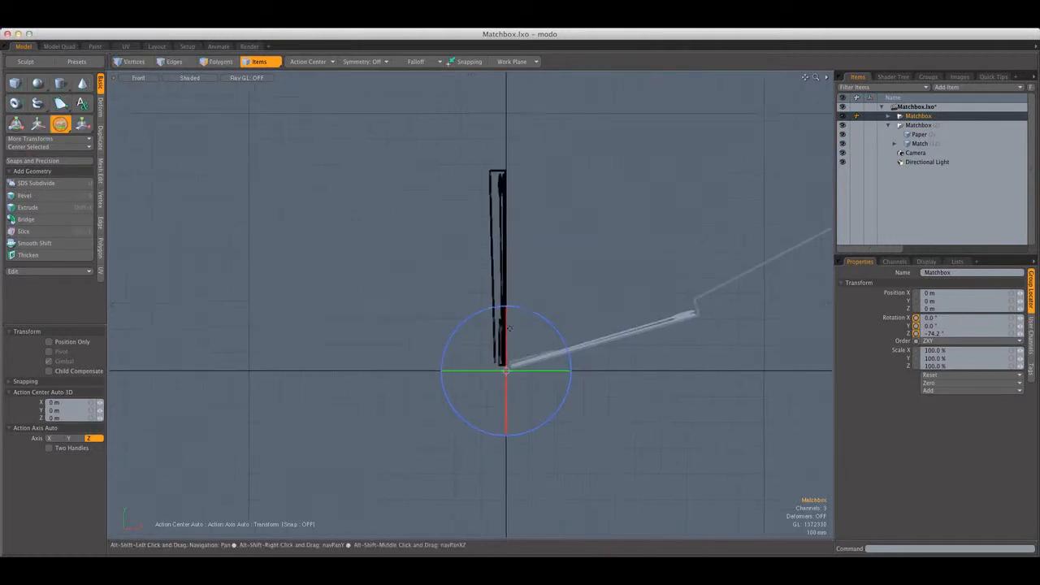
{"action": "left_click_drag", "start_coordinate": [546, 323], "coordinate": [549, 340]}
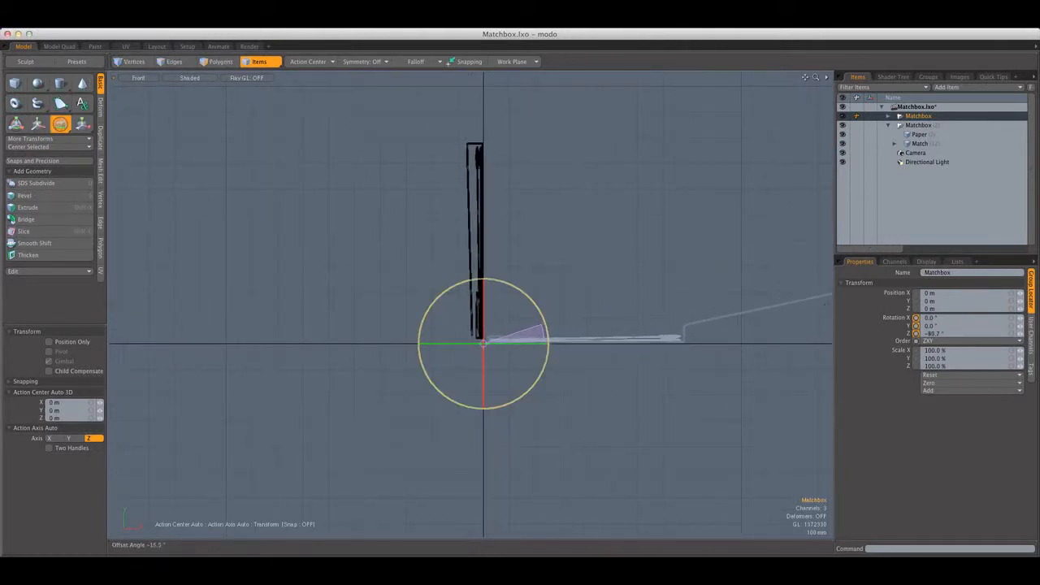
{"action": "scroll", "coordinate": [516, 343], "scroll_direction": "up", "scroll_amount": 10}
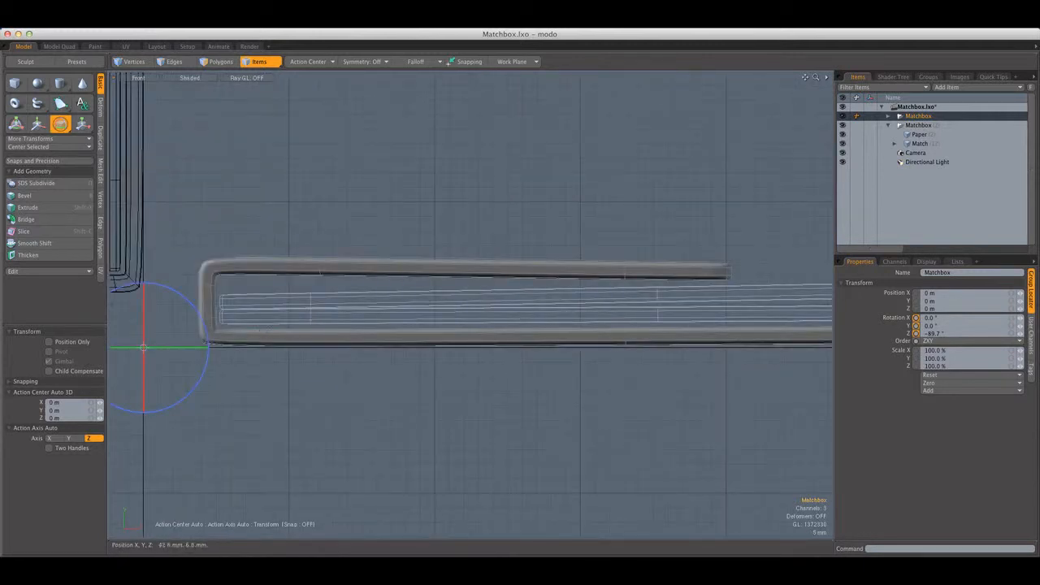
{"action": "left_click_drag", "start_coordinate": [208, 343], "coordinate": [205, 338]}
Examine the flat matchbook's alignment with the ground line, deselect it and return to the perspective view
{"action": "scroll", "coordinate": [325, 292], "scroll_direction": "down", "scroll_amount": 4}
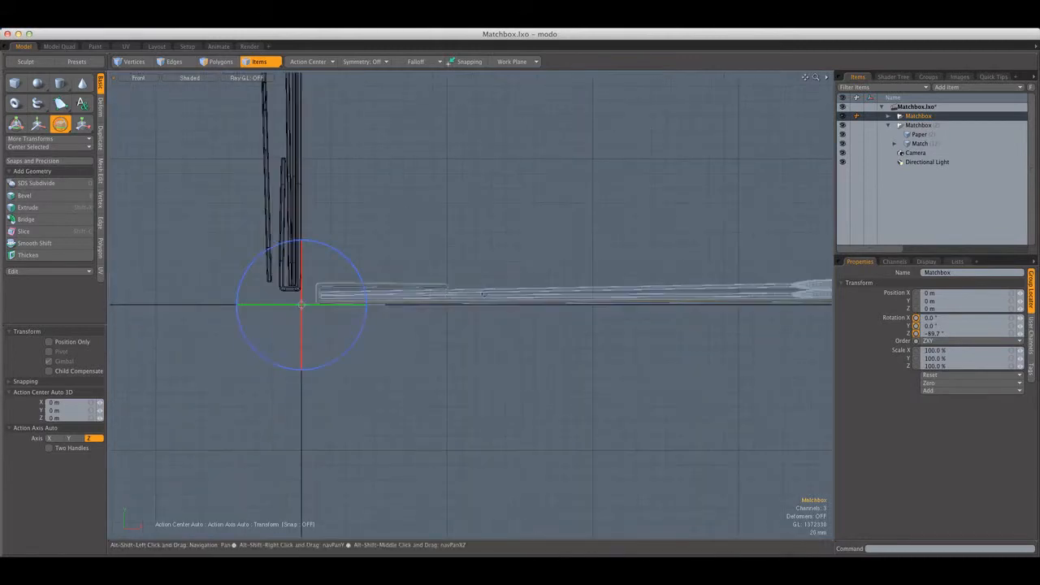
{"action": "left_click_drag", "start_coordinate": [723, 288], "coordinate": [502, 285], "text": "alt"}
{"action": "scroll", "coordinate": [495, 284], "scroll_direction": "up", "scroll_amount": 2}
{"action": "key", "text": "space"}
{"action": "left_click", "coordinate": [467, 279]}
{"action": "scroll", "coordinate": [466, 279], "scroll_direction": "down", "scroll_amount": 5}
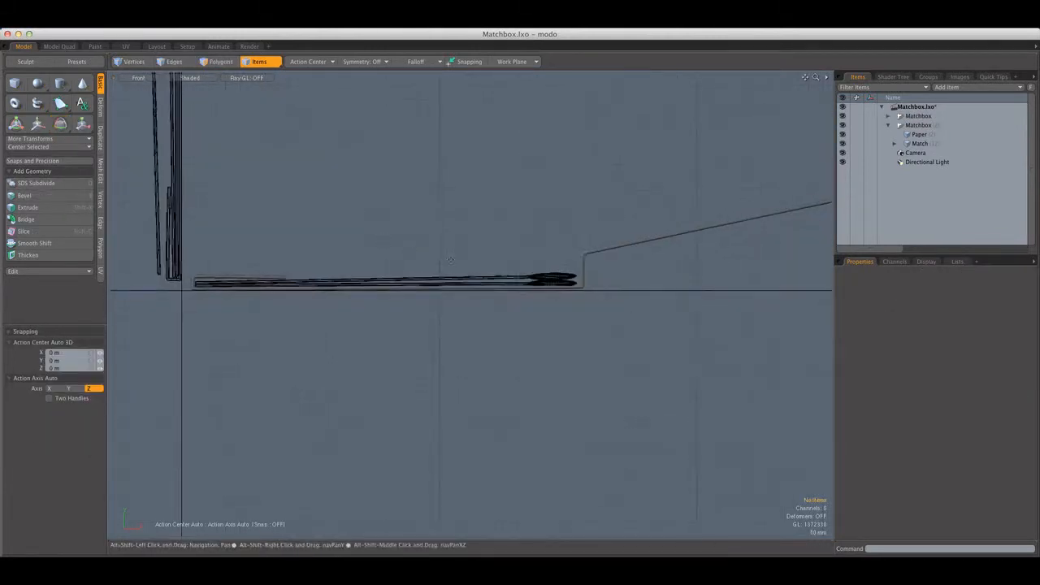
{"action": "left_click_drag", "start_coordinate": [279, 228], "coordinate": [408, 283], "text": "alt"}
{"action": "key", "text": "ctrl+space"}
{"action": "left_click", "coordinate": [418, 236]}
{"action": "scroll", "coordinate": [441, 246], "scroll_direction": "down", "scroll_amount": 3}
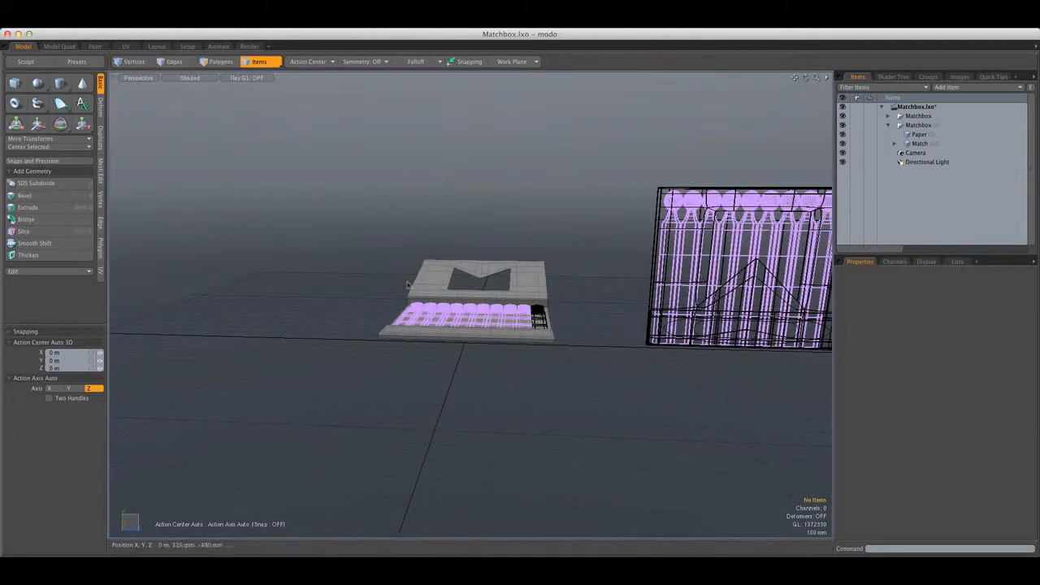
Collapse the Matchbox (2) group and move it in the left view to Y -15 mm and Z 920 mm
{"action": "left_click", "coordinate": [143, 80]}
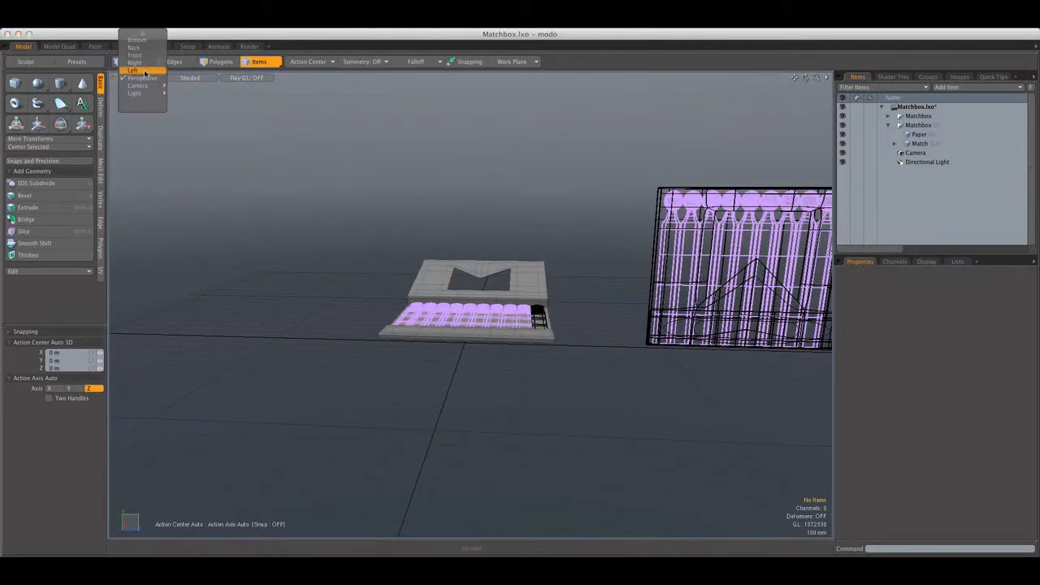
{"action": "left_click", "coordinate": [140, 70]}
{"action": "left_click_drag", "start_coordinate": [404, 190], "coordinate": [252, 160], "text": "alt"}
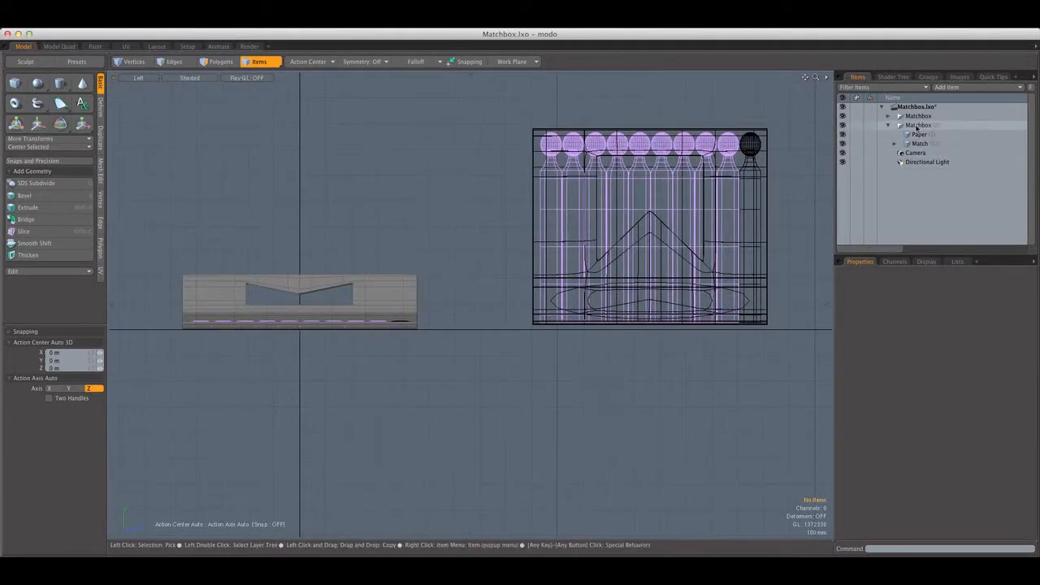
{"action": "left_click", "coordinate": [888, 125]}
{"action": "left_click", "coordinate": [918, 125]}
{"action": "key", "text": "w"}
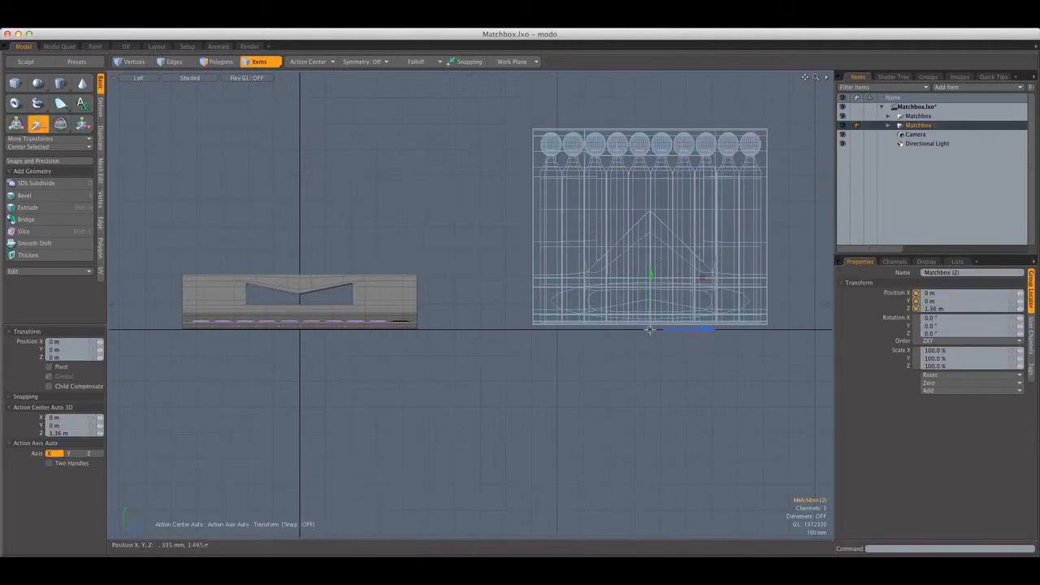
{"action": "left_click_drag", "start_coordinate": [700, 278], "coordinate": [588, 282]}
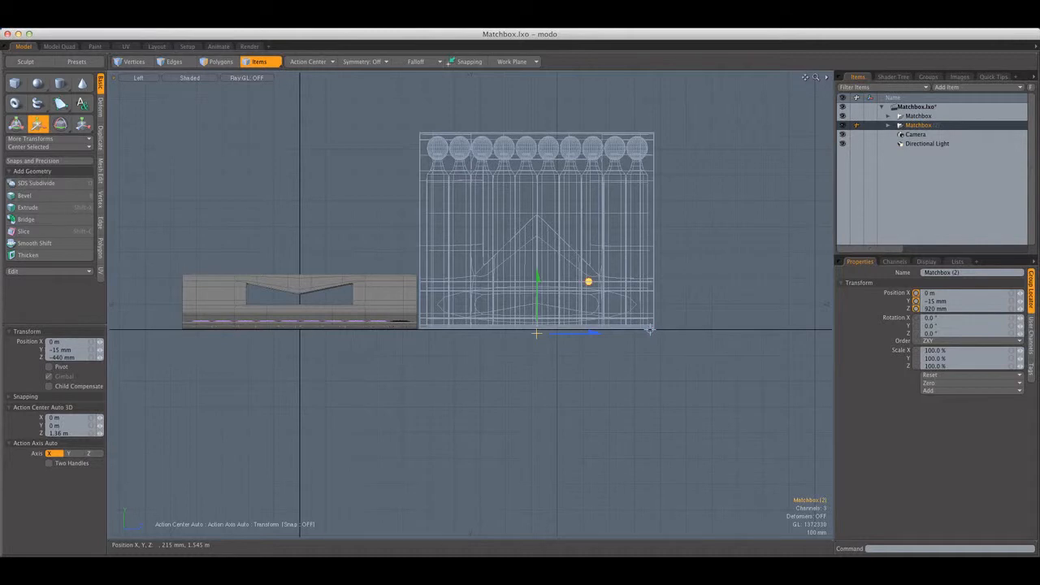
In the top view, rotate Matchbox (2) to 47° about Y and move it to X 375 mm, Z 825 mm
{"action": "key", "text": "ctrl+space"}
{"action": "left_click", "coordinate": [348, 216]}
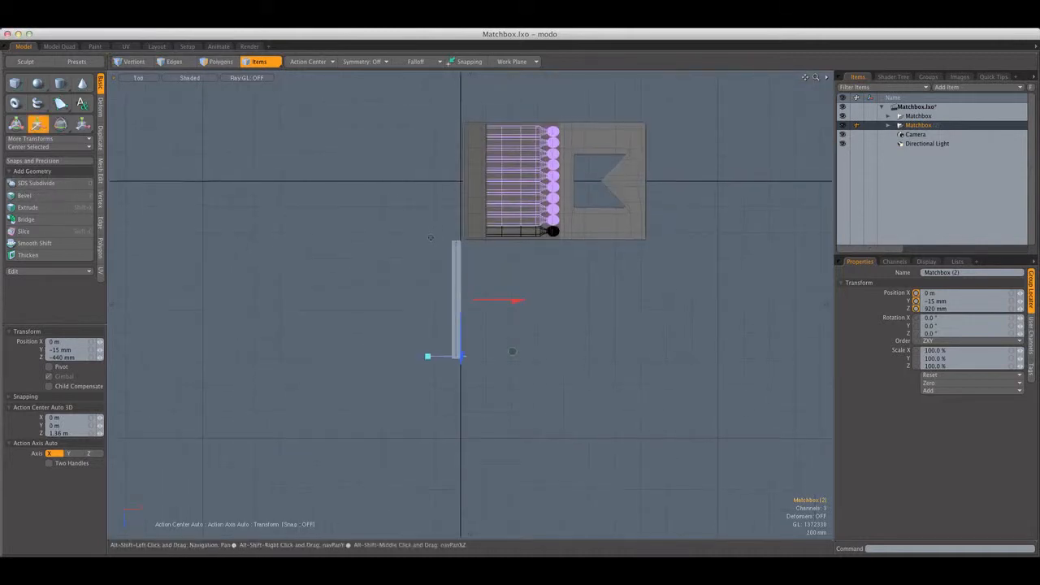
{"action": "key", "text": "e"}
{"action": "left_click_drag", "start_coordinate": [514, 330], "coordinate": [561, 249]}
{"action": "key", "text": "w"}
{"action": "key", "text": "q"}
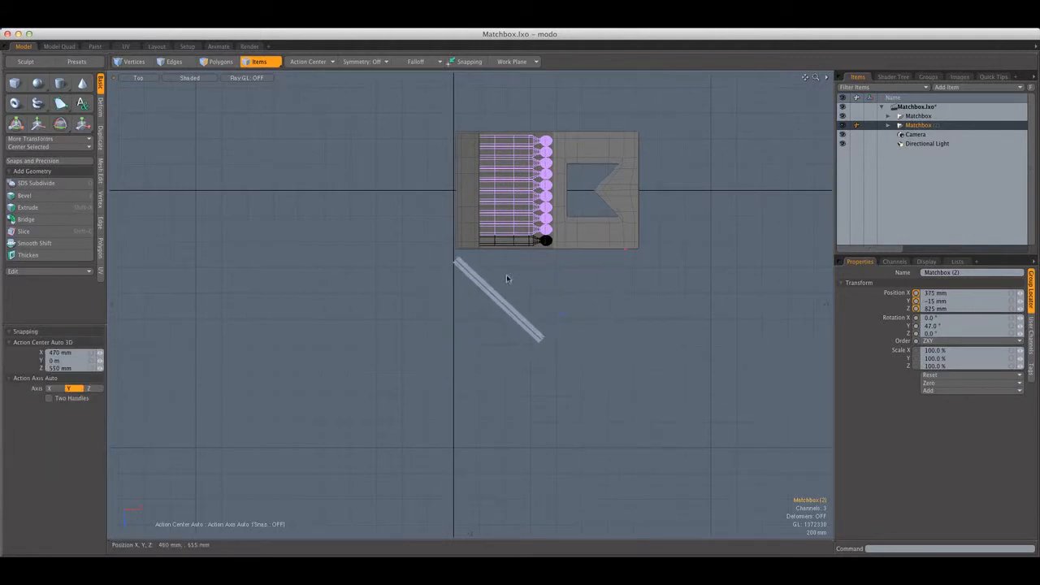
{"action": "left_click_drag", "start_coordinate": [543, 287], "coordinate": [541, 296], "text": "alt+shift"}
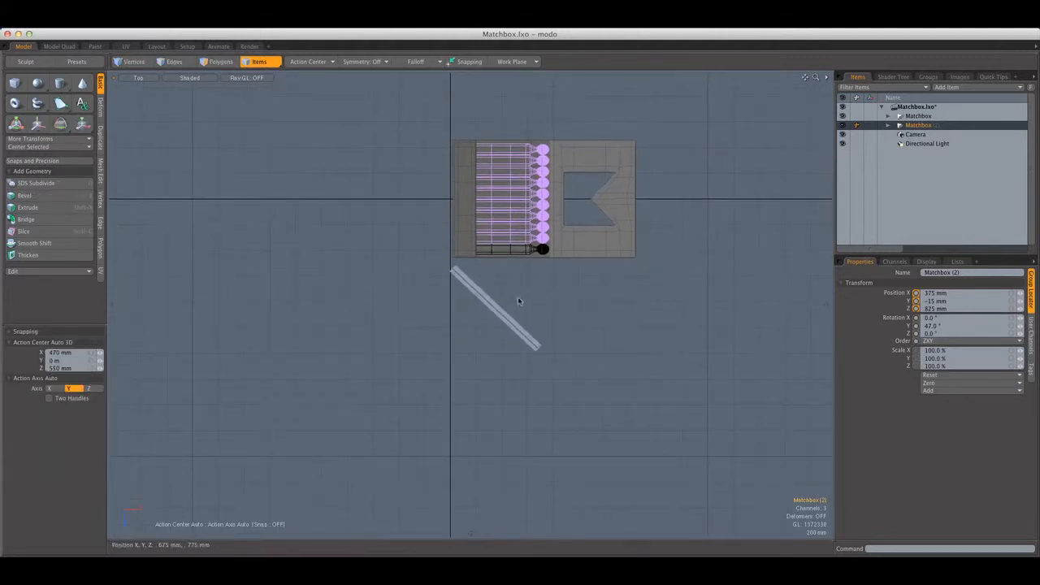
Rotate Matchbox (2) to -47° about Y in a perspective view, shift it slightly and deselect it
{"action": "key", "text": "ctrl+space"}
{"action": "left_click", "coordinate": [522, 295]}
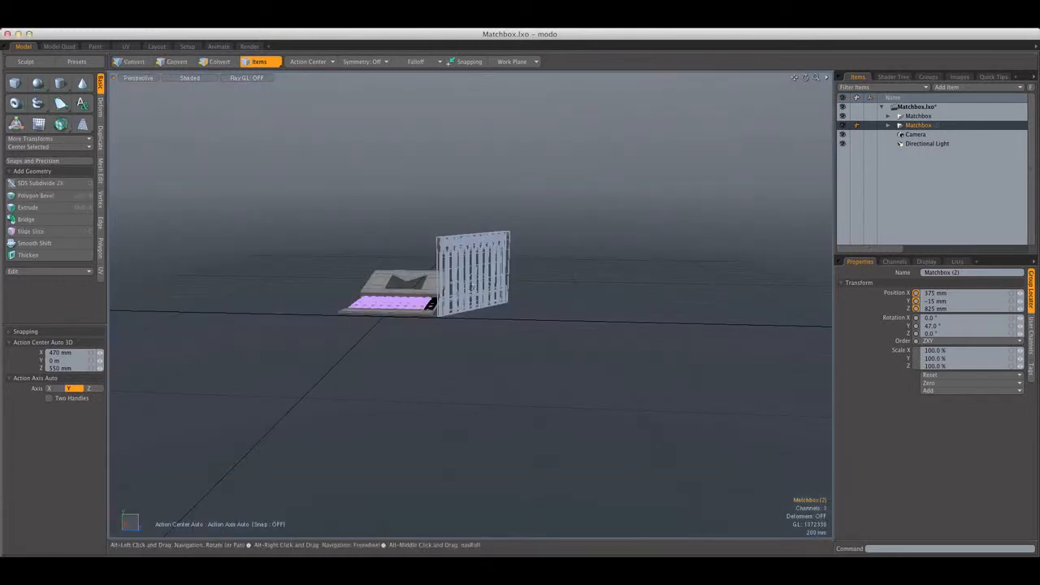
{"action": "mouse_move", "coordinate": [524, 294]}
{"action": "left_mouse_down", "text": "alt"}
{"action": "mouse_move", "coordinate": [559, 306]}
{"action": "mouse_move", "coordinate": [501, 327]}
{"action": "mouse_move", "coordinate": [394, 316]}
{"action": "mouse_move", "coordinate": [557, 280]}
{"action": "mouse_move", "coordinate": [514, 293]}
{"action": "left_mouse_up", "text": "alt"}
{"action": "key", "text": "e"}
{"action": "key", "text": "w"}
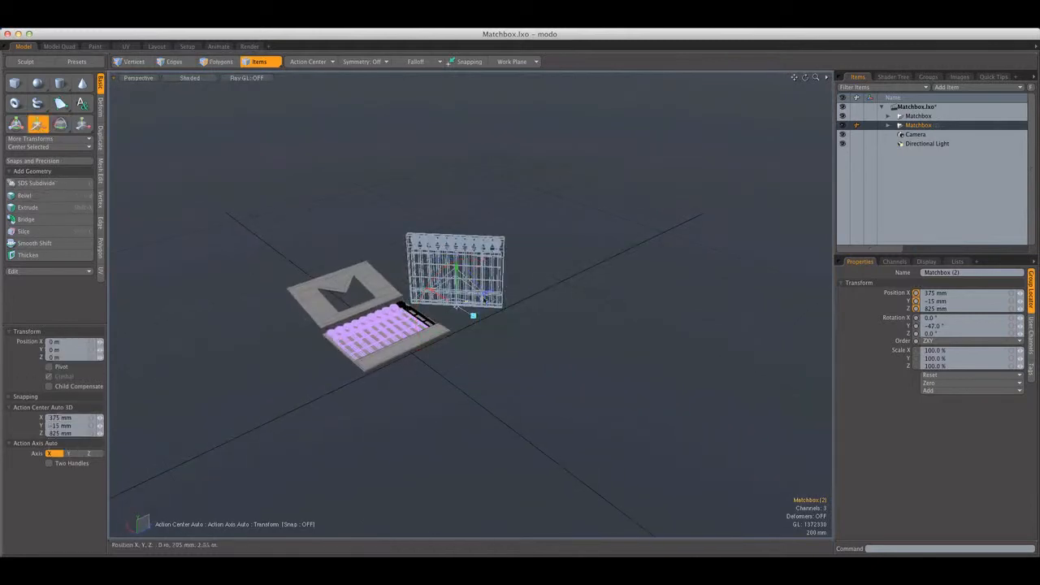
{"action": "left_click_drag", "start_coordinate": [444, 299], "coordinate": [448, 300]}
{"action": "key", "text": "q"}
{"action": "left_click", "coordinate": [398, 243]}
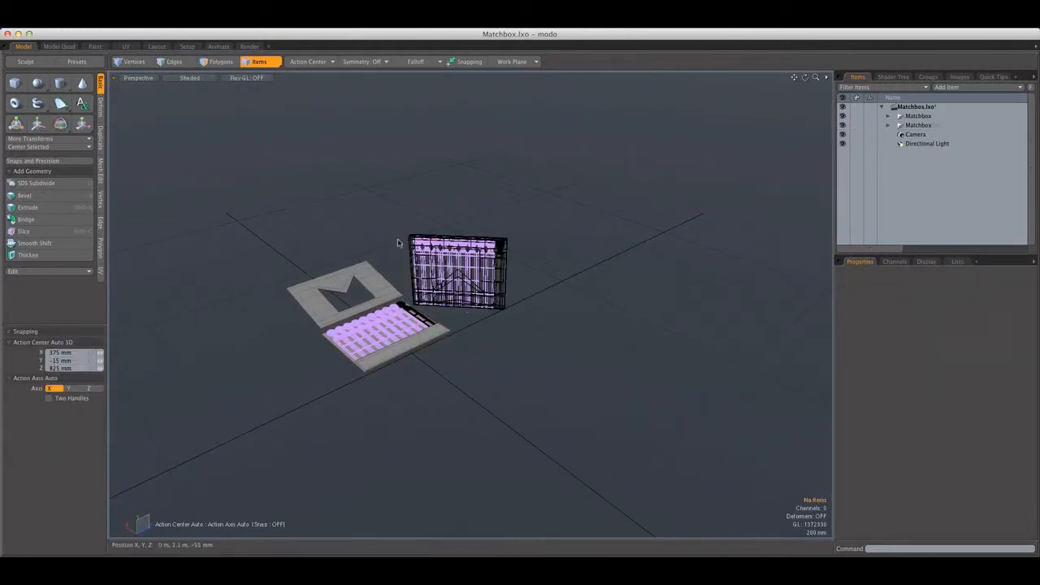
Switch the viewport to the scene's Camera view
{"action": "left_click", "coordinate": [154, 81]}
{"action": "mouse_move", "coordinate": [154, 86]}
{"action": "left_click", "coordinate": [191, 92]}
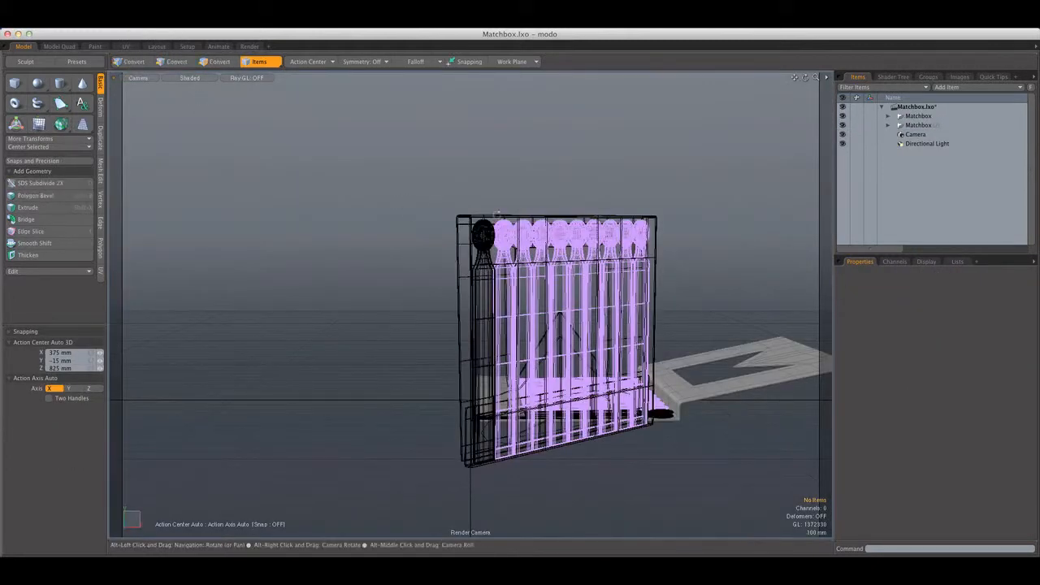
Orbit and pan the render camera to frame both matchbooks, and set the render frame size to 960 by 540 pixels
{"action": "left_click_drag", "start_coordinate": [682, 232], "coordinate": [652, 236], "text": "alt+shift"}
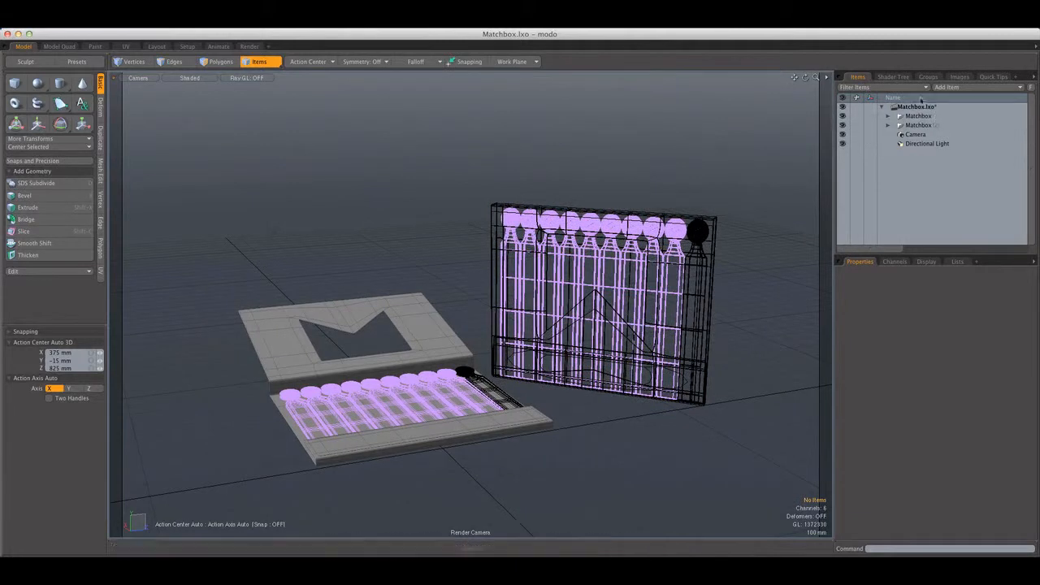
{"action": "left_click", "coordinate": [893, 76]}
{"action": "left_click", "coordinate": [883, 107]}
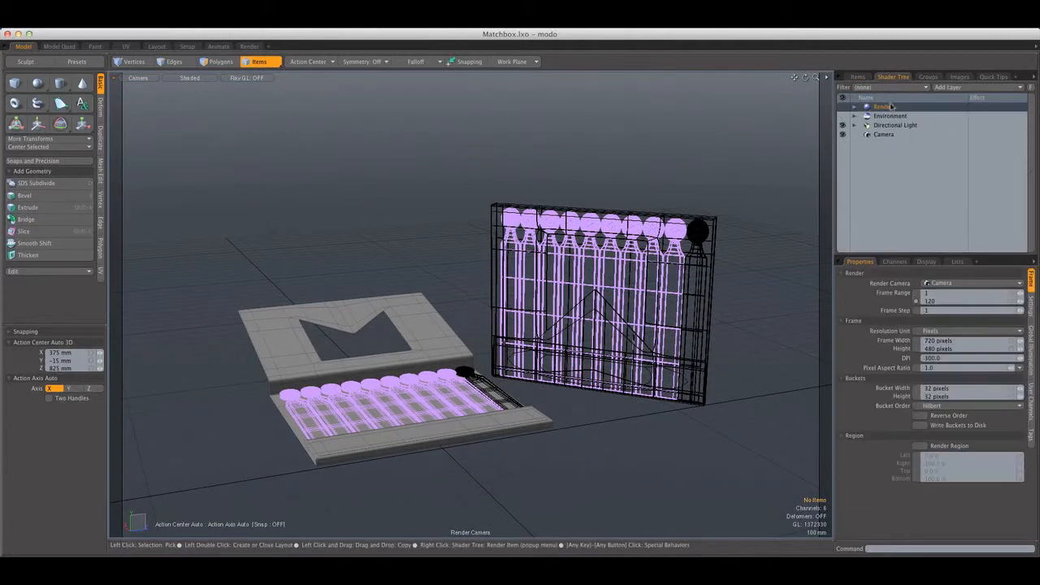
{"action": "left_click", "coordinate": [971, 340]}
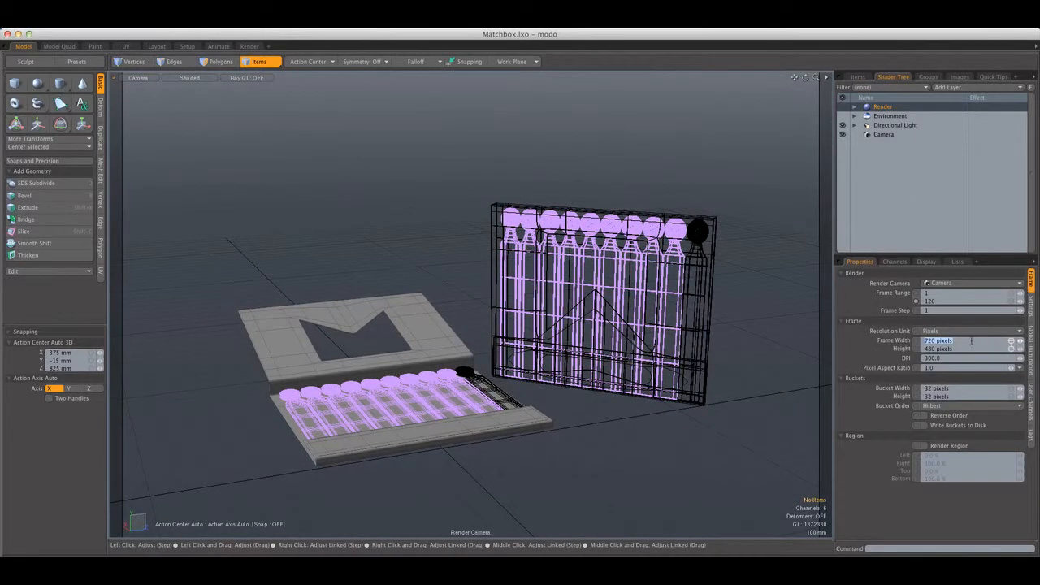
{"action": "type", "text": "960"}
{"action": "key", "text": "ctrl+Tab"}
{"action": "type", "text": "5"}
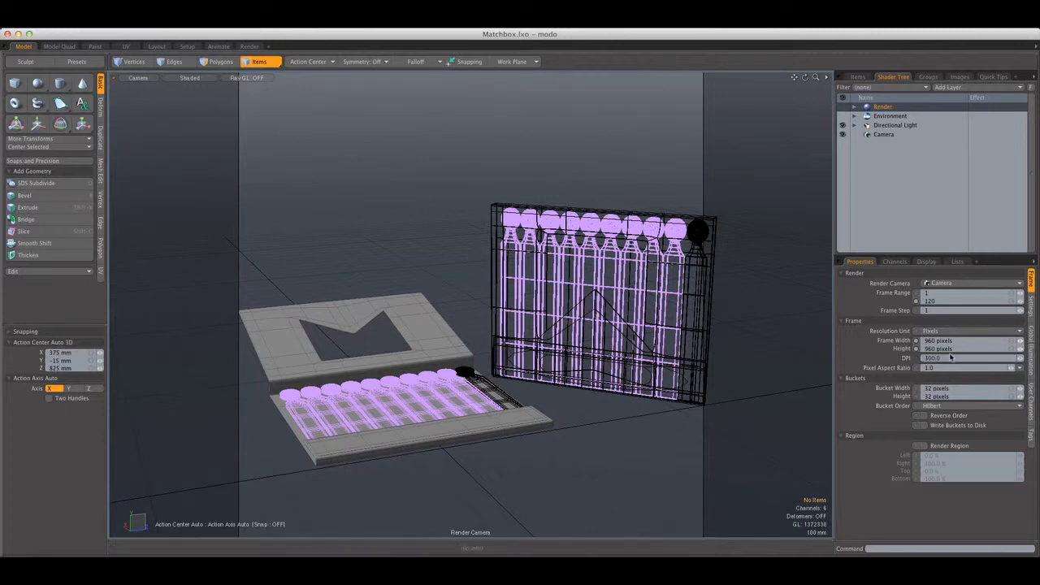
{"action": "key", "text": "Tab"}
{"action": "type", "text": "540"}
{"action": "key", "text": "Return"}
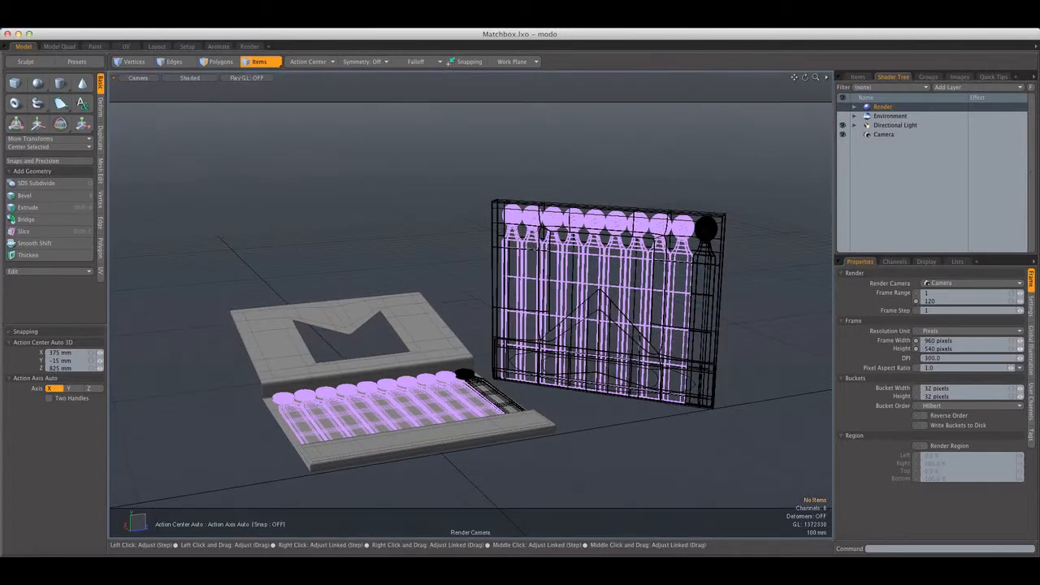
{"action": "left_click_drag", "start_coordinate": [564, 272], "coordinate": [555, 263], "text": "alt+shift"}
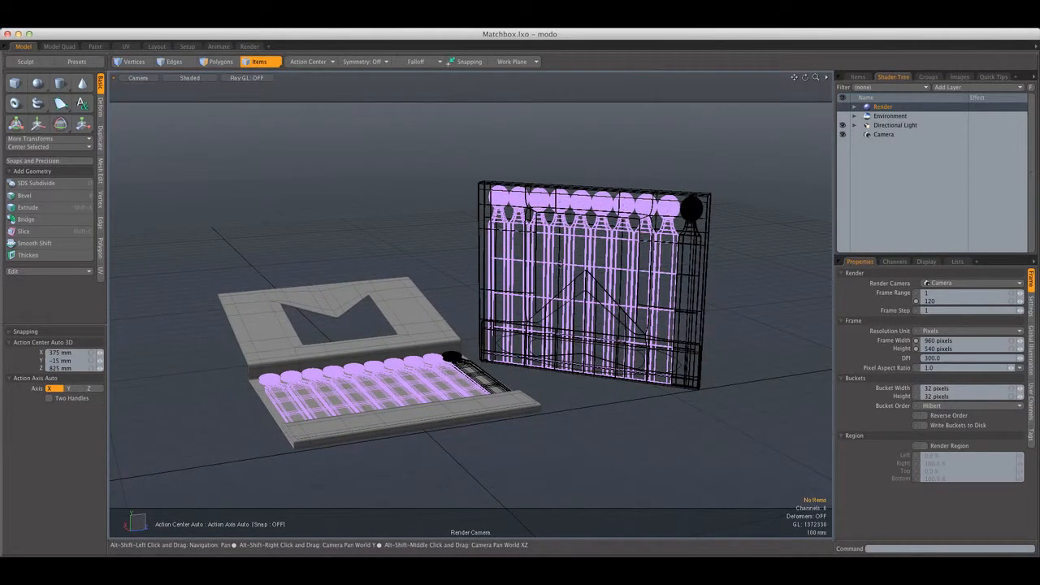
Add a new mesh item directly below Matchbox (2) in the item hierarchy and save the scene
{"action": "left_click", "coordinate": [859, 76]}
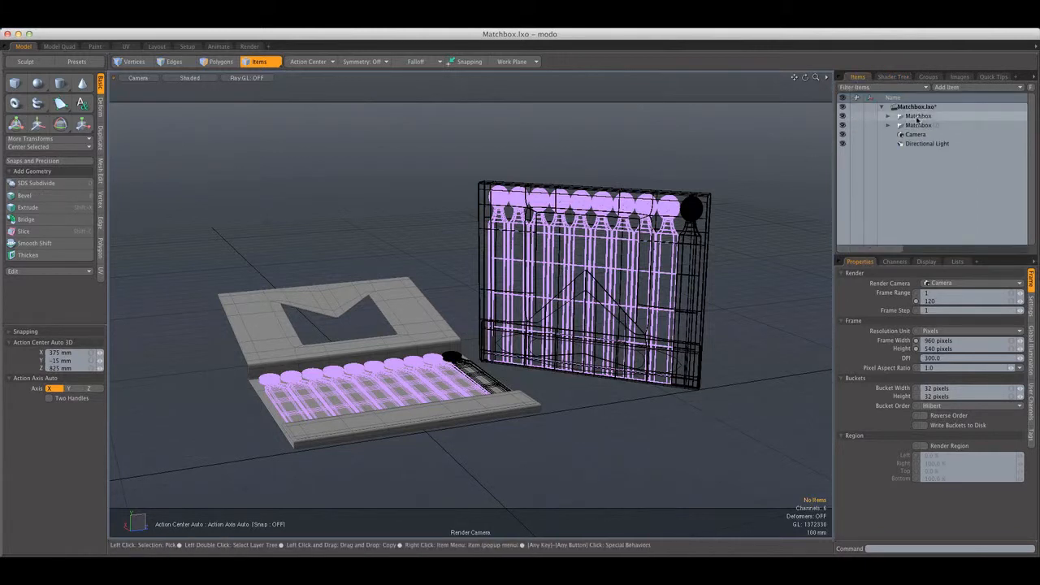
{"action": "key", "text": "n"}
{"action": "left_click_drag", "start_coordinate": [914, 145], "coordinate": [921, 134]}
{"action": "key", "text": "super+s"}
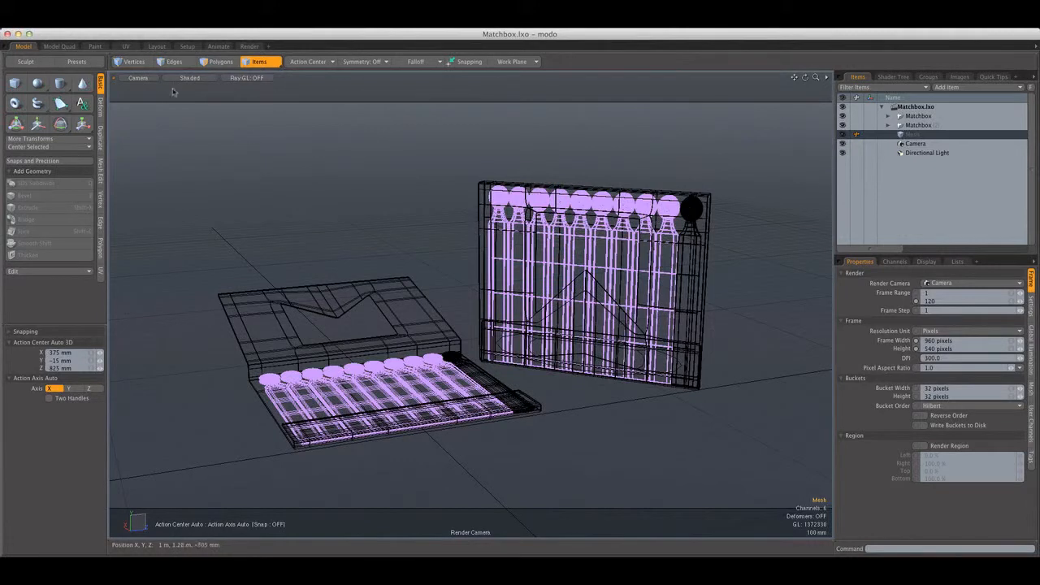
In the top view, create a large flat square ground plane around both matchbooks with the Cube tool
{"action": "left_click", "coordinate": [138, 78]}
{"action": "left_click", "coordinate": [153, 78]}
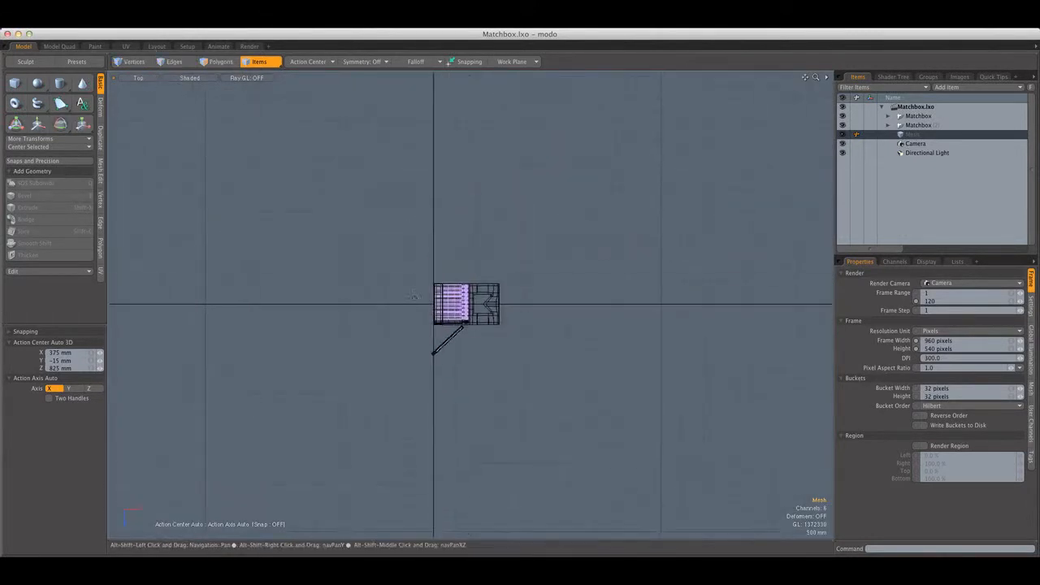
{"action": "left_click_drag", "start_coordinate": [414, 296], "coordinate": [415, 306], "text": "alt+shift"}
{"action": "left_click", "coordinate": [14, 83]}
{"action": "scroll", "coordinate": [346, 211], "scroll_direction": "down", "scroll_amount": 3}
{"action": "left_click_drag", "start_coordinate": [346, 211], "coordinate": [378, 244], "text": "alt+shift"}
{"action": "mouse_move", "coordinate": [262, 154]}
{"action": "left_mouse_down"}
{"action": "mouse_move", "coordinate": [544, 430]}
{"action": "mouse_move", "coordinate": [607, 457]}
{"action": "left_mouse_up"}
{"action": "key", "text": "q"}
In a wireframe left view, nudge the ground plane polygon vertically to meet the underside of the open matchbook
{"action": "left_click", "coordinate": [219, 62]}
{"action": "left_click", "coordinate": [152, 80]}
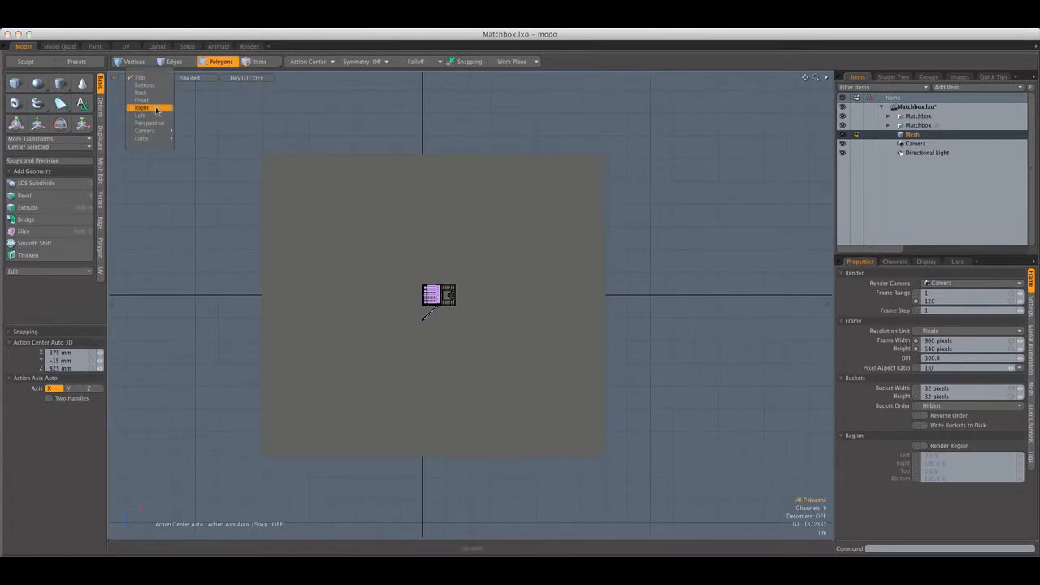
{"action": "left_click", "coordinate": [156, 114]}
{"action": "left_click", "coordinate": [204, 77]}
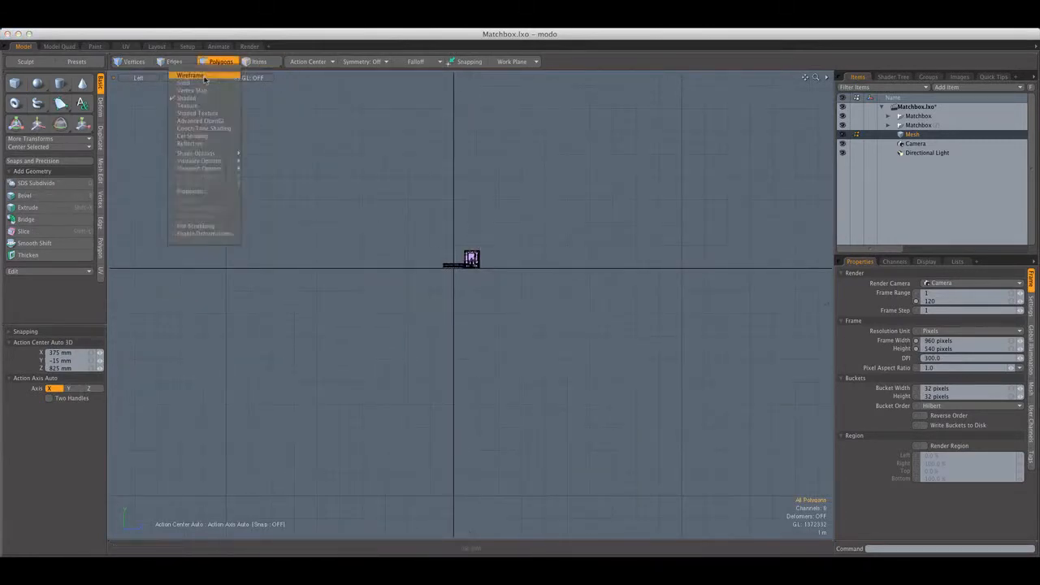
{"action": "left_click", "coordinate": [190, 76]}
{"action": "scroll", "coordinate": [455, 269], "scroll_direction": "up", "scroll_amount": 10}
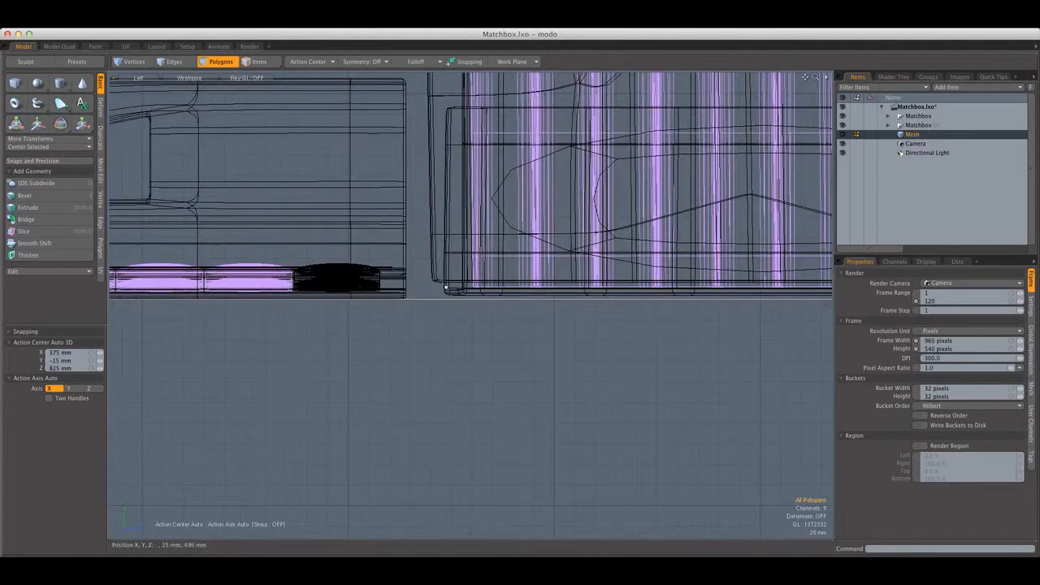
{"action": "scroll", "coordinate": [435, 286], "scroll_direction": "up", "scroll_amount": 3}
{"action": "key", "text": "w"}
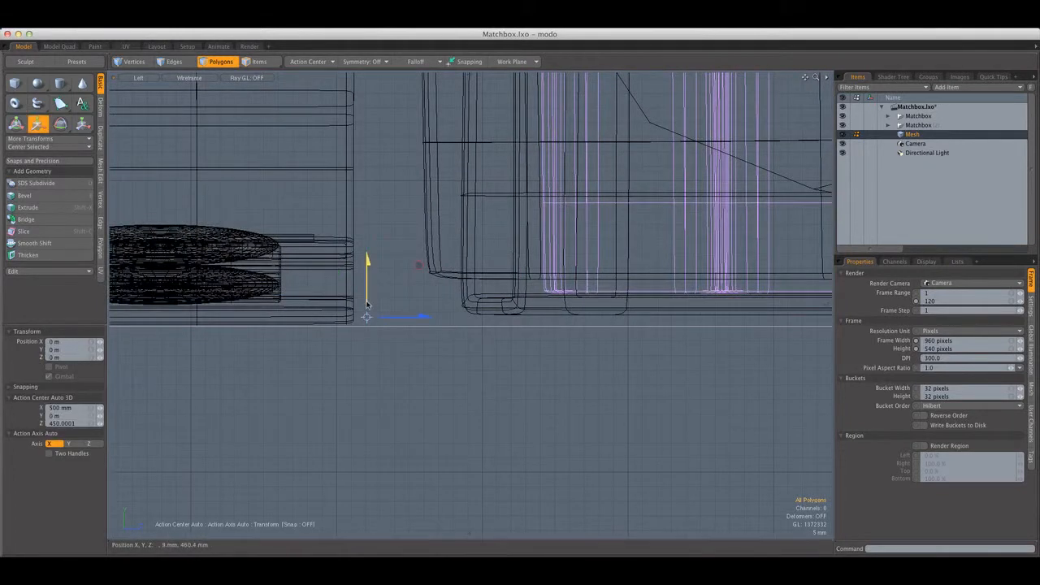
{"action": "left_click_drag", "start_coordinate": [367, 305], "coordinate": [367, 304]}
{"action": "key", "text": "q"}
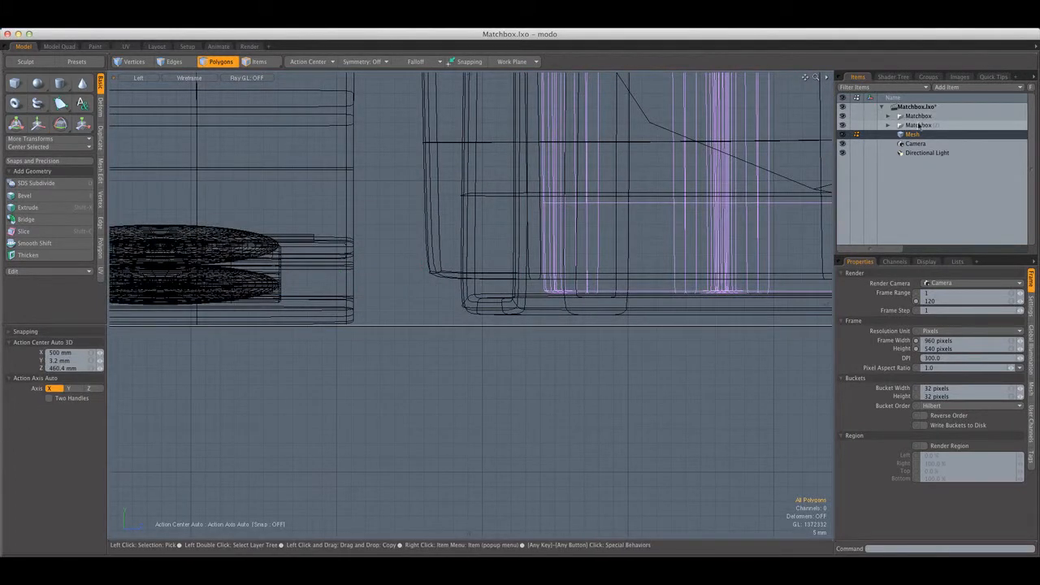
Lower the Matchbox (2) item onto the ground plane in the left view and deselect it
{"action": "left_click", "coordinate": [258, 62]}
{"action": "left_click", "coordinate": [926, 124]}
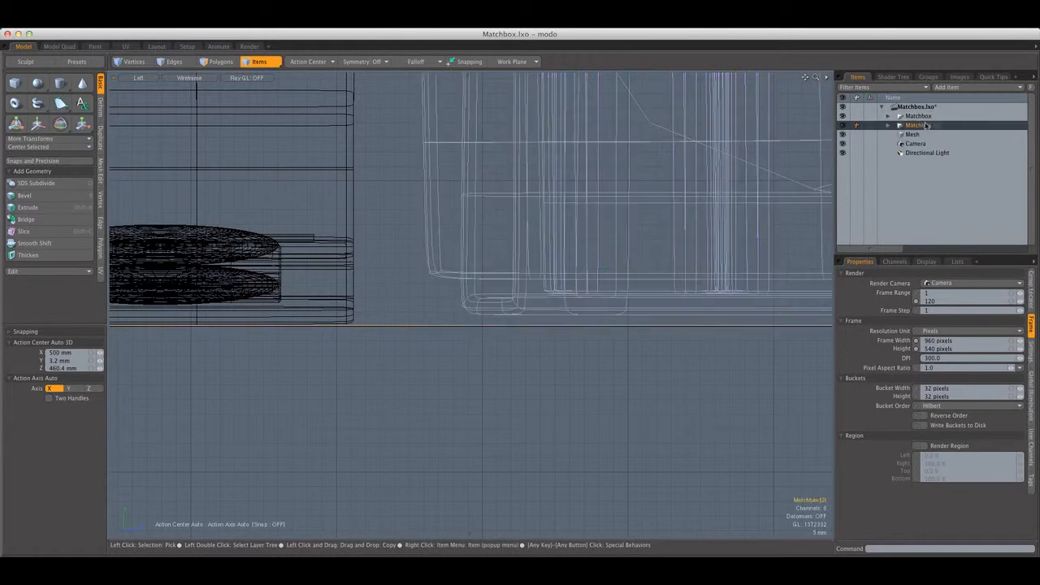
{"action": "key", "text": "w"}
{"action": "left_click_drag", "start_coordinate": [552, 244], "coordinate": [552, 254]}
{"action": "key", "text": "q"}
{"action": "left_click", "coordinate": [524, 345]}
{"action": "key", "text": "a"}
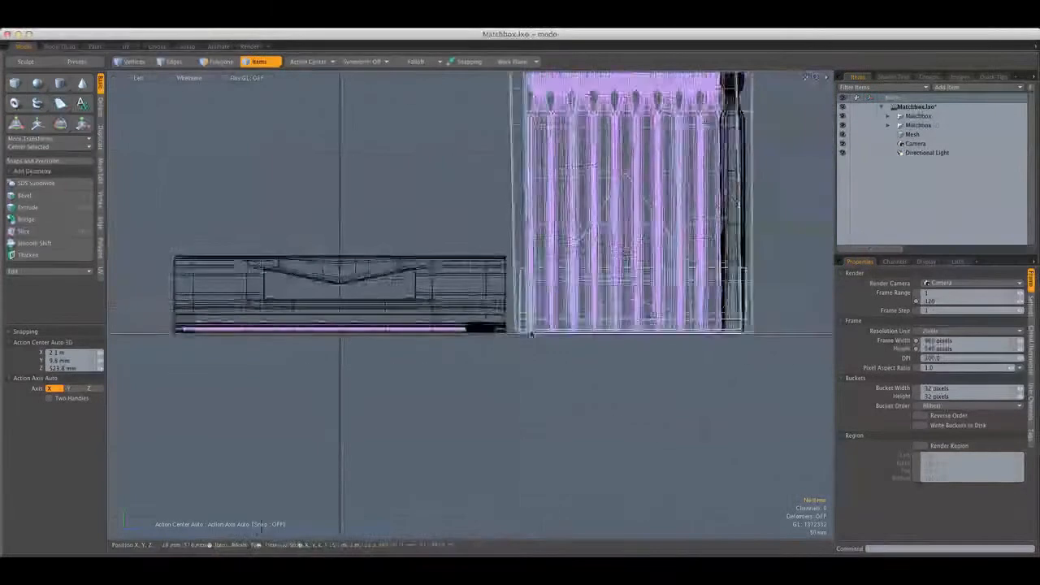
Save the scene, switch to the Render layout and set the preview effect to Final Color Output
{"action": "left_click", "coordinate": [252, 47]}
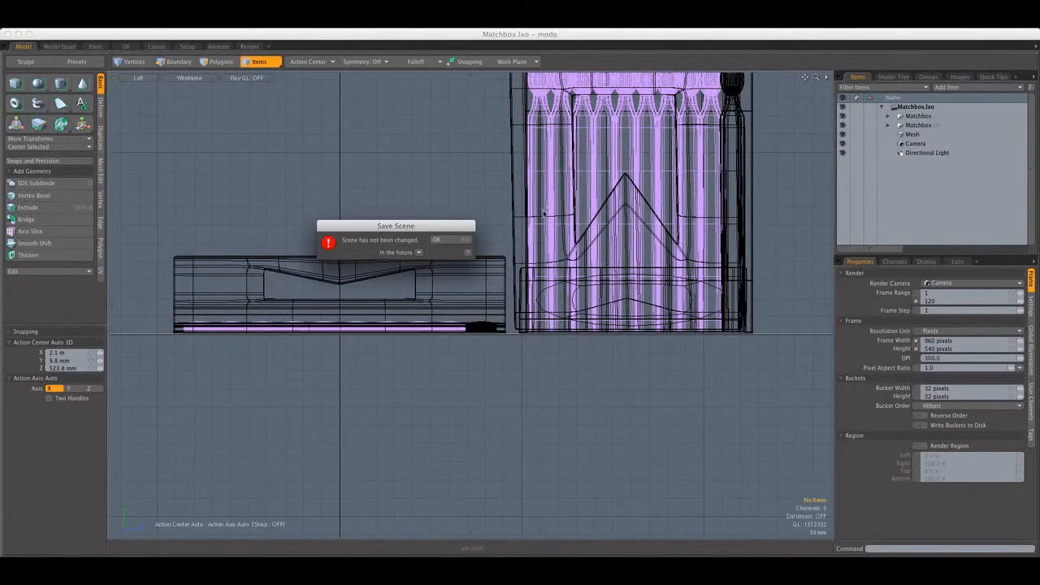
{"action": "left_click", "coordinate": [438, 243]}
{"action": "left_click", "coordinate": [252, 47]}
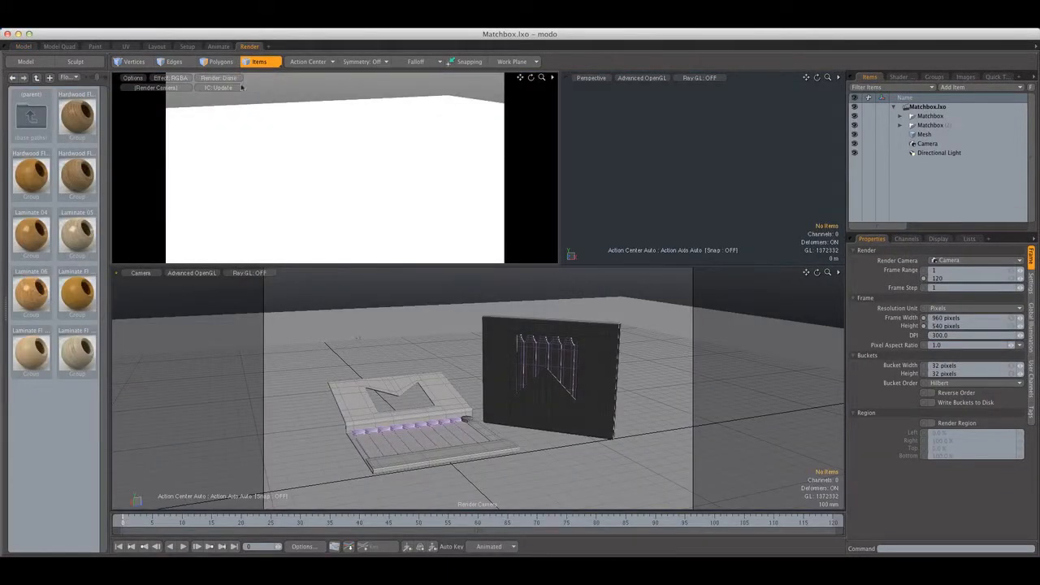
{"action": "left_click", "coordinate": [188, 79]}
{"action": "left_click", "coordinate": [186, 87]}
{"action": "left_click", "coordinate": [182, 78]}
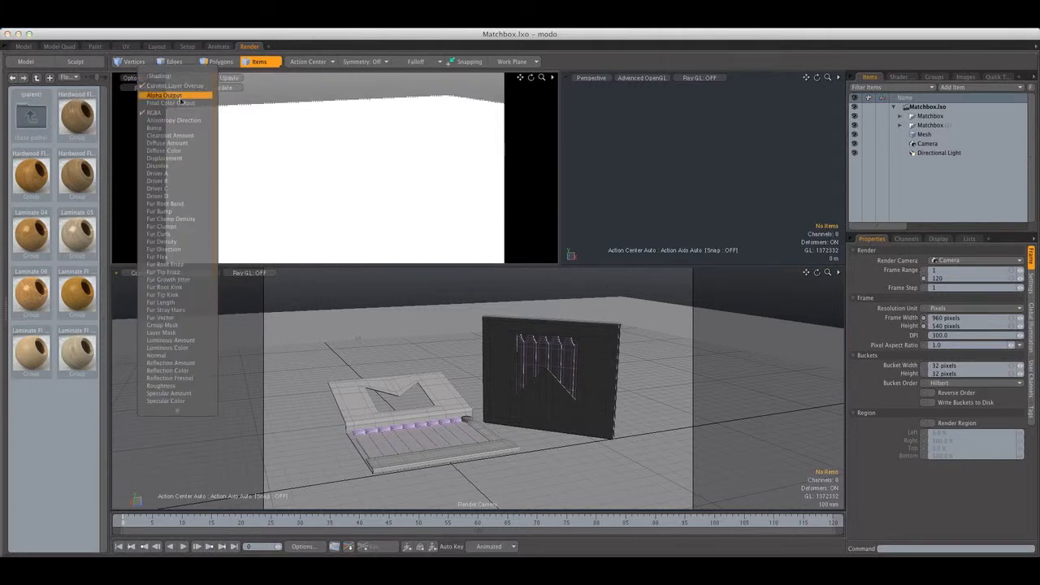
{"action": "left_click", "coordinate": [172, 103]}
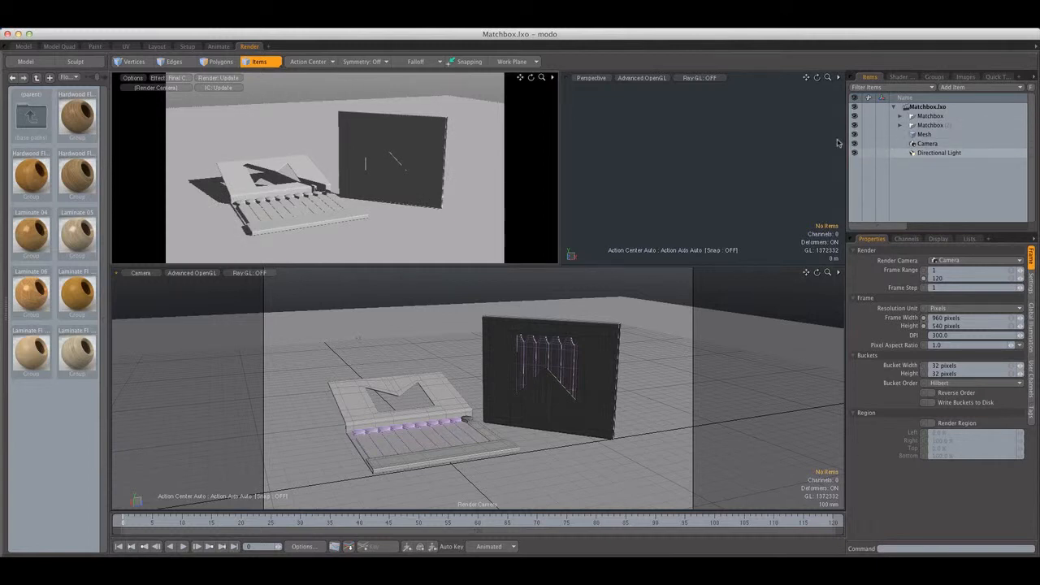
Delete the Directional Light item, including its references in other items
{"action": "right_click", "coordinate": [939, 155]}
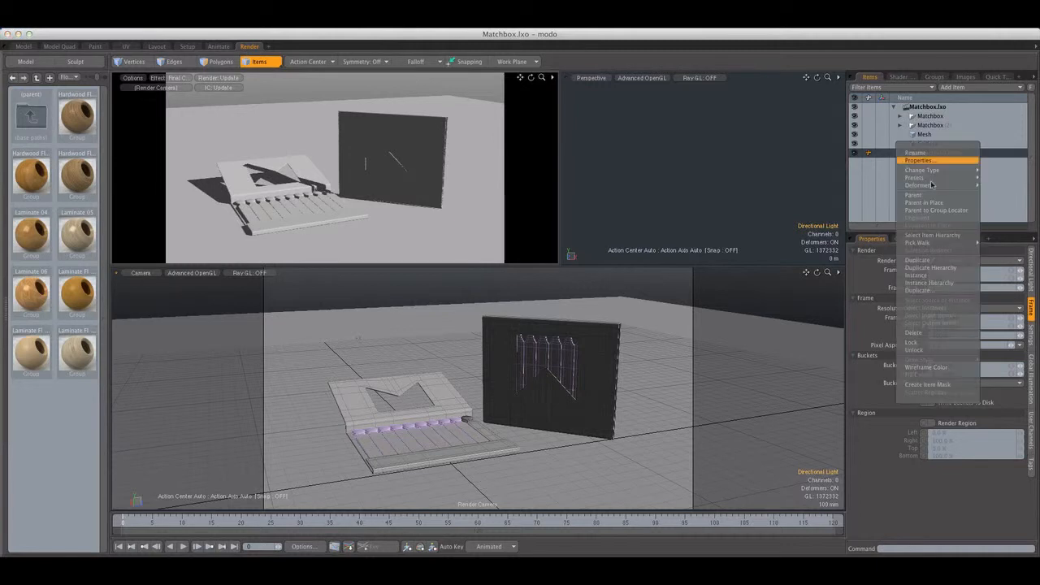
{"action": "left_click", "coordinate": [913, 332]}
{"action": "left_click", "coordinate": [477, 234]}
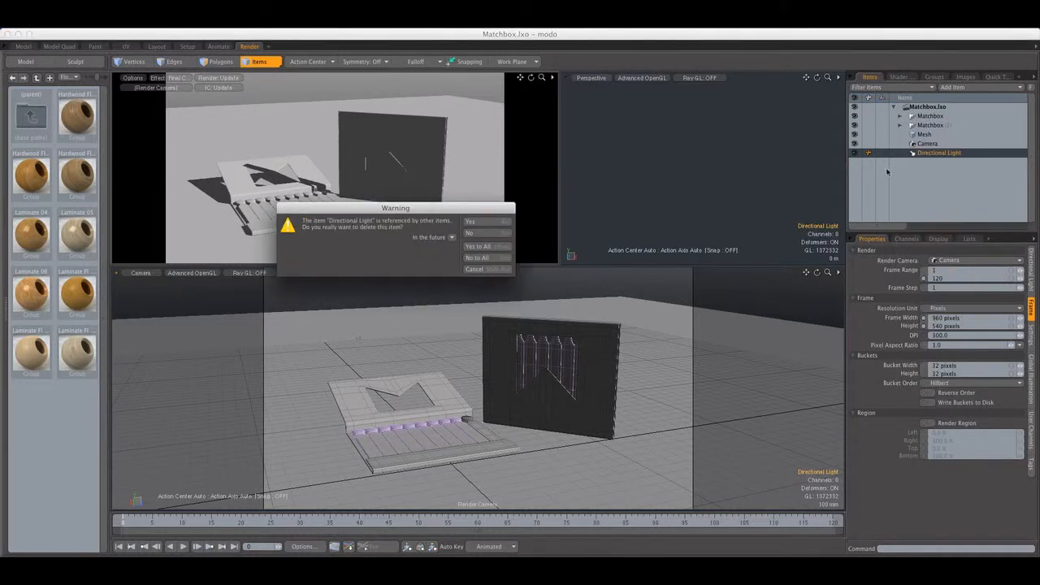
{"action": "left_click", "coordinate": [476, 247]}
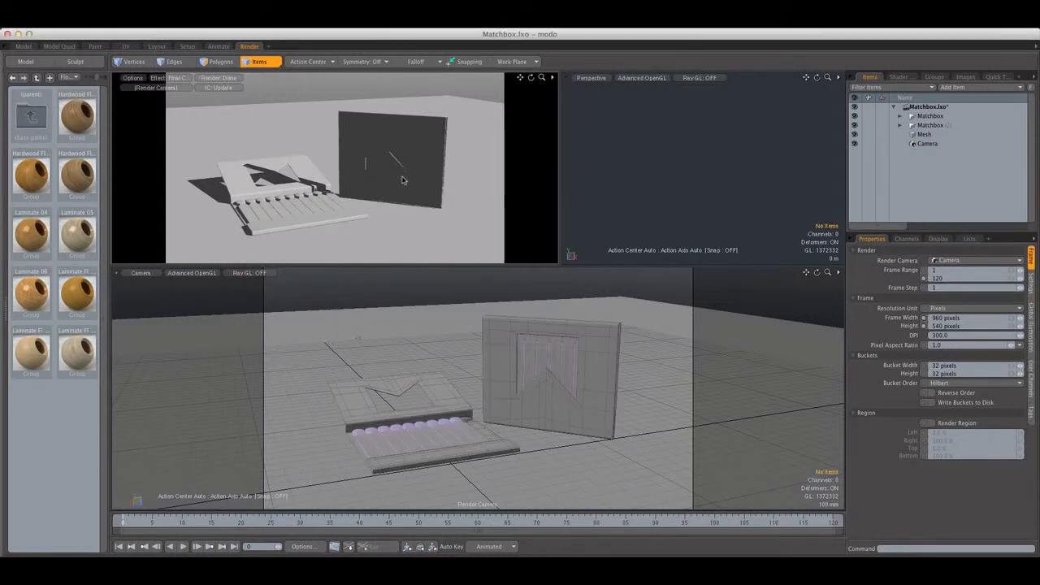
Add an area light and aim it at the matchbooks through its own view, rotated about -29° in X and -207° in Y
{"action": "left_click", "coordinate": [182, 29]}
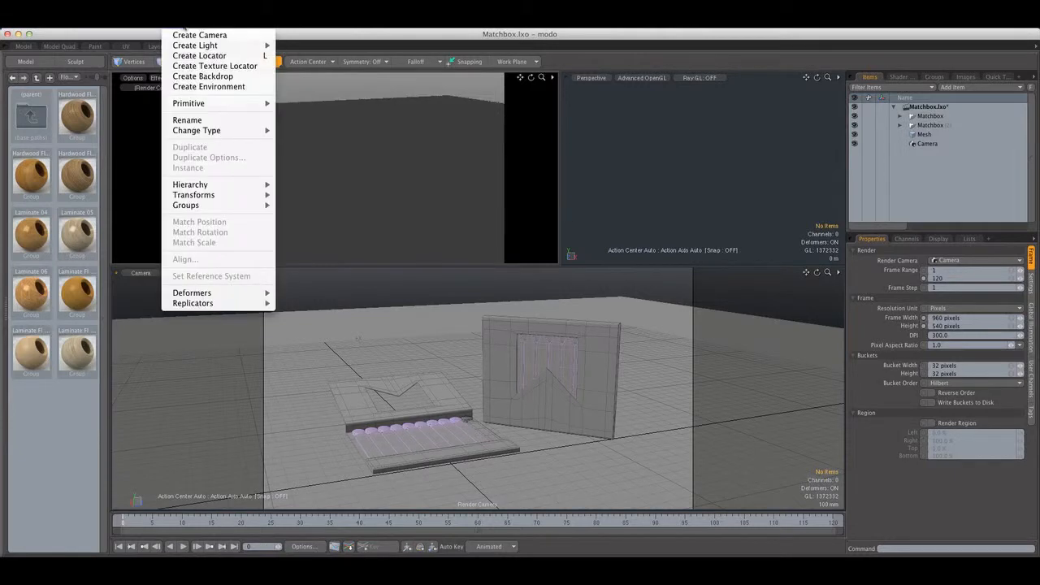
{"action": "mouse_move", "coordinate": [251, 45]}
{"action": "left_click", "coordinate": [301, 46]}
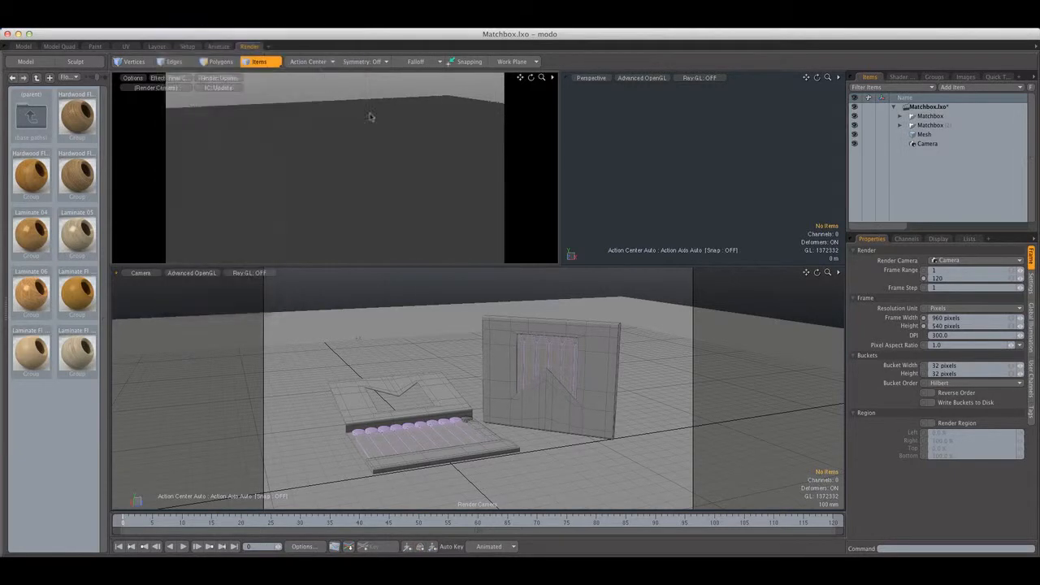
{"action": "left_click", "coordinate": [143, 273]}
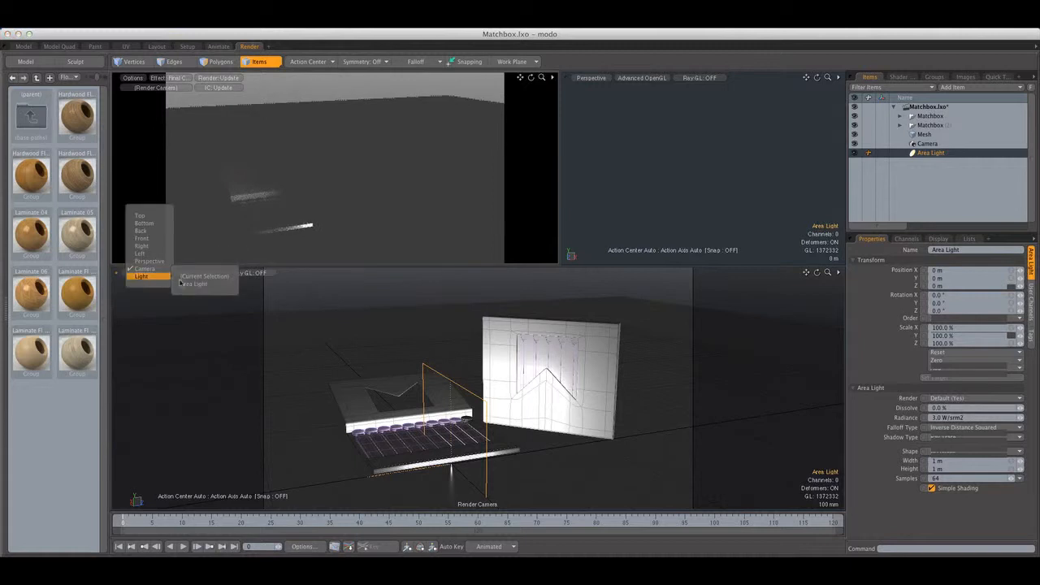
{"action": "left_click", "coordinate": [199, 284]}
{"action": "scroll", "coordinate": [485, 347], "scroll_direction": "down", "scroll_amount": 5}
{"action": "mouse_move", "coordinate": [485, 349]}
{"action": "left_mouse_down", "text": "alt"}
{"action": "mouse_move", "coordinate": [496, 338]}
{"action": "mouse_move", "coordinate": [470, 361]}
{"action": "mouse_move", "coordinate": [576, 327]}
{"action": "mouse_move", "coordinate": [599, 354]}
{"action": "mouse_move", "coordinate": [515, 353]}
{"action": "mouse_move", "coordinate": [585, 355]}
{"action": "mouse_move", "coordinate": [506, 339]}
{"action": "mouse_move", "coordinate": [512, 351]}
{"action": "mouse_move", "coordinate": [494, 348]}
{"action": "left_mouse_up", "text": "alt"}
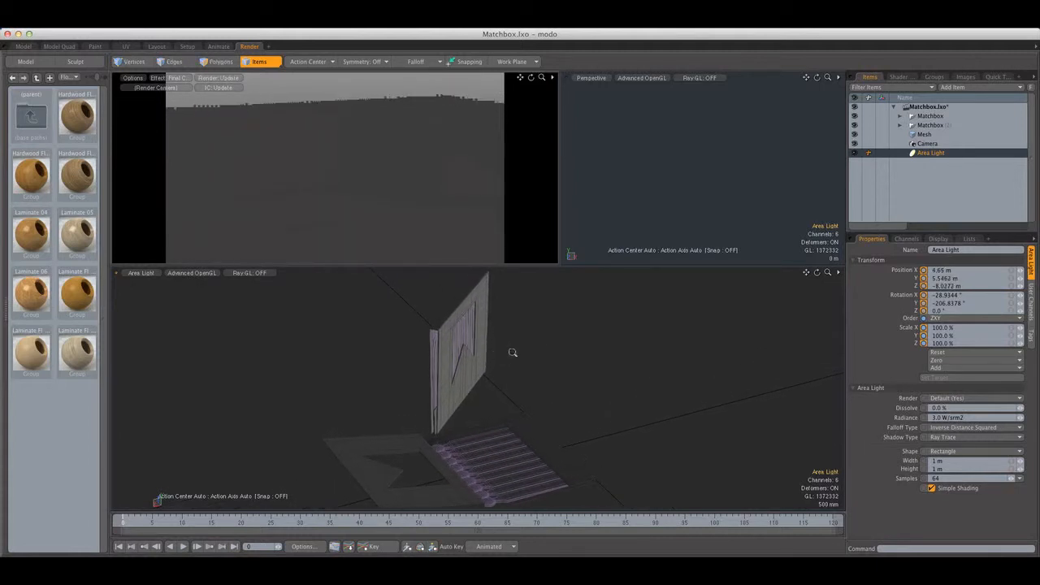
Switch to a perspective view, activate Transform on the area light and set the action center to Local
{"action": "key", "text": "ctrl+space"}
{"action": "left_click", "coordinate": [301, 290]}
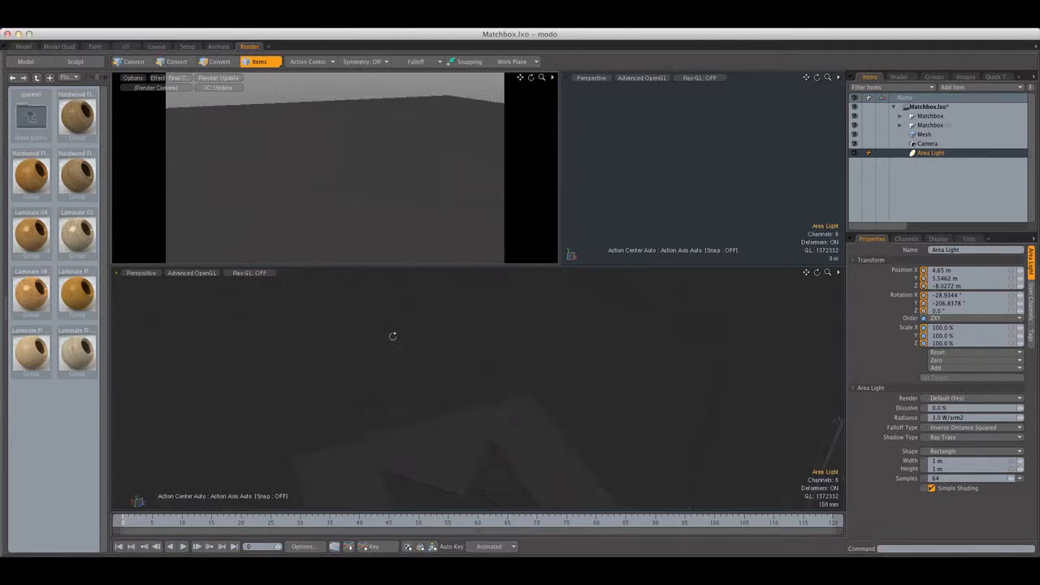
{"action": "left_click_drag", "start_coordinate": [387, 342], "coordinate": [358, 364], "text": "alt"}
{"action": "scroll", "coordinate": [304, 344], "scroll_direction": "down", "scroll_amount": 3}
{"action": "key", "text": "y"}
{"action": "mouse_move", "coordinate": [306, 344]}
{"action": "left_mouse_down", "text": "alt"}
{"action": "mouse_move", "coordinate": [340, 351]}
{"action": "mouse_move", "coordinate": [326, 346]}
{"action": "left_mouse_up", "text": "alt"}
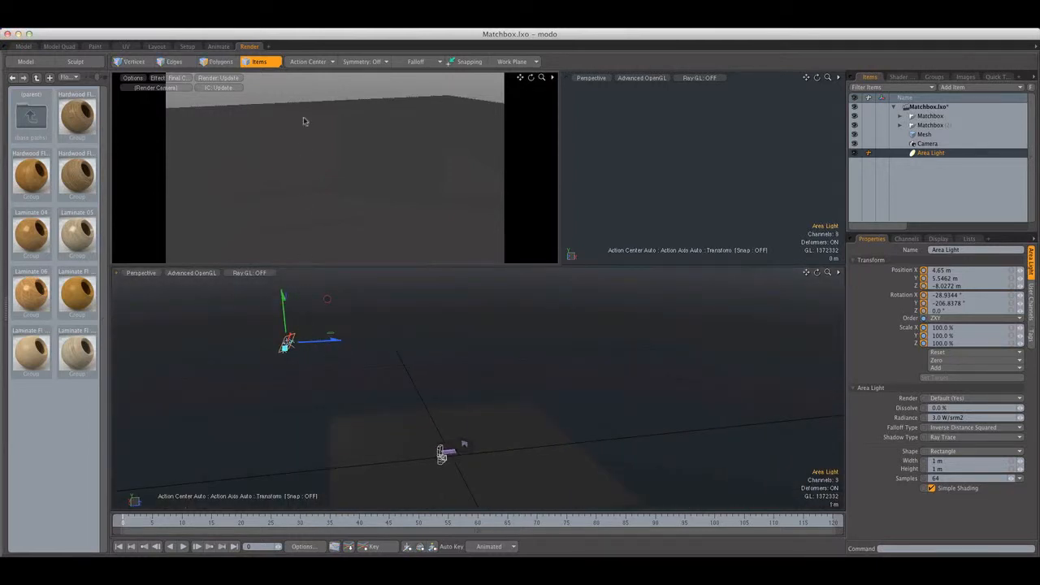
{"action": "left_click", "coordinate": [314, 64]}
{"action": "left_click", "coordinate": [311, 117]}
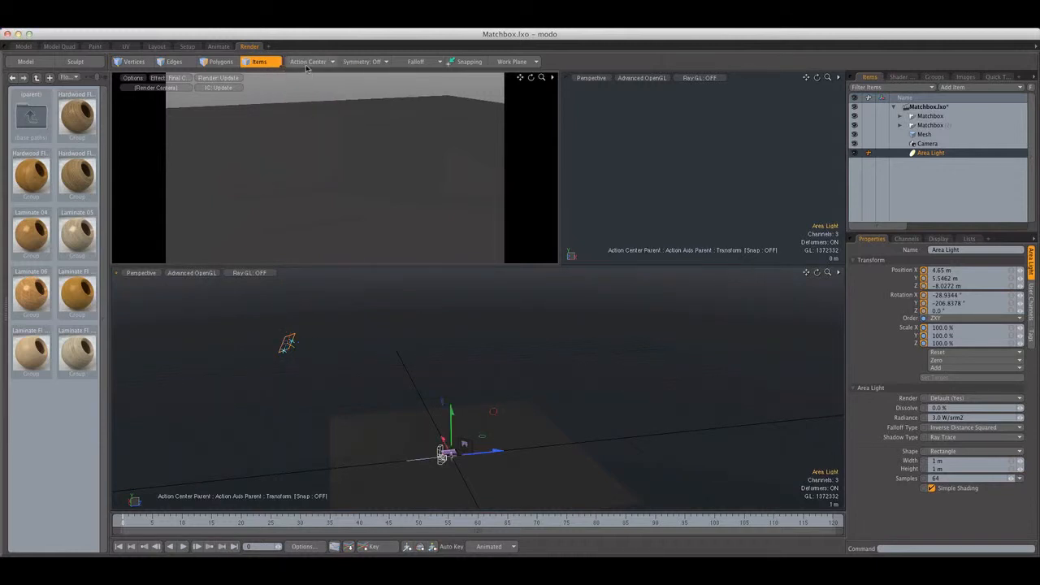
{"action": "left_click", "coordinate": [312, 63]}
{"action": "left_click", "coordinate": [309, 126]}
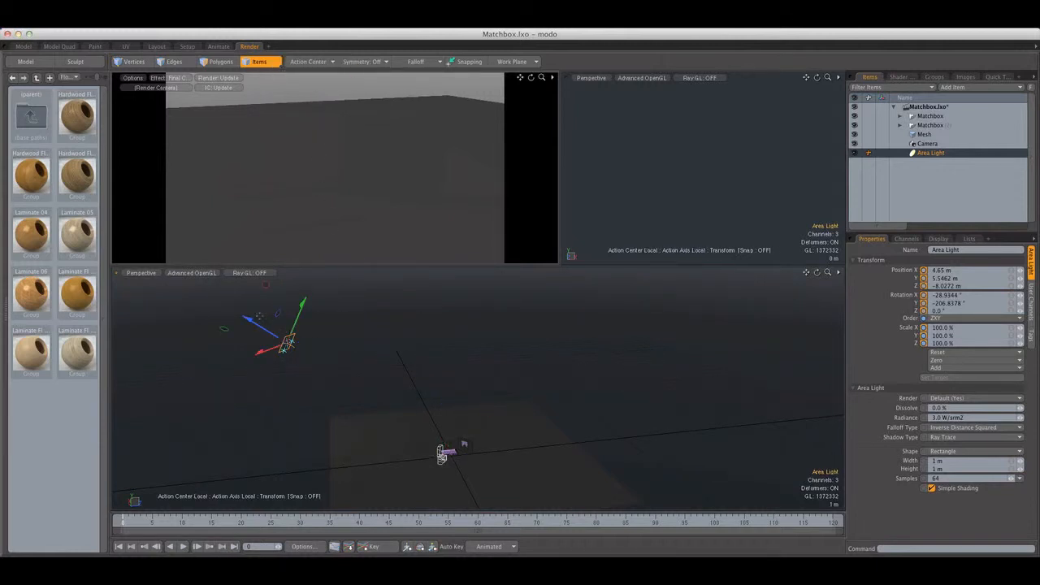
Move the area light closer, to about X 2.16 m, Y 2.5 m, Z -3.11 m, and enlarge it to 3 m by 2.55 m
{"action": "left_click_drag", "start_coordinate": [286, 343], "coordinate": [405, 416]}
{"action": "left_click_drag", "start_coordinate": [286, 343], "coordinate": [361, 305], "text": "alt"}
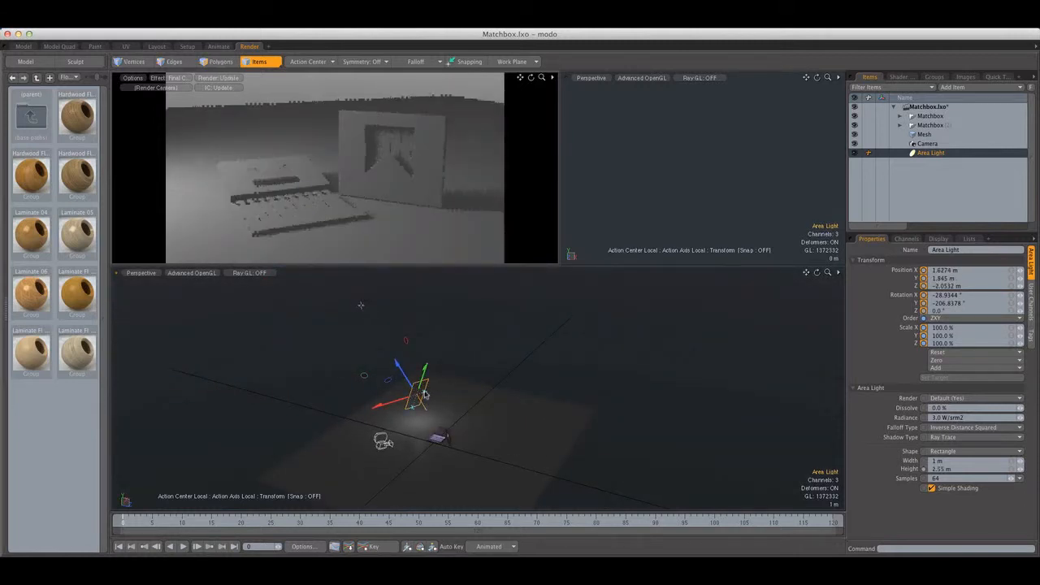
{"action": "left_click_drag", "start_coordinate": [397, 363], "coordinate": [386, 346]}
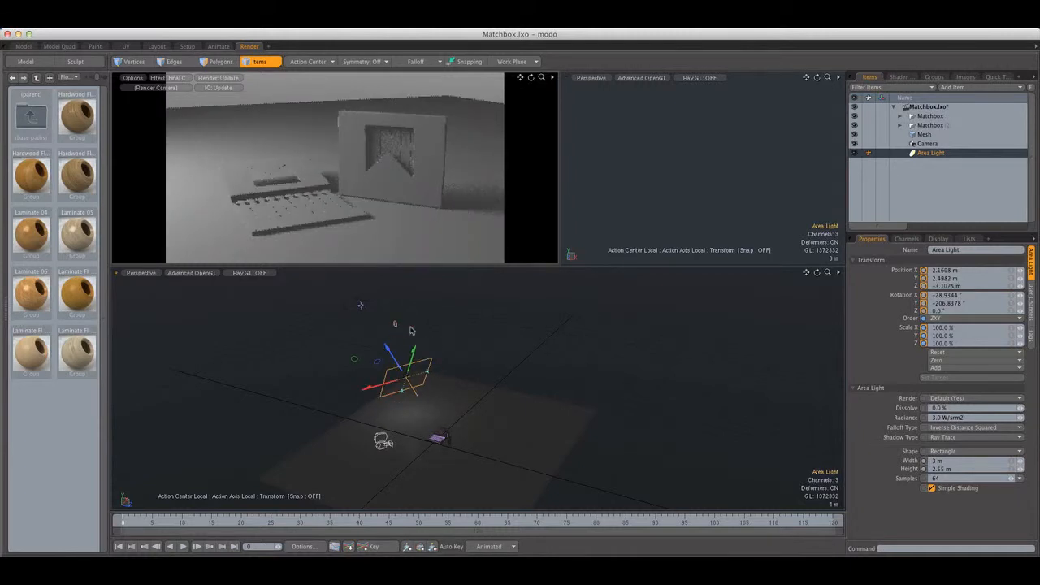
{"action": "key", "text": "q"}
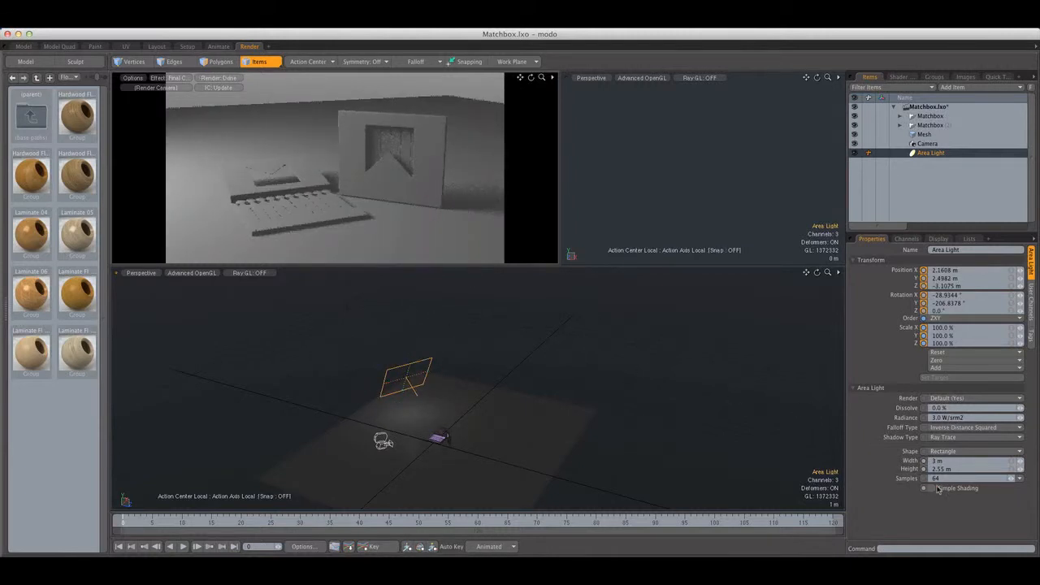
Turn off Simple Shading for the area light and set its samples to 128
{"action": "left_click", "coordinate": [936, 487]}
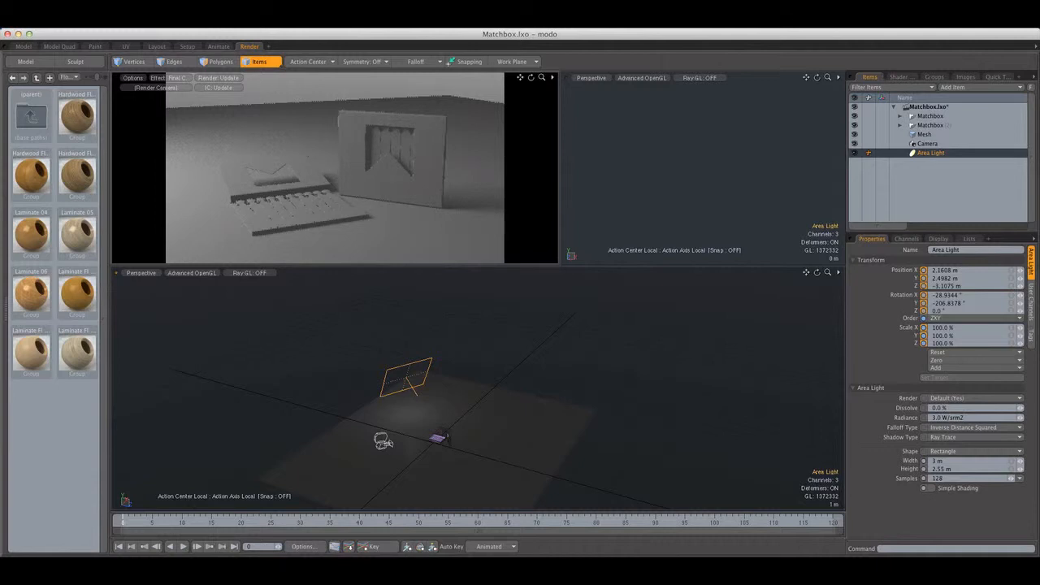
Add a dome light, turn off its Simple Shading and open its sample count for editing
{"action": "left_click", "coordinate": [171, 29]}
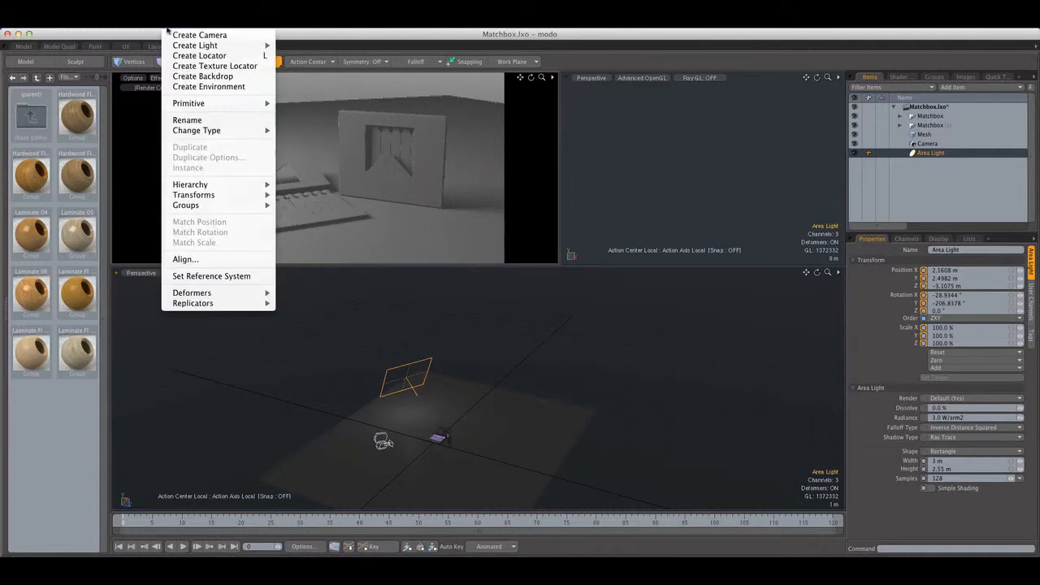
{"action": "mouse_move", "coordinate": [244, 45]}
{"action": "left_click", "coordinate": [301, 76]}
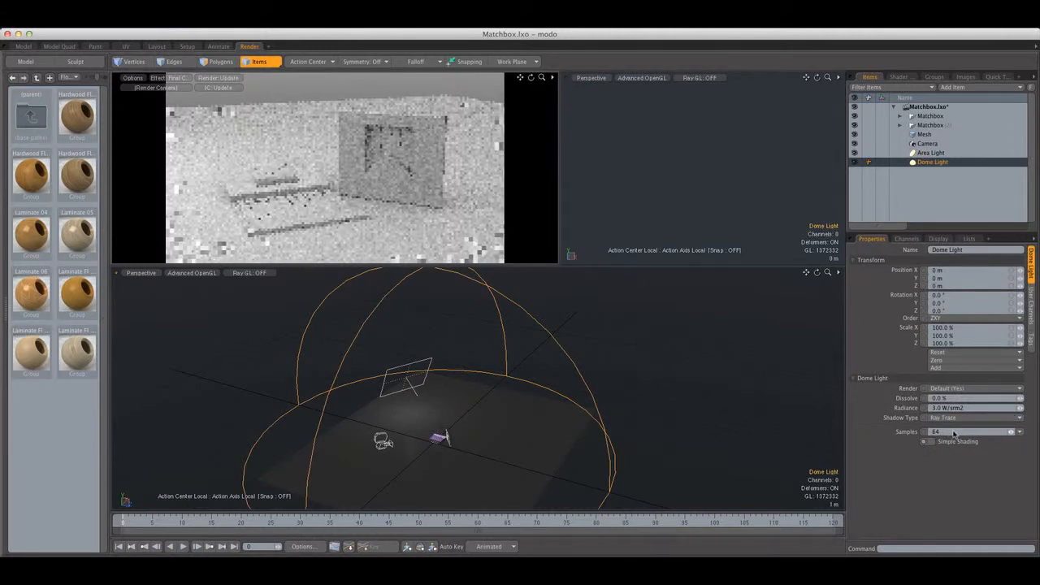
{"action": "left_click", "coordinate": [956, 432]}
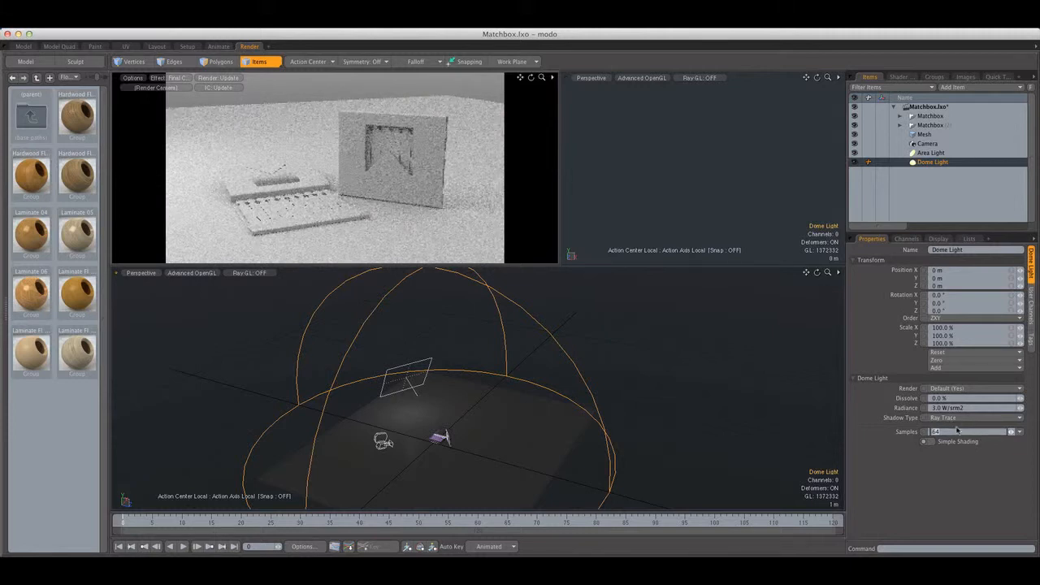
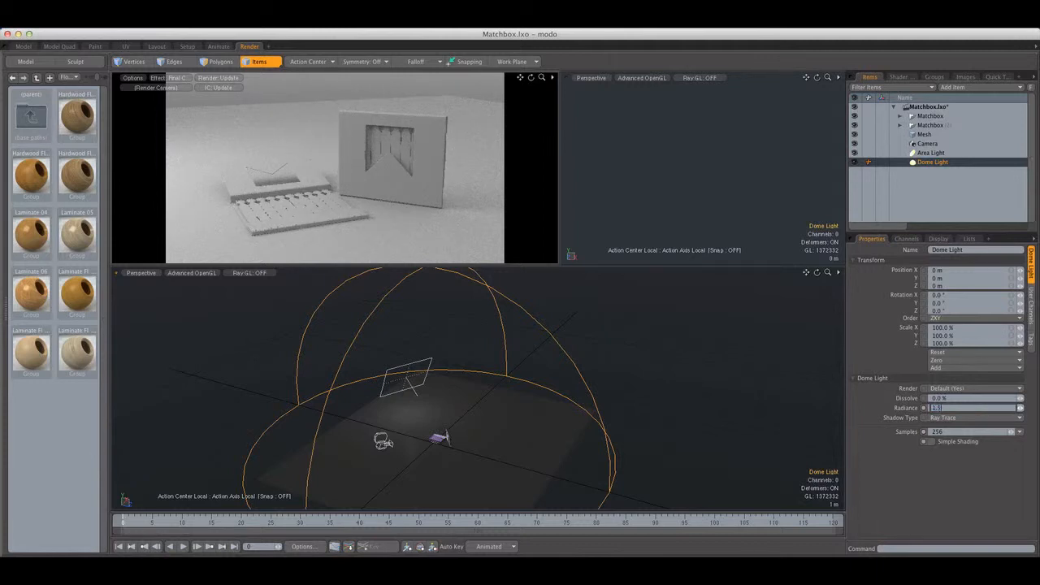
Set the dome light's radiance to 1.5 W/srm2 and enable indirect illumination for the render with ambient intensity 0
{"action": "key", "text": "Return"}
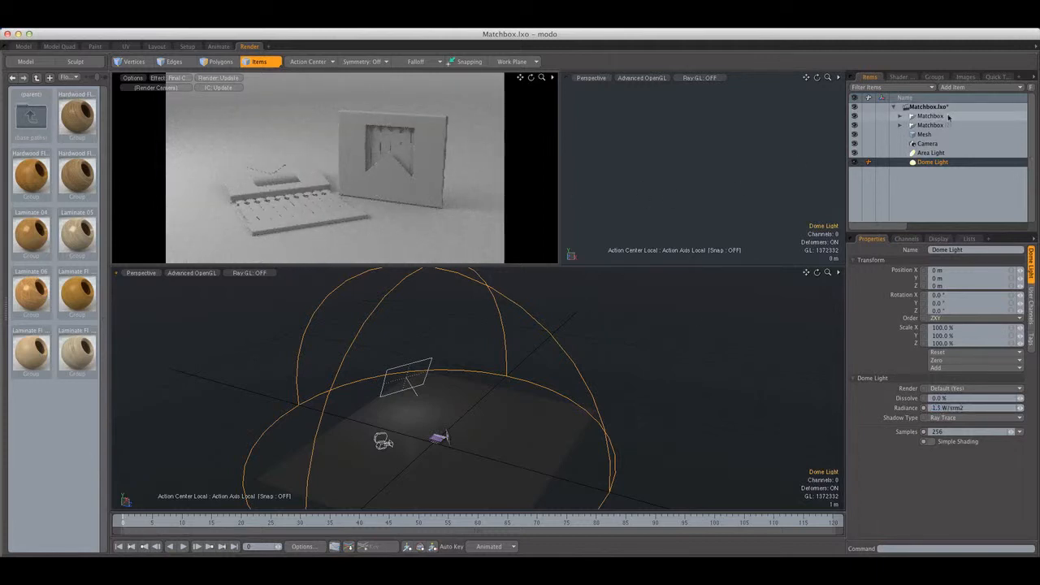
{"action": "left_click", "coordinate": [898, 77]}
{"action": "left_click", "coordinate": [908, 108]}
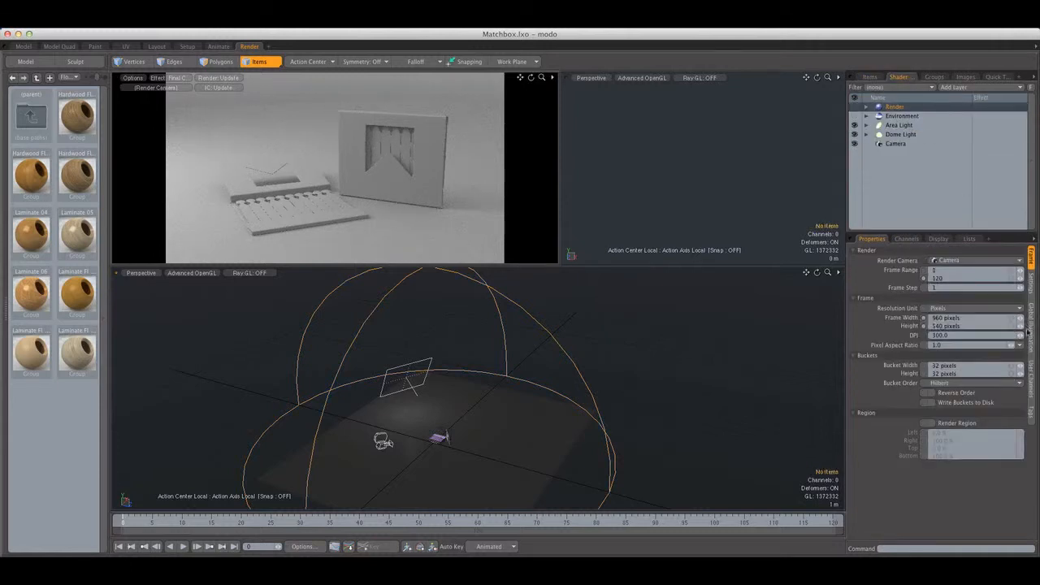
{"action": "left_click", "coordinate": [1033, 335]}
{"action": "left_click", "coordinate": [941, 291]}
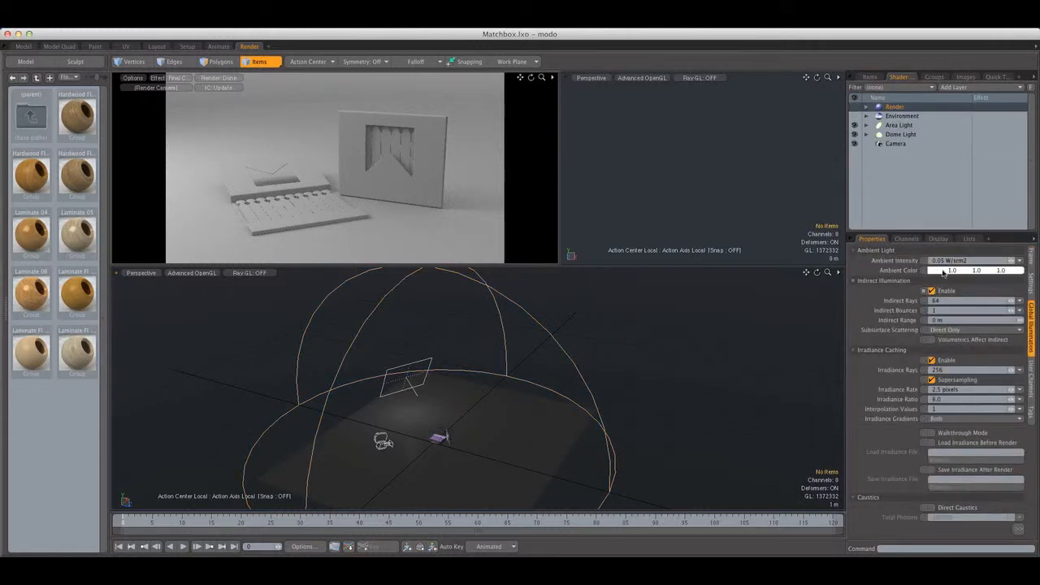
{"action": "type", "text": "0"}
{"action": "key", "text": "Return"}
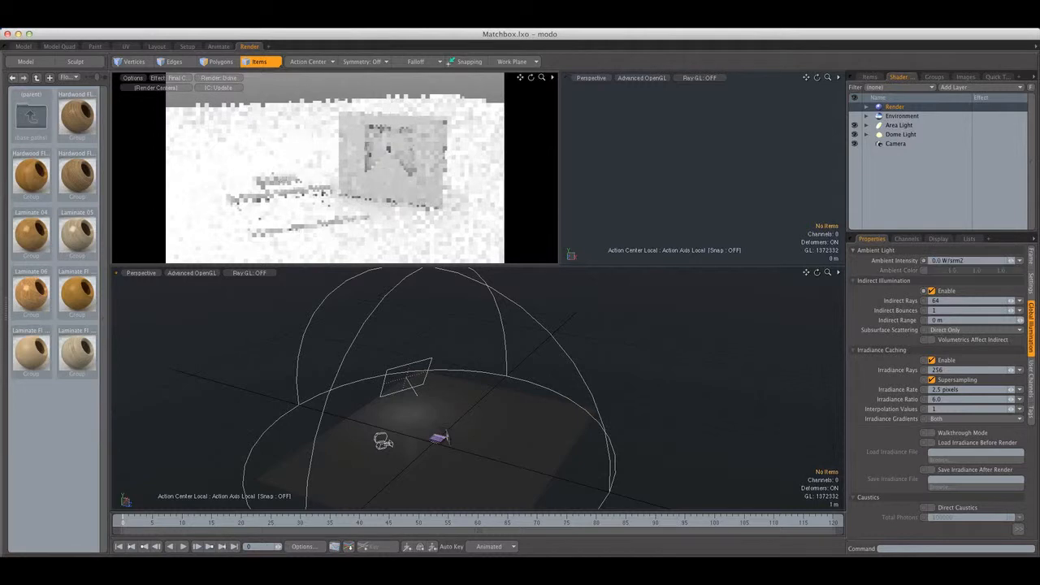
Make the environment invisible to indirect rays
{"action": "left_click", "coordinate": [874, 117]}
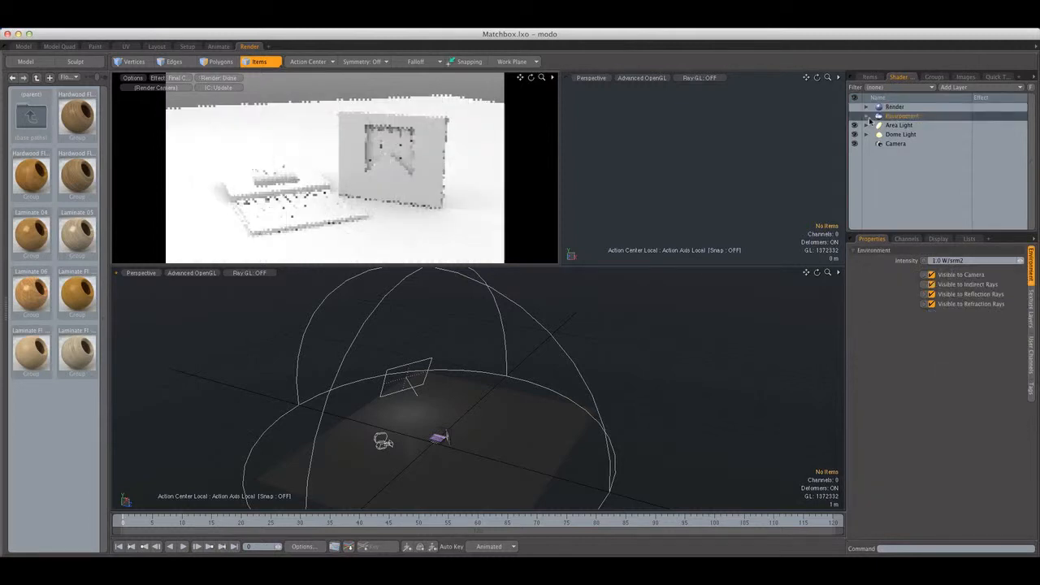
{"action": "left_click", "coordinate": [867, 117]}
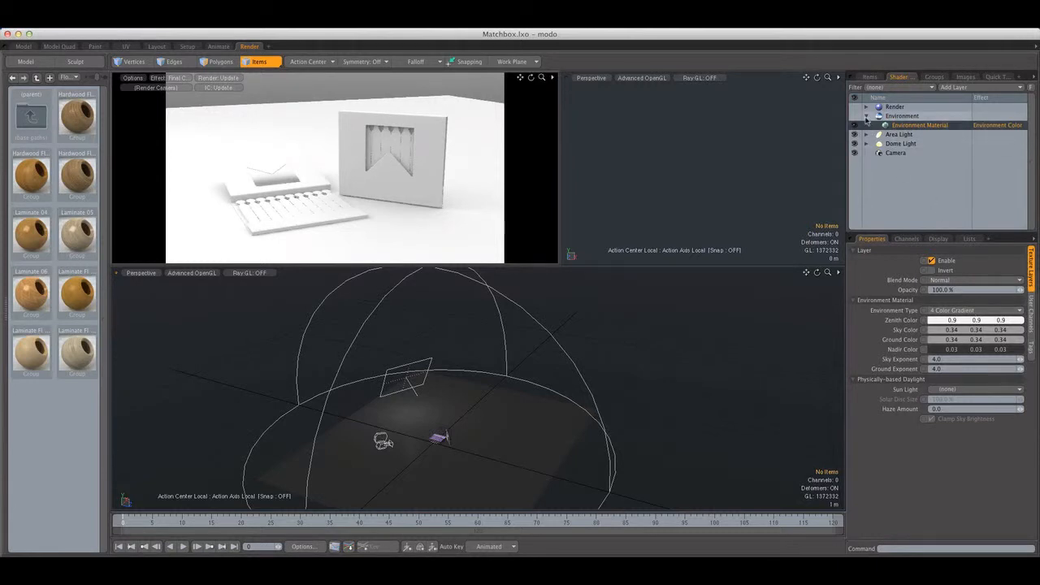
{"action": "left_click", "coordinate": [867, 117]}
{"action": "left_click", "coordinate": [1033, 274]}
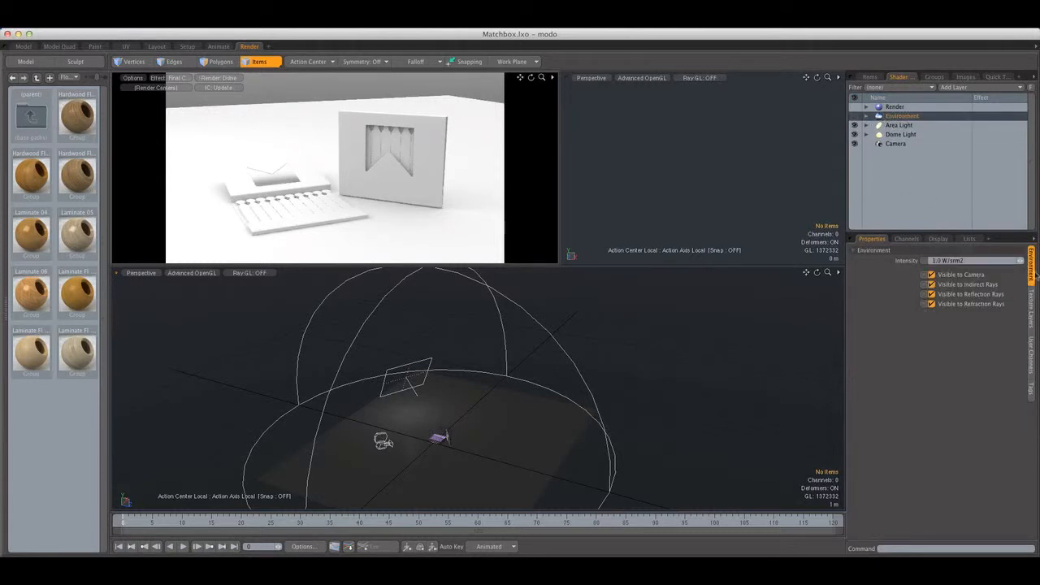
{"action": "left_click", "coordinate": [932, 285]}
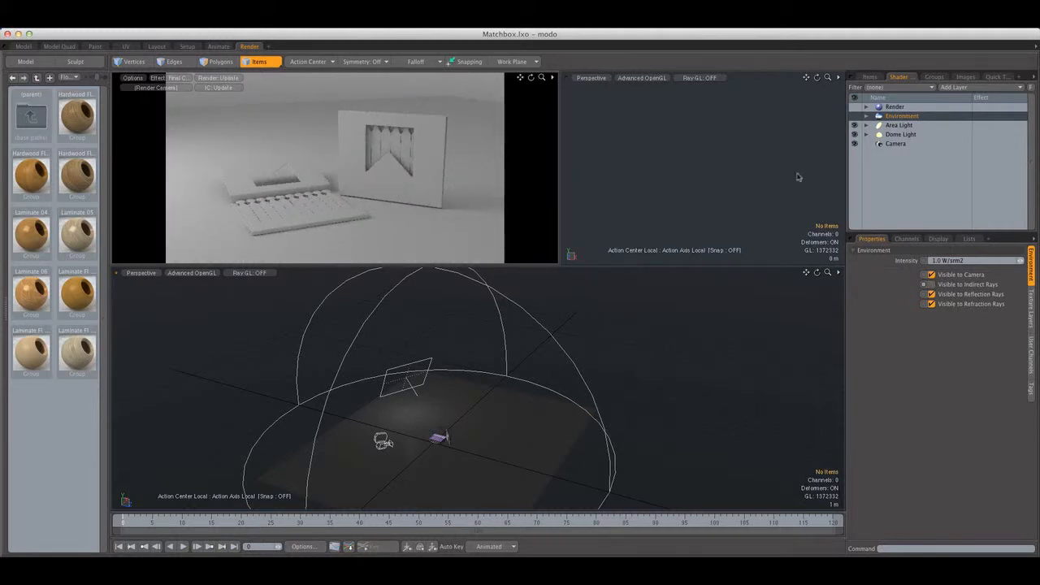
Rename the ground plane's mesh item as Floor
{"action": "left_click", "coordinate": [869, 76]}
{"action": "left_click", "coordinate": [924, 134]}
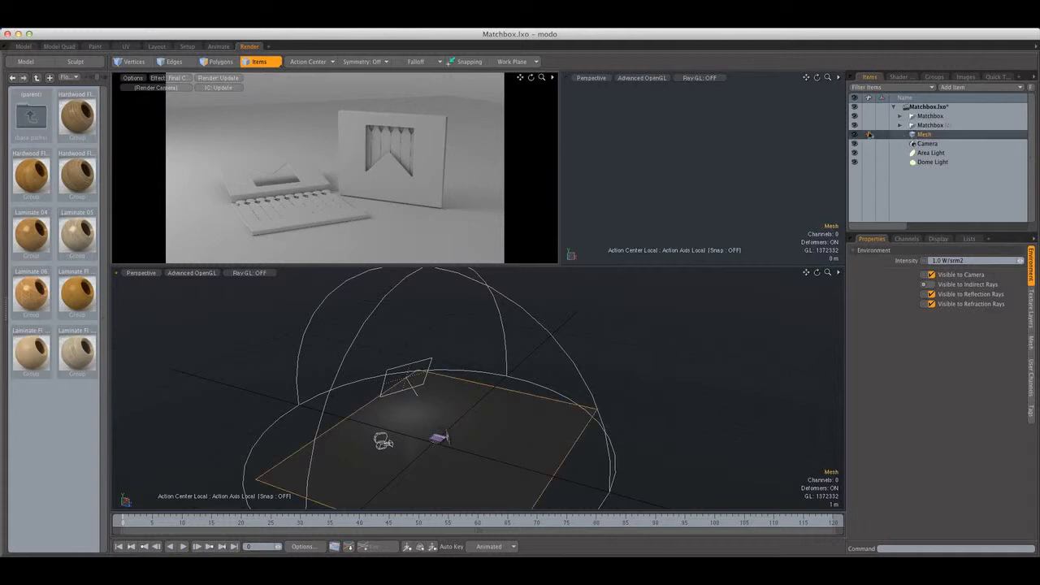
{"action": "double_click", "coordinate": [926, 134]}
{"action": "type", "text": "Fl"}
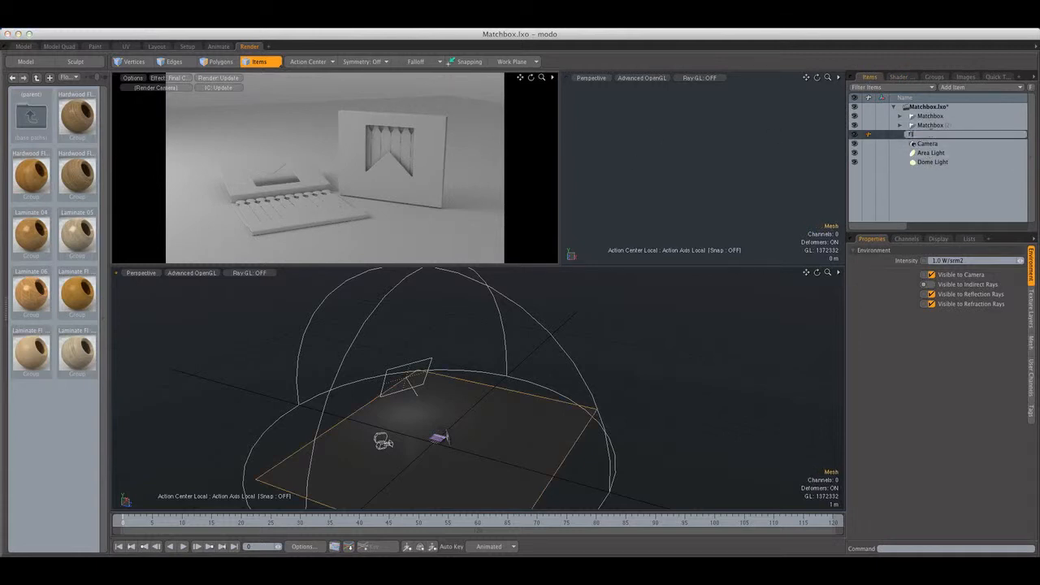
{"action": "type", "text": "oor"}
{"action": "key", "text": "Return"}
Select the ground plane polygon and assign it a new material named Floor
{"action": "left_click", "coordinate": [221, 62]}
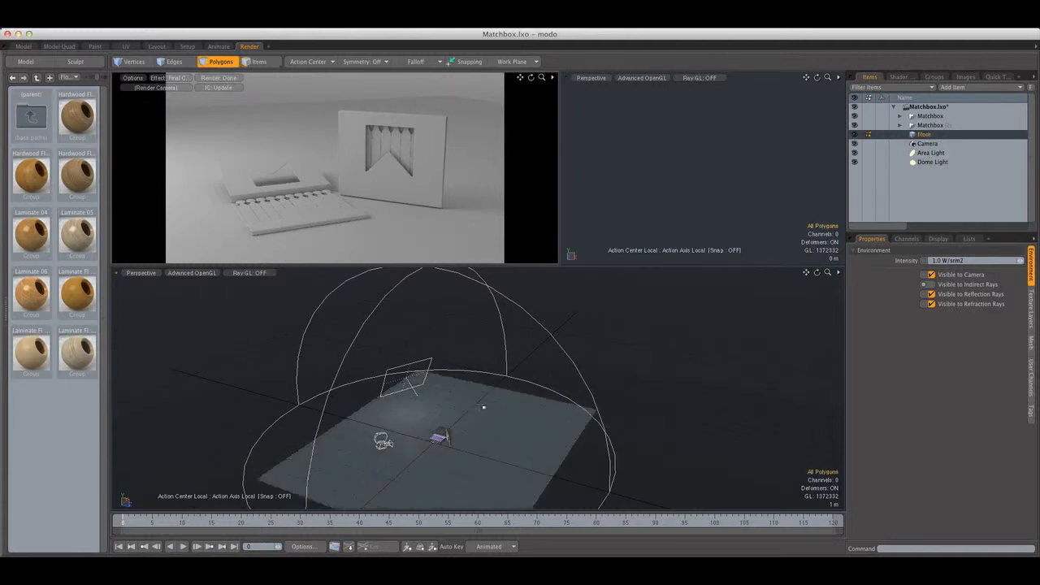
{"action": "left_click", "coordinate": [484, 407]}
{"action": "key", "text": "shift+a"}
{"action": "mouse_move", "coordinate": [515, 404]}
{"action": "left_mouse_down", "text": "alt"}
{"action": "mouse_move", "coordinate": [512, 381]}
{"action": "mouse_move", "coordinate": [561, 366]}
{"action": "mouse_move", "coordinate": [580, 376]}
{"action": "mouse_move", "coordinate": [525, 390]}
{"action": "left_mouse_up", "text": "alt"}
{"action": "scroll", "coordinate": [561, 365], "scroll_direction": "up", "scroll_amount": 5}
{"action": "scroll", "coordinate": [580, 376], "scroll_direction": "down", "scroll_amount": 4}
{"action": "key", "text": "m"}
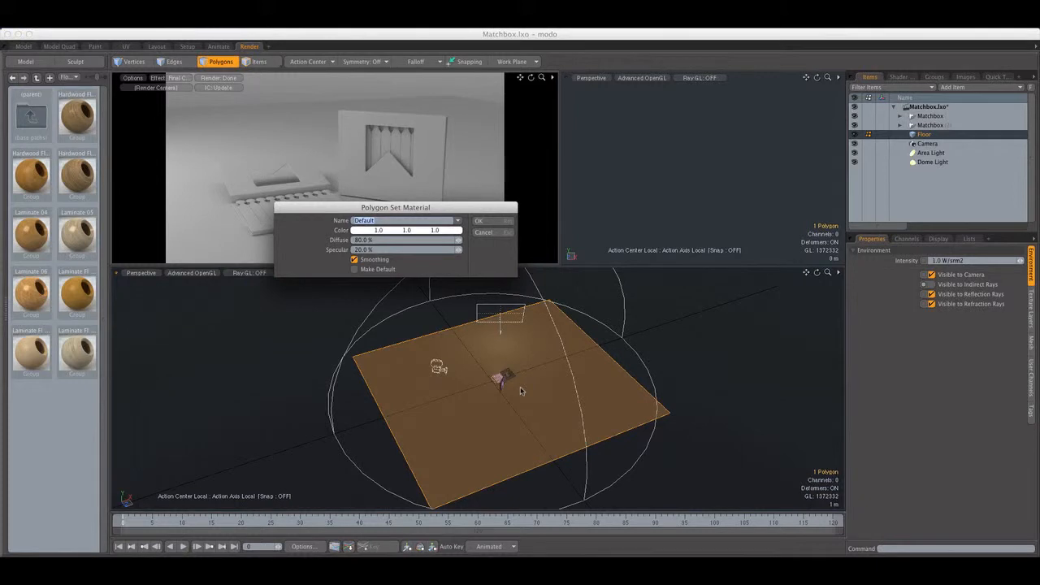
{"action": "type", "text": "Floor"}
{"action": "key", "text": "Return"}
{"action": "left_click", "coordinate": [683, 355]}
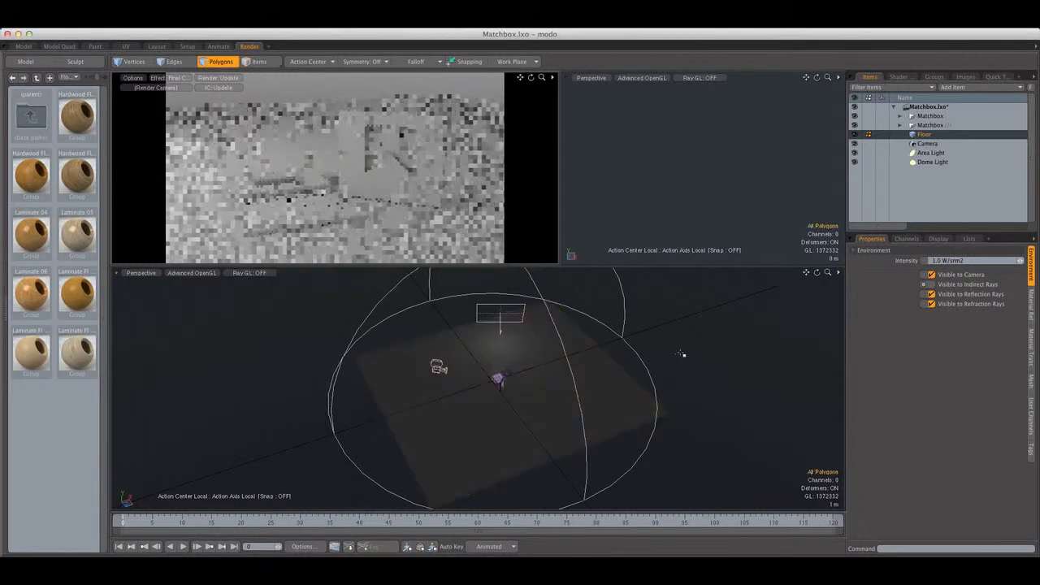
Move the Floor material group above the Base Shader in the shader tree
{"action": "left_click", "coordinate": [898, 77]}
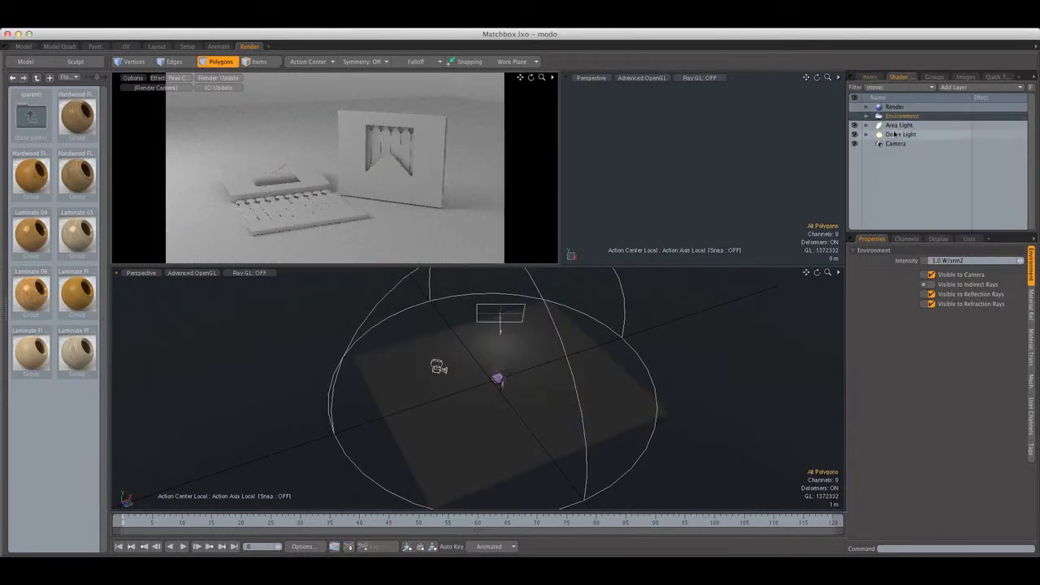
{"action": "left_click", "coordinate": [868, 117]}
{"action": "left_click", "coordinate": [867, 106]}
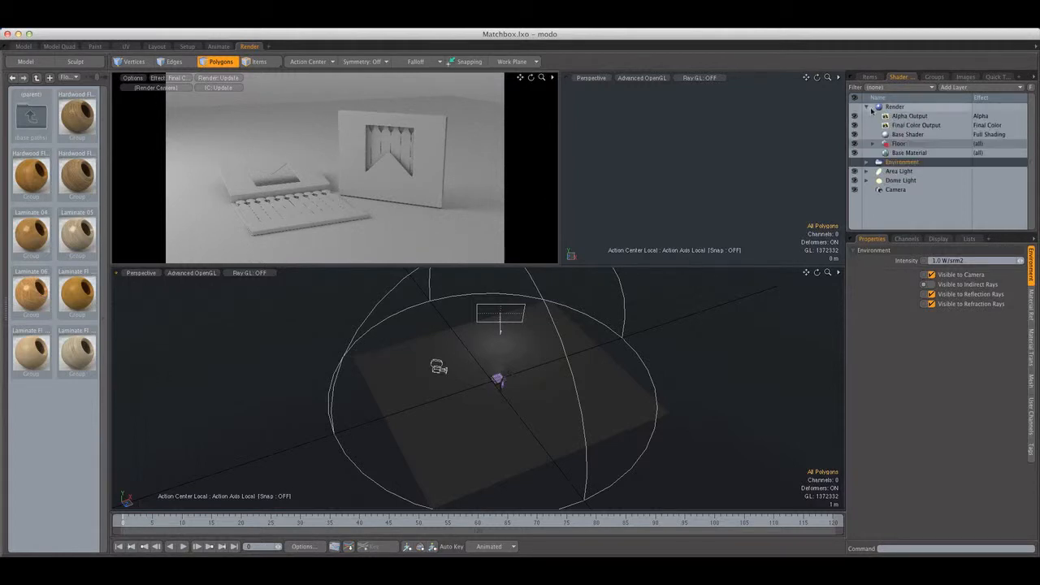
{"action": "left_click", "coordinate": [907, 135]}
{"action": "left_click_drag", "start_coordinate": [910, 144], "coordinate": [898, 133]}
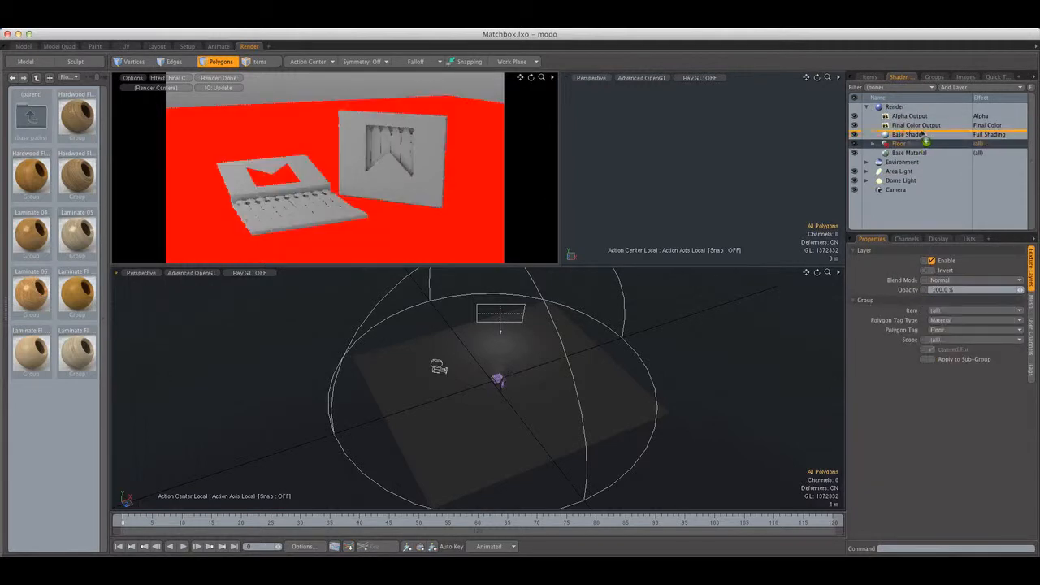
Set the Floor material's diffuse amount and specular amount both to 0%
{"action": "left_click", "coordinate": [870, 134]}
{"action": "left_click", "coordinate": [908, 143]}
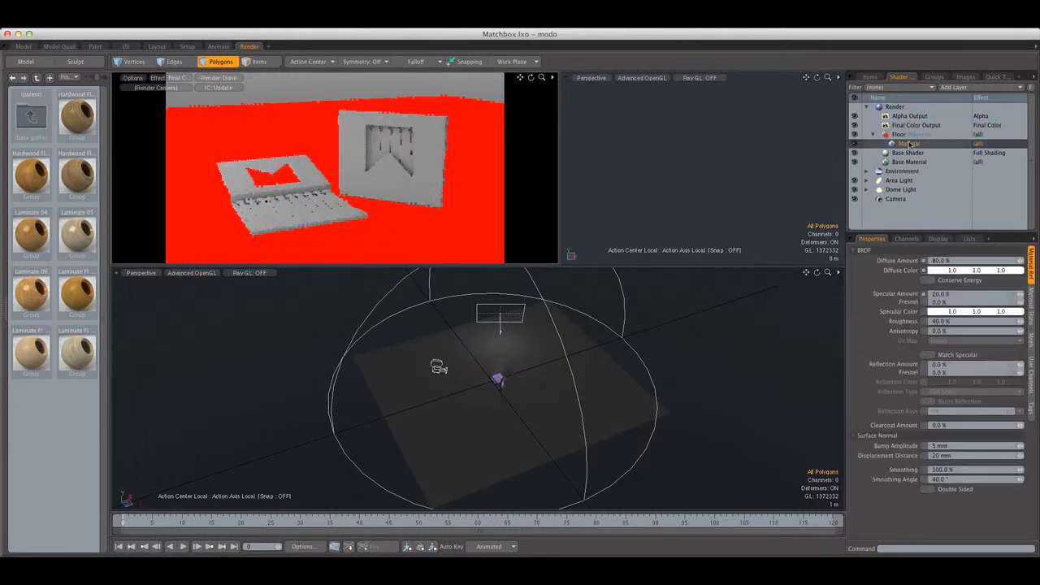
{"action": "left_click", "coordinate": [965, 261]}
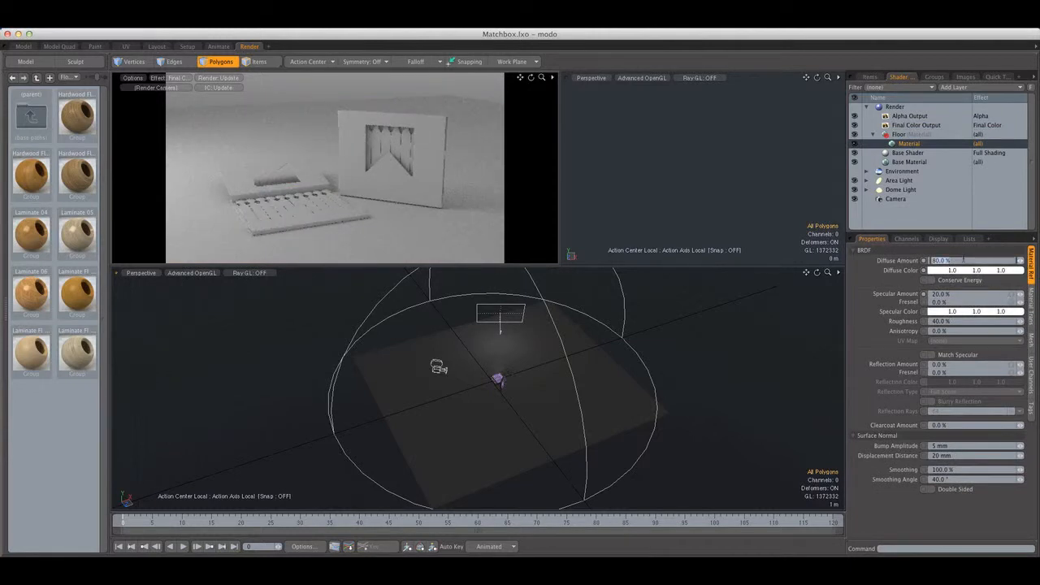
{"action": "type", "text": "0"}
{"action": "key", "text": "Tab"}
{"action": "type", "text": "0"}
{"action": "key", "text": "Return"}
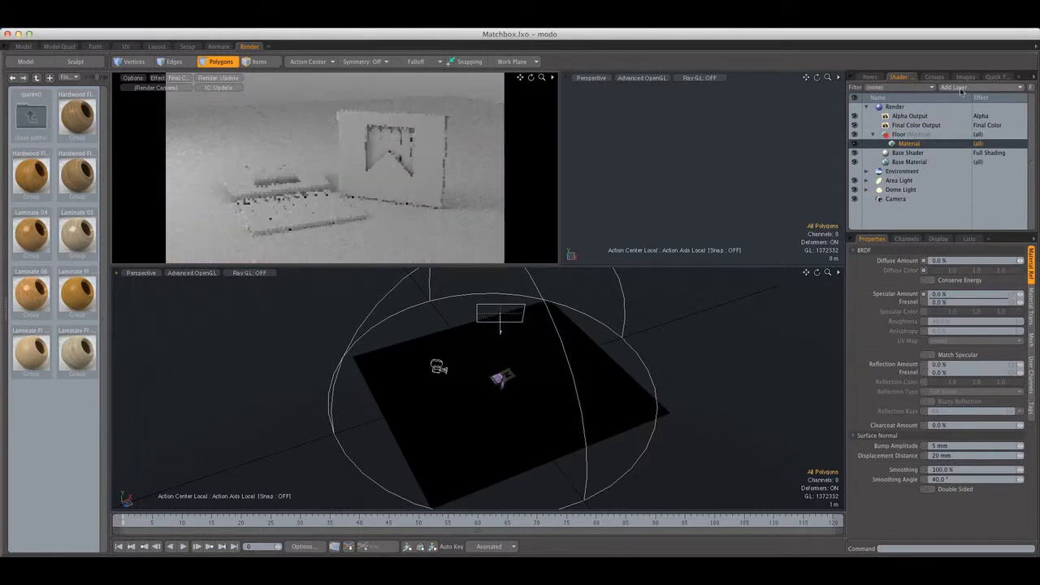
Add a shader to the Floor group and set its alpha type to Shadow Catcher
{"action": "left_click", "coordinate": [952, 87]}
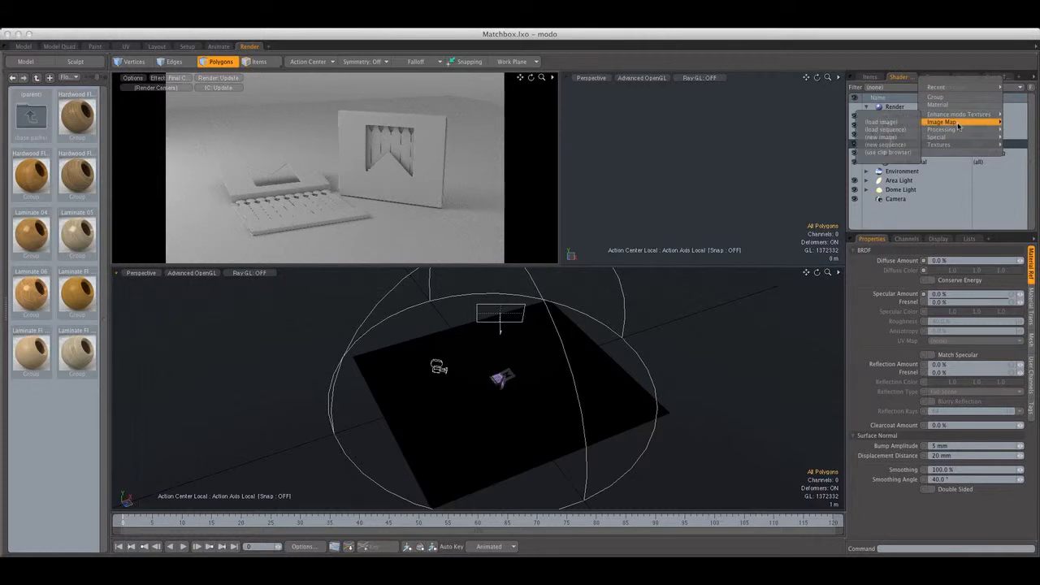
{"action": "mouse_move", "coordinate": [945, 137]}
{"action": "left_click", "coordinate": [874, 152]}
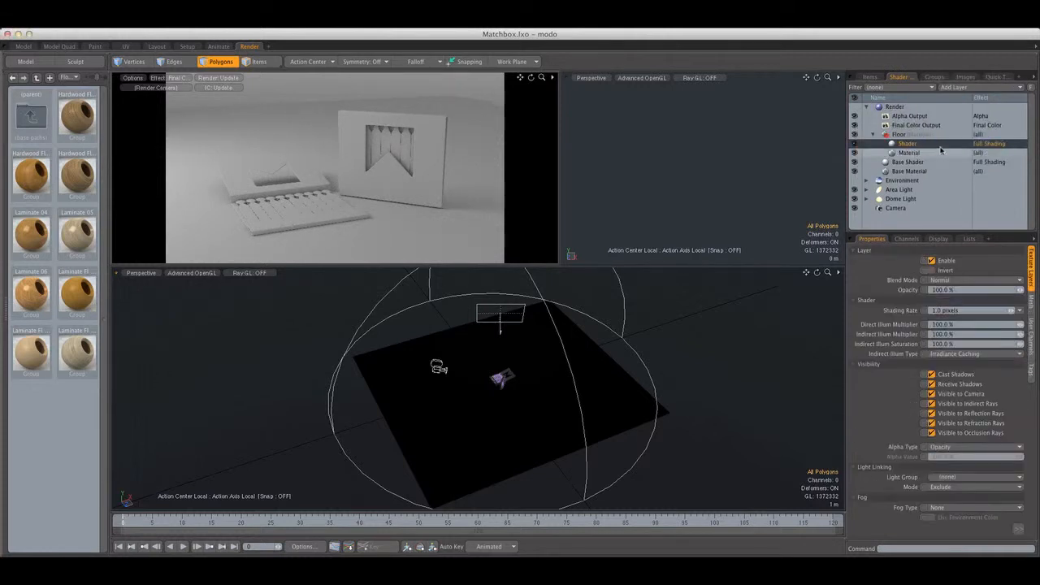
{"action": "left_click", "coordinate": [958, 449]}
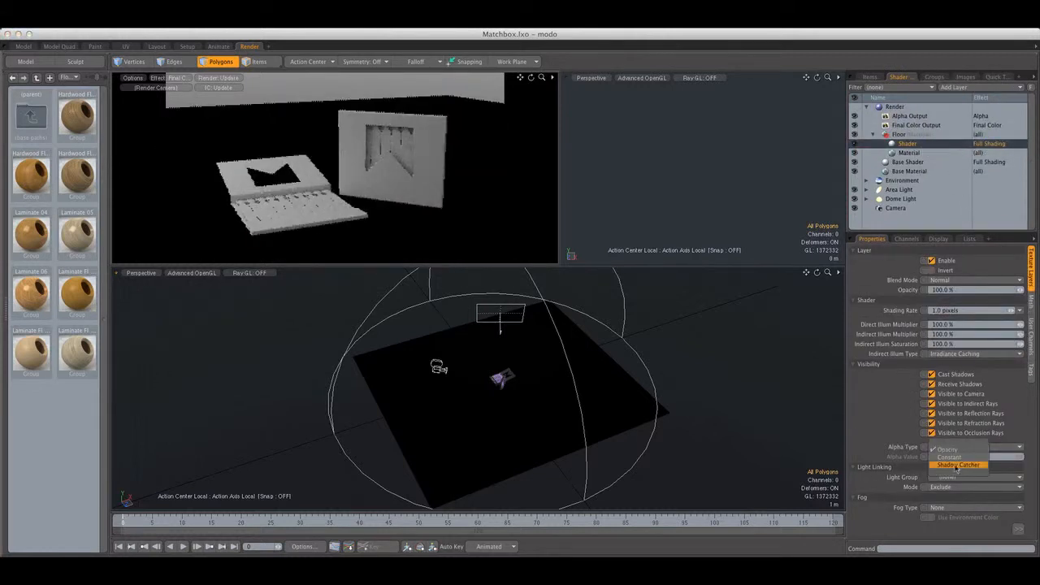
{"action": "left_click", "coordinate": [957, 467]}
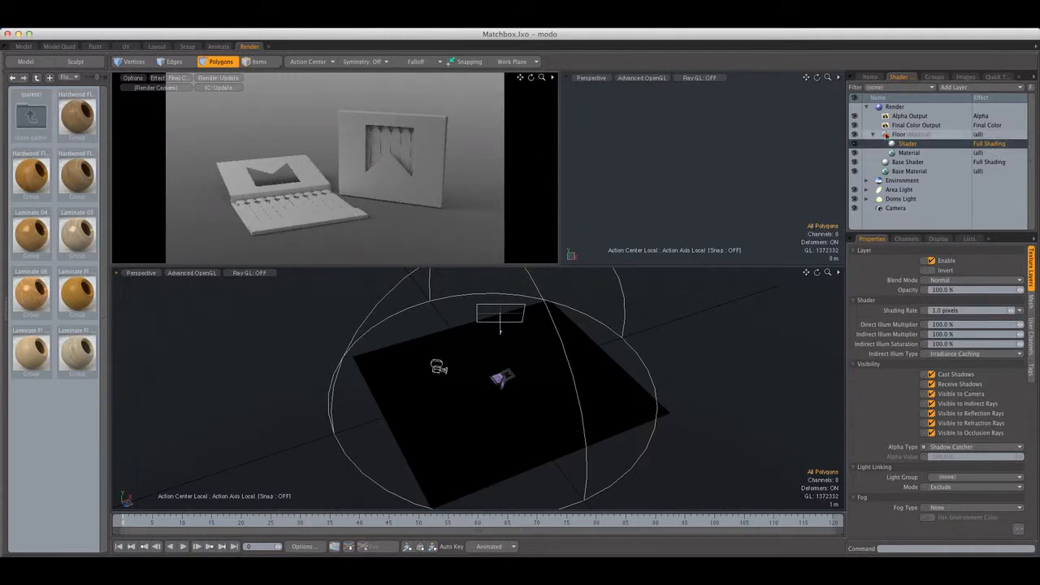
{"action": "left_click", "coordinate": [879, 135]}
{"action": "left_click", "coordinate": [874, 135]}
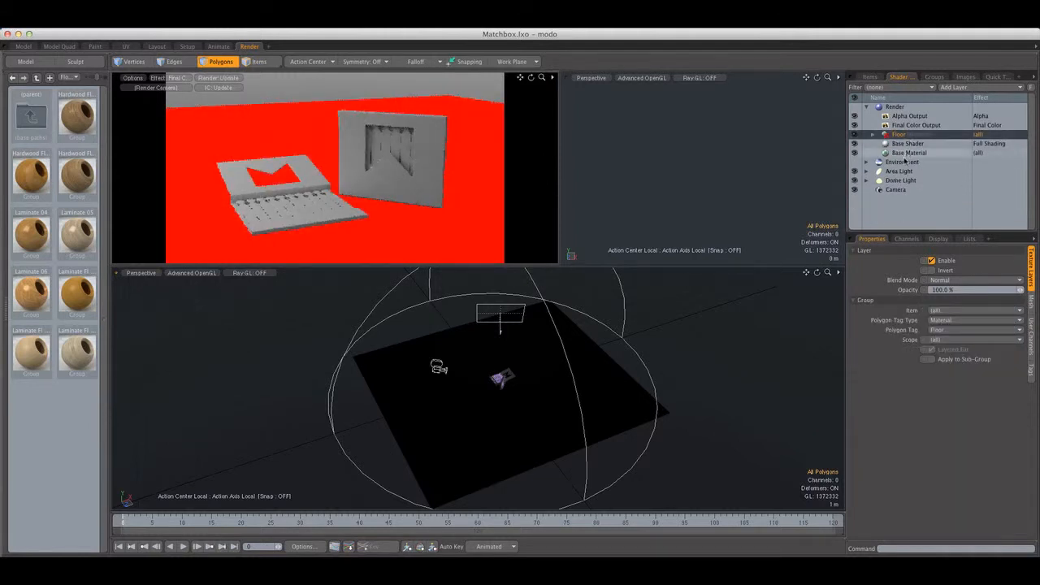
{"action": "left_click", "coordinate": [912, 163]}
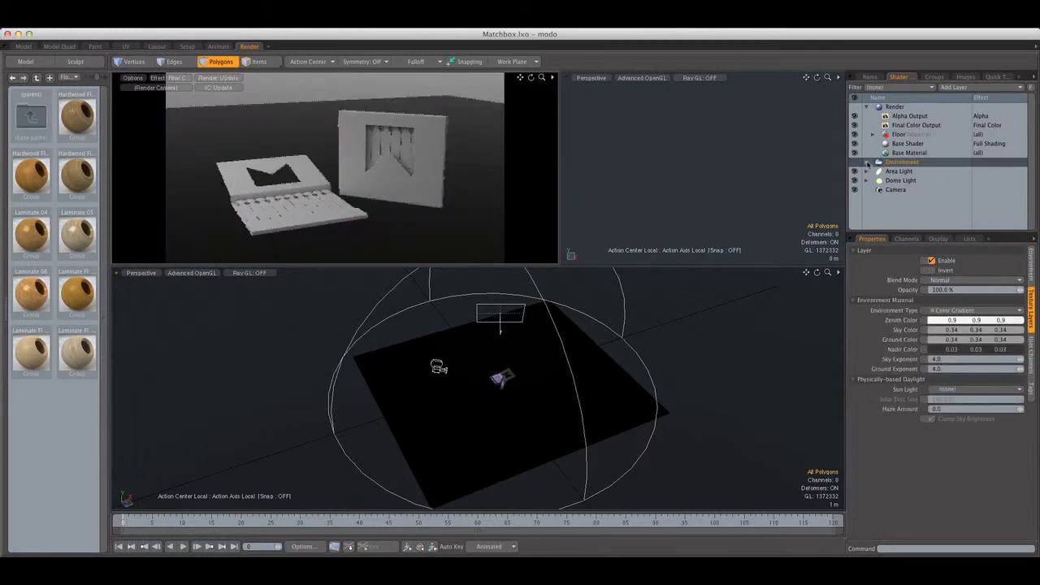
{"action": "left_click", "coordinate": [883, 136]}
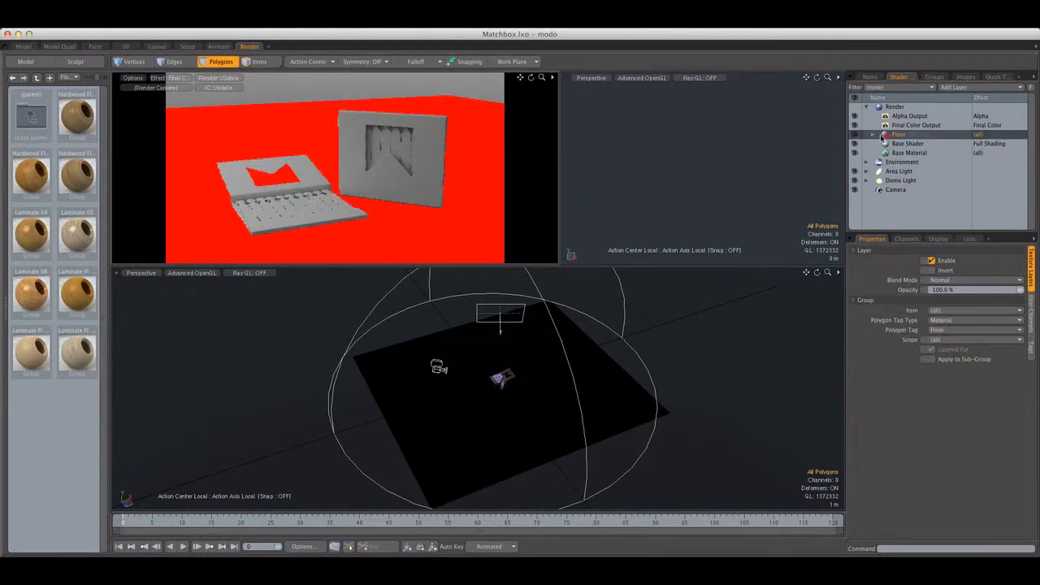
{"action": "left_click", "coordinate": [873, 135]}
{"action": "left_click", "coordinate": [904, 144]}
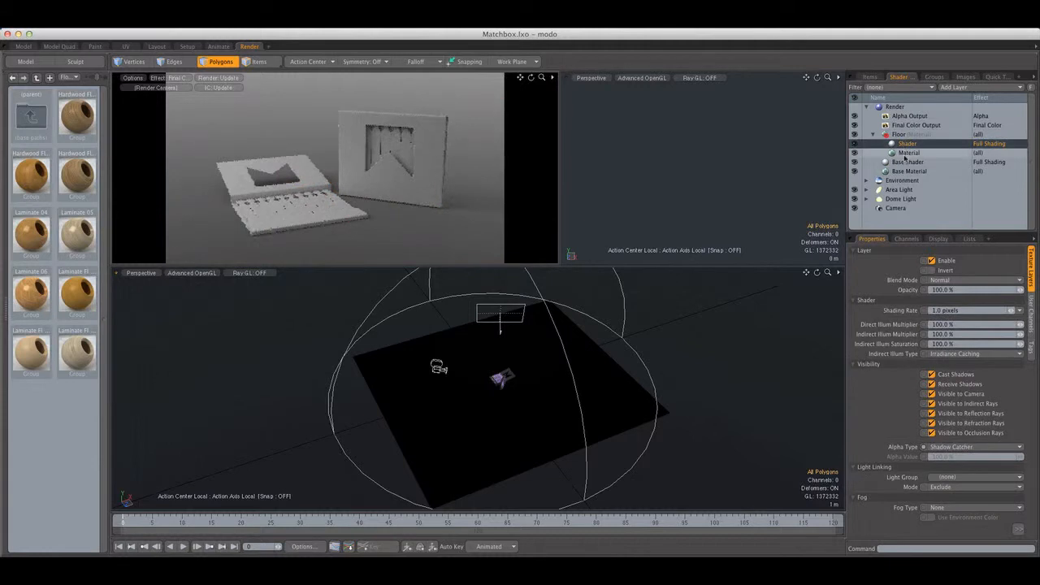
{"action": "left_click", "coordinate": [874, 134]}
Change the Environment Material's nadir color to a dark red
{"action": "left_click", "coordinate": [902, 161]}
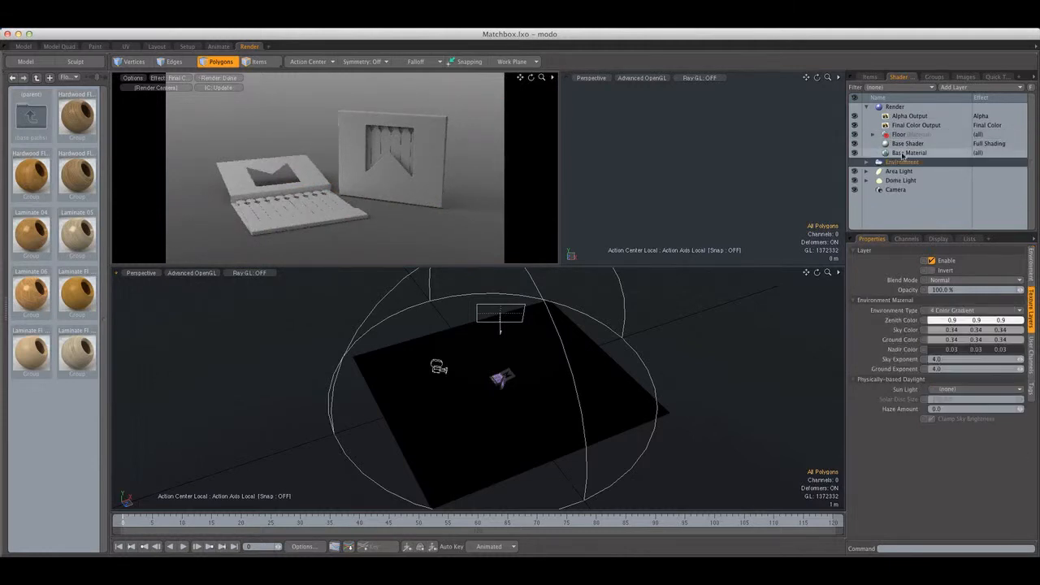
{"action": "left_click", "coordinate": [867, 162]}
{"action": "left_click", "coordinate": [902, 172]}
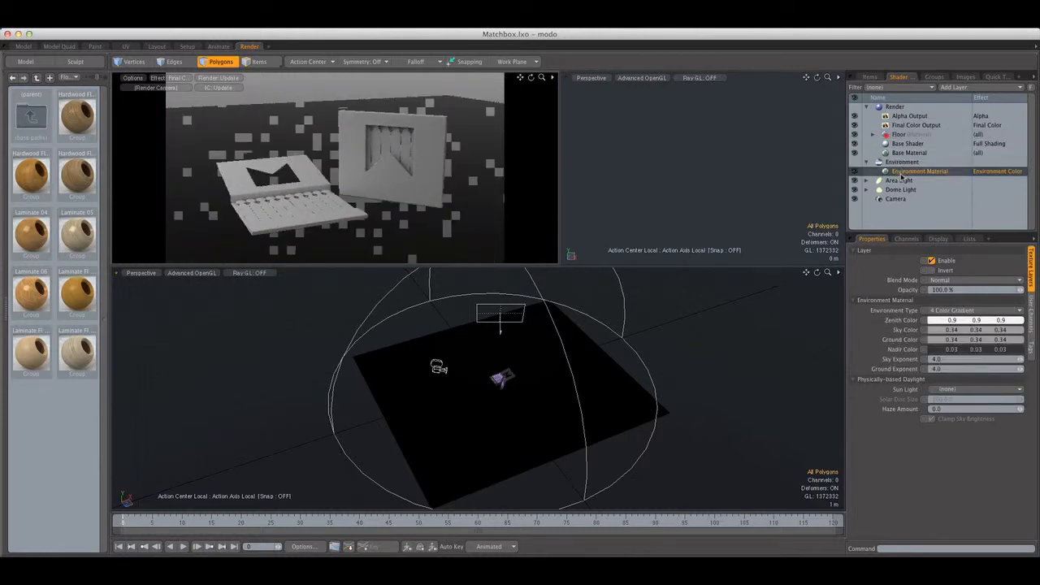
{"action": "left_click", "coordinate": [962, 349]}
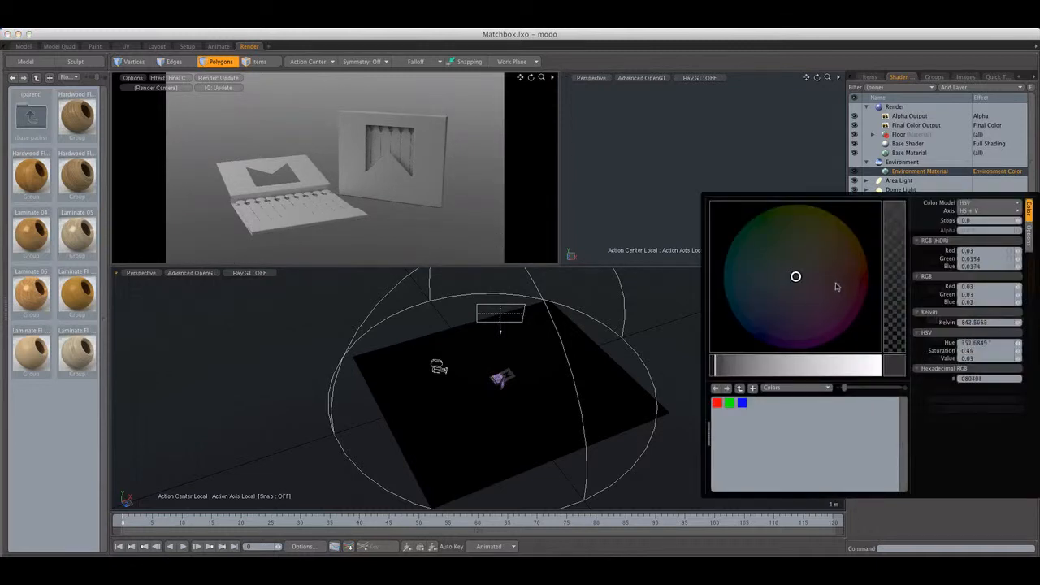
{"action": "mouse_move", "coordinate": [836, 287]}
{"action": "left_mouse_down"}
{"action": "mouse_move", "coordinate": [856, 256]}
{"action": "mouse_move", "coordinate": [864, 270]}
{"action": "left_mouse_up"}
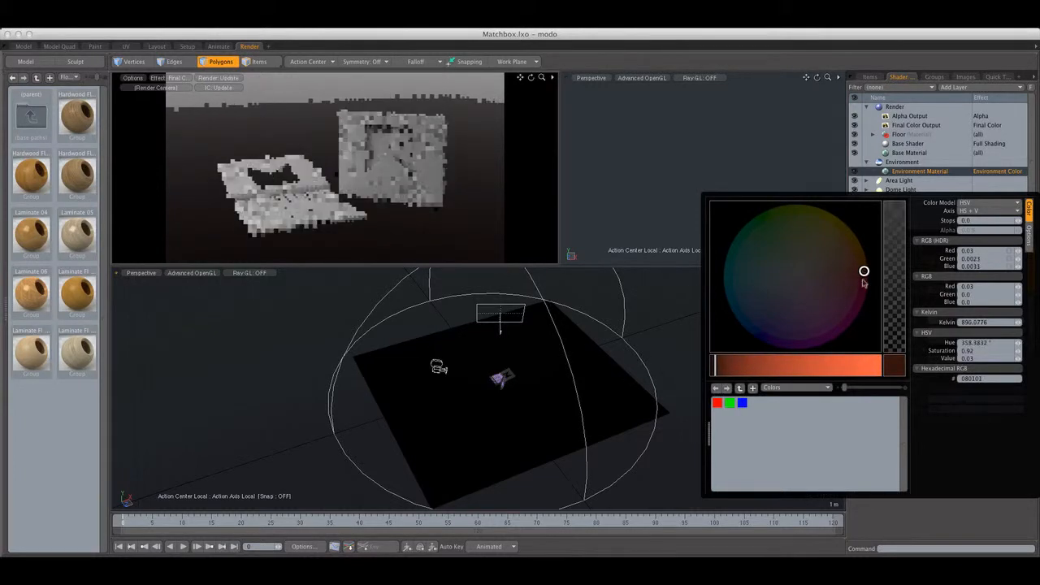
{"action": "left_click_drag", "start_coordinate": [802, 295], "coordinate": [806, 289]}
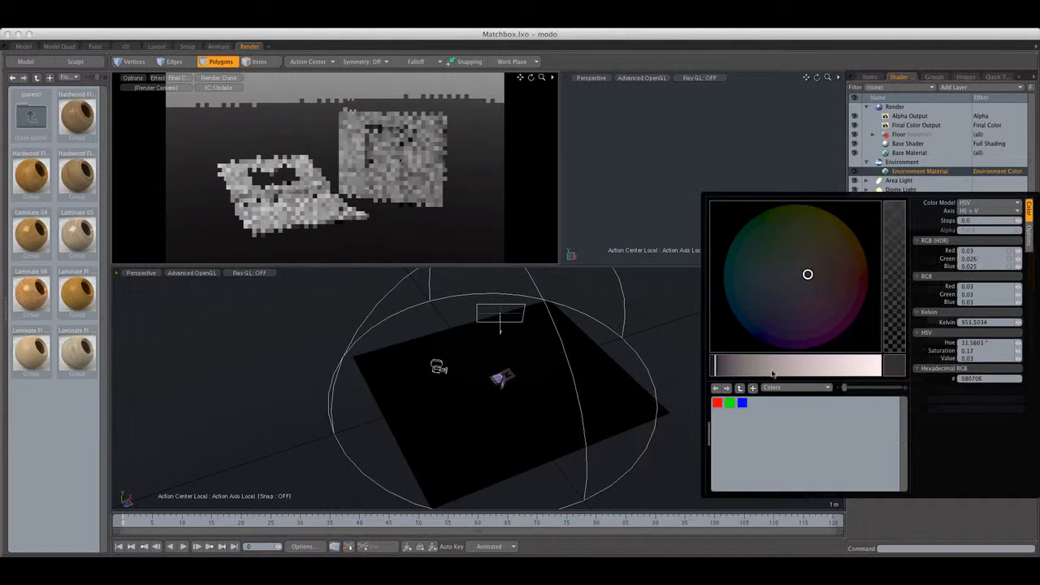
{"action": "left_click_drag", "start_coordinate": [774, 370], "coordinate": [774, 370]}
{"action": "left_click", "coordinate": [868, 272]}
{"action": "left_click_drag", "start_coordinate": [868, 272], "coordinate": [866, 272]}
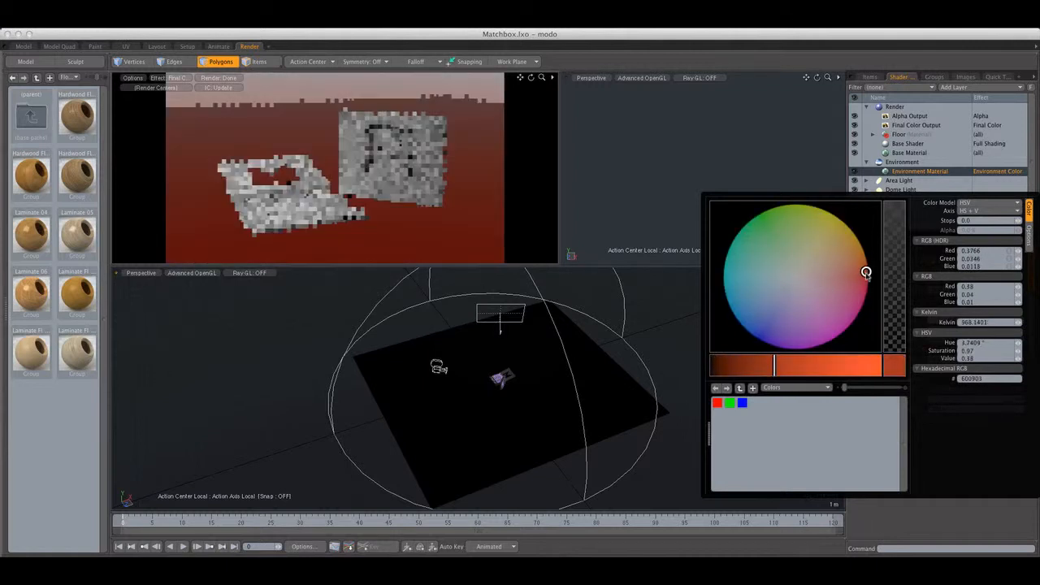
{"action": "left_click_drag", "start_coordinate": [774, 368], "coordinate": [739, 371]}
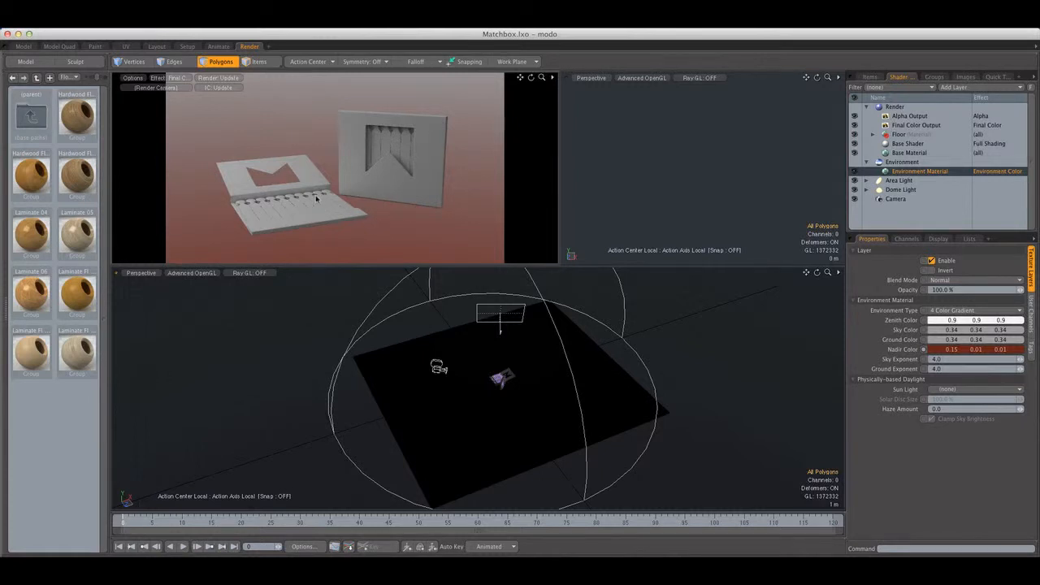
Set the Environment Material's nadir color to dark gray (0.04, 0.04, 0.04) and its ground color to muted red (0.34, 0.15, 0.13)
{"action": "double_click", "coordinate": [955, 351]}
{"action": "left_click", "coordinate": [797, 280]}
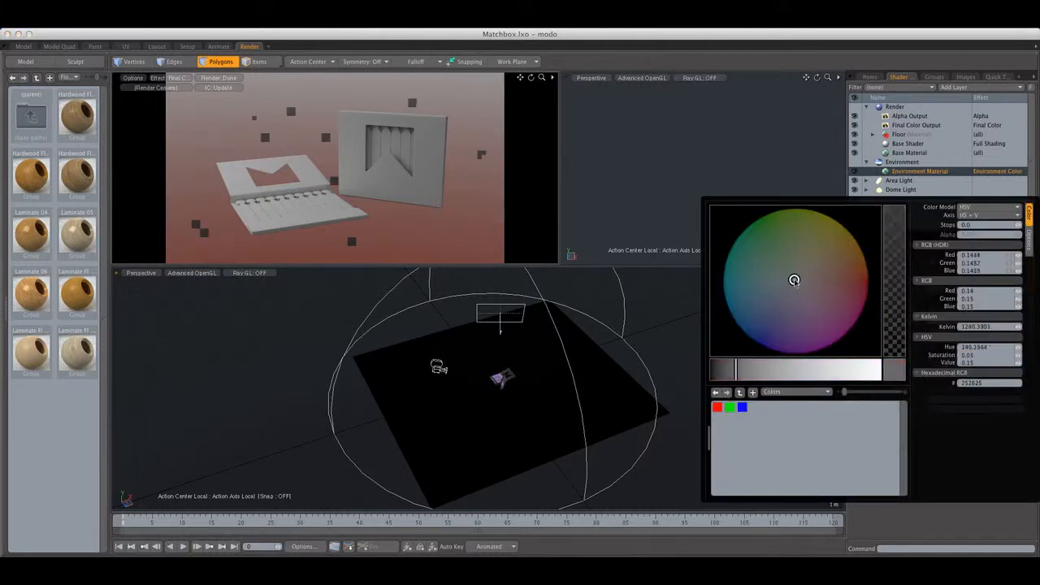
{"action": "left_click_drag", "start_coordinate": [739, 367], "coordinate": [716, 368]}
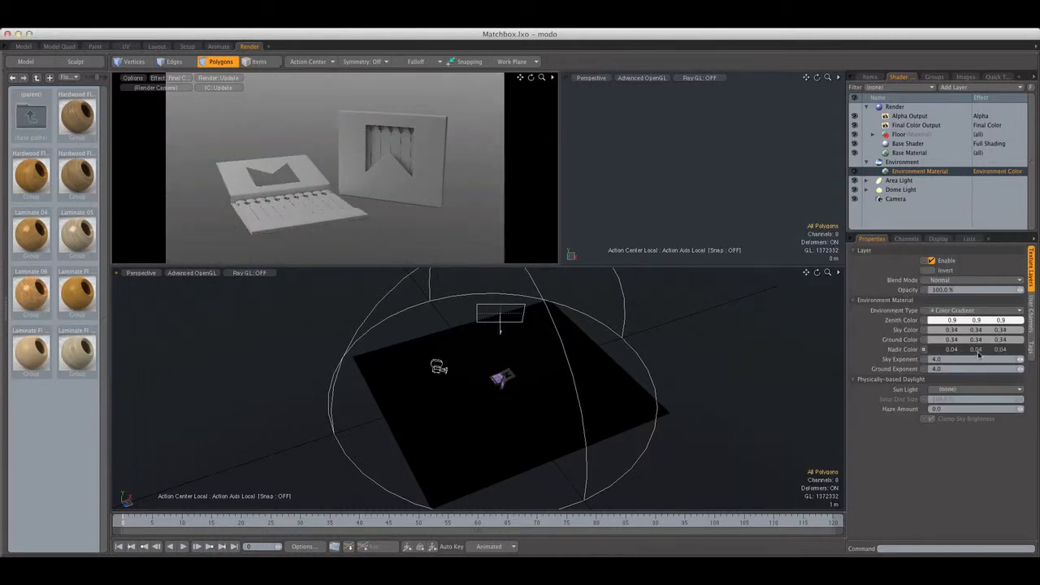
{"action": "left_click", "coordinate": [967, 340]}
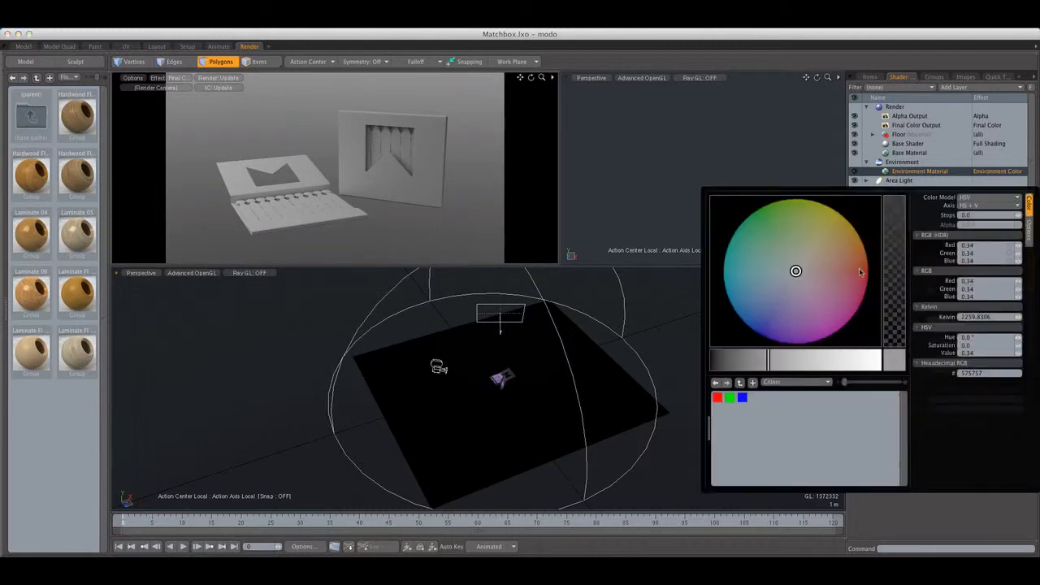
{"action": "left_click_drag", "start_coordinate": [860, 271], "coordinate": [841, 266]}
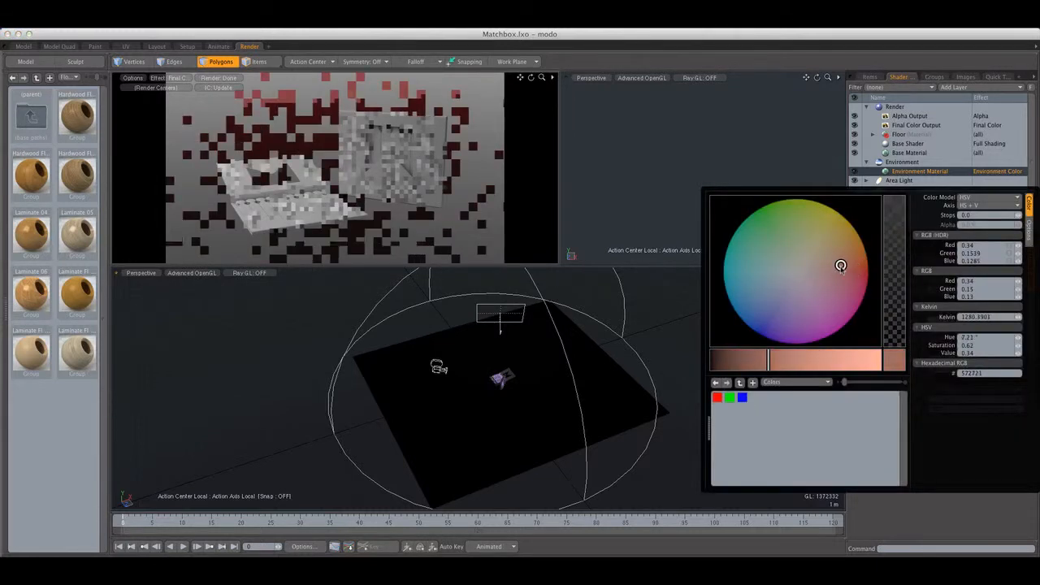
{"action": "left_click", "coordinate": [532, 225]}
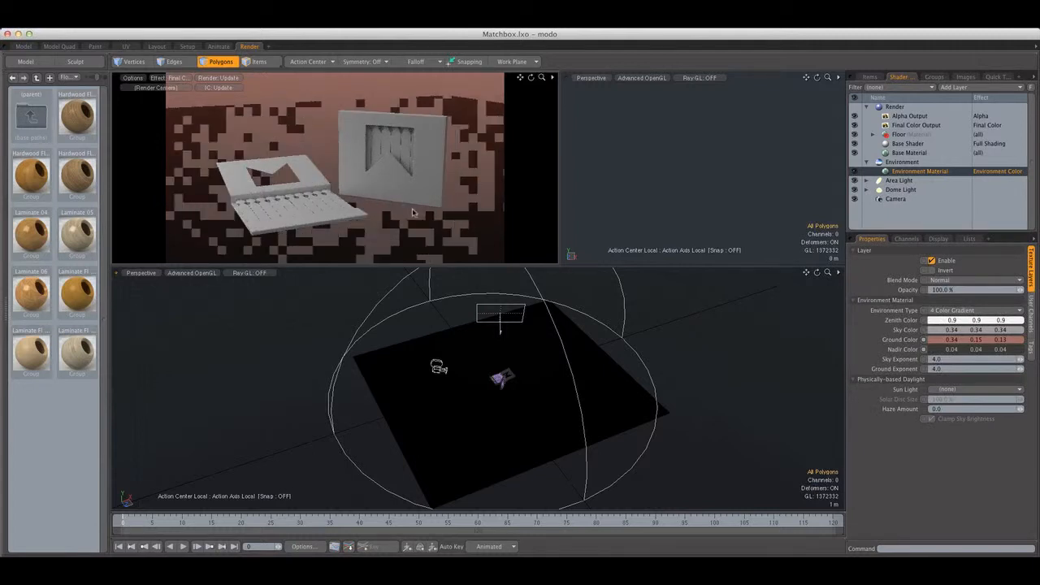
Review the Floor group's shader settings and the Environment's visibility and gradient settings in the shader tree
{"action": "left_click", "coordinate": [907, 143]}
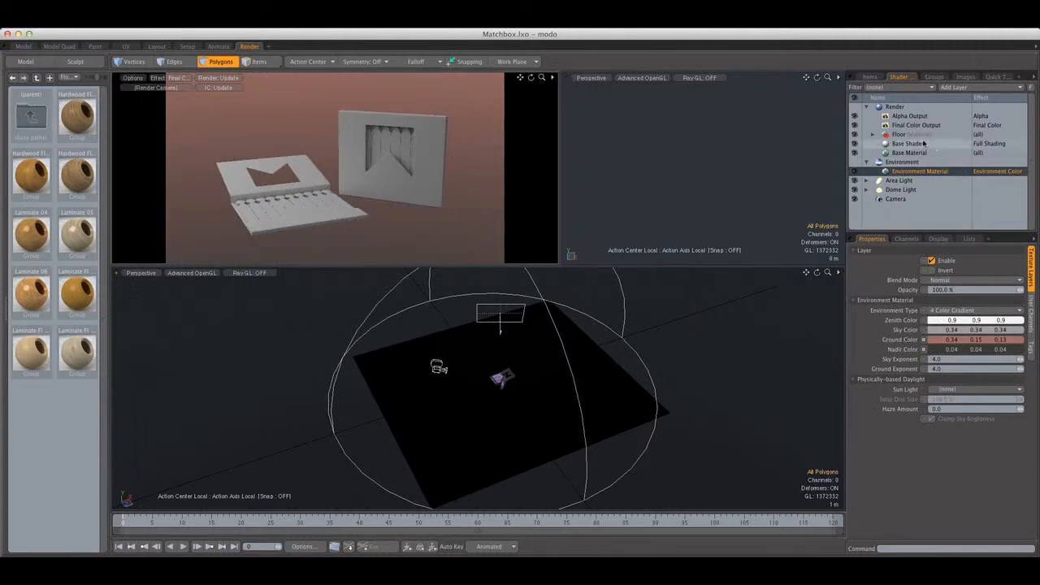
{"action": "left_click", "coordinate": [872, 134]}
{"action": "left_click", "coordinate": [914, 143]}
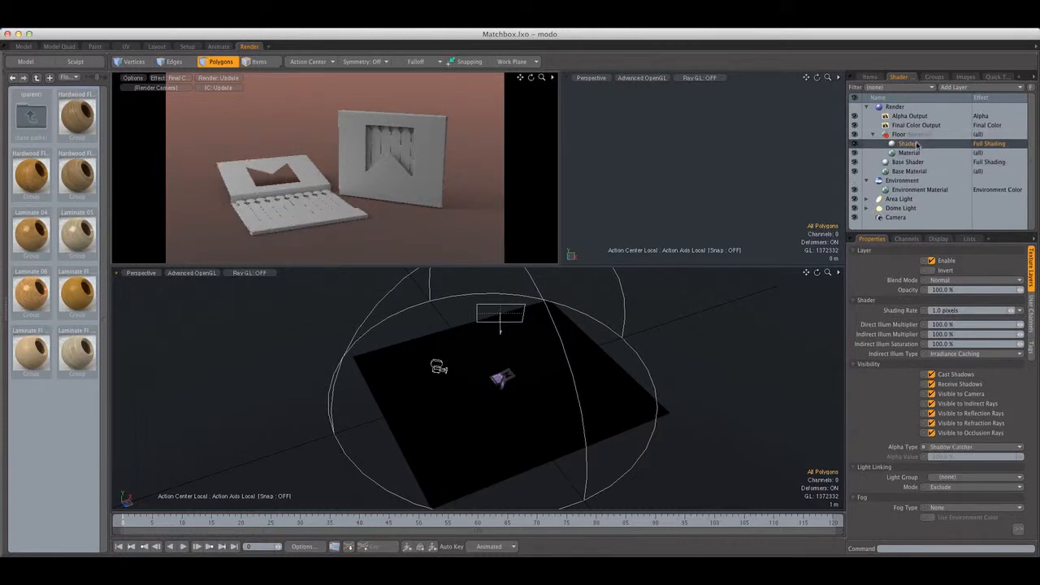
{"action": "left_click", "coordinate": [872, 134]}
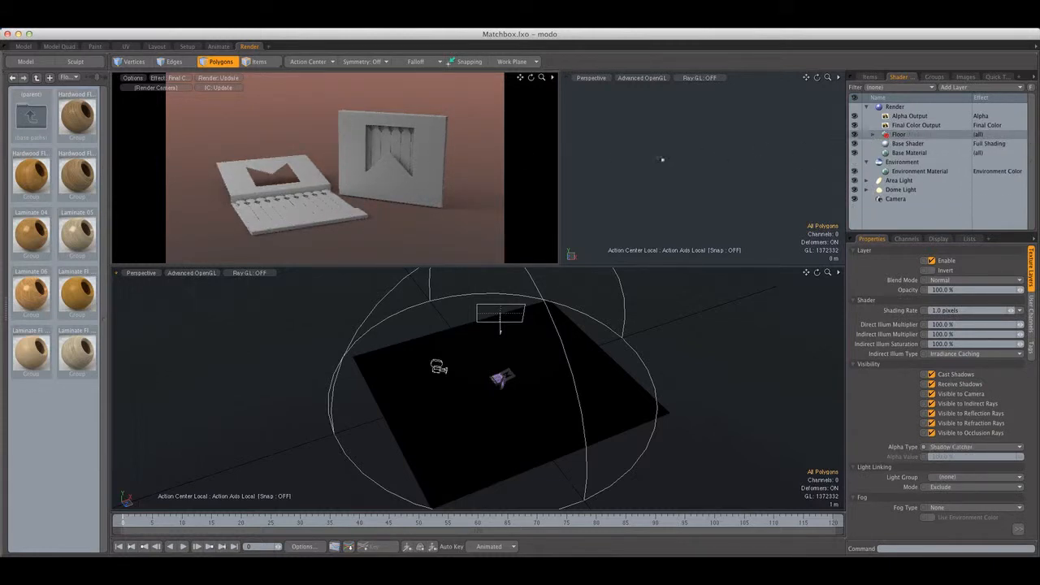
{"action": "left_click", "coordinate": [898, 162]}
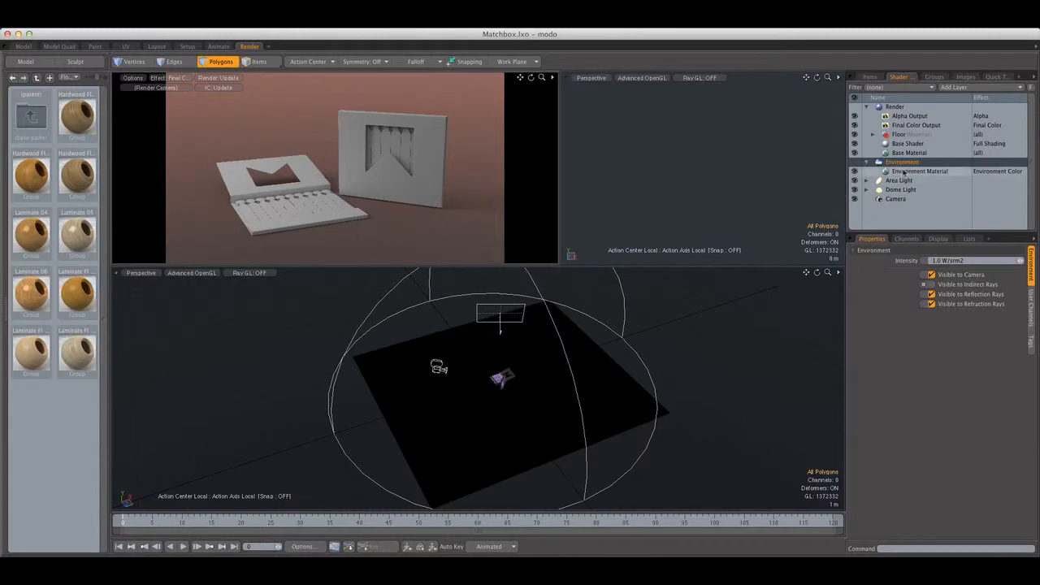
{"action": "left_click", "coordinate": [918, 171]}
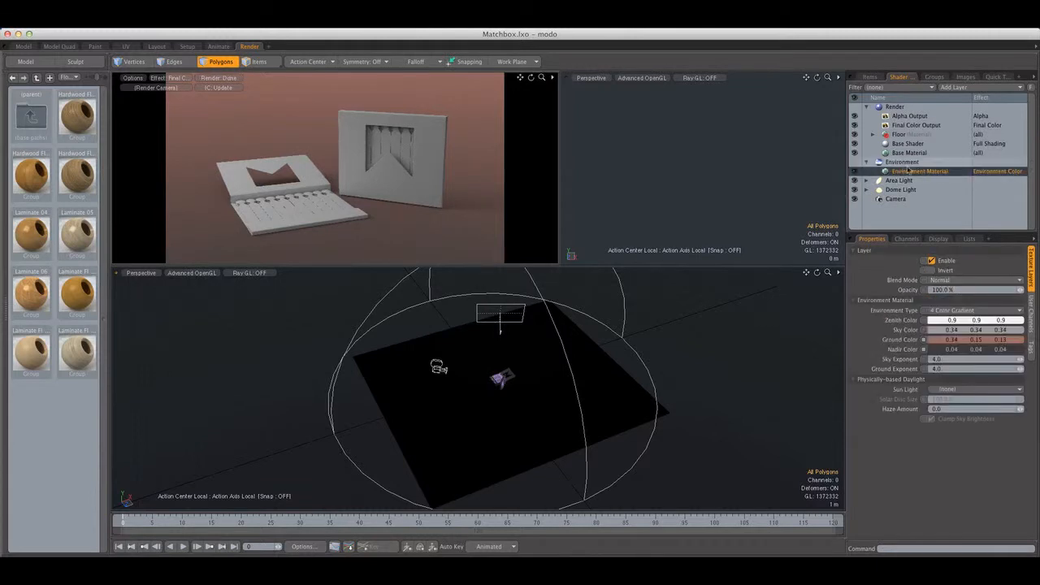
{"action": "left_click", "coordinate": [867, 162]}
{"action": "left_click", "coordinate": [899, 134]}
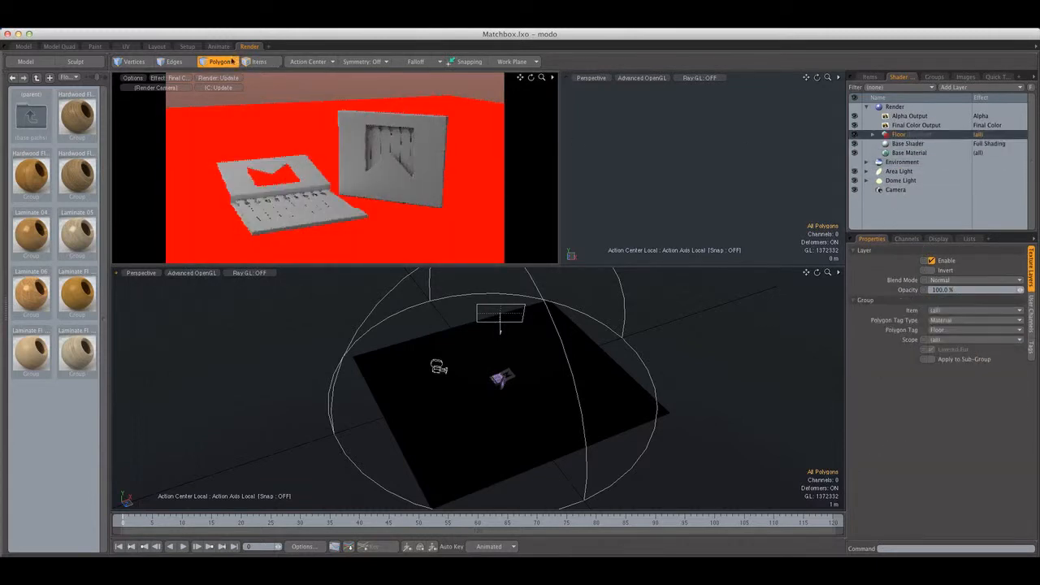
Assign a new material named Papaer to all connected cover polygons of the open matchbook's Paper mesh
{"action": "left_click_drag", "start_coordinate": [595, 437], "coordinate": [557, 367], "text": "alt"}
{"action": "scroll", "coordinate": [501, 350], "scroll_direction": "up", "scroll_amount": 5}
{"action": "scroll", "coordinate": [502, 351], "scroll_direction": "up", "scroll_amount": 2}
{"action": "scroll", "coordinate": [529, 329], "scroll_direction": "up", "scroll_amount": 6}
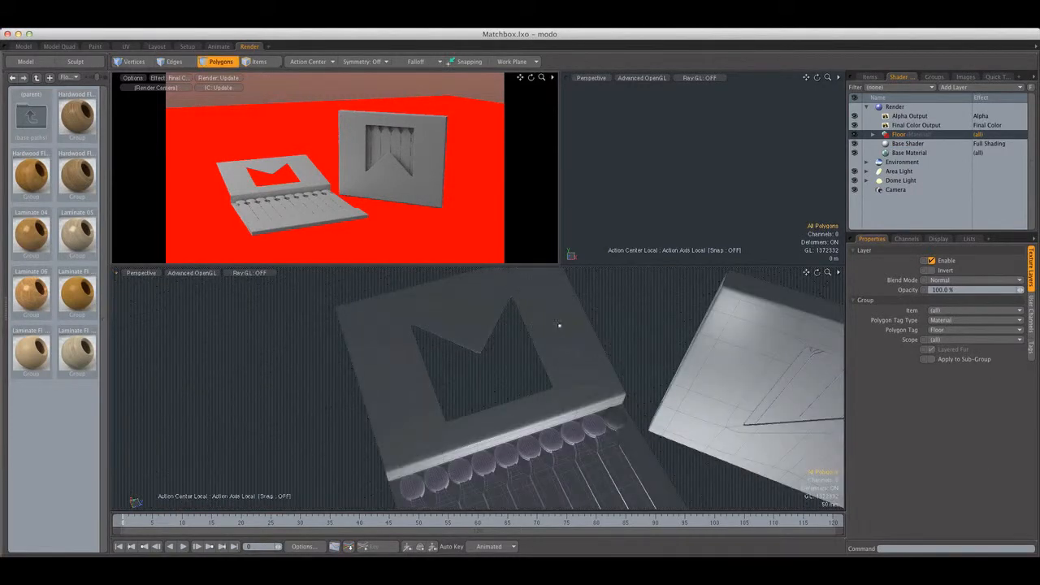
{"action": "scroll", "coordinate": [559, 325], "scroll_direction": "down", "scroll_amount": 5}
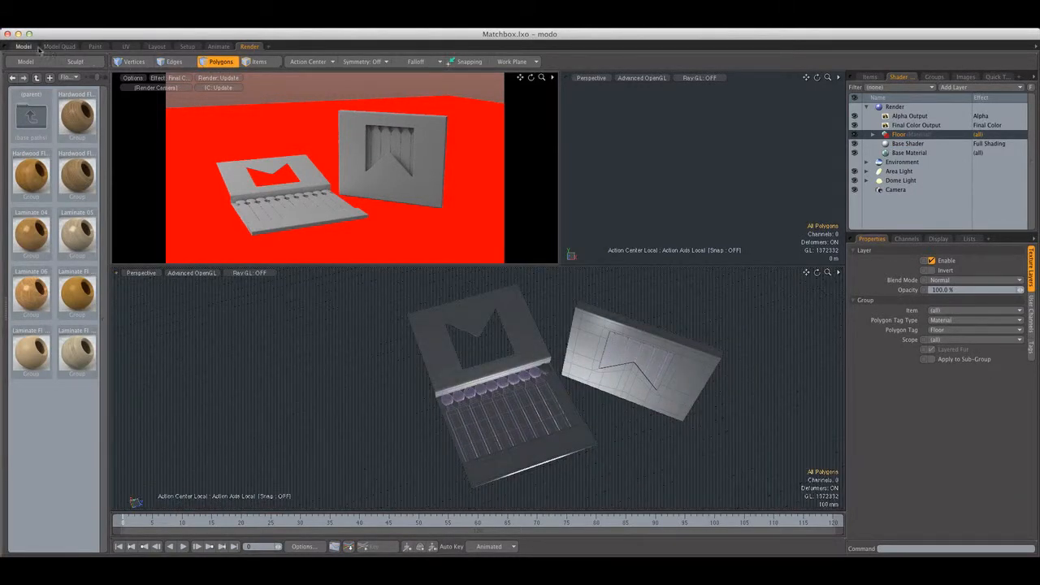
{"action": "left_click", "coordinate": [870, 77]}
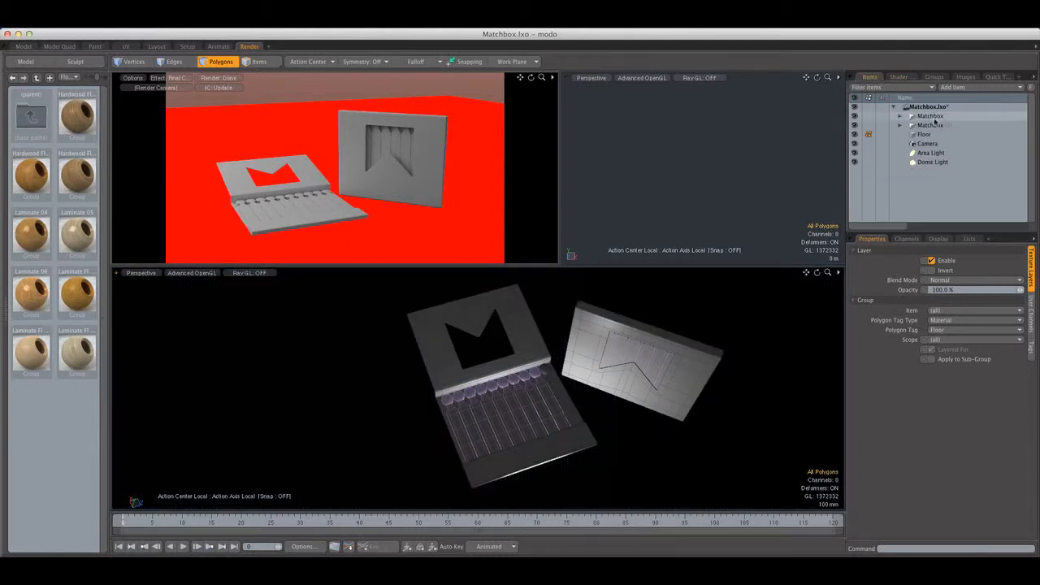
{"action": "left_click", "coordinate": [900, 115]}
{"action": "left_click", "coordinate": [931, 125]}
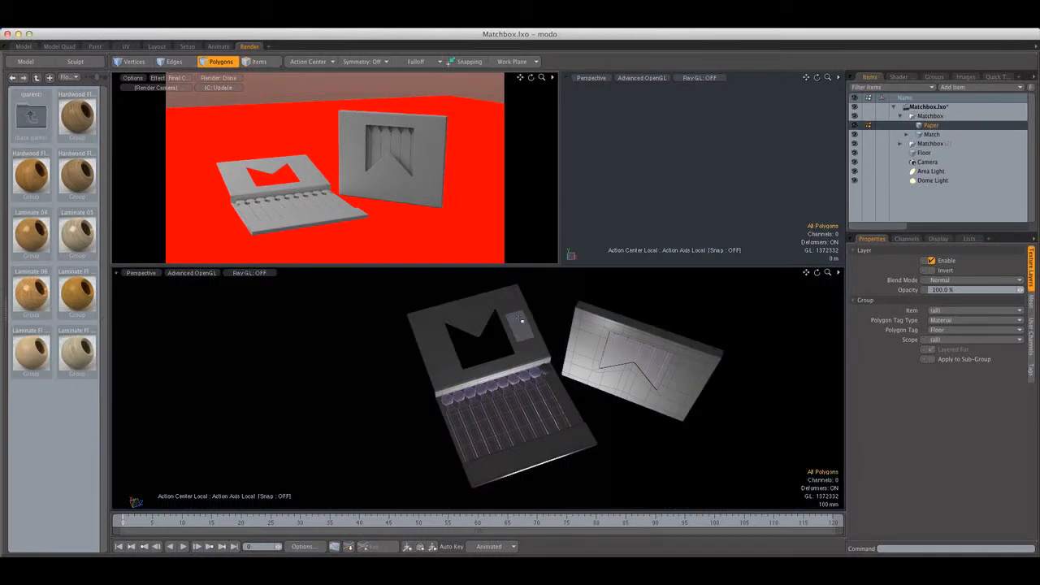
{"action": "double_click", "coordinate": [521, 321]}
{"action": "key", "text": "m"}
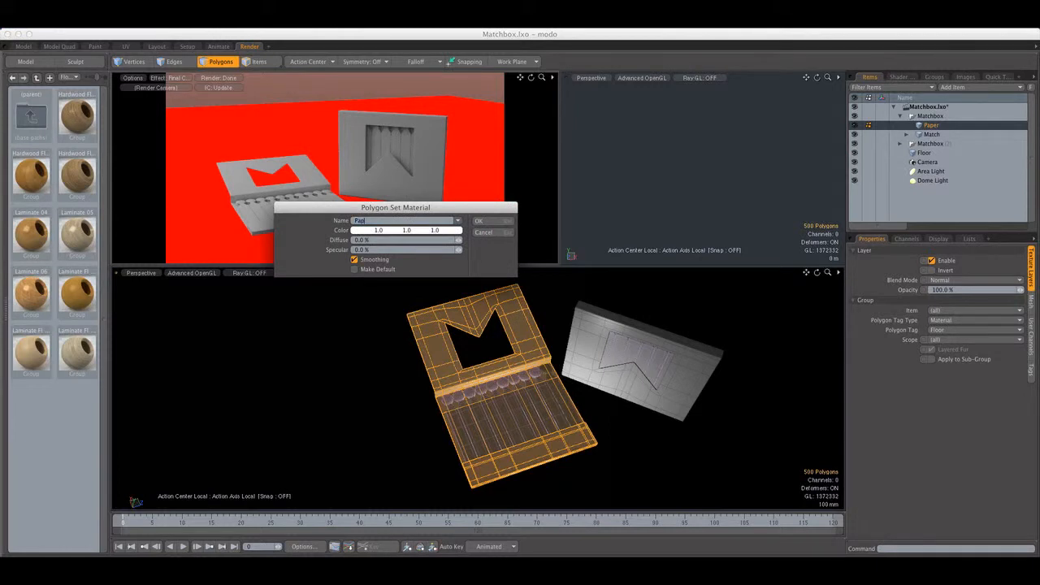
{"action": "key", "text": "Return"}
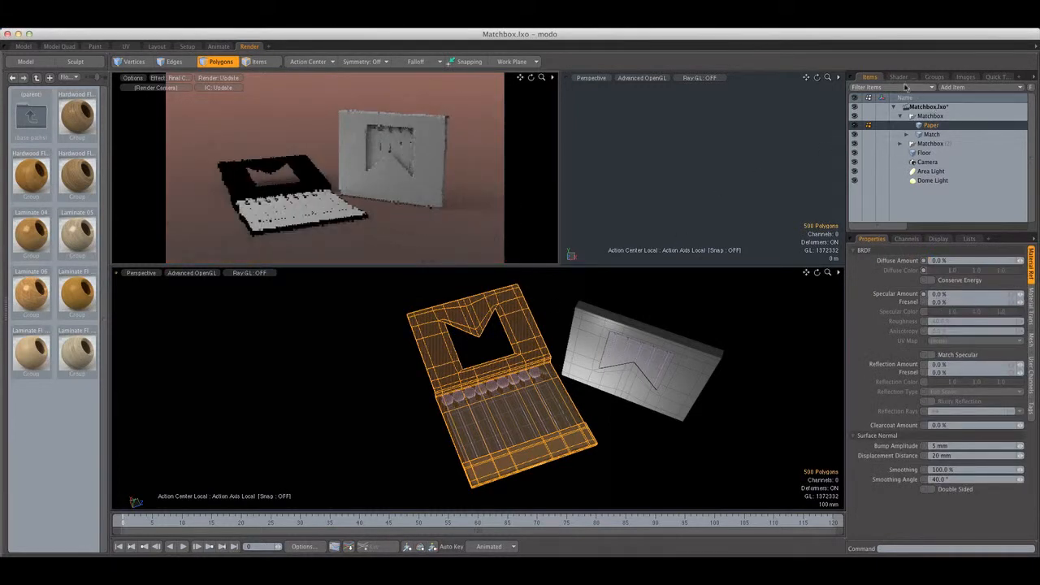
Rename the Papaer material group to Paper and reassign its polygons to the corrected name
{"action": "left_click", "coordinate": [897, 76]}
{"action": "left_click", "coordinate": [901, 153]}
{"action": "double_click", "coordinate": [900, 153]}
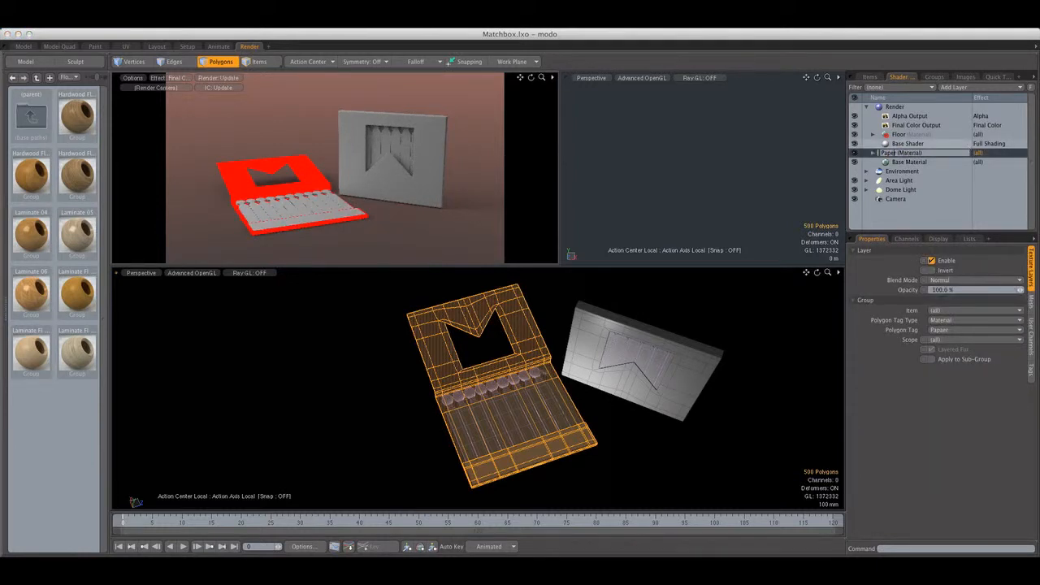
{"action": "key", "text": "Return"}
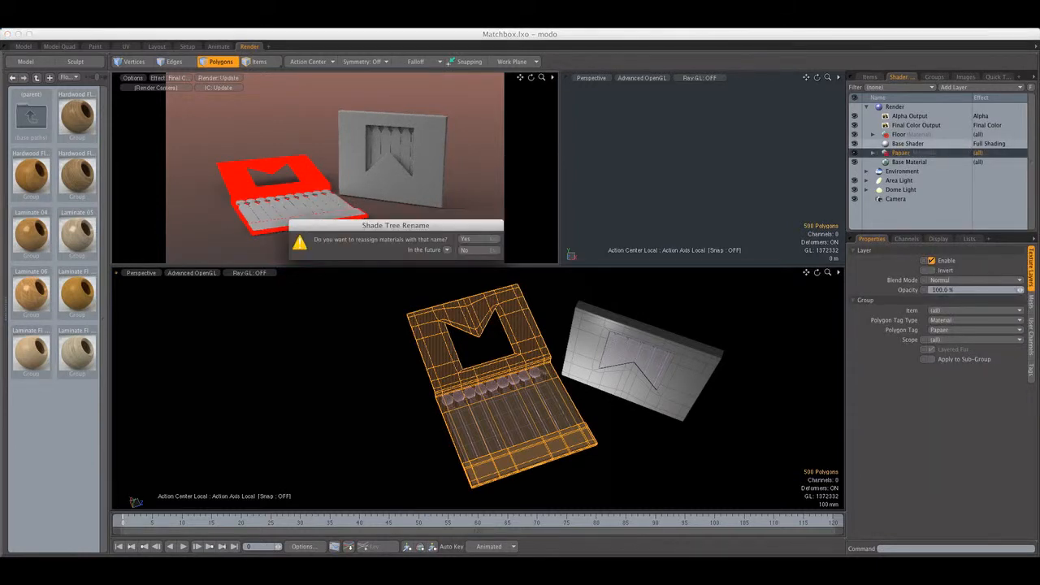
{"action": "left_click", "coordinate": [473, 239]}
Set the diffuse amount of the Paper group's material to 30%
{"action": "left_click", "coordinate": [872, 153]}
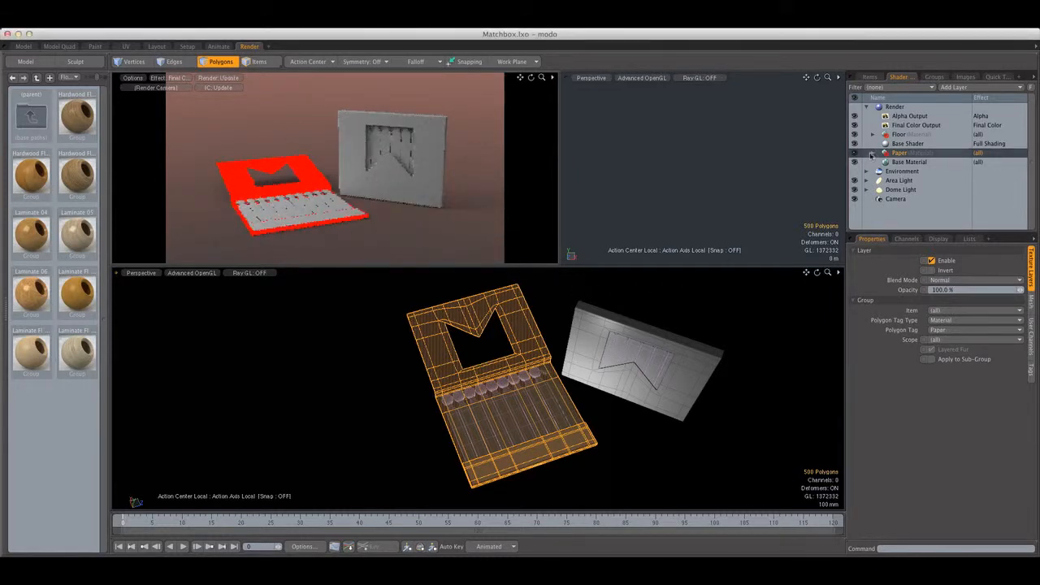
{"action": "left_click", "coordinate": [906, 161]}
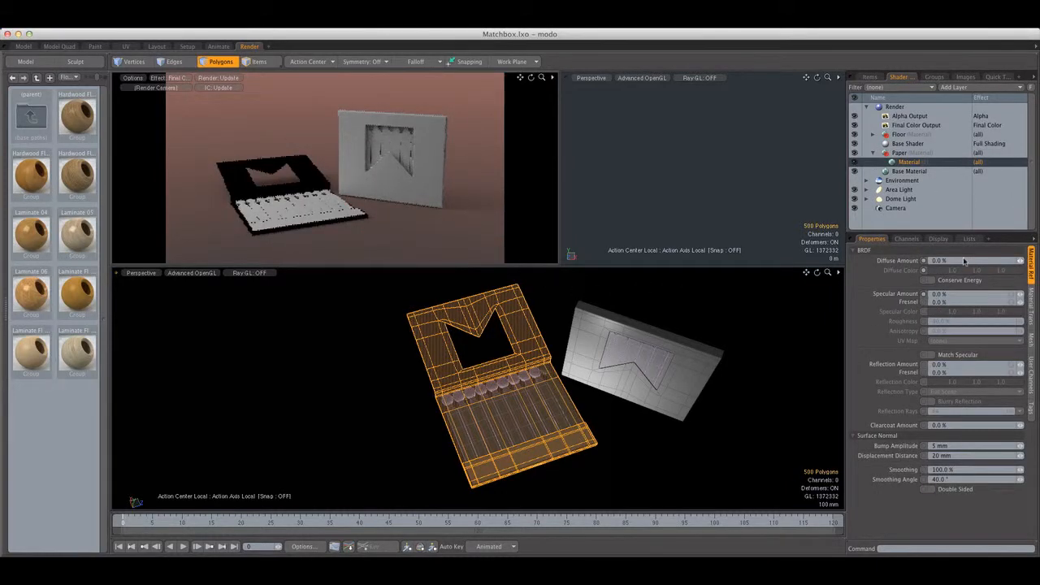
{"action": "left_click", "coordinate": [950, 260]}
{"action": "type", "text": "30"}
{"action": "key", "text": "Return"}
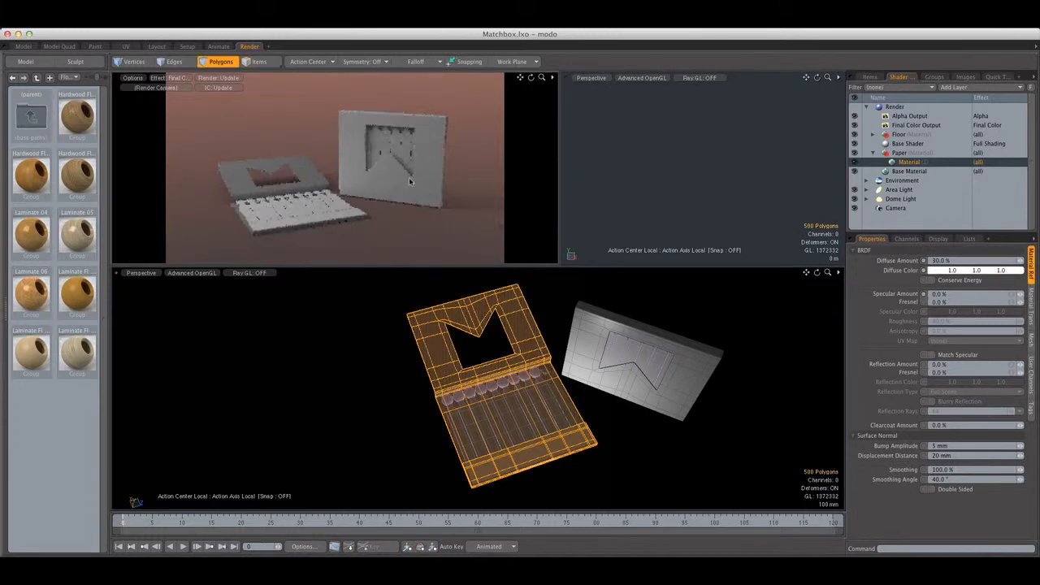
Change the Paper material's diffuse color to a near-black blue-gray (0.04, 0.04, 0.05)
{"action": "left_click", "coordinate": [978, 272]}
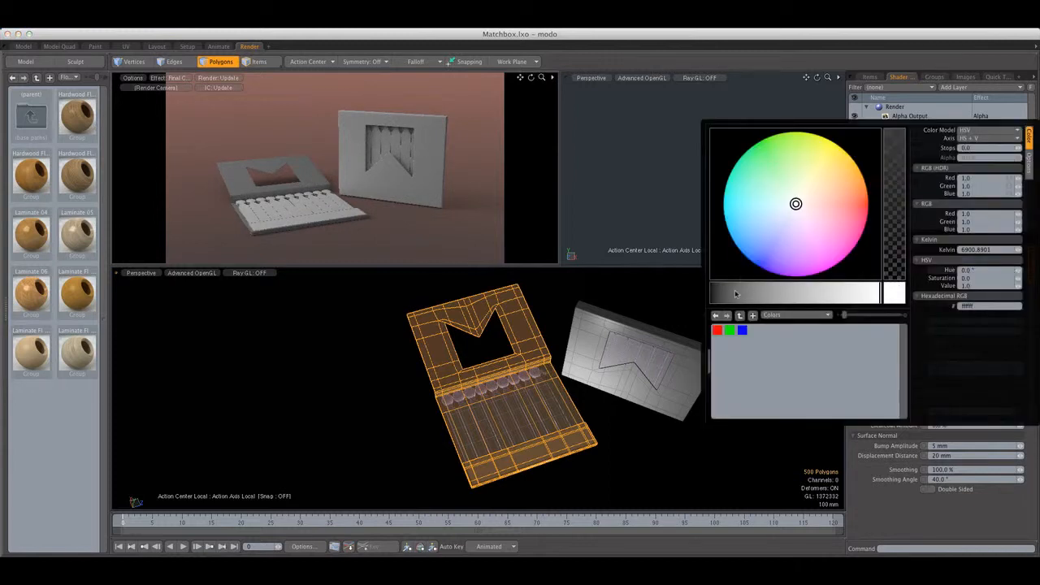
{"action": "left_click", "coordinate": [783, 213]}
{"action": "left_click", "coordinate": [718, 292]}
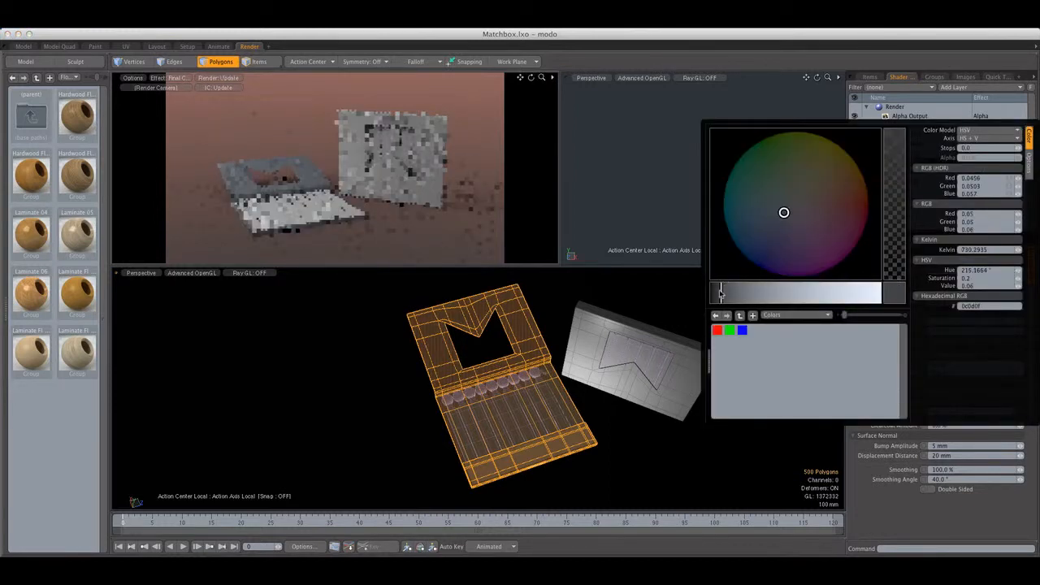
{"action": "left_click_drag", "start_coordinate": [719, 294], "coordinate": [717, 294]}
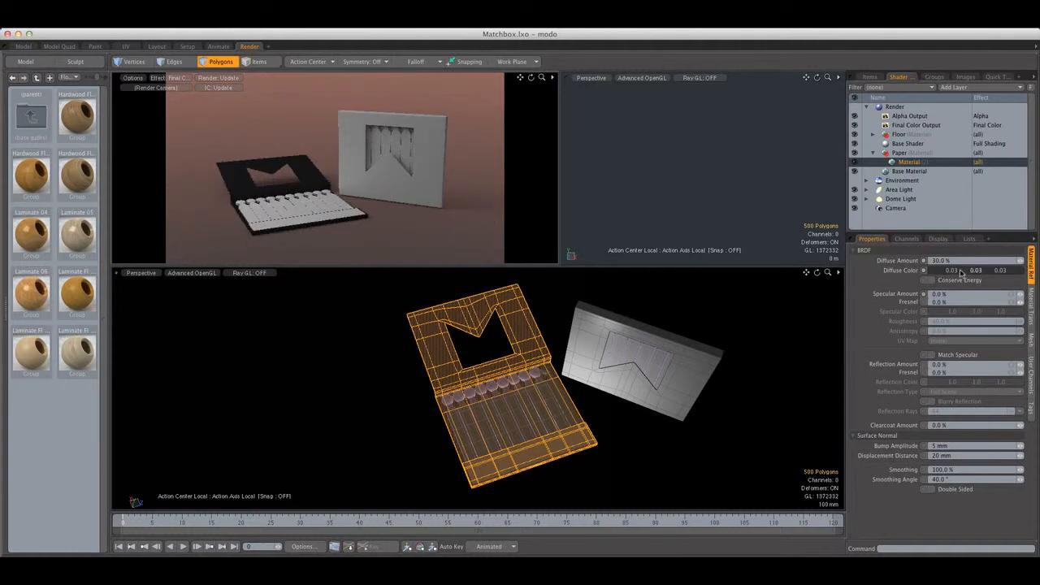
{"action": "left_click", "coordinate": [962, 271]}
{"action": "left_click_drag", "start_coordinate": [716, 291], "coordinate": [719, 291]}
Set the Paper material's reflection amount to 0.2% and its reflection Fresnel to 20%
{"action": "left_click", "coordinate": [964, 366]}
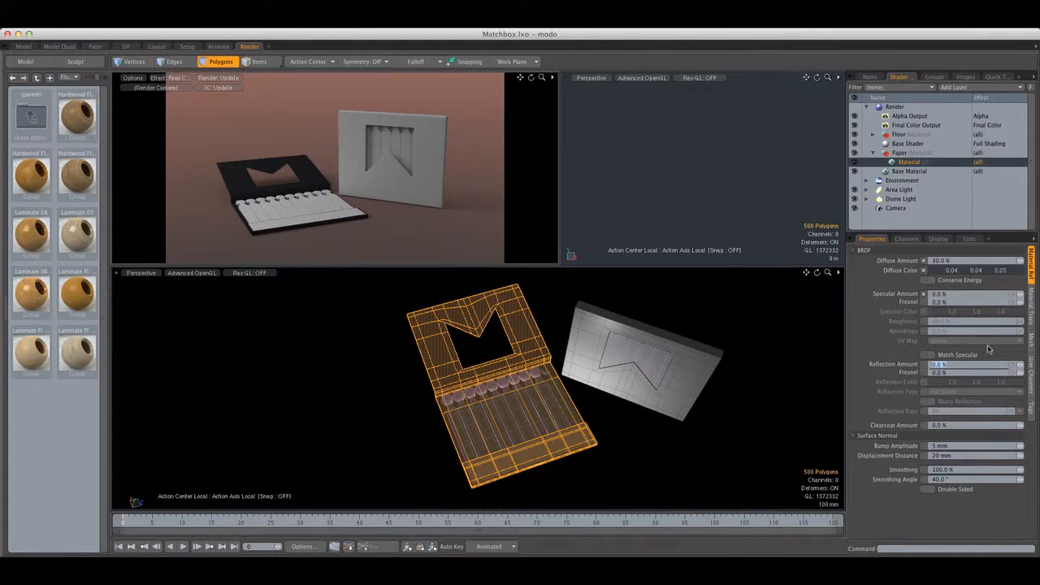
{"action": "type", "text": "2"}
{"action": "key", "text": "Return"}
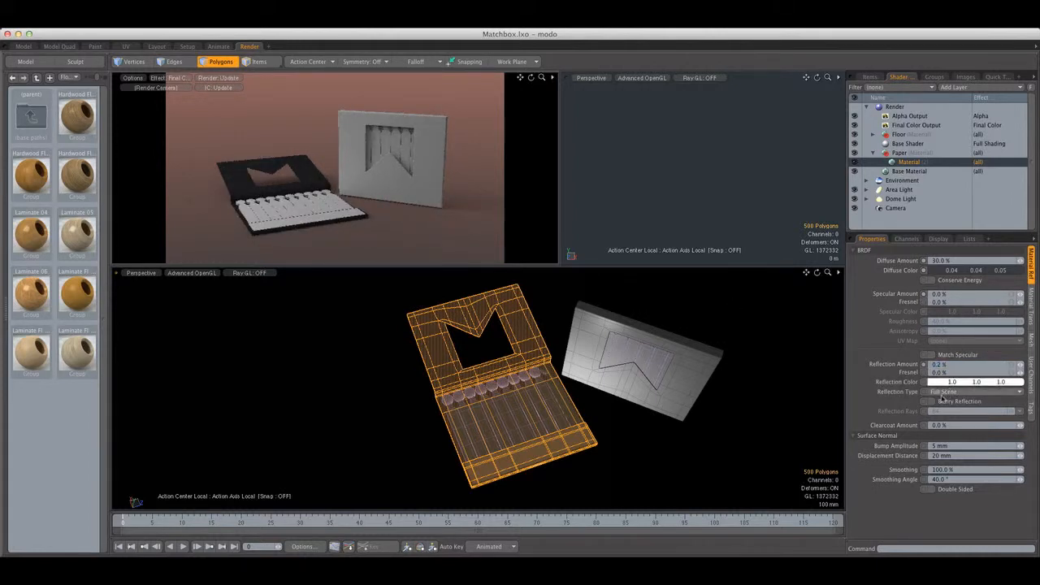
{"action": "type", "text": "20"}
{"action": "key", "text": "Return"}
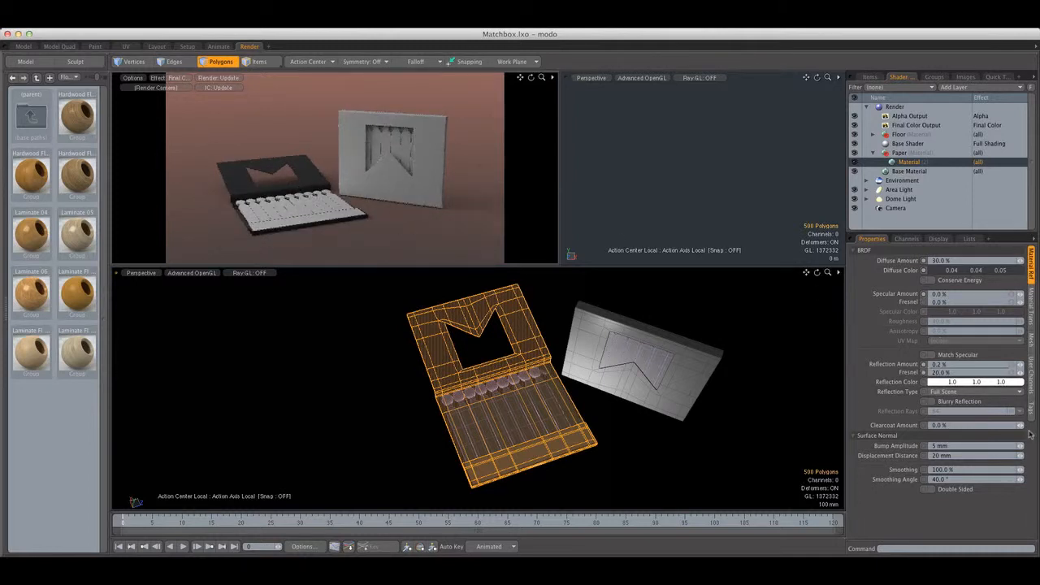
Enable blurry reflection on the Paper material and set its roughness to 50%
{"action": "left_click", "coordinate": [940, 403]}
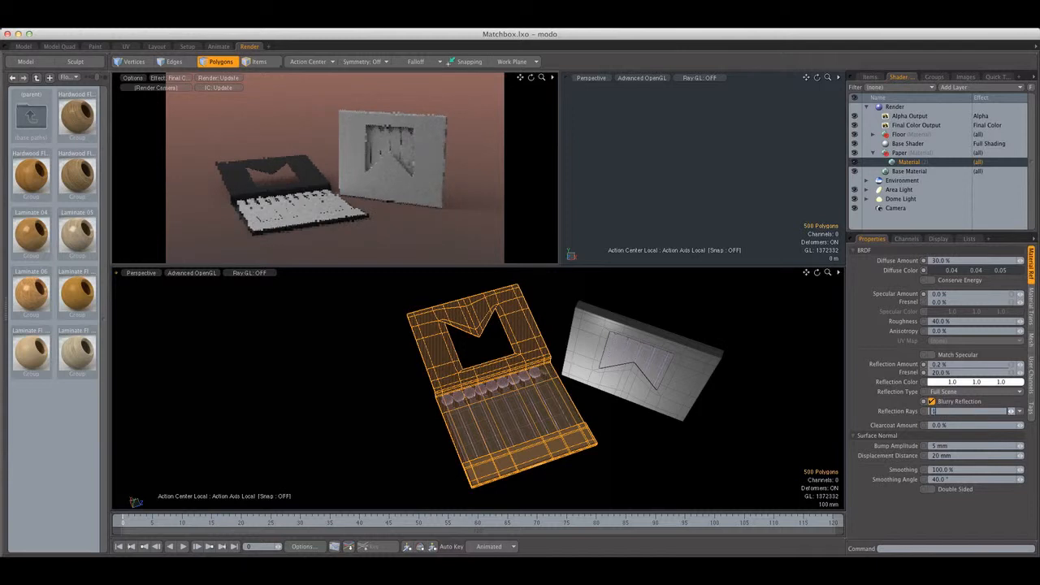
{"action": "left_click", "coordinate": [955, 322]}
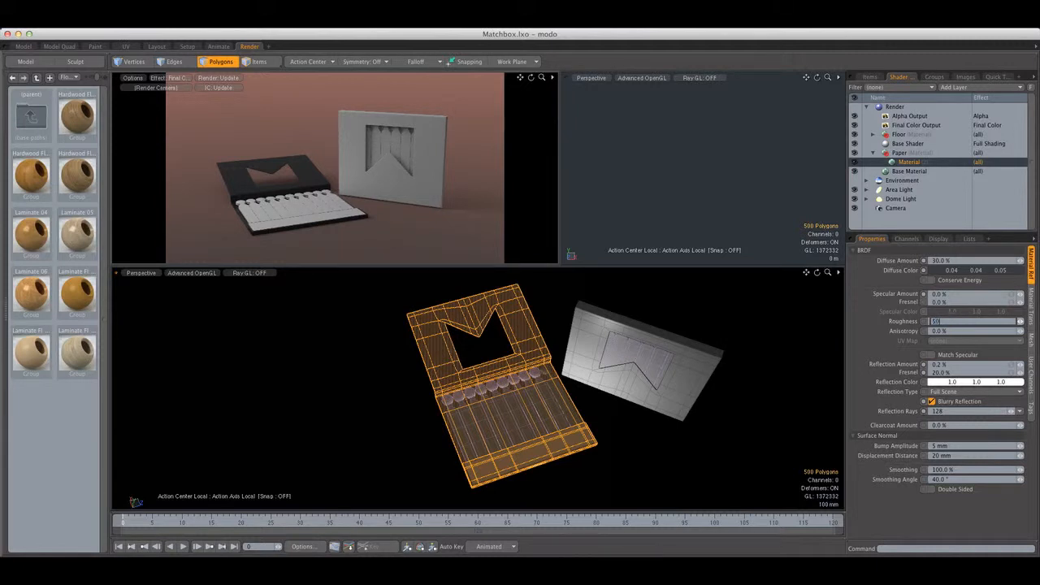
{"action": "key", "text": "Return"}
Reduce the Paper material's reflection Fresnel to 10%, then refine it to 5%
{"action": "type", "text": "10"}
{"action": "key", "text": "Return"}
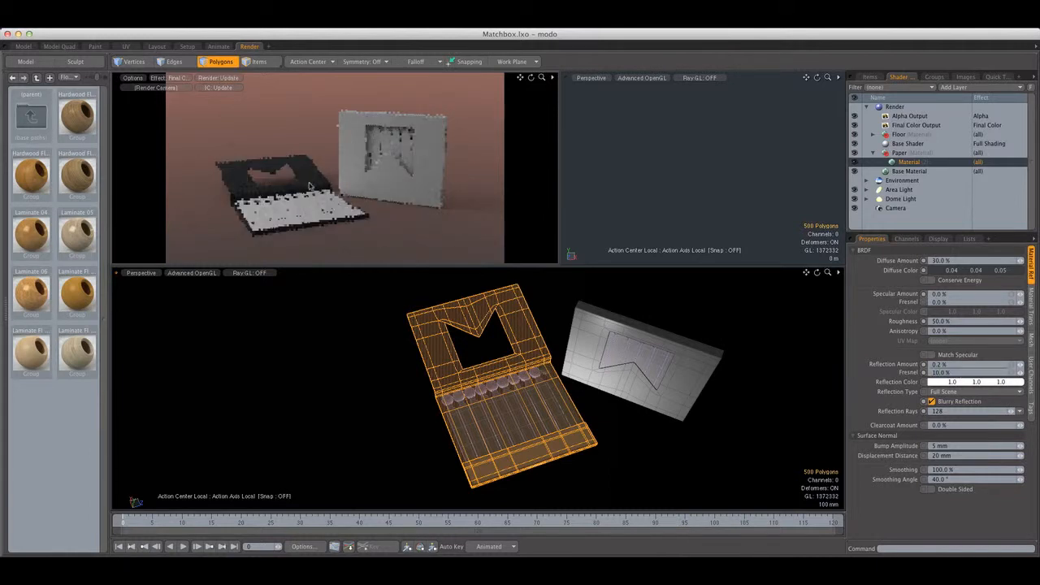
{"action": "left_click", "coordinate": [960, 373]}
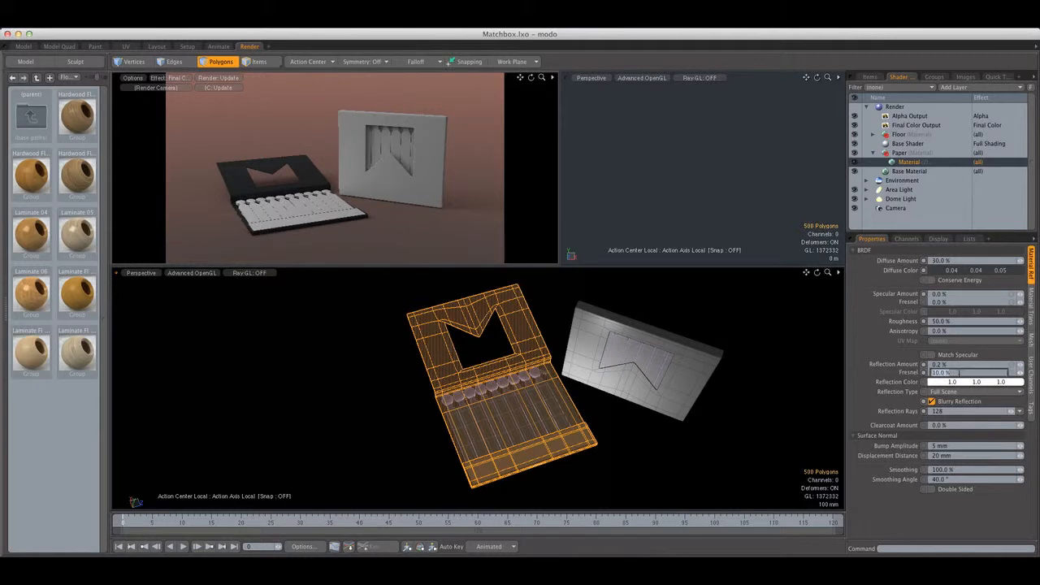
{"action": "key", "text": "Return"}
Hide the open matchbook's selected cover polygons and assign a new material named Scratch to the striking strip below the matches
{"action": "key", "text": "h"}
{"action": "double_click", "coordinate": [556, 452]}
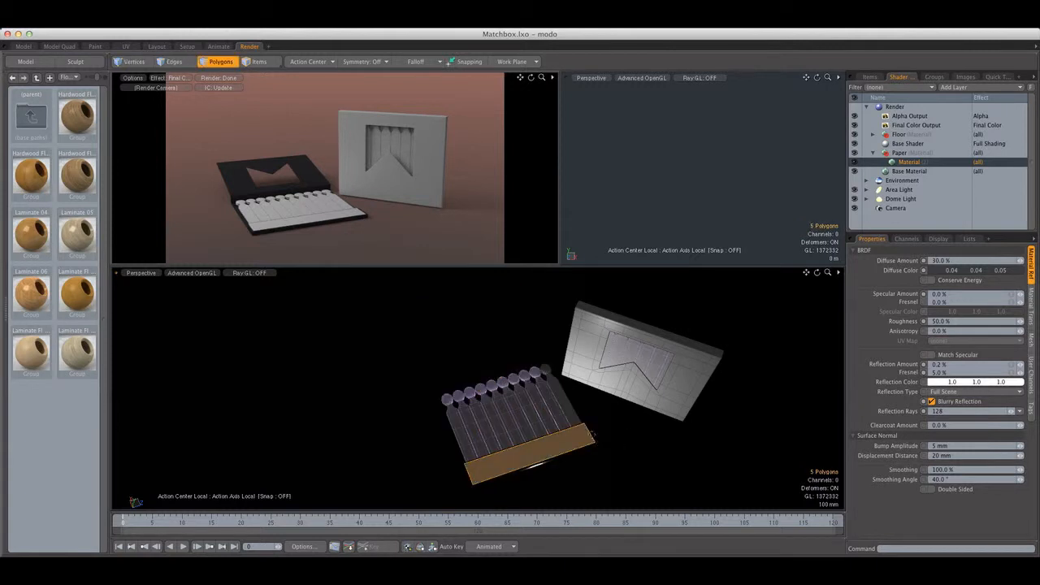
{"action": "middle_click_drag", "start_coordinate": [591, 436], "coordinate": [586, 412]}
{"action": "key", "text": "m"}
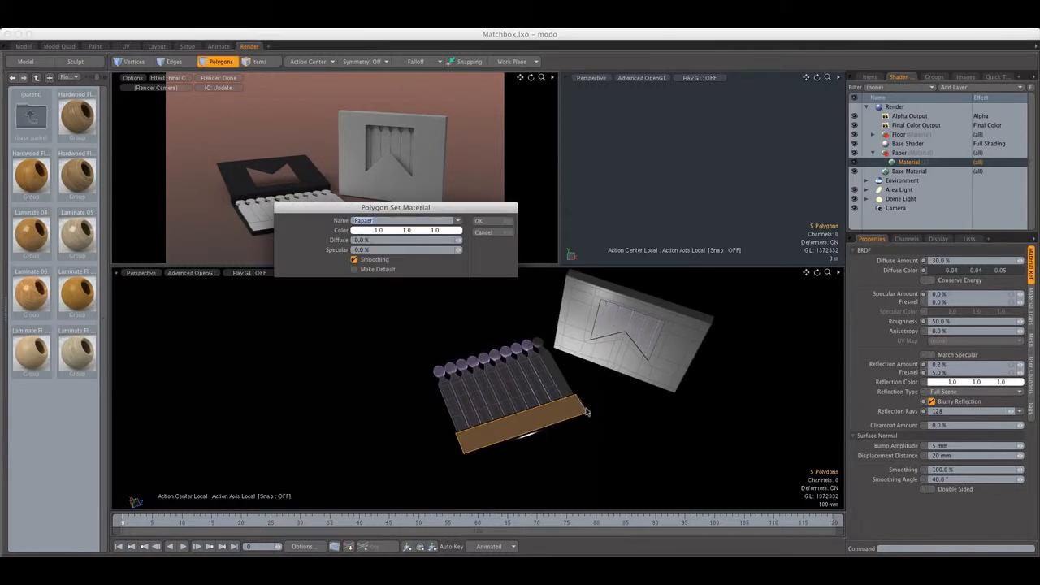
{"action": "type", "text": "Scratch"}
{"action": "key", "text": "Return"}
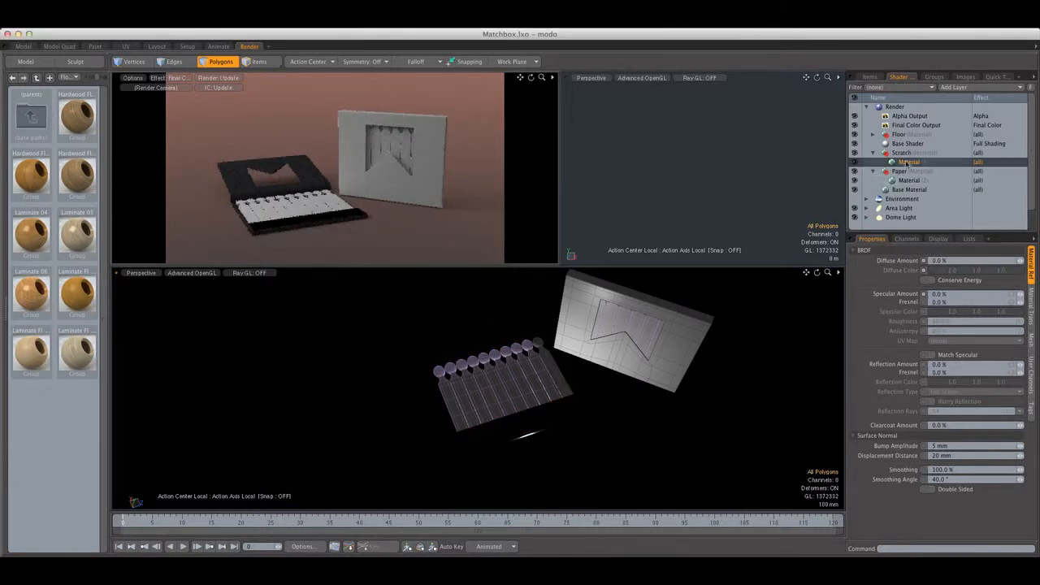
Duplicate the render camera, name one of the two cameras ShotCam and lock it
{"action": "scroll", "coordinate": [910, 187], "scroll_direction": "down", "scroll_amount": 1}
{"action": "left_click", "coordinate": [893, 217]}
{"action": "right_click", "coordinate": [871, 215]}
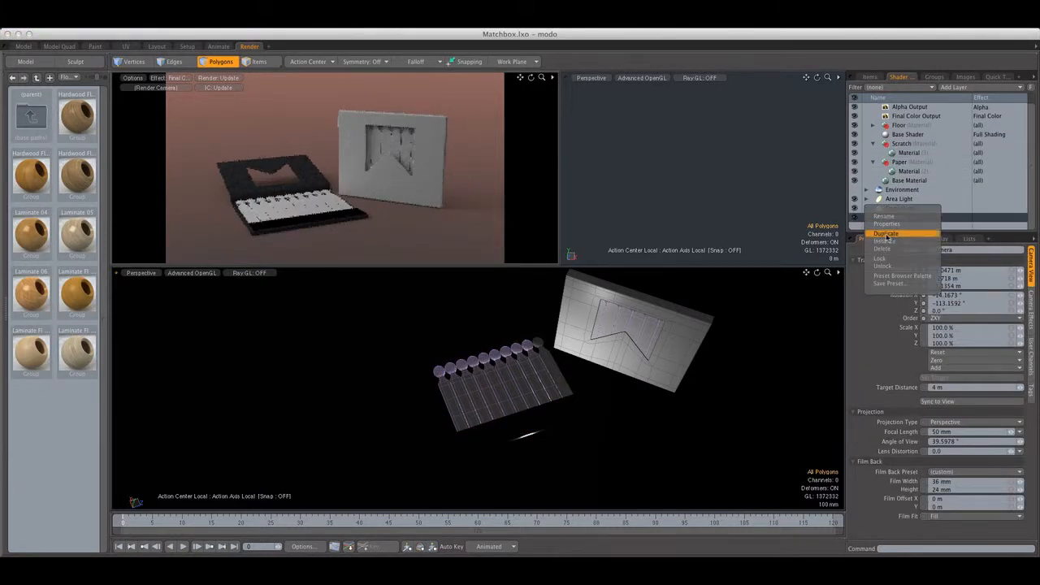
{"action": "left_click", "coordinate": [884, 235]}
{"action": "right_click", "coordinate": [906, 208]}
{"action": "left_click", "coordinate": [891, 207]}
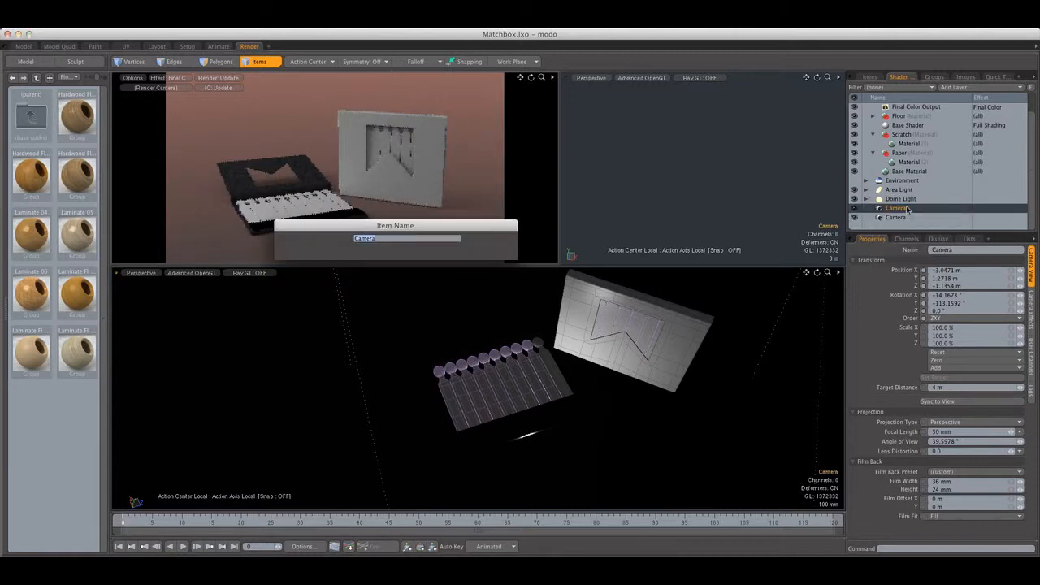
{"action": "type", "text": "ShotCam"}
{"action": "key", "text": "Return"}
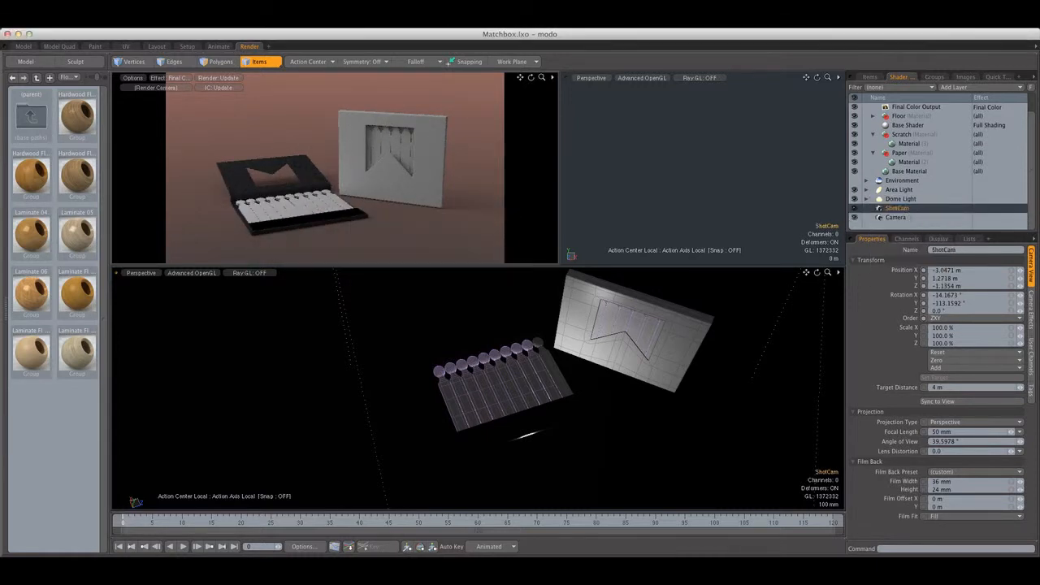
Switch the render preview to the other, unlocked camera and frame it closely on the open matchbook's striking strip
{"action": "left_click", "coordinate": [900, 218]}
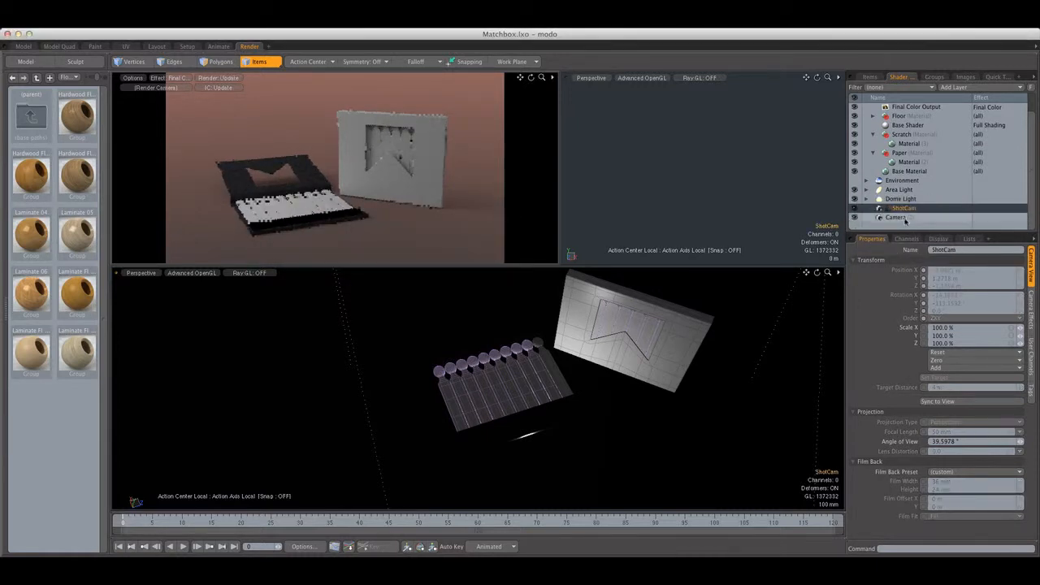
{"action": "left_click", "coordinate": [160, 79]}
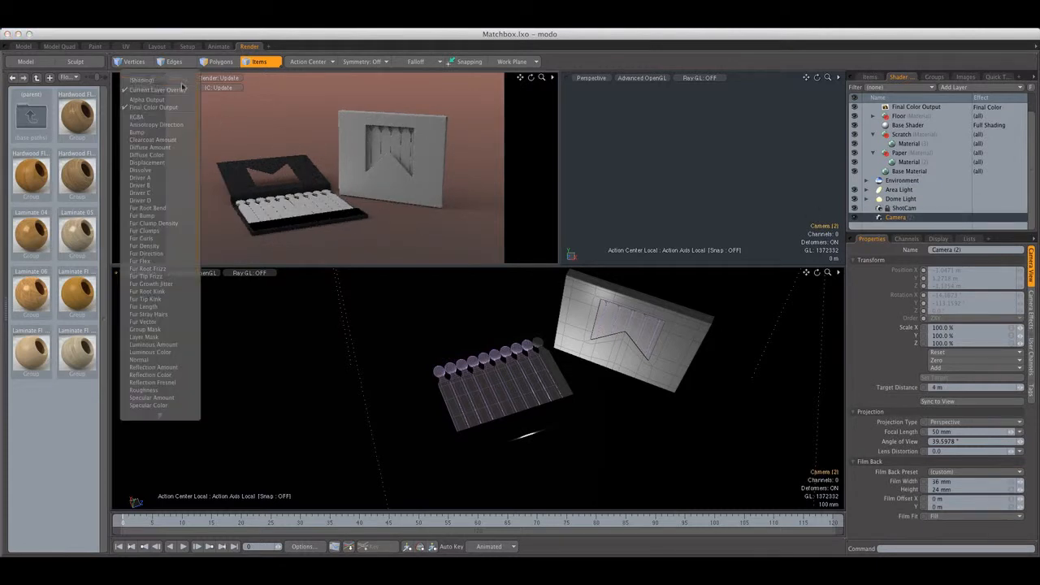
{"action": "left_click", "coordinate": [263, 136]}
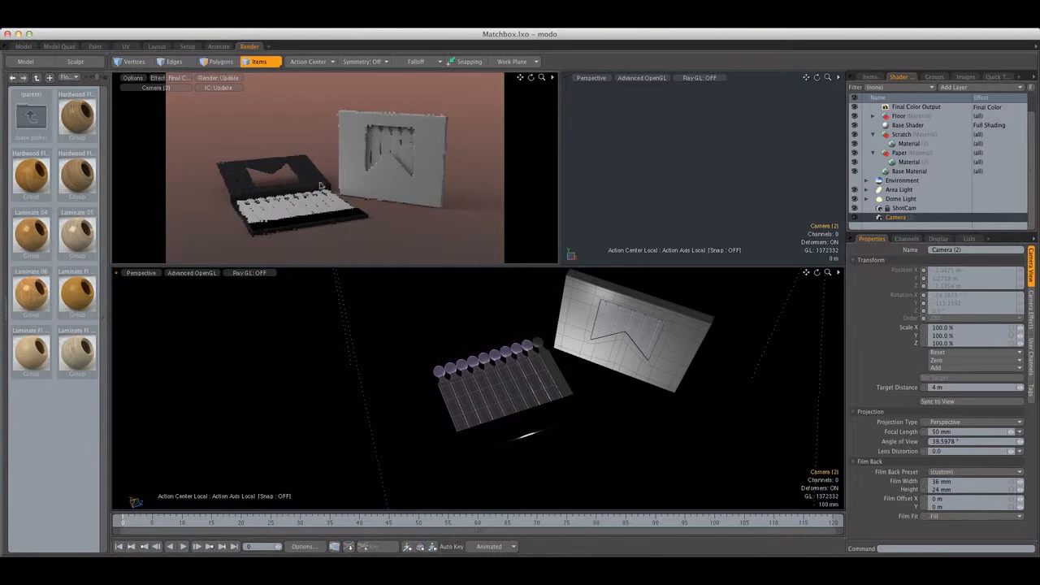
{"action": "mouse_move", "coordinate": [344, 172]}
{"action": "left_mouse_down", "text": "alt"}
{"action": "mouse_move", "coordinate": [360, 203]}
{"action": "mouse_move", "coordinate": [356, 179]}
{"action": "left_mouse_up", "text": "alt"}
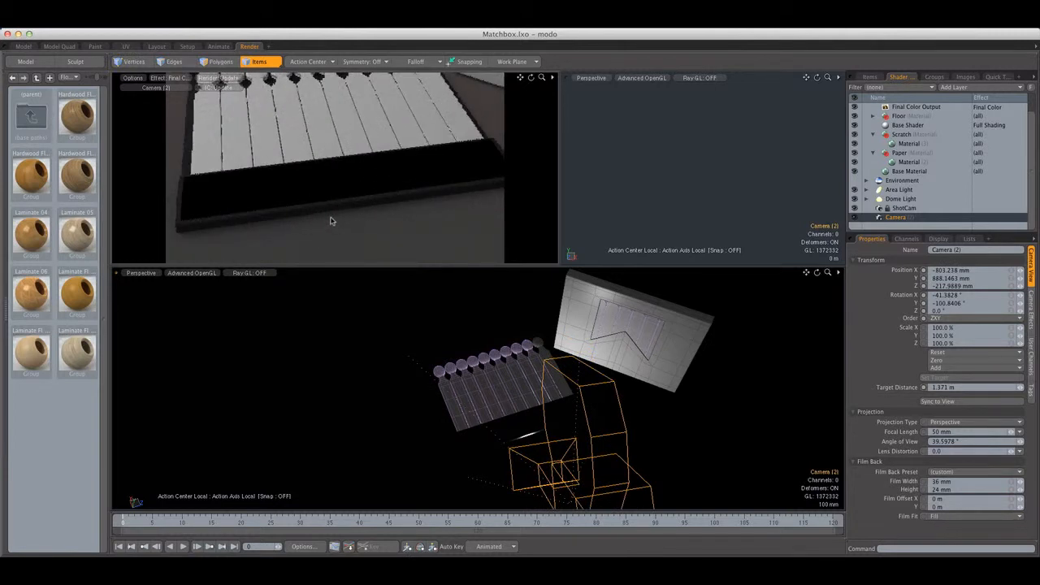
Add a Noise texture layer above the base material in the Scratch material group
{"action": "left_click", "coordinate": [925, 164]}
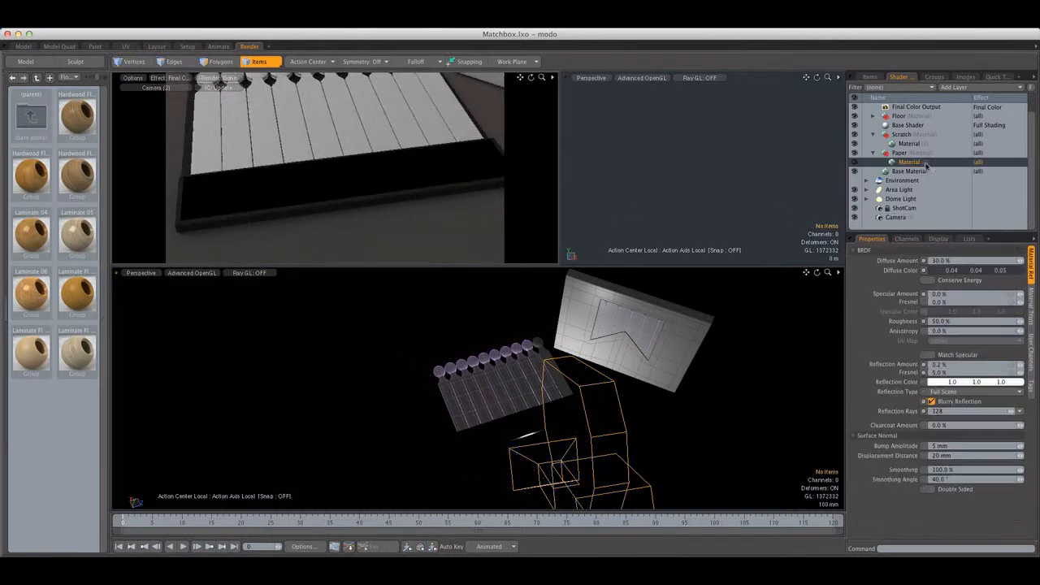
{"action": "left_click", "coordinate": [911, 146]}
{"action": "left_click", "coordinate": [901, 161]}
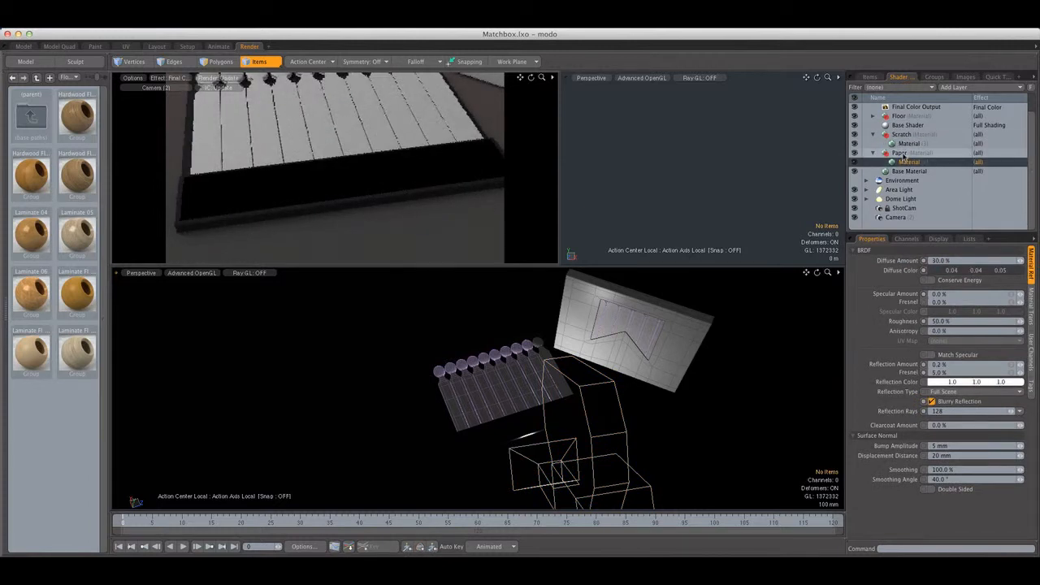
{"action": "left_click", "coordinate": [908, 144]}
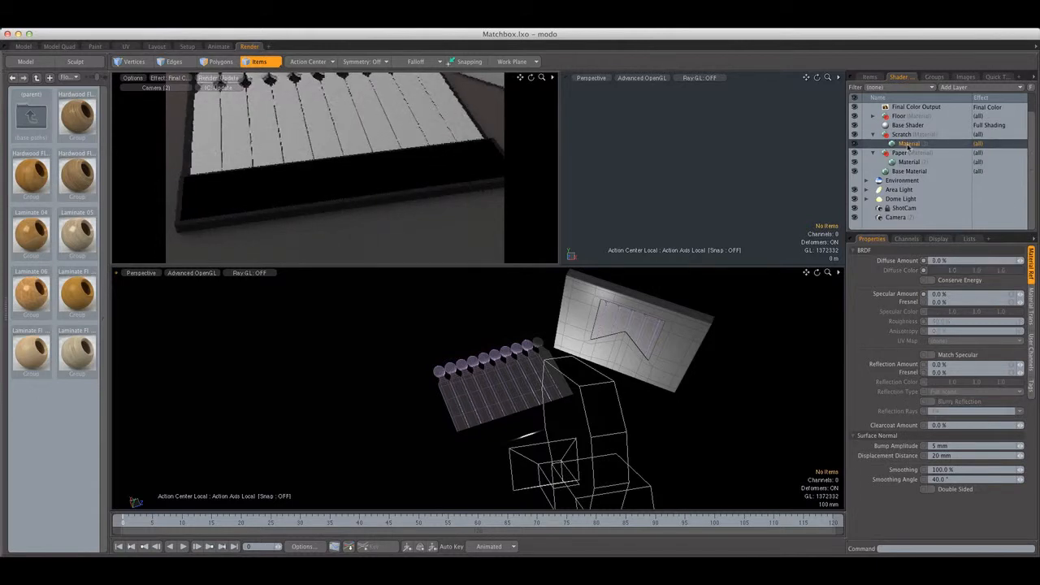
{"action": "left_click", "coordinate": [955, 87]}
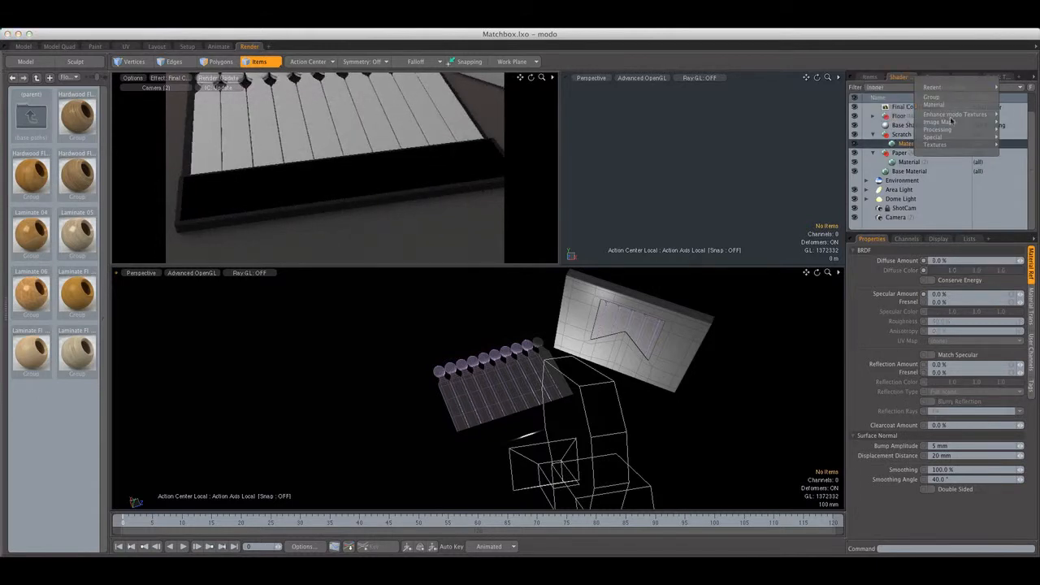
{"action": "mouse_move", "coordinate": [950, 131]}
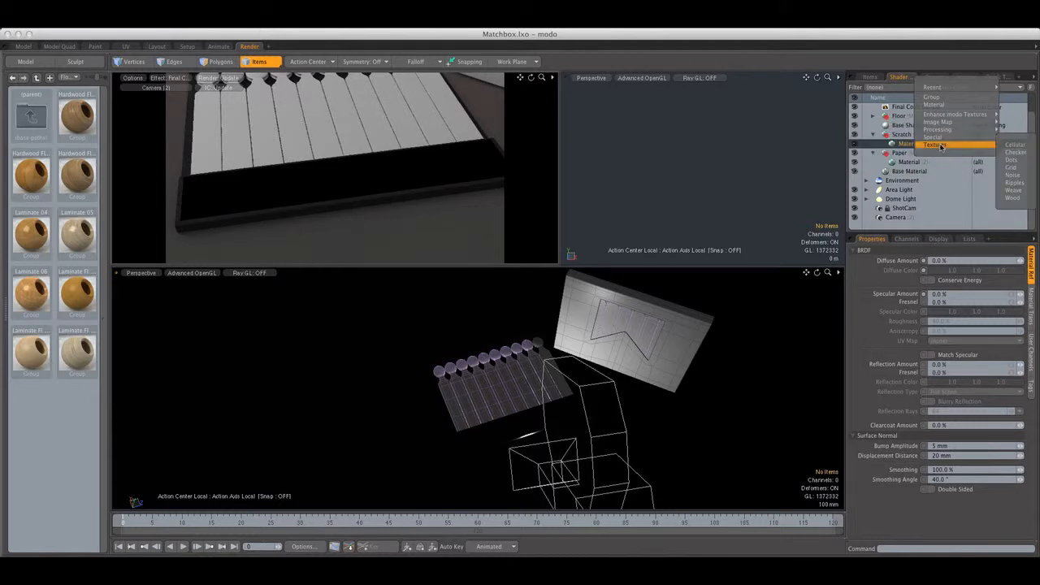
{"action": "left_click", "coordinate": [1012, 175]}
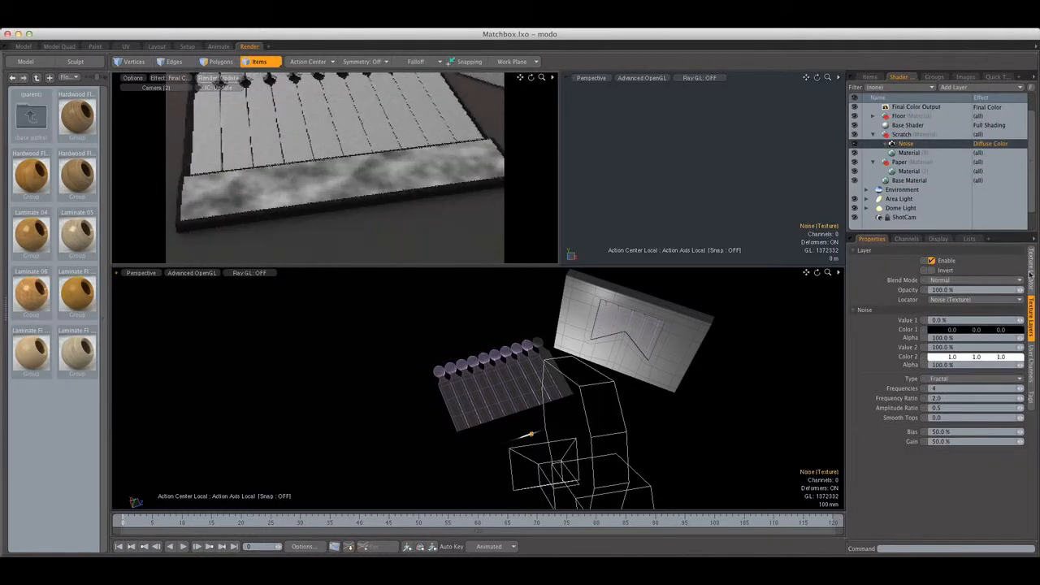
Stretch the Scratch noise texture along Z by setting its locator's Z size to 250 mm
{"action": "left_click", "coordinate": [1030, 272]}
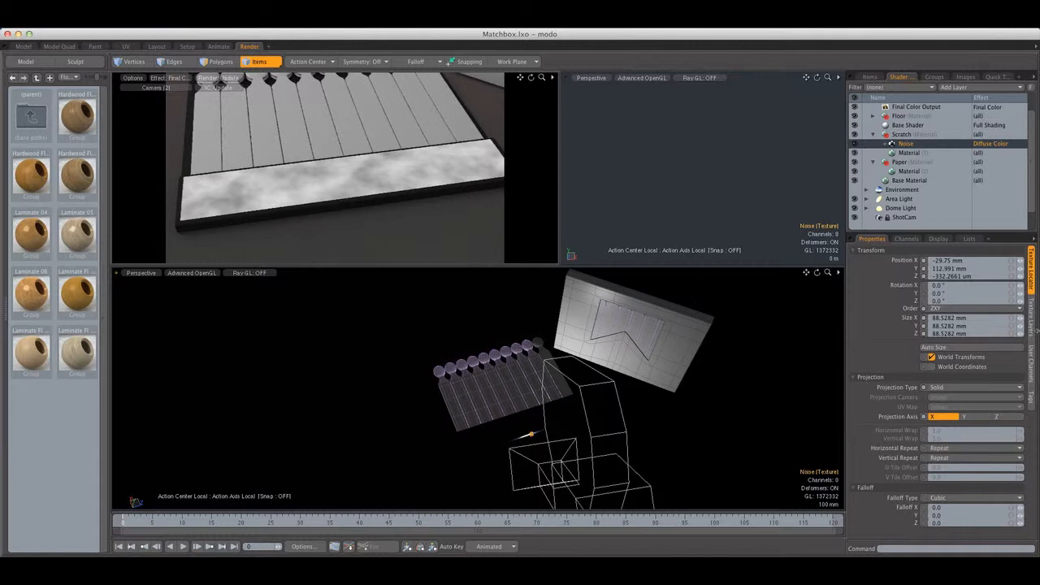
{"action": "left_click", "coordinate": [977, 333]}
{"action": "type", "text": "150"}
{"action": "key", "text": "Return"}
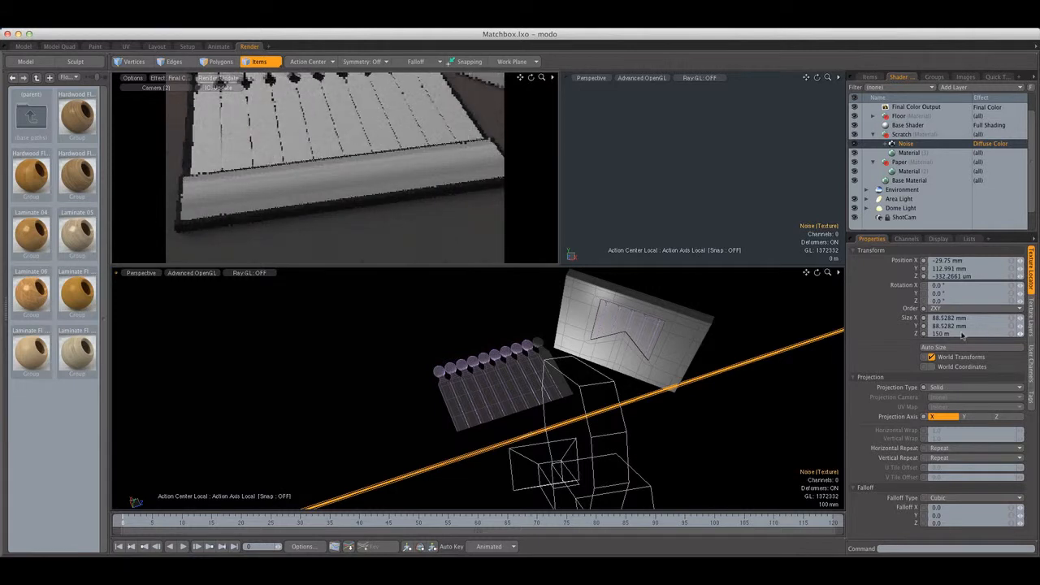
{"action": "left_click", "coordinate": [981, 333]}
{"action": "type", "text": "15"}
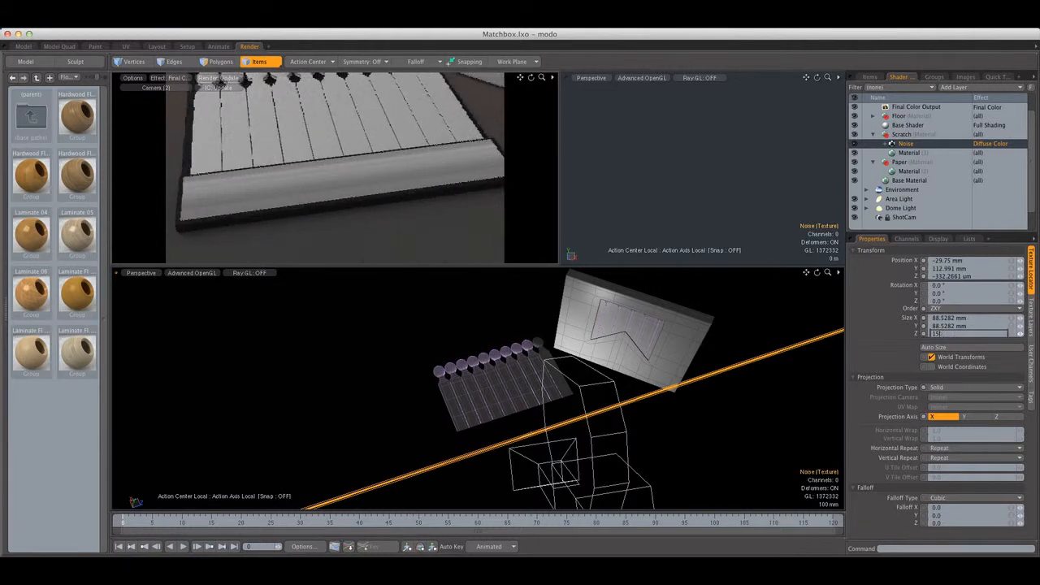
{"action": "type", "text": "250mm"}
{"action": "key", "text": "Return"}
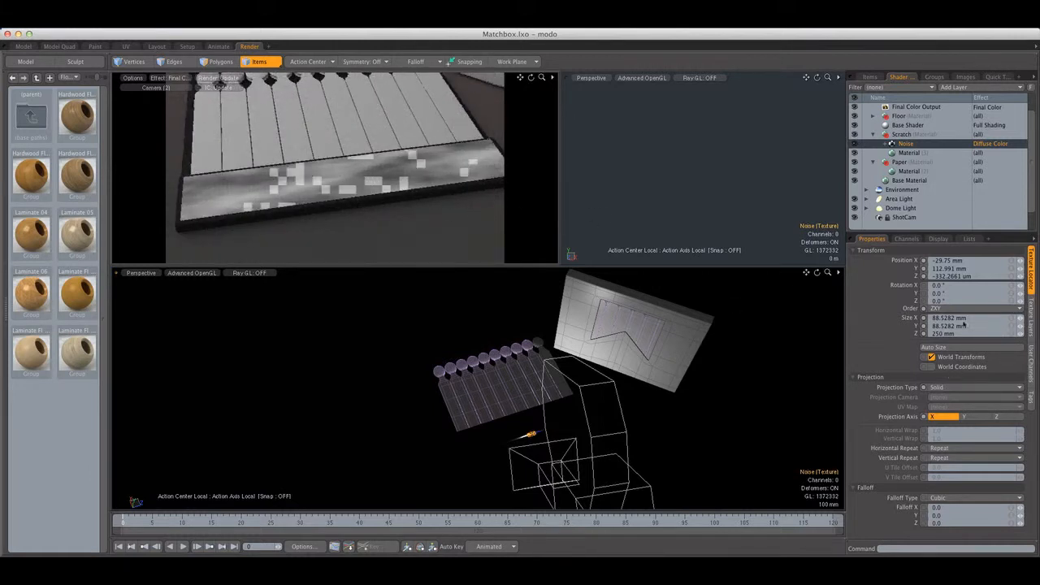
Size the Scratch noise texture to 20 mm in X and Y and 180 mm in Z
{"action": "left_click_drag", "start_coordinate": [932, 319], "coordinate": [1018, 308]}
{"action": "type", "text": "20m"}
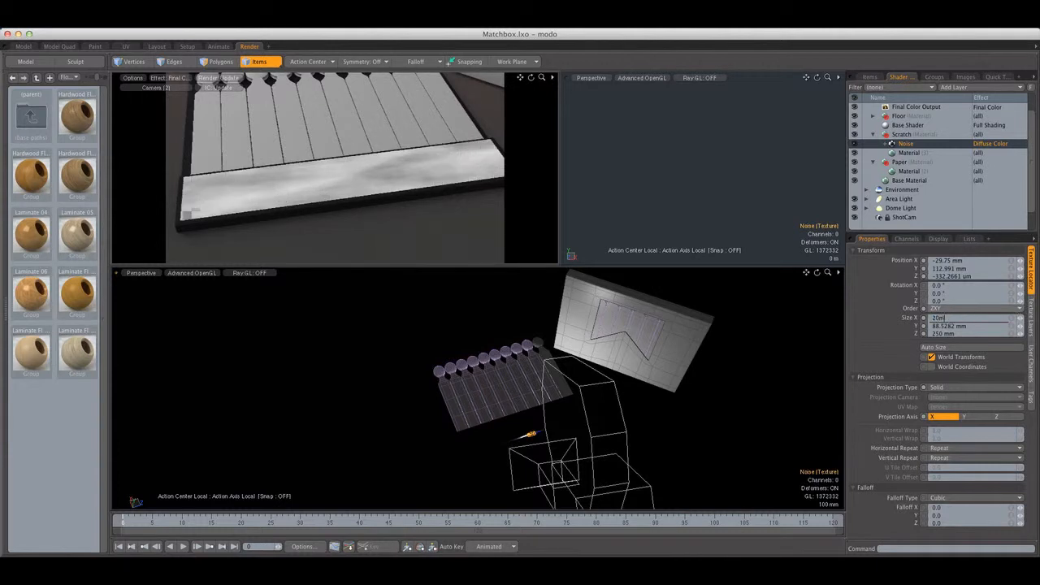
{"action": "key", "text": "Tab"}
{"action": "type", "text": "200m"}
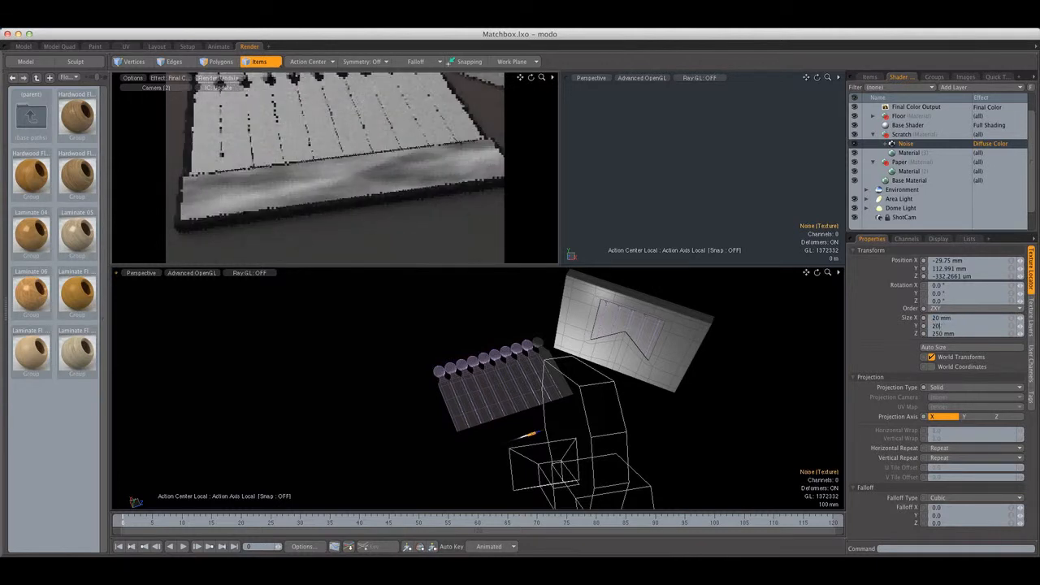
{"action": "key", "text": "Return"}
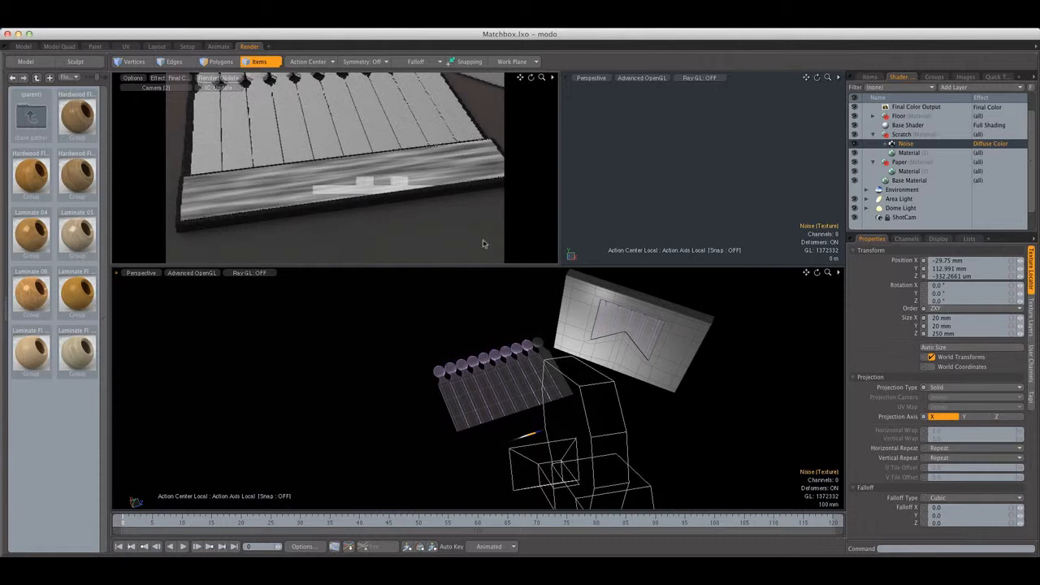
{"action": "left_click", "coordinate": [968, 334]}
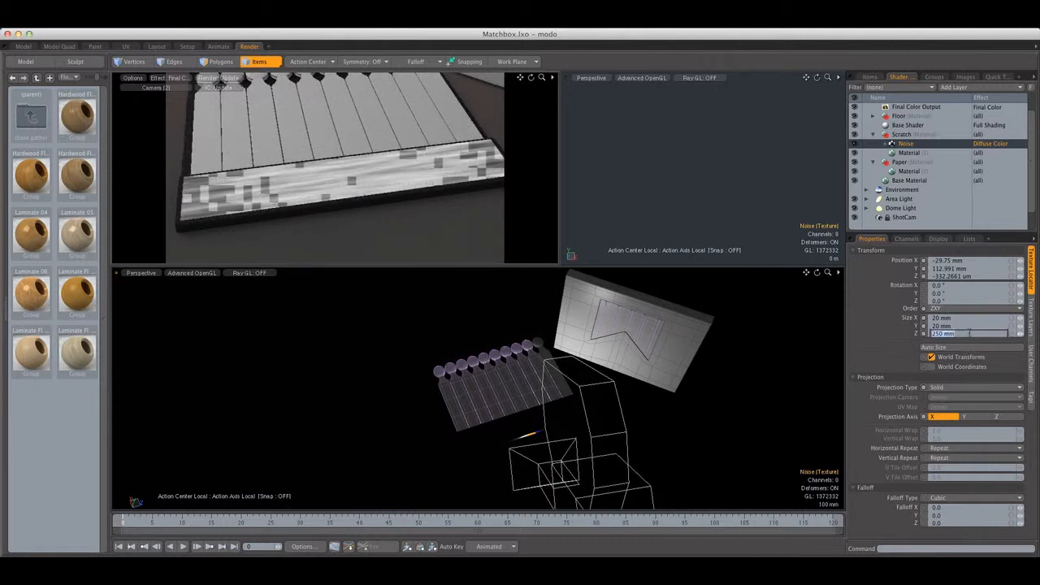
{"action": "type", "text": "180"}
{"action": "key", "text": "Return"}
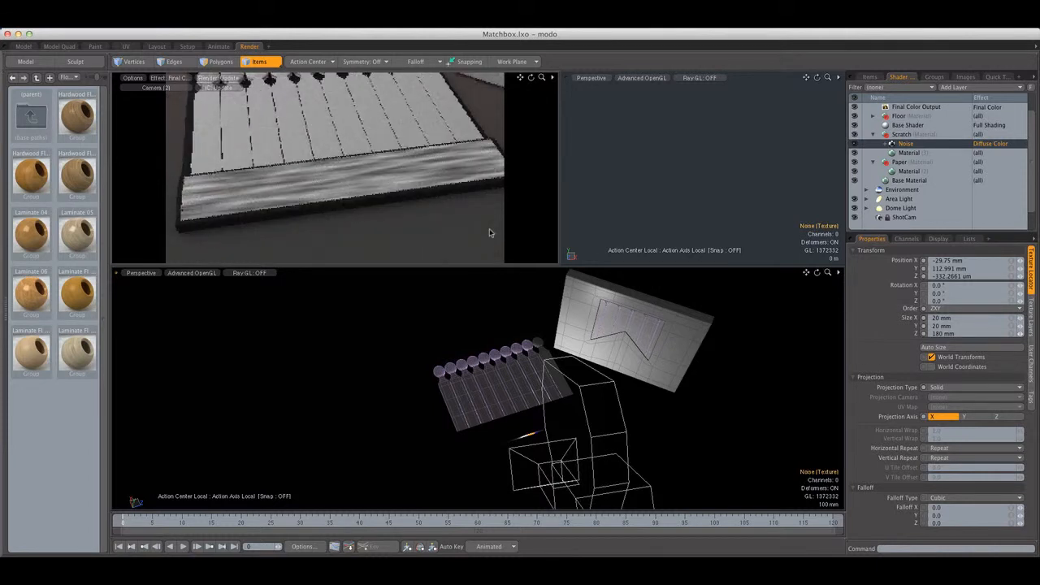
Change the Scratch noise layer's blend mode to Multiply
{"action": "left_click", "coordinate": [932, 153]}
{"action": "left_click", "coordinate": [999, 145]}
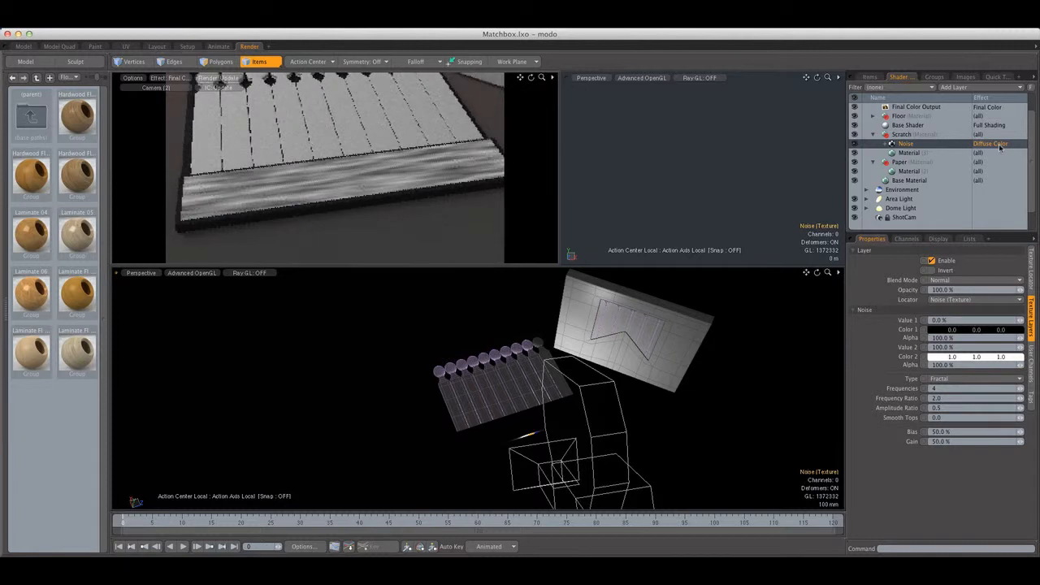
{"action": "left_click", "coordinate": [969, 280]}
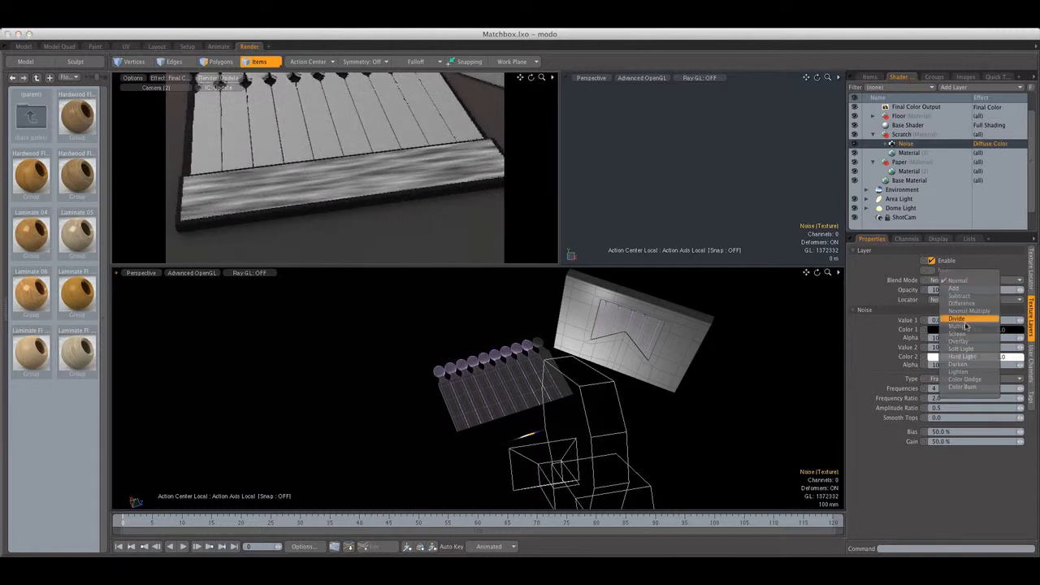
{"action": "left_click", "coordinate": [971, 329]}
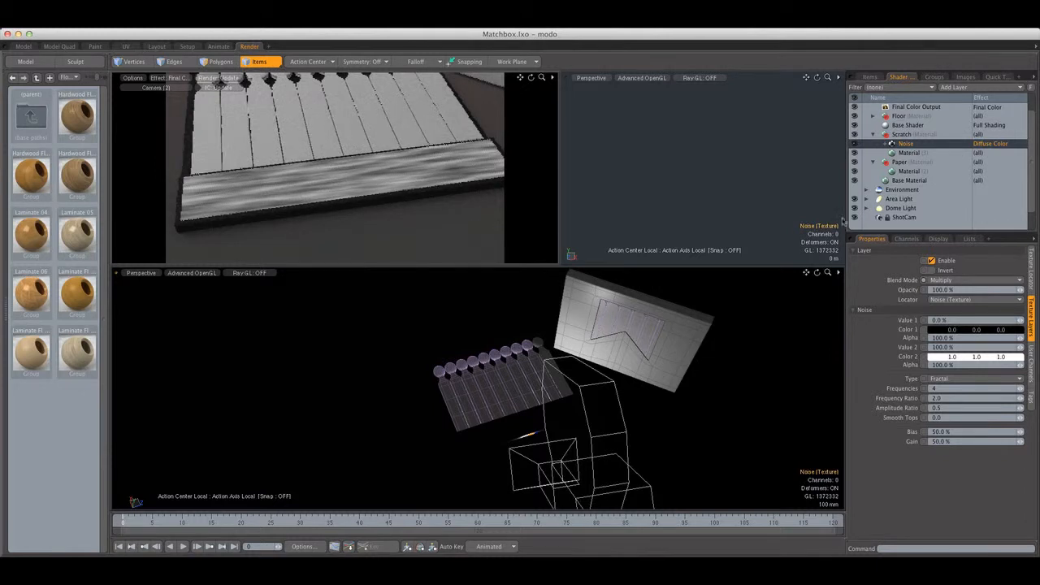
Set the Scratch material's diffuse amount to 50%
{"action": "left_click", "coordinate": [908, 152]}
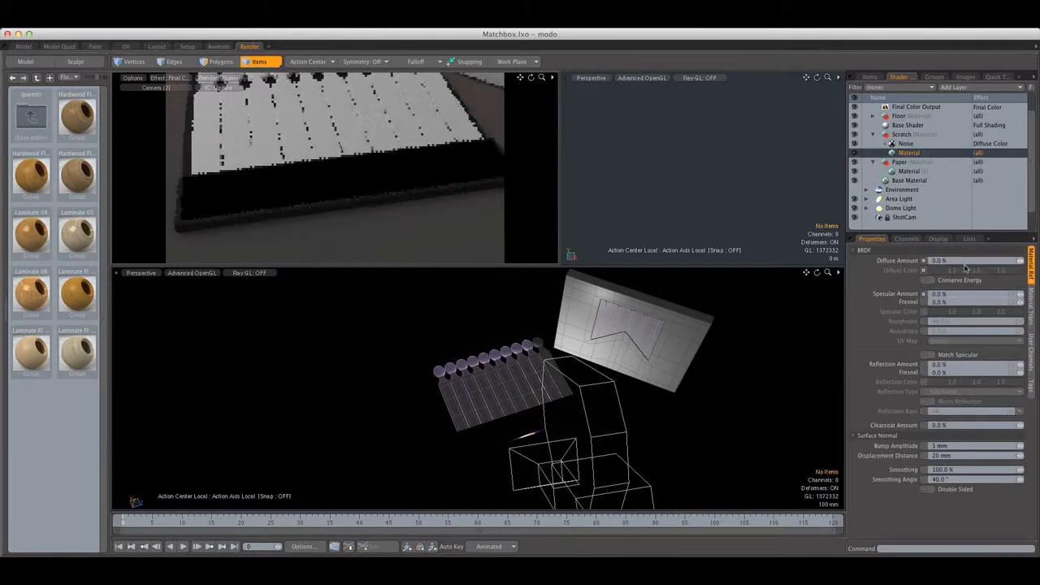
{"action": "left_click", "coordinate": [959, 261]}
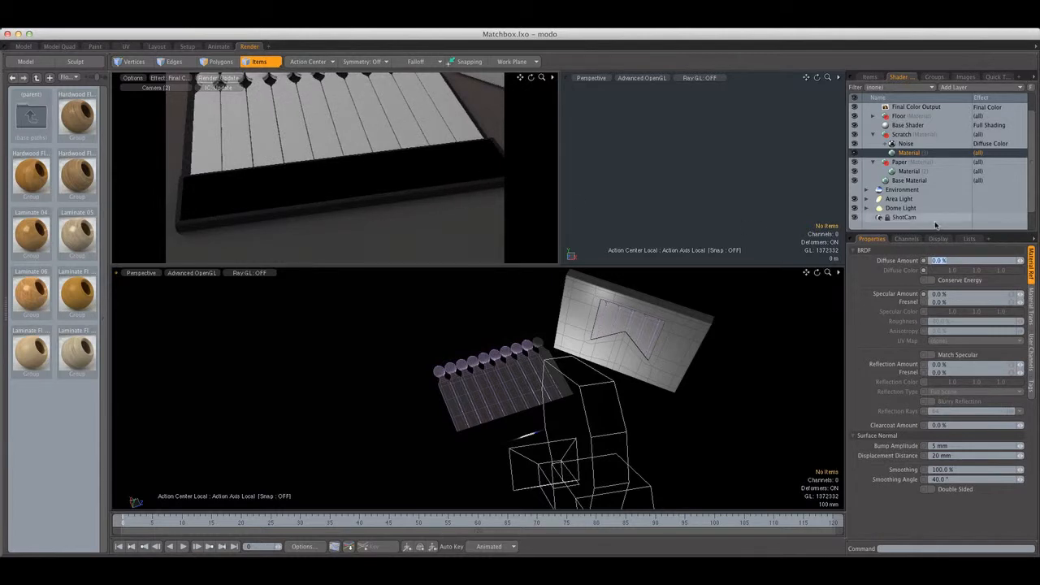
{"action": "type", "text": "50"}
{"action": "key", "text": "Return"}
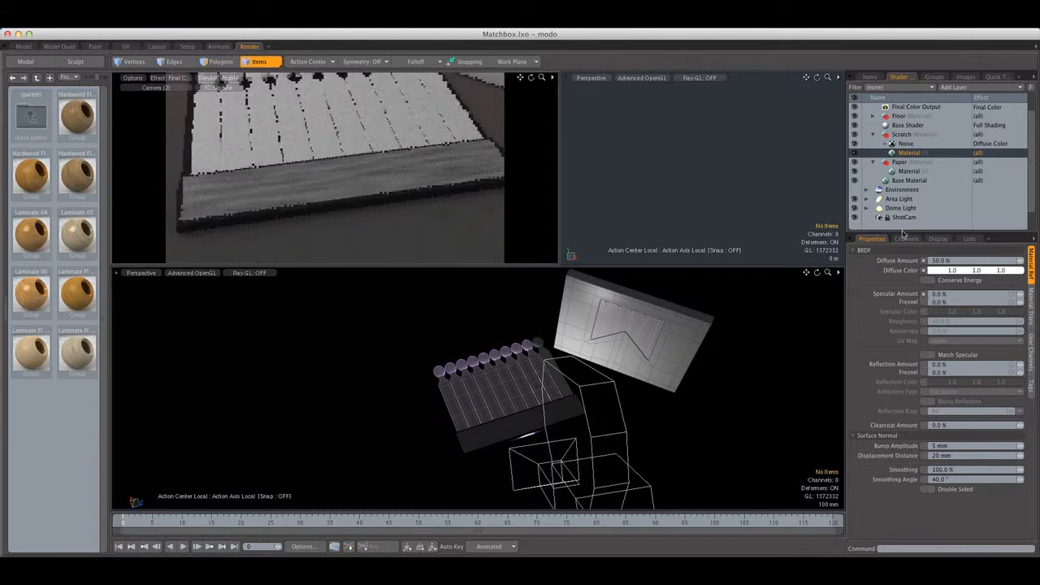
Give the Scratch material a very dark brown diffuse color of 0.07, 0.03, 0.02
{"action": "left_click", "coordinate": [929, 270]}
{"action": "left_click_drag", "start_coordinate": [851, 198], "coordinate": [850, 180]}
{"action": "left_click", "coordinate": [728, 290]}
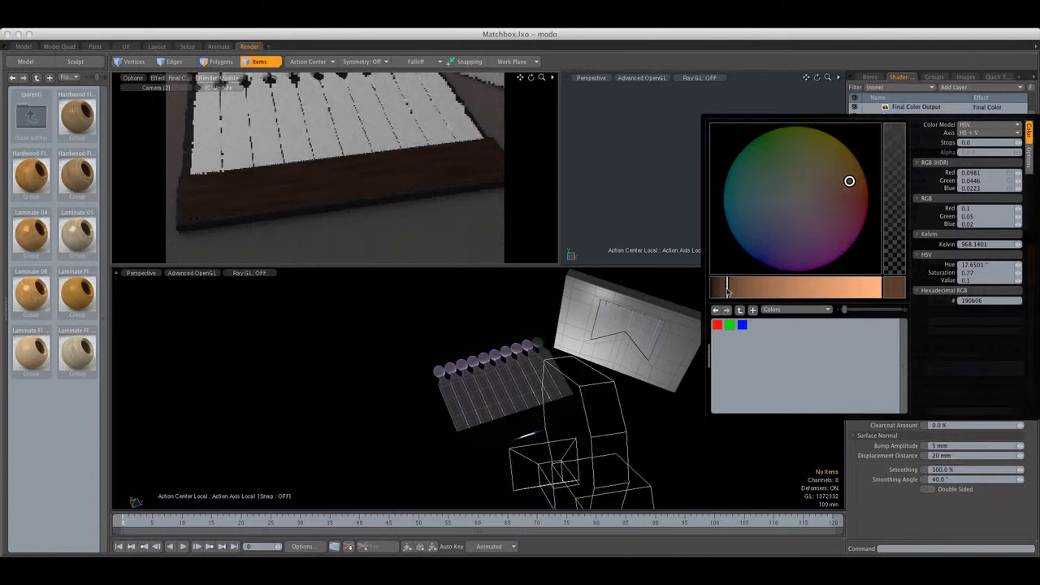
{"action": "left_click_drag", "start_coordinate": [728, 291], "coordinate": [712, 293]}
{"action": "left_click", "coordinate": [520, 240]}
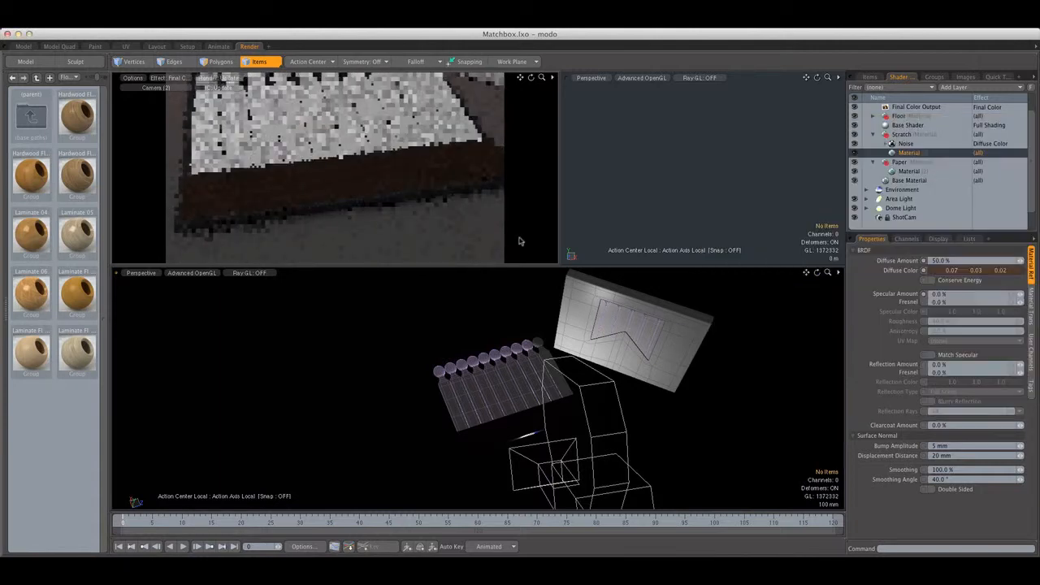
Enable Conserve Energy on both the Scratch and Paper materials
{"action": "left_click", "coordinate": [938, 280]}
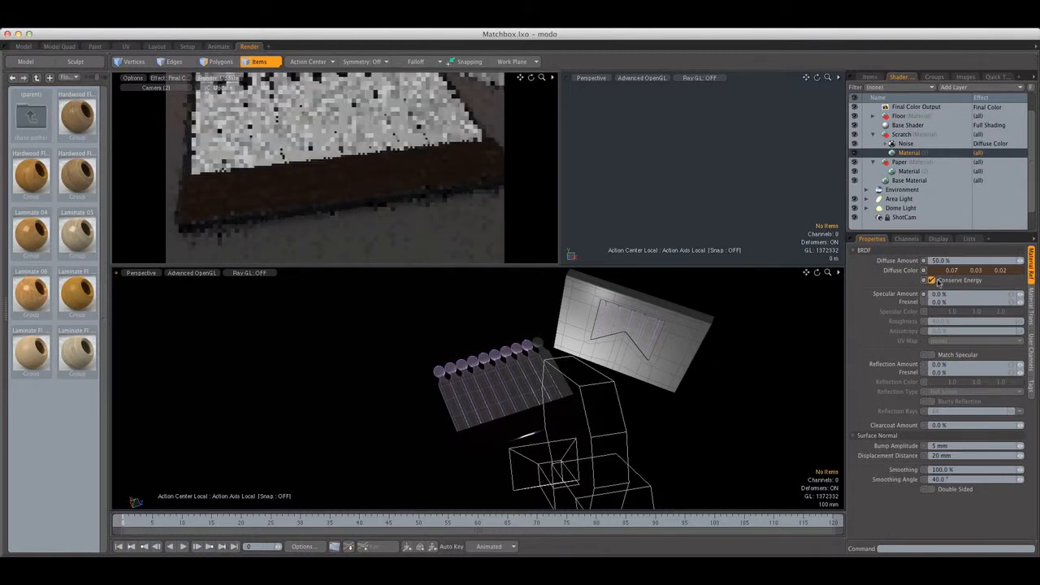
{"action": "left_click", "coordinate": [907, 171]}
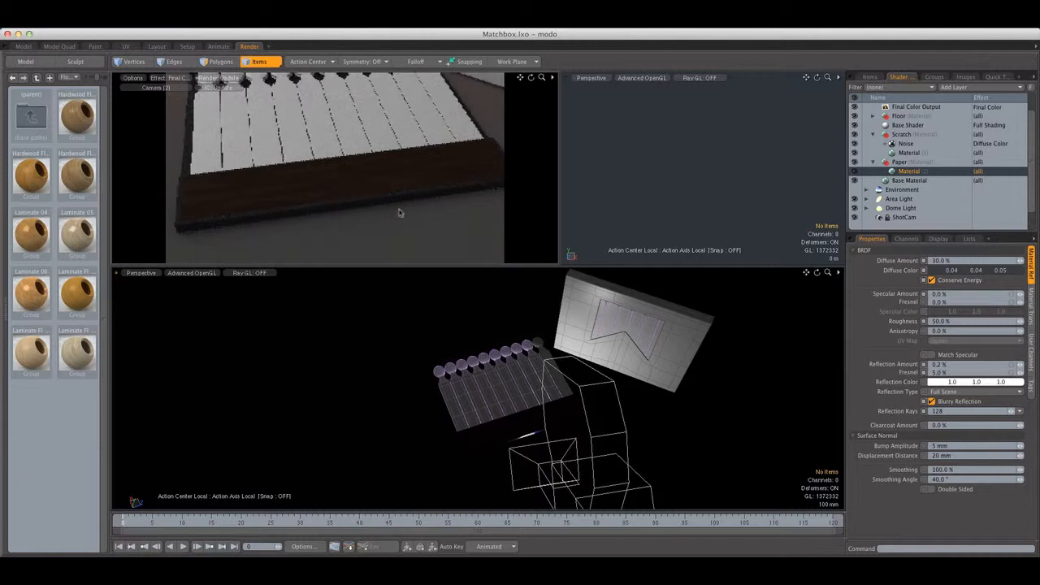
Set the Scratch material's specular amount to 1%
{"action": "left_click", "coordinate": [910, 153]}
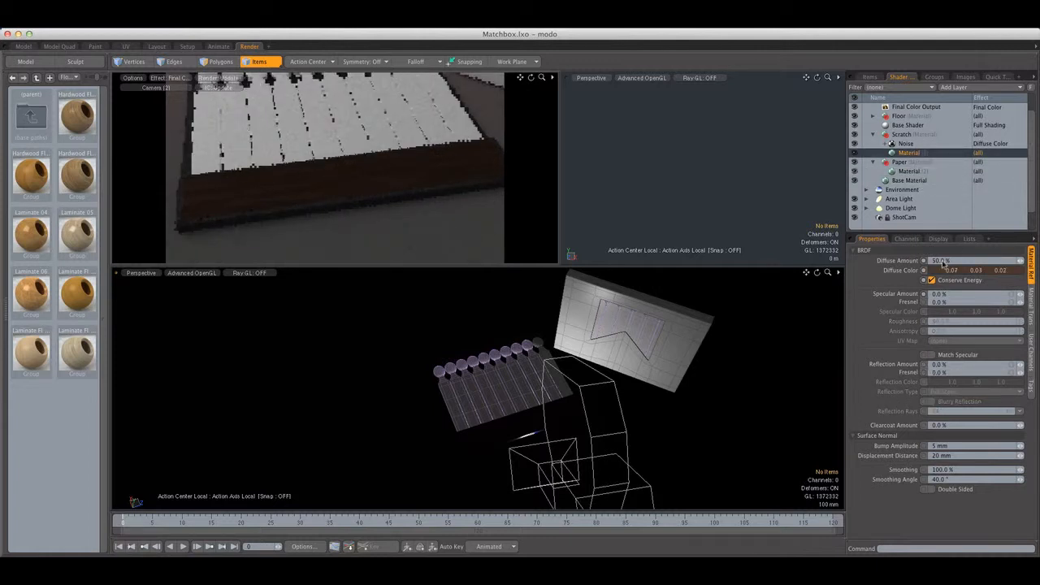
{"action": "left_click", "coordinate": [963, 364]}
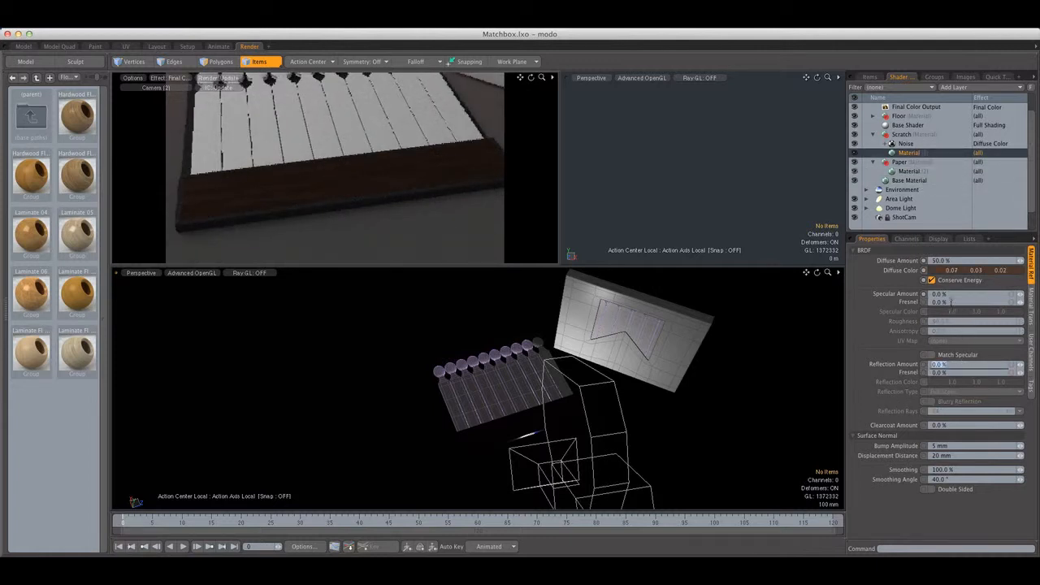
{"action": "left_click", "coordinate": [956, 293]}
{"action": "type", "text": "1"}
{"action": "key", "text": "Return"}
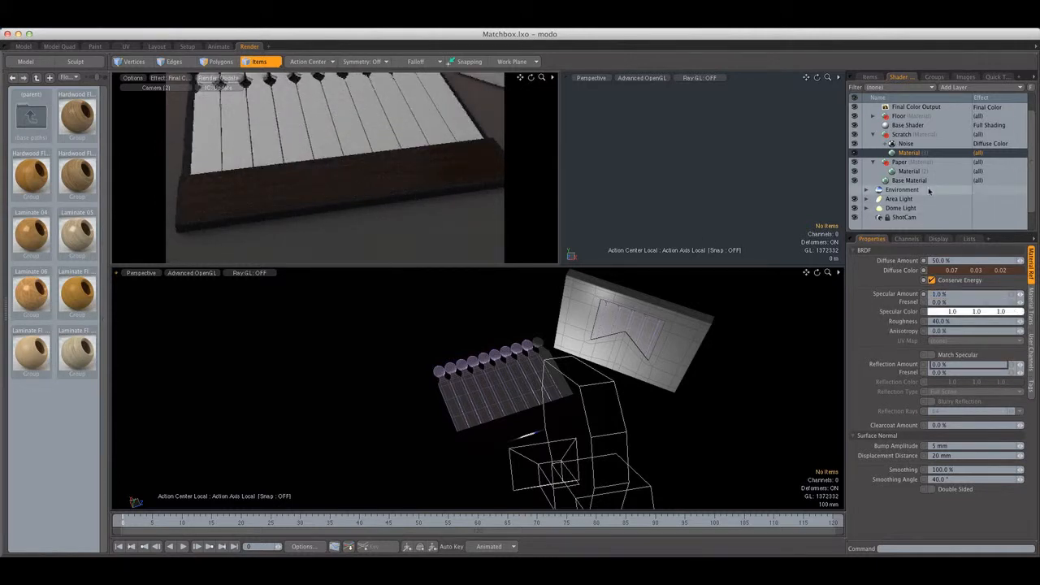
Duplicate the Scratch group's diffuse Noise texture and set the copy's effect to Specular Amount
{"action": "left_click", "coordinate": [898, 143]}
{"action": "right_click", "coordinate": [887, 141]}
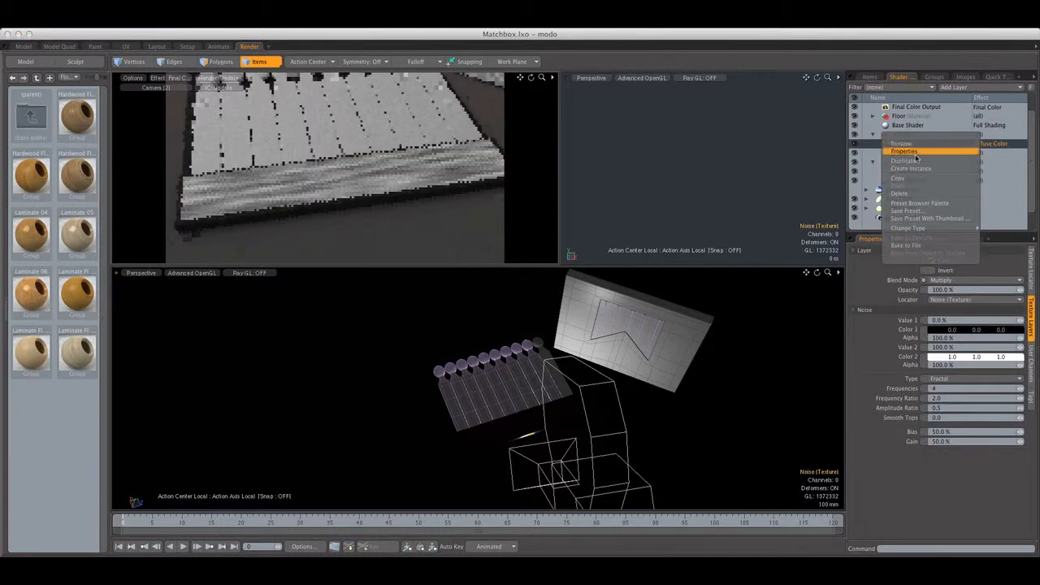
{"action": "left_click", "coordinate": [905, 160]}
{"action": "left_click", "coordinate": [992, 144]}
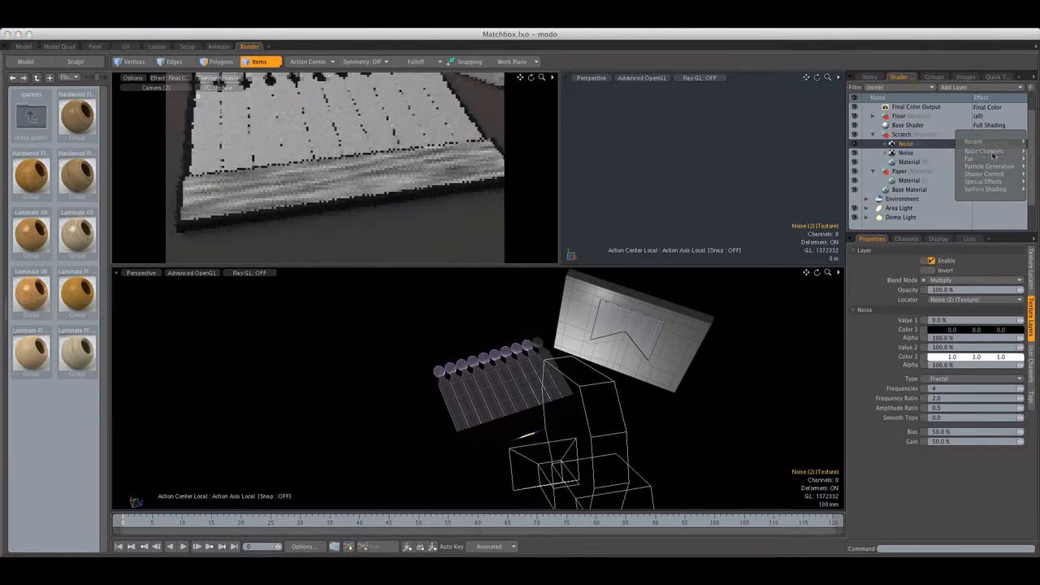
{"action": "mouse_move", "coordinate": [971, 158]}
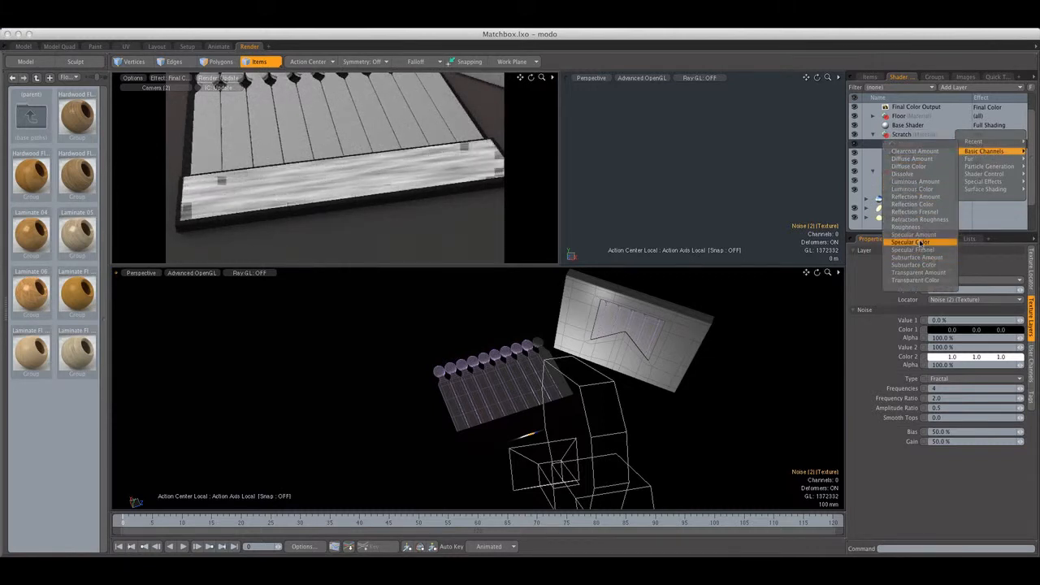
{"action": "left_click", "coordinate": [914, 235]}
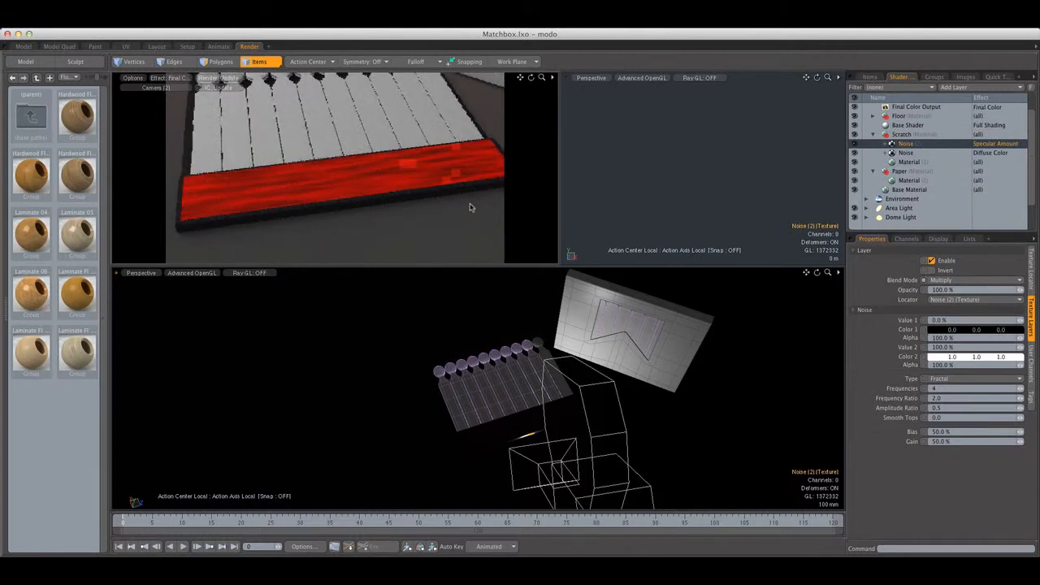
Set the specular Noise layer's blend mode to Normal and its opacity to 25%
{"action": "left_click", "coordinate": [959, 280]}
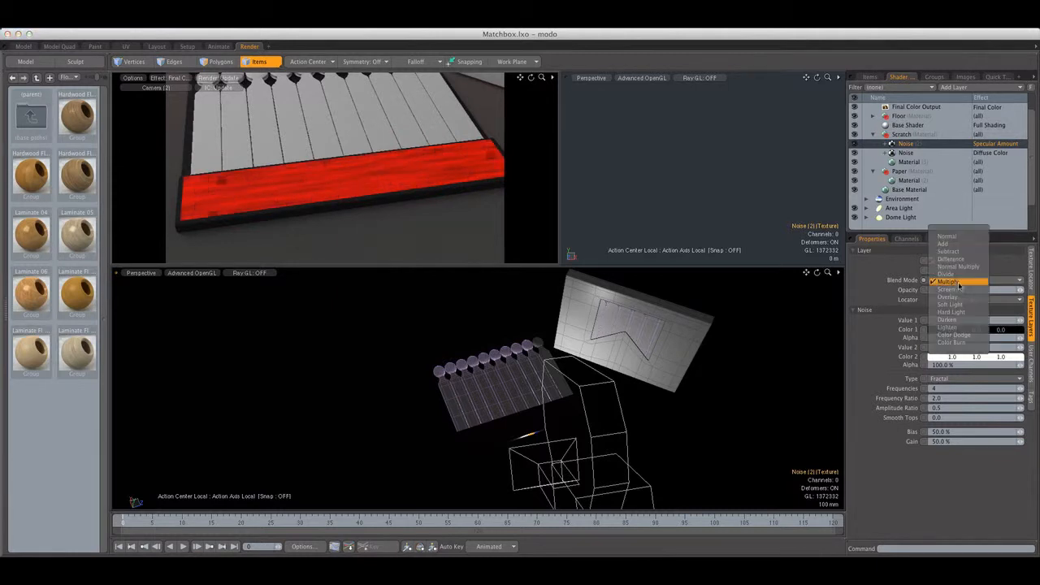
{"action": "left_click", "coordinate": [962, 240]}
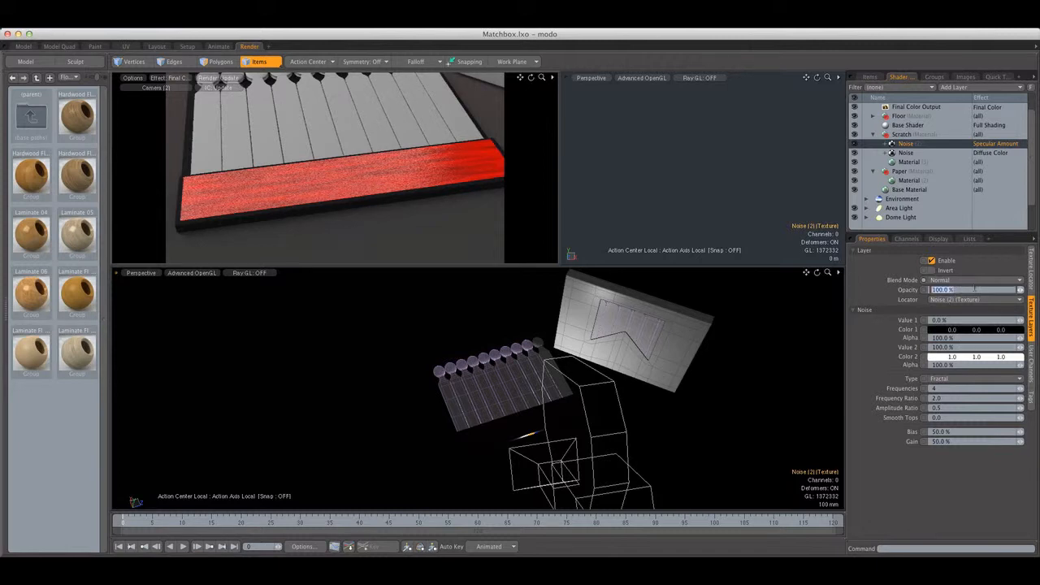
{"action": "left_click", "coordinate": [953, 290]}
{"action": "type", "text": "25"}
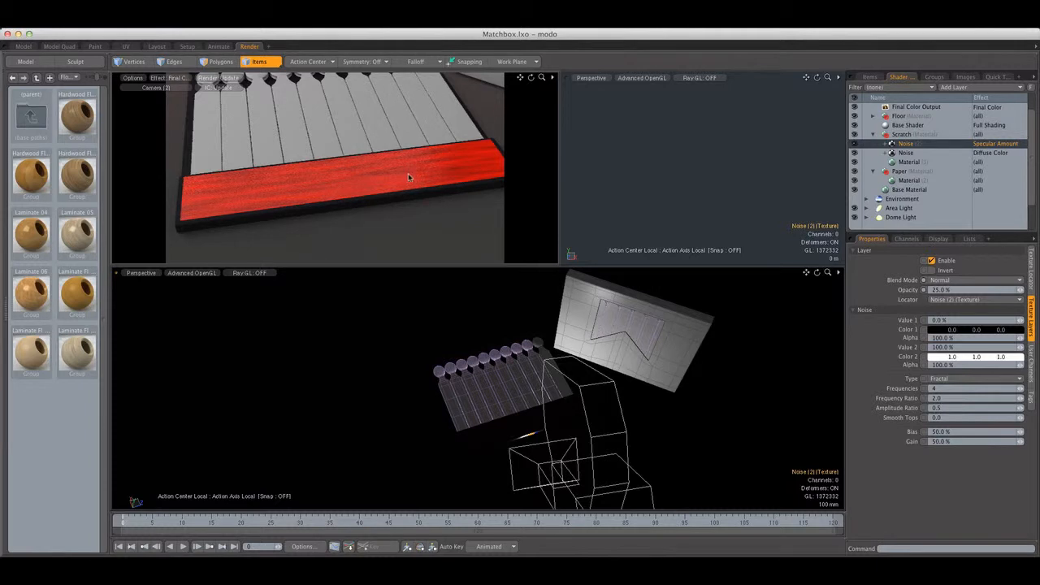
{"action": "left_click", "coordinate": [908, 162]}
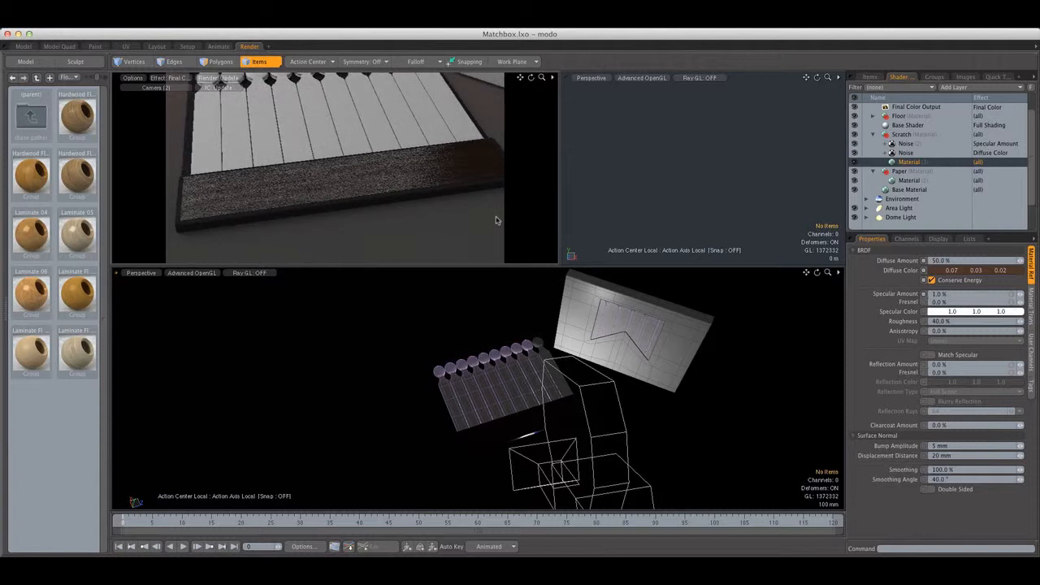
Set the specular Noise layer's opacity to 5%
{"action": "left_click", "coordinate": [905, 143]}
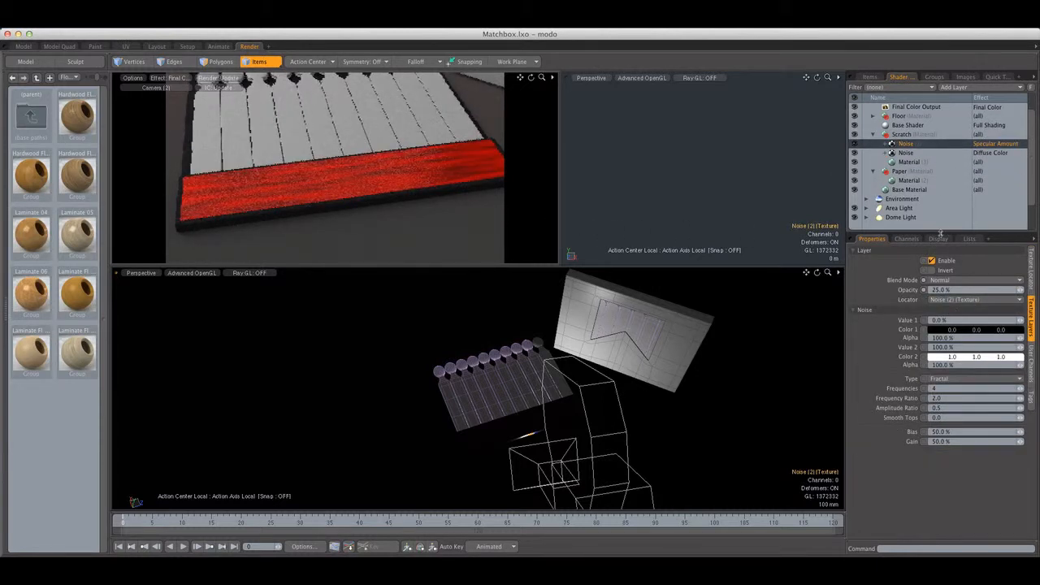
{"action": "left_click", "coordinate": [964, 291]}
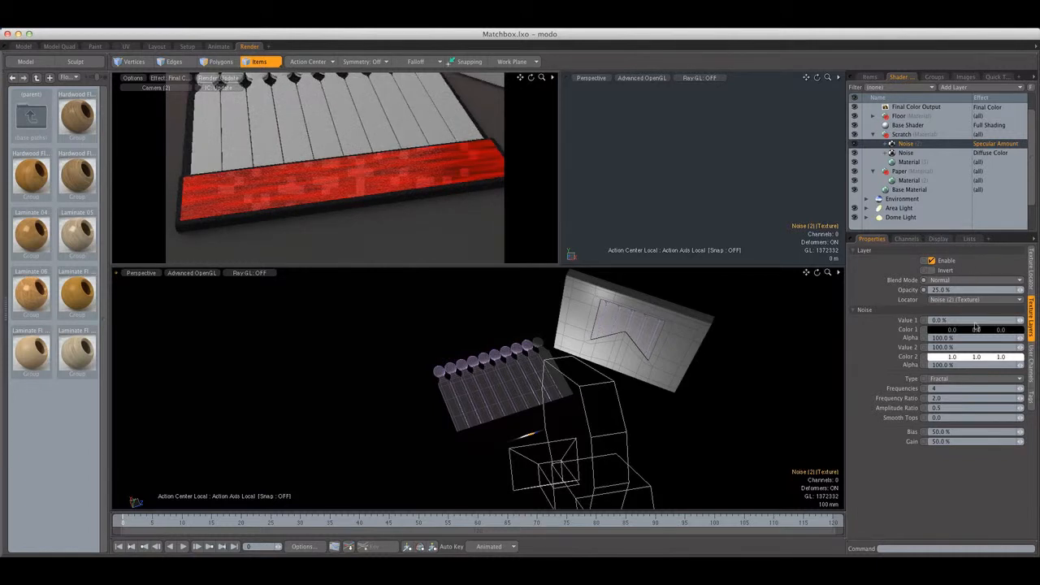
{"action": "type", "text": "5"}
{"action": "key", "text": "Return"}
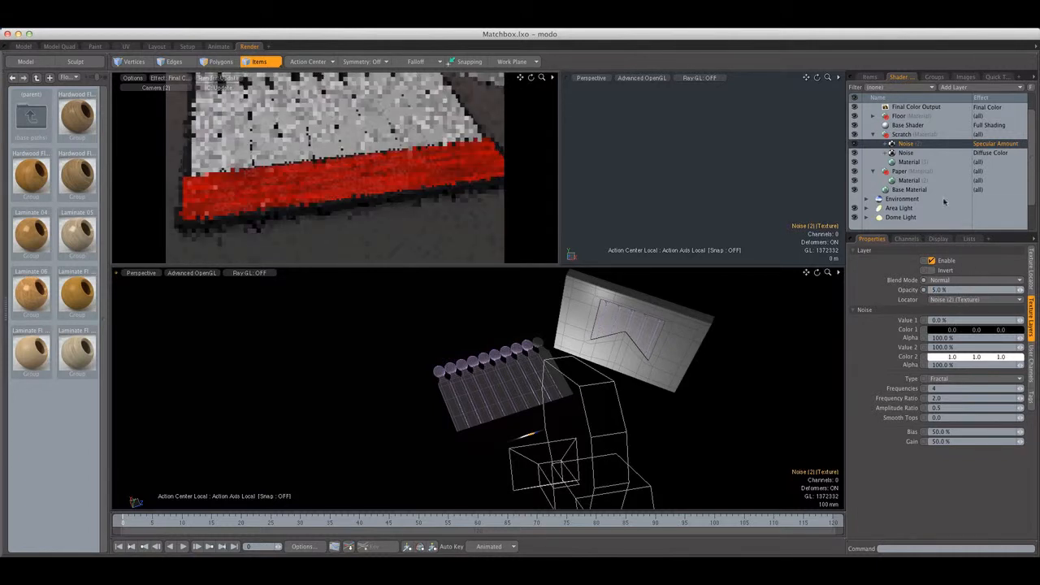
Set the Scratch material's specular amount to 0%
{"action": "left_click", "coordinate": [917, 163]}
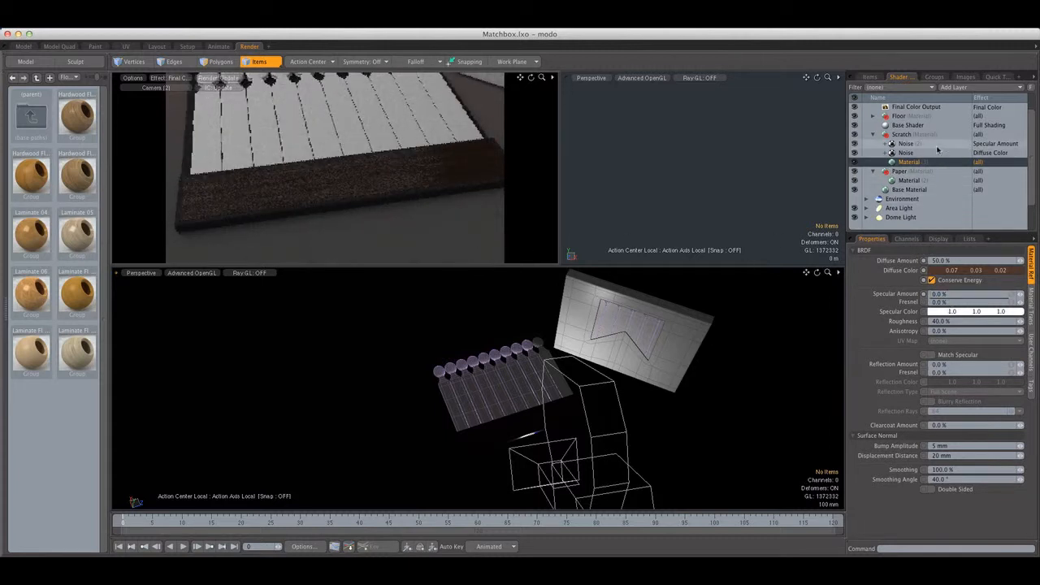
{"action": "left_click", "coordinate": [937, 146]}
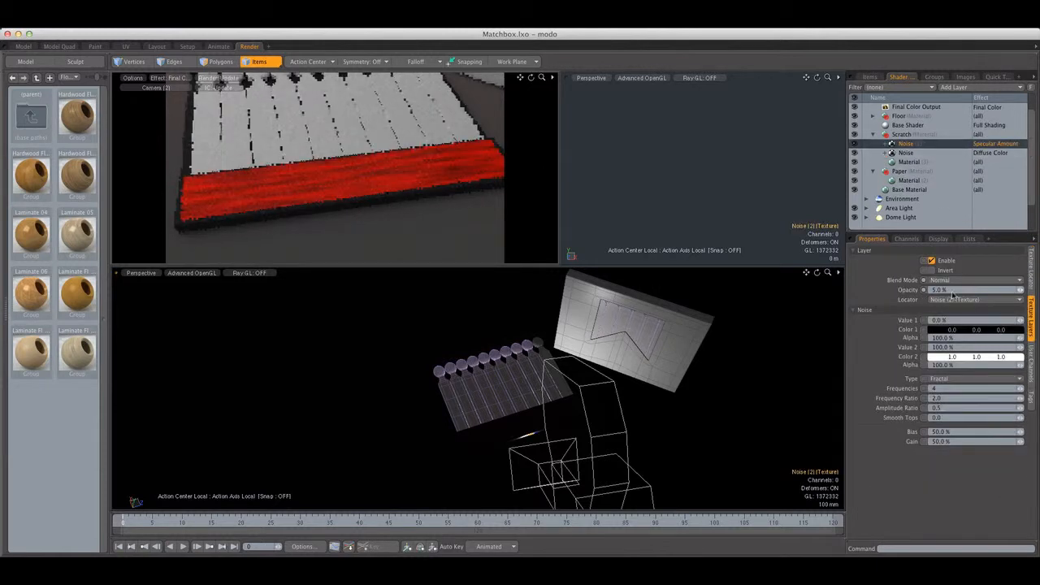
{"action": "left_click", "coordinate": [914, 161]}
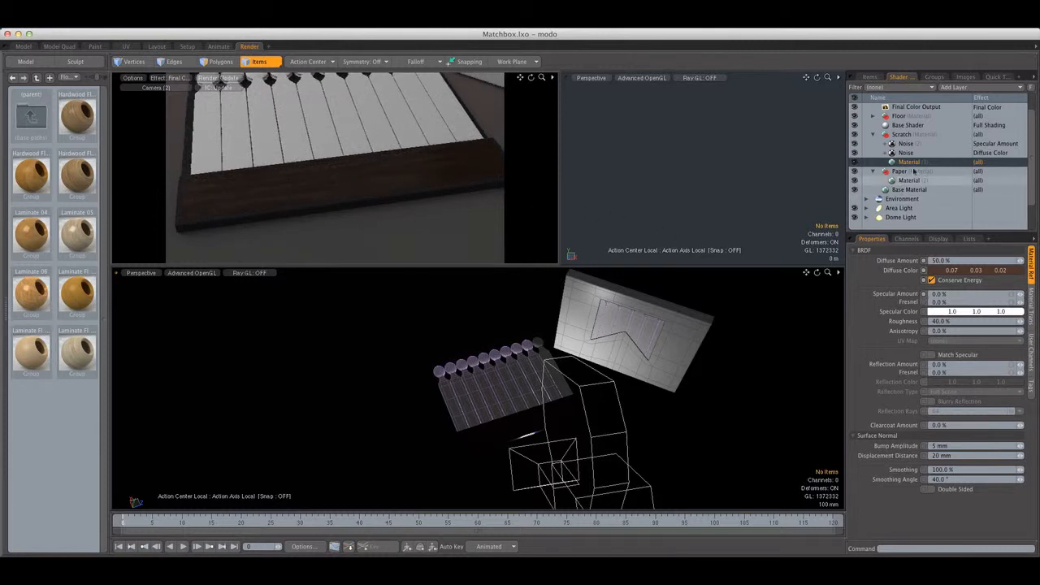
Duplicate the Scratch group's diffuse Noise texture again and set the copy's blend mode to Normal
{"action": "left_click", "coordinate": [905, 153]}
{"action": "right_click", "coordinate": [905, 152]}
{"action": "left_click", "coordinate": [920, 168]}
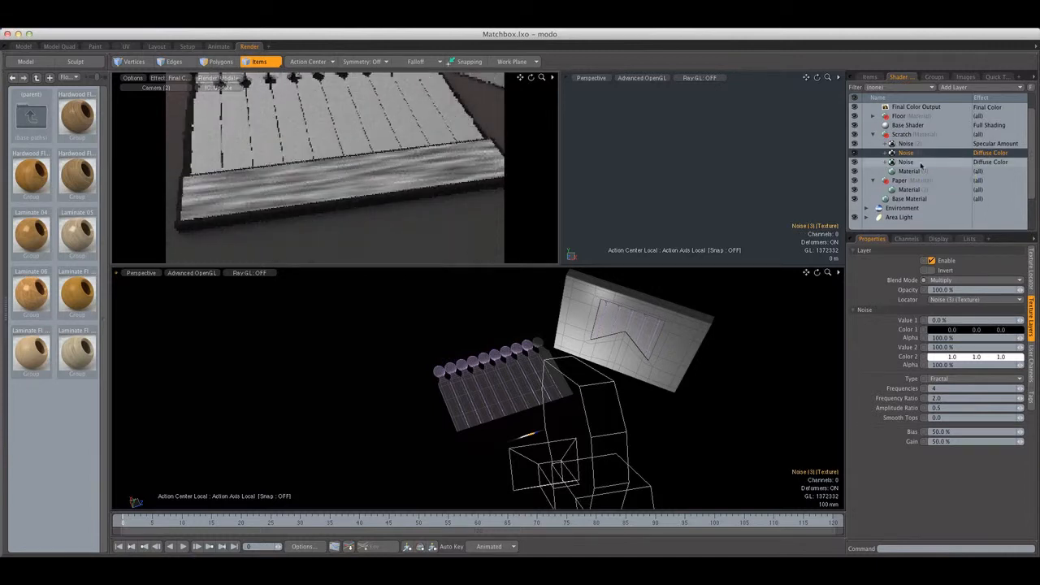
{"action": "left_click", "coordinate": [922, 164]}
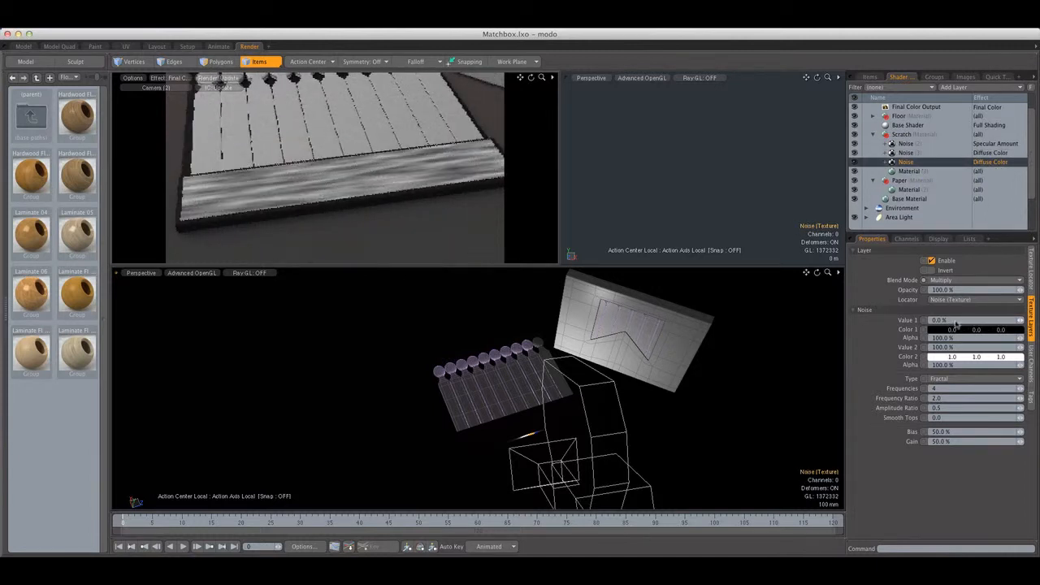
{"action": "left_click", "coordinate": [951, 155]}
{"action": "left_click", "coordinate": [954, 278]}
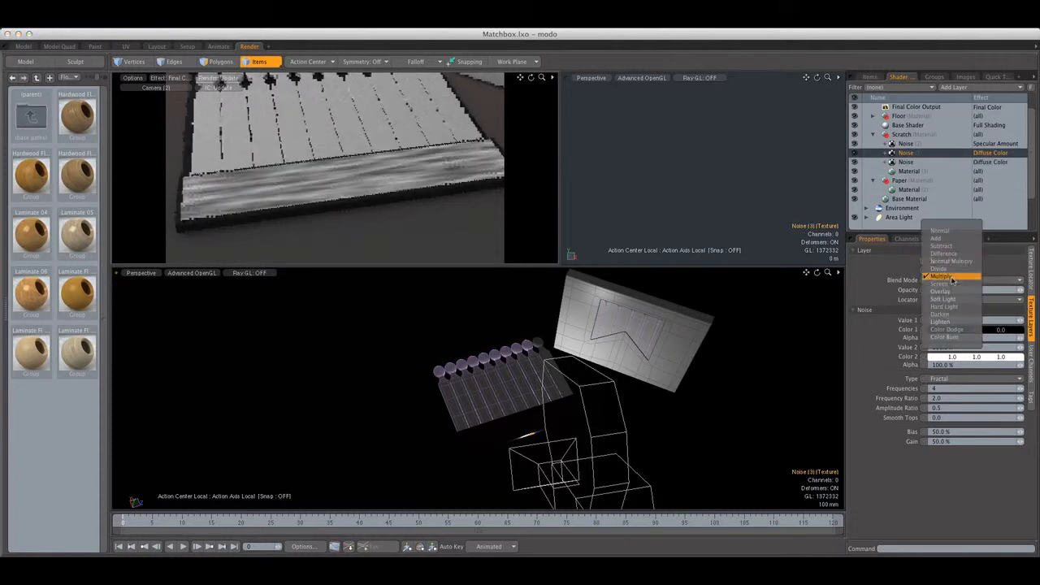
{"action": "left_click", "coordinate": [957, 238]}
Set the new Noise copy's effect to Bump and the Scratch material's bump amplitude to 1 mm
{"action": "left_click", "coordinate": [990, 153]}
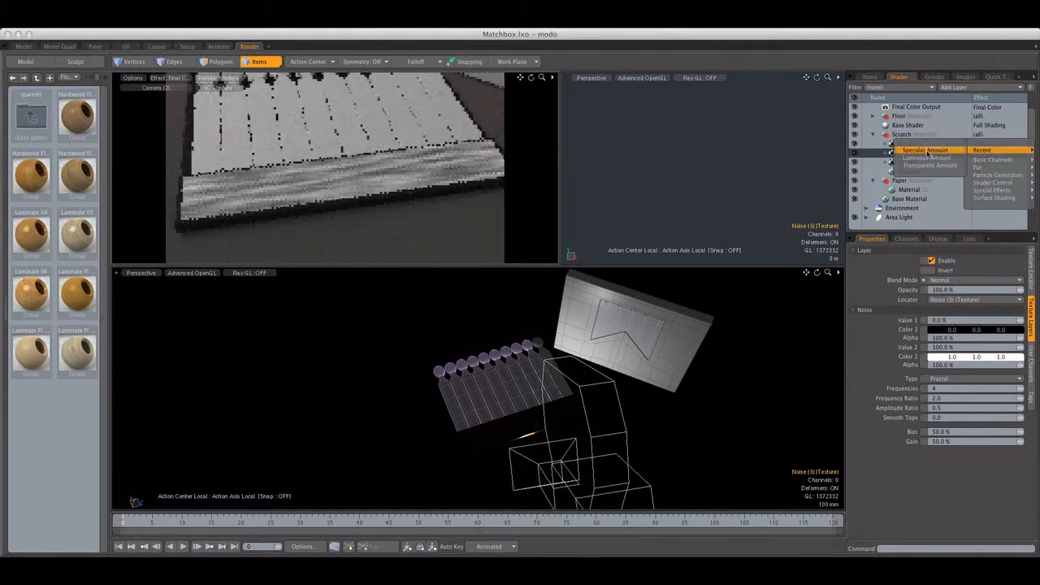
{"action": "mouse_move", "coordinate": [995, 165]}
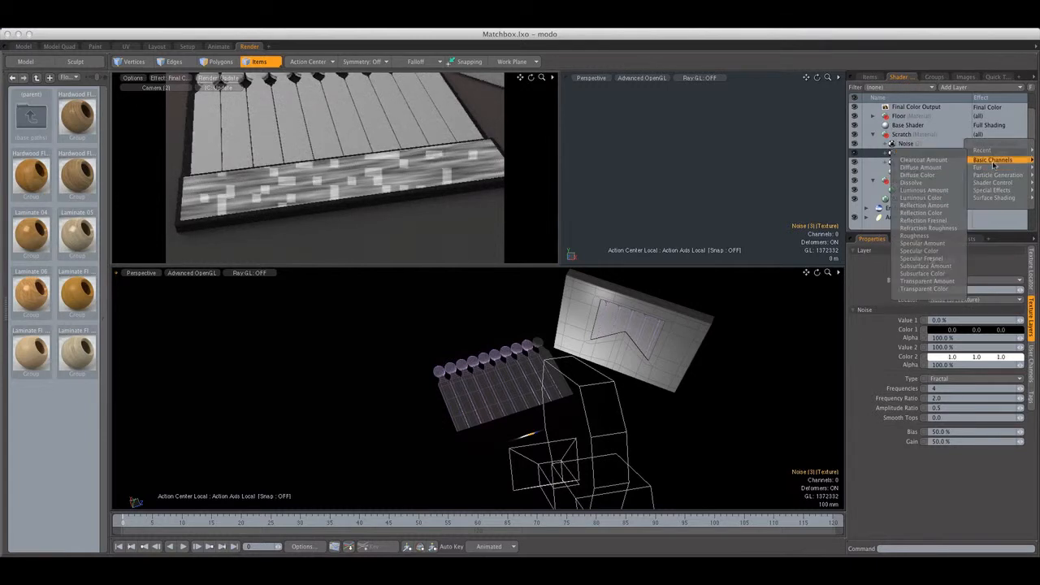
{"action": "mouse_move", "coordinate": [992, 186]}
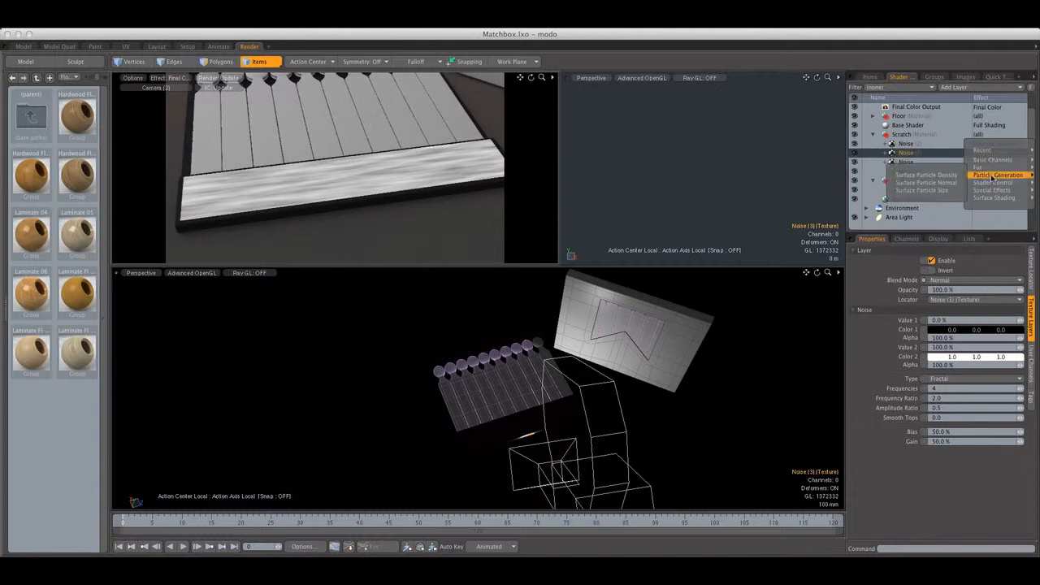
{"action": "left_click", "coordinate": [939, 202]}
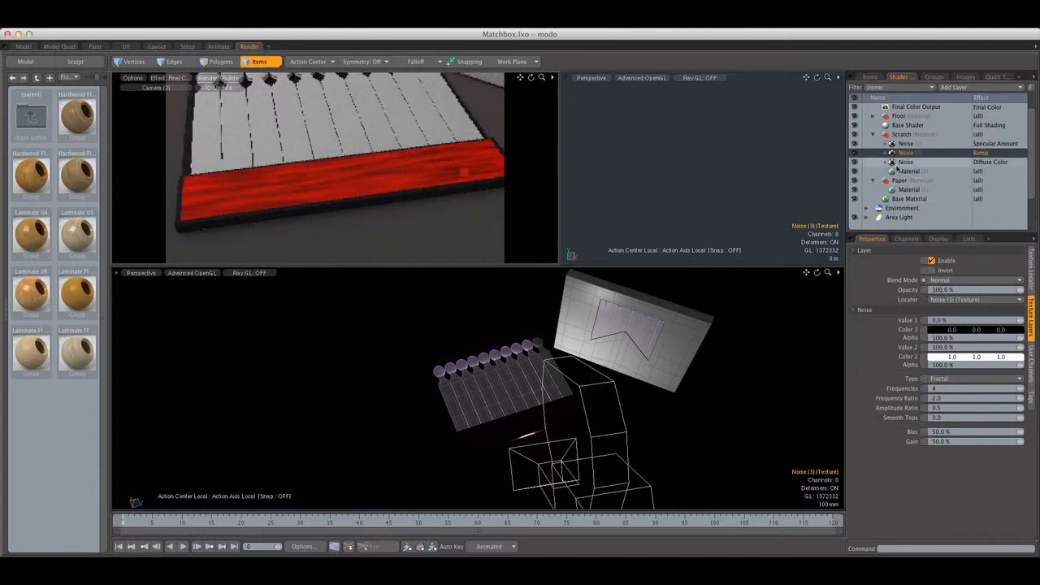
{"action": "left_click", "coordinate": [916, 171]}
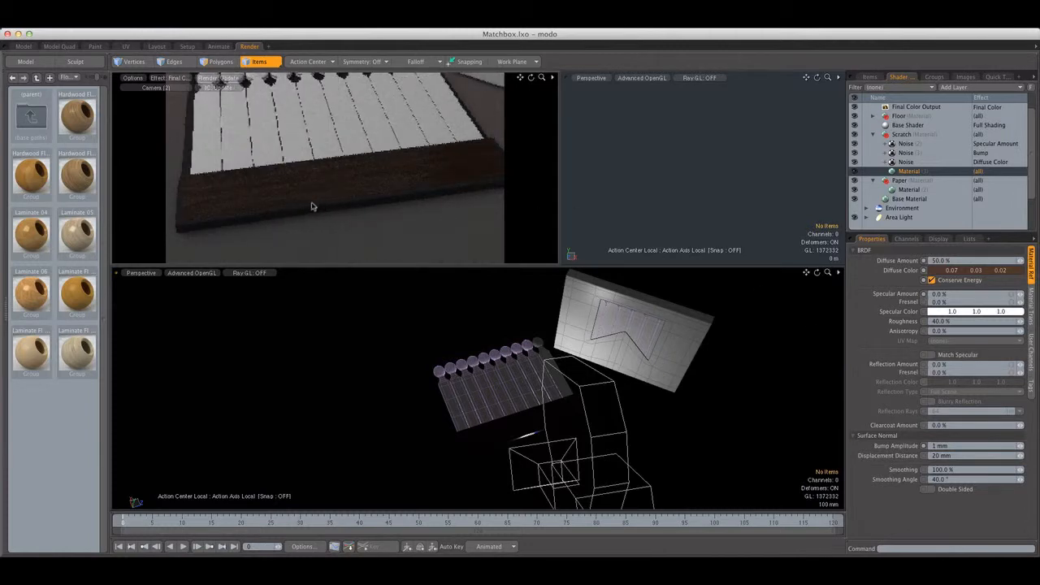
Render the full frame to check the striker material, and dismiss the render window
{"action": "left_click", "coordinate": [380, 28]}
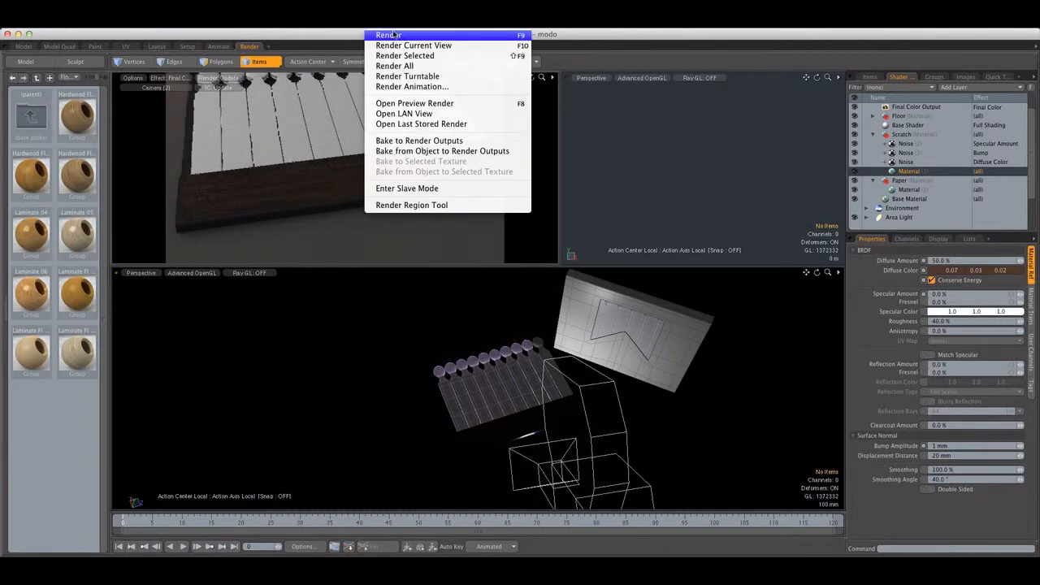
{"action": "left_click", "coordinate": [395, 37]}
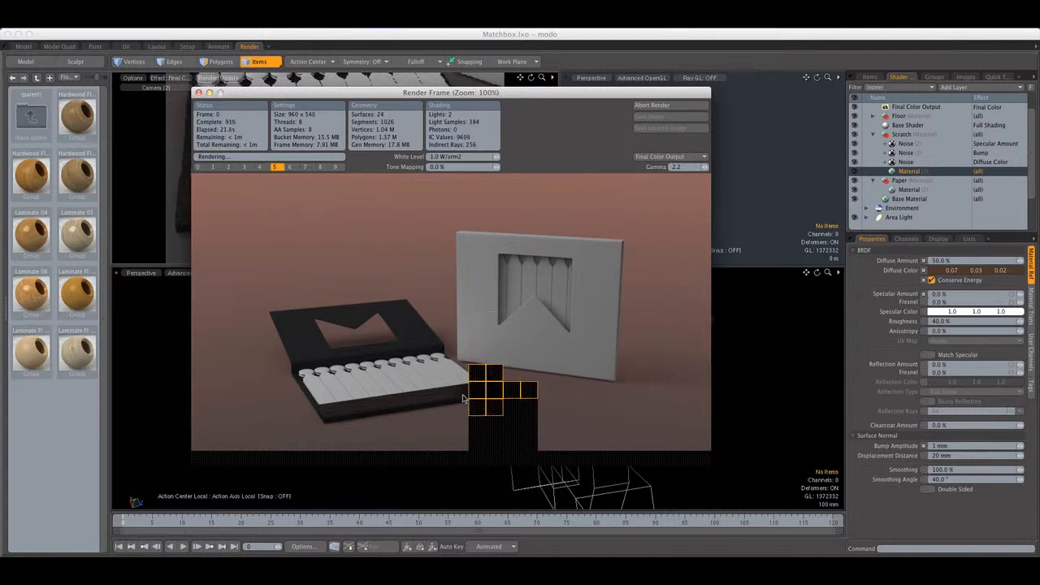
{"action": "left_click", "coordinate": [676, 107]}
Delete the specular amount Noise texture from the Scratch group
{"action": "left_click", "coordinate": [915, 145]}
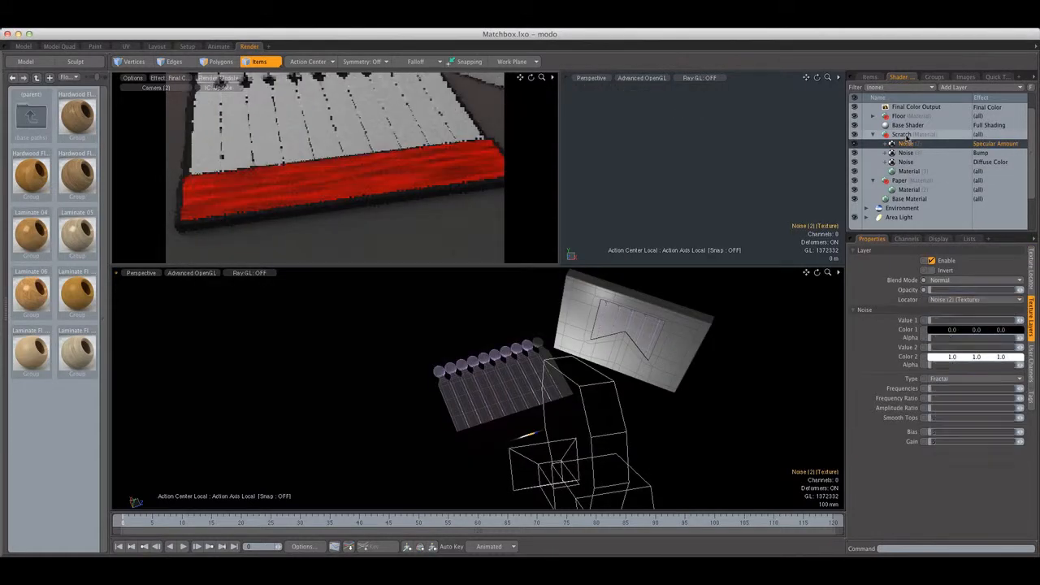
{"action": "key", "text": "Delete"}
Set the Scratch material's reflection Fresnel to 2% and enable Blurry Reflection
{"action": "left_click", "coordinate": [910, 162]}
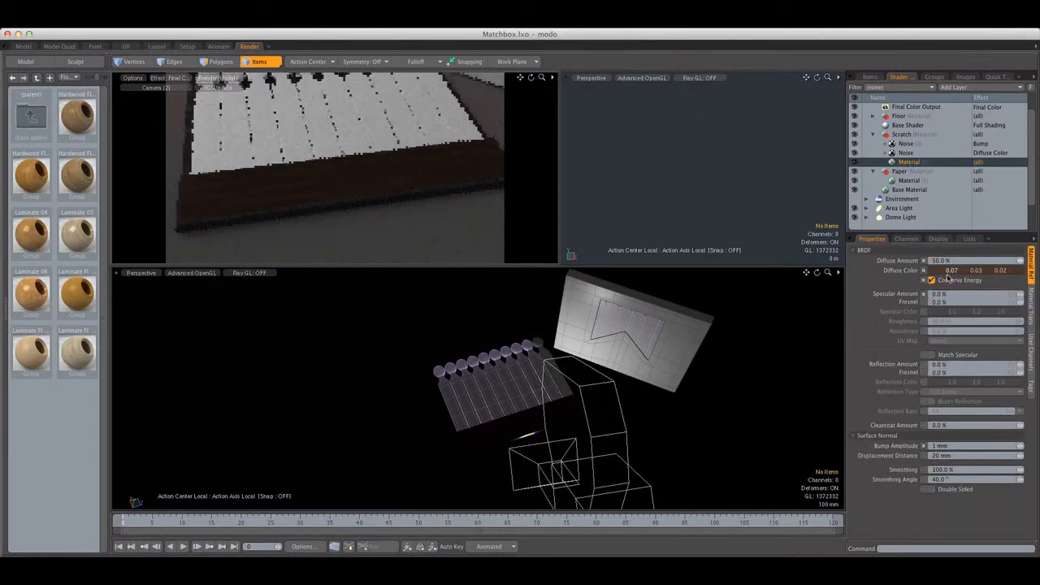
{"action": "left_click", "coordinate": [951, 372]}
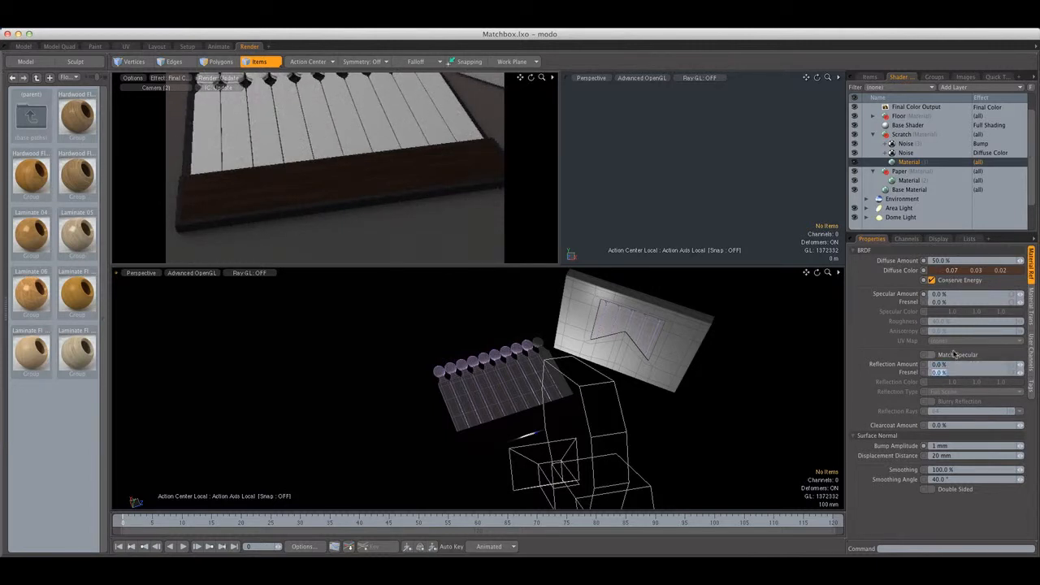
{"action": "type", "text": "1"}
{"action": "key", "text": "Return"}
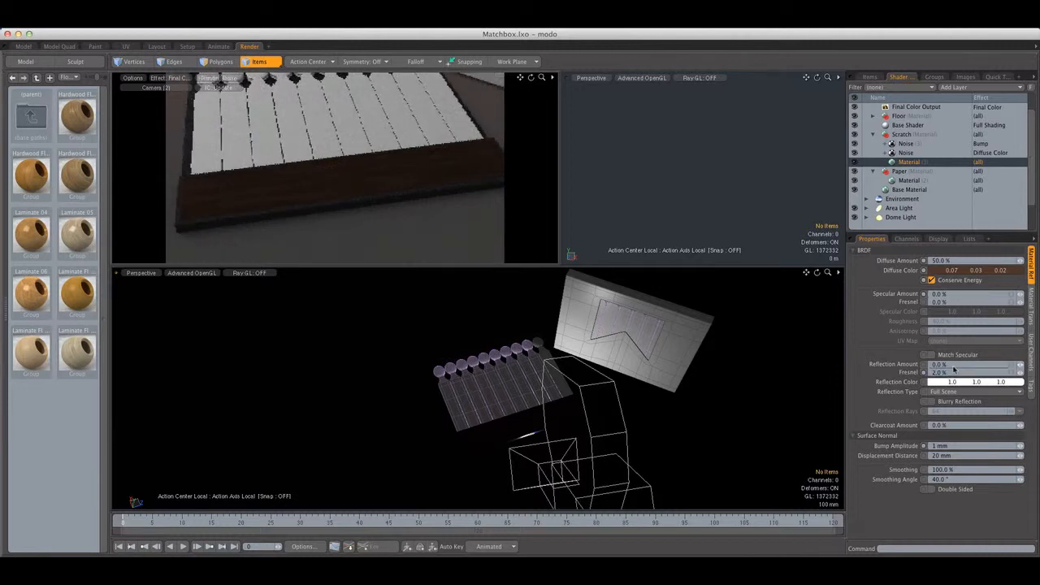
{"action": "left_click", "coordinate": [932, 401]}
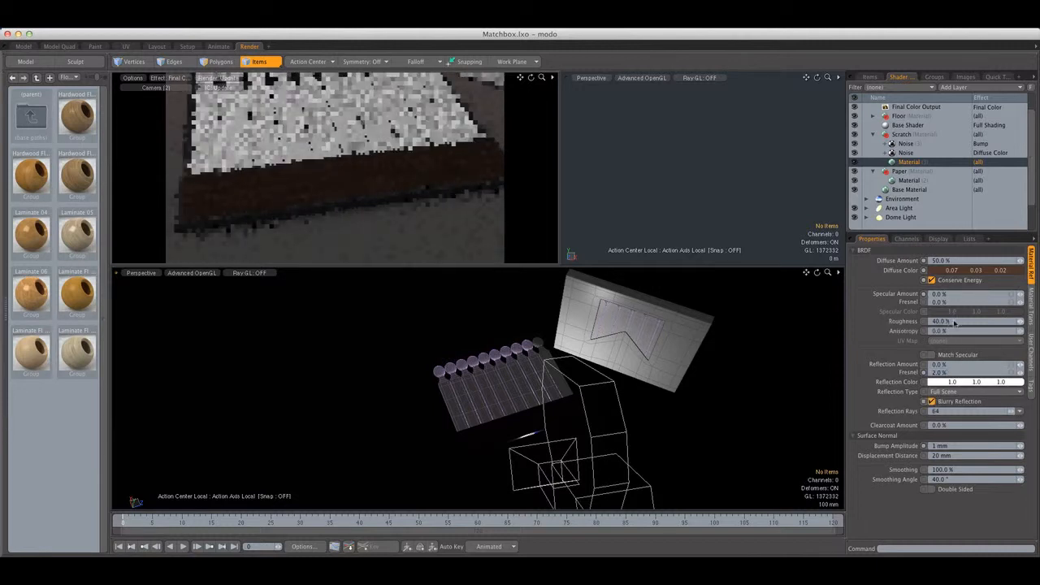
{"action": "left_click", "coordinate": [955, 321]}
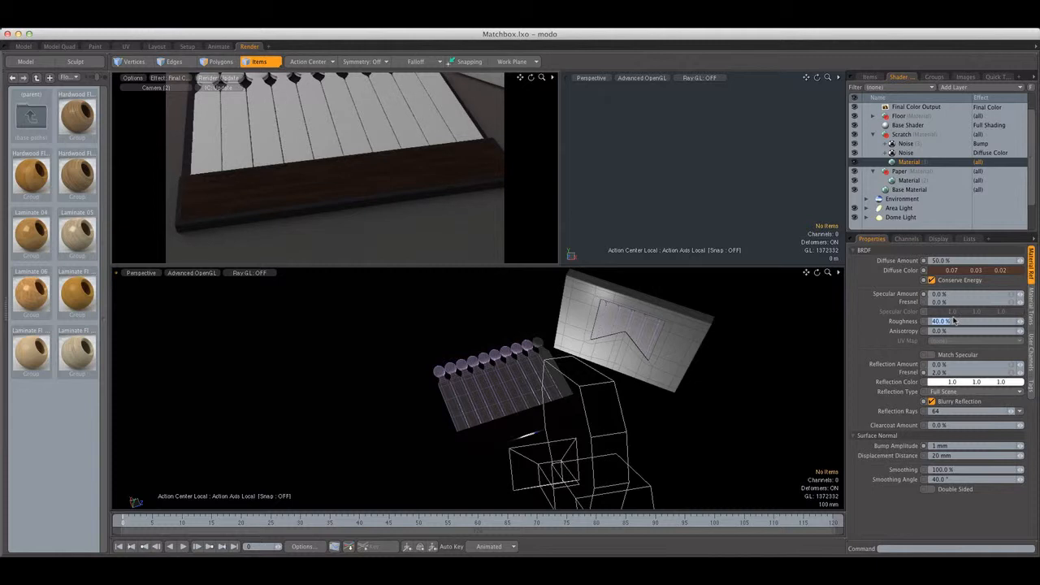
Open the last stored render to review both matchbooks, and close it again
{"action": "left_click", "coordinate": [387, 22]}
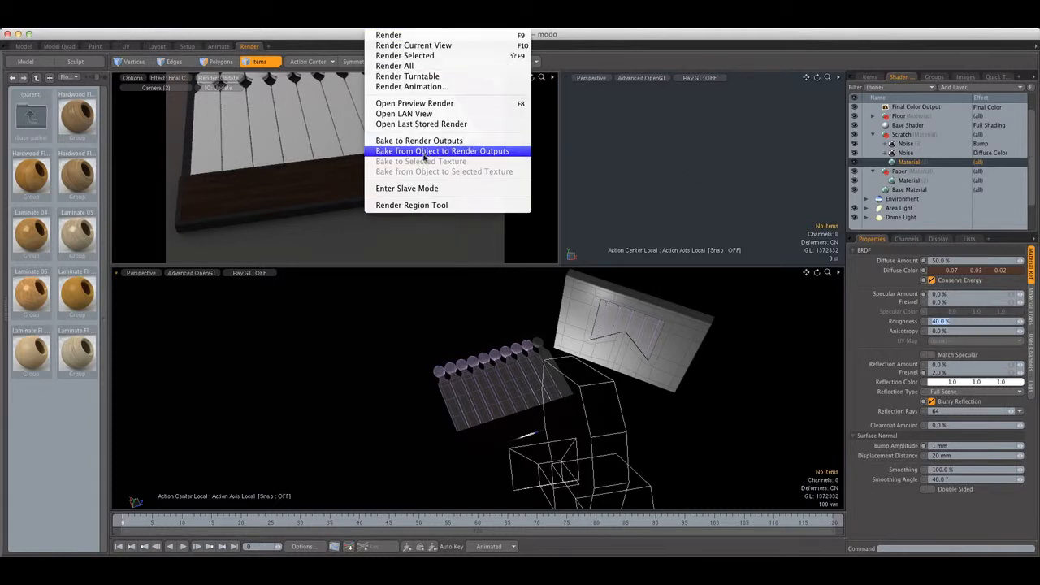
{"action": "left_click", "coordinate": [425, 126]}
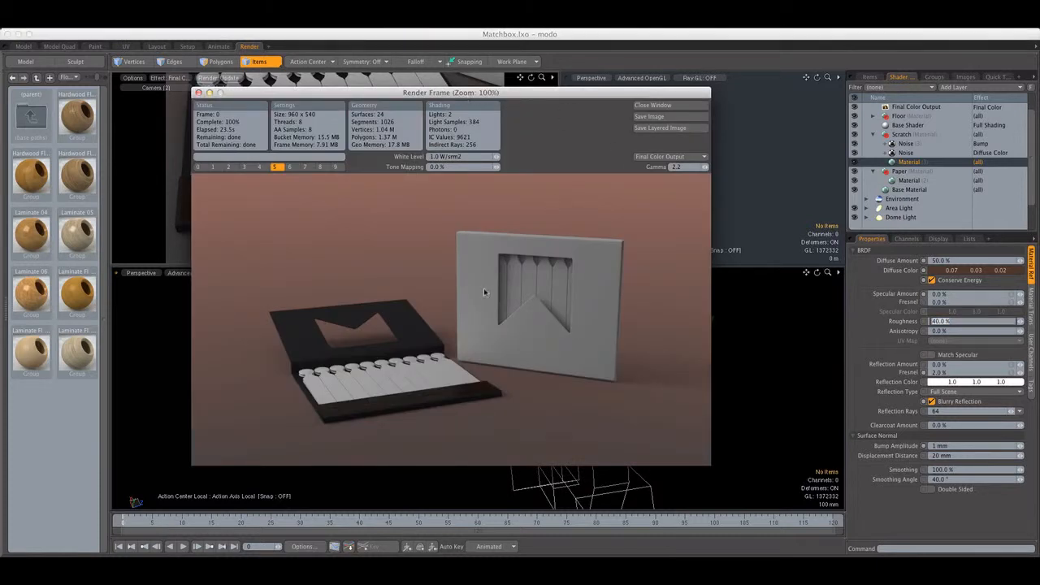
{"action": "left_click", "coordinate": [677, 106]}
Check the Area Light and Dome Light settings
{"action": "left_click", "coordinate": [900, 208]}
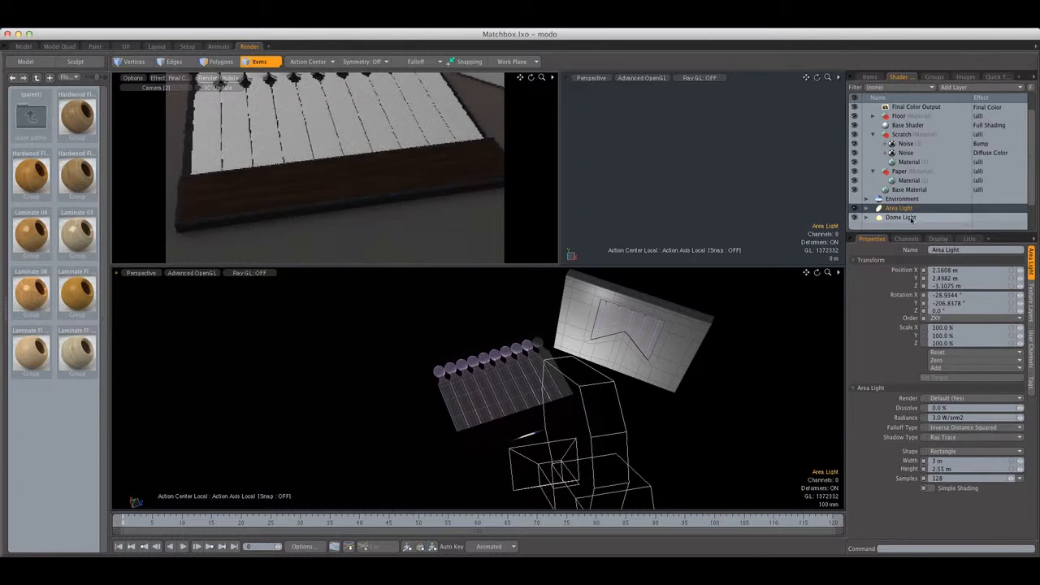
{"action": "left_click", "coordinate": [902, 218]}
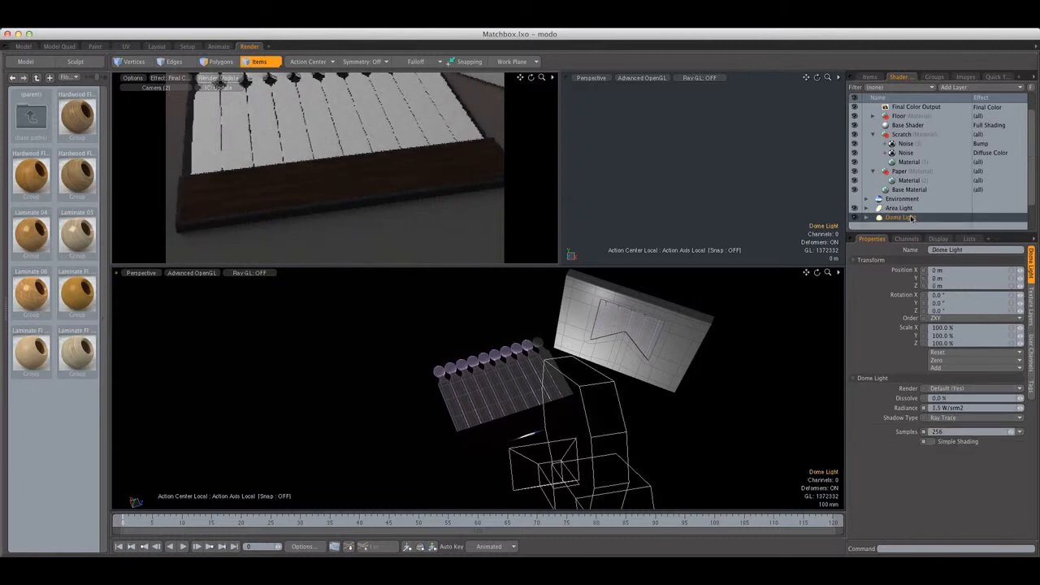
{"action": "left_click", "coordinate": [910, 209]}
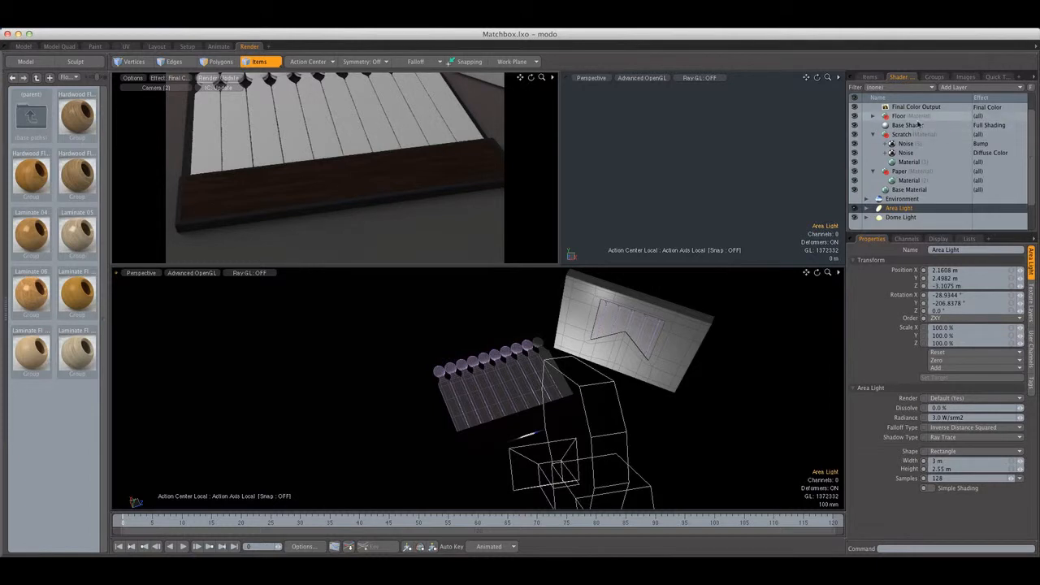
{"action": "scroll", "coordinate": [933, 151], "scroll_direction": "up", "scroll_amount": 2}
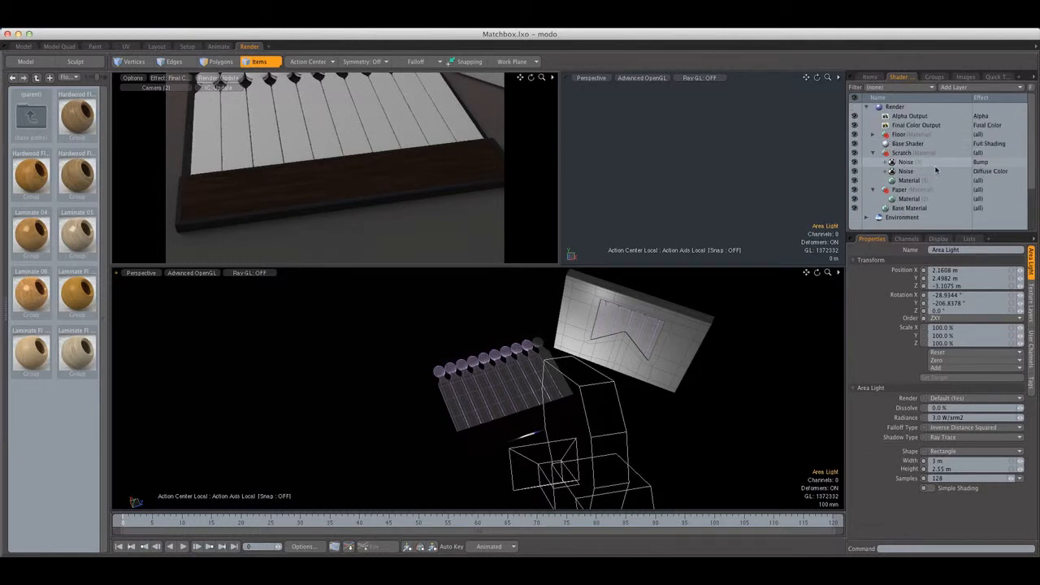
Select all polygons of the outermost upper matchstick in the first matchbook's Match mesh
{"action": "left_click", "coordinate": [220, 64]}
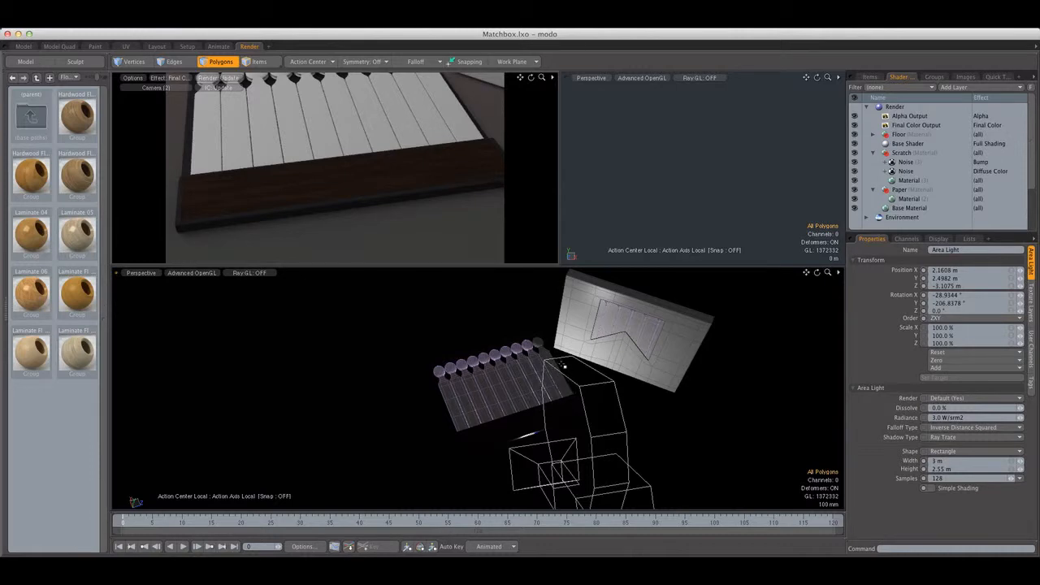
{"action": "scroll", "coordinate": [558, 367], "scroll_direction": "up", "scroll_amount": 6}
{"action": "left_click_drag", "start_coordinate": [549, 358], "coordinate": [494, 353], "text": "alt"}
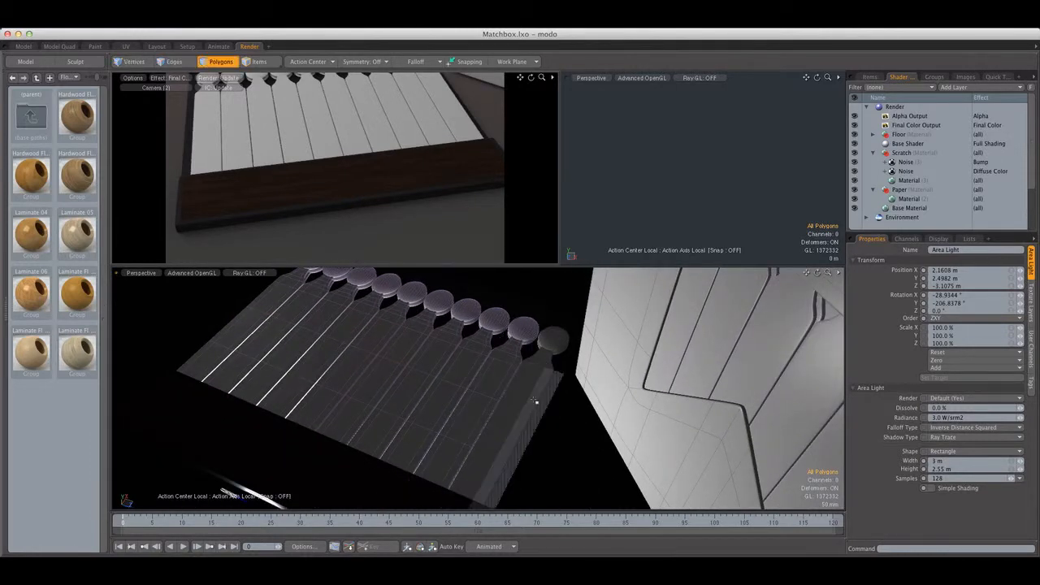
{"action": "left_click", "coordinate": [869, 76]}
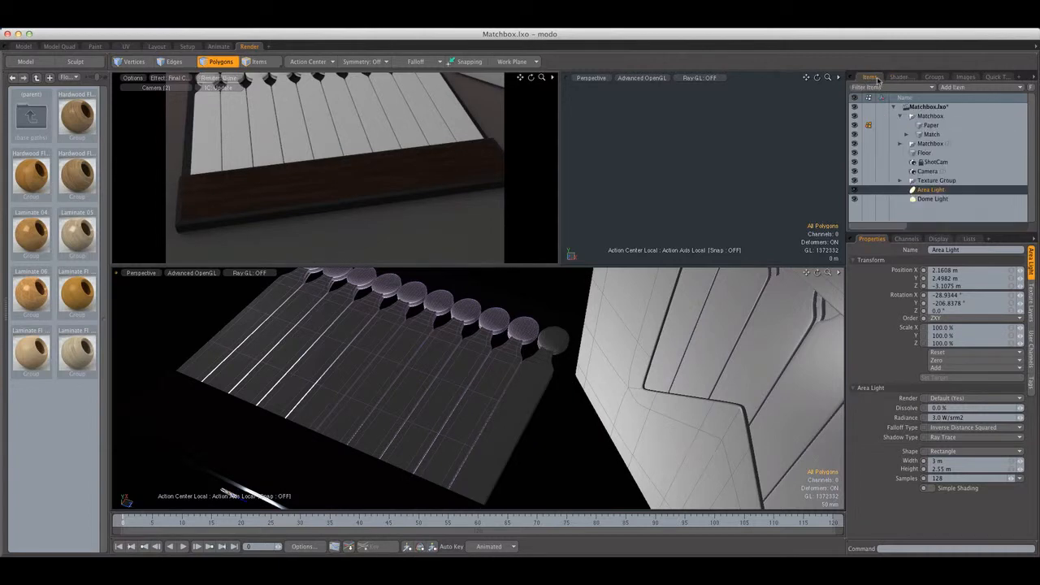
{"action": "left_click", "coordinate": [935, 134]}
{"action": "double_click", "coordinate": [537, 376]}
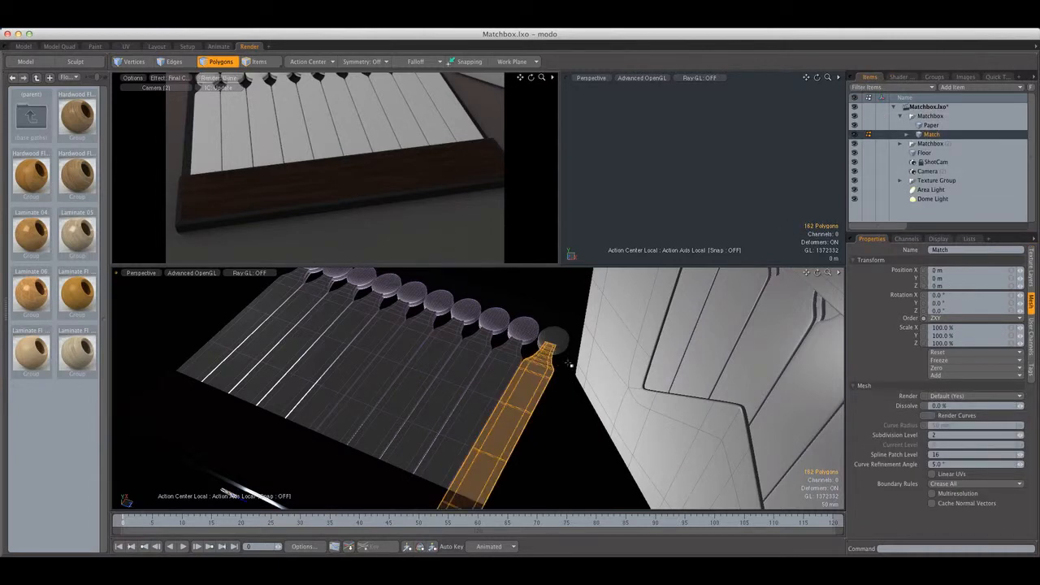
{"action": "left_click_drag", "start_coordinate": [537, 376], "coordinate": [641, 380], "text": "alt"}
{"action": "scroll", "coordinate": [512, 372], "scroll_direction": "up", "scroll_amount": 3}
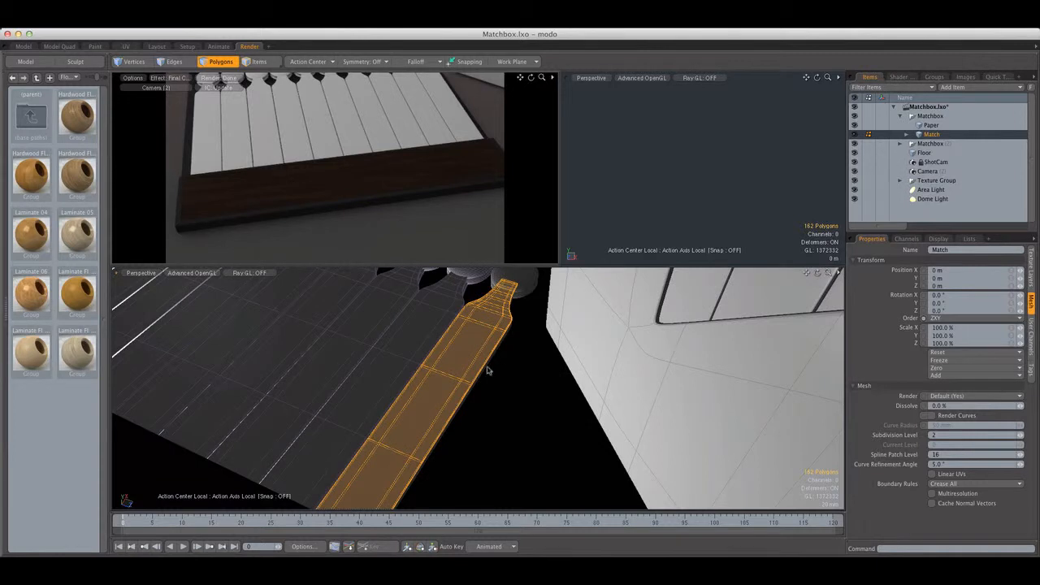
Assign the selected matchstick a material named Match with the red color 0.47, 0.01, 0.01
{"action": "key", "text": "m"}
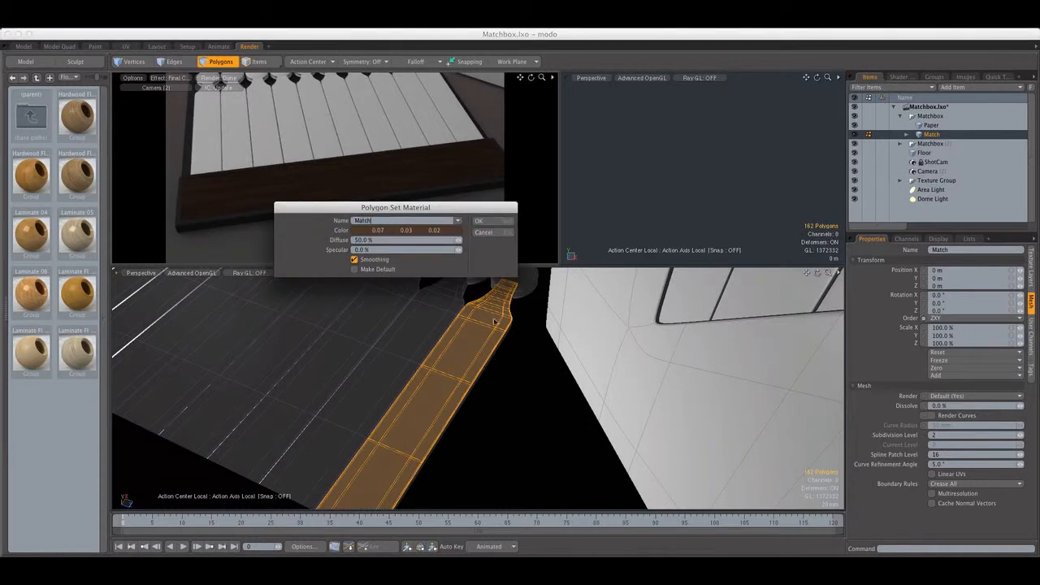
{"action": "left_click", "coordinate": [451, 235]}
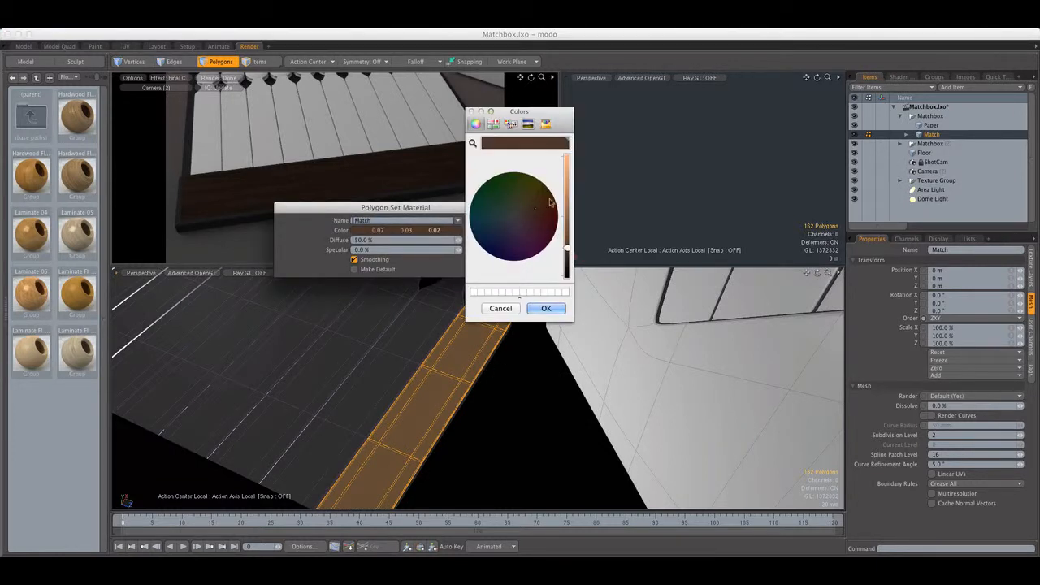
{"action": "left_click", "coordinate": [513, 218]}
{"action": "left_click_drag", "start_coordinate": [568, 221], "coordinate": [567, 191]}
{"action": "left_click", "coordinate": [554, 219]}
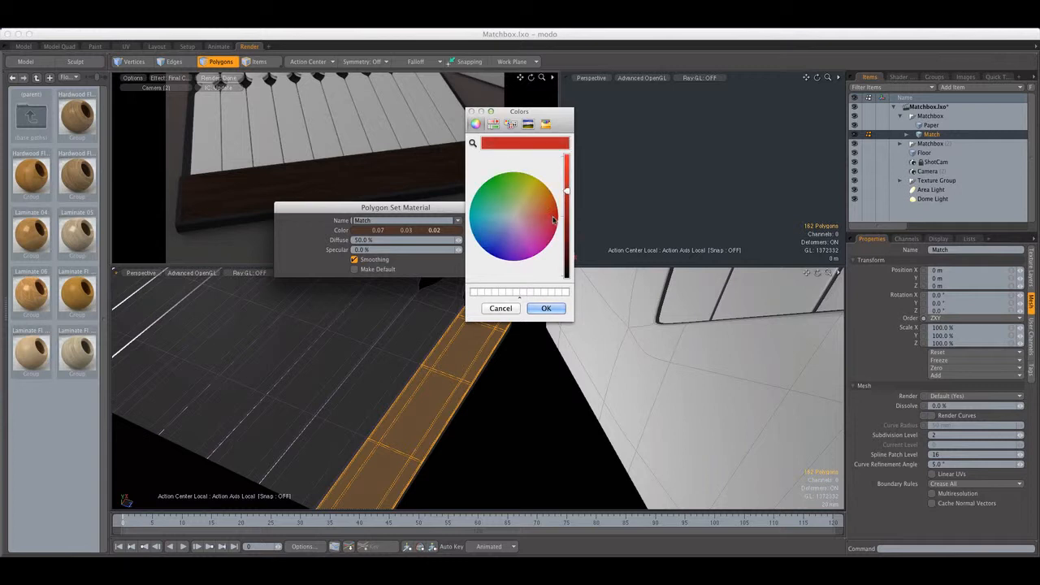
{"action": "left_click", "coordinate": [546, 309]}
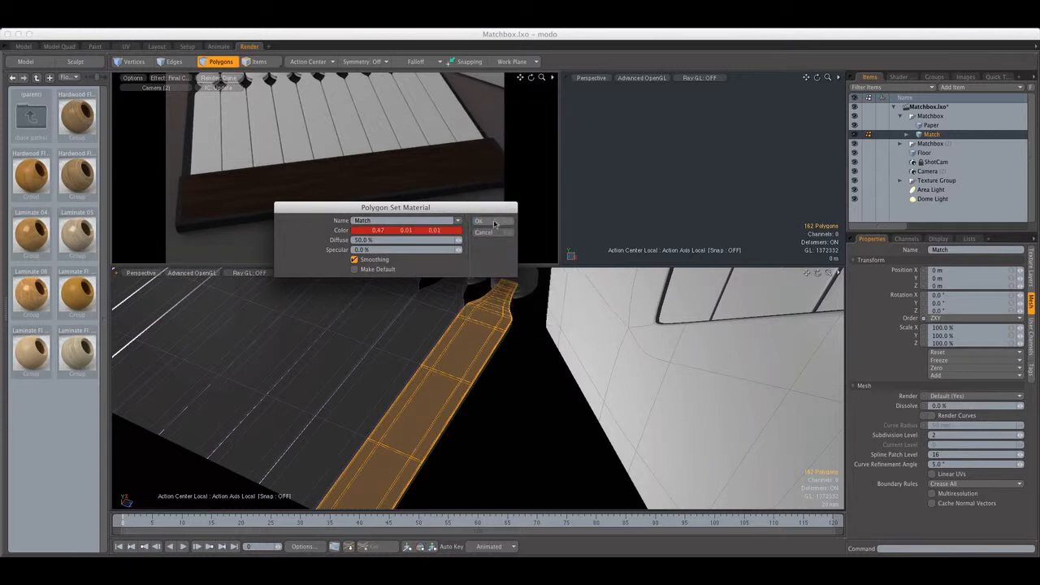
{"action": "left_click", "coordinate": [494, 223]}
Assign the same Match material to the whole matchstick directly beneath the upper one
{"action": "left_click", "coordinate": [545, 341]}
{"action": "left_click_drag", "start_coordinate": [544, 341], "coordinate": [481, 291], "text": "alt"}
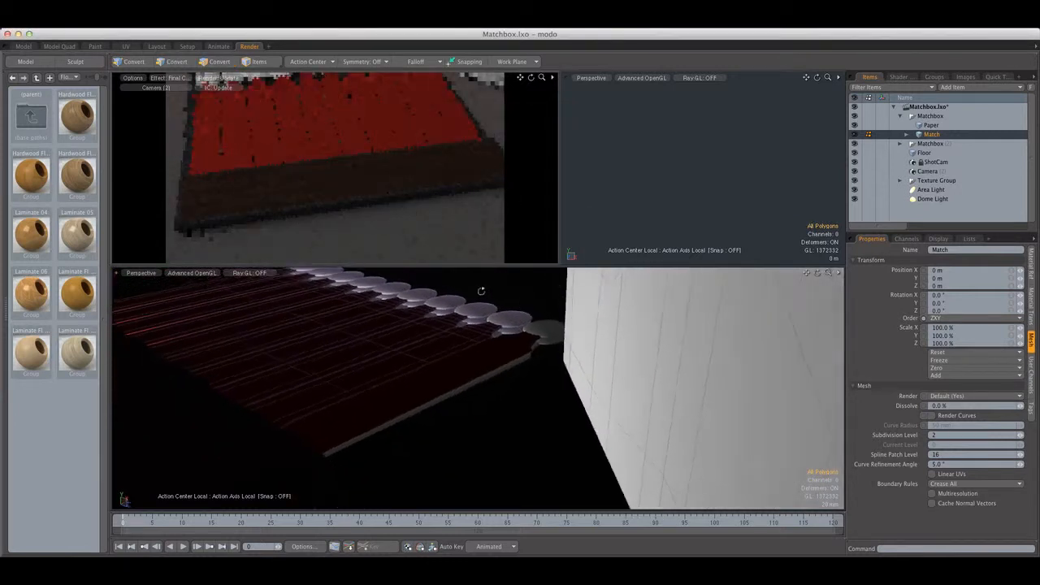
{"action": "scroll", "coordinate": [537, 348], "scroll_direction": "up", "scroll_amount": 5}
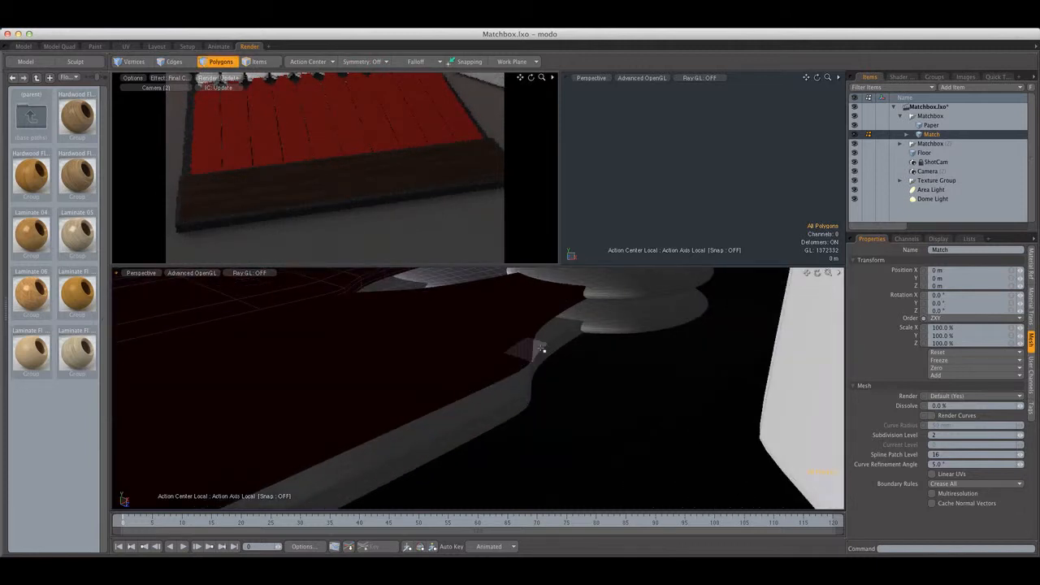
{"action": "double_click", "coordinate": [541, 348]}
{"action": "key", "text": "m"}
{"action": "left_click", "coordinate": [479, 220]}
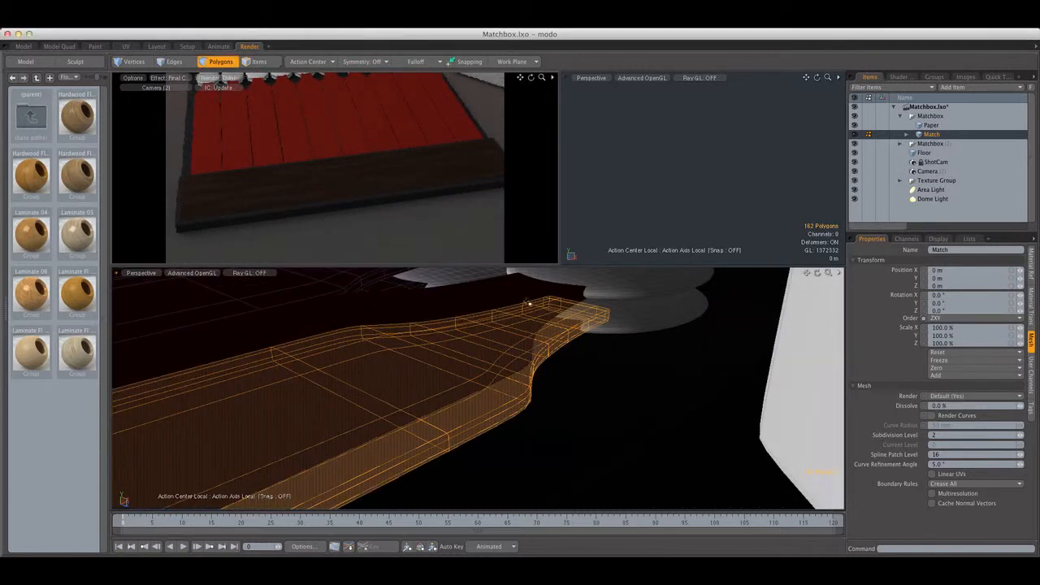
Display the large perspective view with Gooch Tone Shading while working on the upper matchstick's side polygons
{"action": "scroll", "coordinate": [514, 367], "scroll_direction": "down", "scroll_amount": 6}
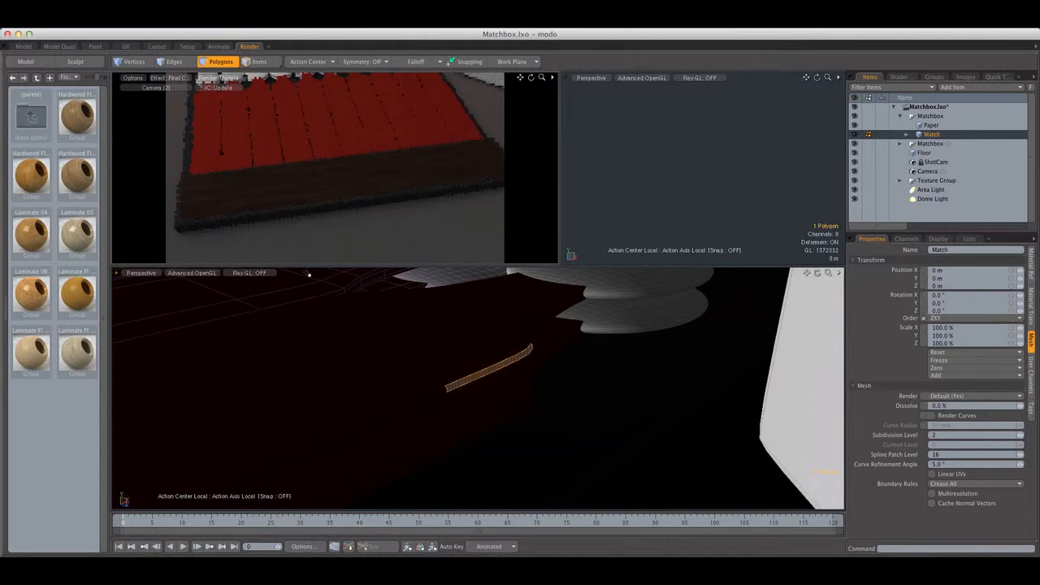
{"action": "left_click", "coordinate": [210, 275]}
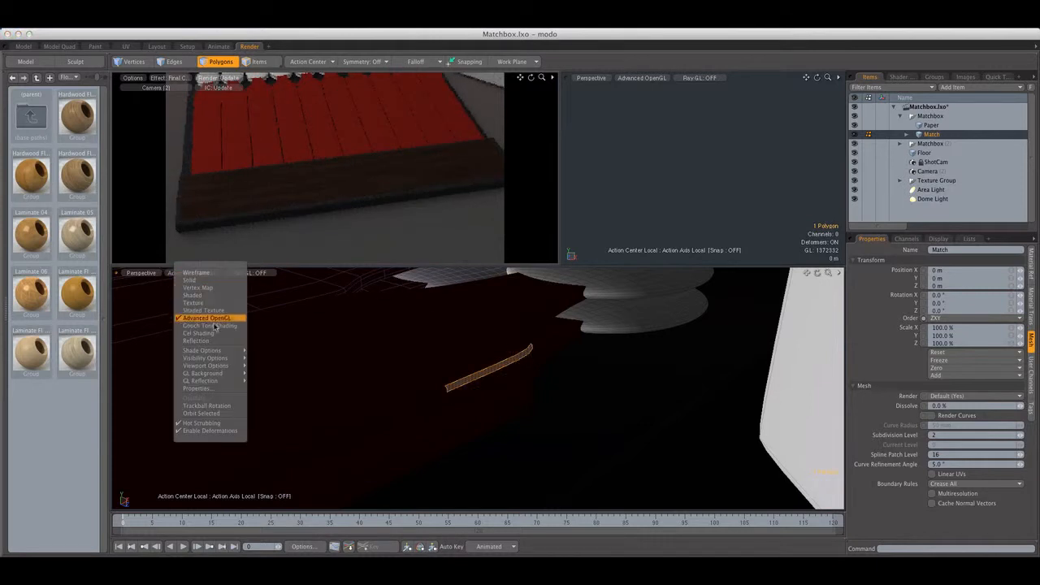
{"action": "left_click", "coordinate": [208, 320]}
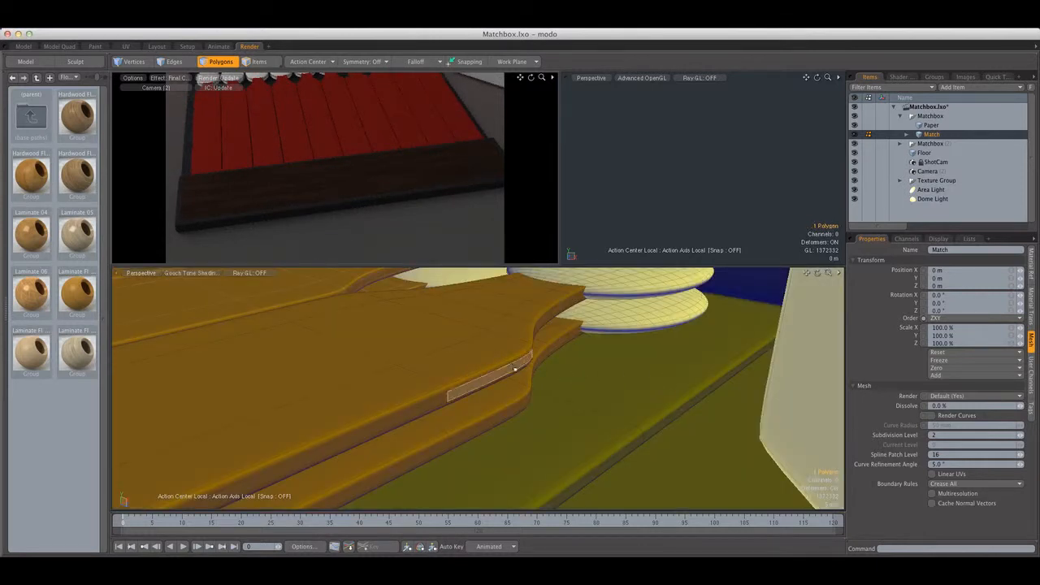
{"action": "left_click", "coordinate": [447, 397], "text": "shift"}
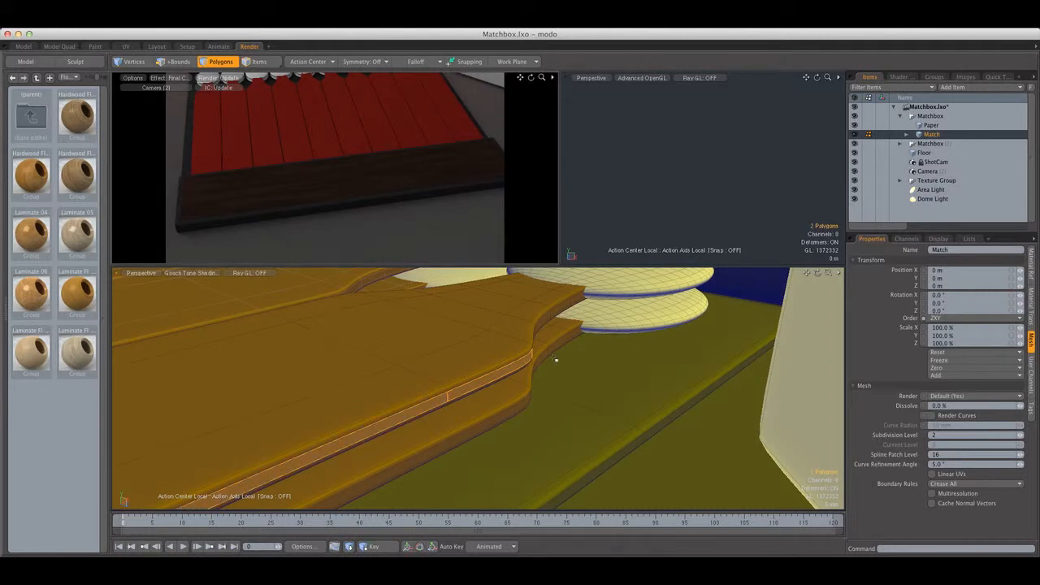
{"action": "key", "text": "l"}
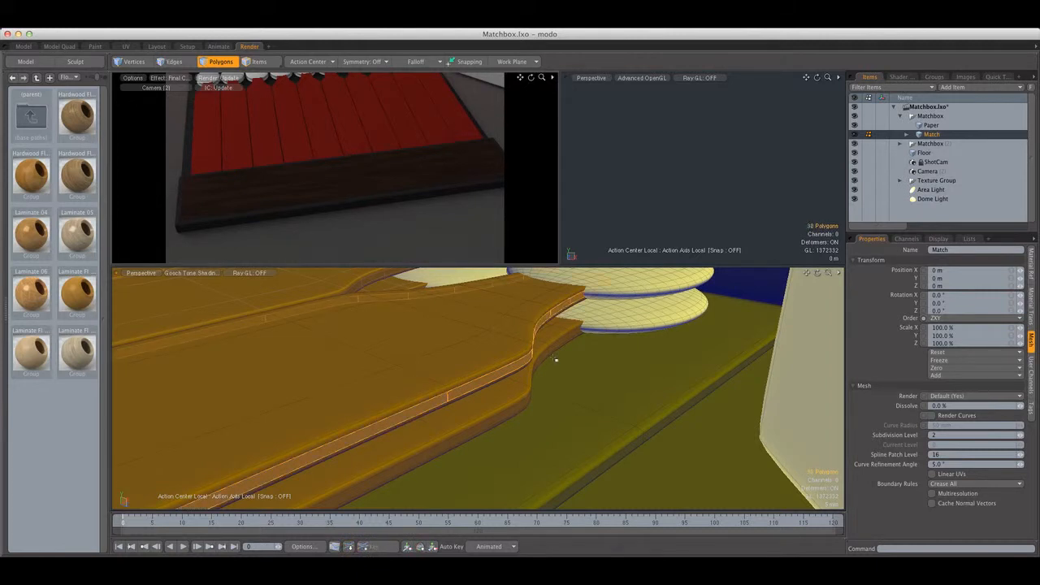
{"action": "double_click", "coordinate": [528, 334]}
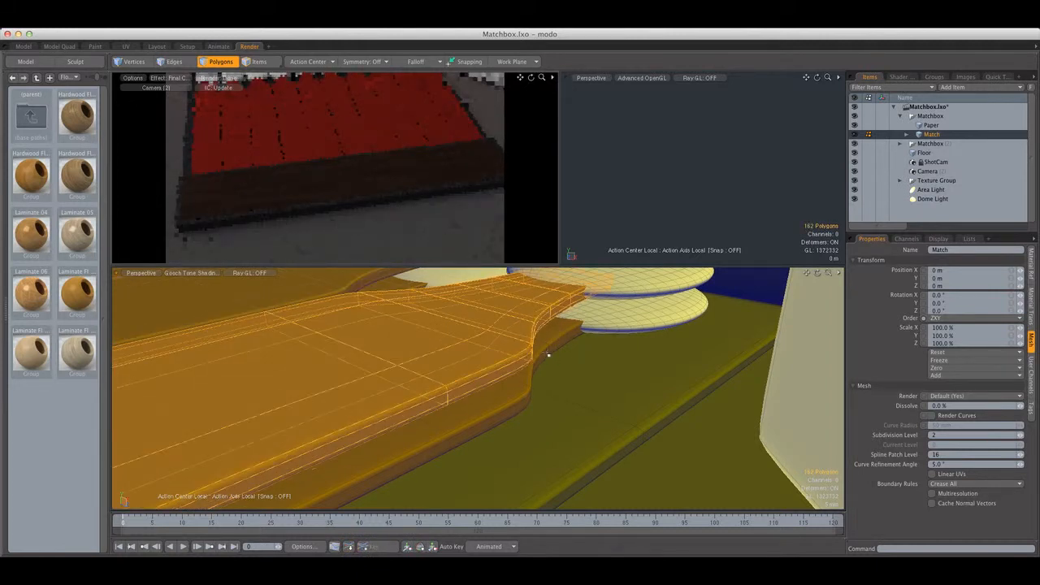
Select the polygon loop around the upper matchstick's side and expand the selection once to include its beveled edges
{"action": "left_click", "coordinate": [520, 360]}
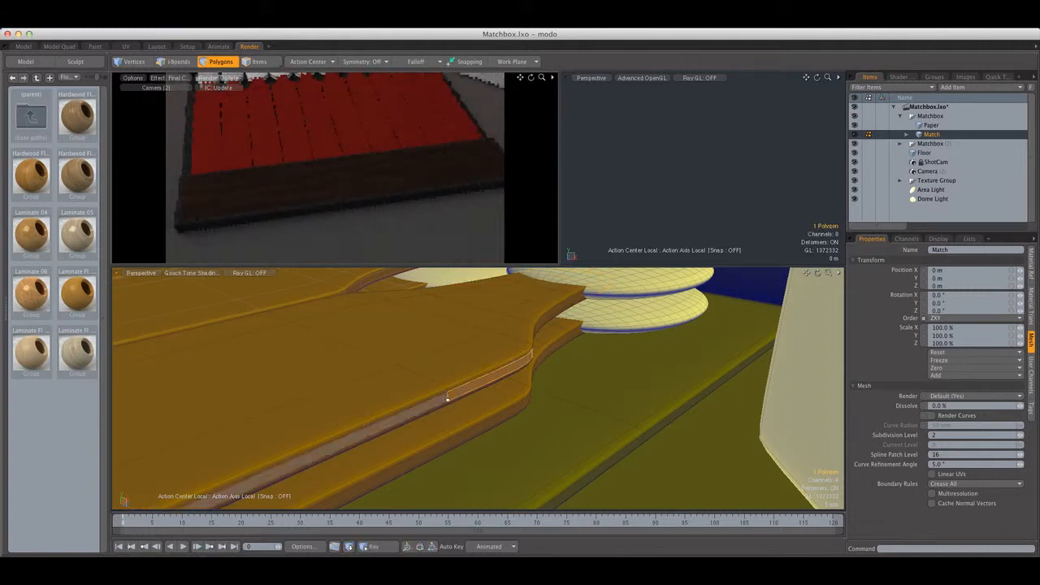
{"action": "left_click", "coordinate": [447, 398], "text": "shift"}
{"action": "key", "text": "l"}
{"action": "key", "text": "shift+Up"}
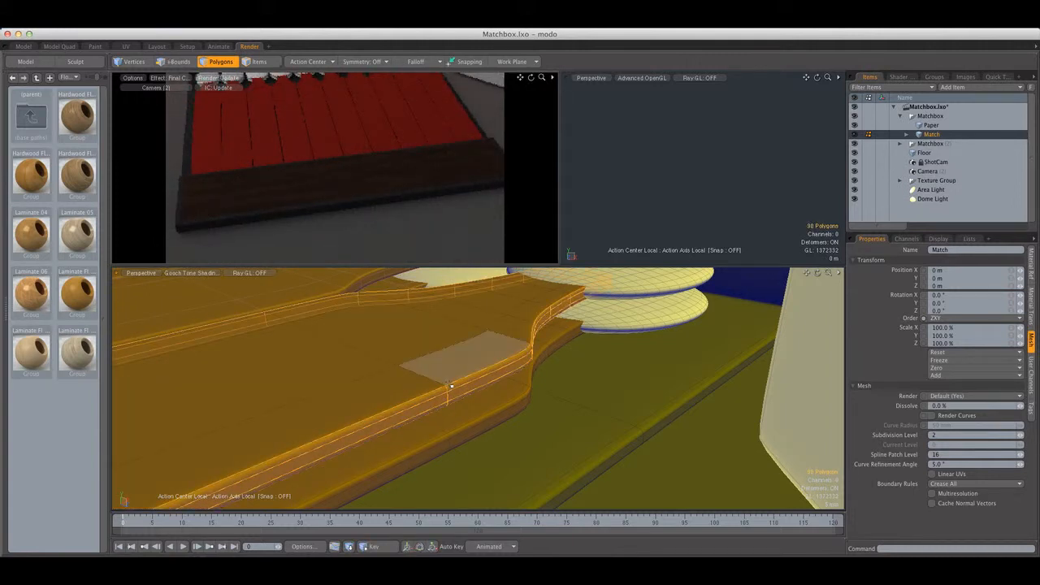
Assign the selected side polygons a material named MatchWhite with the off-white color 0.88, 0.85, 0.75
{"action": "key", "text": "m"}
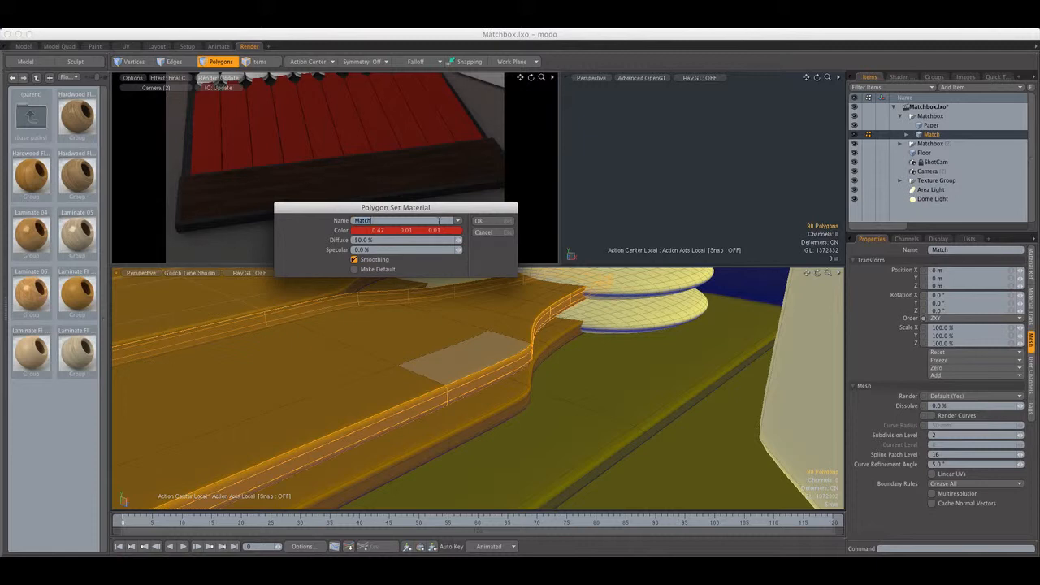
{"action": "left_click", "coordinate": [429, 233]}
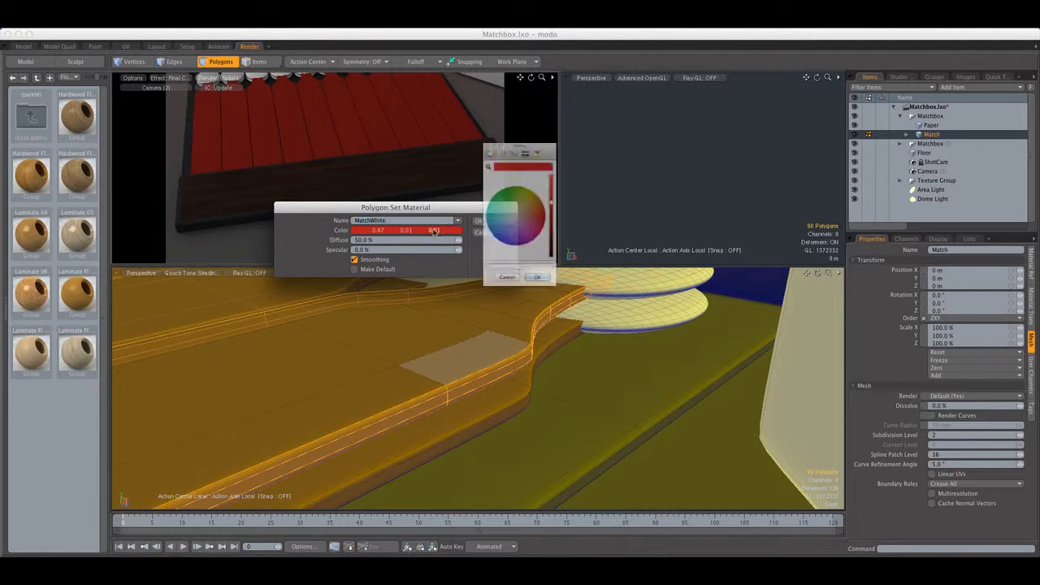
{"action": "left_click", "coordinate": [518, 218]}
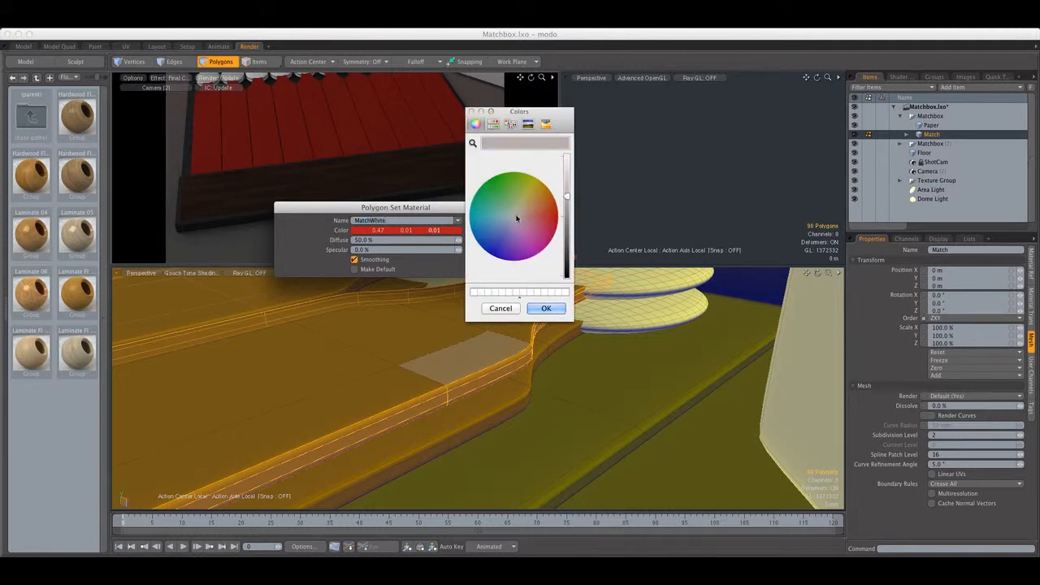
{"action": "left_click_drag", "start_coordinate": [568, 172], "coordinate": [569, 166]}
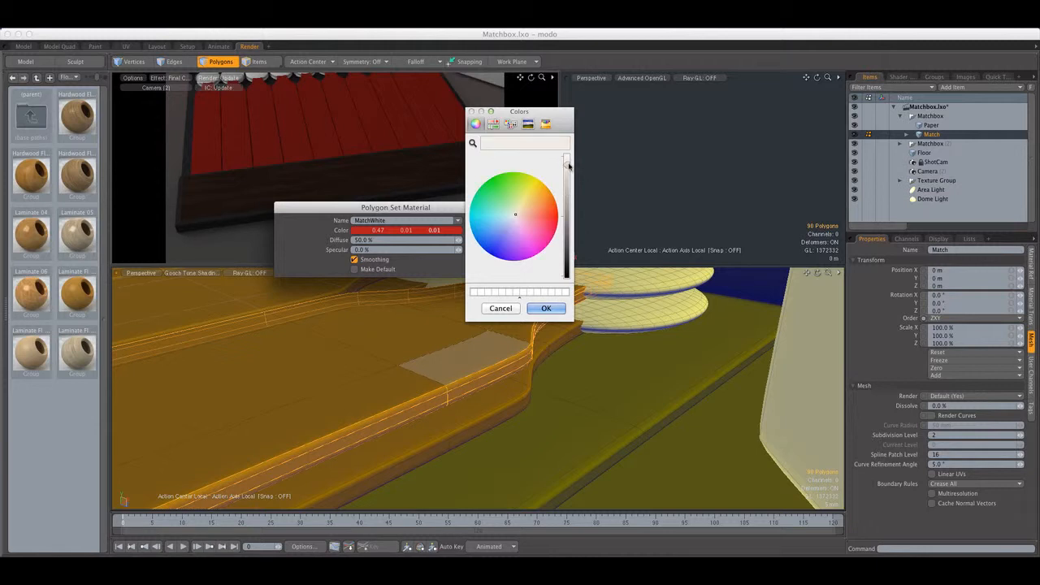
{"action": "left_click", "coordinate": [541, 307]}
{"action": "left_click", "coordinate": [485, 222]}
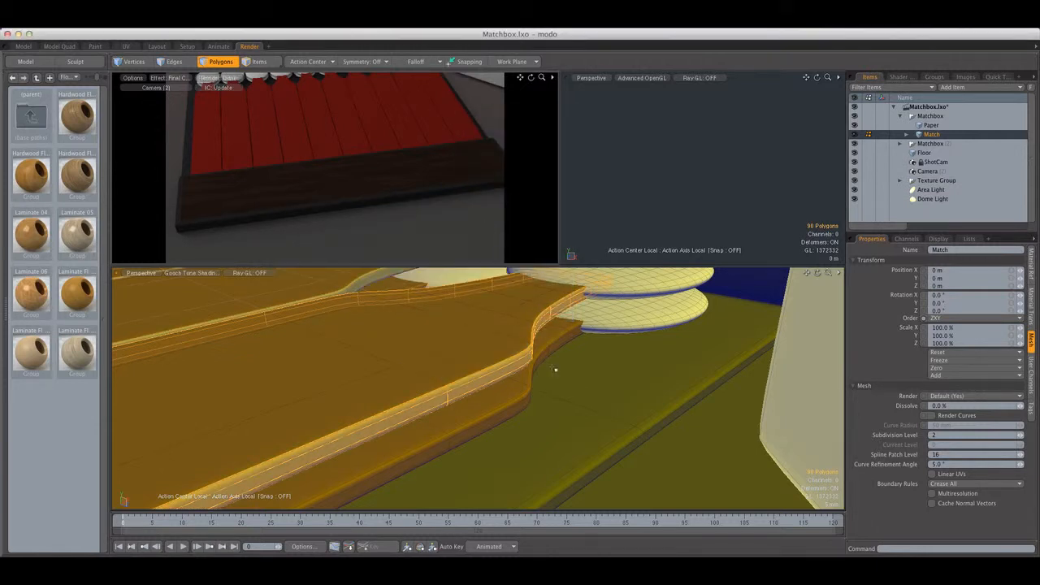
Apply the MatchWhite material to the lower matchstick's side polygon loop, expanded once, and clear the selection
{"action": "left_click", "coordinate": [553, 348]}
{"action": "key", "text": "l"}
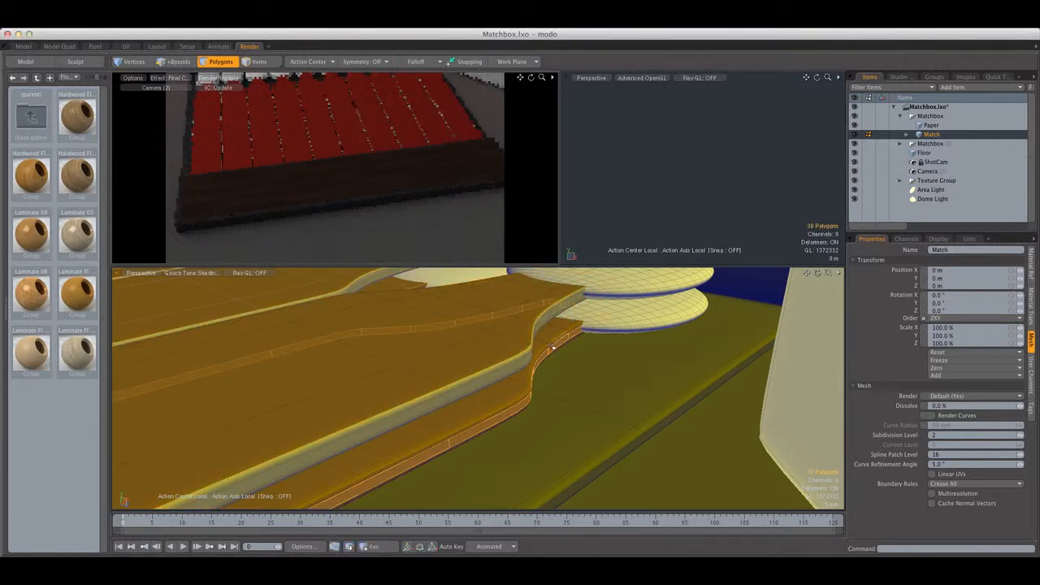
{"action": "key", "text": "shift+Up"}
{"action": "key", "text": "m"}
{"action": "left_click", "coordinate": [487, 221]}
{"action": "left_click", "coordinate": [604, 350]}
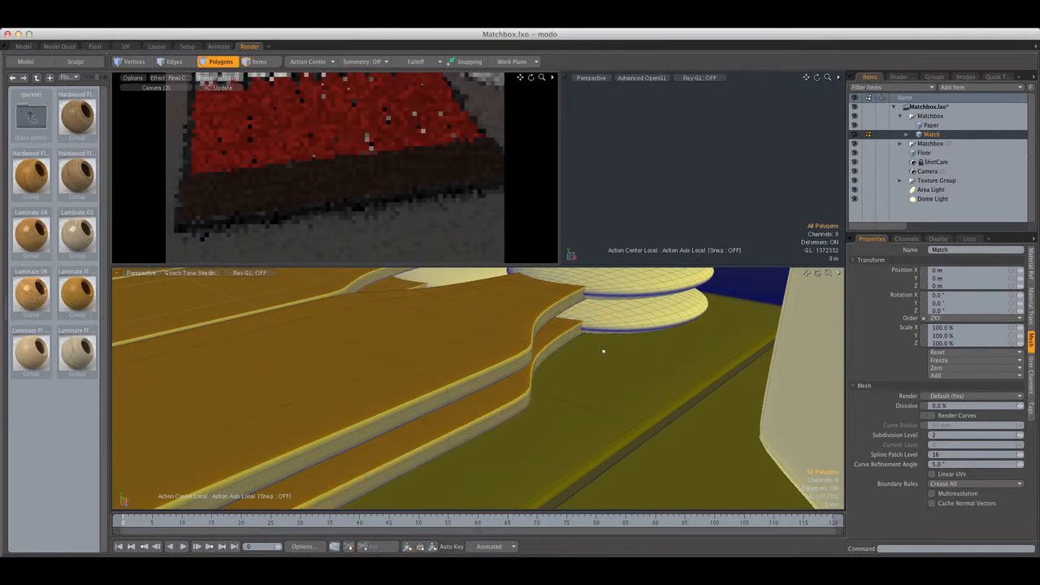
Assign both match heads a material named MatchHead with a very dark reddish-brown color
{"action": "double_click", "coordinate": [616, 316]}
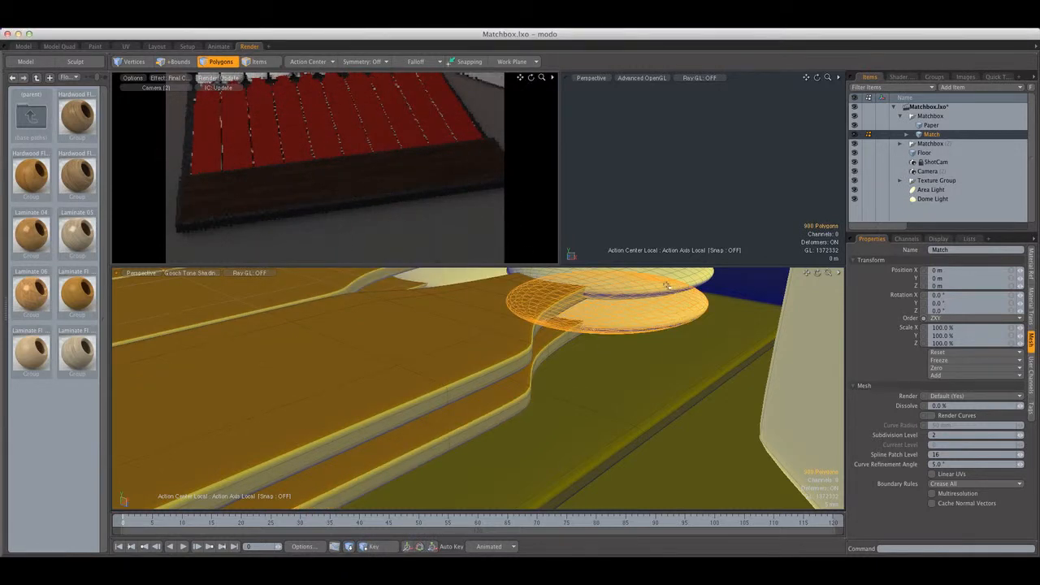
{"action": "double_click", "coordinate": [690, 277], "text": "shift"}
{"action": "key", "text": "m"}
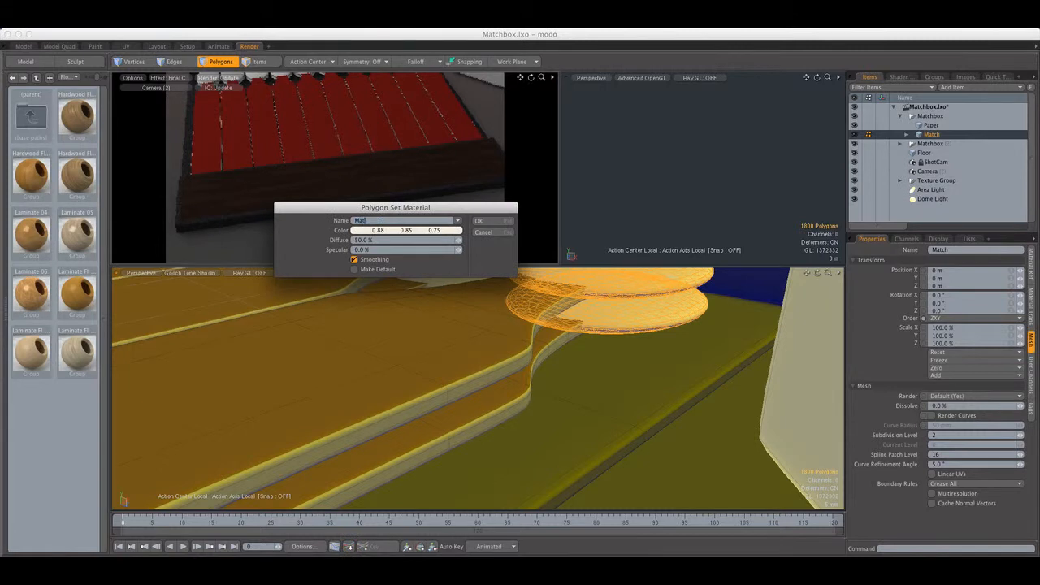
{"action": "left_click", "coordinate": [444, 231]}
{"action": "left_click", "coordinate": [537, 213]}
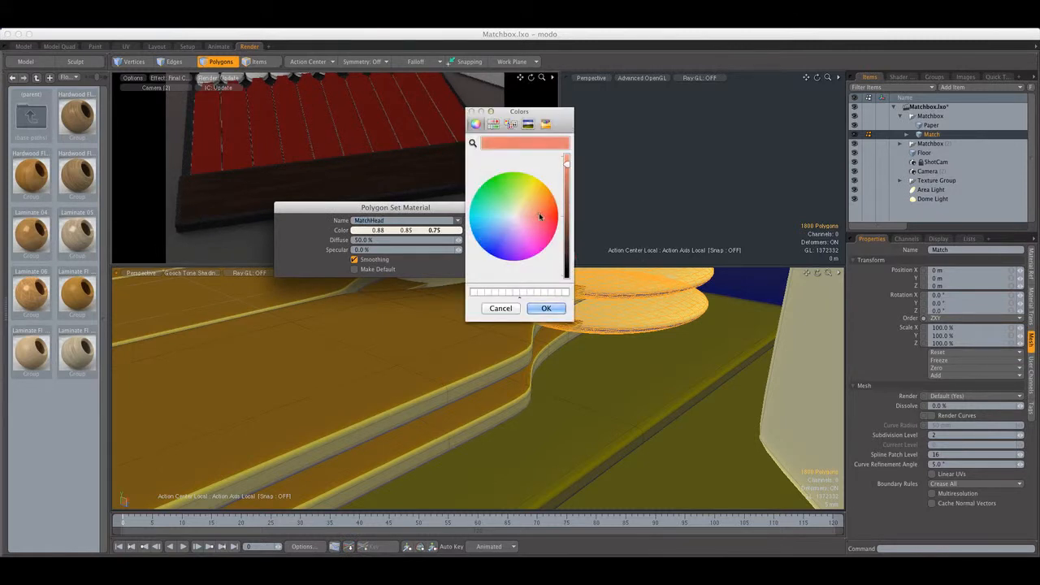
{"action": "left_click_drag", "start_coordinate": [568, 264], "coordinate": [569, 257]}
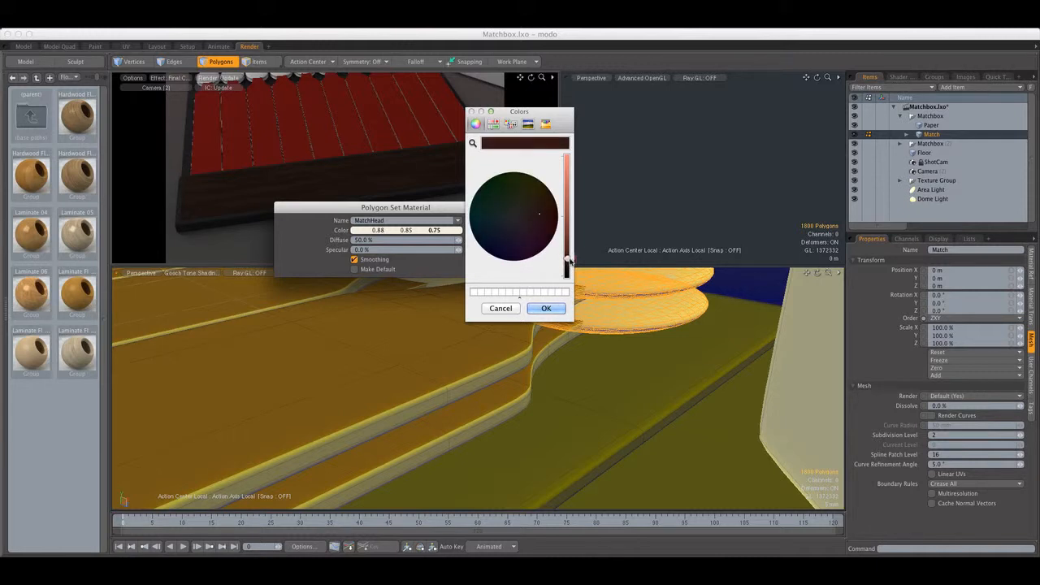
{"action": "left_click", "coordinate": [546, 308]}
{"action": "left_click", "coordinate": [489, 223]}
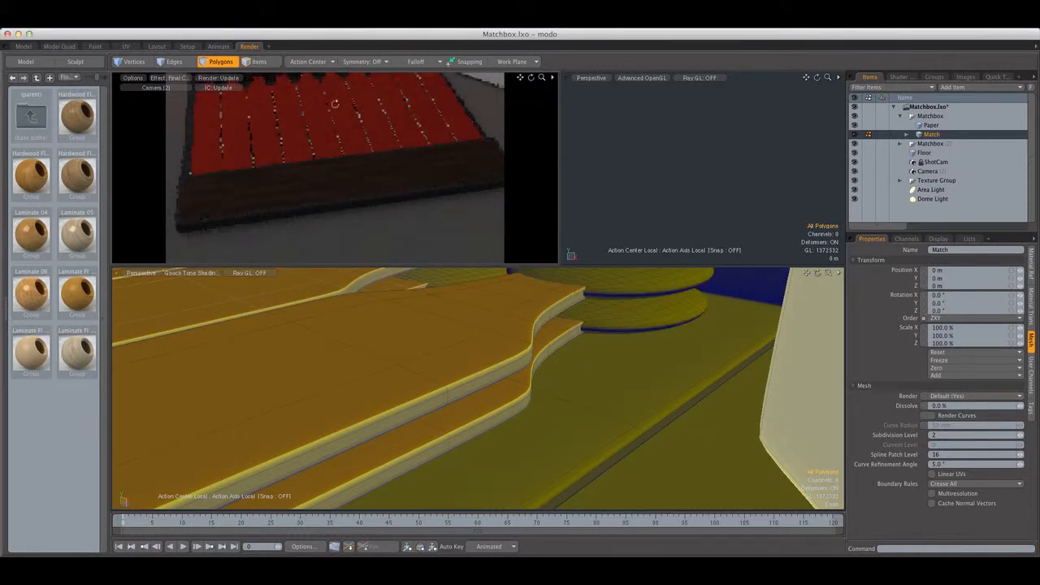
Select the material layer inside the Match material group of the shader tree
{"action": "left_click_drag", "start_coordinate": [334, 104], "coordinate": [323, 153], "text": "alt"}
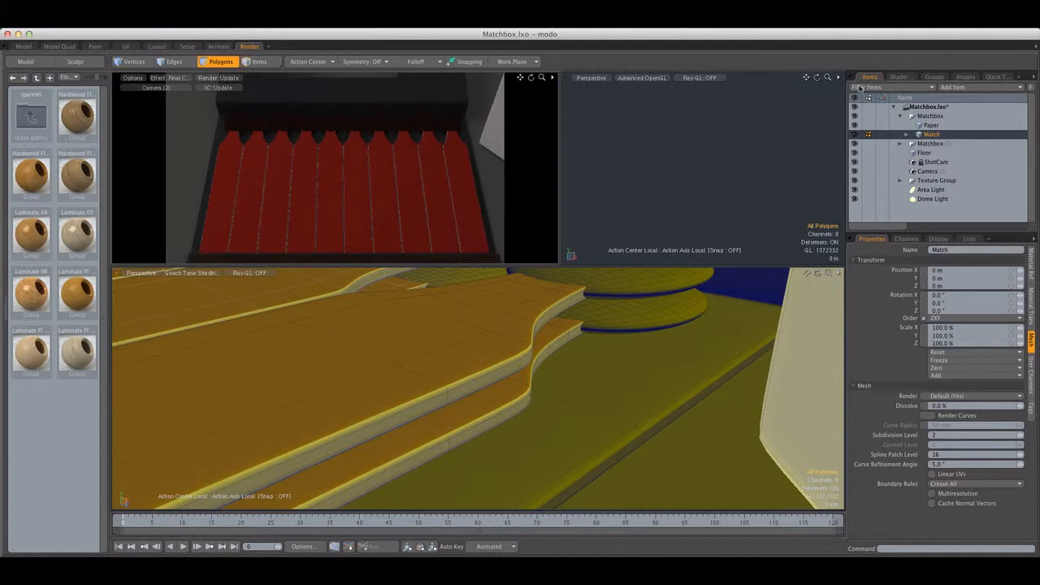
{"action": "left_click", "coordinate": [890, 79]}
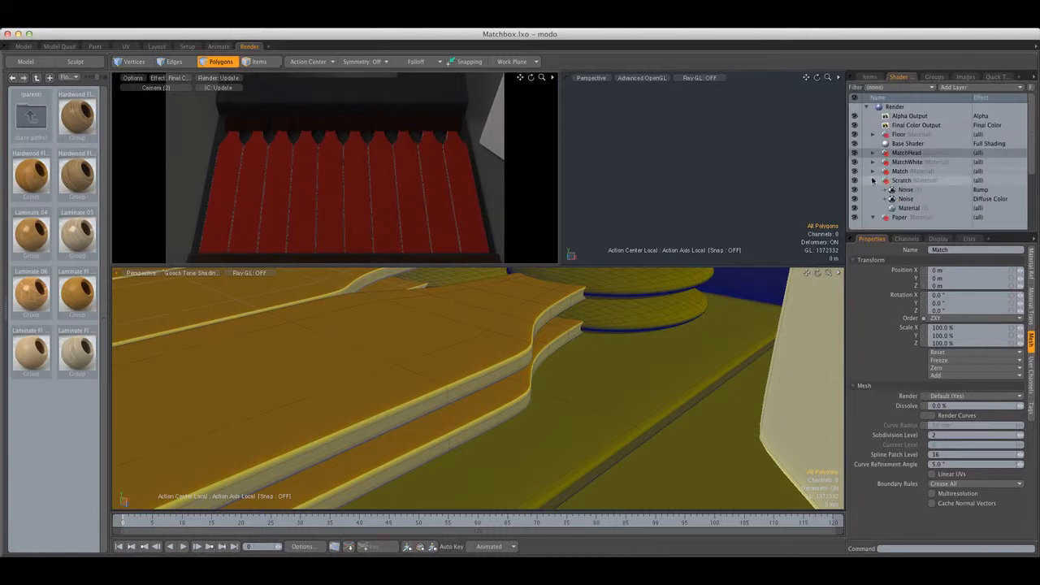
{"action": "left_click", "coordinate": [899, 171]}
{"action": "left_click", "coordinate": [873, 189]}
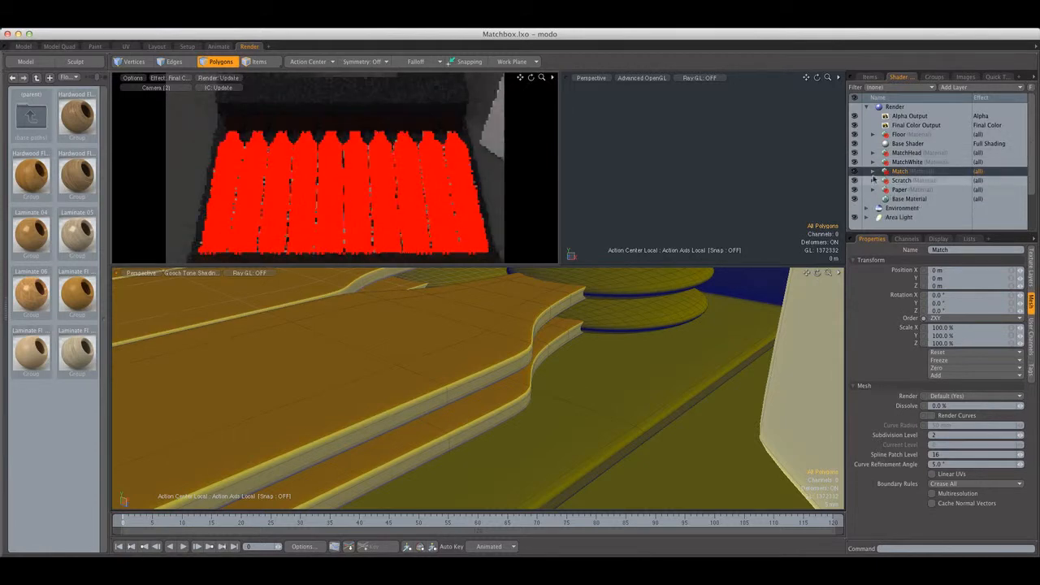
{"action": "left_click", "coordinate": [874, 171]}
{"action": "left_click", "coordinate": [902, 180]}
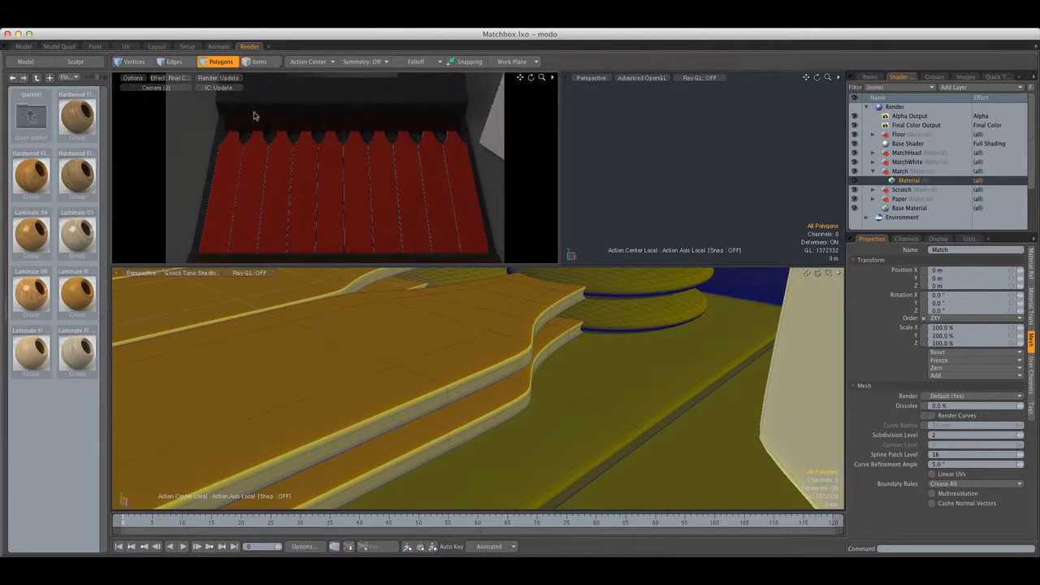
{"action": "left_click", "coordinate": [141, 78]}
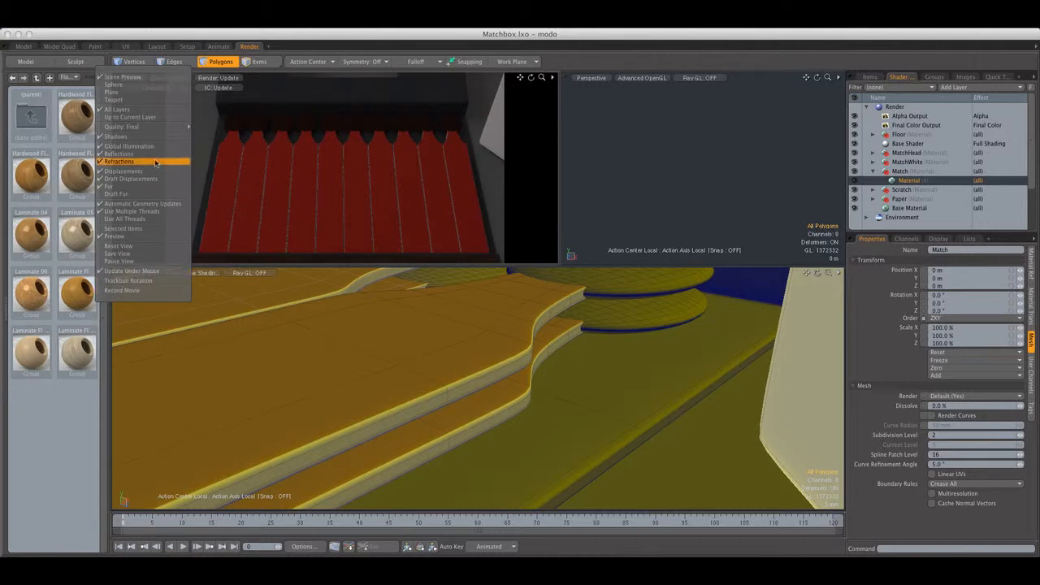
{"action": "mouse_move", "coordinate": [140, 127]}
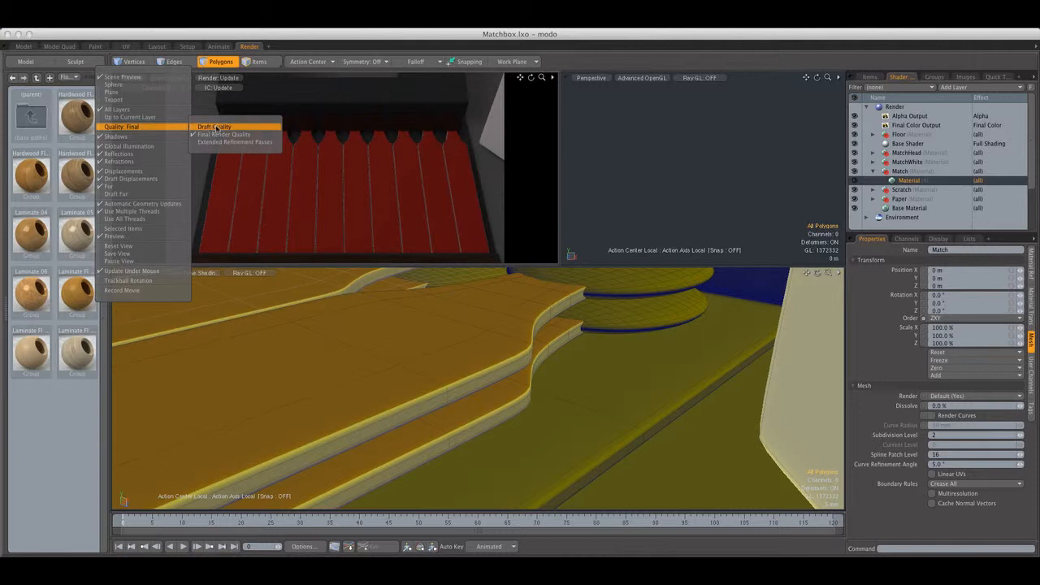
{"action": "left_click", "coordinate": [489, 132]}
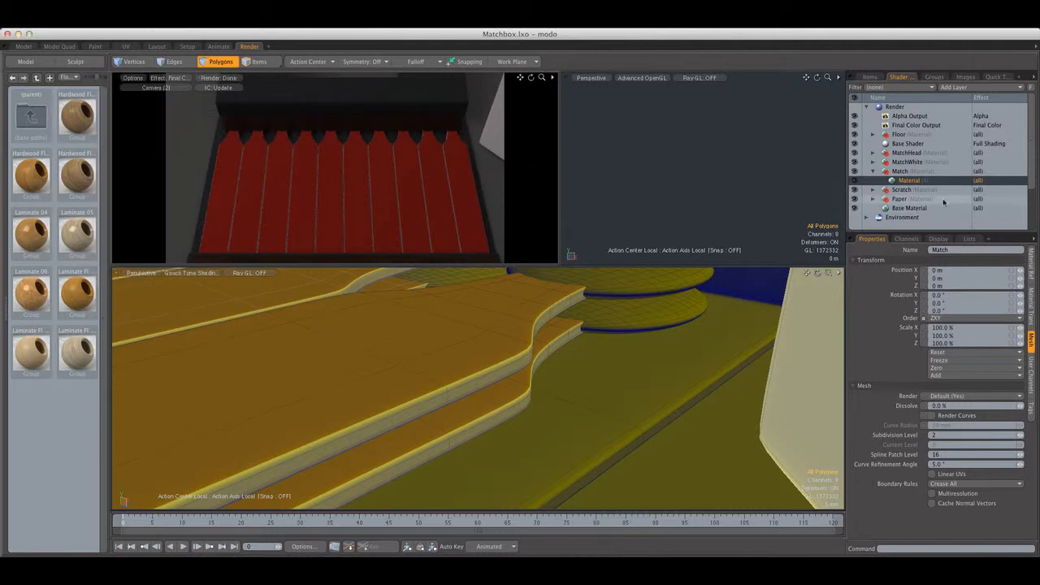
Set the Match material's diffuse amount to 80%, its reflection amount to 1% and its reflection Fresnel to 20%
{"action": "left_click", "coordinate": [1030, 261]}
{"action": "left_click", "coordinate": [960, 260]}
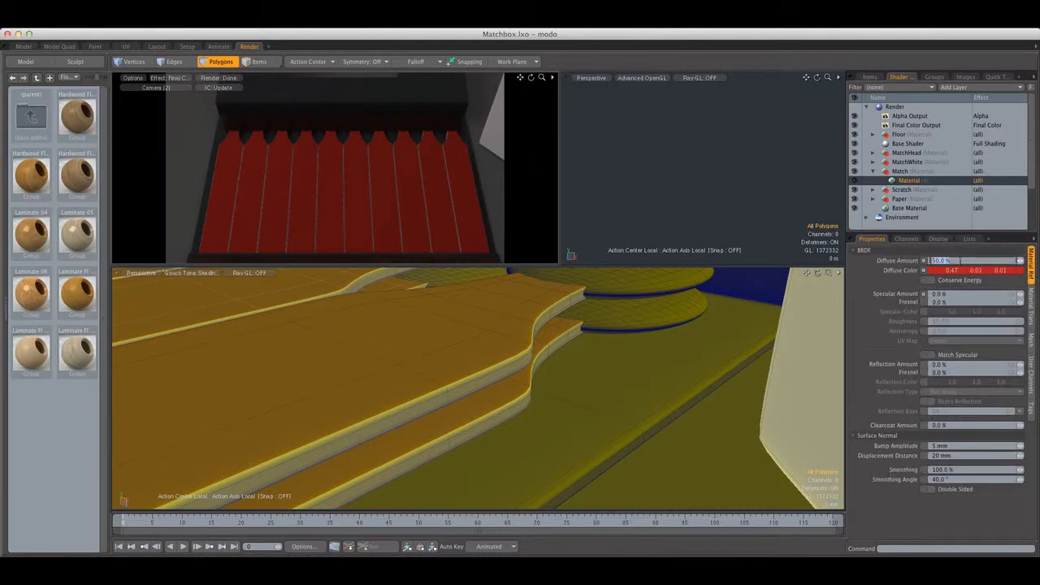
{"action": "type", "text": "80"}
{"action": "key", "text": "Return"}
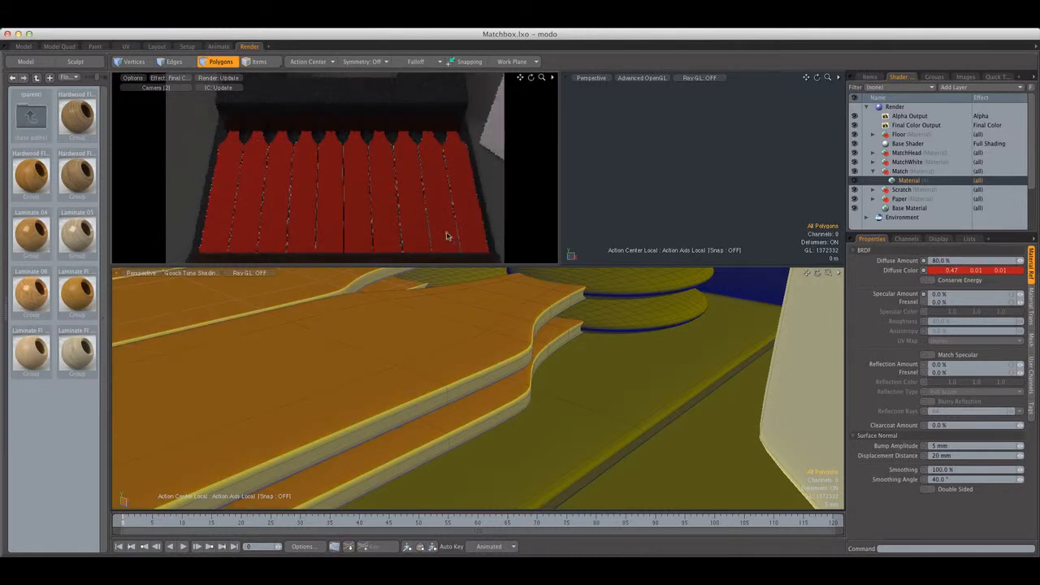
{"action": "left_click", "coordinate": [954, 366]}
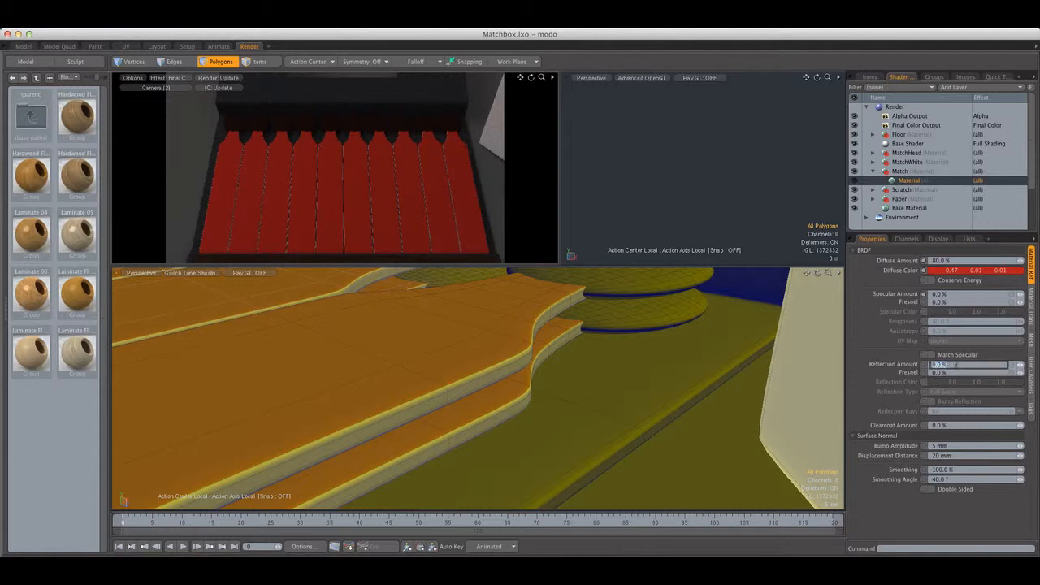
{"action": "type", "text": "1"}
{"action": "key", "text": "Tab"}
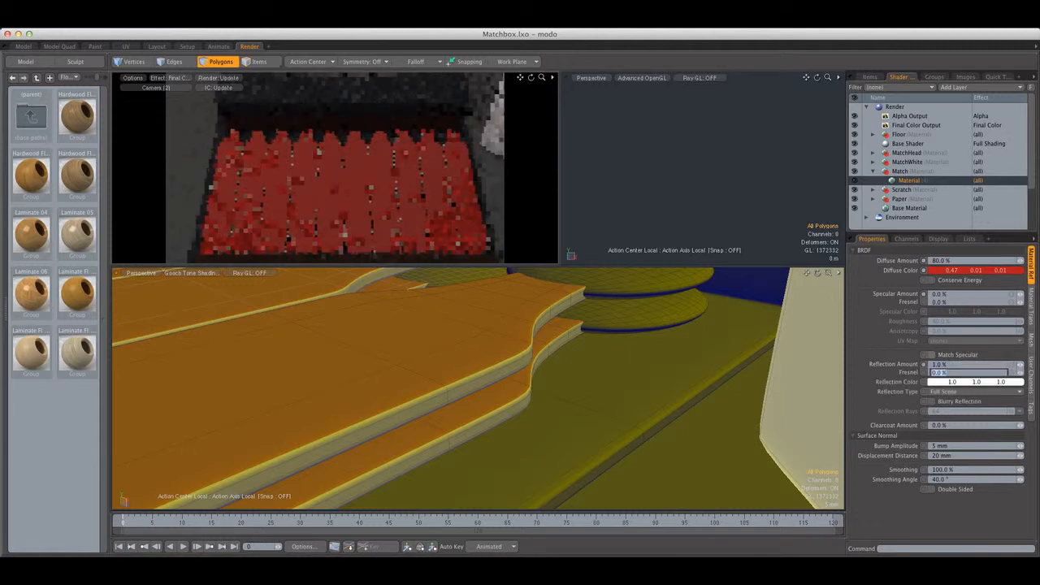
{"action": "type", "text": "20"}
{"action": "key", "text": "Return"}
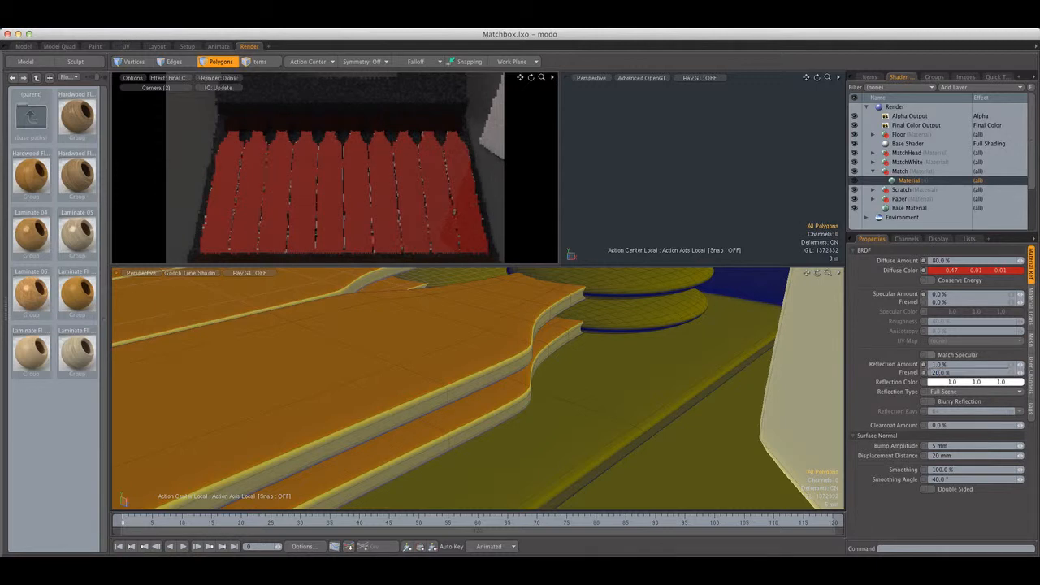
Enable blurry reflection on the Match material with 128 reflection rays and set its roughness to 55%
{"action": "left_click", "coordinate": [954, 403]}
{"action": "left_click", "coordinate": [941, 412]}
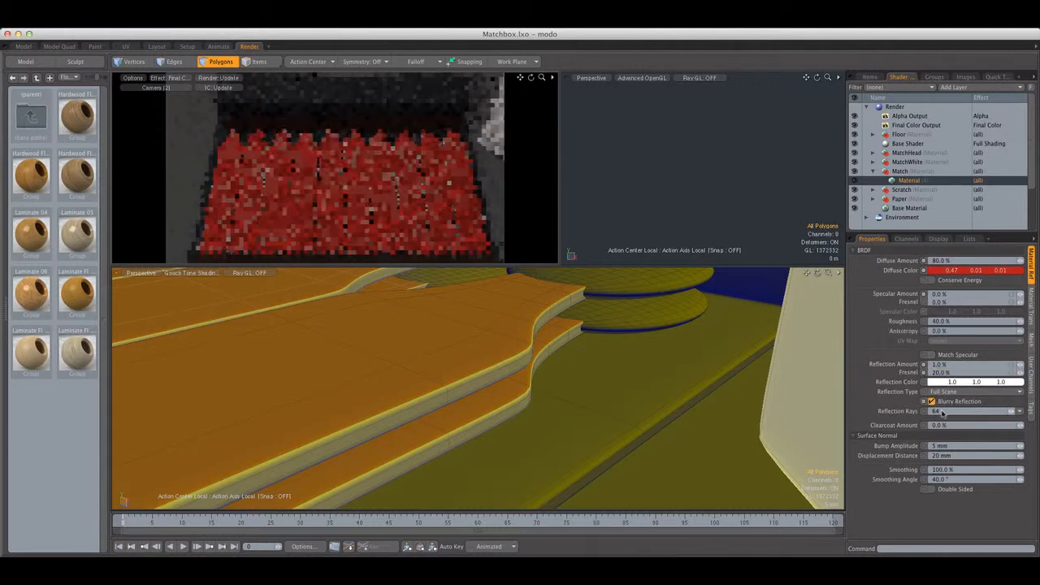
{"action": "type", "text": "128"}
{"action": "key", "text": "Return"}
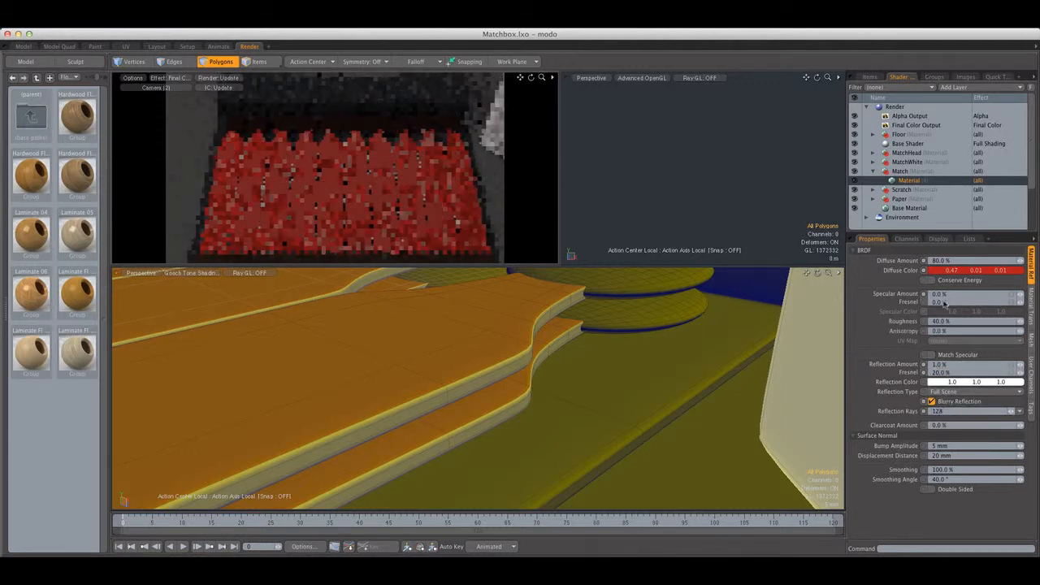
{"action": "left_click", "coordinate": [947, 321]}
{"action": "type", "text": "55"}
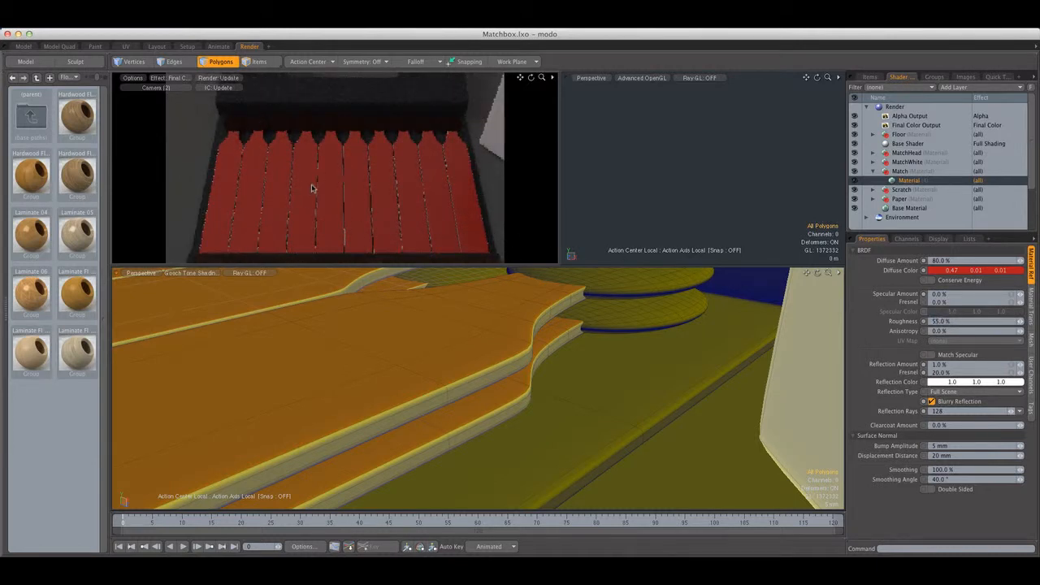
Add a procedural Noise texture above the material layer in the Match group
{"action": "left_click", "coordinate": [969, 88]}
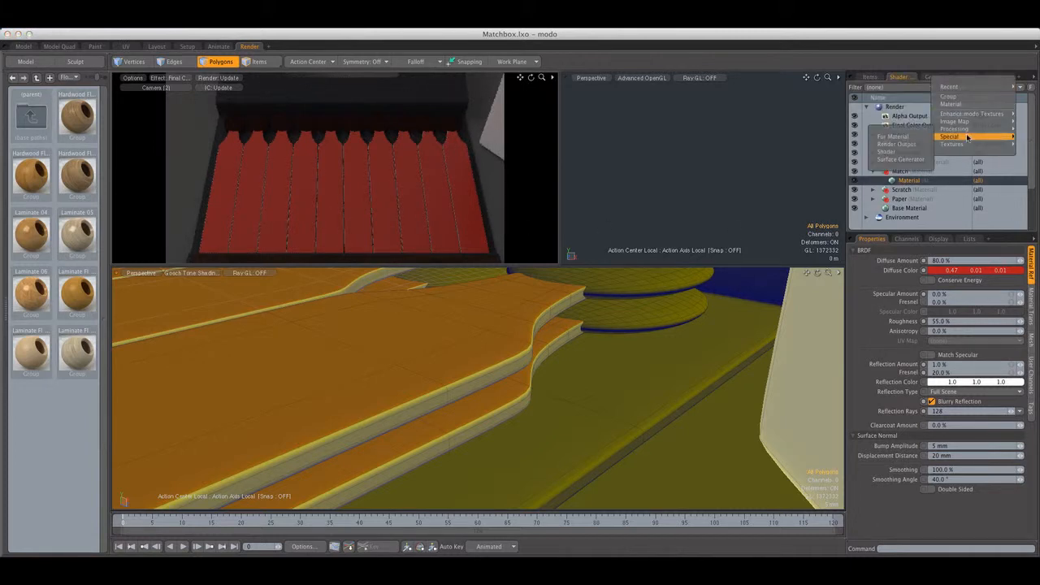
{"action": "mouse_move", "coordinate": [963, 144]}
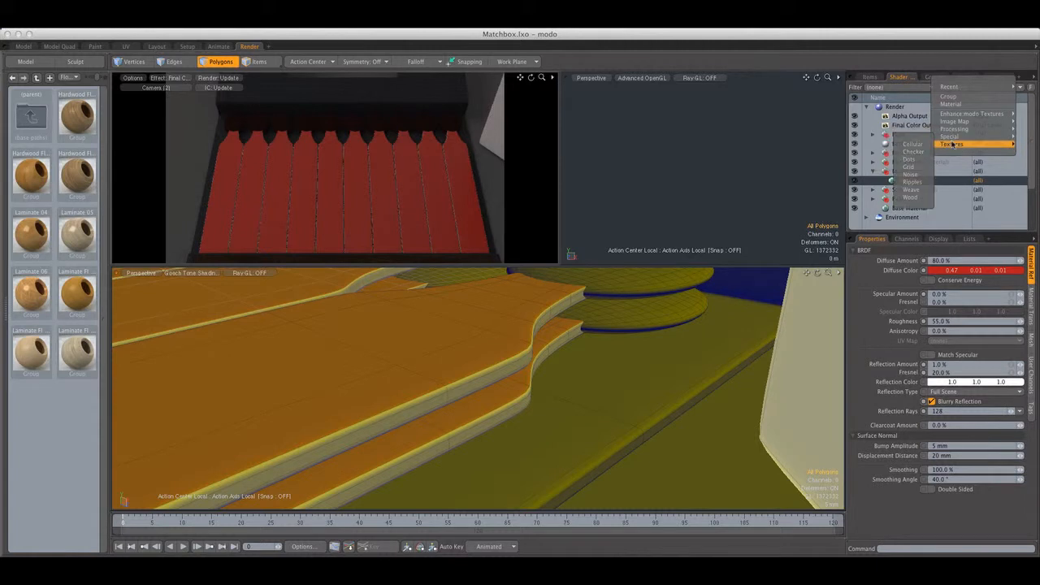
{"action": "left_click", "coordinate": [909, 174]}
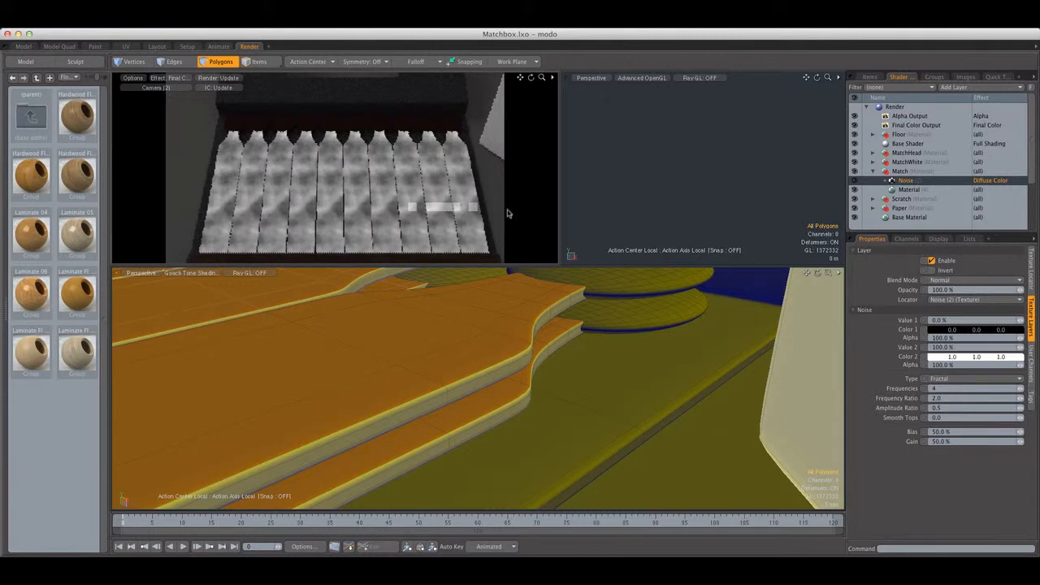
Try a Y rotation of 25° on the match noise texture's locator and reset it to 0°
{"action": "left_click", "coordinate": [1031, 274]}
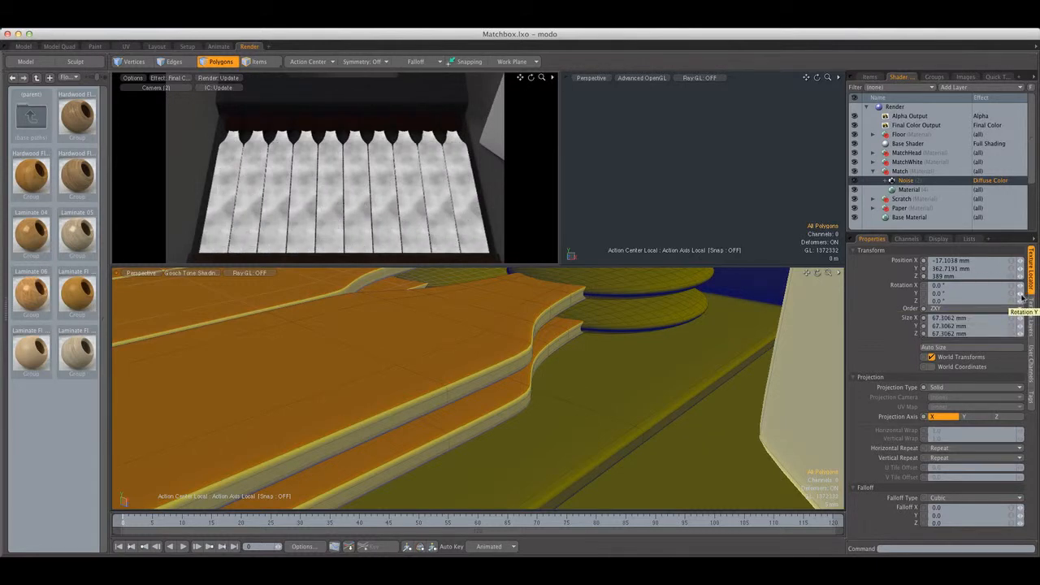
{"action": "left_click", "coordinate": [963, 294]}
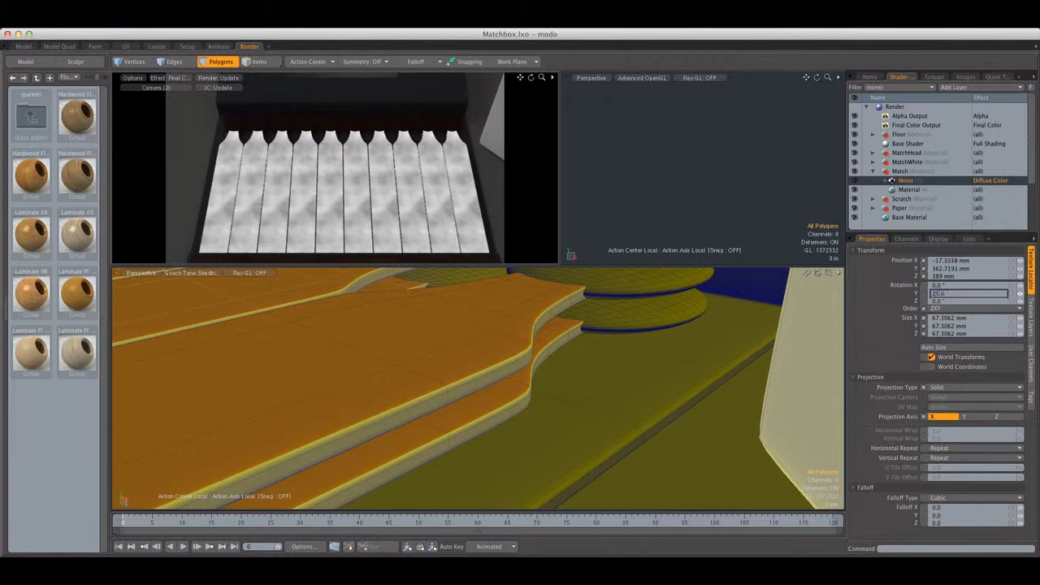
{"action": "key", "text": "Return"}
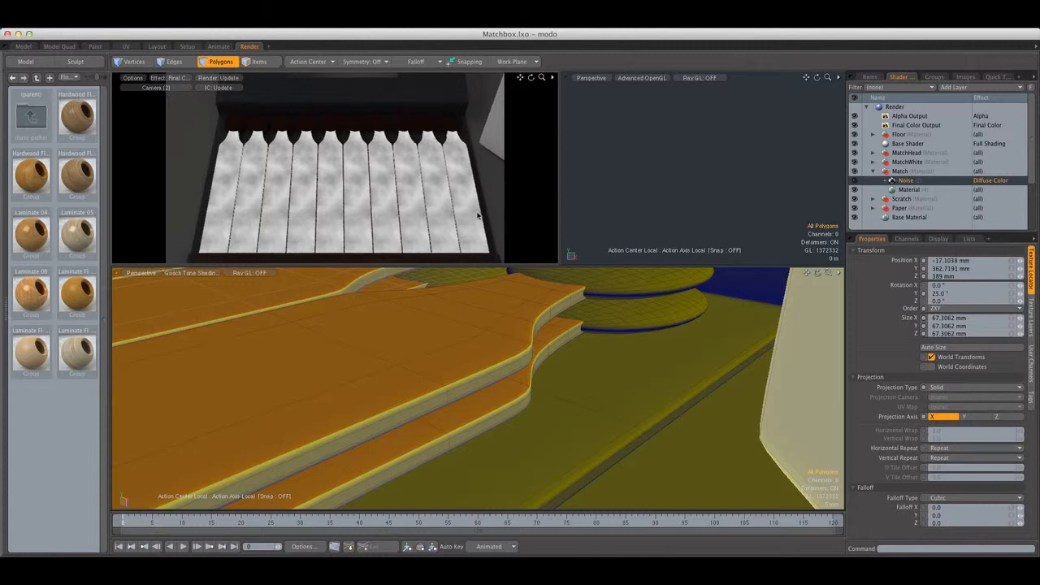
{"action": "left_click", "coordinate": [963, 293]}
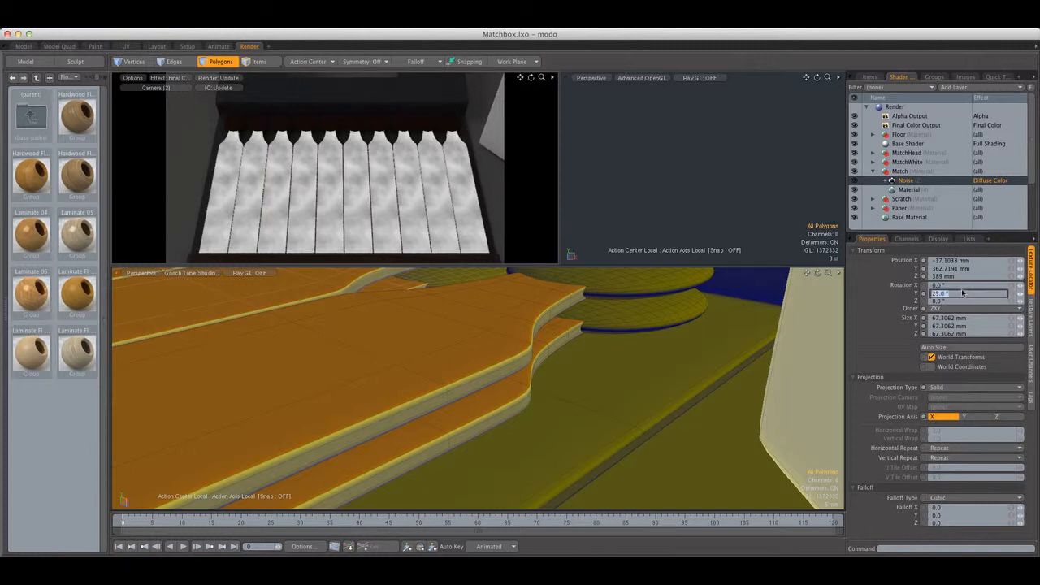
{"action": "key", "text": "Return"}
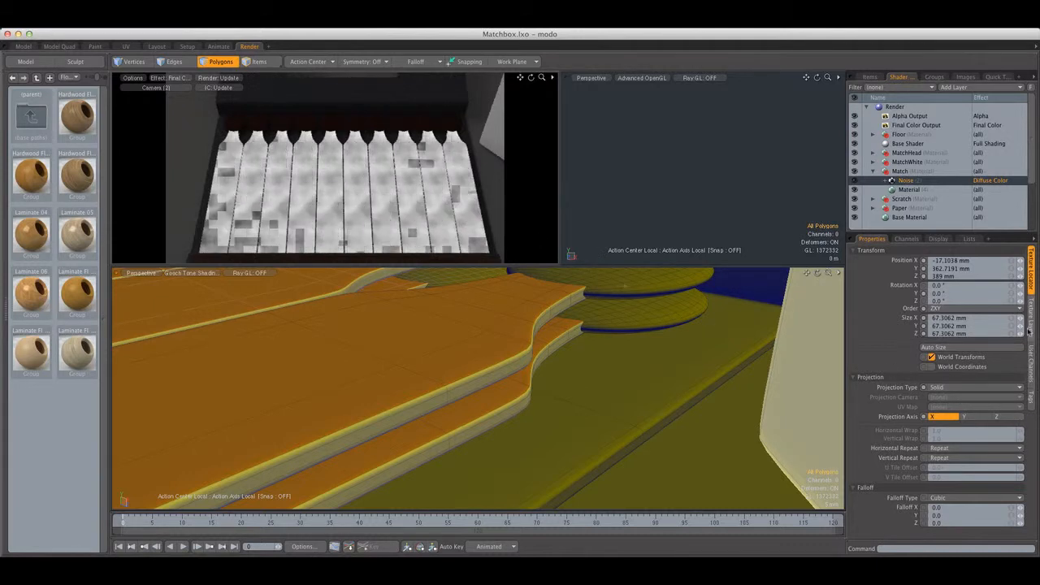
Set the match noise texture's size to 10 mm on the X, Y and Z axes
{"action": "left_click", "coordinate": [971, 346]}
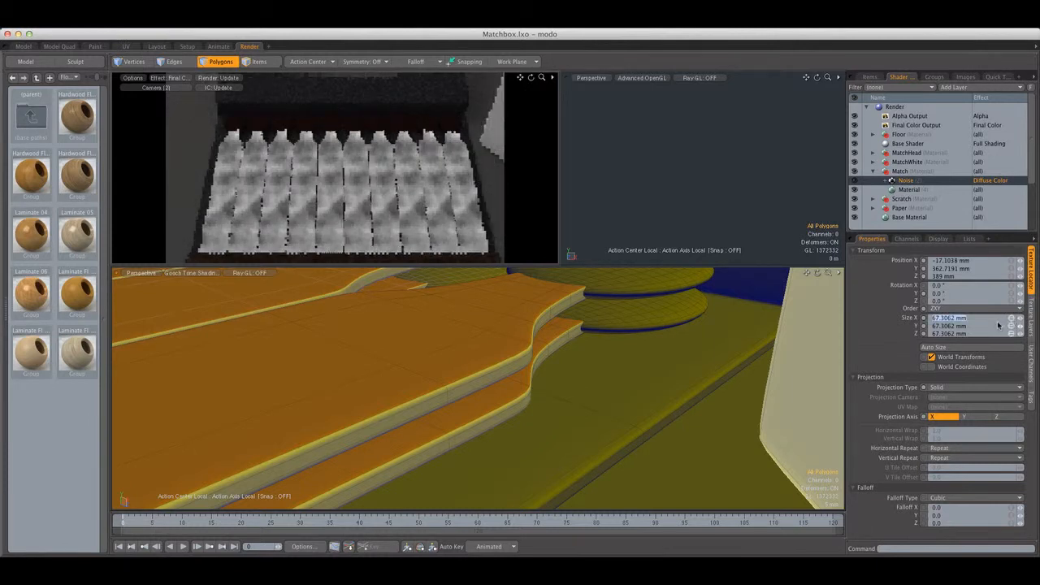
{"action": "type", "text": "10"}
{"action": "key", "text": "Return"}
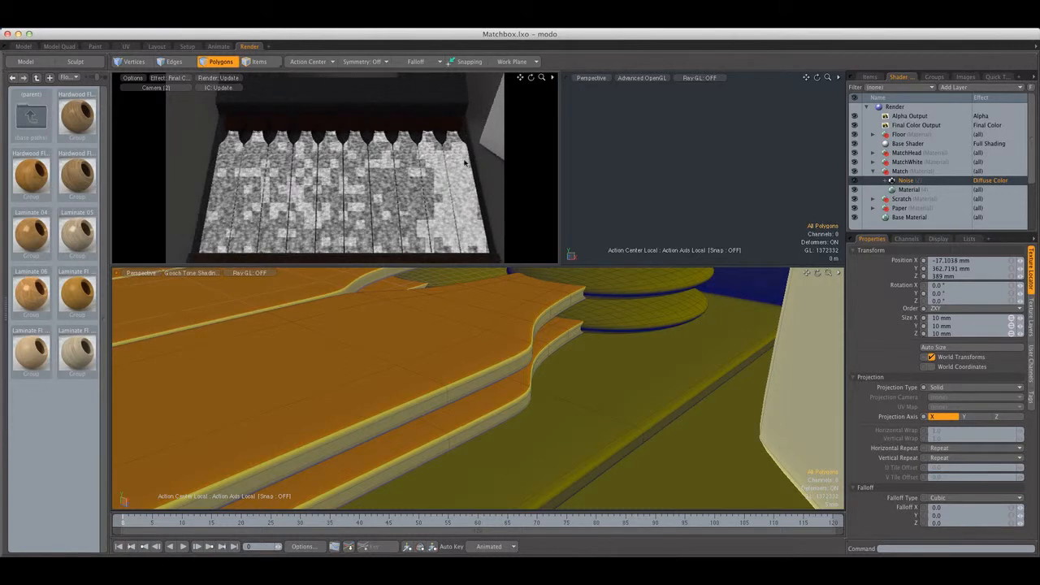
Change the match noise layer's effect to Bump and set the Match material's bump amplitude to 500 um
{"action": "left_click", "coordinate": [990, 179]}
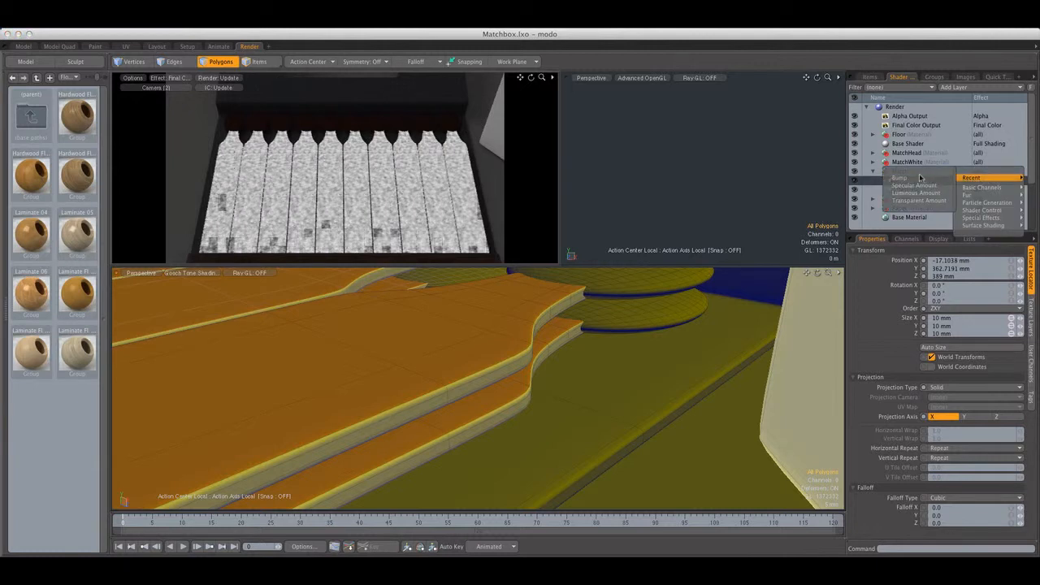
{"action": "left_click", "coordinate": [899, 177]}
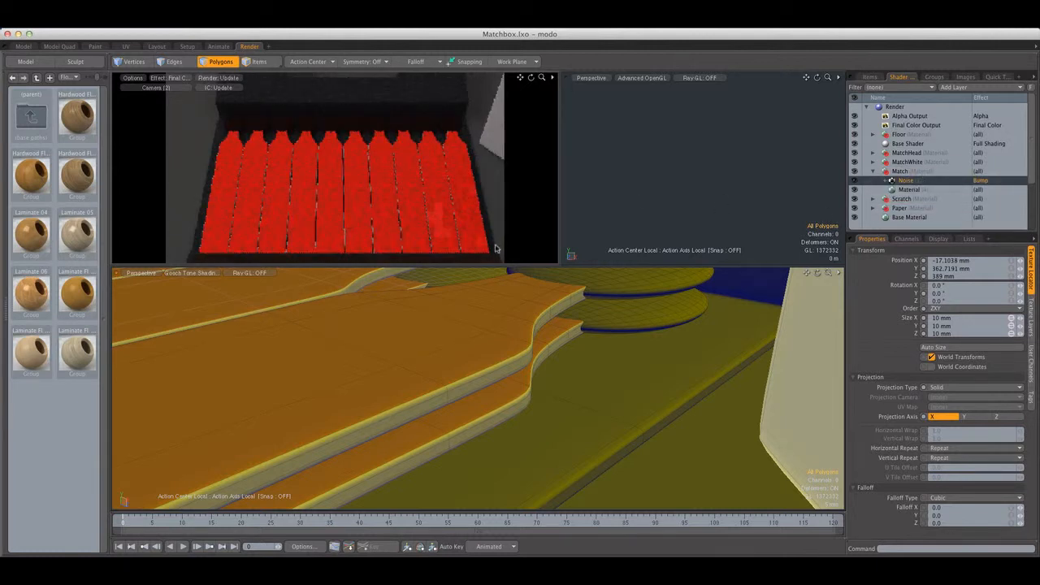
{"action": "left_click", "coordinate": [931, 190]}
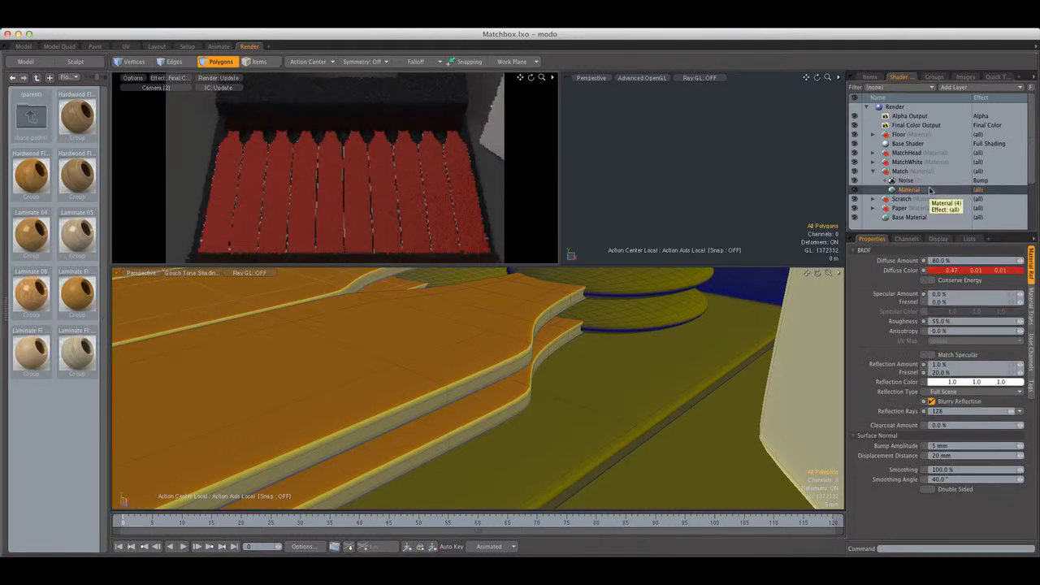
{"action": "left_click", "coordinate": [967, 445]}
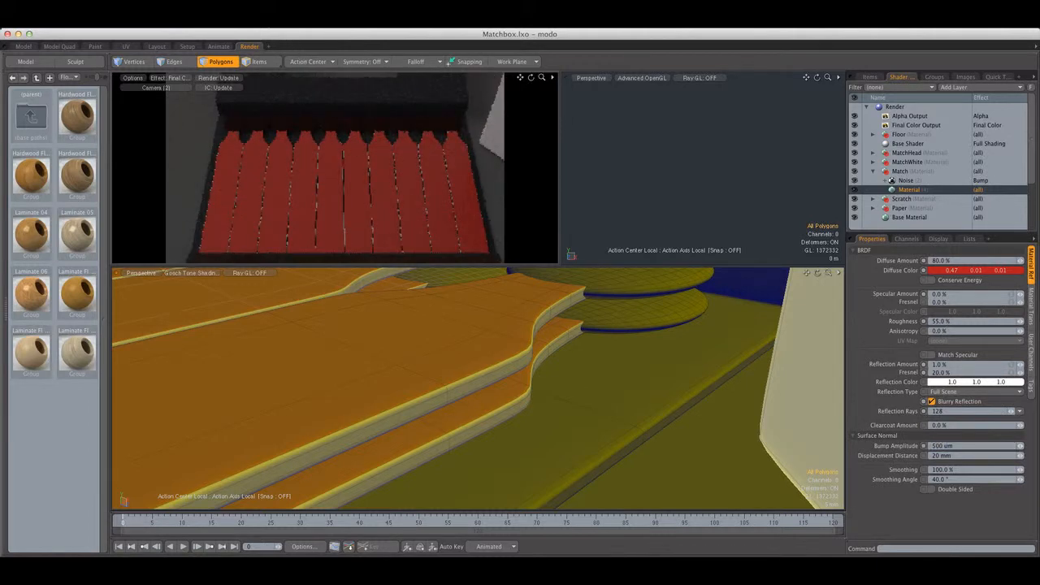
Render the frame to check the red matchsticks, abort it partway and close the render window
{"action": "left_click", "coordinate": [228, 27]}
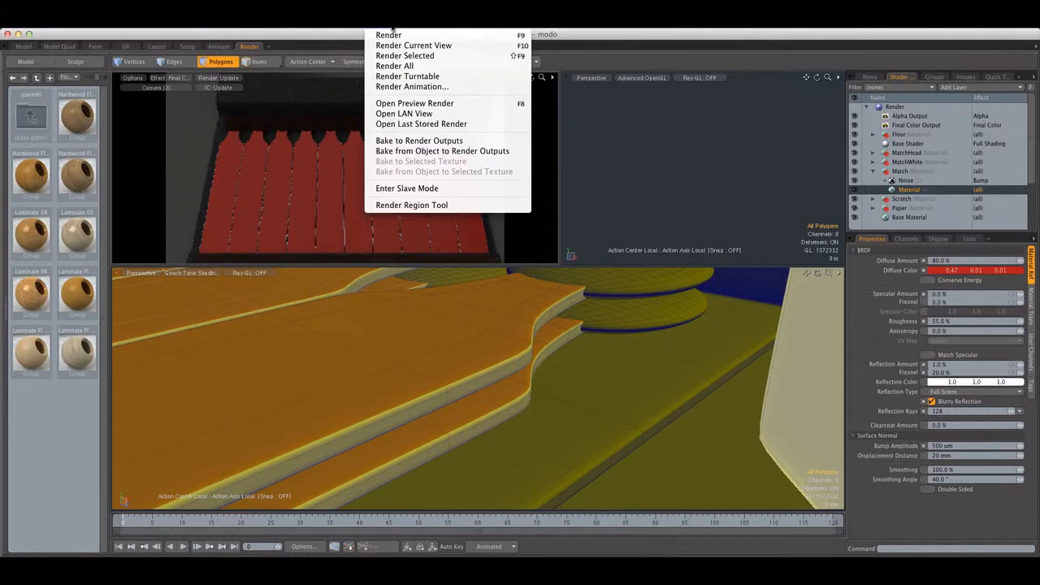
{"action": "left_click", "coordinate": [396, 35]}
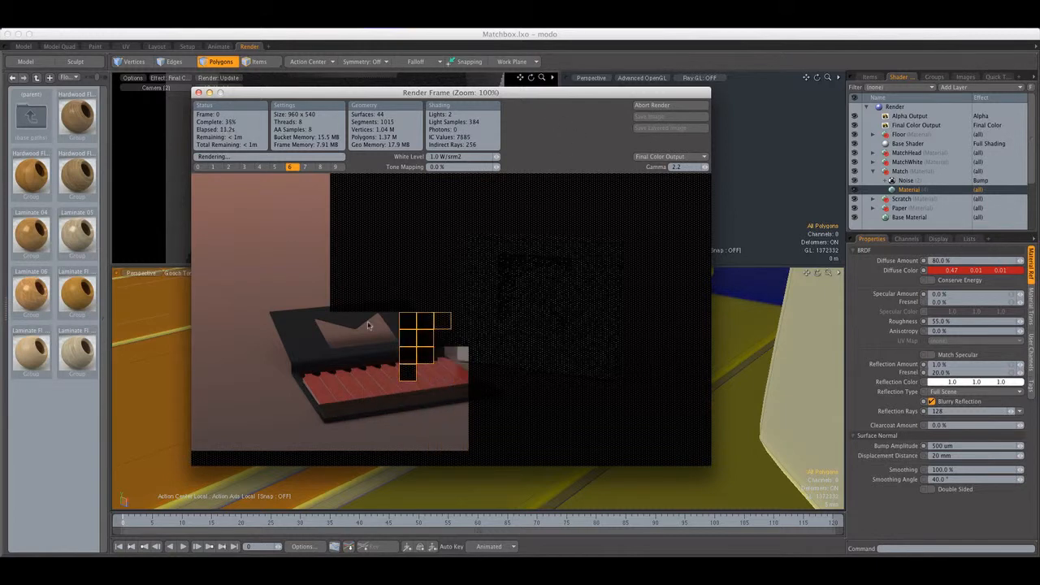
{"action": "left_click", "coordinate": [673, 106]}
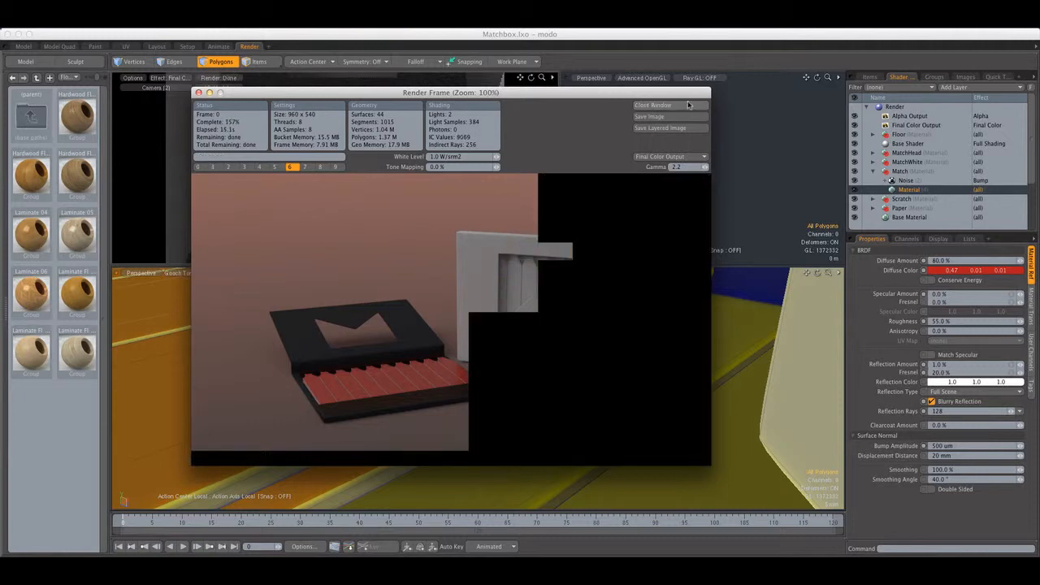
{"action": "left_click", "coordinate": [691, 105]}
Set the Match material's diffuse amount to 90%, its reflection amount to 0% and its reflection Fresnel to 15%
{"action": "left_click", "coordinate": [959, 262]}
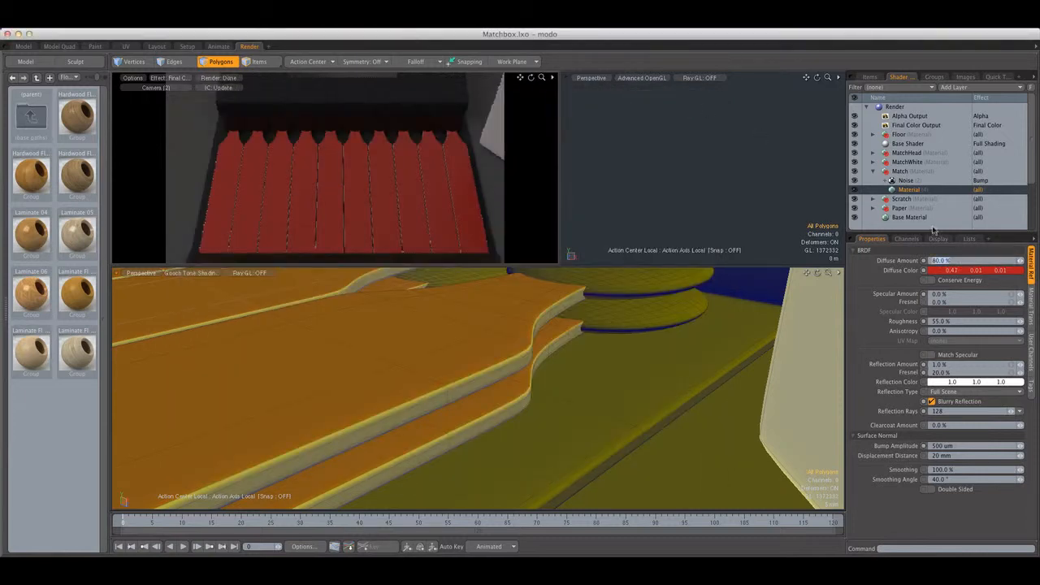
{"action": "left_click", "coordinate": [959, 366]}
{"action": "type", "text": "0"}
{"action": "key", "text": "Return"}
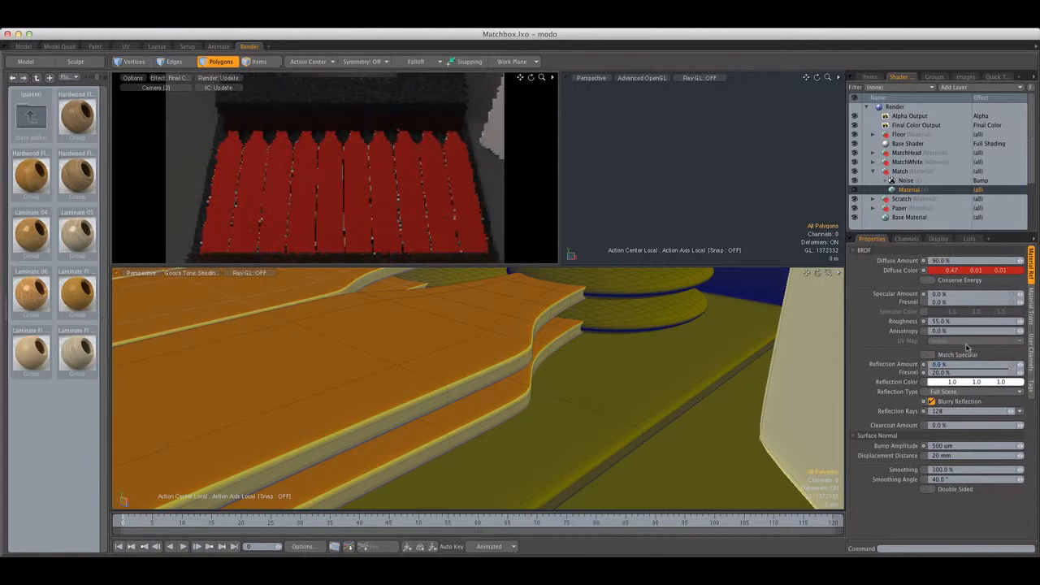
{"action": "key", "text": "Return"}
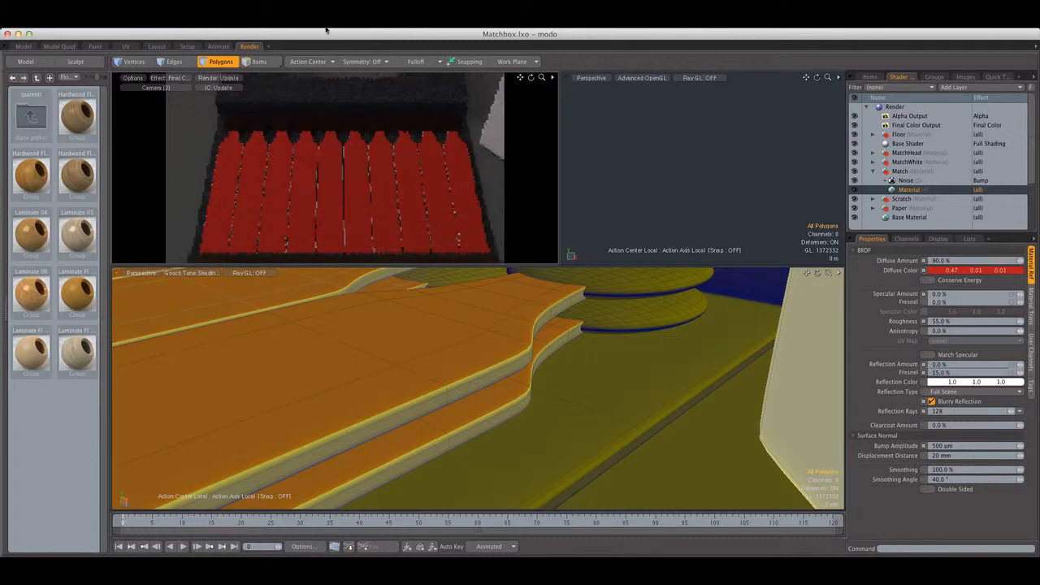
Render the frame to check the updated Match material, abort it partway and close the render window
{"action": "left_click", "coordinate": [394, 29]}
{"action": "left_click", "coordinate": [400, 37]}
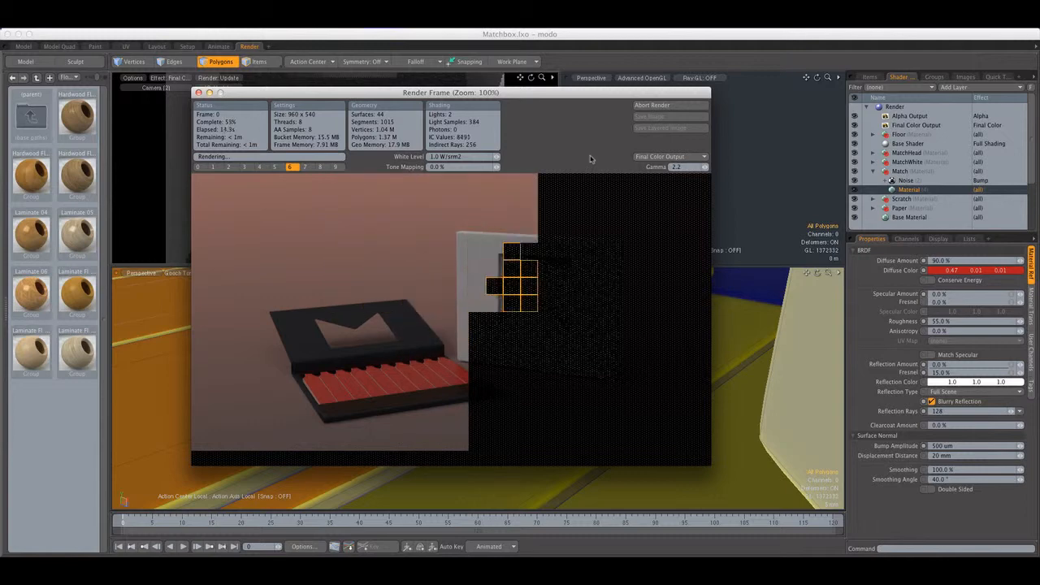
{"action": "left_click", "coordinate": [653, 107]}
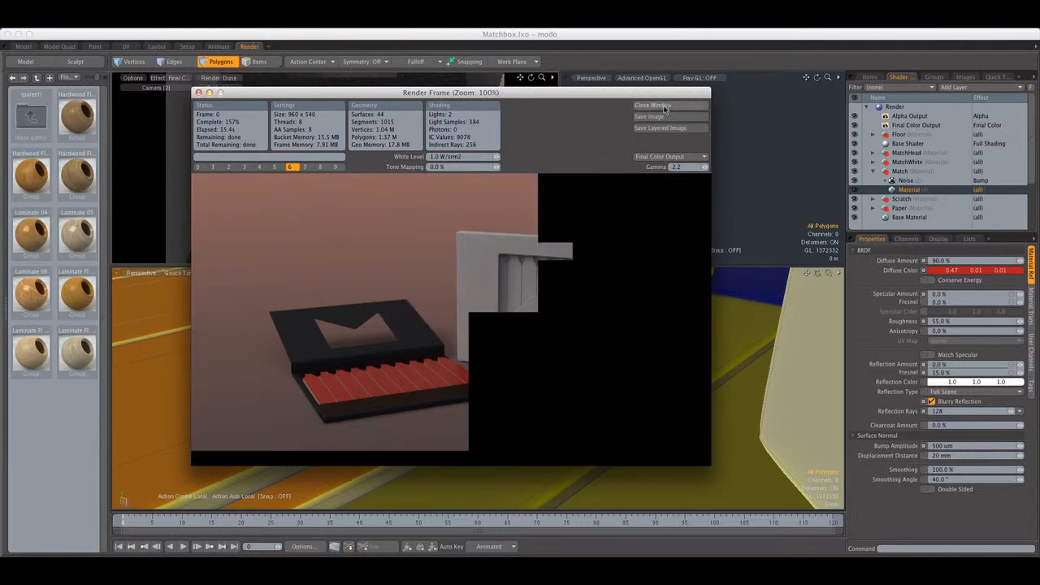
{"action": "left_click", "coordinate": [666, 107]}
Set the MatchWhite material's diffuse amount to 80% and enable Conserve Energy for it
{"action": "left_click", "coordinate": [874, 172]}
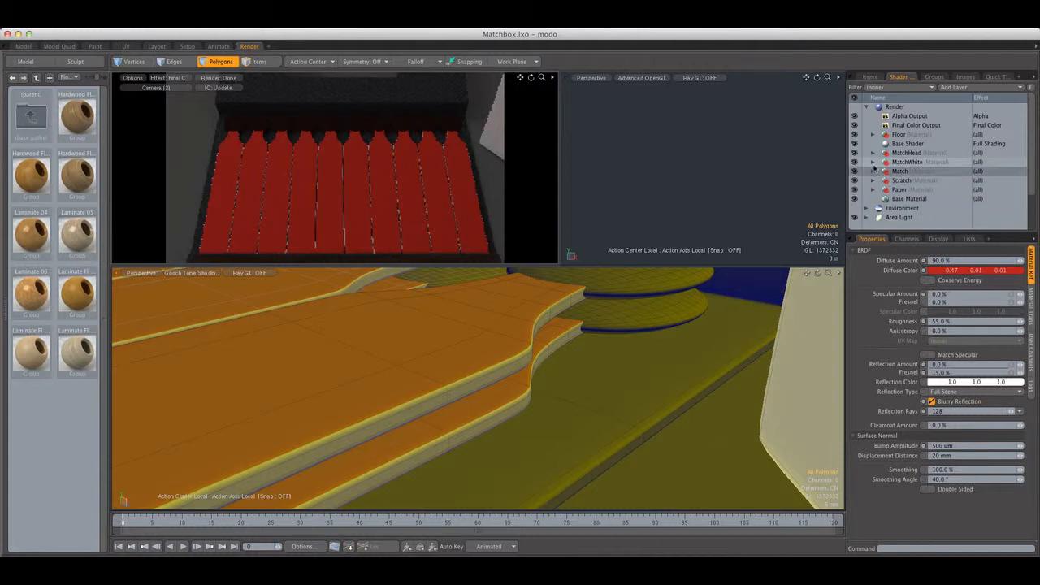
{"action": "left_click", "coordinate": [873, 162]}
{"action": "left_click", "coordinate": [909, 170]}
{"action": "left_click", "coordinate": [956, 260]}
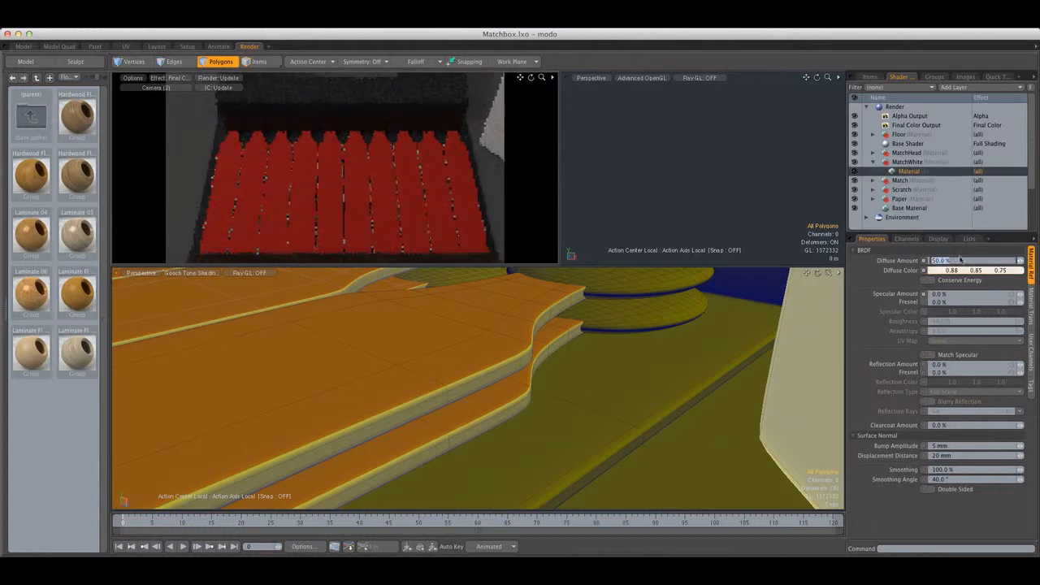
{"action": "type", "text": "80"}
{"action": "key", "text": "Return"}
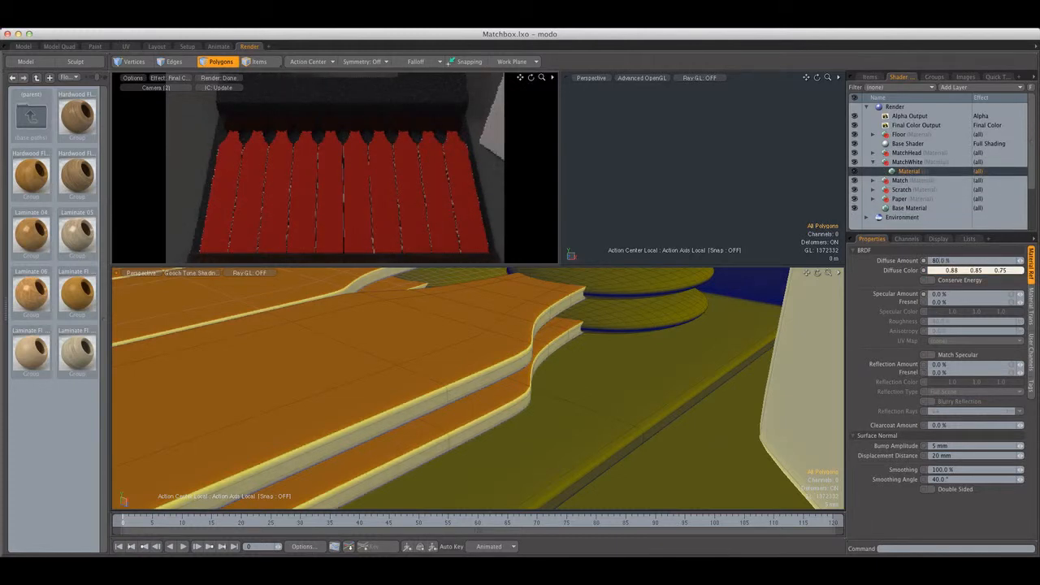
{"action": "left_click", "coordinate": [932, 280]}
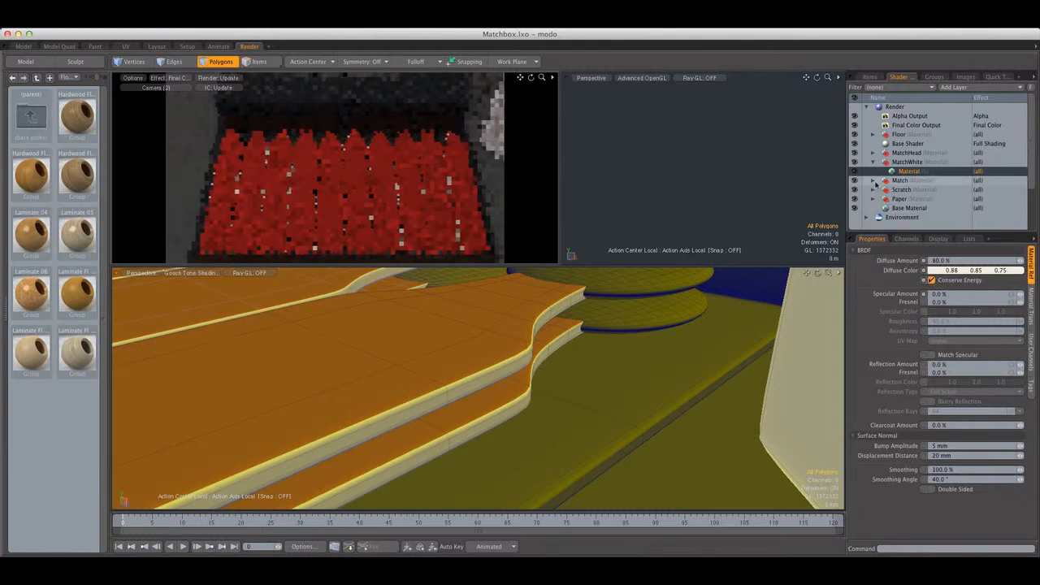
Enable Conserve Energy on the Match material and collapse the Match and MatchWhite groups
{"action": "left_click", "coordinate": [874, 180]}
{"action": "left_click", "coordinate": [909, 198]}
{"action": "left_click", "coordinate": [934, 281]}
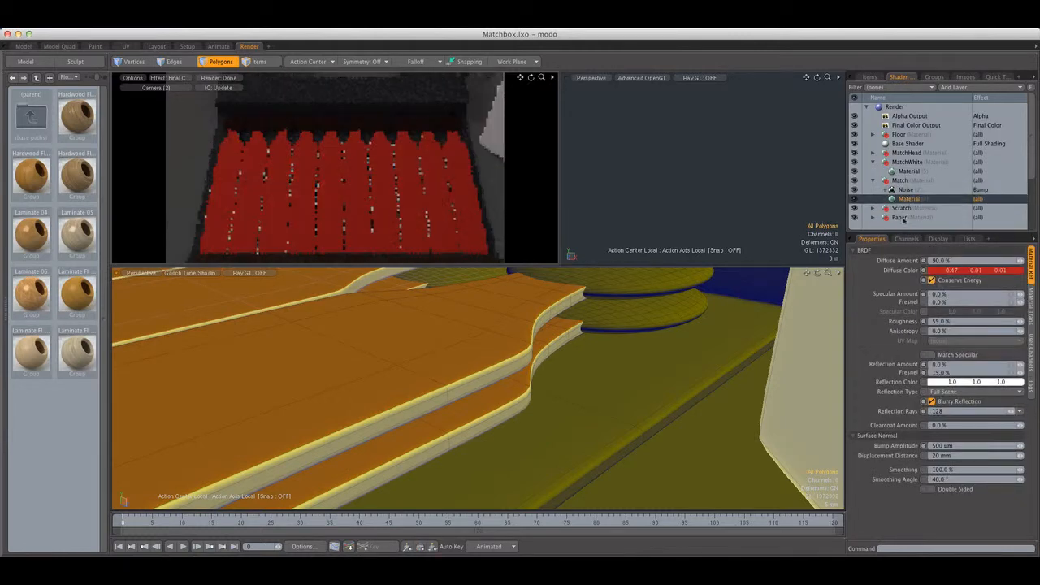
{"action": "left_click", "coordinate": [873, 180]}
{"action": "left_click", "coordinate": [874, 162]}
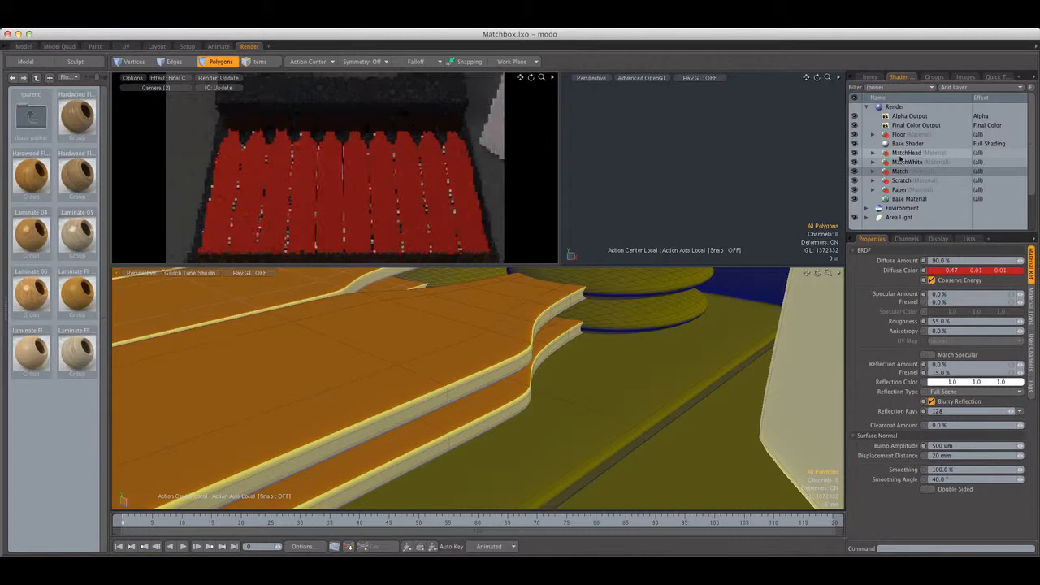
Change the MatchHead material's diffuse color to a neutral near-black of 0.01, 0.01, 0.01
{"action": "left_click", "coordinate": [901, 153]}
{"action": "left_click", "coordinate": [873, 153]}
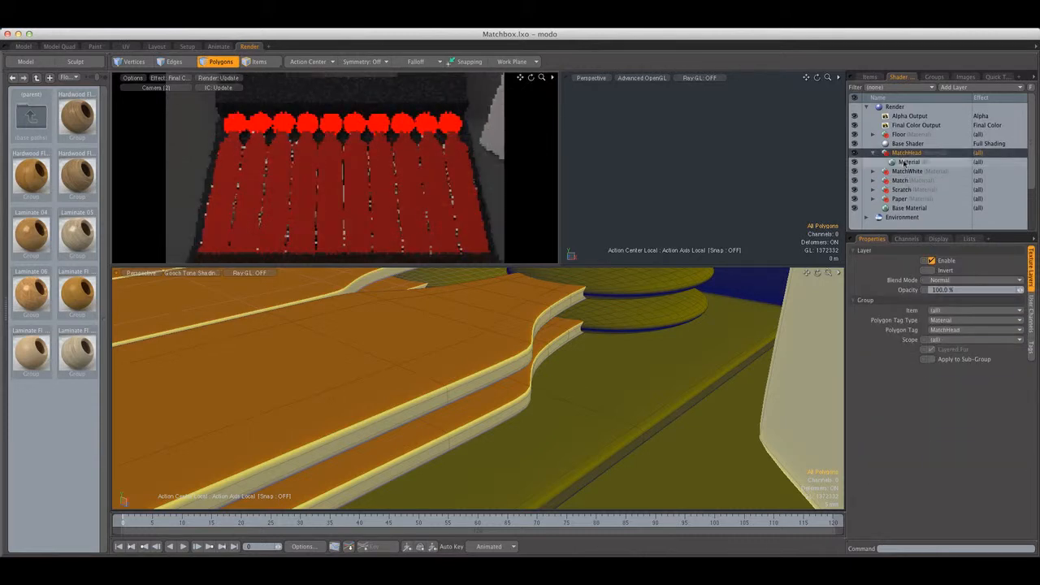
{"action": "left_click", "coordinate": [909, 161]}
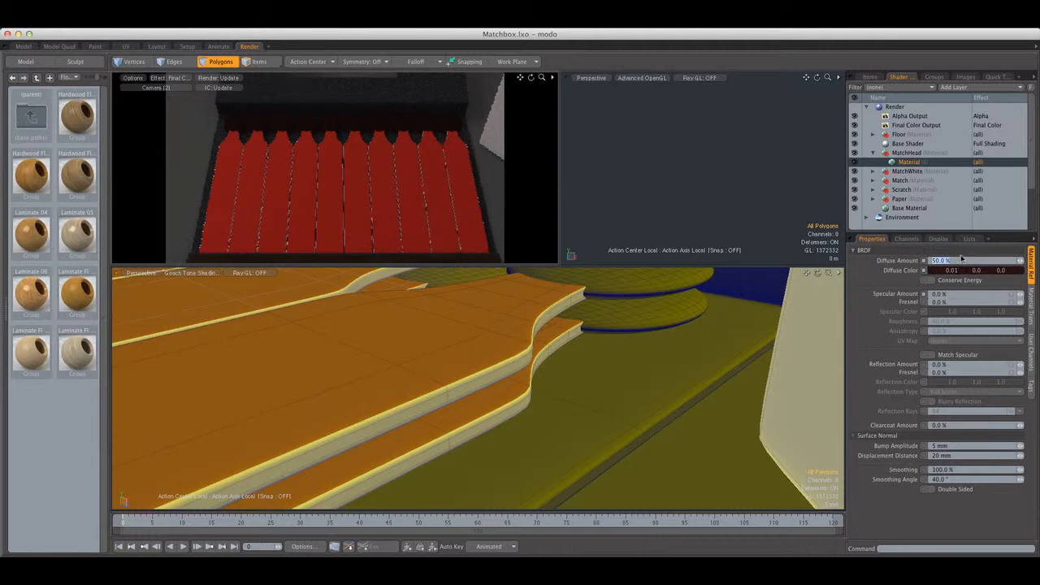
{"action": "left_click", "coordinate": [976, 271]}
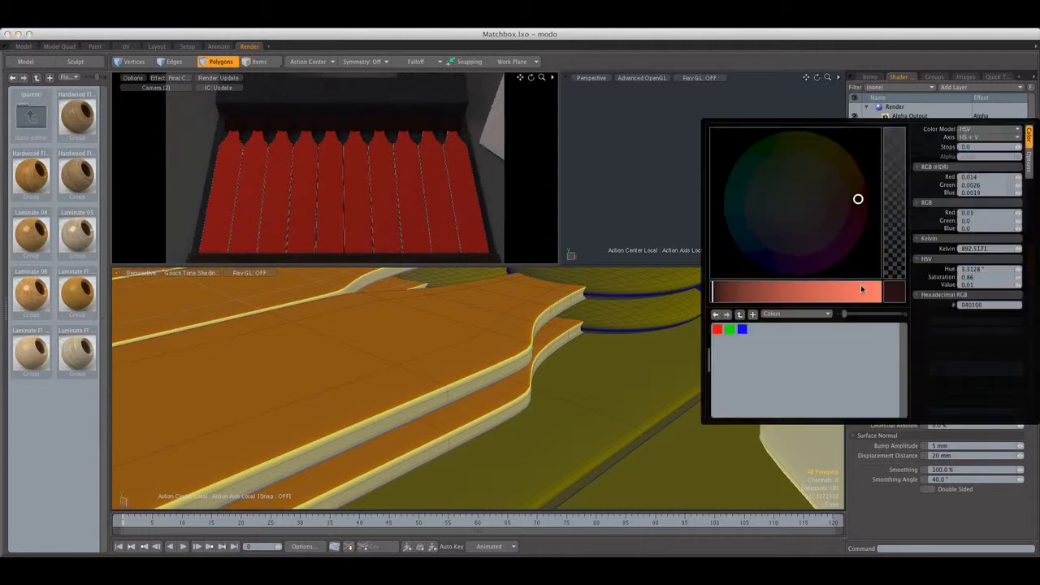
{"action": "mouse_move", "coordinate": [858, 199]}
{"action": "left_mouse_down"}
{"action": "mouse_move", "coordinate": [808, 210]}
{"action": "mouse_move", "coordinate": [802, 201]}
{"action": "left_mouse_up"}
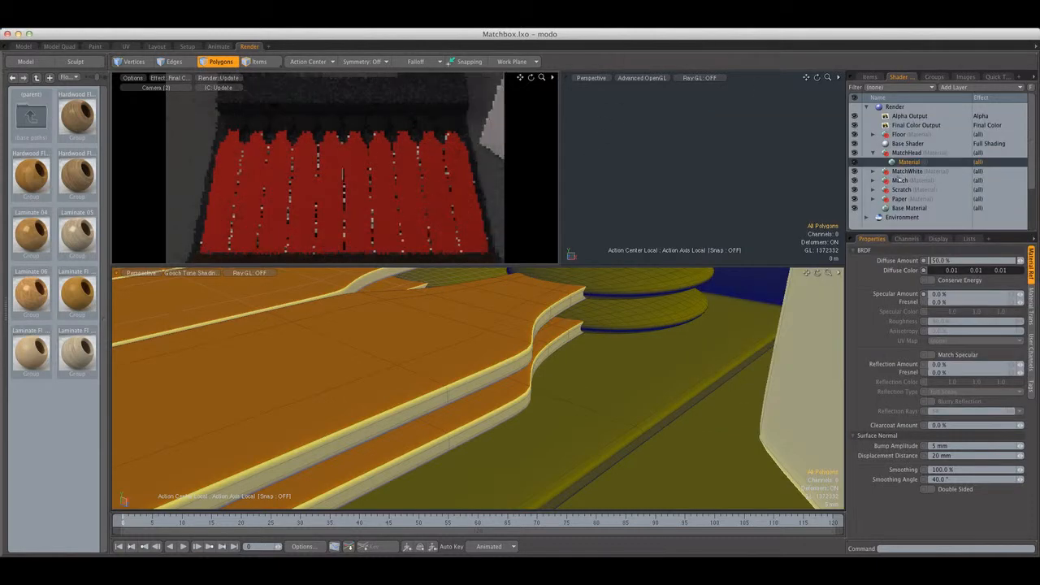
Enable Conserve Energy on the MatchHead material, set its reflection Fresnel to 15% and turn on Blurry Reflection
{"action": "left_click", "coordinate": [957, 367]}
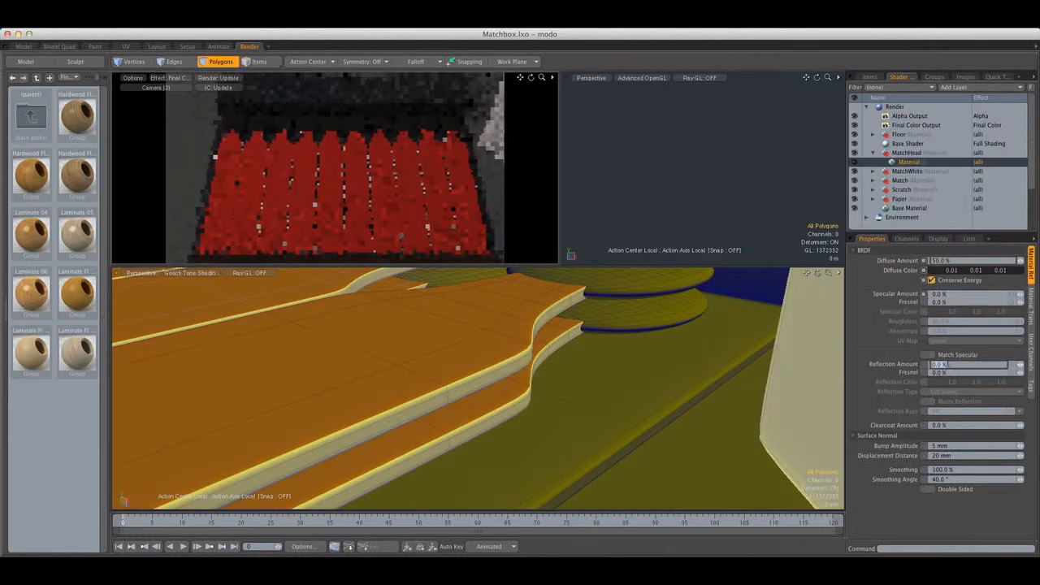
{"action": "key", "text": "Tab"}
{"action": "type", "text": "15"}
{"action": "key", "text": "Return"}
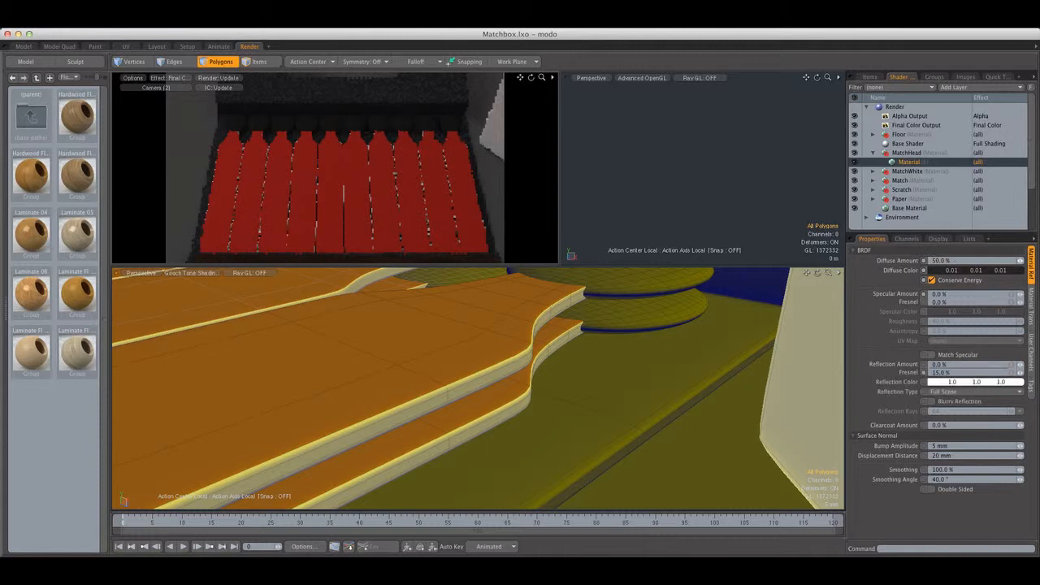
{"action": "left_click", "coordinate": [933, 402]}
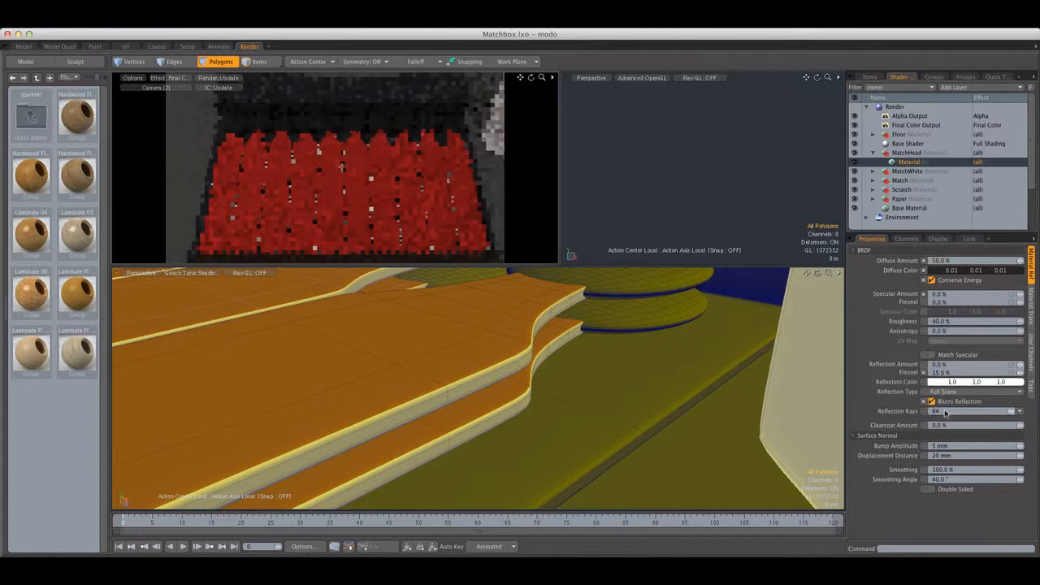
Add a Noise layer to the MatchHead group and set its texture size to 1 mm on the X, Y and Z axes
{"action": "left_click", "coordinate": [973, 87]}
{"action": "mouse_move", "coordinate": [967, 102]}
{"action": "left_click", "coordinate": [909, 100]}
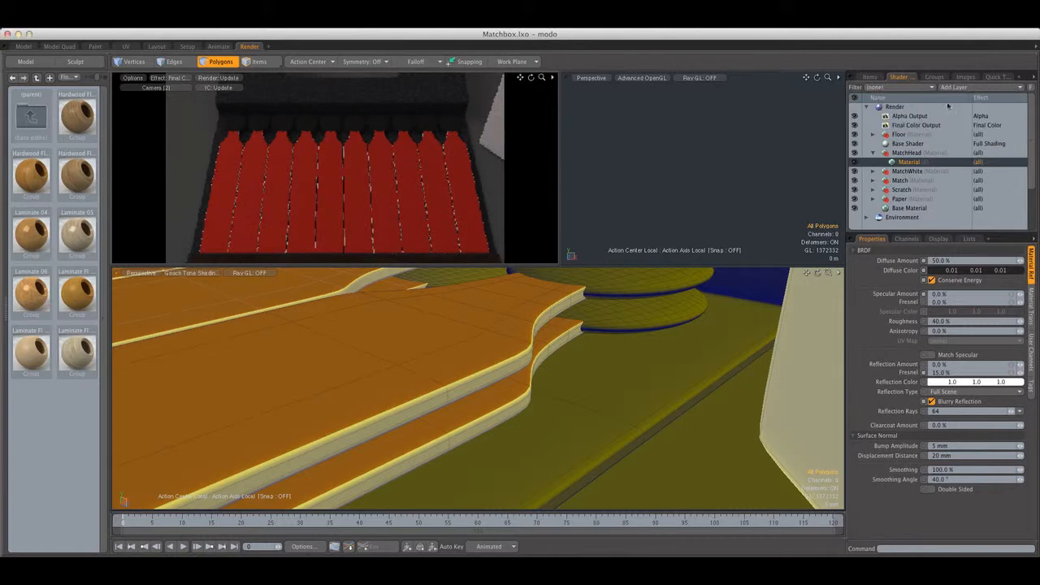
{"action": "left_click", "coordinate": [976, 87]}
{"action": "left_click", "coordinate": [899, 101]}
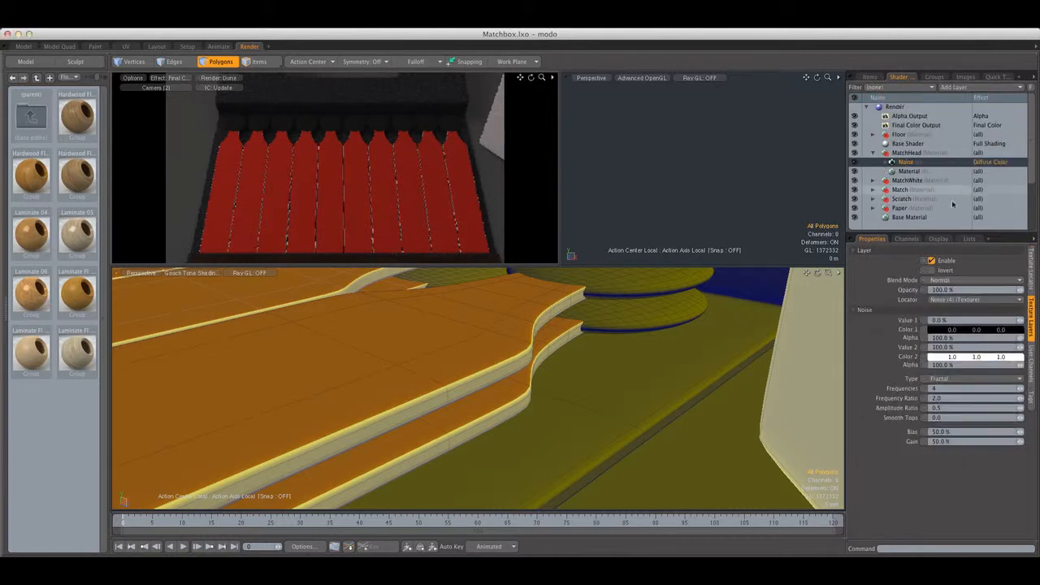
{"action": "left_click", "coordinate": [1032, 264]}
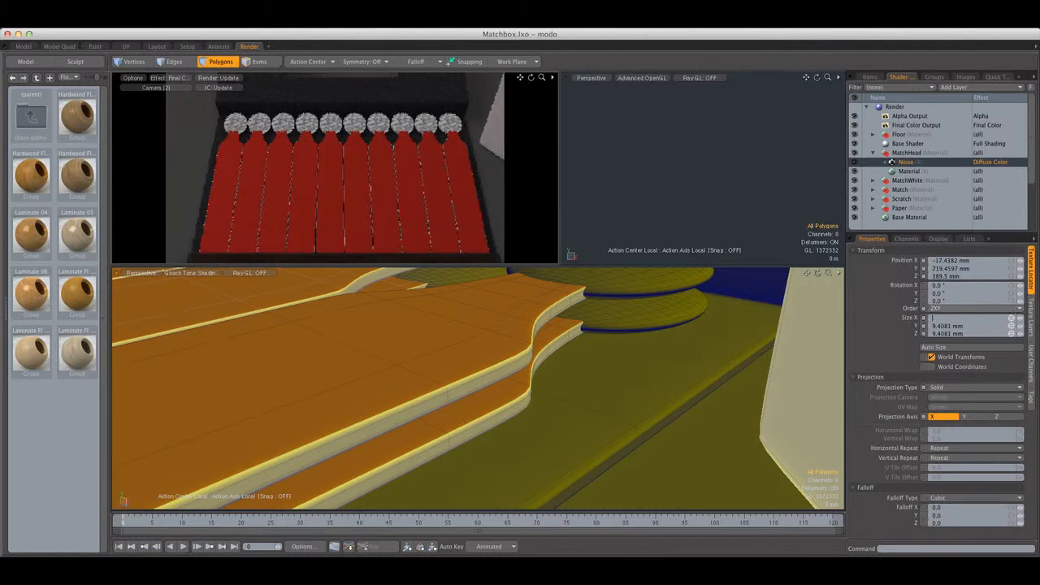
Change the MatchHead noise layer's effect to Bump and set the MatchHead material's bump amplitude to 300 mm
{"action": "left_click", "coordinate": [993, 162]}
{"action": "left_click", "coordinate": [936, 165]}
{"action": "left_click", "coordinate": [910, 171]}
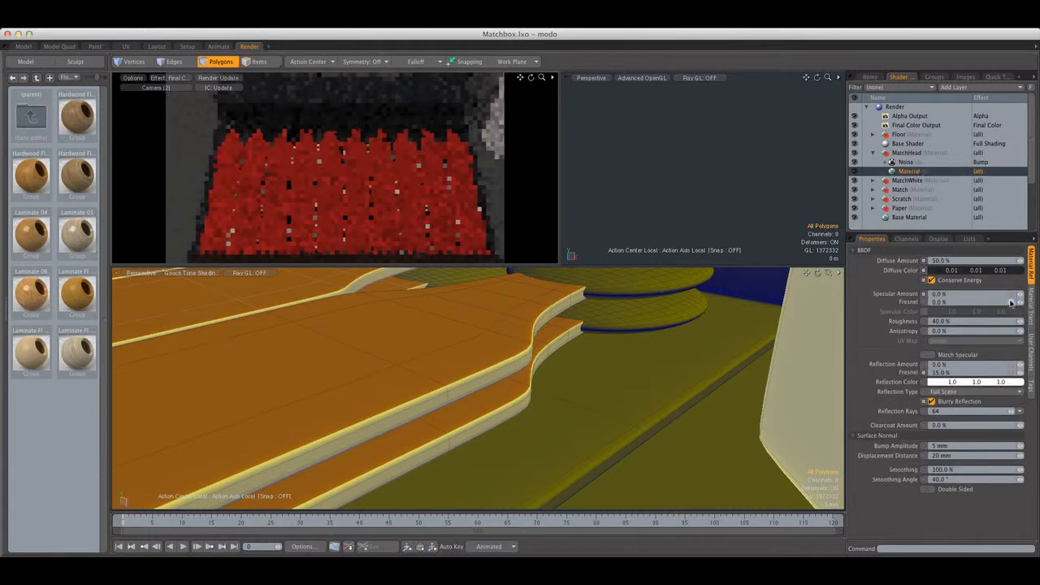
{"action": "left_click", "coordinate": [947, 446]}
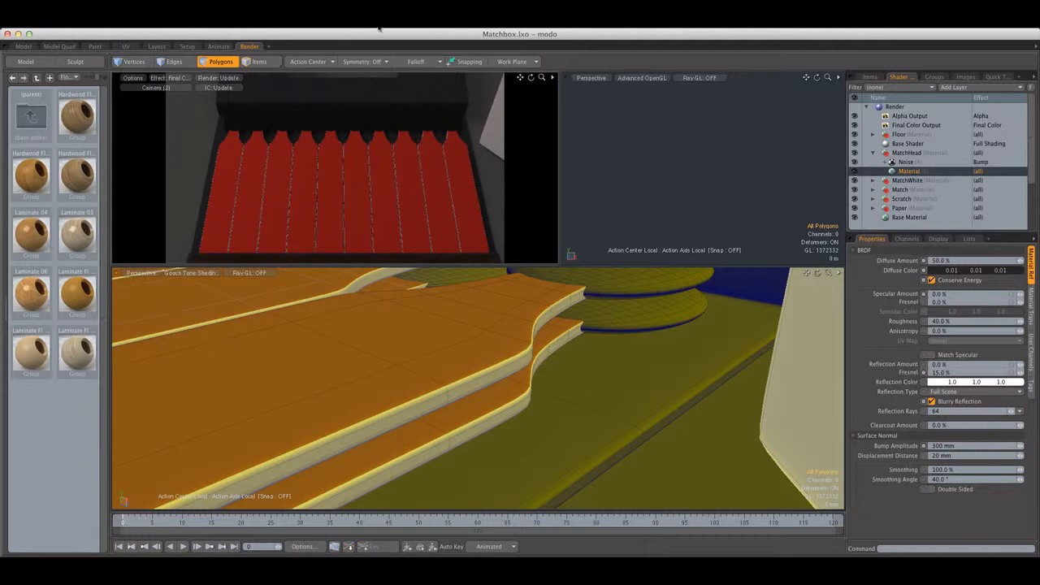
Render the frame to check the match heads and collapse the MatchHead group
{"action": "left_click", "coordinate": [380, 23]}
{"action": "left_click", "coordinate": [393, 34]}
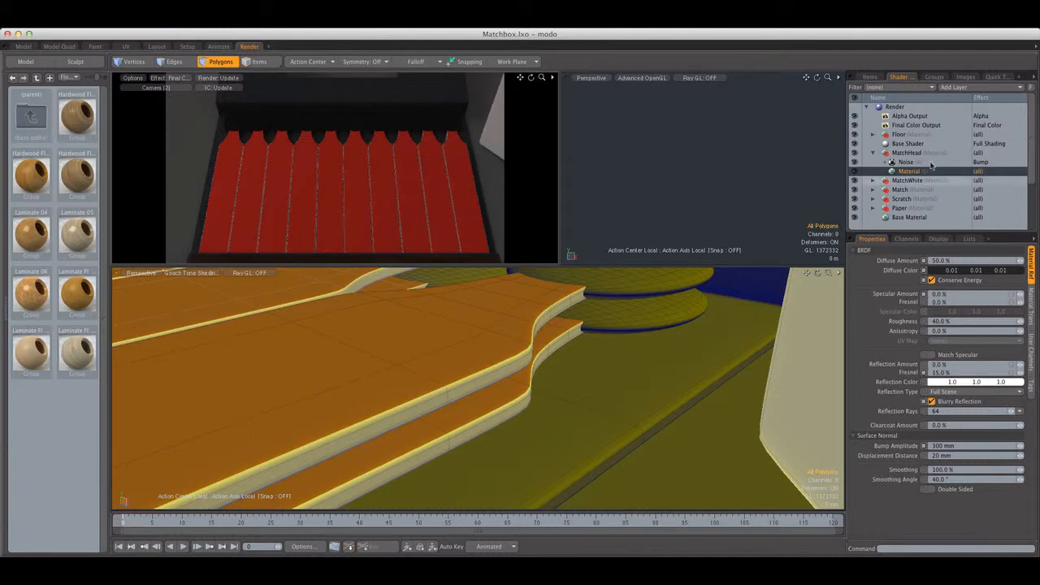
{"action": "left_click", "coordinate": [874, 153]}
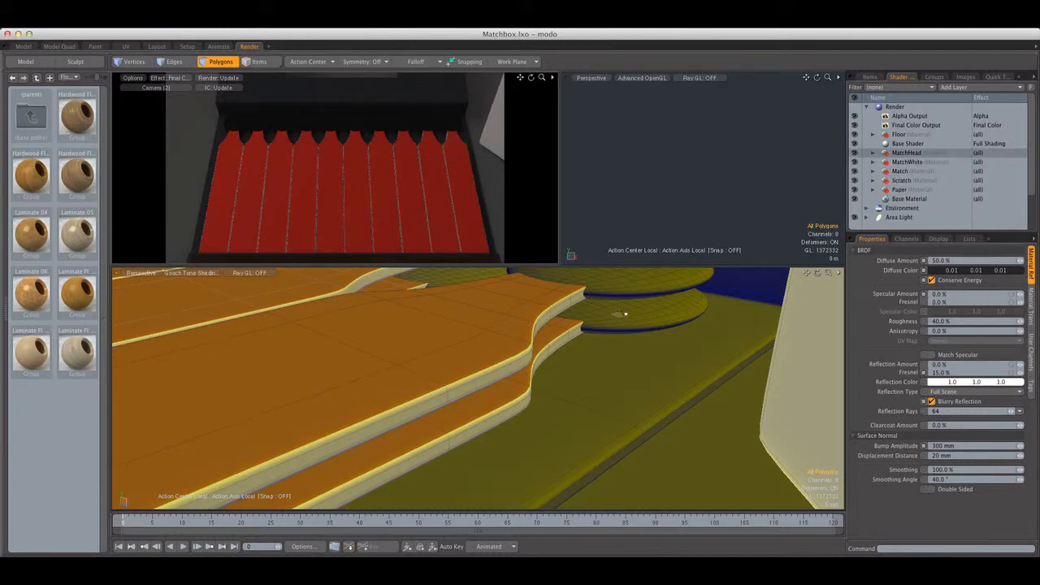
Assign the Paper material to all polygons of the standing matchbook's Paper mesh
{"action": "scroll", "coordinate": [520, 374], "scroll_direction": "down", "scroll_amount": 15}
{"action": "left_click_drag", "start_coordinate": [569, 378], "coordinate": [536, 385], "text": "alt+shift"}
{"action": "scroll", "coordinate": [479, 402], "scroll_direction": "up", "scroll_amount": 10}
{"action": "scroll", "coordinate": [556, 390], "scroll_direction": "down", "scroll_amount": 10}
{"action": "left_click", "coordinate": [869, 77]}
{"action": "left_click", "coordinate": [904, 116]}
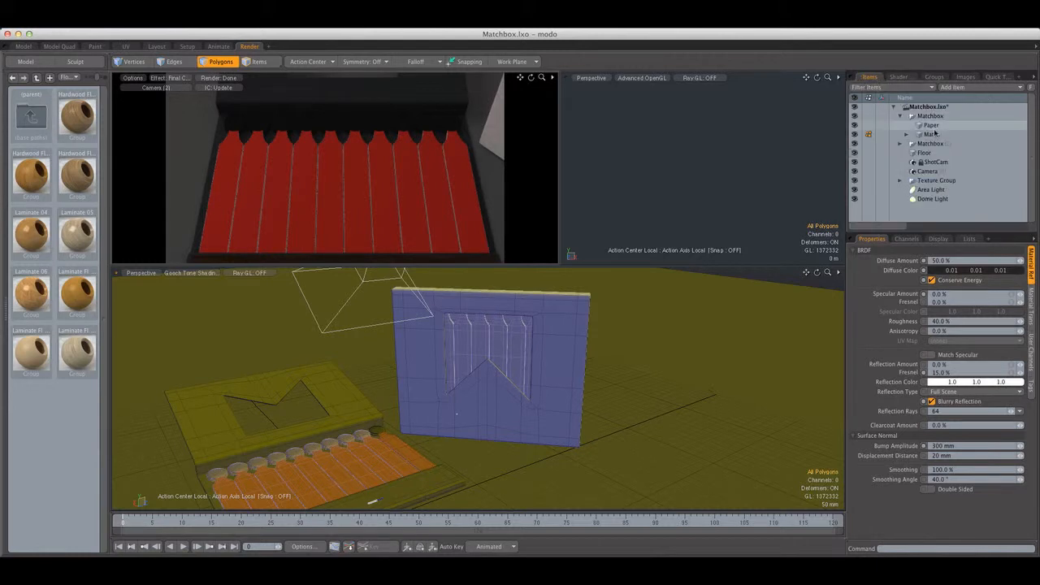
{"action": "left_click", "coordinate": [905, 118]}
{"action": "left_click", "coordinate": [901, 117]}
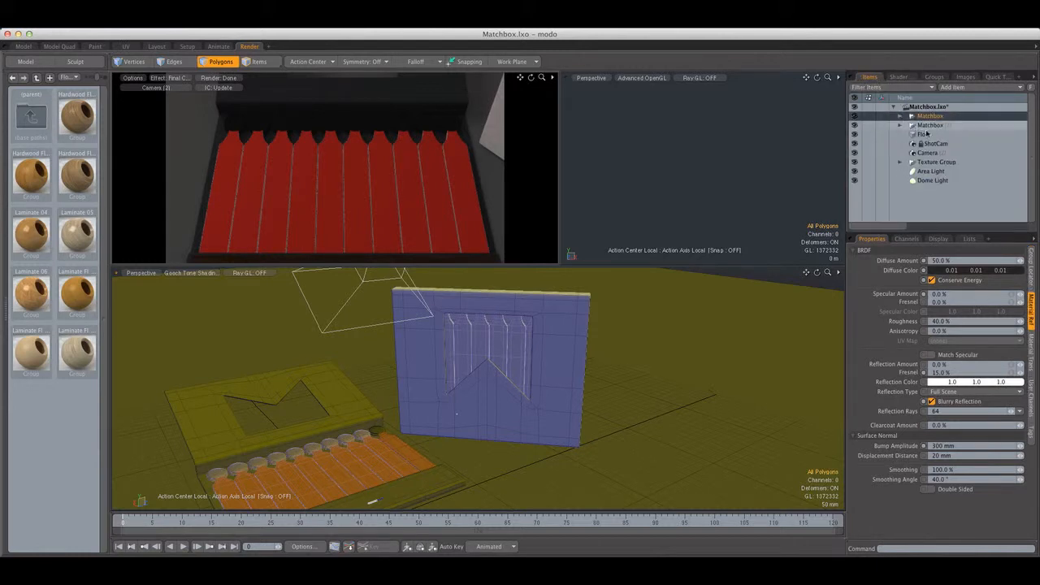
{"action": "left_click", "coordinate": [900, 126]}
{"action": "left_click", "coordinate": [928, 135]}
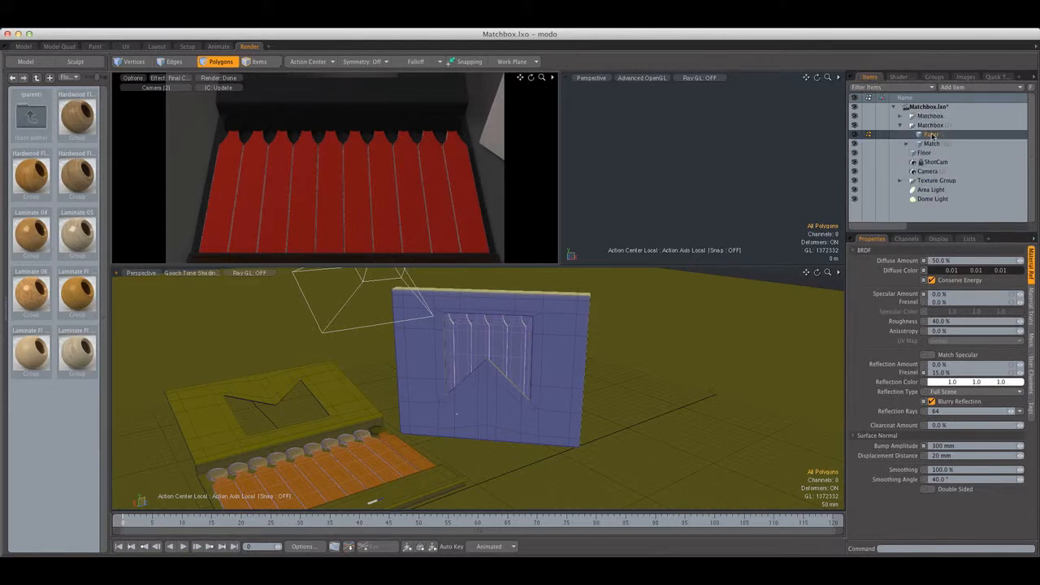
{"action": "double_click", "coordinate": [573, 323]}
{"action": "key", "text": "m"}
{"action": "left_click", "coordinate": [457, 220]}
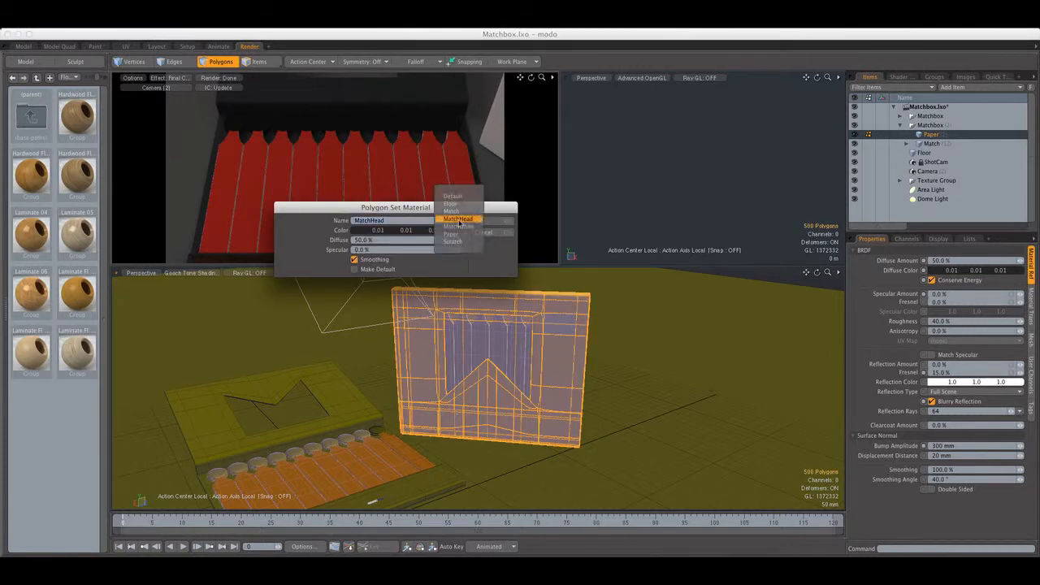
{"action": "left_click", "coordinate": [452, 234]}
{"action": "left_click", "coordinate": [497, 221]}
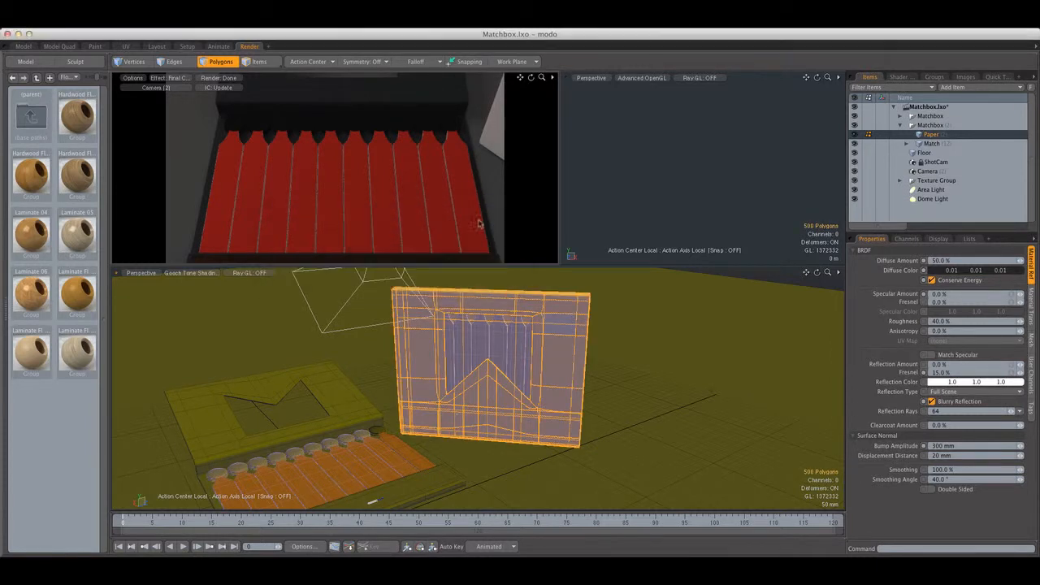
{"action": "left_click", "coordinate": [629, 295]}
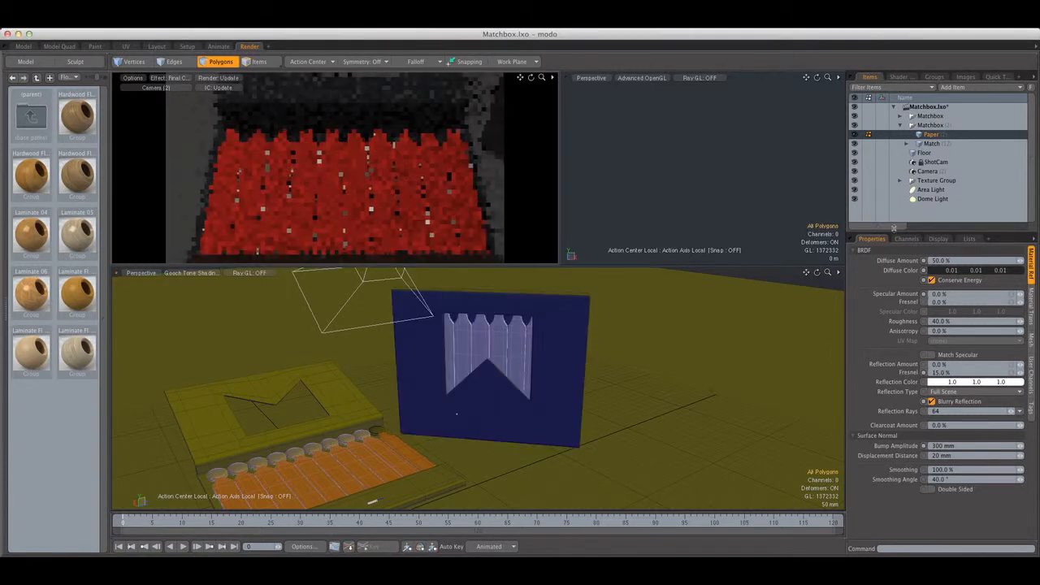
Assign the Match material to the matchstick polygons of the standing matchbook's Match mesh
{"action": "left_click", "coordinate": [927, 145]}
{"action": "scroll", "coordinate": [526, 340], "scroll_direction": "up", "scroll_amount": 10}
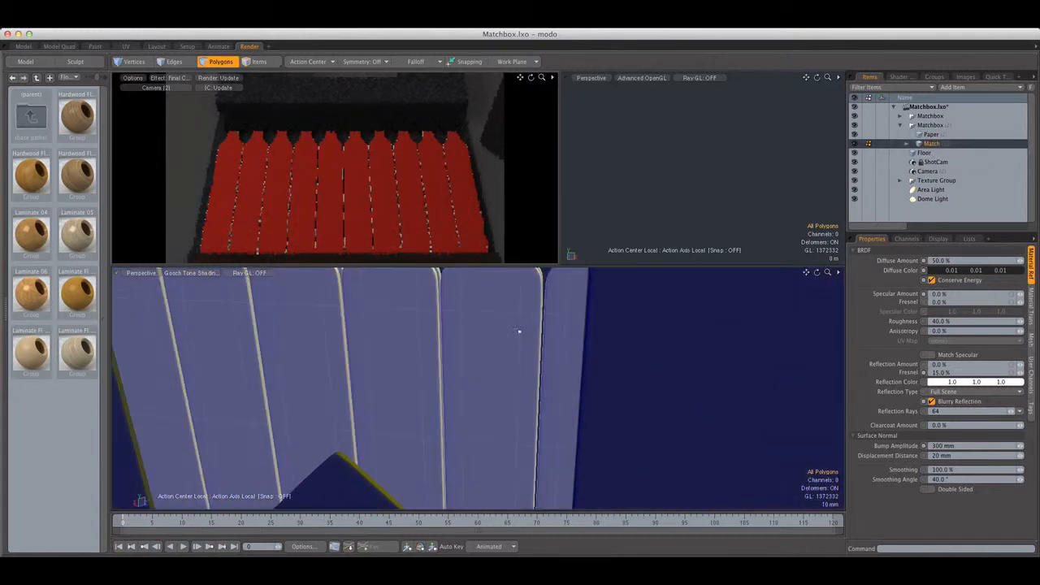
{"action": "scroll", "coordinate": [522, 329], "scroll_direction": "down", "scroll_amount": 6}
{"action": "left_click_drag", "start_coordinate": [578, 330], "coordinate": [489, 323], "text": "alt"}
{"action": "scroll", "coordinate": [620, 349], "scroll_direction": "up", "scroll_amount": 8}
{"action": "double_click", "coordinate": [610, 348]}
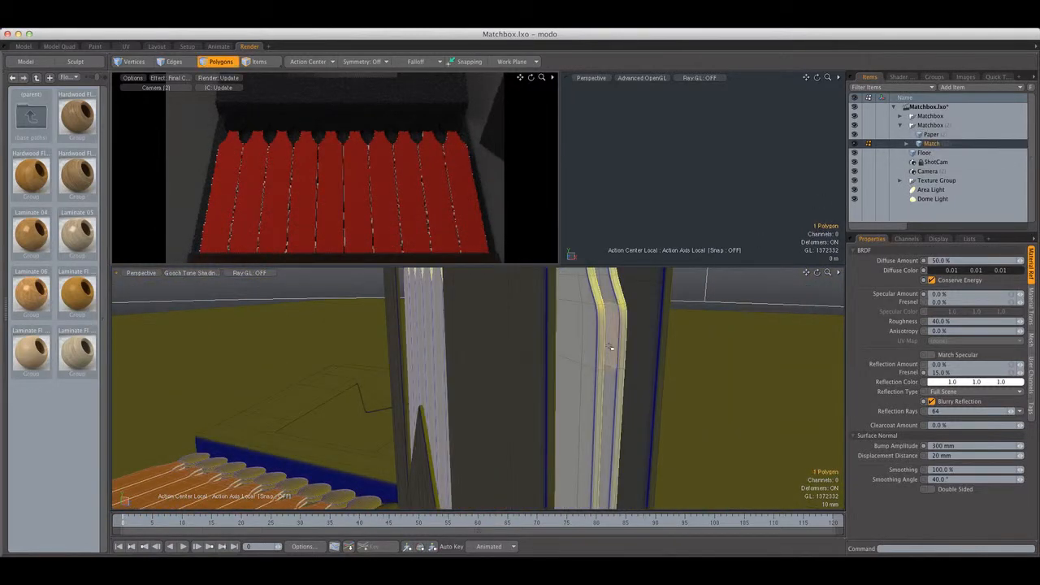
{"action": "double_click", "coordinate": [591, 345], "text": "shift"}
{"action": "key", "text": "m"}
{"action": "left_click", "coordinate": [459, 221]}
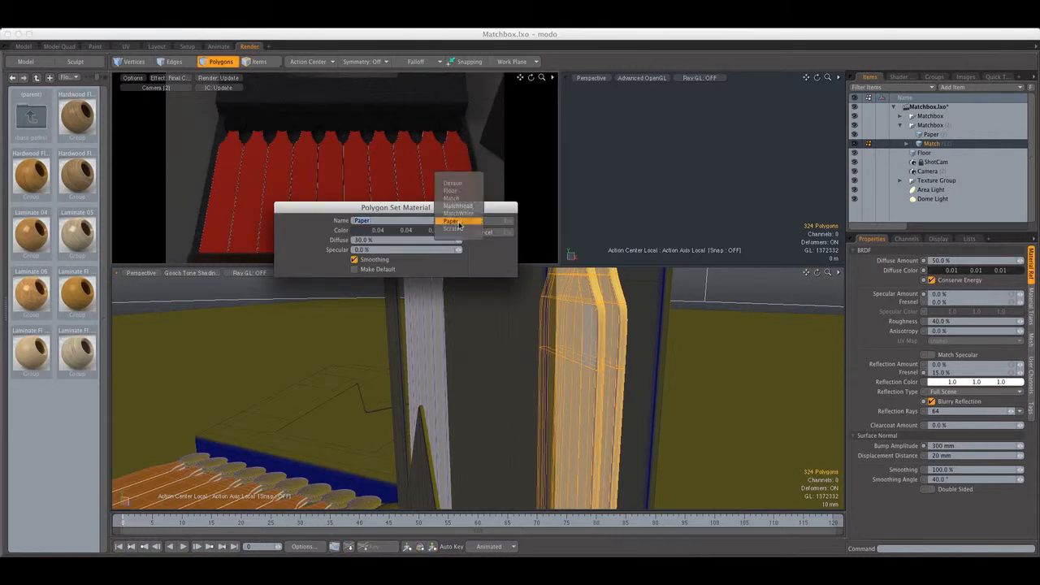
{"action": "left_click", "coordinate": [462, 200]}
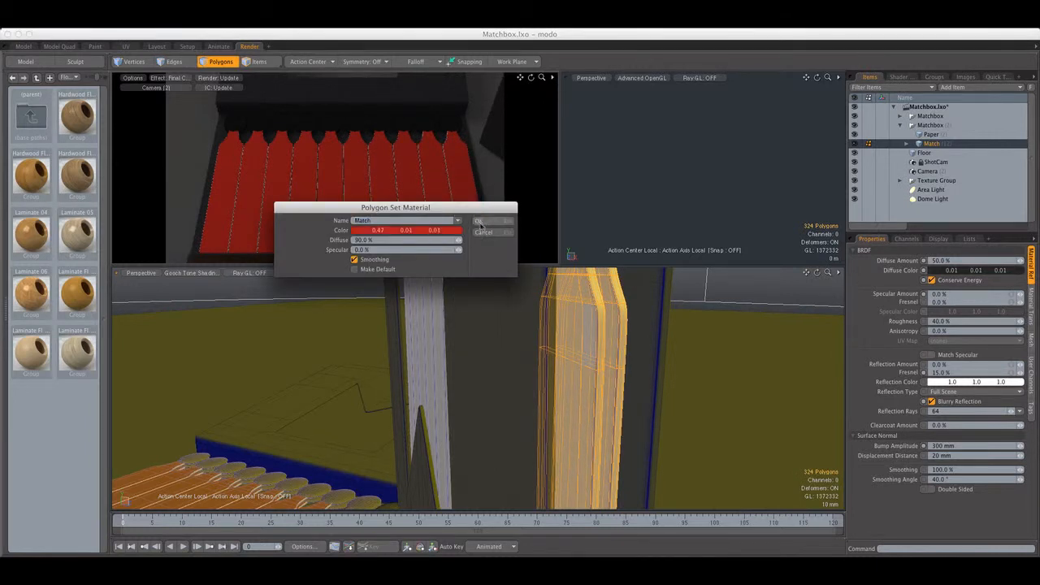
{"action": "left_click", "coordinate": [488, 221]}
{"action": "left_click", "coordinate": [642, 322]}
Assign the MatchHead material to the match-head polygons of the standing matchbook and clear the selection
{"action": "left_click_drag", "start_coordinate": [624, 301], "coordinate": [603, 358], "text": "alt+shift"}
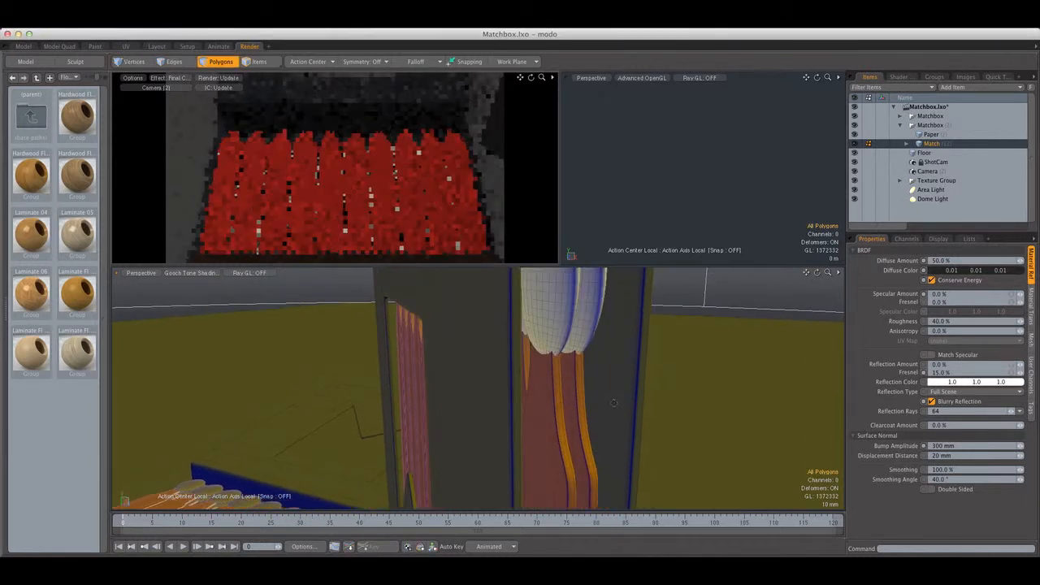
{"action": "double_click", "coordinate": [566, 322]}
{"action": "double_click", "coordinate": [565, 322], "text": "shift"}
{"action": "key", "text": "m"}
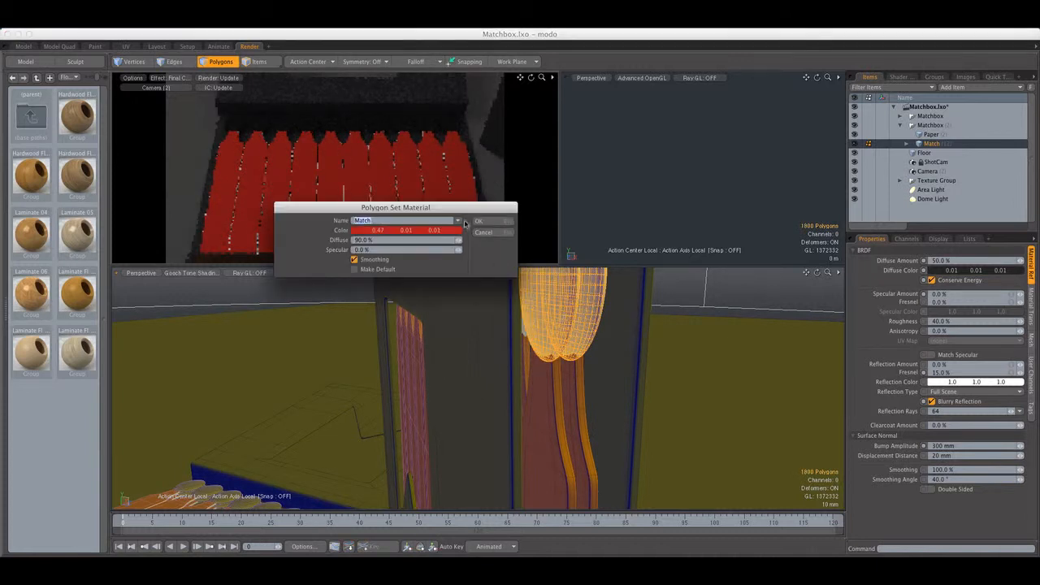
{"action": "left_click", "coordinate": [458, 220]}
{"action": "left_click", "coordinate": [461, 227]}
{"action": "left_click", "coordinate": [487, 221]}
{"action": "left_click", "coordinate": [608, 396]}
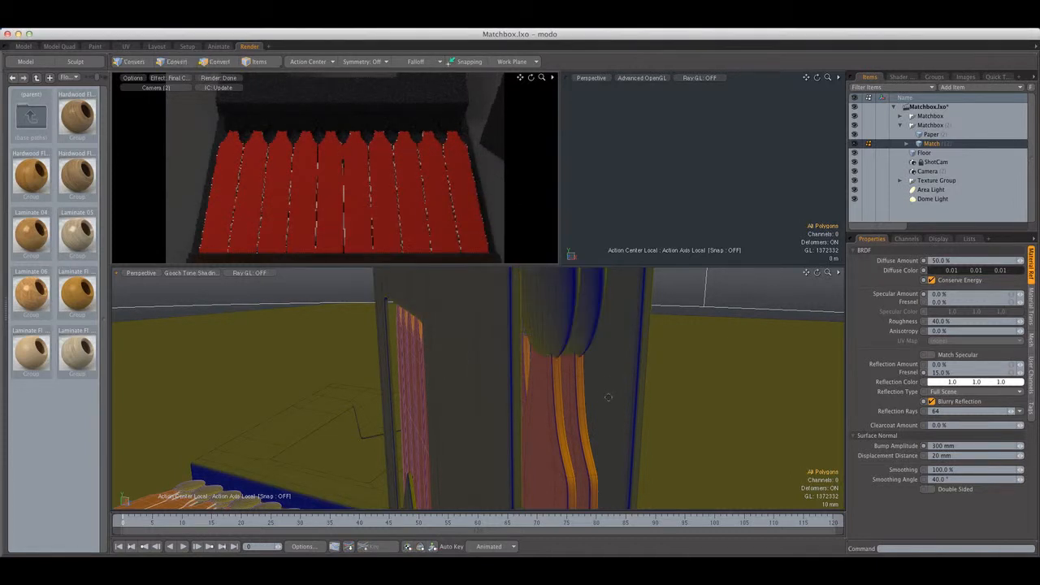
Assign the MatchWhite material to the edge polygon loop of the standing matchbook's outer row of matches
{"action": "left_click_drag", "start_coordinate": [607, 397], "coordinate": [606, 307], "text": "alt+shift"}
{"action": "left_click", "coordinate": [600, 312]}
{"action": "left_click", "coordinate": [598, 299], "text": "shift"}
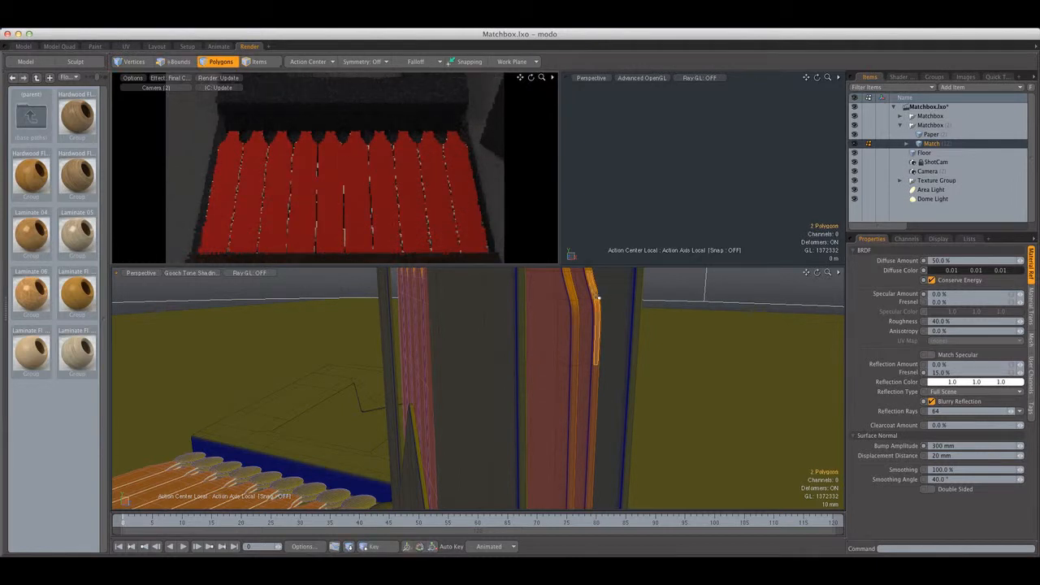
{"action": "key", "text": "l"}
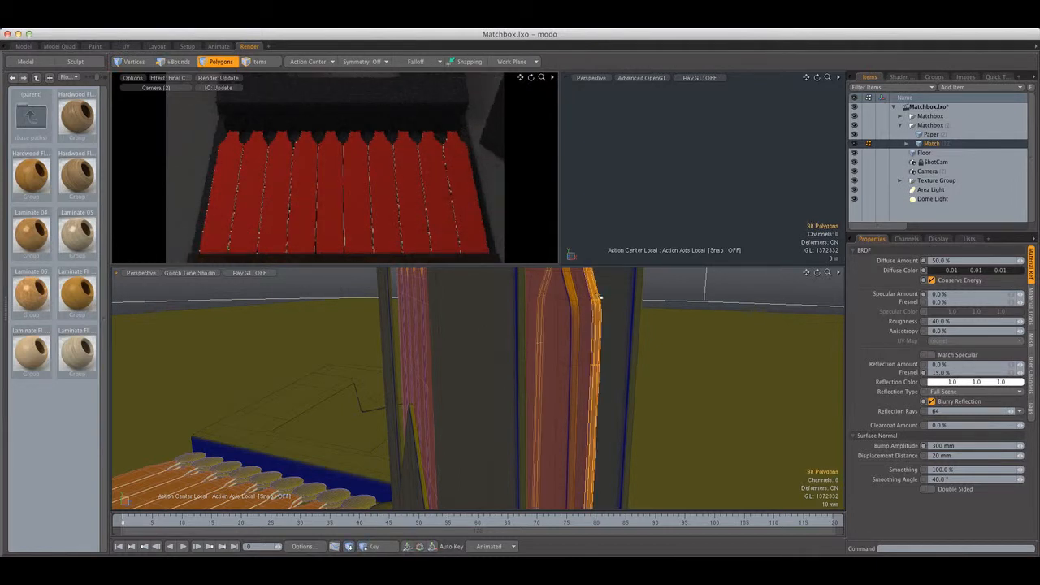
{"action": "key", "text": "m"}
{"action": "left_click", "coordinate": [458, 221]}
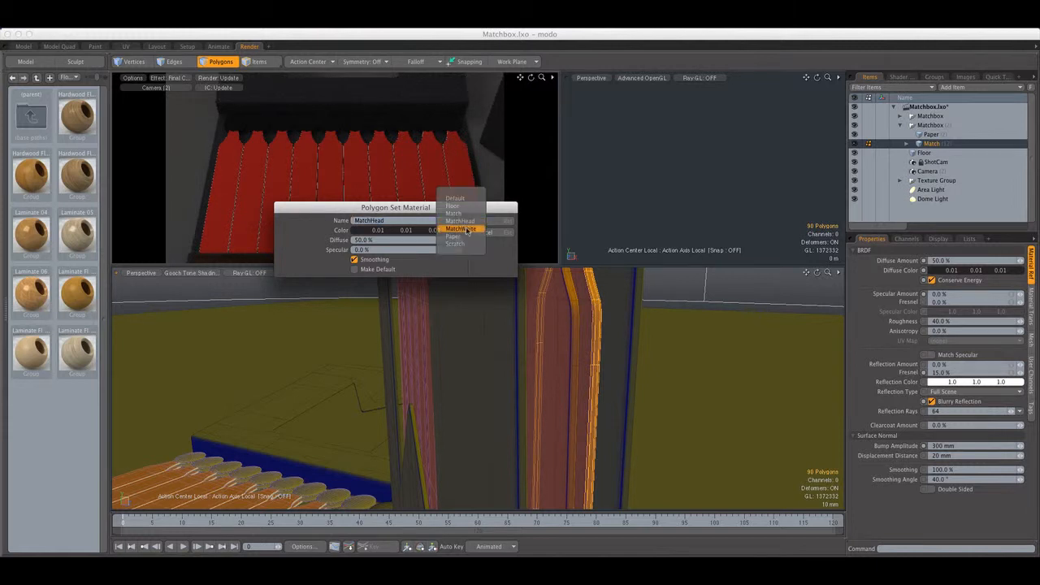
{"action": "left_click", "coordinate": [468, 230]}
{"action": "left_click", "coordinate": [481, 221]}
Assign the MatchWhite material to the edge polygon loop of the adjacent inner row of matches and clear the selection
{"action": "left_click", "coordinate": [575, 305]}
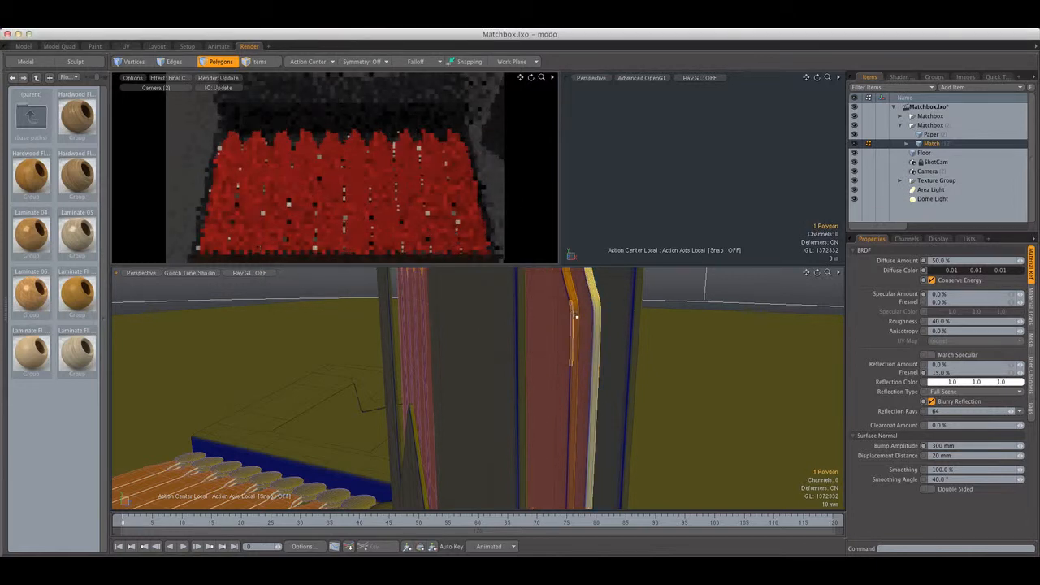
{"action": "key", "text": "shift+Up"}
{"action": "key", "text": "shift+Up"}
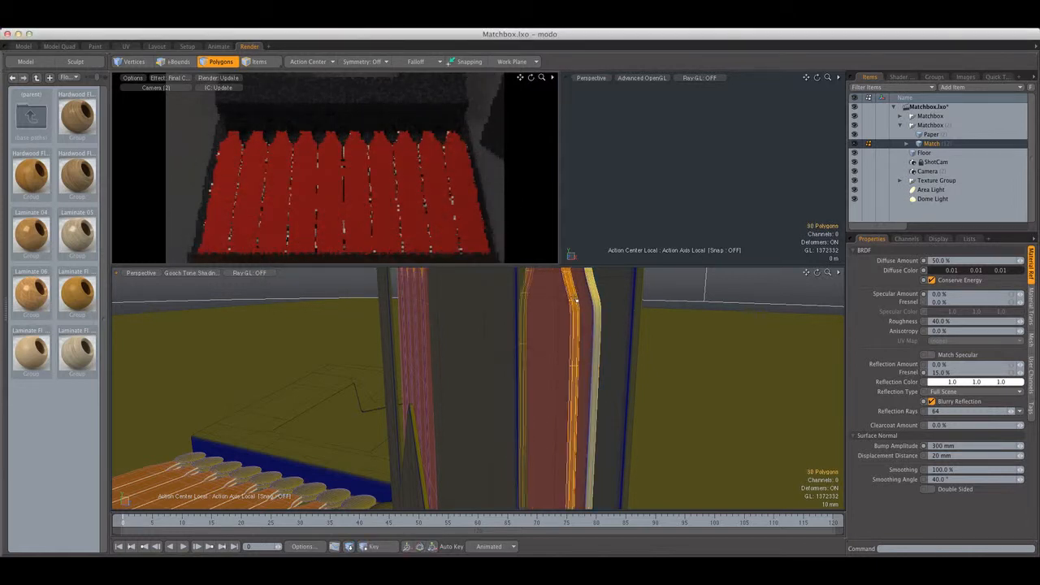
{"action": "key", "text": "m"}
{"action": "left_click", "coordinate": [482, 230]}
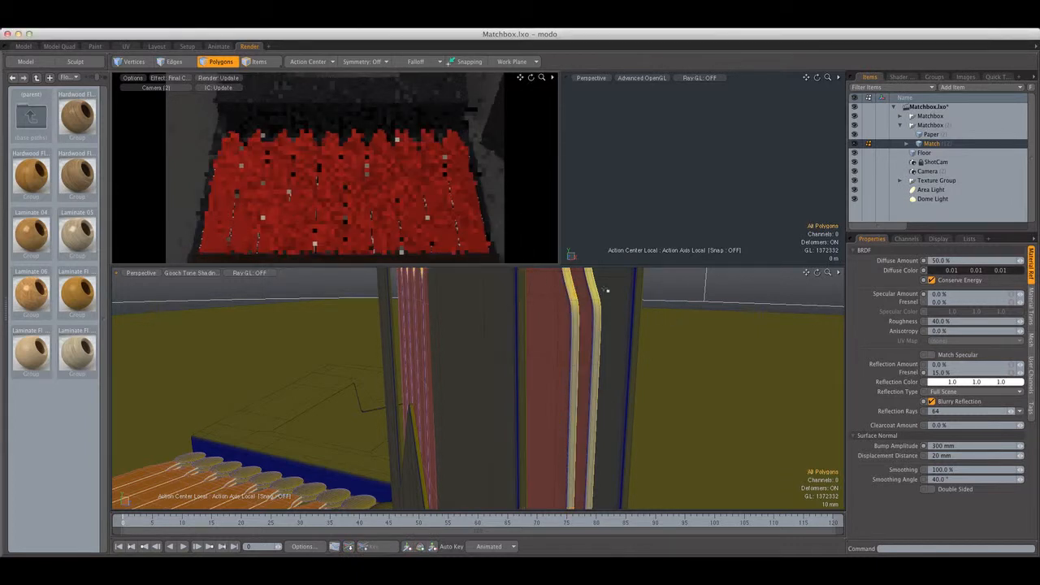
Switch the render preview to ShotCam and render the frame with both matchbooks
{"action": "left_click", "coordinate": [171, 87]}
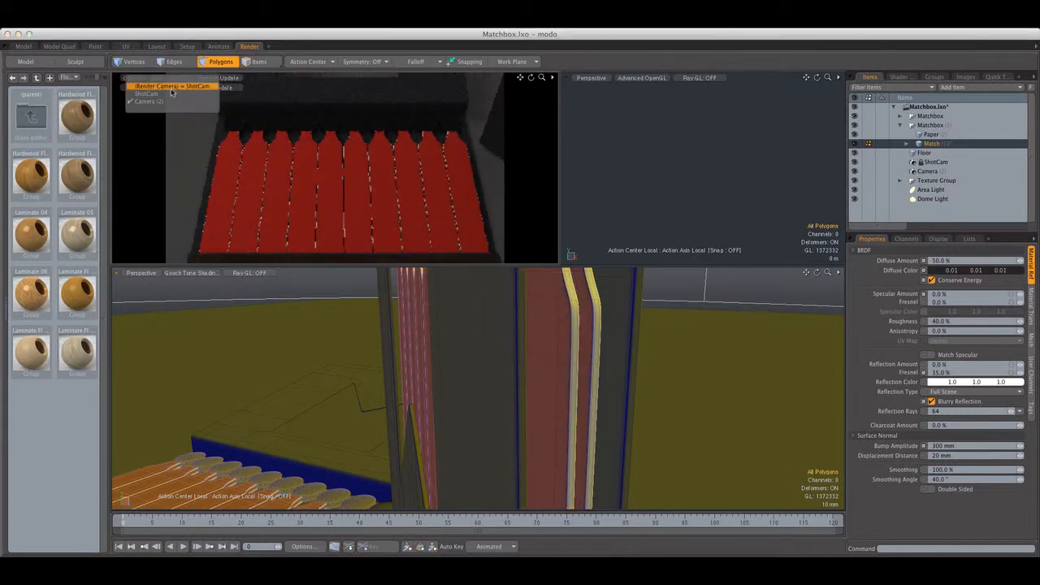
{"action": "left_click", "coordinate": [171, 99]}
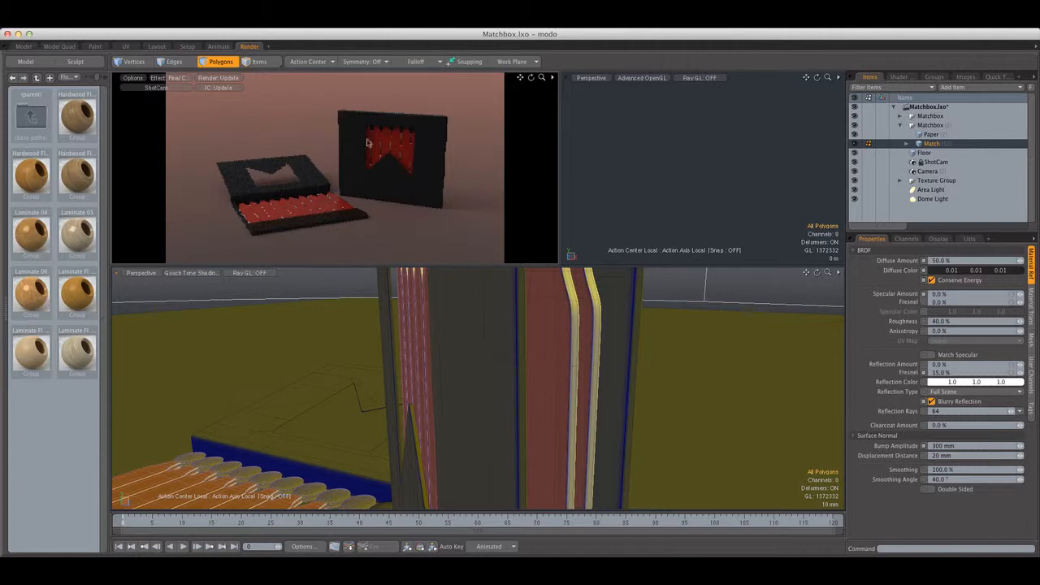
{"action": "left_click", "coordinate": [383, 20]}
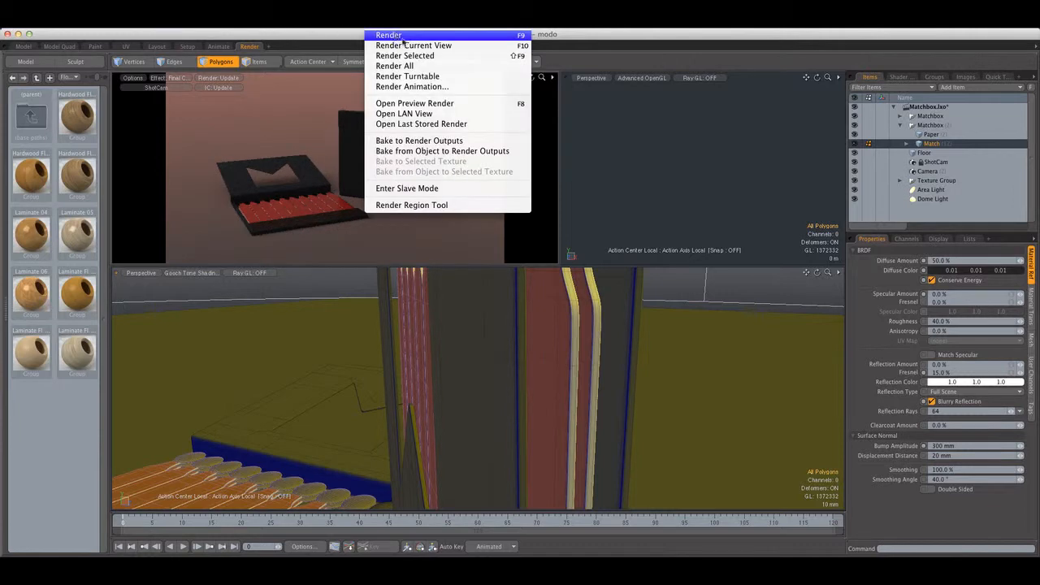
{"action": "left_click", "coordinate": [383, 32]}
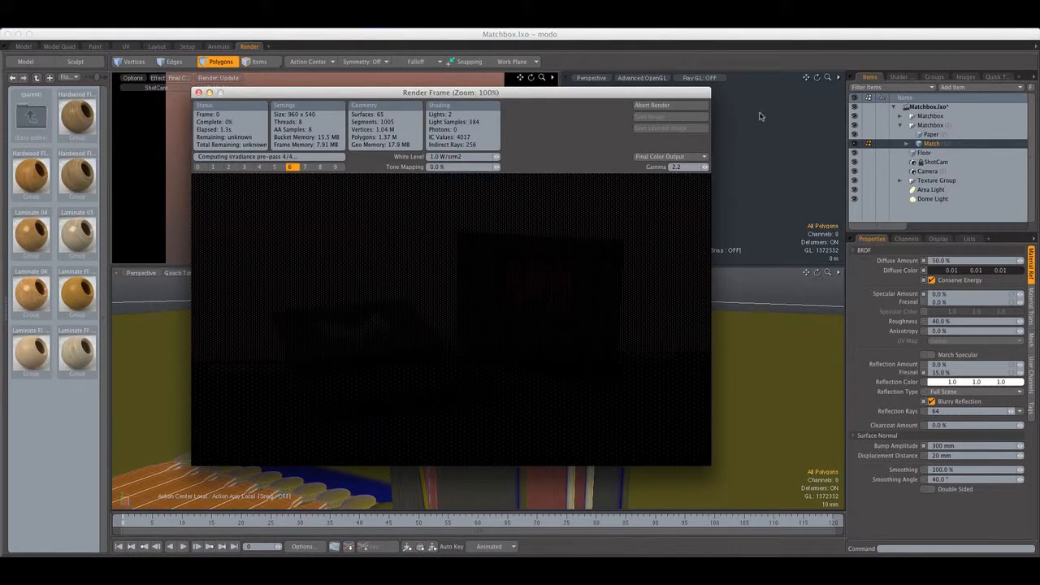
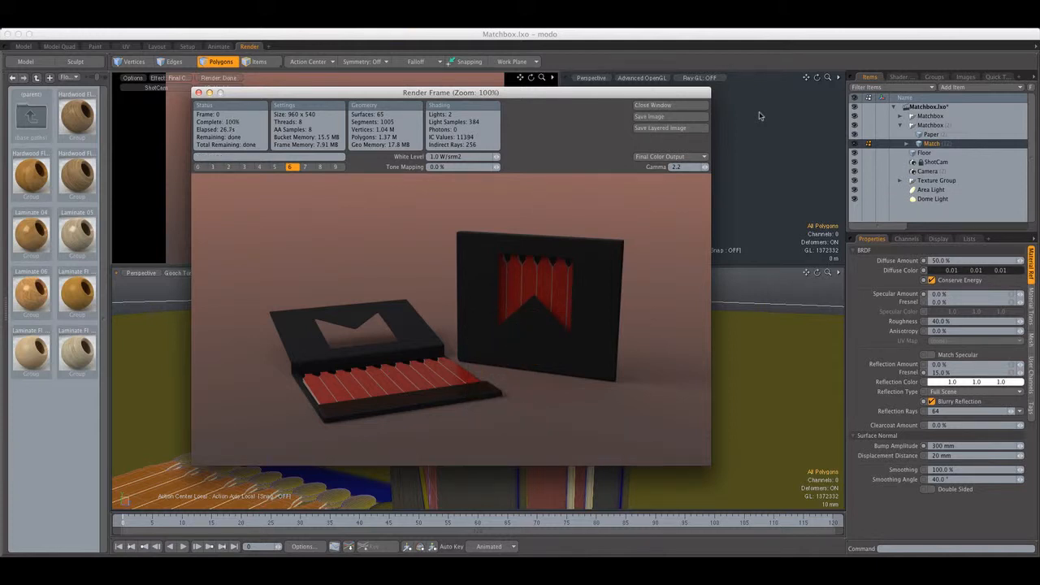
Close the finished render and switch the render preview to Camera (2) for a close look at the striker strip
{"action": "left_click", "coordinate": [655, 106]}
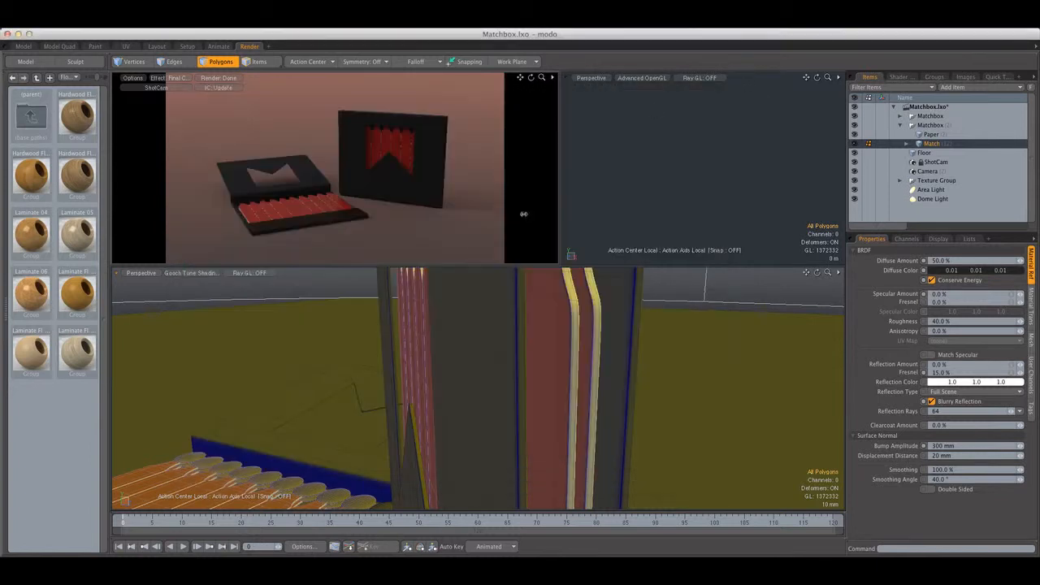
{"action": "left_click", "coordinate": [182, 80]}
{"action": "left_click", "coordinate": [314, 113]}
{"action": "left_click", "coordinate": [176, 88]}
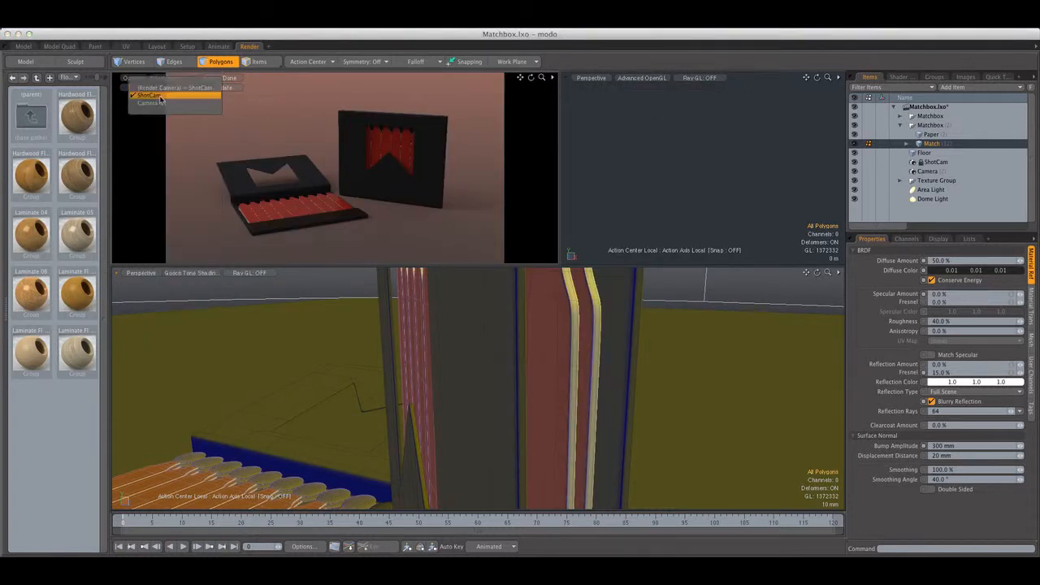
{"action": "left_click", "coordinate": [152, 103]}
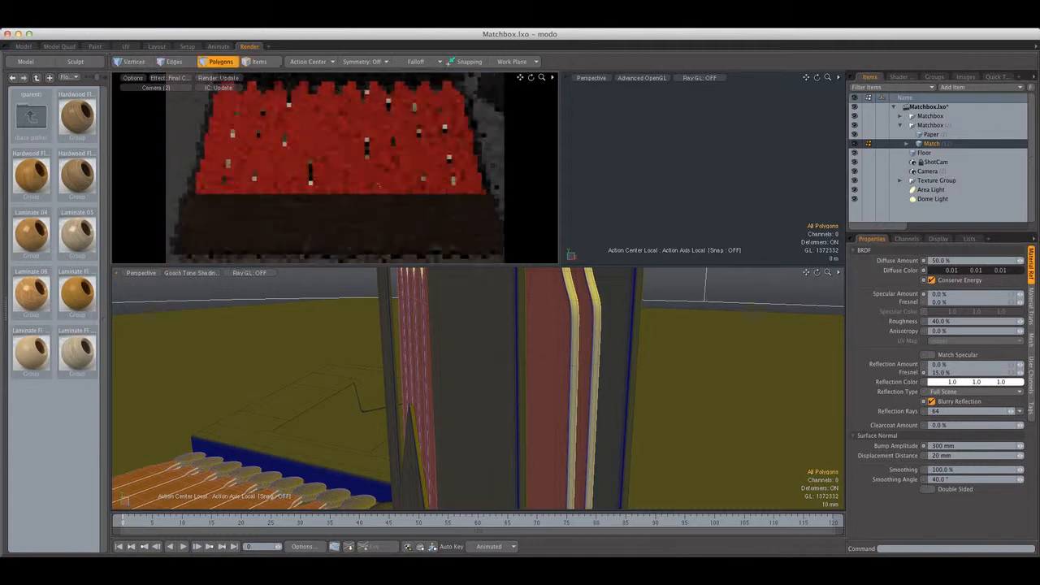
{"action": "left_click_drag", "start_coordinate": [377, 186], "coordinate": [352, 186], "text": "alt"}
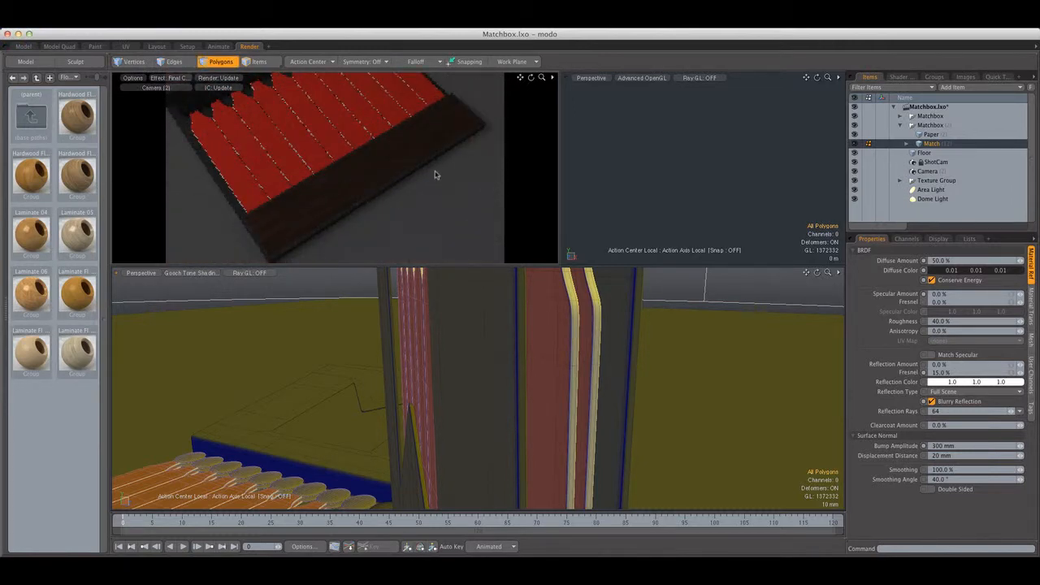
Set the texture size of the Scratch material's diffuse color noise to 8 mm in X, 8 mm in Y and 168 mm in Z
{"action": "left_click", "coordinate": [898, 76]}
{"action": "left_click", "coordinate": [916, 161]}
{"action": "scroll", "coordinate": [925, 171], "scroll_direction": "down", "scroll_amount": 3}
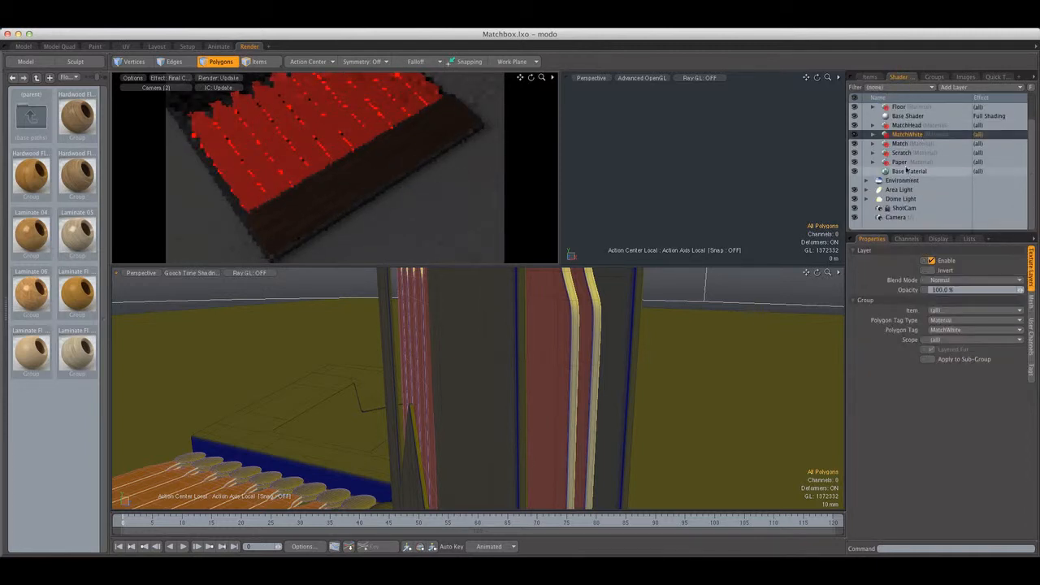
{"action": "left_click", "coordinate": [887, 154]}
{"action": "left_click", "coordinate": [874, 154]}
{"action": "left_click", "coordinate": [904, 163]}
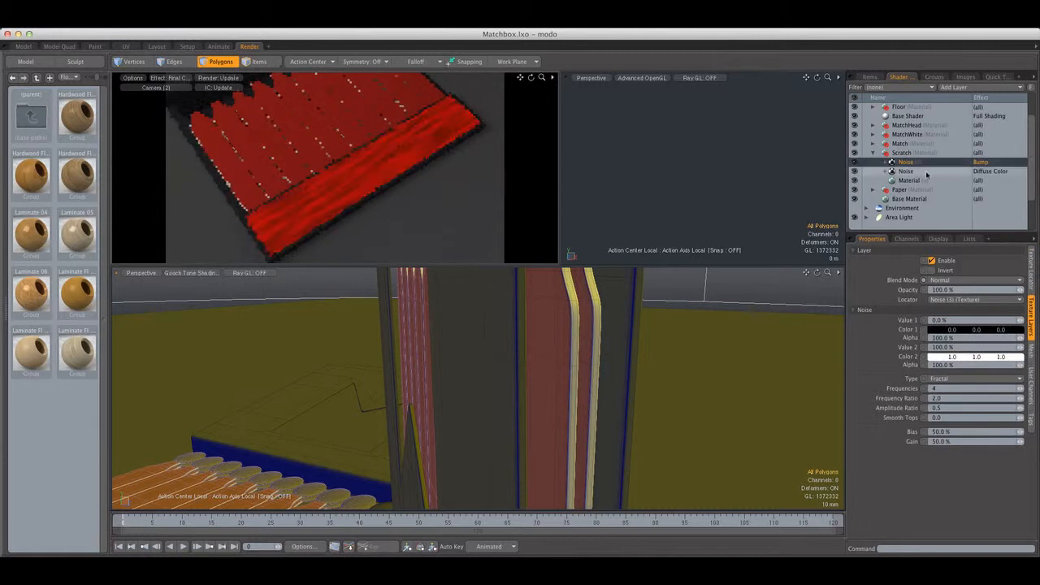
{"action": "left_click", "coordinate": [927, 173]}
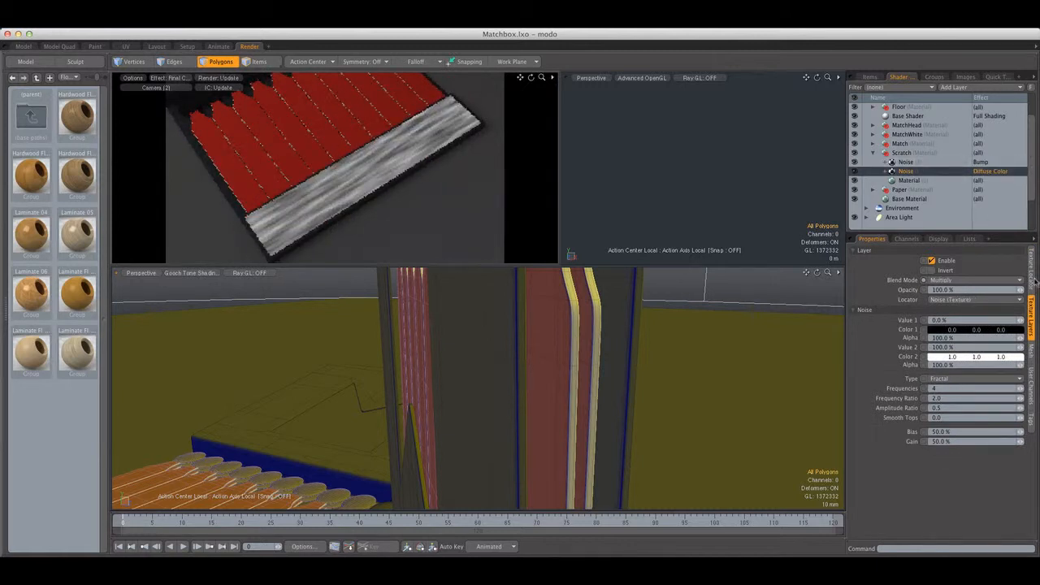
{"action": "left_click", "coordinate": [1033, 276]}
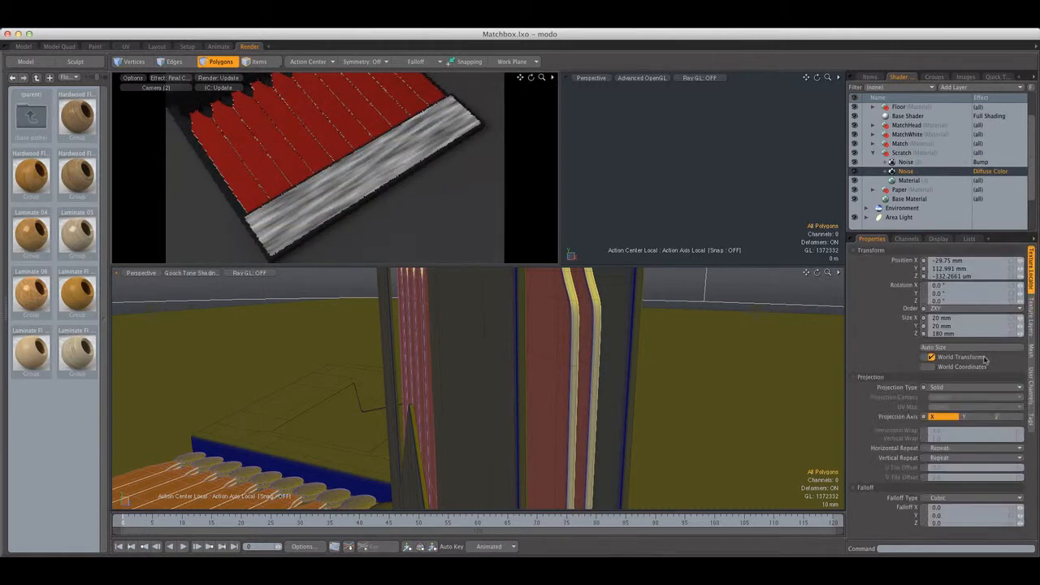
{"action": "left_click", "coordinate": [952, 318]}
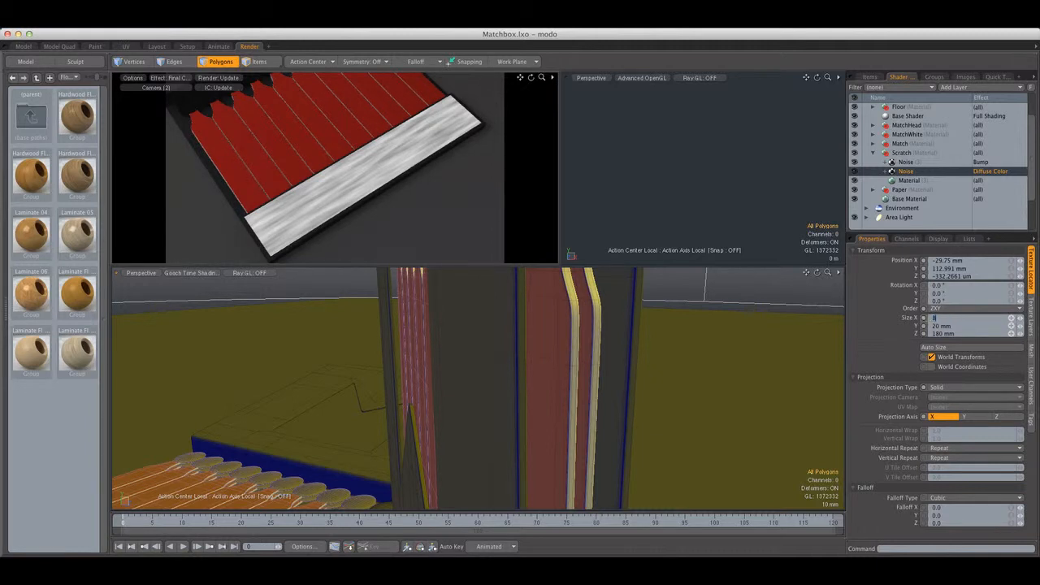
{"action": "key", "text": "Return"}
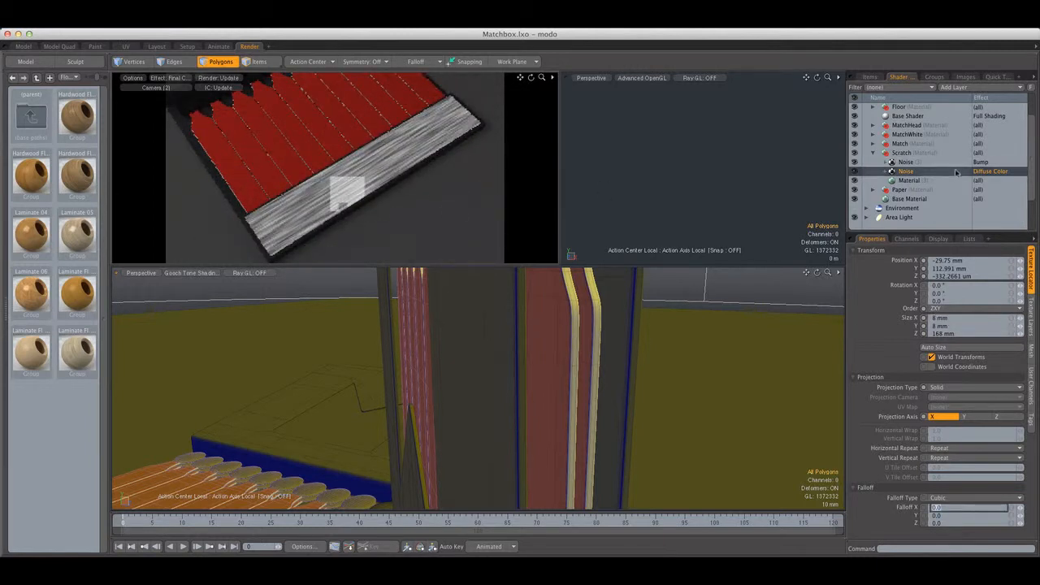
Lower the opacity of the Scratch material's diffuse color noise layer to 50%
{"action": "left_click", "coordinate": [910, 179]}
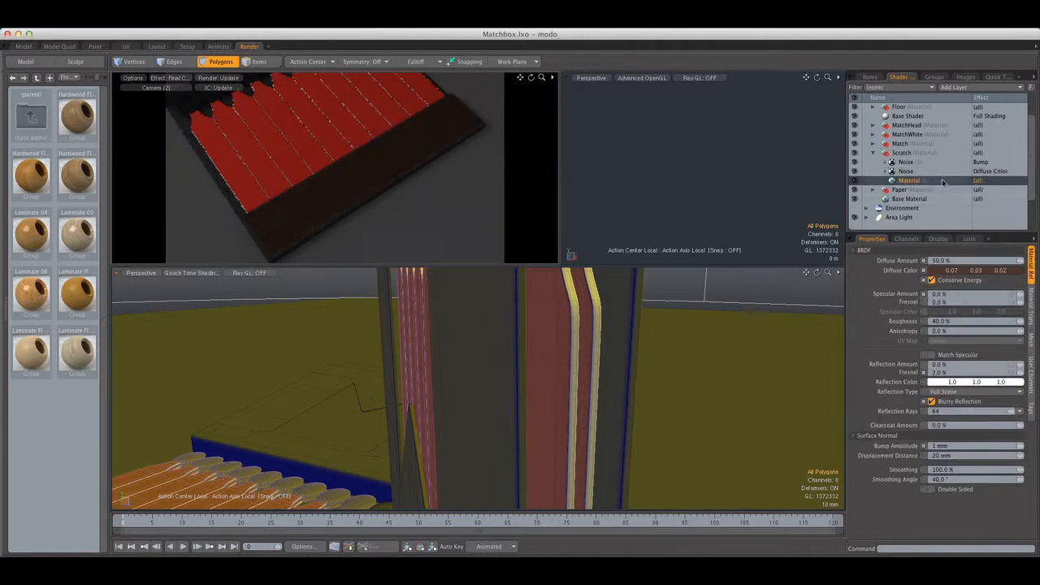
{"action": "left_click", "coordinate": [905, 171]}
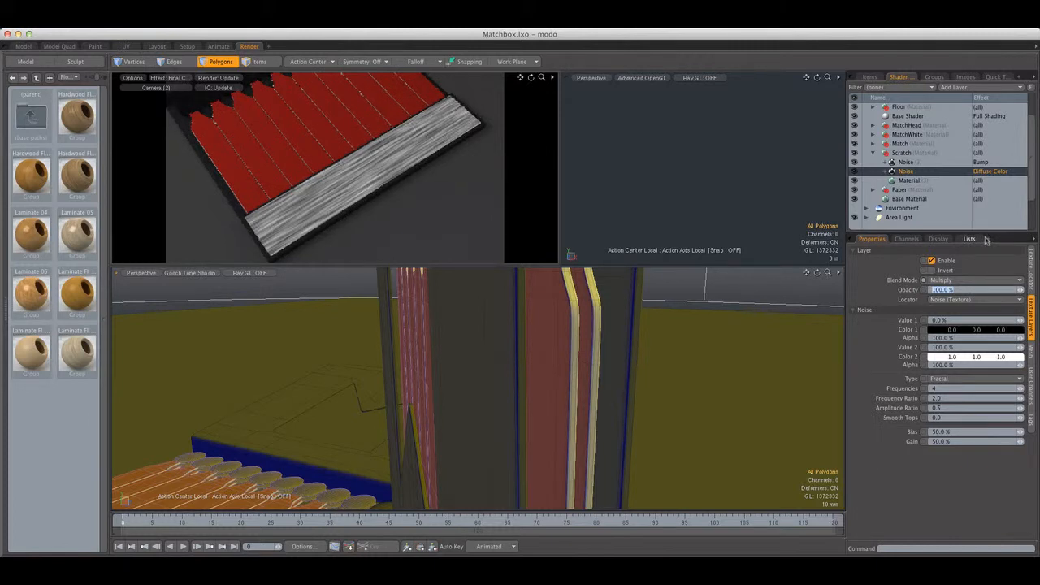
{"action": "type", "text": "50"}
{"action": "key", "text": "Return"}
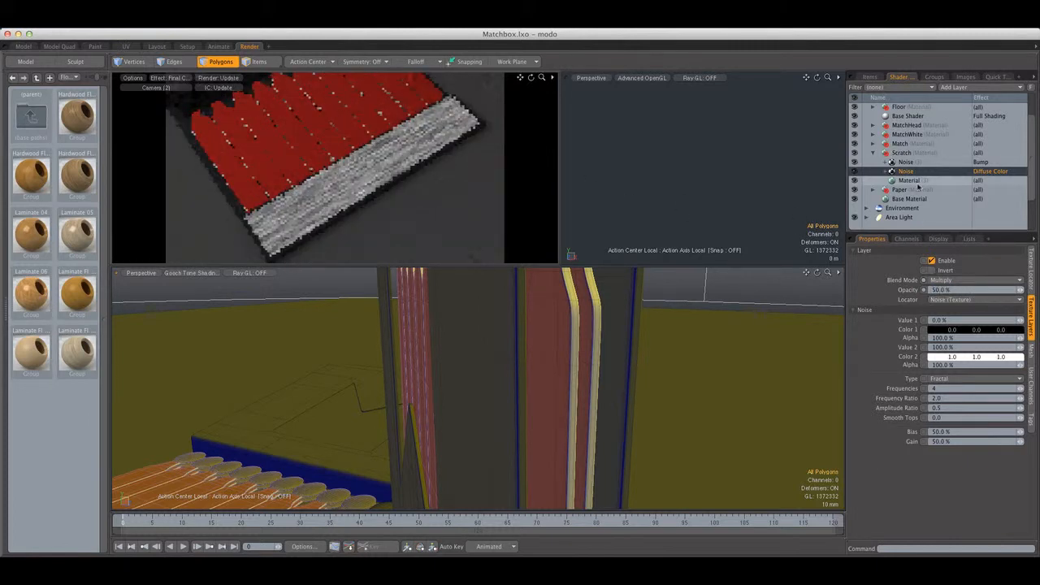
Darken the Scratch material's diffuse color to 0.04, 0.02, 0.01
{"action": "left_click", "coordinate": [917, 181]}
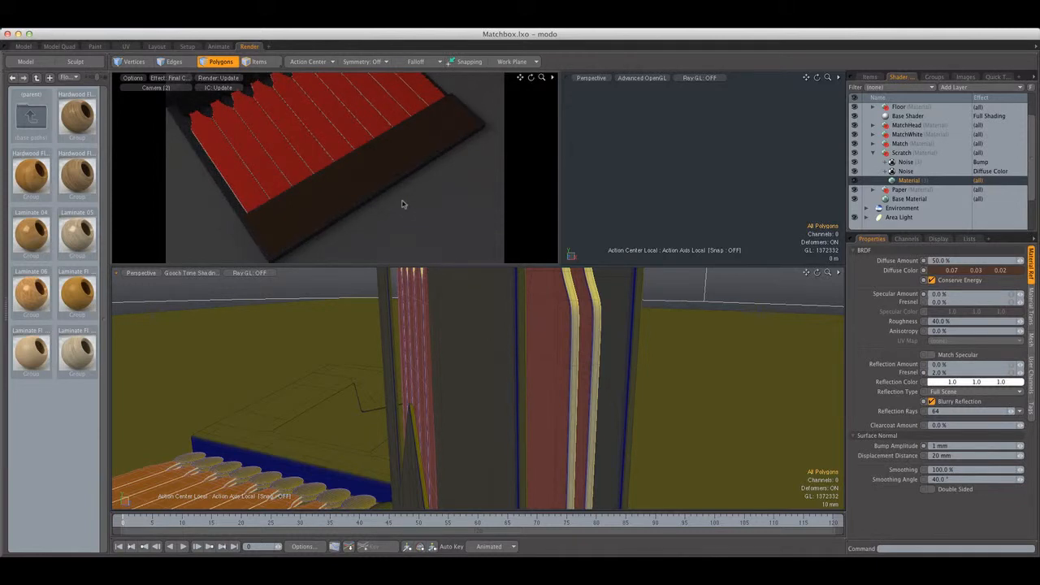
{"action": "left_click", "coordinate": [971, 270]}
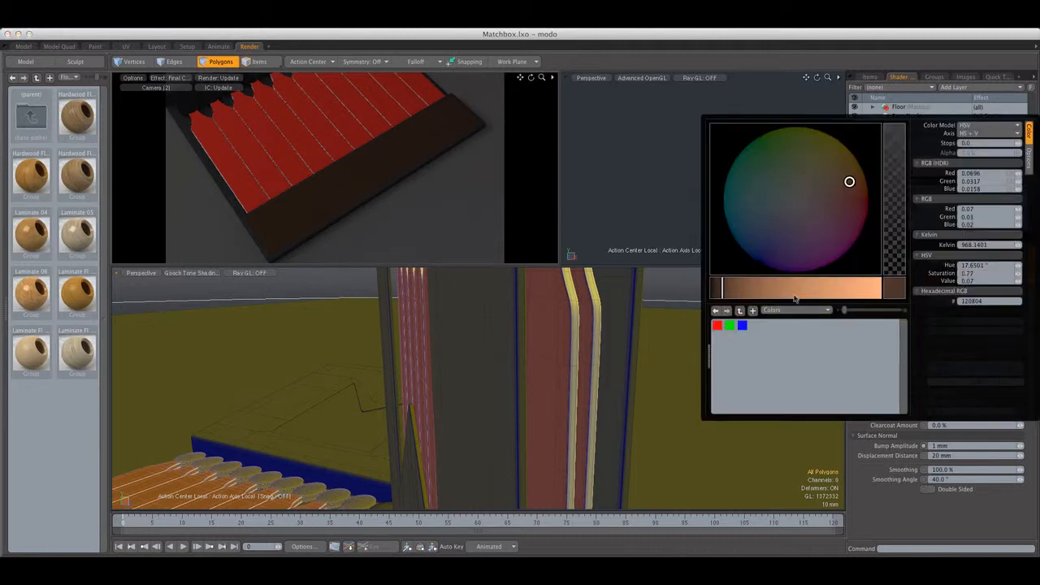
{"action": "left_click_drag", "start_coordinate": [723, 290], "coordinate": [720, 293]}
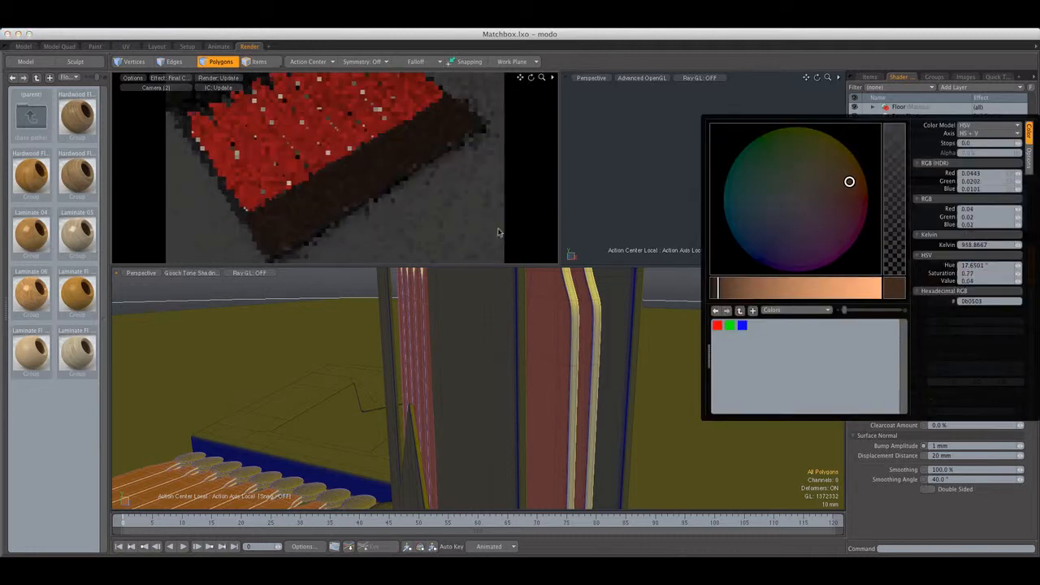
Switch to the modeling layout and show both matchbooks in a perspective view
{"action": "left_click", "coordinate": [24, 46]}
{"action": "key", "text": "ctrl+space"}
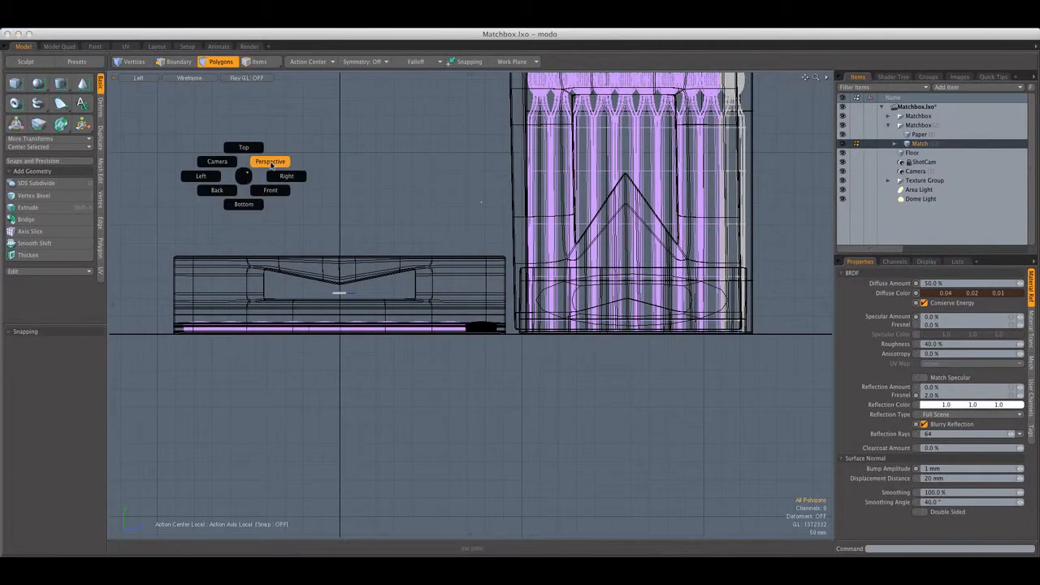
{"action": "left_click", "coordinate": [272, 163]}
{"action": "left_click", "coordinate": [140, 78]}
{"action": "mouse_move", "coordinate": [143, 85]}
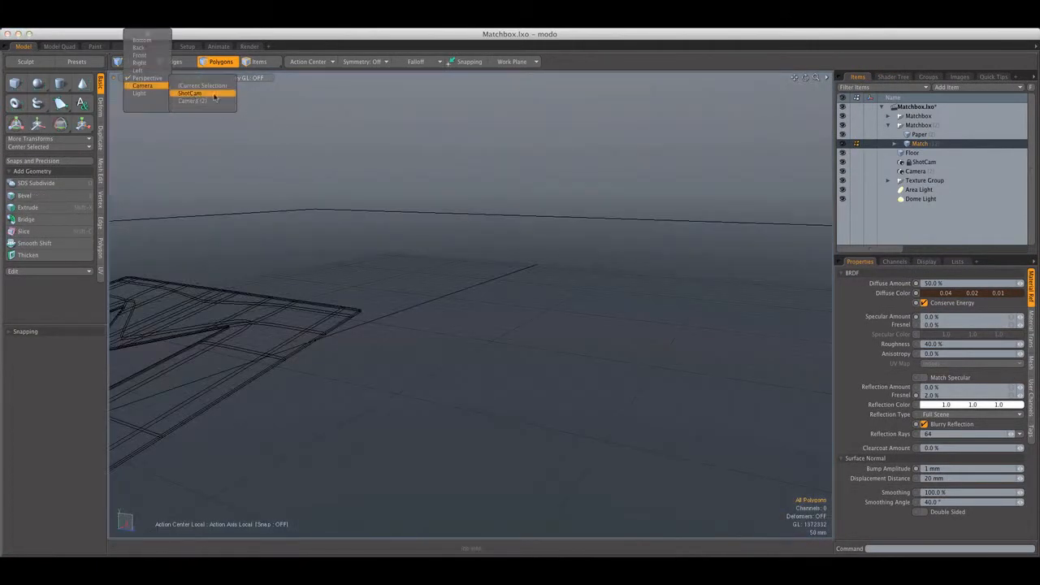
{"action": "left_click", "coordinate": [230, 90]}
{"action": "left_click_drag", "start_coordinate": [249, 218], "coordinate": [455, 316], "text": "alt+shift"}
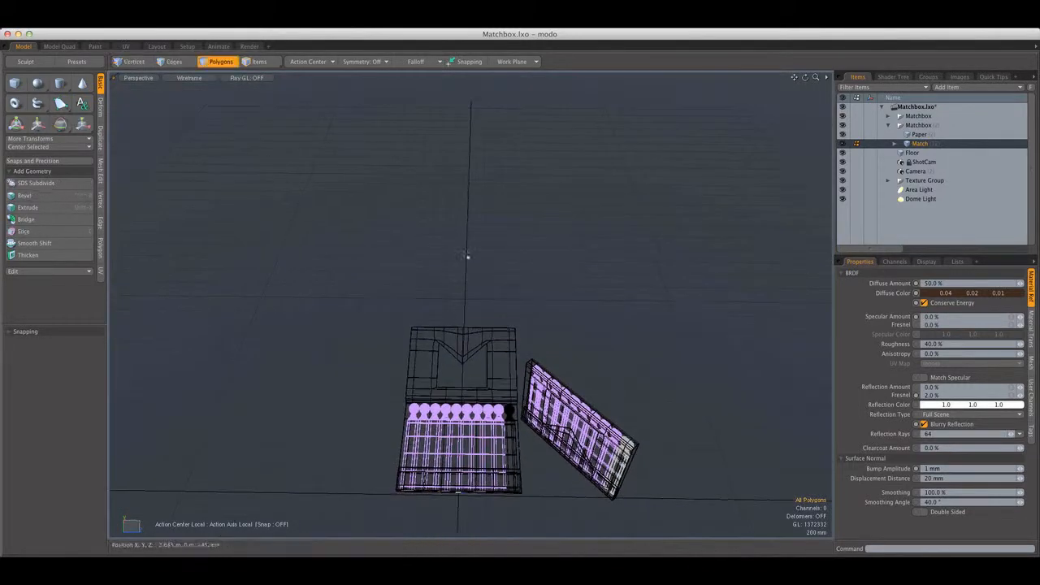
Add a new empty mesh item and place it inside the first Matchbox group above Paper
{"action": "left_click", "coordinate": [888, 125]}
{"action": "left_click", "coordinate": [913, 134]}
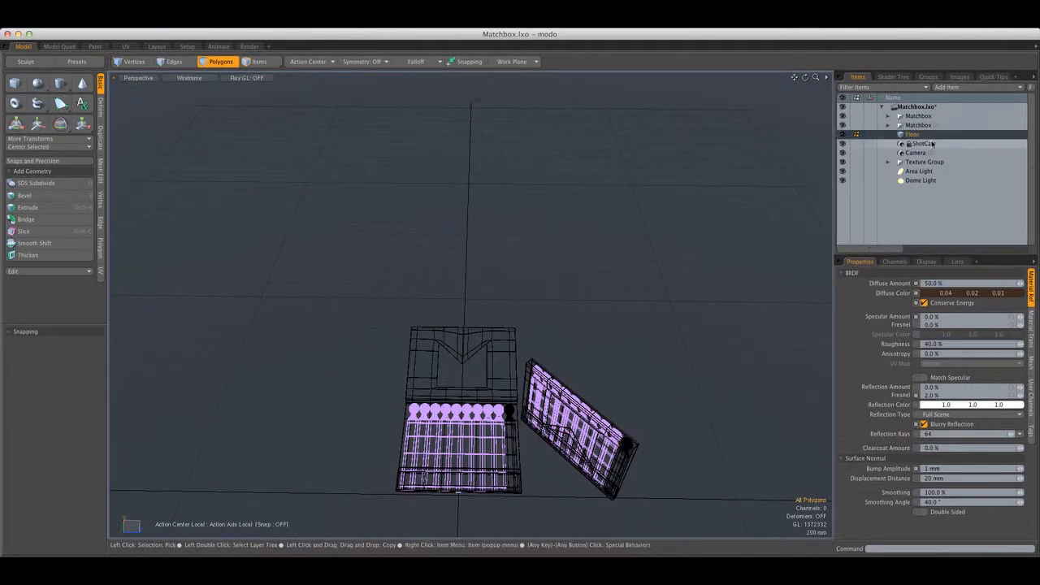
{"action": "left_click", "coordinate": [889, 117]}
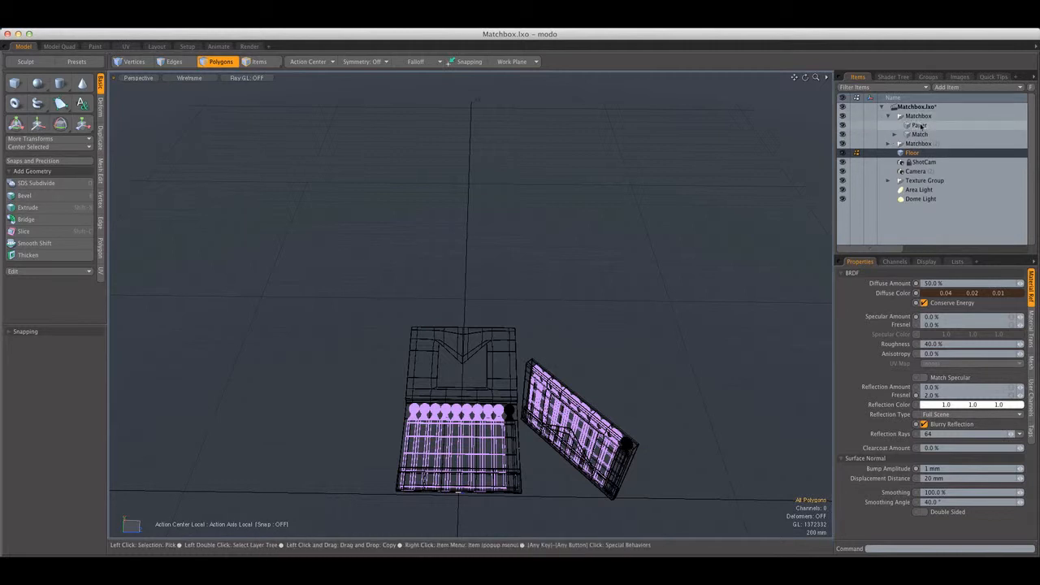
{"action": "left_click", "coordinate": [920, 126]}
{"action": "key", "text": "n"}
{"action": "left_click_drag", "start_coordinate": [916, 181], "coordinate": [922, 122]}
Create a default cube as its own mesh item in the scene
{"action": "left_click", "coordinate": [16, 84]}
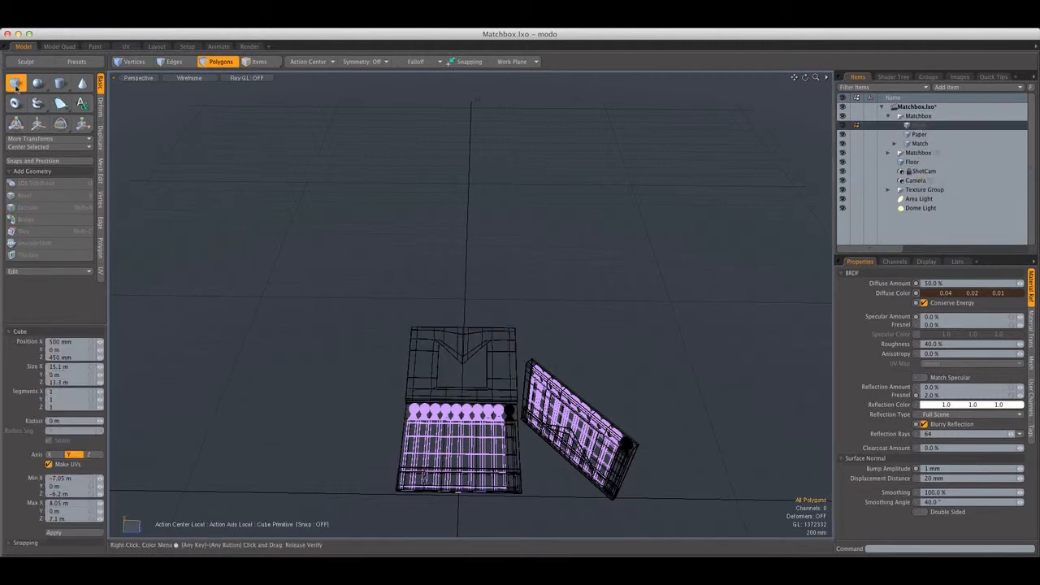
{"action": "left_click_drag", "start_coordinate": [421, 296], "coordinate": [450, 320], "text": "alt"}
{"action": "scroll", "coordinate": [451, 335], "scroll_direction": "up", "scroll_amount": 5}
{"action": "scroll", "coordinate": [451, 335], "scroll_direction": "down", "scroll_amount": 8}
{"action": "left_click", "coordinate": [16, 83], "text": "shift"}
{"action": "left_click_drag", "start_coordinate": [712, 217], "coordinate": [720, 173], "text": "alt+shift"}
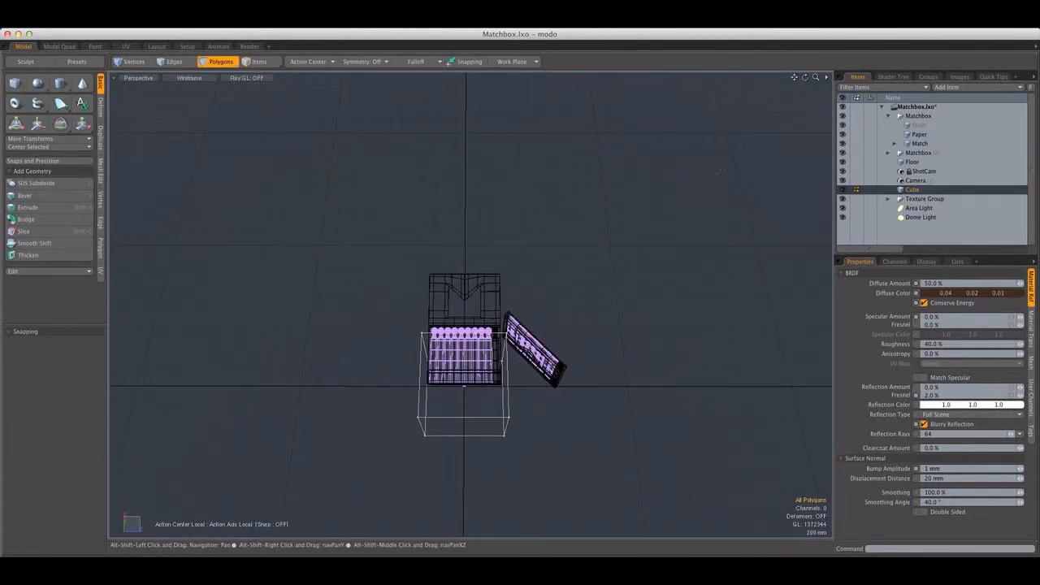
Delete the empty mesh from the first Matchbox group and parent the Cube item to that group
{"action": "left_click", "coordinate": [919, 125]}
{"action": "key", "text": "Delete"}
{"action": "left_click", "coordinate": [914, 181]}
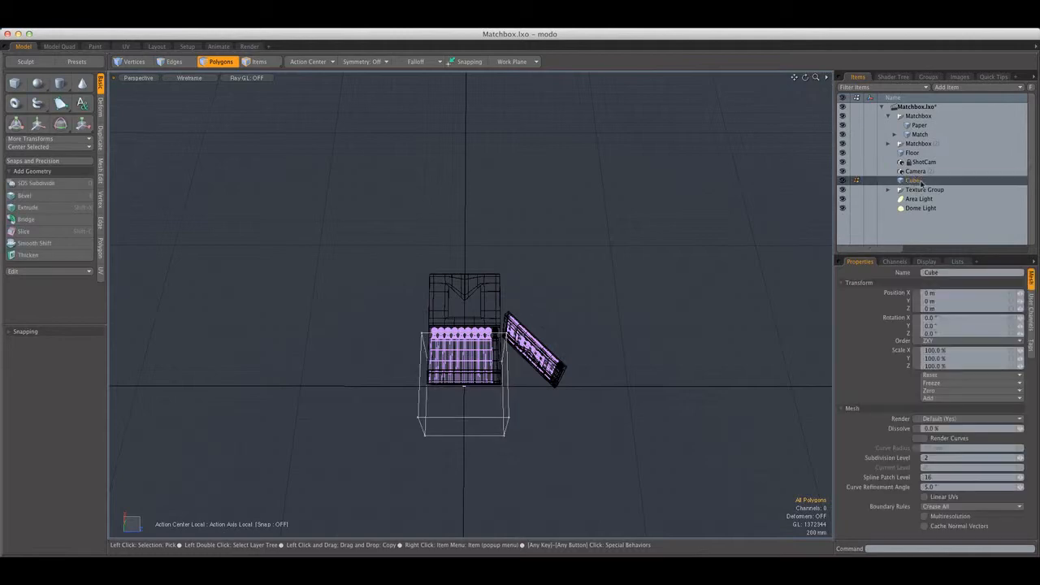
{"action": "left_click_drag", "start_coordinate": [913, 180], "coordinate": [918, 122]}
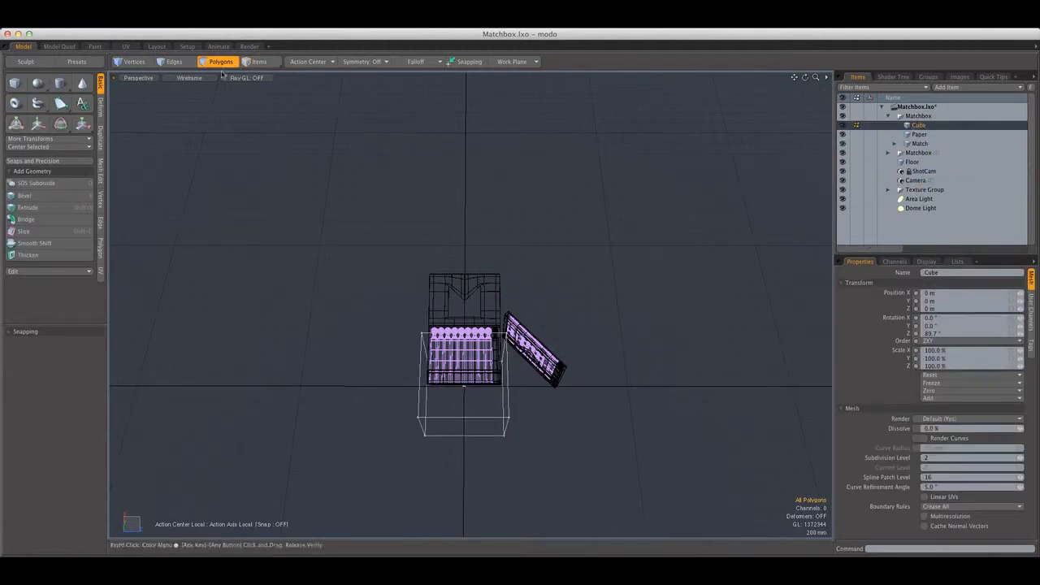
Select all of the cube's polygons and scale them down into a small, thin slab above the open matchbook's matches
{"action": "key", "text": "a"}
{"action": "left_click_drag", "start_coordinate": [500, 390], "coordinate": [517, 308], "text": "alt"}
{"action": "double_click", "coordinate": [520, 309]}
{"action": "scroll", "coordinate": [519, 309], "scroll_direction": "down", "scroll_amount": 10}
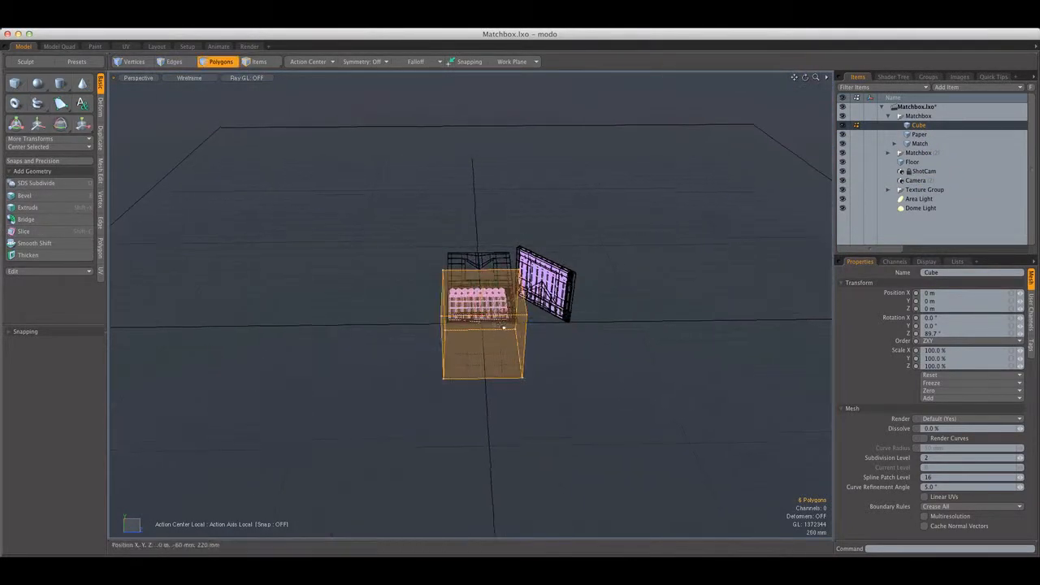
{"action": "key", "text": "r"}
{"action": "left_click_drag", "start_coordinate": [489, 358], "coordinate": [427, 329], "text": "alt"}
{"action": "key", "text": "q"}
{"action": "key", "text": "r"}
{"action": "key", "text": "shift+a"}
{"action": "scroll", "coordinate": [564, 302], "scroll_direction": "down", "scroll_amount": 5}
{"action": "key", "text": "q"}
{"action": "key", "text": "r"}
{"action": "key", "text": "w"}
{"action": "scroll", "coordinate": [268, 264], "scroll_direction": "down", "scroll_amount": 6}
{"action": "left_click_drag", "start_coordinate": [427, 329], "coordinate": [478, 363], "text": "alt"}
{"action": "key", "text": "3"}
{"action": "scroll", "coordinate": [671, 297], "scroll_direction": "up", "scroll_amount": 5}
{"action": "key", "text": "r"}
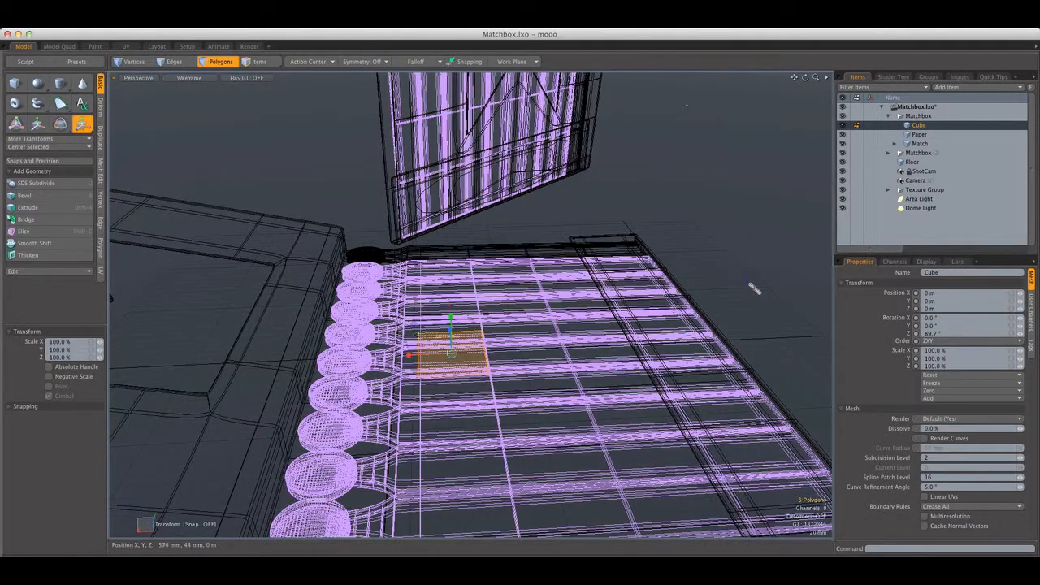
Move the slab about 800 mm in X and 227 mm in Y so it sits above the open matchbook's cover
{"action": "key", "text": "w"}
{"action": "scroll", "coordinate": [754, 288], "scroll_direction": "down", "scroll_amount": 7}
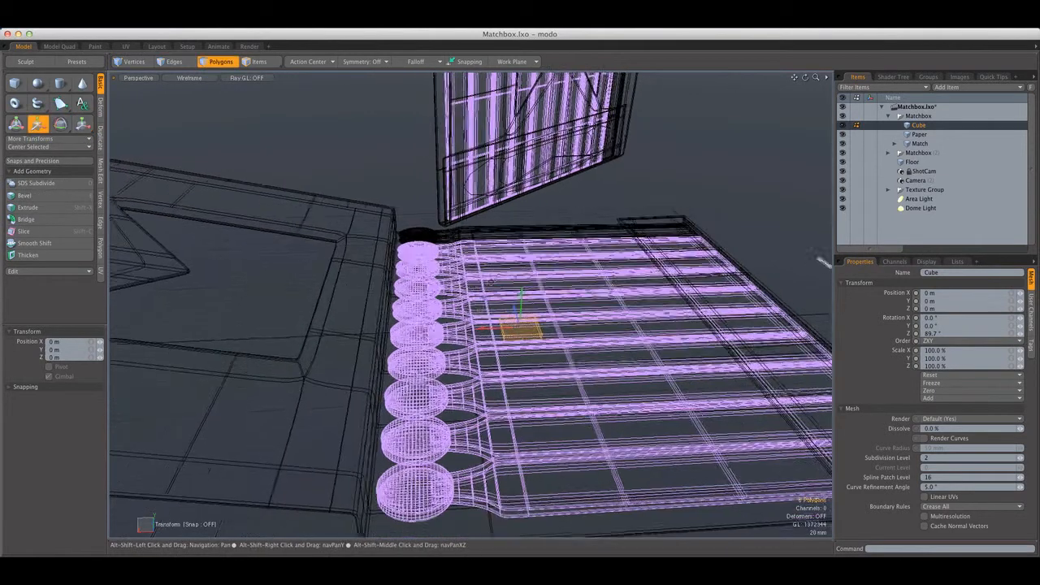
{"action": "left_click_drag", "start_coordinate": [475, 305], "coordinate": [307, 276]}
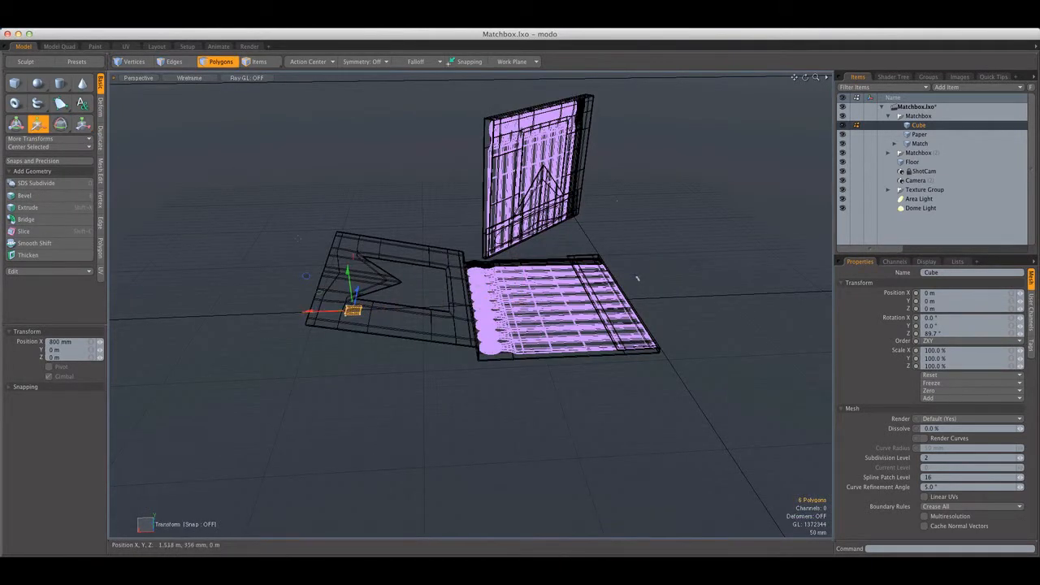
{"action": "key", "text": "ctrl+space"}
{"action": "left_click", "coordinate": [325, 251]}
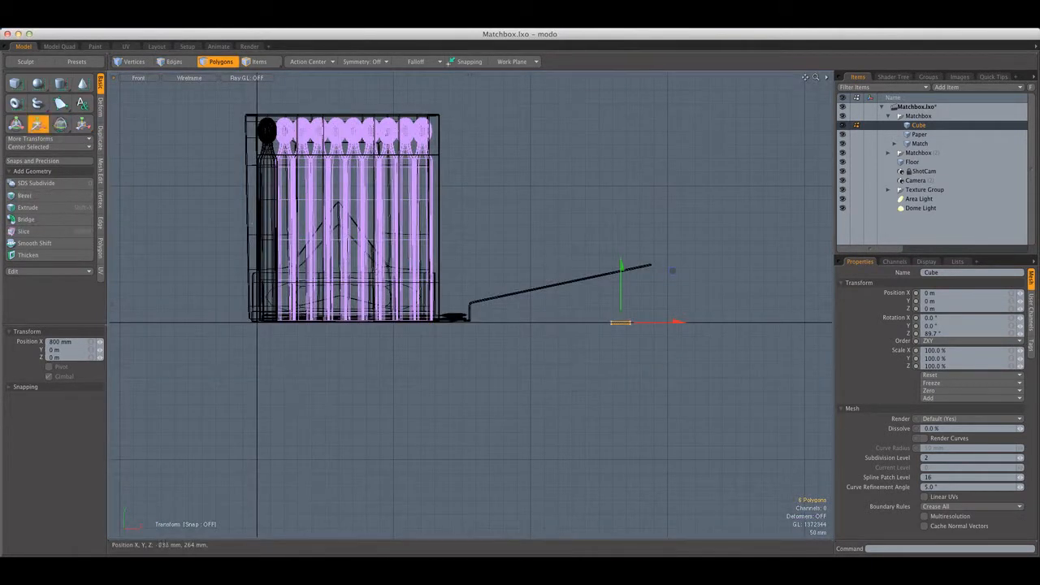
{"action": "scroll", "coordinate": [672, 270], "scroll_direction": "up", "scroll_amount": 5}
{"action": "left_click_drag", "start_coordinate": [636, 330], "coordinate": [639, 158]}
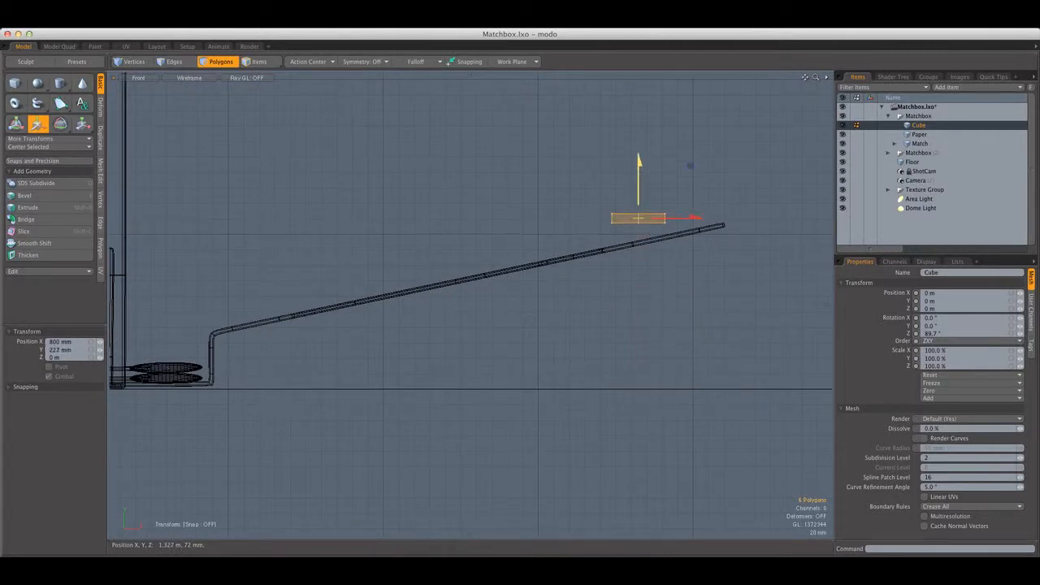
Scale the slab's thickness to about 35% and shrink it slightly overall
{"action": "key", "text": "r"}
{"action": "scroll", "coordinate": [650, 183], "scroll_direction": "up", "scroll_amount": 5}
{"action": "left_click_drag", "start_coordinate": [619, 234], "coordinate": [619, 268]}
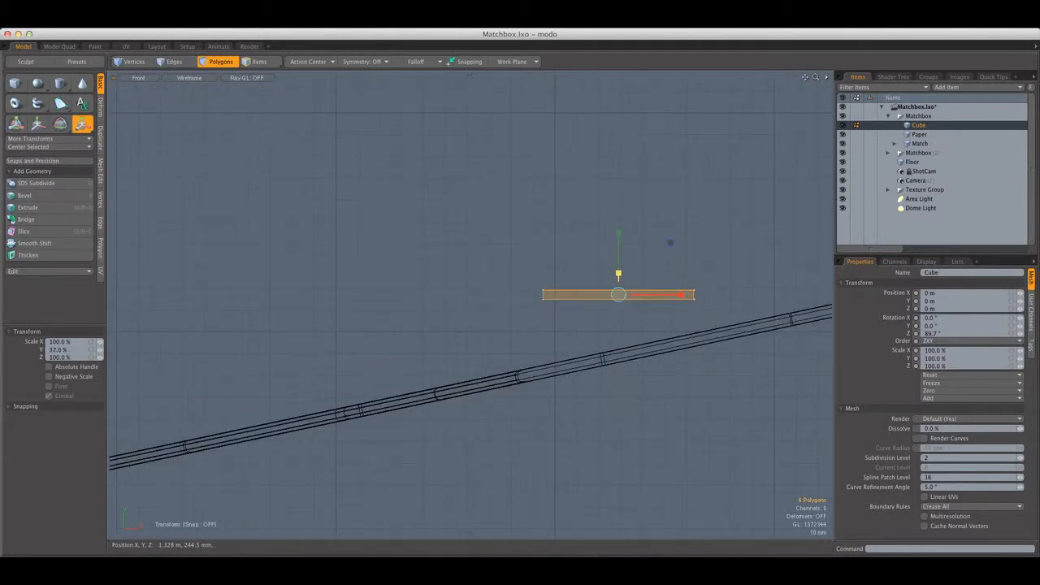
{"action": "left_click_drag", "start_coordinate": [620, 219], "coordinate": [536, 184], "text": "alt+shift"}
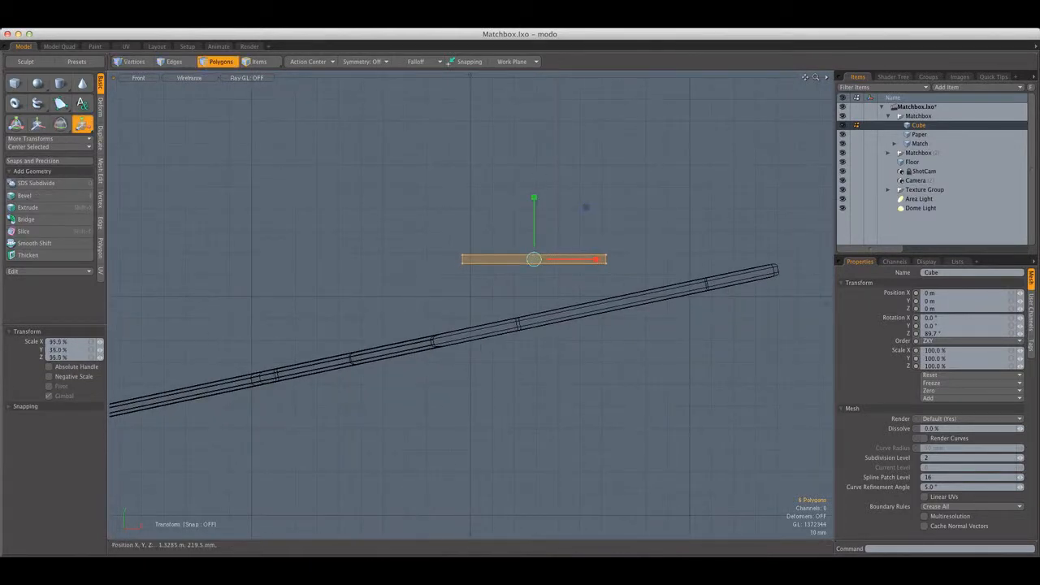
Rotate the slab to match the open cover's slope and move it onto the cover's surface near the free end
{"action": "key", "text": "e"}
{"action": "left_click_drag", "start_coordinate": [594, 237], "coordinate": [580, 208]}
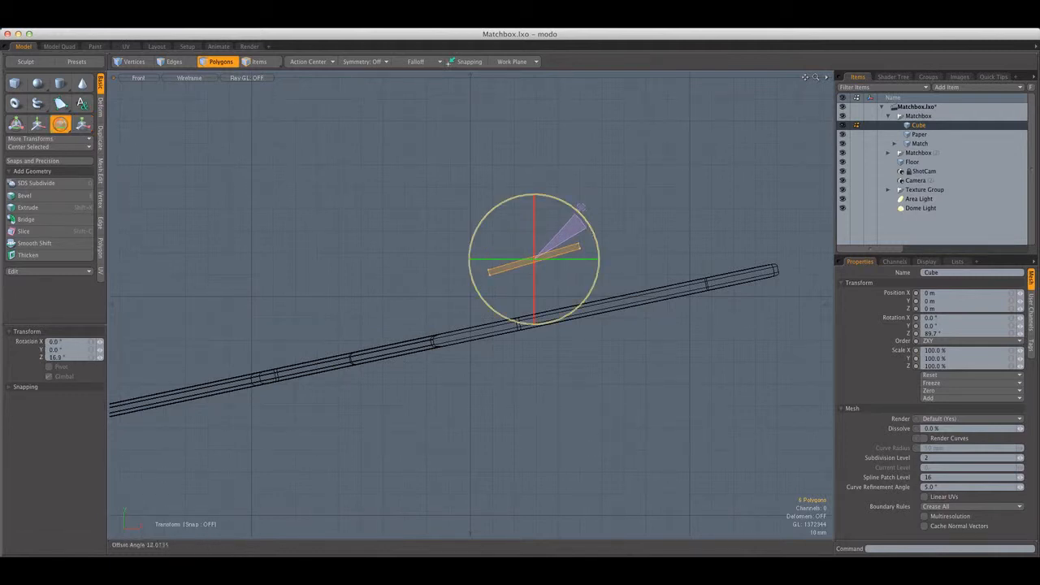
{"action": "key", "text": "w"}
{"action": "left_click_drag", "start_coordinate": [585, 244], "coordinate": [721, 266]}
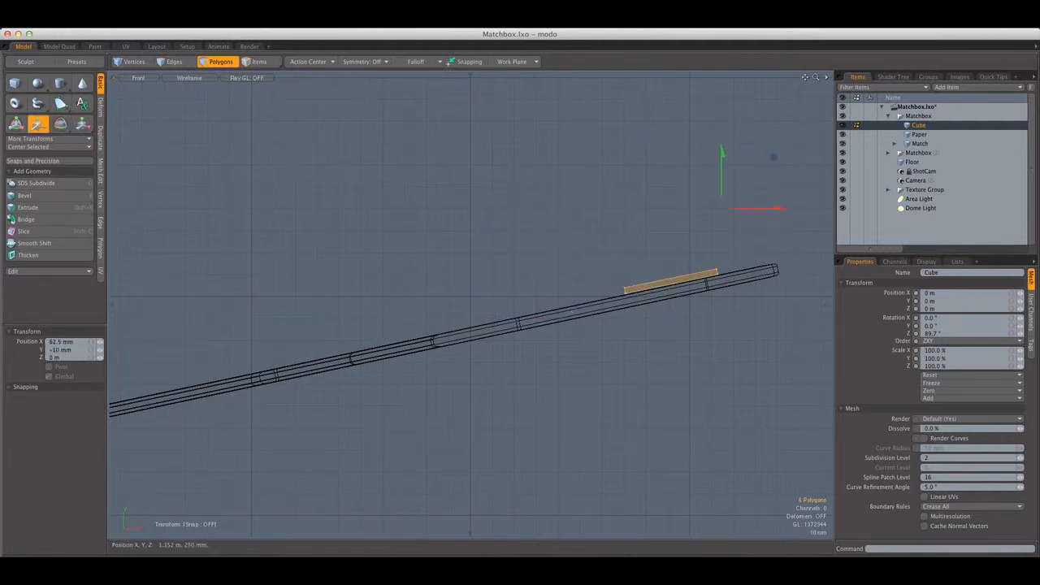
Fine-tune the slab's rotation and position on the open cover, and frame it in a perspective view
{"action": "key", "text": "e"}
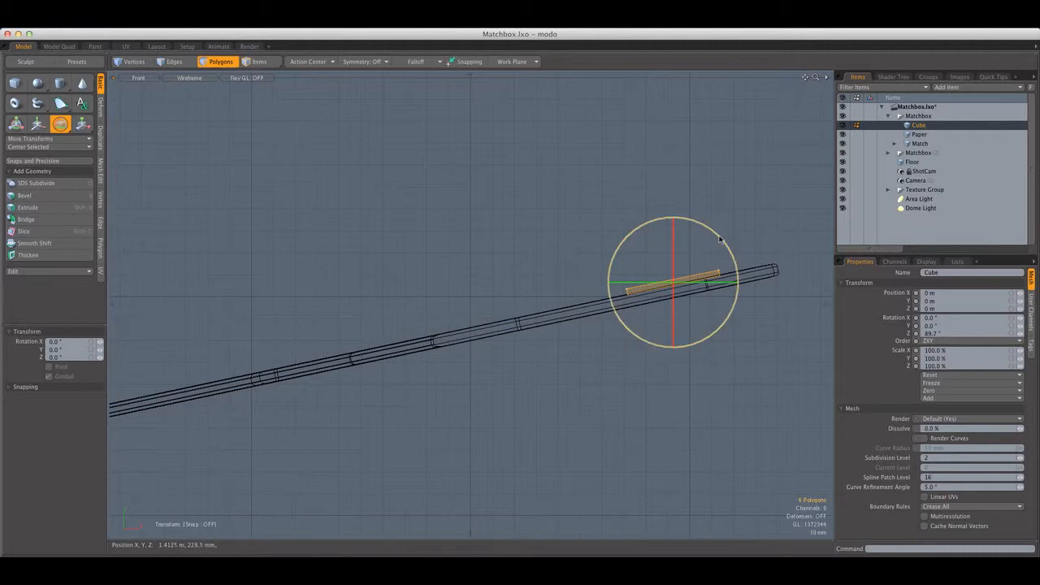
{"action": "key", "text": "w"}
{"action": "key", "text": "q"}
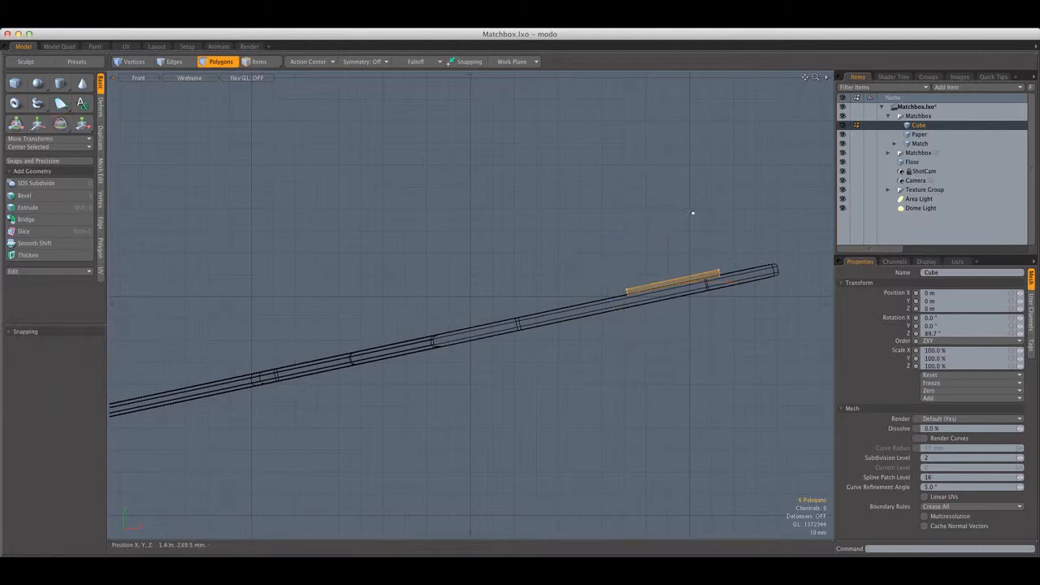
{"action": "key", "text": "ctrl+space"}
{"action": "left_click", "coordinate": [677, 199]}
{"action": "key", "text": "shift+a"}
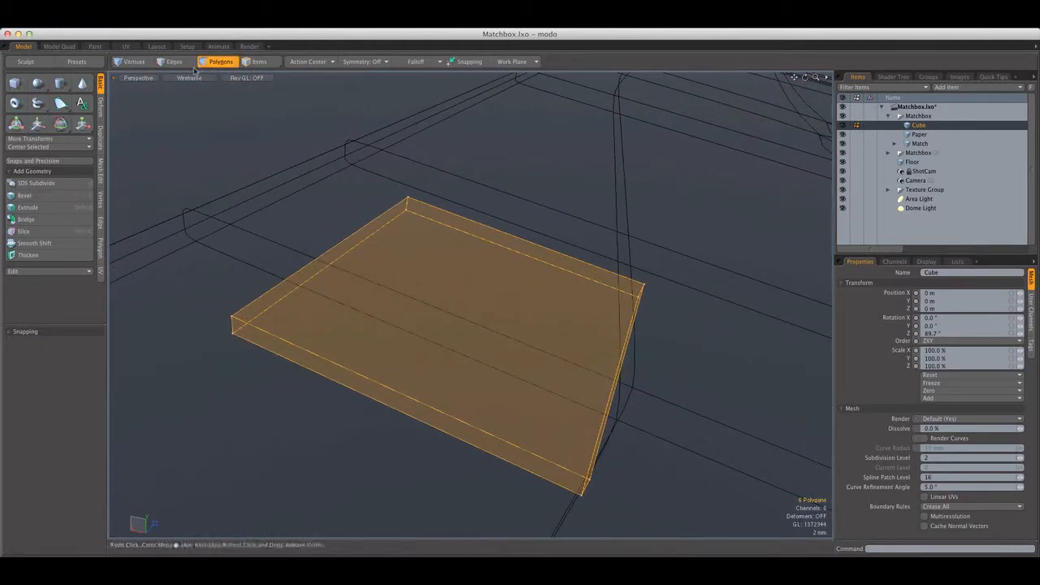
Set the perspective view to Shaded and display the inactive meshes as surfaces instead of wireframe
{"action": "left_click", "coordinate": [189, 77]}
{"action": "left_click", "coordinate": [189, 97]}
{"action": "scroll", "coordinate": [423, 159], "scroll_direction": "down", "scroll_amount": 5}
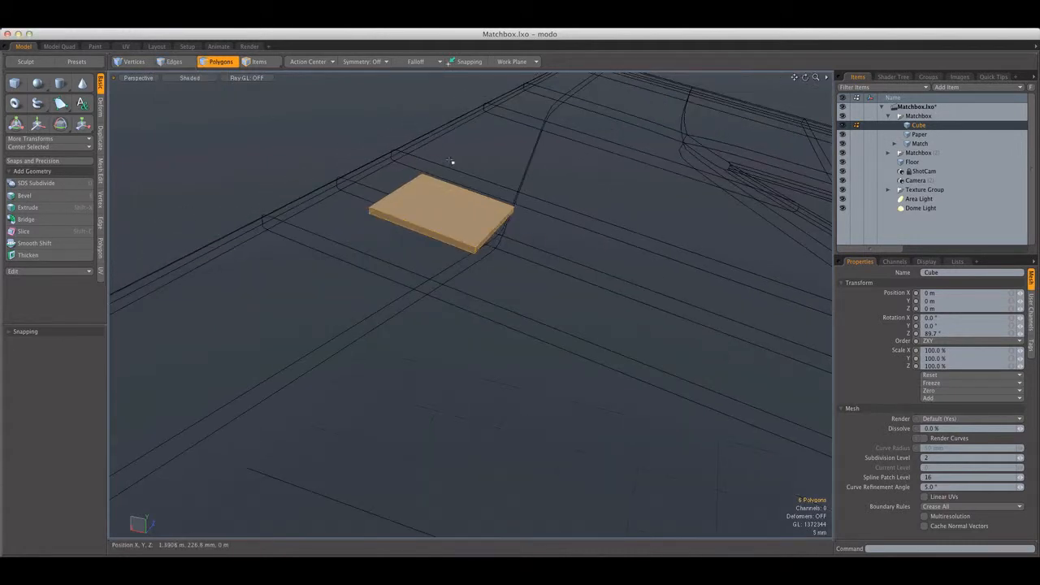
{"action": "key", "text": "o"}
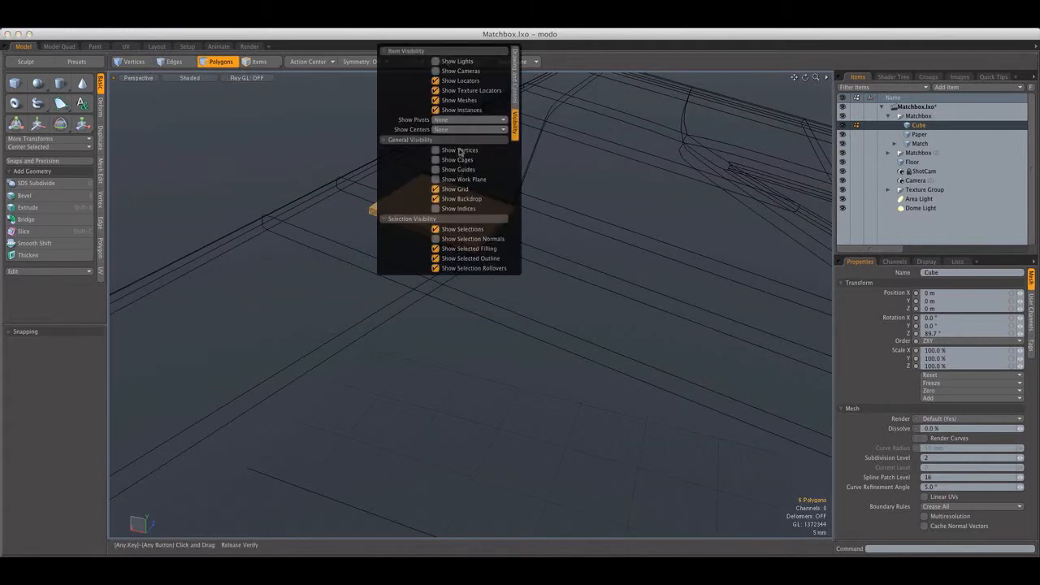
{"action": "left_click", "coordinate": [515, 96]}
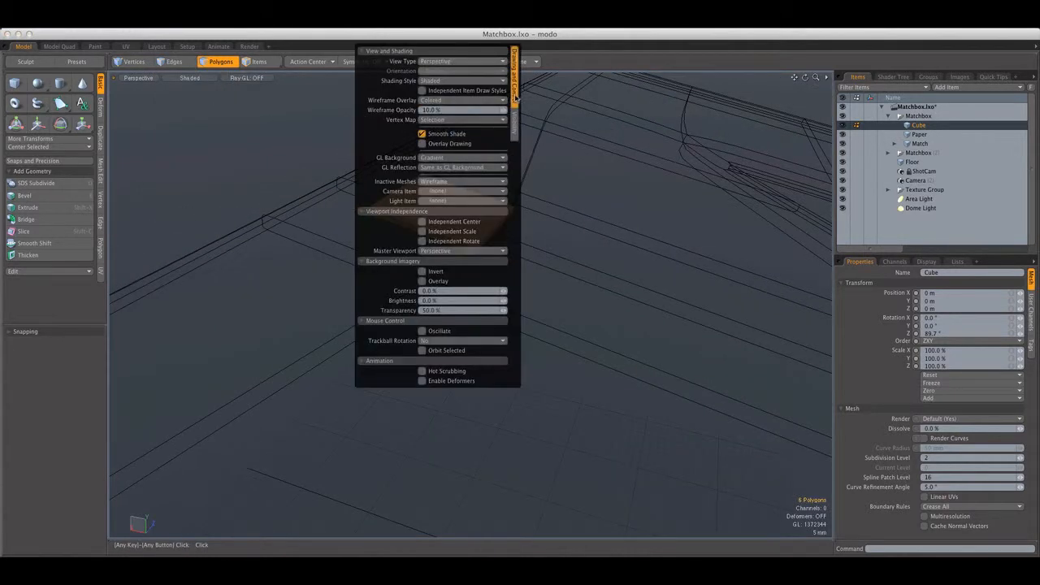
{"action": "left_click", "coordinate": [436, 185]}
{"action": "left_click", "coordinate": [437, 197]}
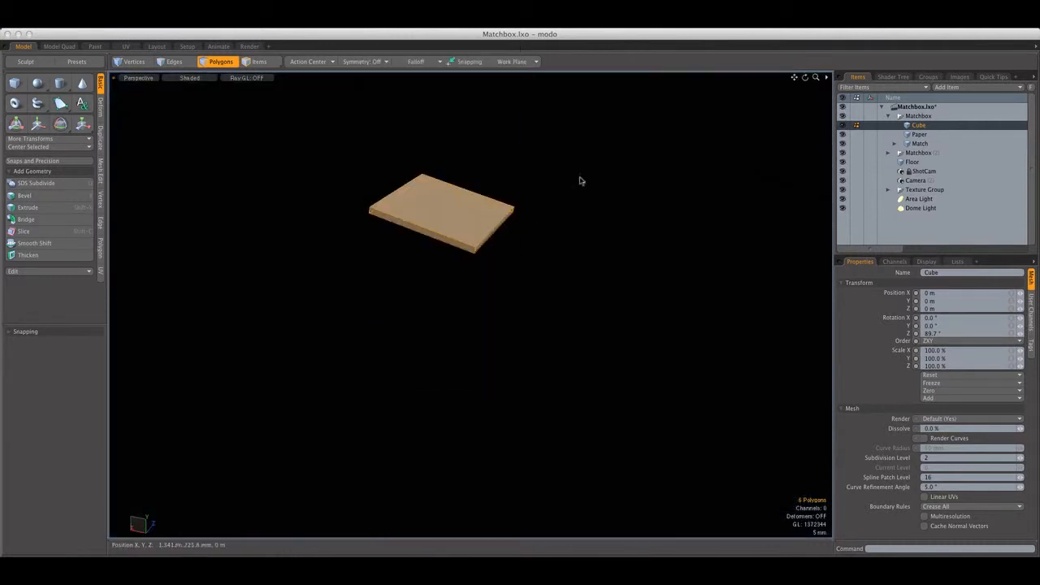
Change the perspective view's shading style to Gooch Toon Shading so the slab stands out from the cover
{"action": "scroll", "coordinate": [561, 182], "scroll_direction": "down", "scroll_amount": 5}
{"action": "mouse_move", "coordinate": [561, 182]}
{"action": "left_mouse_down", "text": "alt"}
{"action": "mouse_move", "coordinate": [533, 179]}
{"action": "mouse_move", "coordinate": [464, 207]}
{"action": "mouse_move", "coordinate": [517, 211]}
{"action": "mouse_move", "coordinate": [551, 189]}
{"action": "left_mouse_up", "text": "alt"}
{"action": "scroll", "coordinate": [534, 178], "scroll_direction": "up", "scroll_amount": 8}
{"action": "scroll", "coordinate": [464, 207], "scroll_direction": "down", "scroll_amount": 8}
{"action": "scroll", "coordinate": [465, 208], "scroll_direction": "down", "scroll_amount": 12}
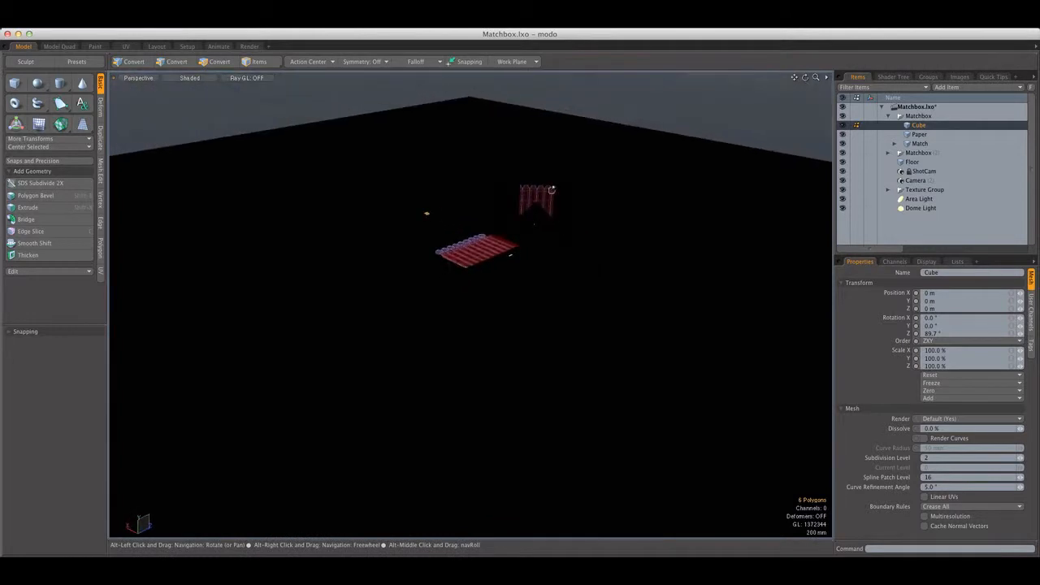
{"action": "left_click", "coordinate": [203, 78]}
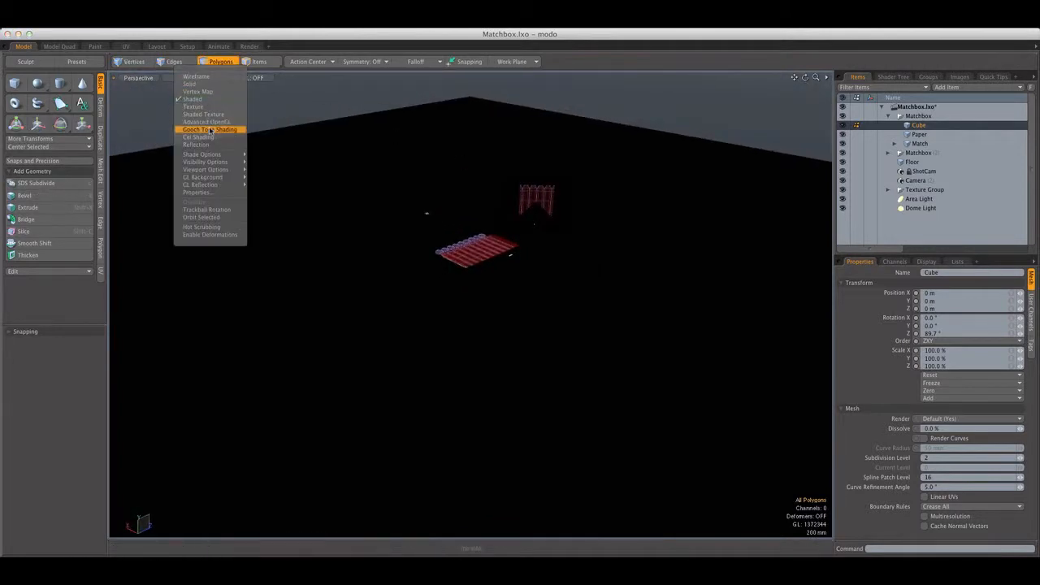
{"action": "left_click", "coordinate": [203, 128]}
Select all of the slab's polygons, set the Action Center to Local, and scale the slab up slightly
{"action": "scroll", "coordinate": [433, 209], "scroll_direction": "up", "scroll_amount": 10}
{"action": "scroll", "coordinate": [403, 261], "scroll_direction": "up", "scroll_amount": 5}
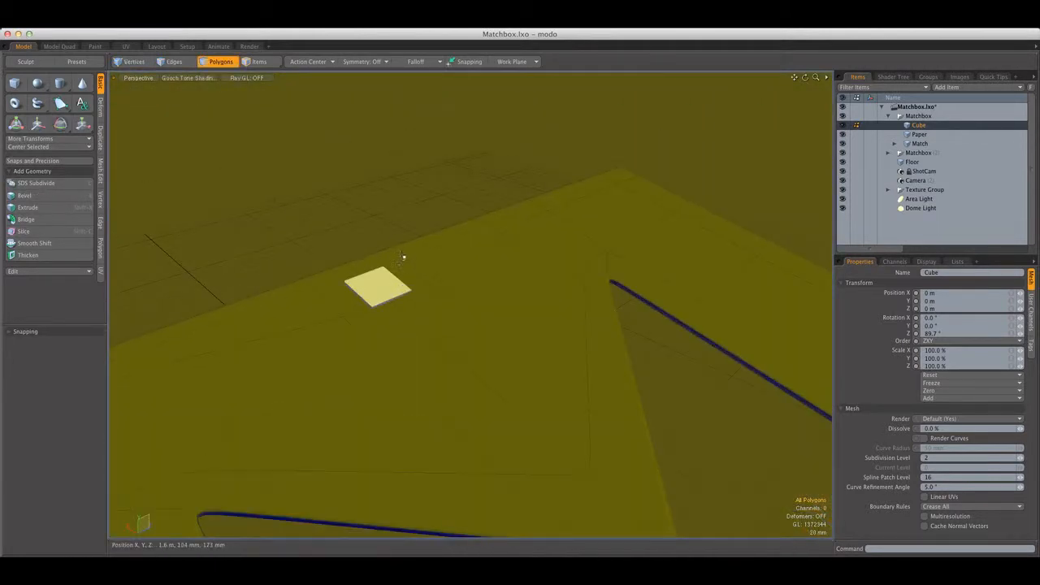
{"action": "scroll", "coordinate": [391, 276], "scroll_direction": "up", "scroll_amount": 6}
{"action": "double_click", "coordinate": [383, 281]}
{"action": "left_click", "coordinate": [311, 61]}
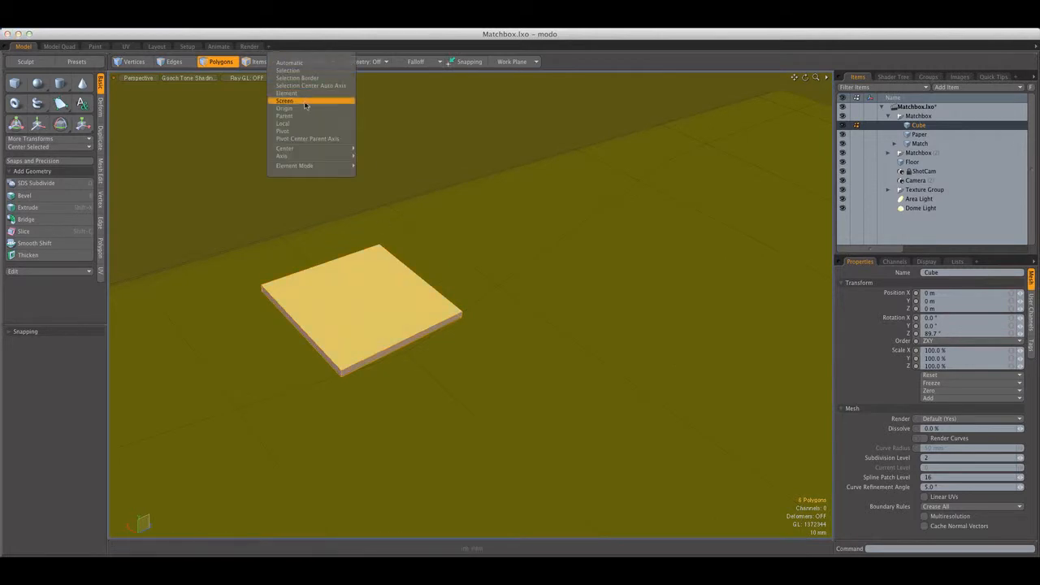
{"action": "left_click", "coordinate": [288, 124]}
{"action": "key", "text": "r"}
{"action": "scroll", "coordinate": [425, 257], "scroll_direction": "down", "scroll_amount": 6}
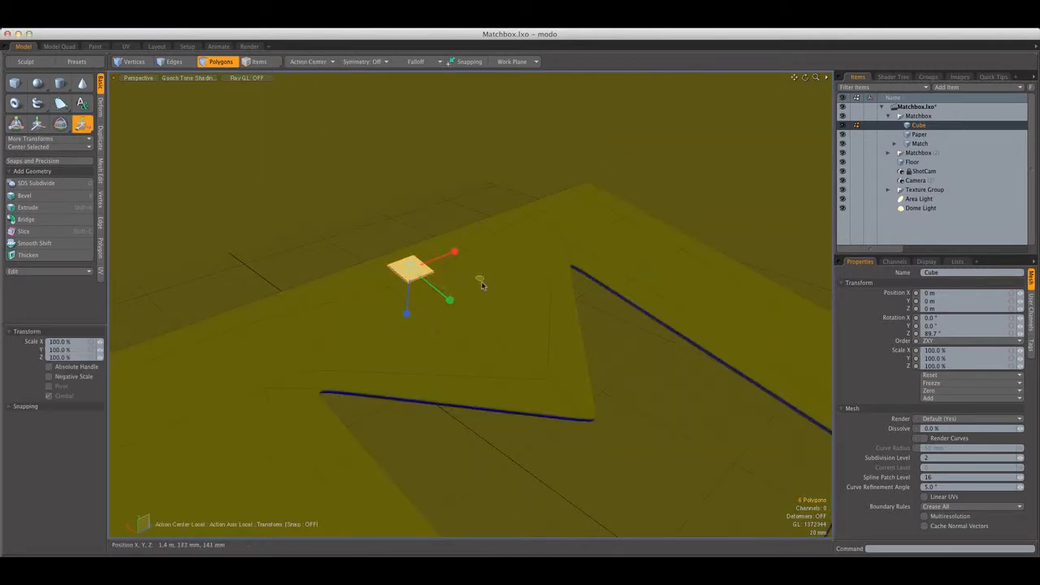
Move the slab along its local axes so it rests on the open cover's surface
{"action": "key", "text": "w"}
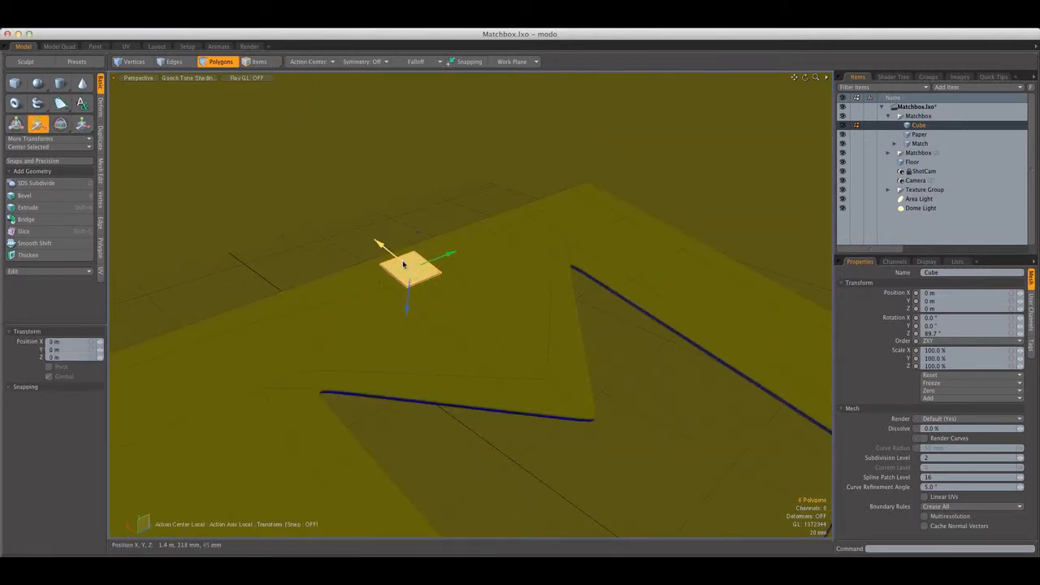
{"action": "left_click_drag", "start_coordinate": [404, 264], "coordinate": [506, 249]}
{"action": "key", "text": "q"}
{"action": "key", "text": "shift+a"}
{"action": "key", "text": "3"}
{"action": "key", "text": "w"}
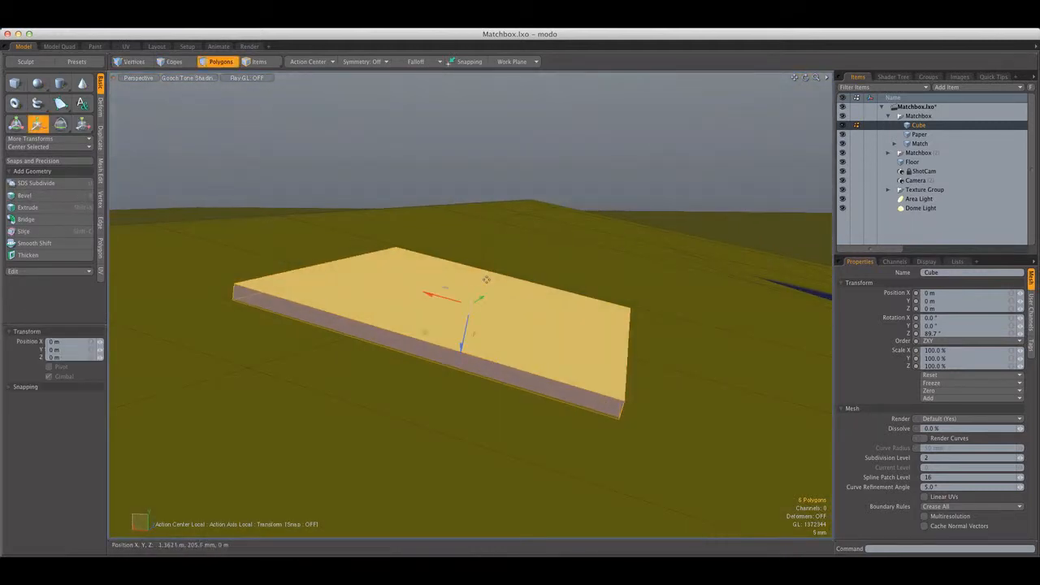
{"action": "key", "text": "q"}
Delete the slab's hidden polygon facing the cover
{"action": "left_click", "coordinate": [179, 67]}
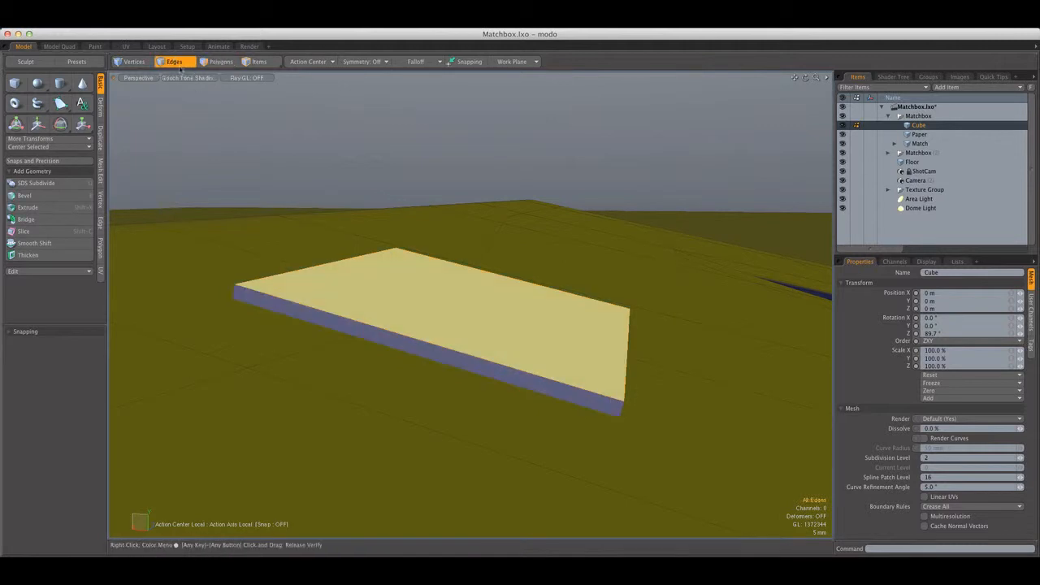
{"action": "double_click", "coordinate": [346, 260]}
{"action": "left_click_drag", "start_coordinate": [346, 260], "coordinate": [435, 200], "text": "alt"}
{"action": "left_click", "coordinate": [221, 64]}
{"action": "left_click", "coordinate": [380, 234]}
{"action": "key", "text": "Delete"}
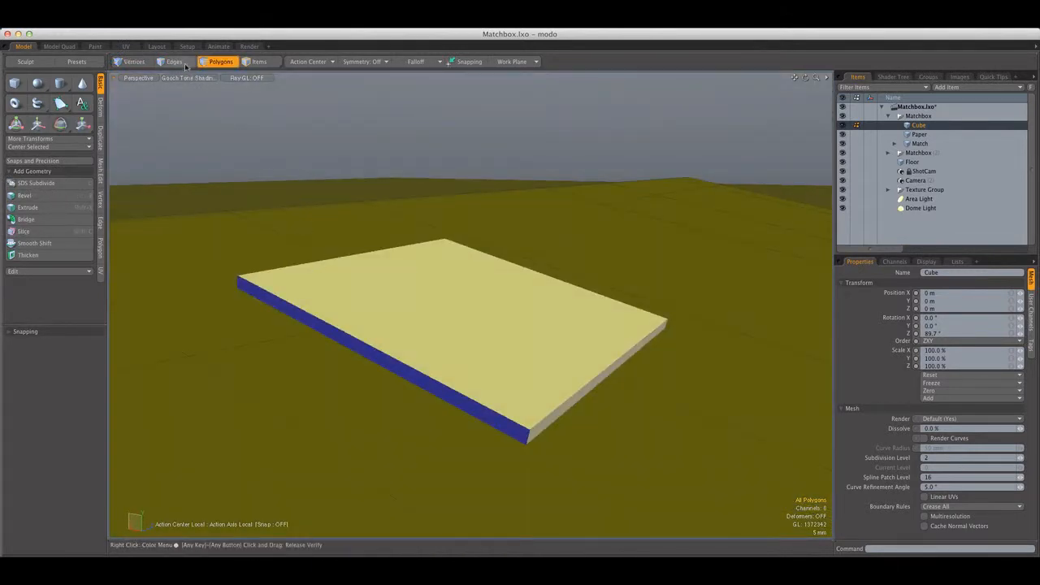
Bevel the slab's edges with a value of 280 um and a Round Level of 2
{"action": "key", "text": "2"}
{"action": "key", "text": "b"}
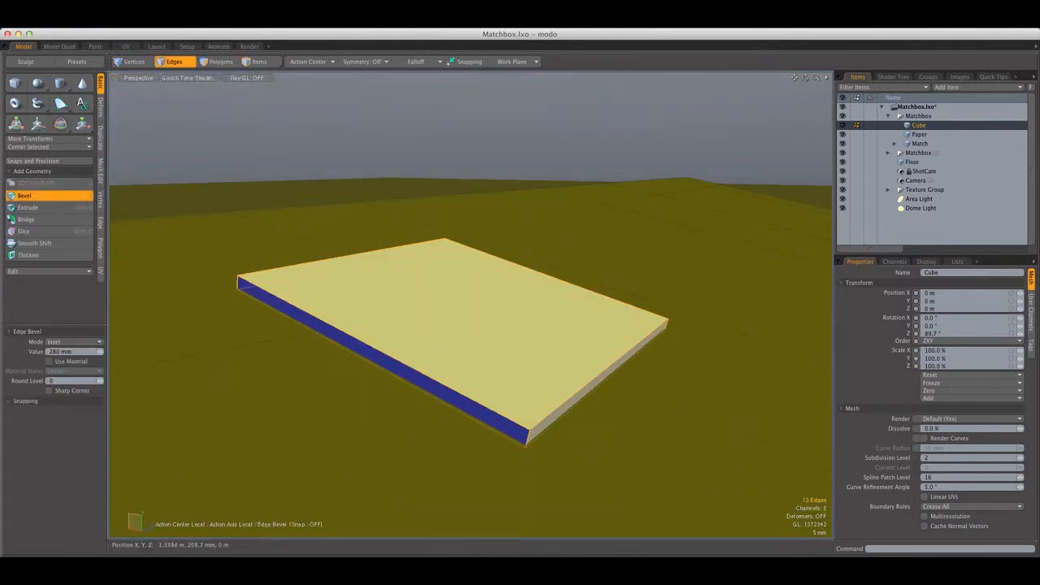
{"action": "left_click", "coordinate": [101, 380]}
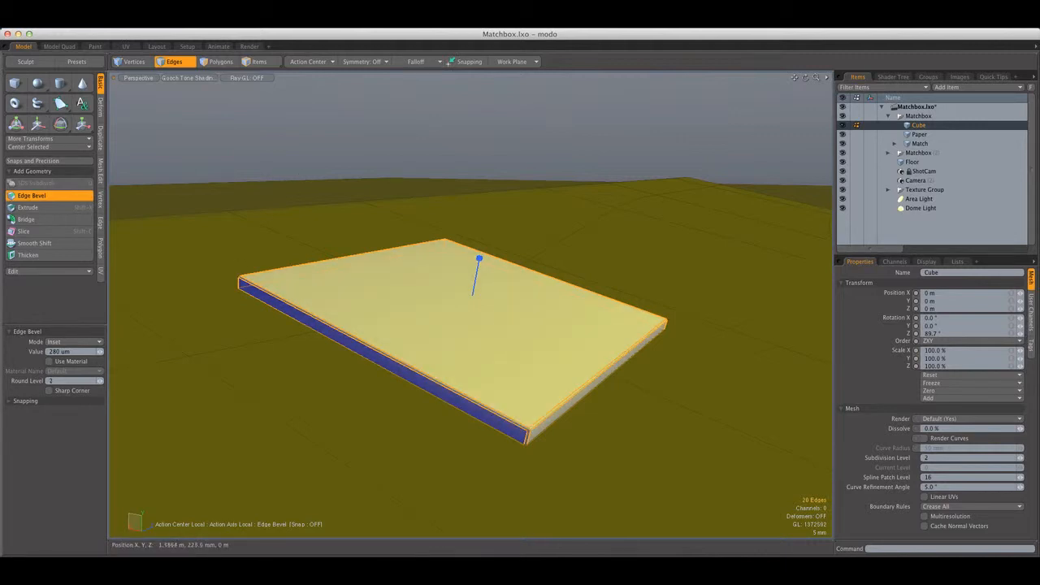
{"action": "key", "text": "space"}
Select all of the slab's polygons and assign them a new material named Chrome
{"action": "key", "text": "3"}
{"action": "double_click", "coordinate": [421, 281]}
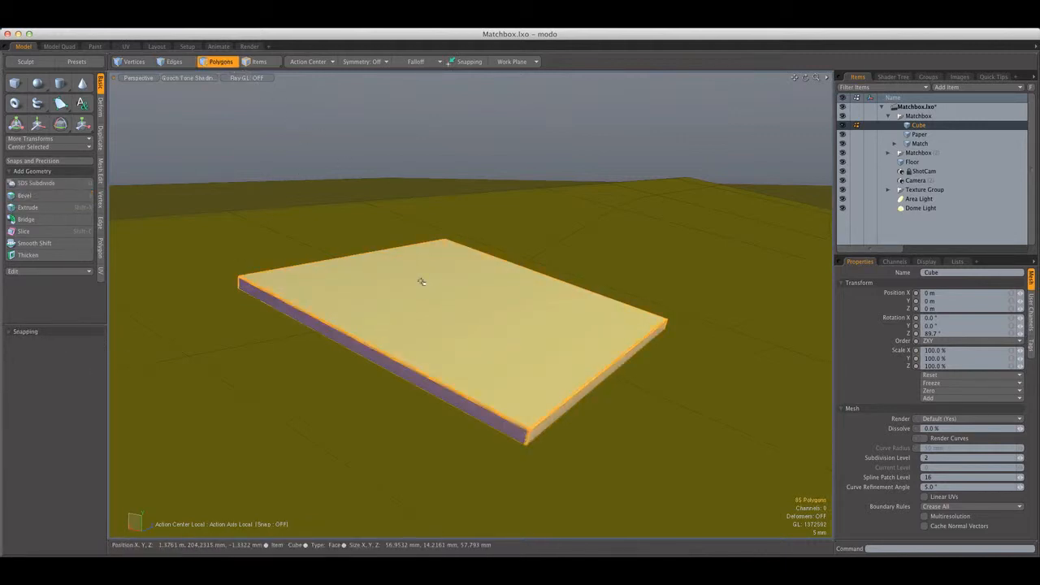
{"action": "type", "text": "mChrome"}
{"action": "key", "text": "Return"}
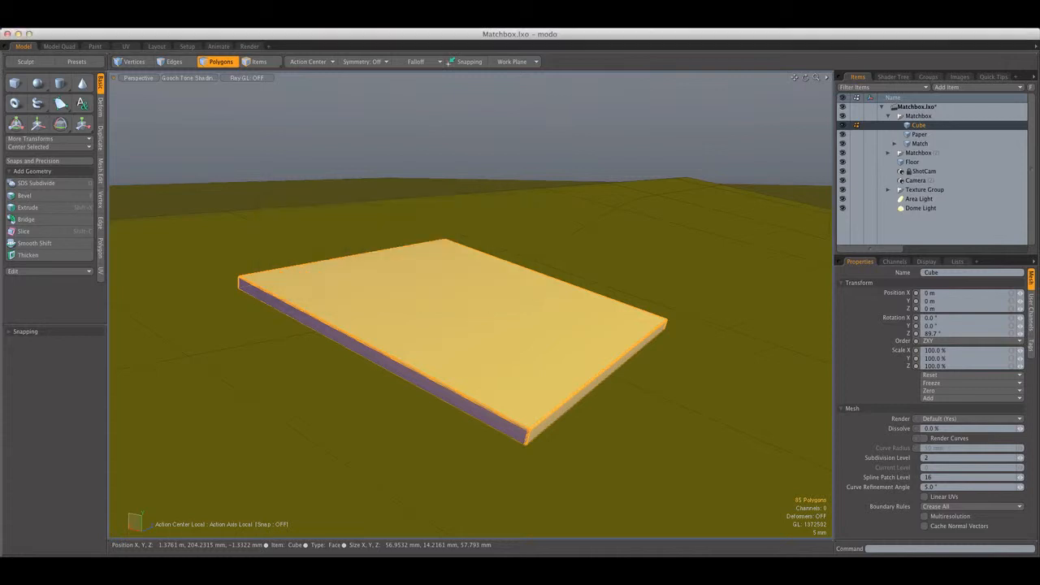
Switch to the Render layout and set the preview to look through ShotCam
{"action": "left_click", "coordinate": [250, 46]}
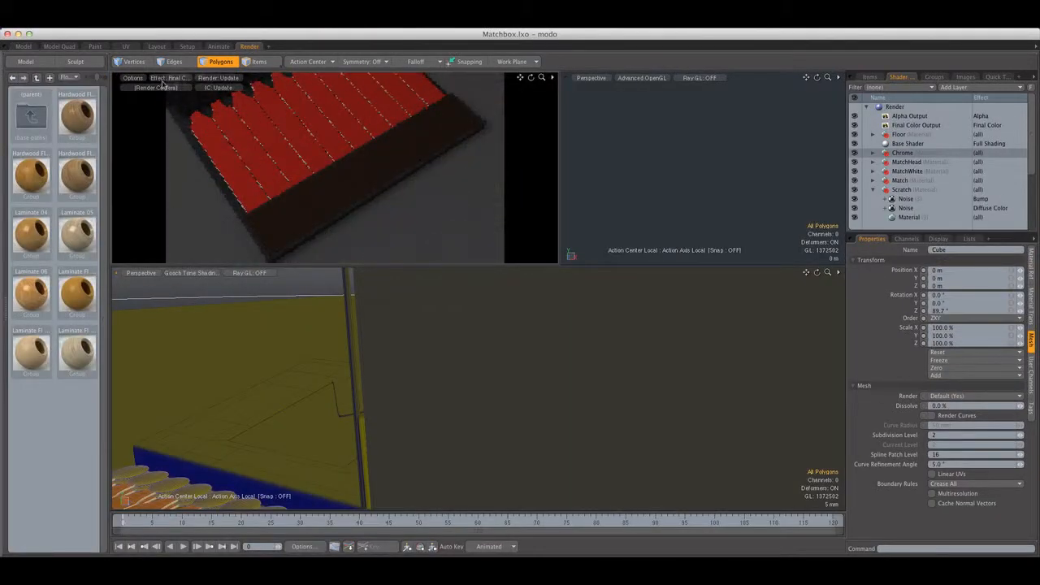
{"action": "left_click", "coordinate": [163, 84]}
{"action": "left_click", "coordinate": [156, 97]}
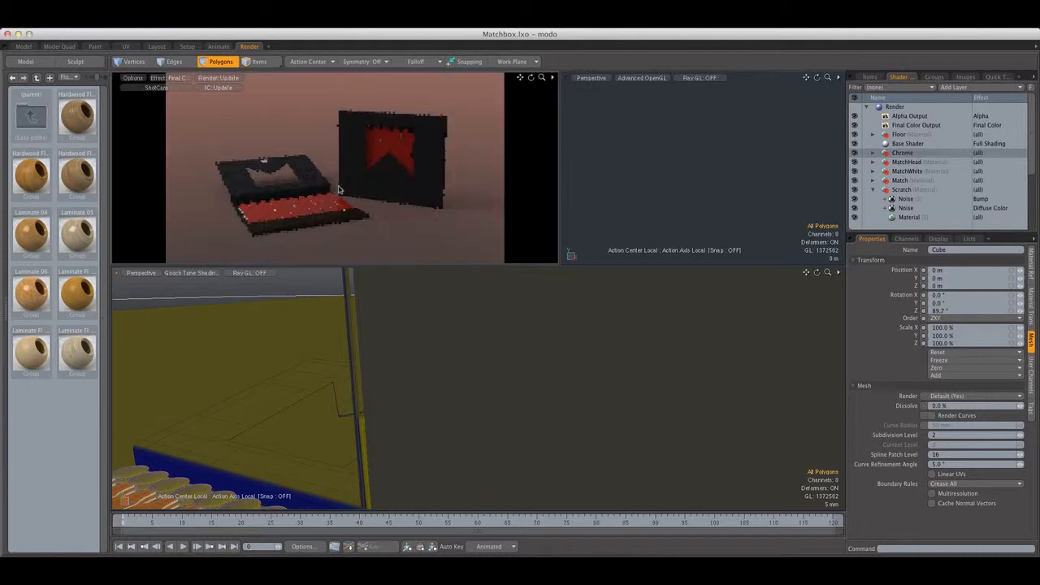
Select the Material layer inside the Chrome group and set its Diffuse Amount to 0%
{"action": "left_click", "coordinate": [884, 154]}
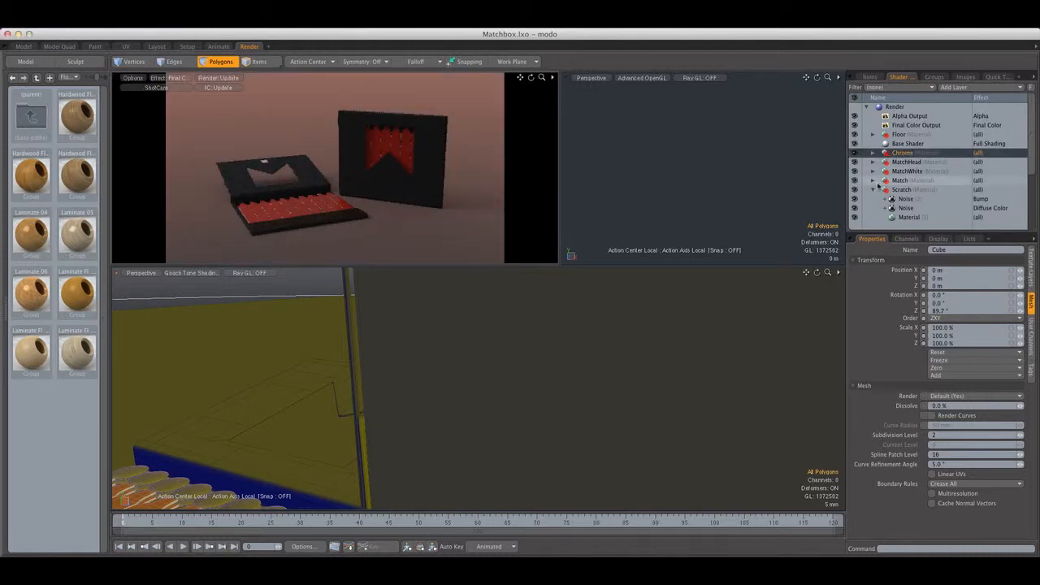
{"action": "left_click", "coordinate": [908, 162]}
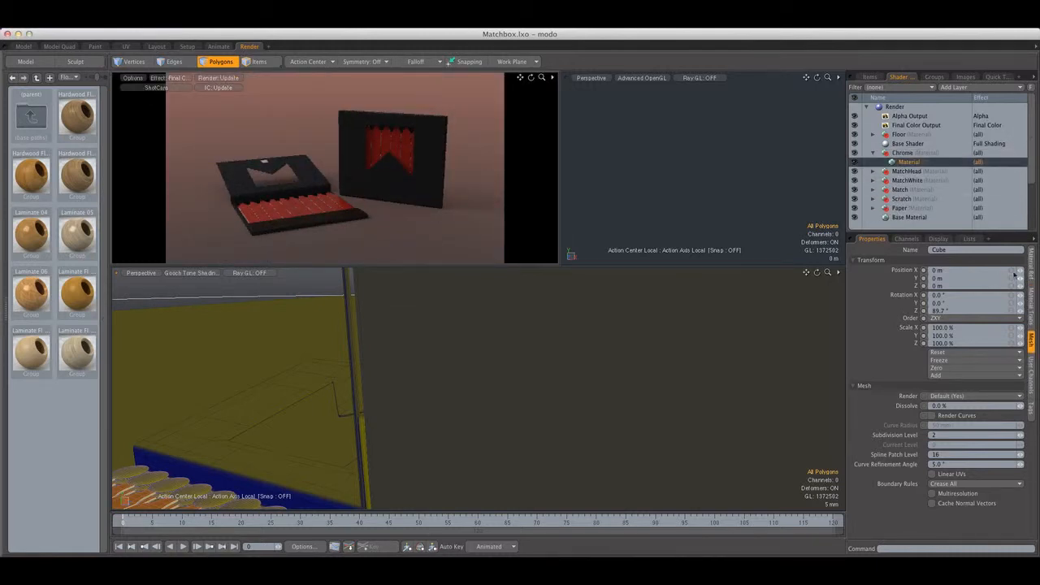
{"action": "left_click", "coordinate": [1029, 260]}
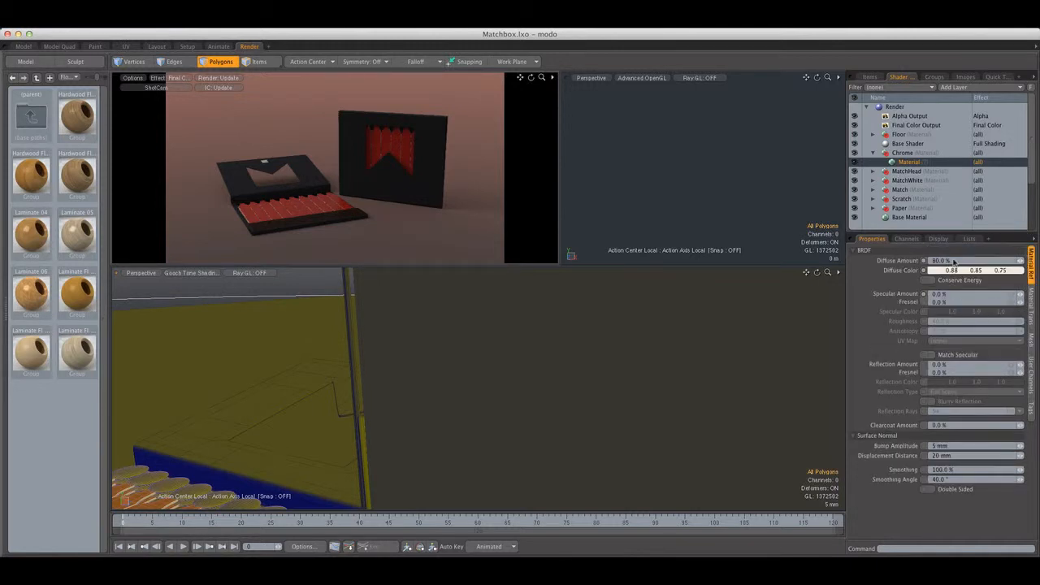
{"action": "left_click", "coordinate": [969, 260]}
{"action": "type", "text": "0"}
{"action": "key", "text": "Return"}
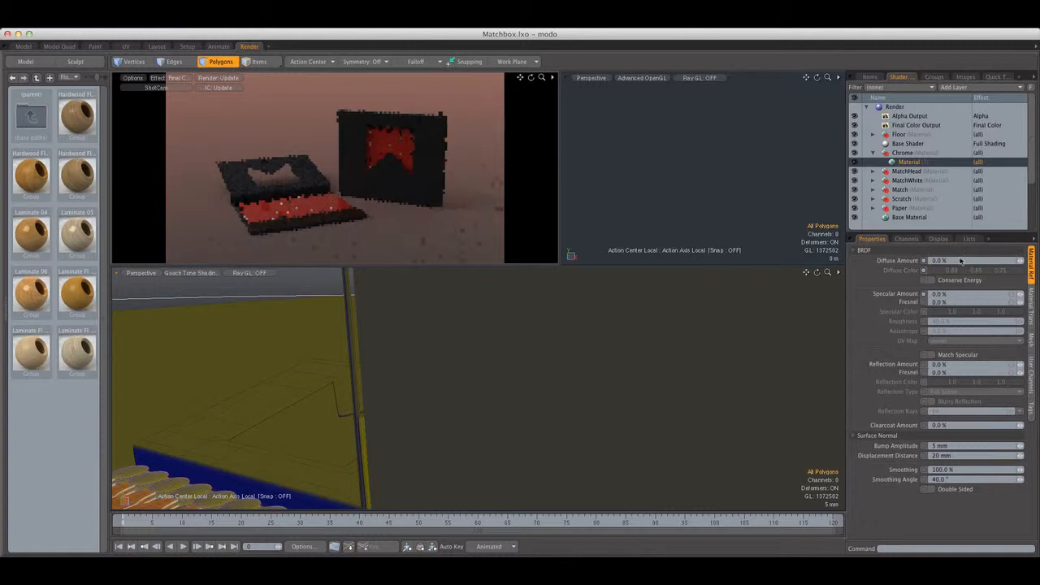
Set the Chrome material's Reflection Amount to 80% and Fresnel to 50%, with Blurry Reflection on at 128 rays
{"action": "left_click", "coordinate": [932, 356]}
{"action": "left_click", "coordinate": [932, 355]}
{"action": "left_click", "coordinate": [949, 366]}
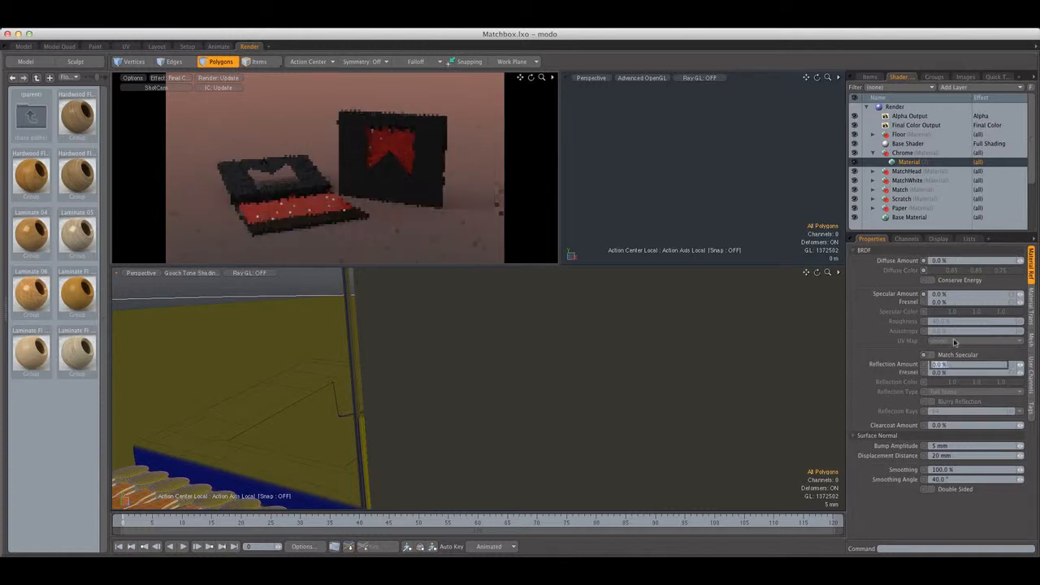
{"action": "type", "text": "80"}
{"action": "key", "text": "Return"}
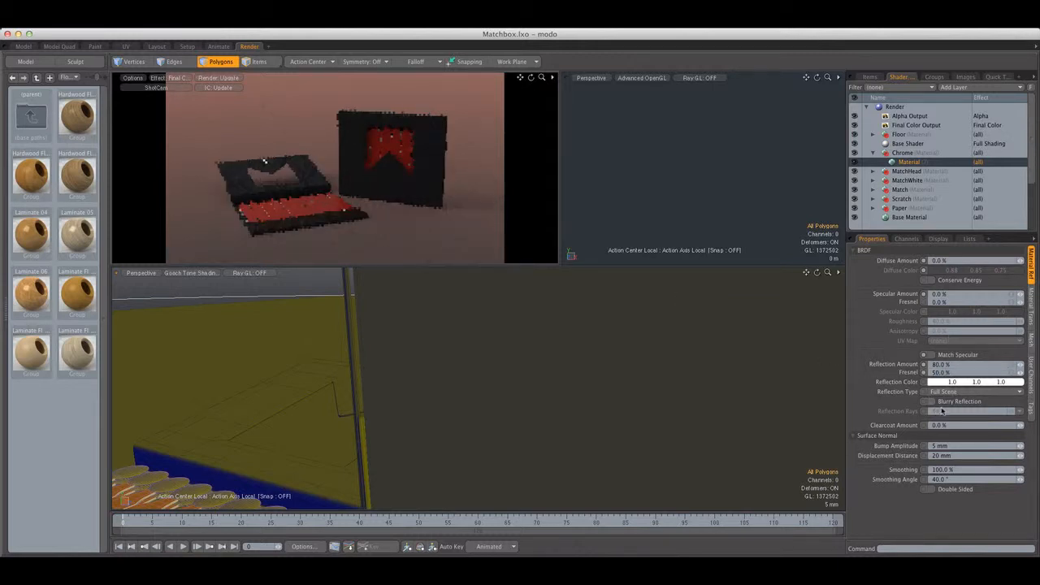
{"action": "left_click", "coordinate": [940, 410]}
{"action": "type", "text": "128"}
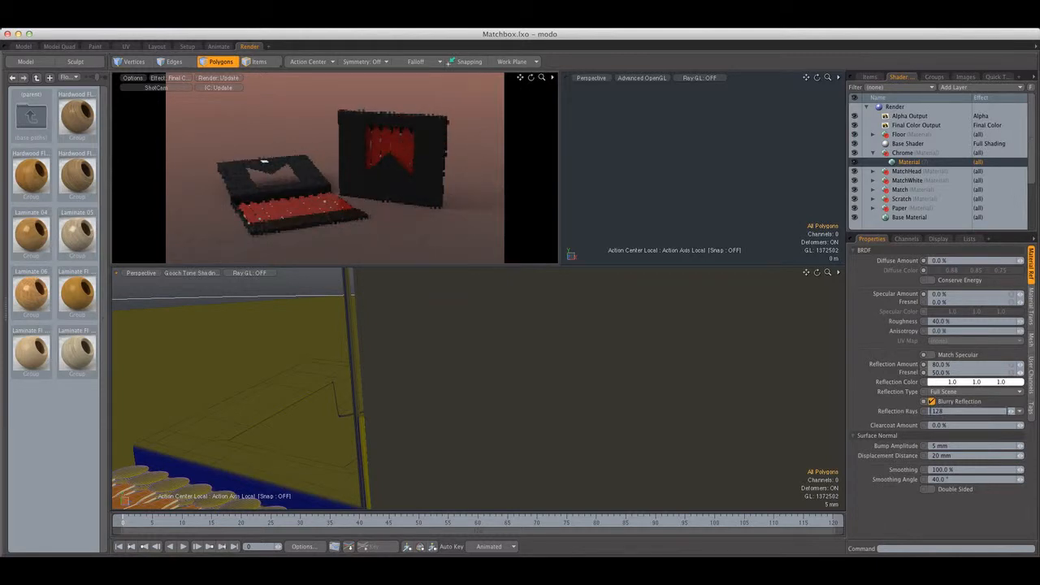
{"action": "key", "text": "Return"}
Set the Chrome material to 5% Roughness, Conserve Energy on, and 5% diffuse with a near-black 0.02, 0.02, 0.02 colour
{"action": "left_click", "coordinate": [951, 321]}
{"action": "key", "text": "Return"}
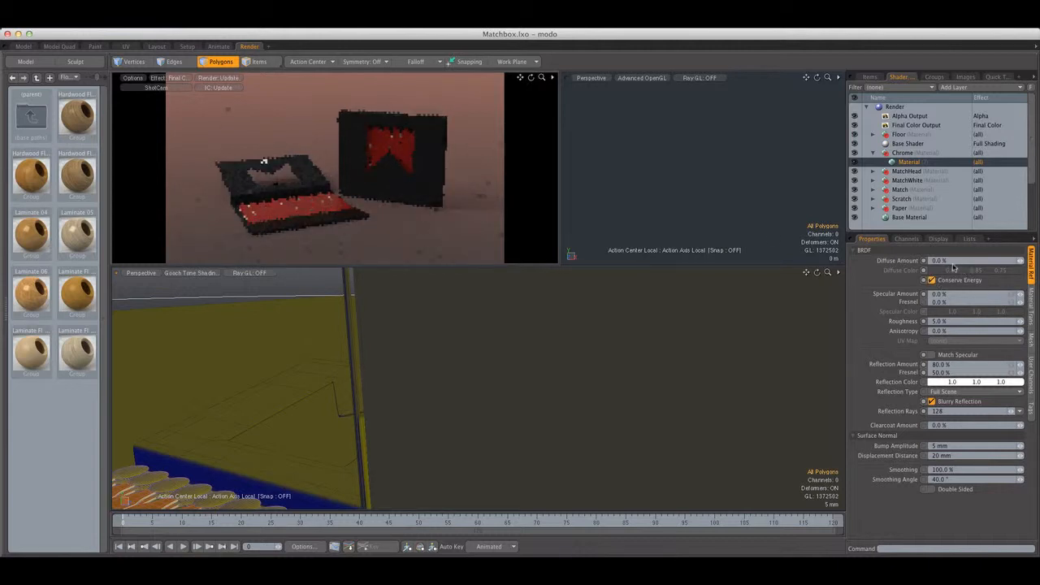
{"action": "left_click", "coordinate": [971, 270]}
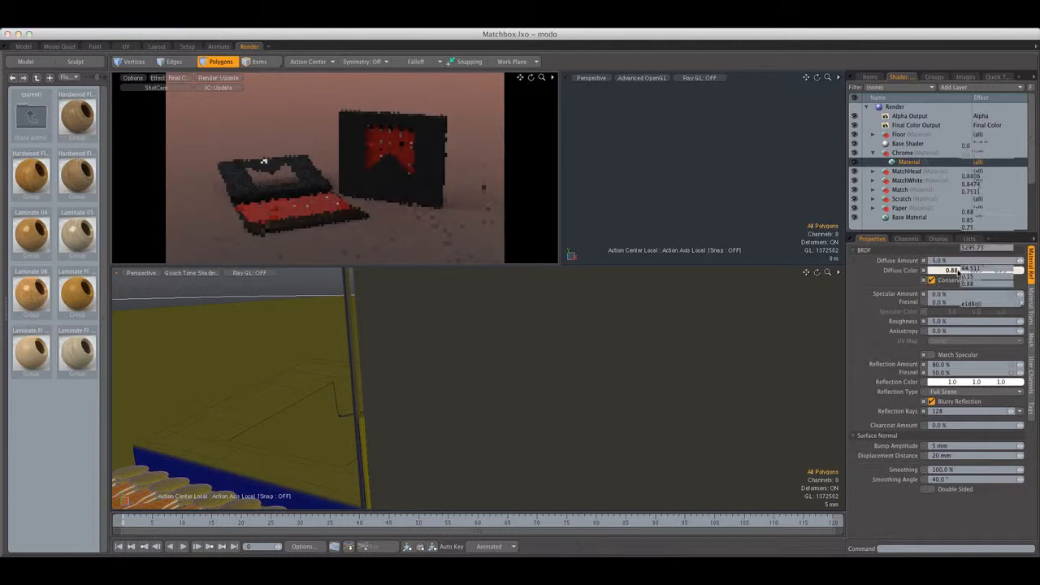
{"action": "left_click_drag", "start_coordinate": [736, 292], "coordinate": [715, 294]}
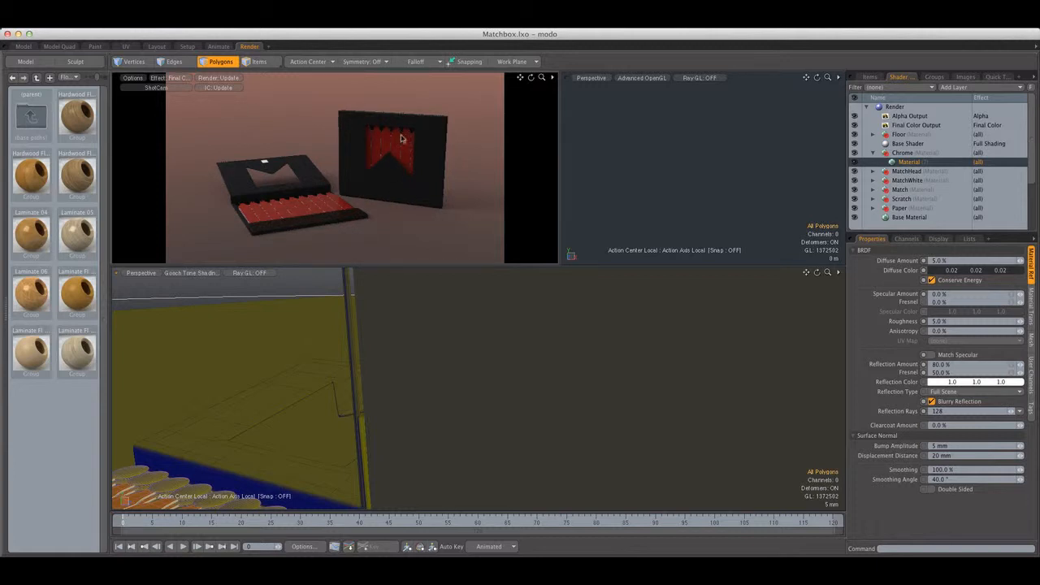
Render the current frame of the matchbook scene
{"action": "left_click", "coordinate": [389, 30]}
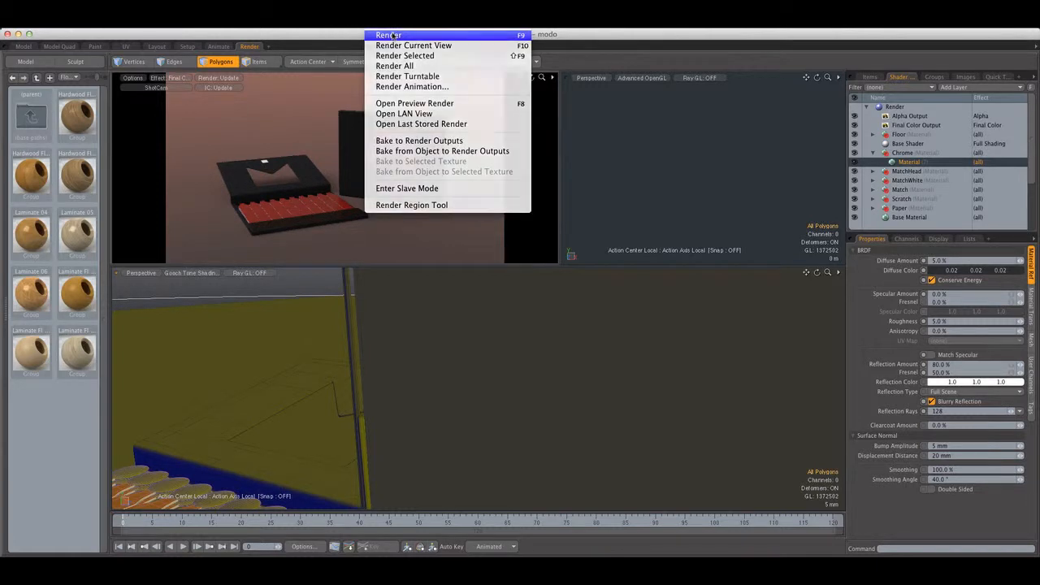
{"action": "left_click", "coordinate": [389, 36]}
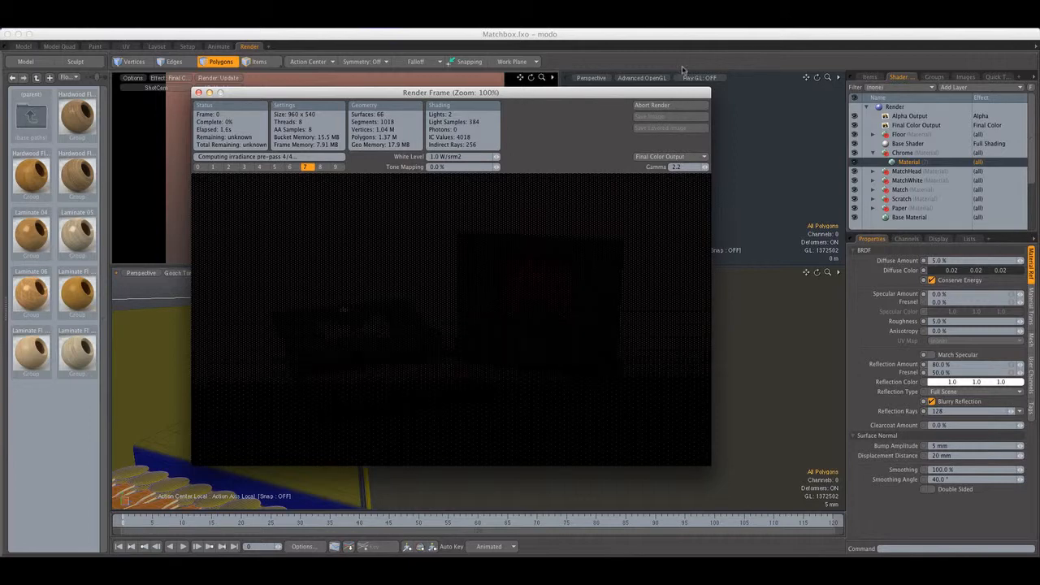